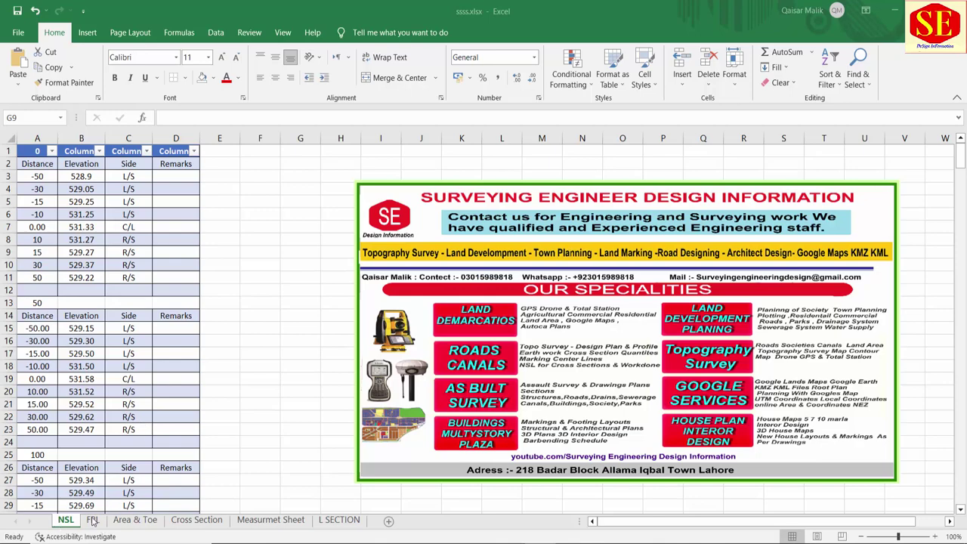
# Step: Browse the FRL, Area & Toe and Cross Section sheets, scrolling through the cross sections
pyautogui.click(93, 520)
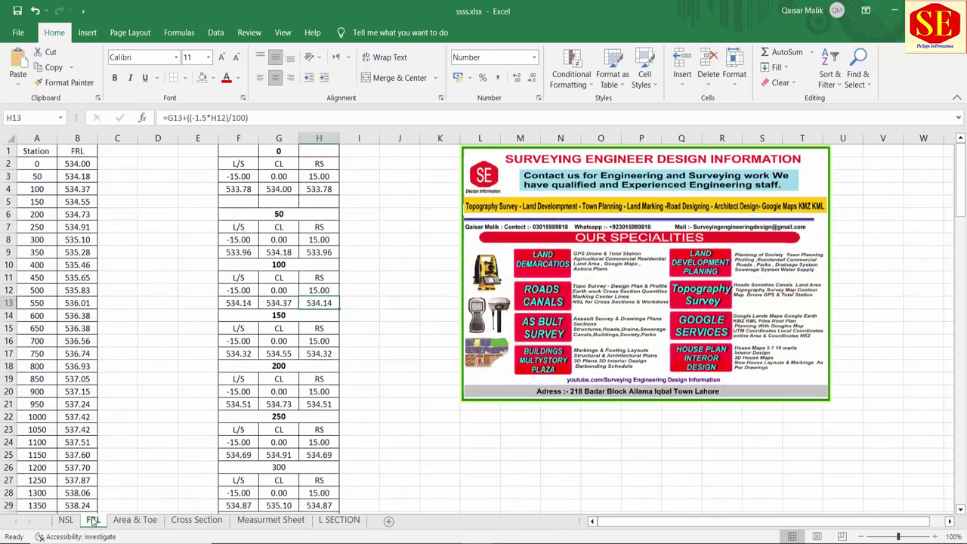
pyautogui.click(135, 520)
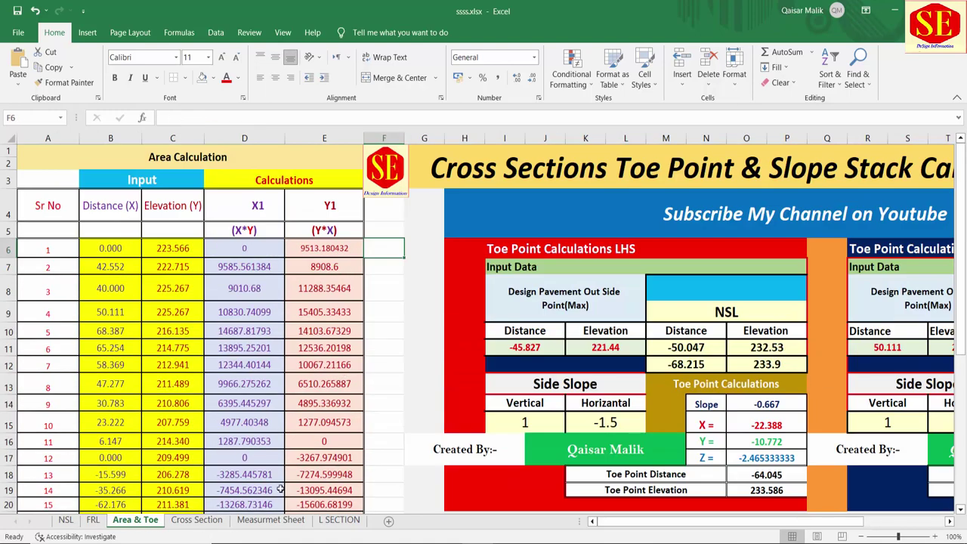
pyautogui.click(220, 521)
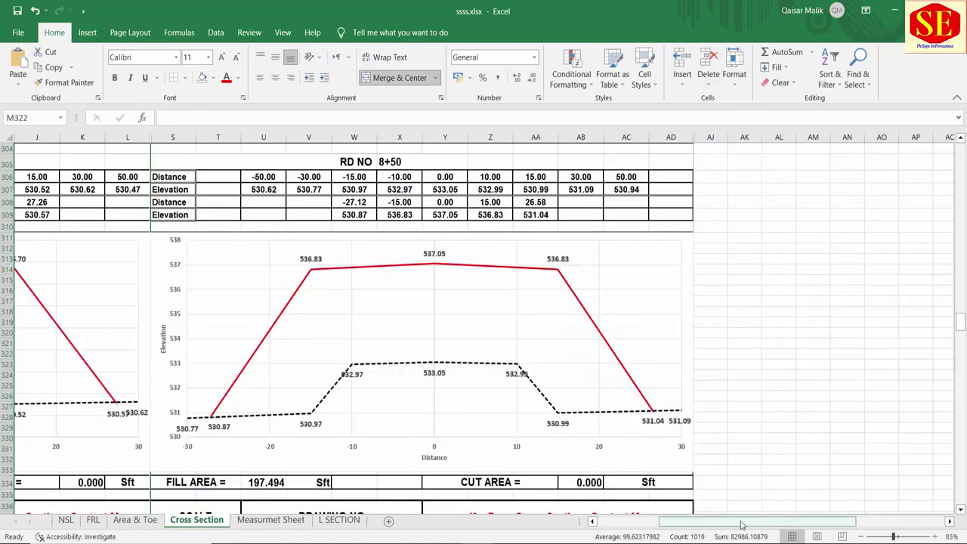
pyautogui.hscroll(-3, 717, 520)
pyautogui.scroll(-5, 559, 302)
pyautogui.scroll(-6, 559, 302)
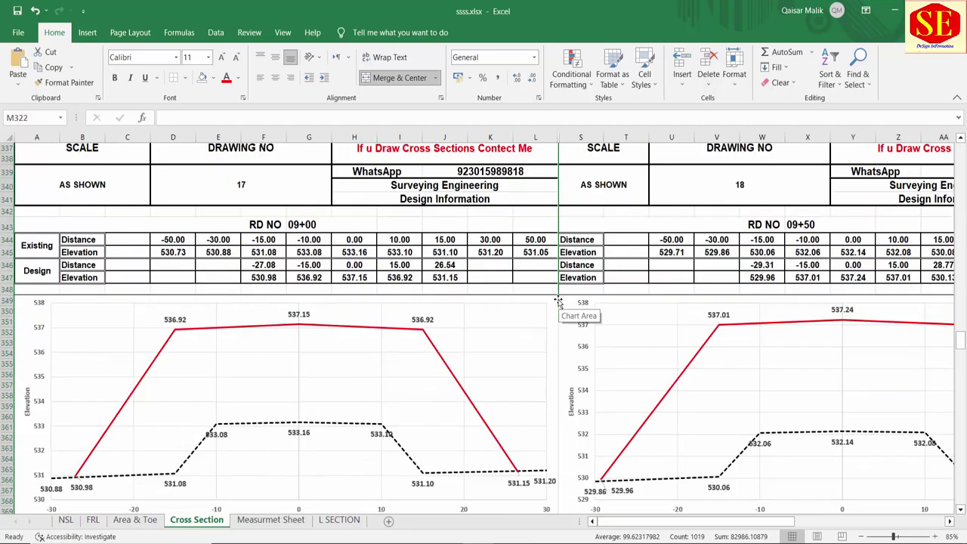
# Step: Preview the nine-page cross-section printout, then return to the Area & Toe sheet
pyautogui.hotkey('ctrl', 'p')
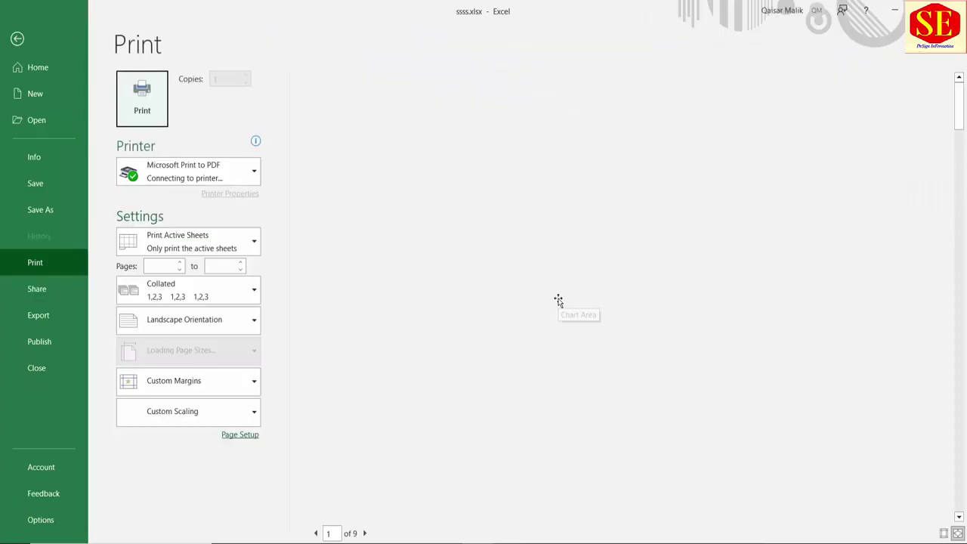
pyautogui.scroll(-1, 661, 250)
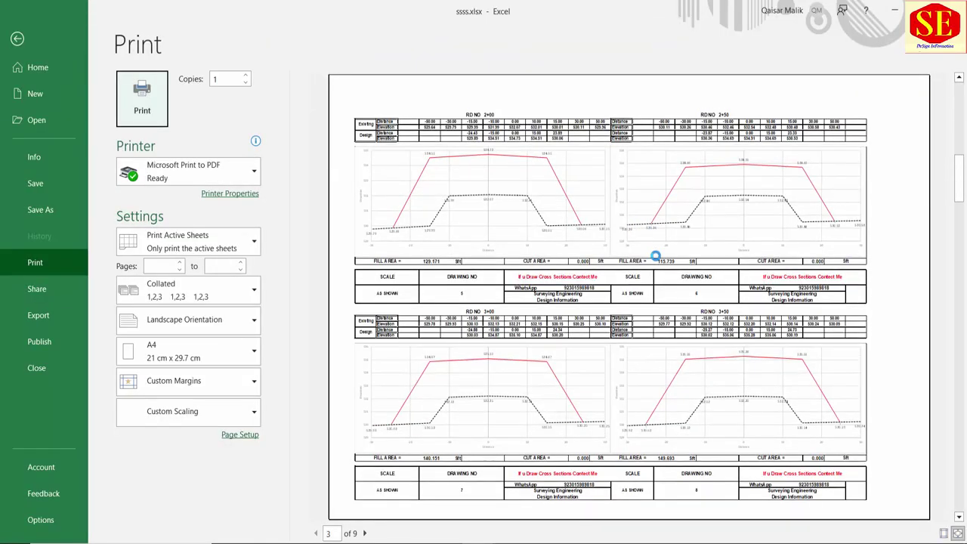
pyautogui.scroll(-1, 661, 272)
pyautogui.click(17, 38)
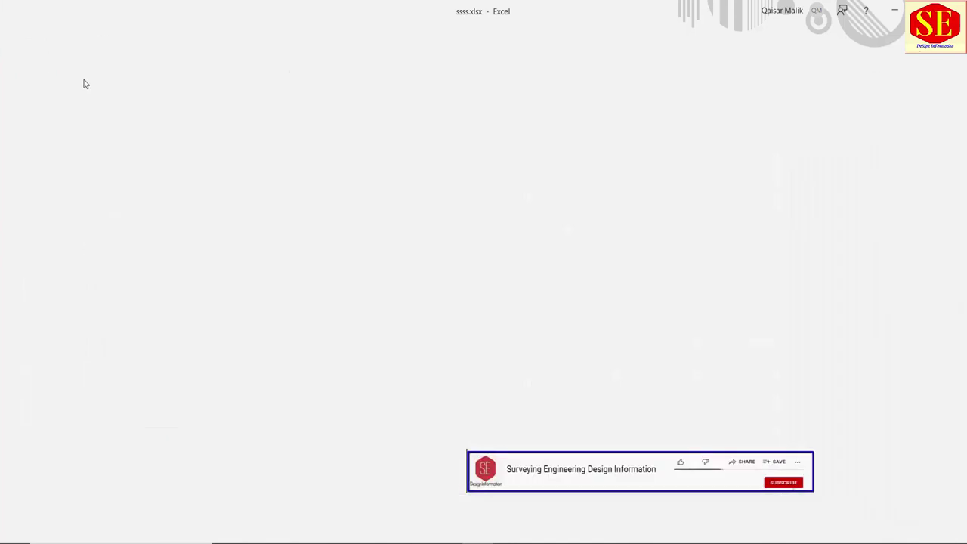
pyautogui.click(136, 519)
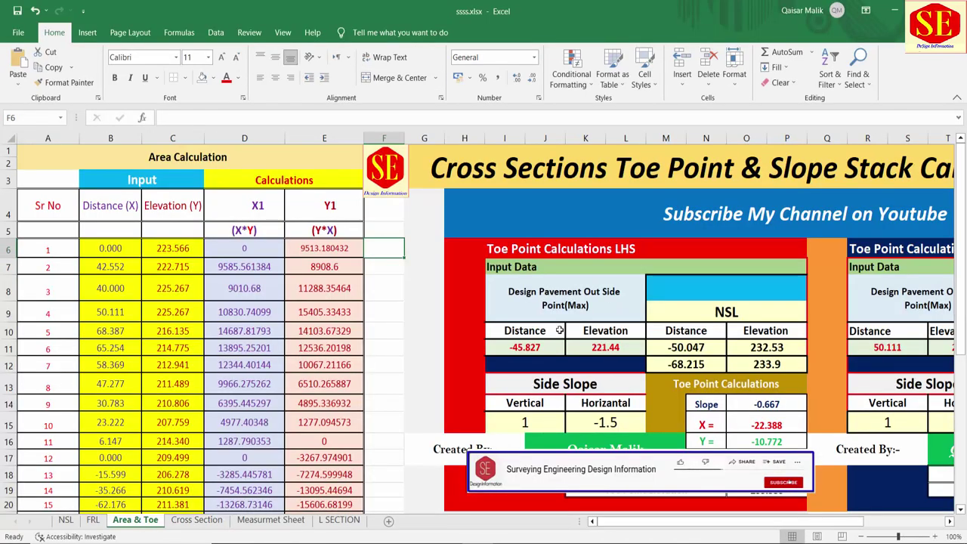
# Step: Flip through FRL, Area & Toe and Cross Section to reach the Measurmet Sheet volume table
pyautogui.click(93, 520)
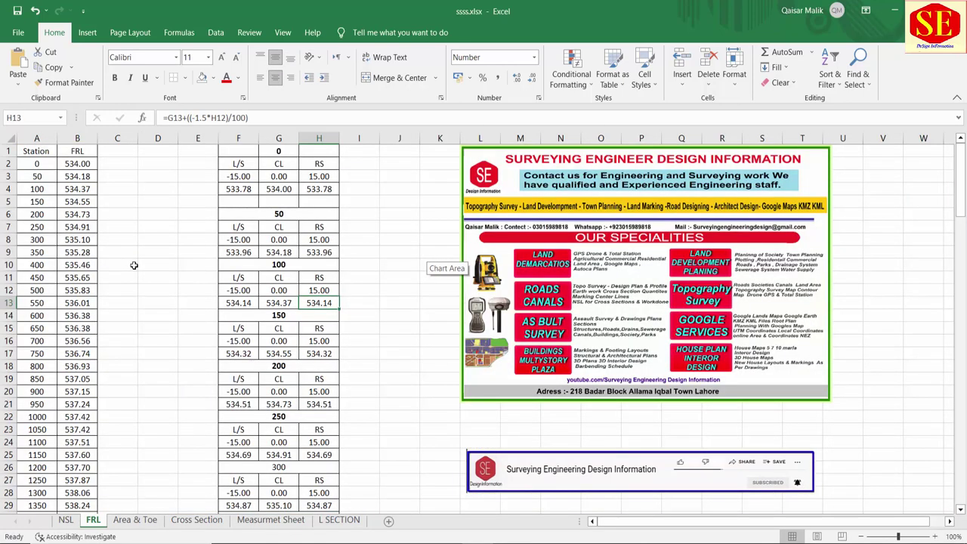
pyautogui.click(140, 520)
pyautogui.click(194, 520)
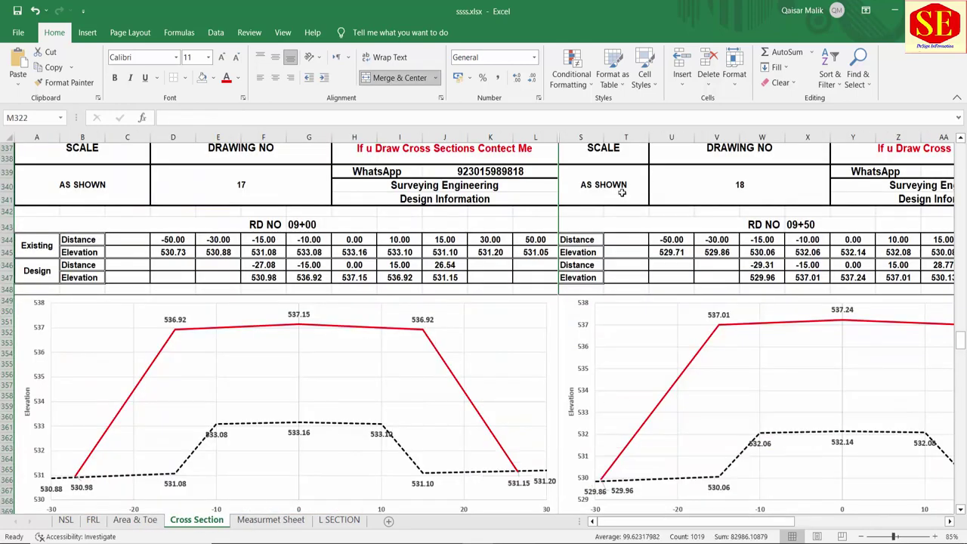
pyautogui.click(251, 521)
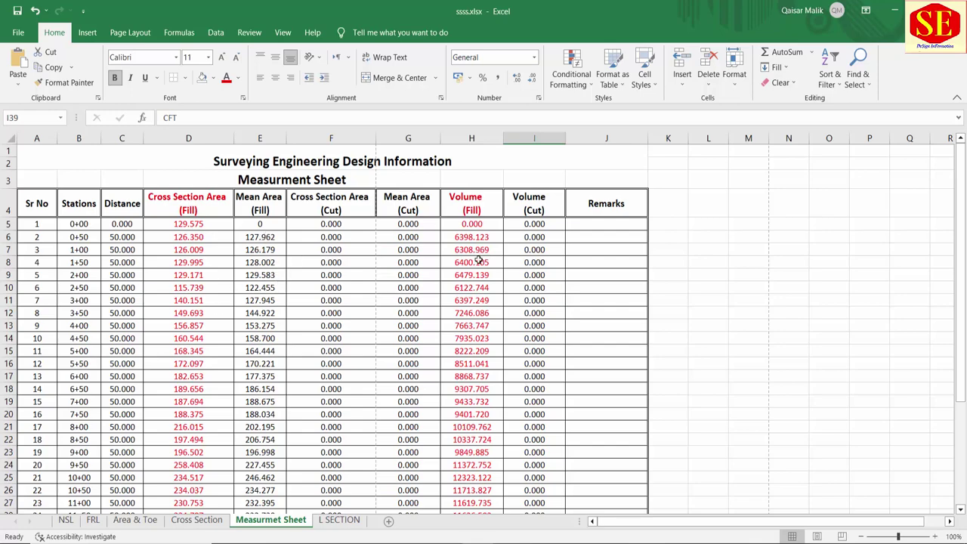
# Step: Check the =SUM(H5:H38) fill volume total in H39, then switch to the L SECTION chart
pyautogui.scroll(-3, 528, 276)
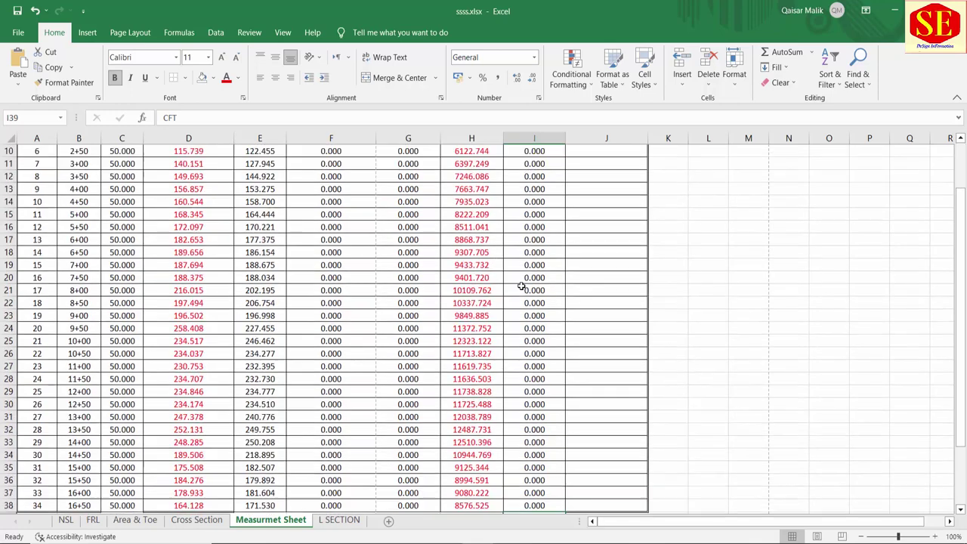
pyautogui.scroll(-3, 528, 280)
pyautogui.click(457, 408)
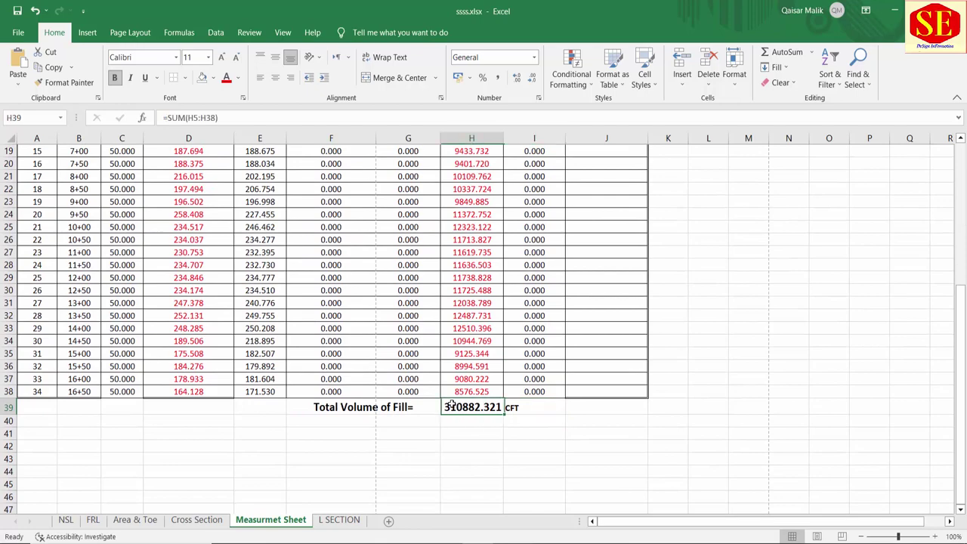
pyautogui.scroll(5, 248, 326)
pyautogui.scroll(1, 249, 326)
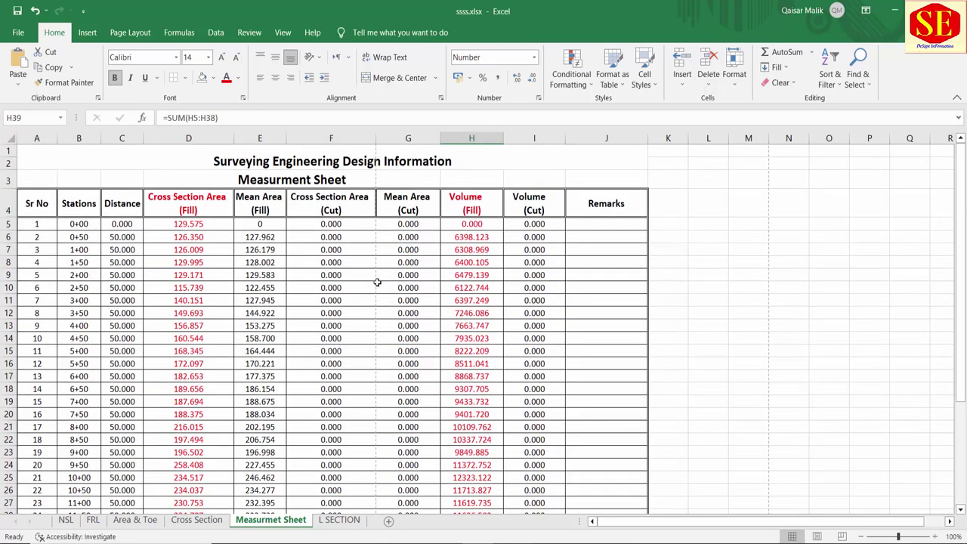
pyautogui.scroll(-3, 377, 283)
pyautogui.scroll(-3, 415, 283)
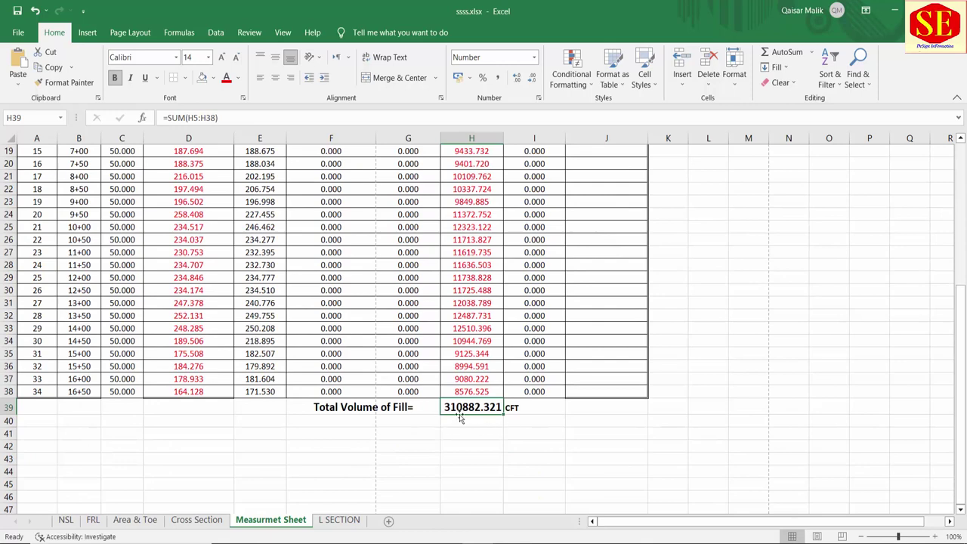
pyautogui.click(340, 520)
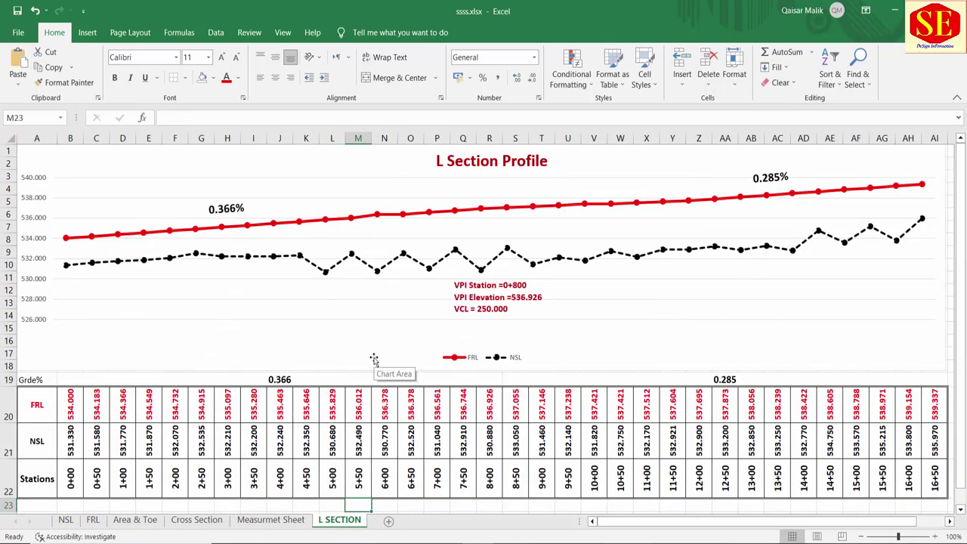
pyautogui.click(464, 404)
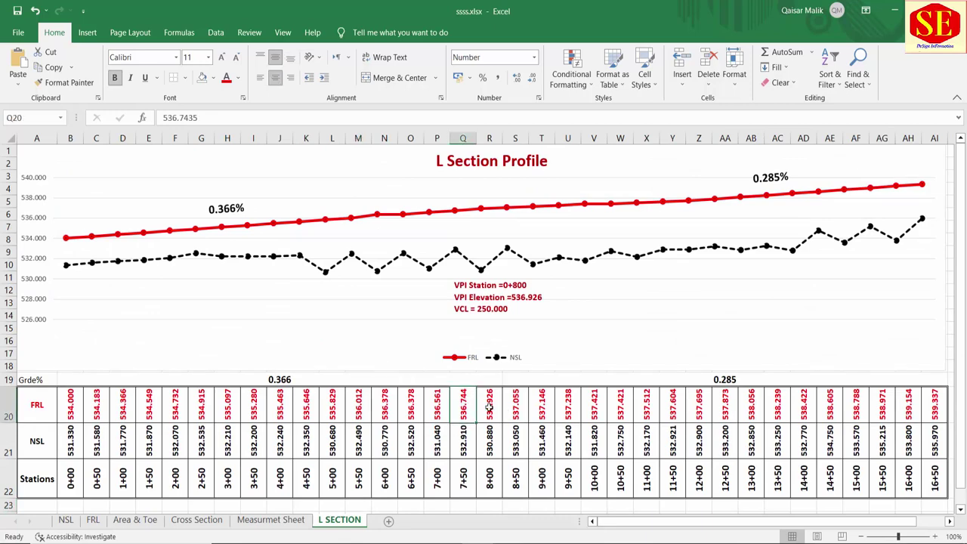
pyautogui.write('252')
pyautogui.press('Return')
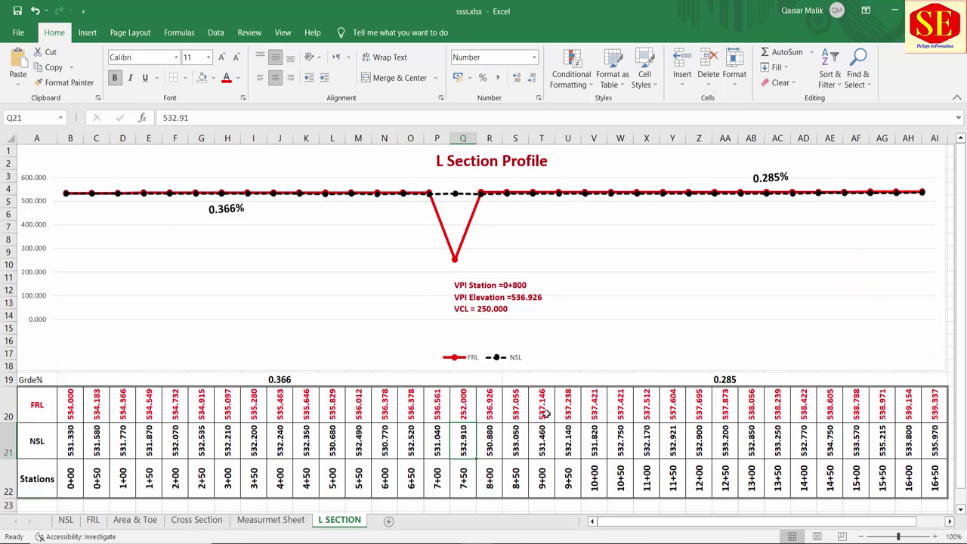
pyautogui.hotkey('ctrl', 'z')
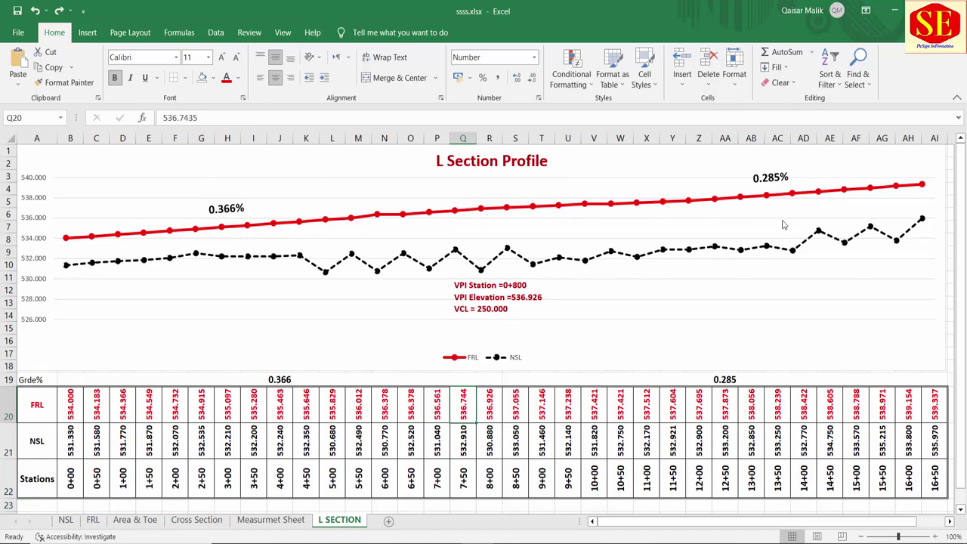
pyautogui.click(66, 520)
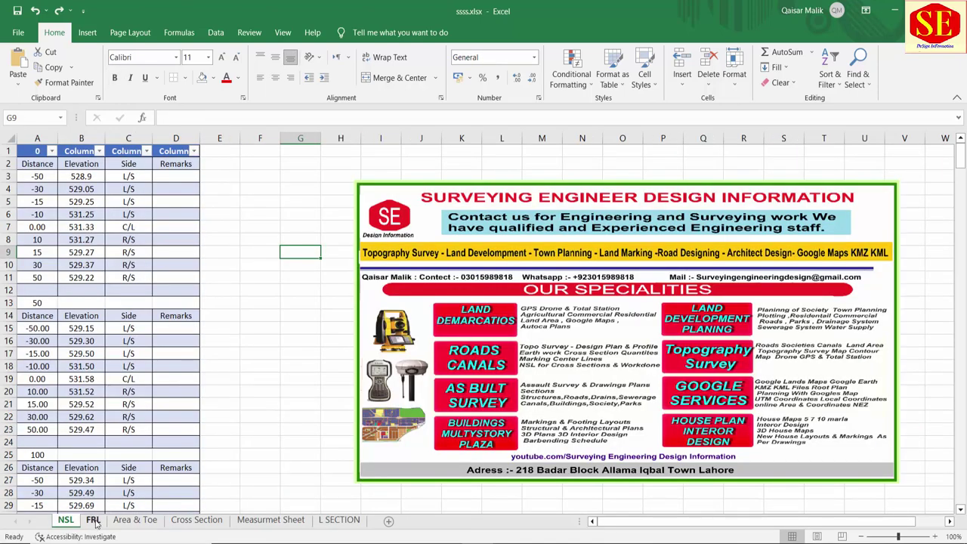
pyautogui.click(92, 520)
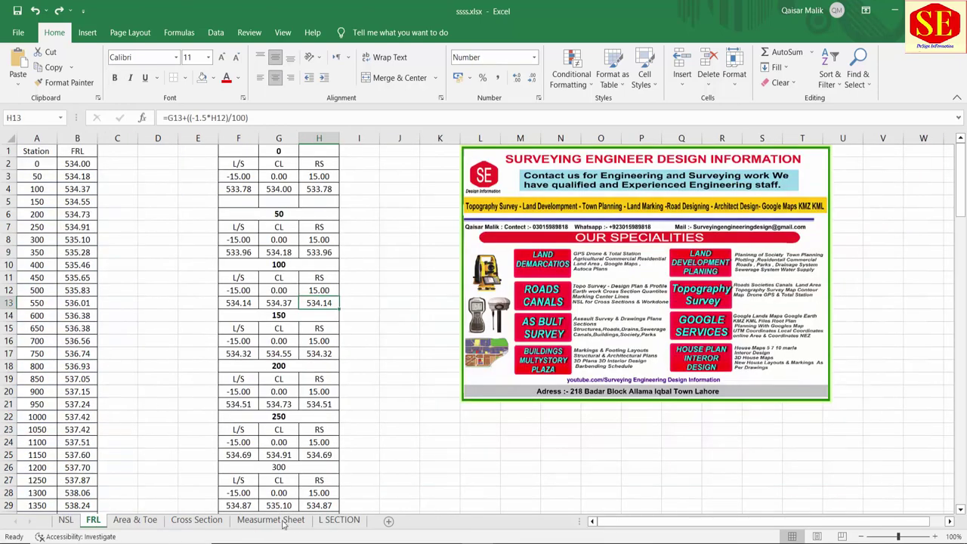
pyautogui.click(339, 520)
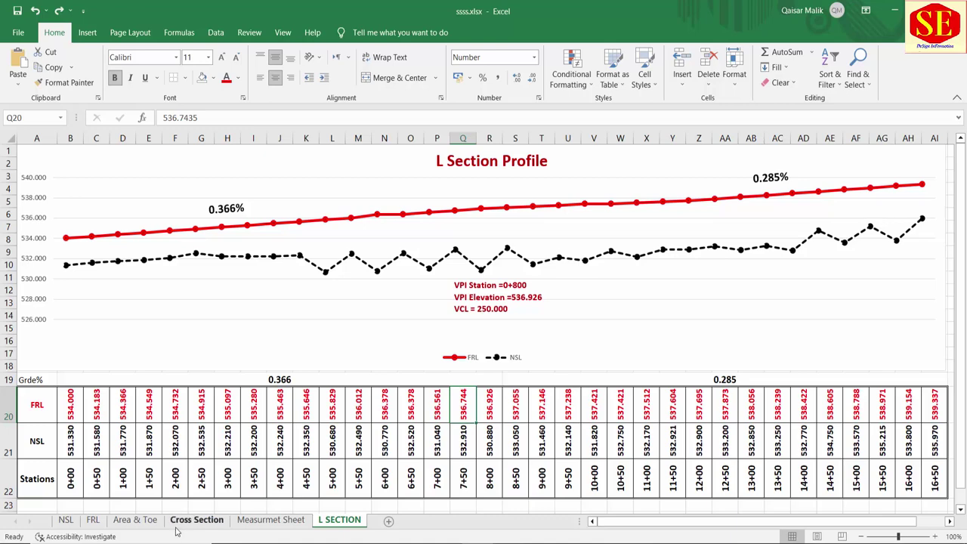
# Step: Enlarge the promotional picture on the NSL sheet by stretching it left, right, up and down
pyautogui.click(65, 519)
pyautogui.click(667, 265)
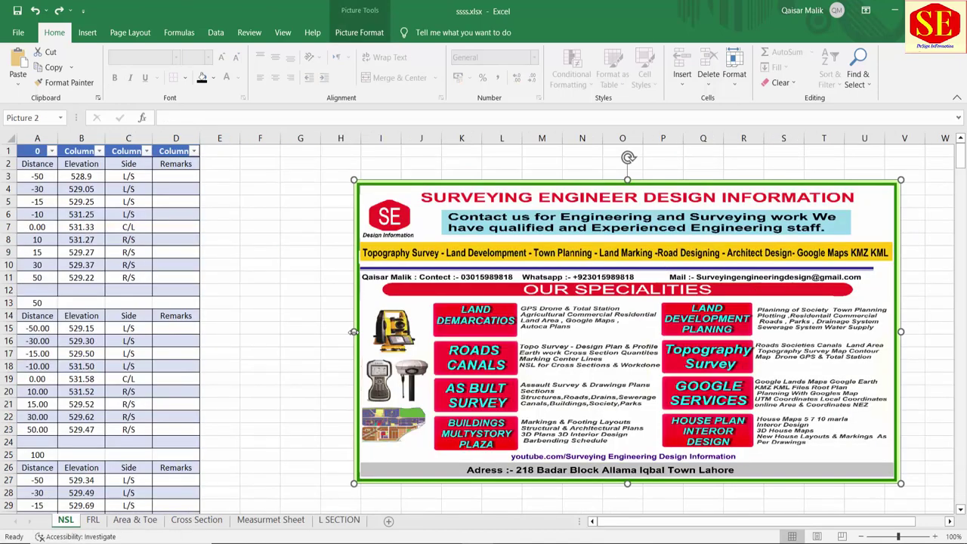
pyautogui.moveTo(353, 330); pyautogui.dragTo(43, 331)
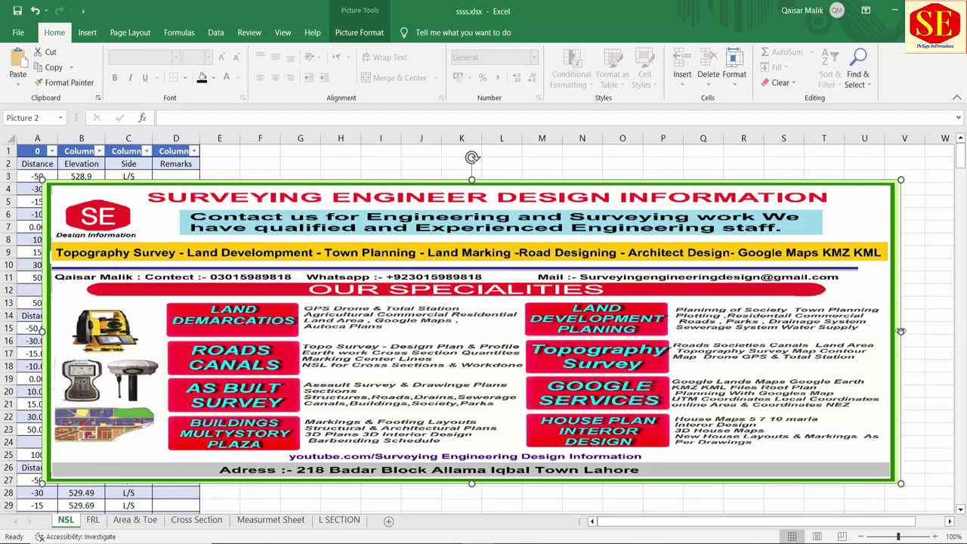
pyautogui.moveTo(900, 331); pyautogui.dragTo(920, 331)
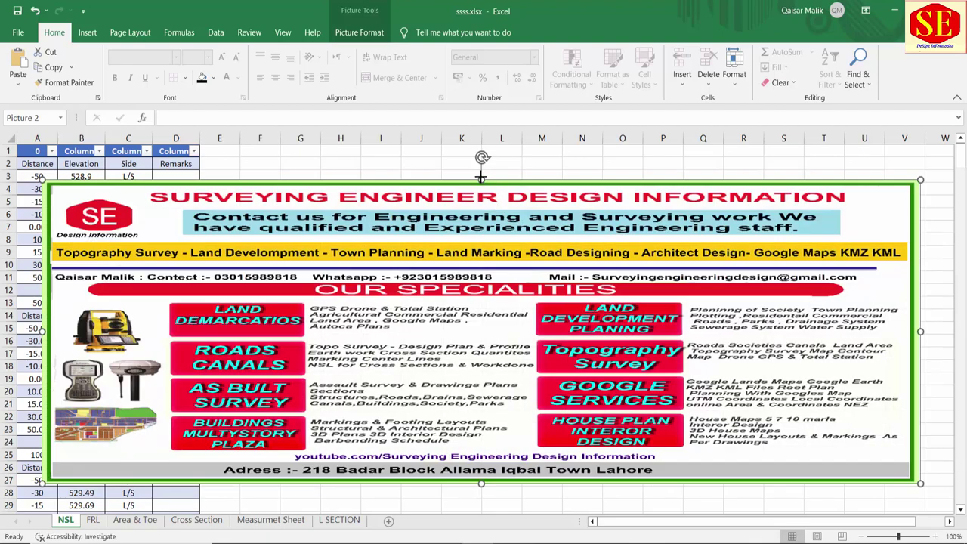
pyautogui.moveTo(481, 177); pyautogui.dragTo(481, 144)
pyautogui.moveTo(483, 489); pyautogui.dragTo(477, 507)
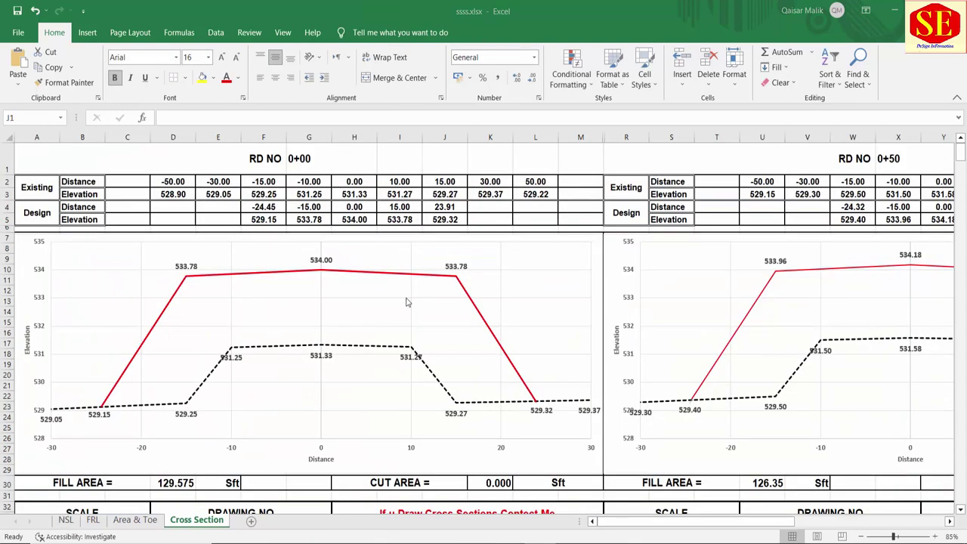
pyautogui.scroll(-1, 428, 305)
pyautogui.scroll(-2, 428, 305)
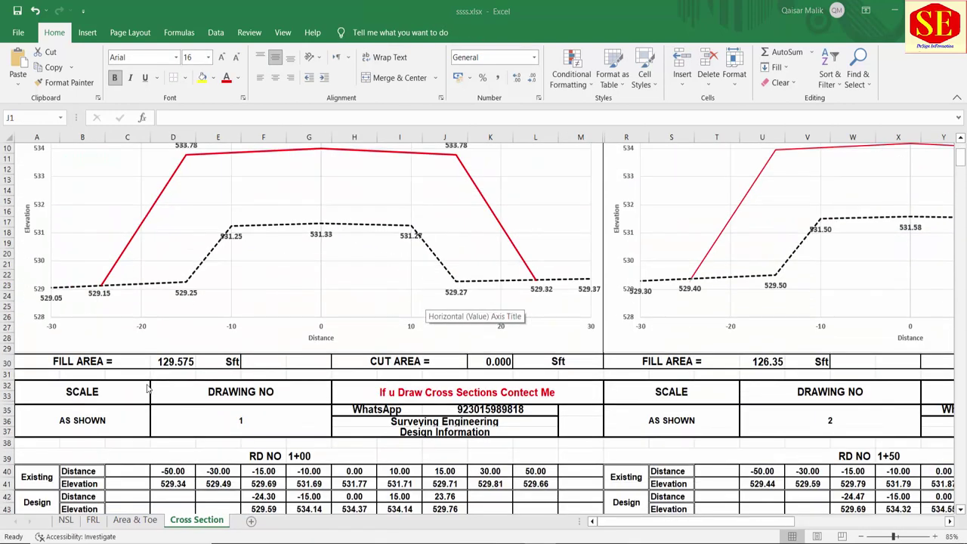
pyautogui.click(172, 362)
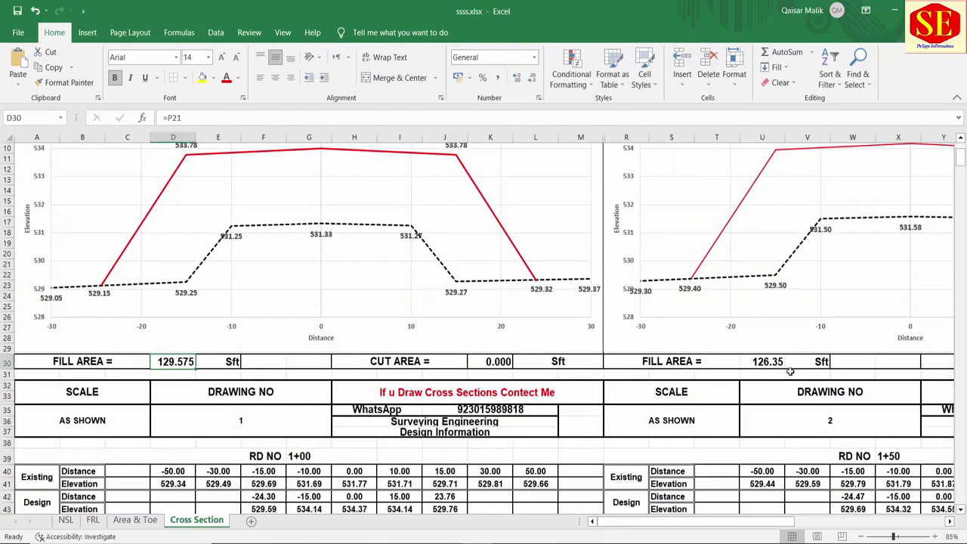
pyautogui.click(764, 363)
pyautogui.scroll(-4, 764, 363)
pyautogui.scroll(-1, 337, 355)
pyautogui.scroll(-3, 337, 356)
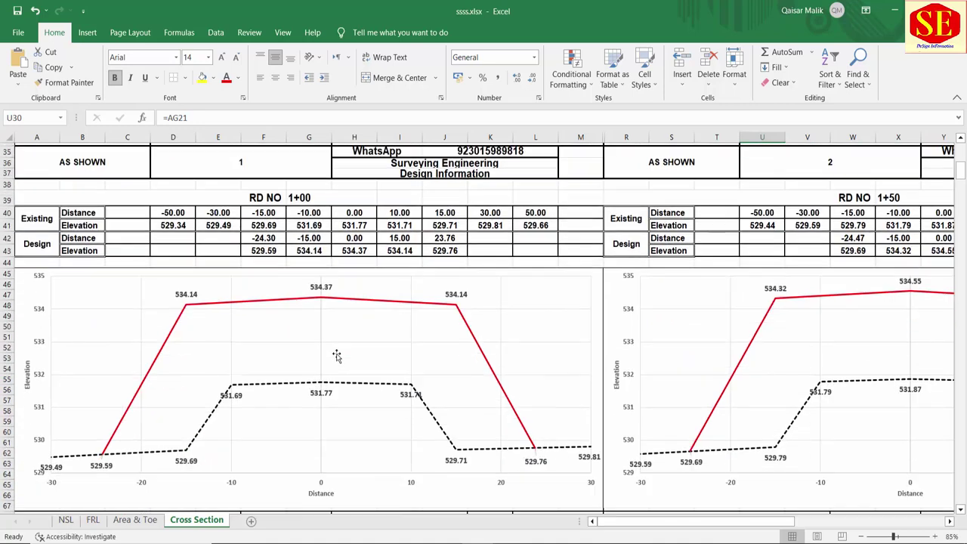
pyautogui.scroll(-3, 337, 356)
pyautogui.scroll(-1, 337, 356)
pyautogui.moveTo(173, 382); pyautogui.dragTo(228, 382)
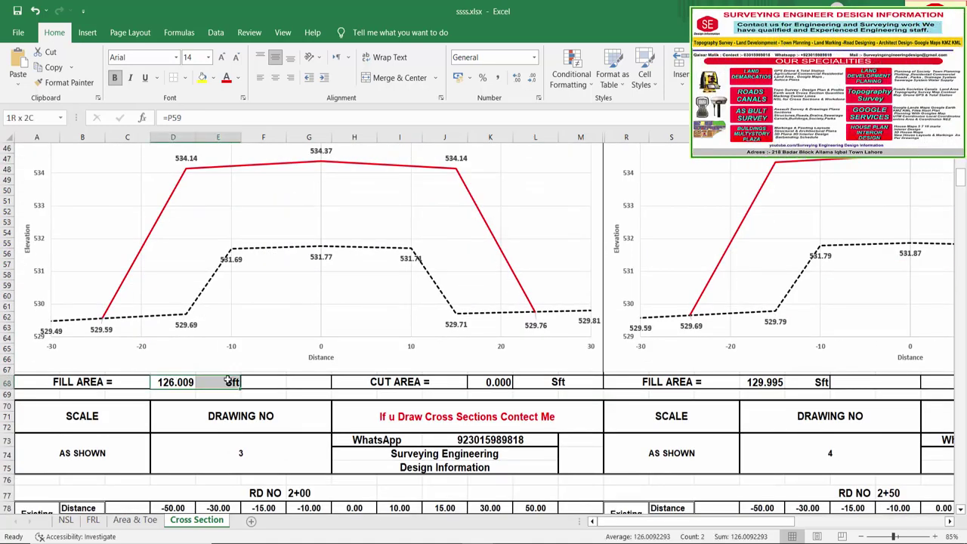
pyautogui.click(748, 382)
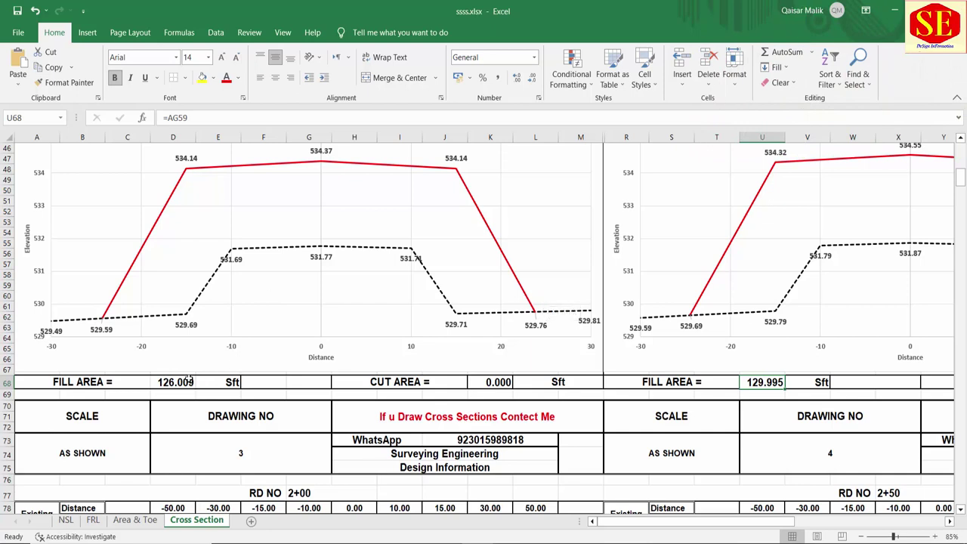
pyautogui.click(226, 383)
pyautogui.click(163, 379)
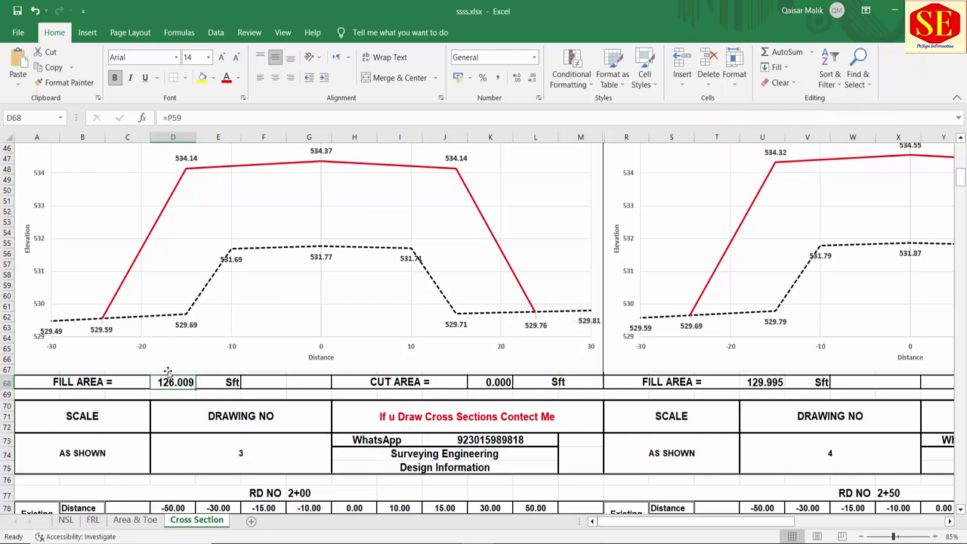
pyautogui.scroll(-3, 417, 361)
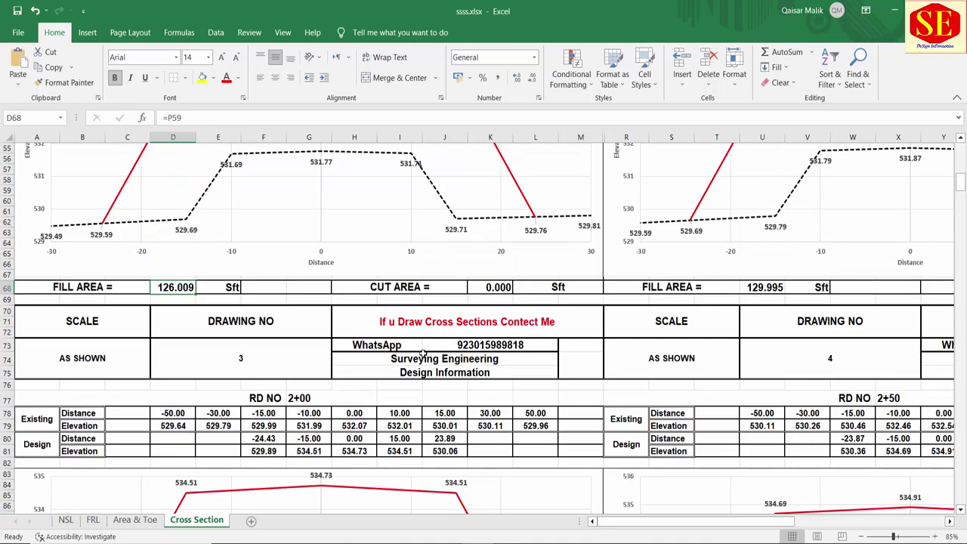
pyautogui.scroll(-3, 425, 352)
pyautogui.scroll(-1, 294, 373)
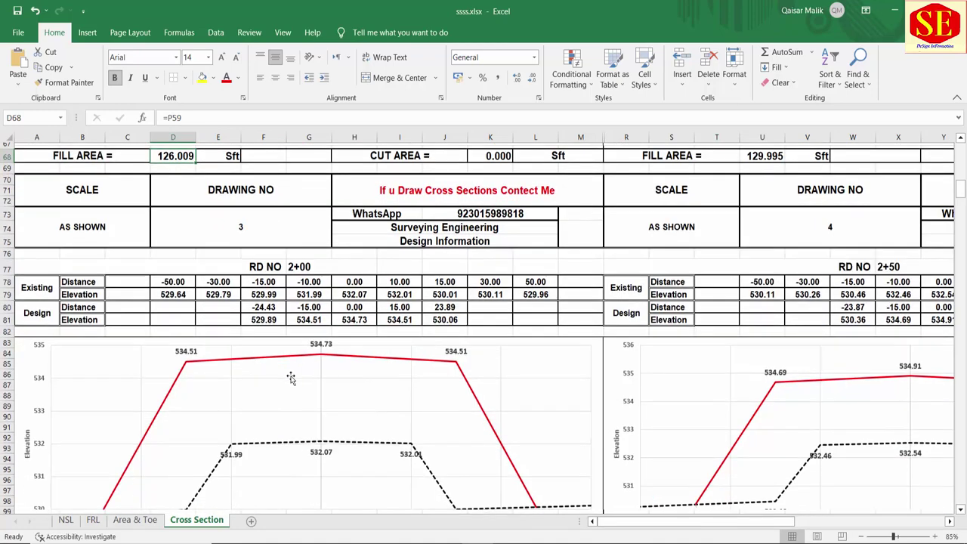
pyautogui.scroll(-4, 294, 383)
pyautogui.scroll(-2, 226, 378)
pyautogui.click(159, 370)
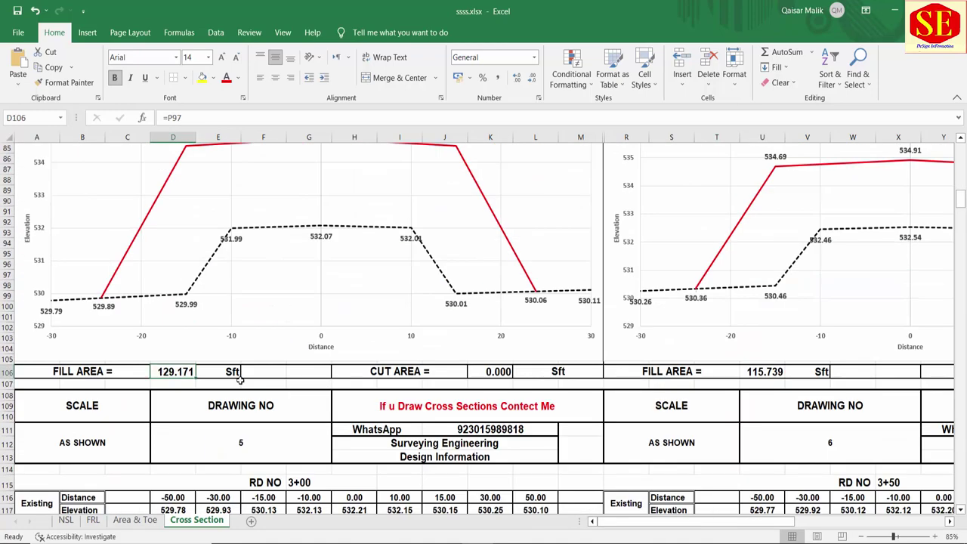
pyautogui.click(776, 371)
pyautogui.scroll(-5, 480, 372)
pyautogui.scroll(-3, 481, 372)
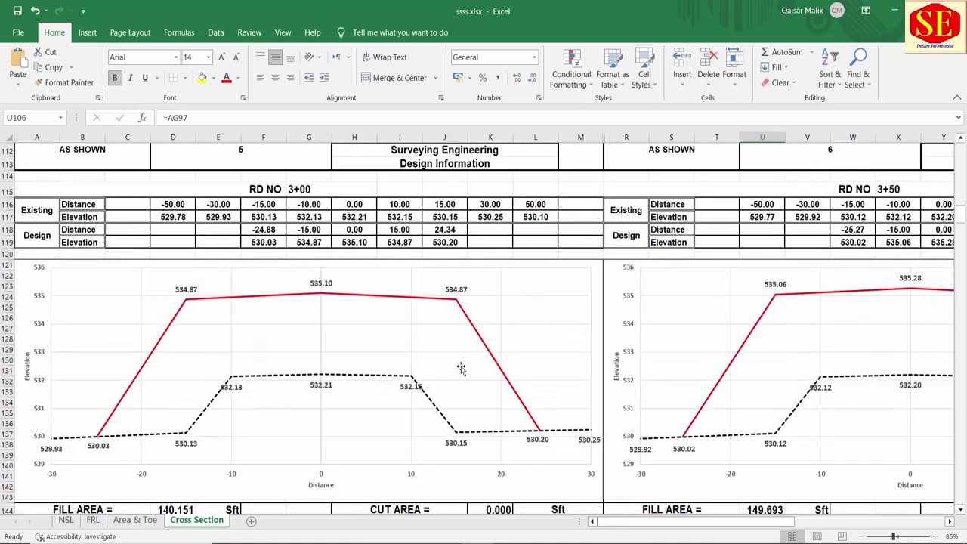
pyautogui.scroll(12, 462, 367)
pyautogui.scroll(3, 484, 341)
pyautogui.scroll(8, 486, 338)
pyautogui.scroll(8, 483, 340)
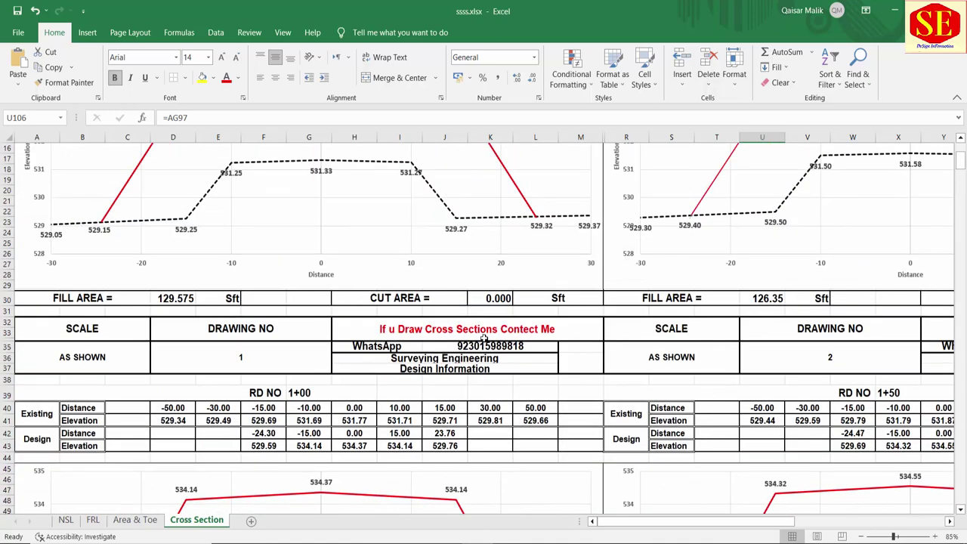
pyautogui.scroll(5, 530, 284)
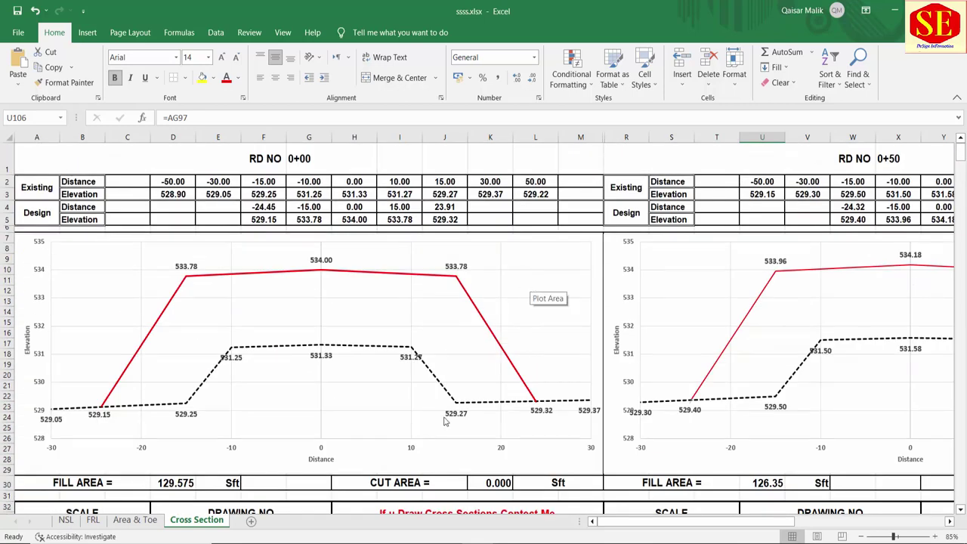
# Step: Add a new worksheet after Cross Section and rename it 'Measurmet Sheet'
pyautogui.click(254, 522)
pyautogui.rightClick(257, 523)
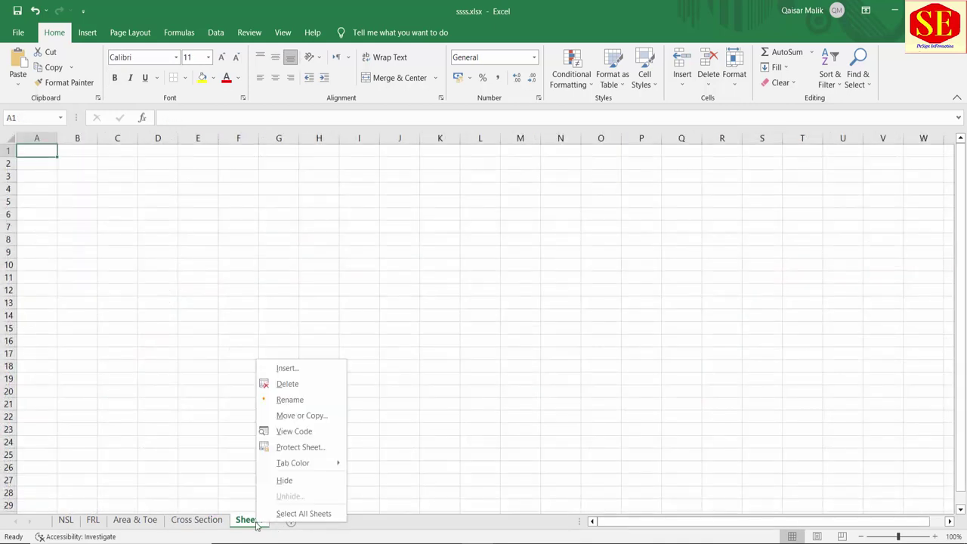
pyautogui.click(315, 400)
pyautogui.write('Meas')
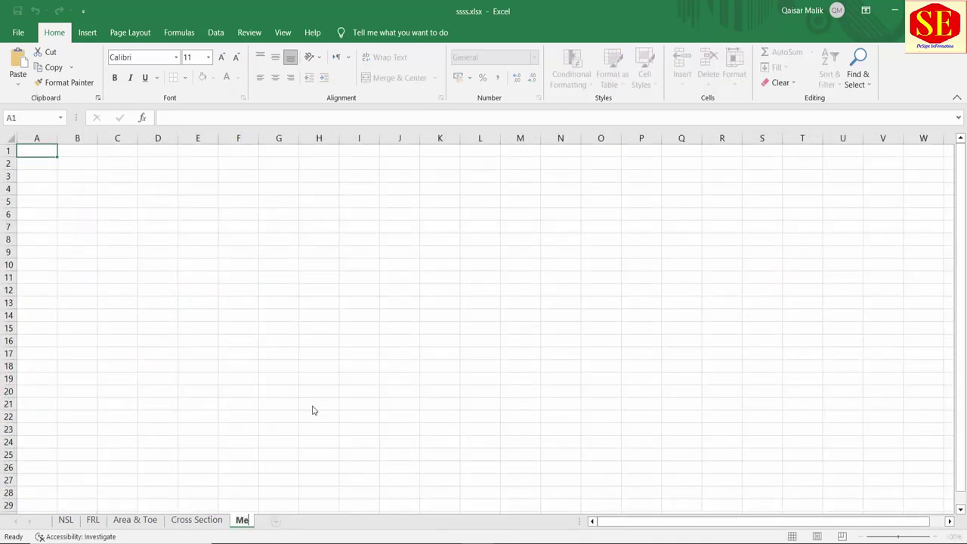
pyautogui.write('urm')
pyautogui.write('et')
pyautogui.press('Return')
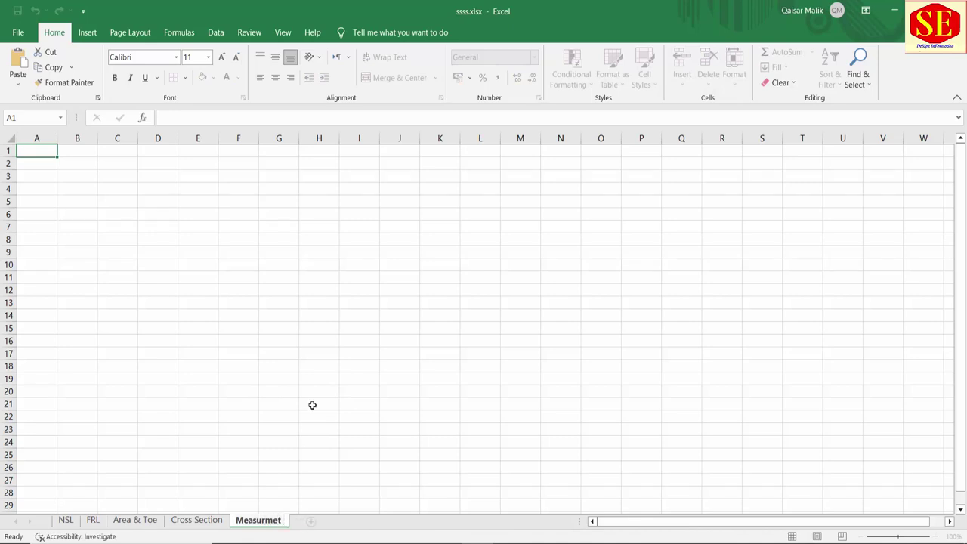
pyautogui.write(' Sheet')
pyautogui.press('Return')
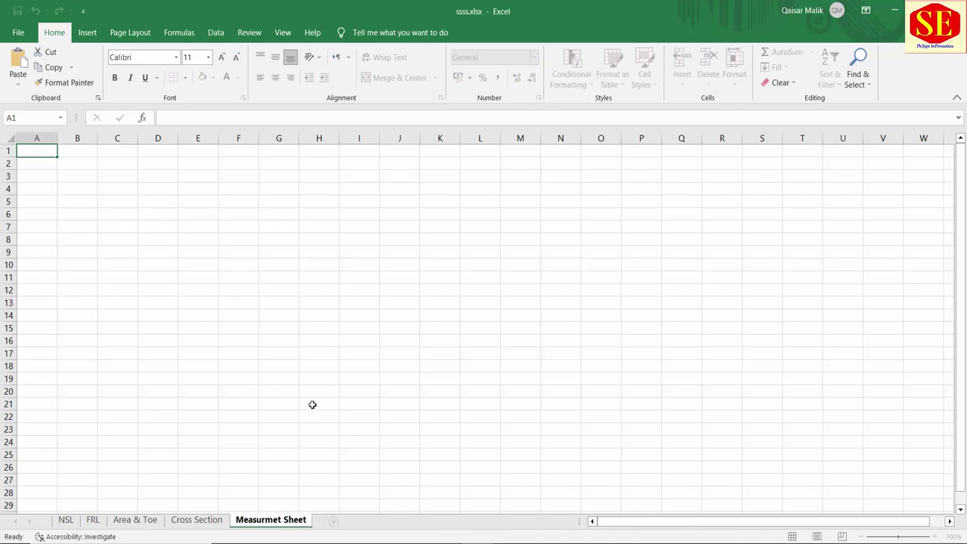
pyautogui.click(311, 404)
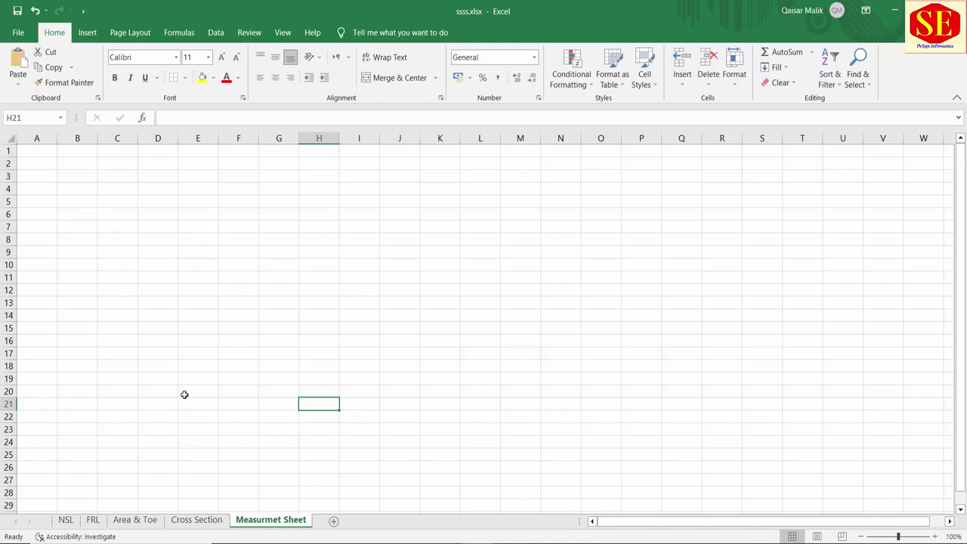
pyautogui.click(44, 150)
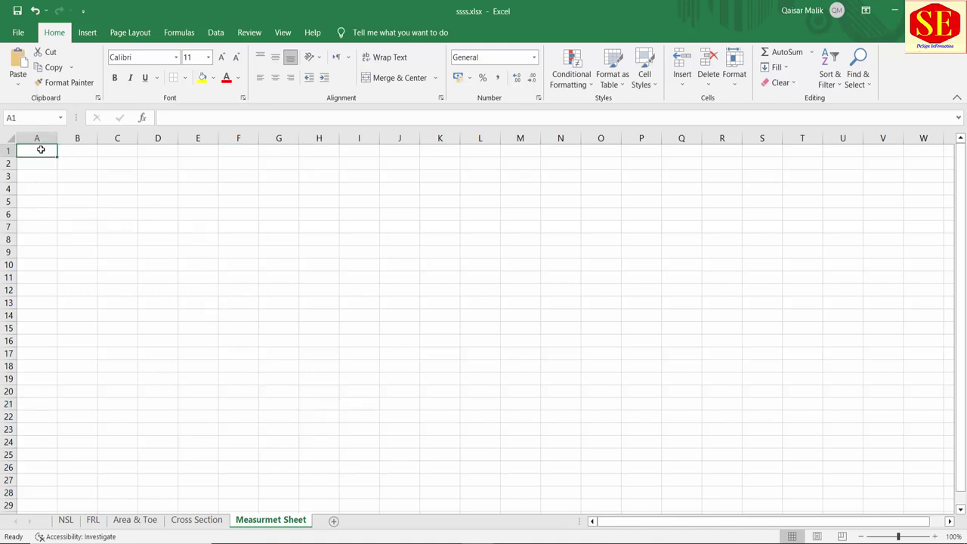
# Step: Merge and centre A1:J2 and enter the title 'Surveying Engineering Design Information'
pyautogui.moveTo(44, 152); pyautogui.dragTo(384, 164)
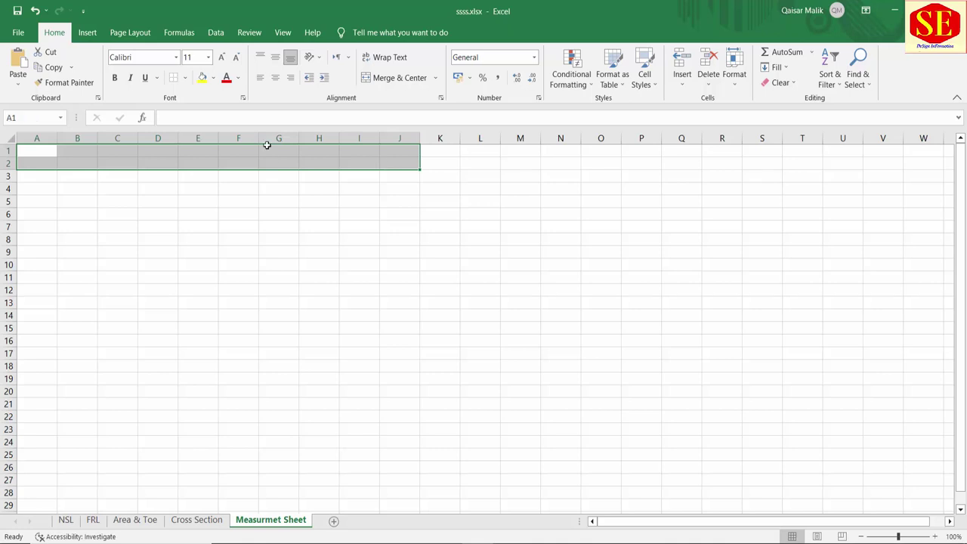
pyautogui.click(365, 79)
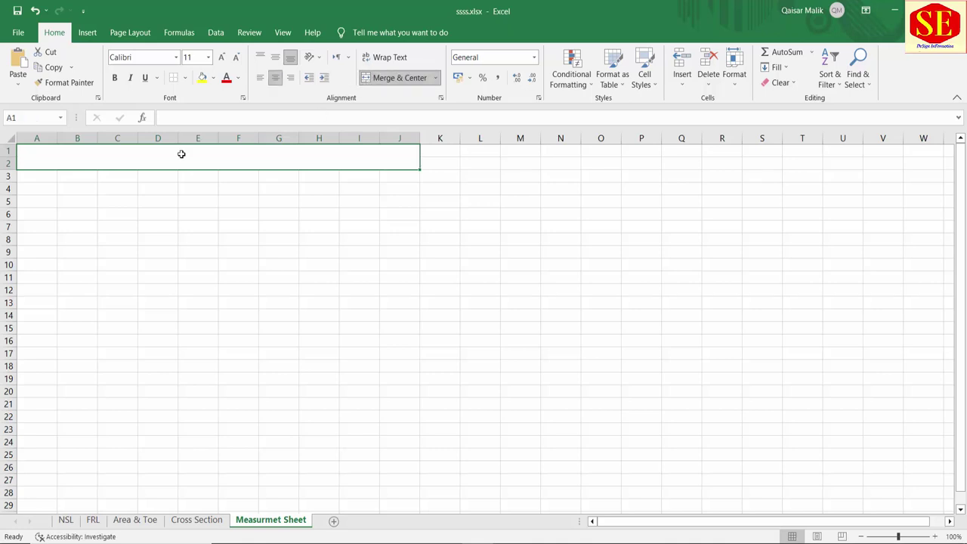
pyautogui.write('S')
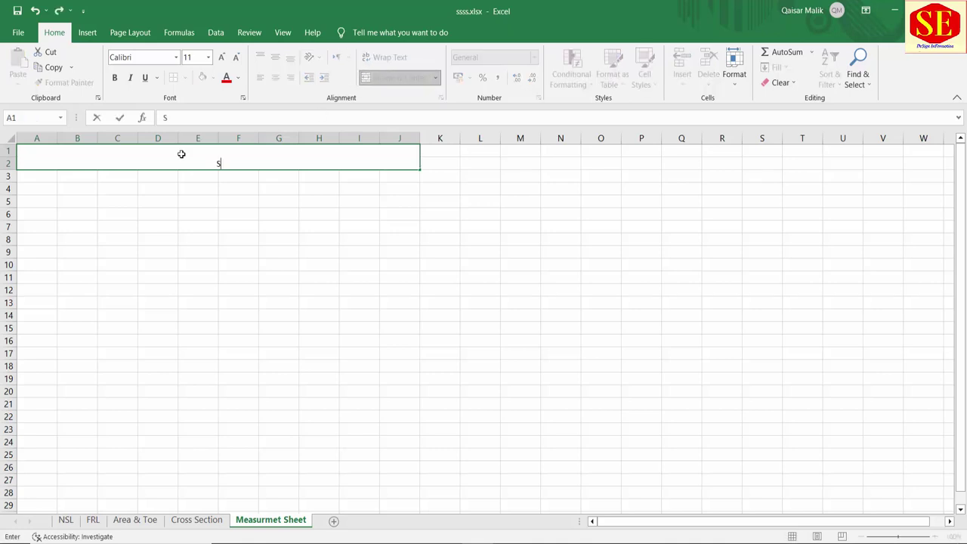
pyautogui.write('urvey')
pyautogui.write('ing Eng')
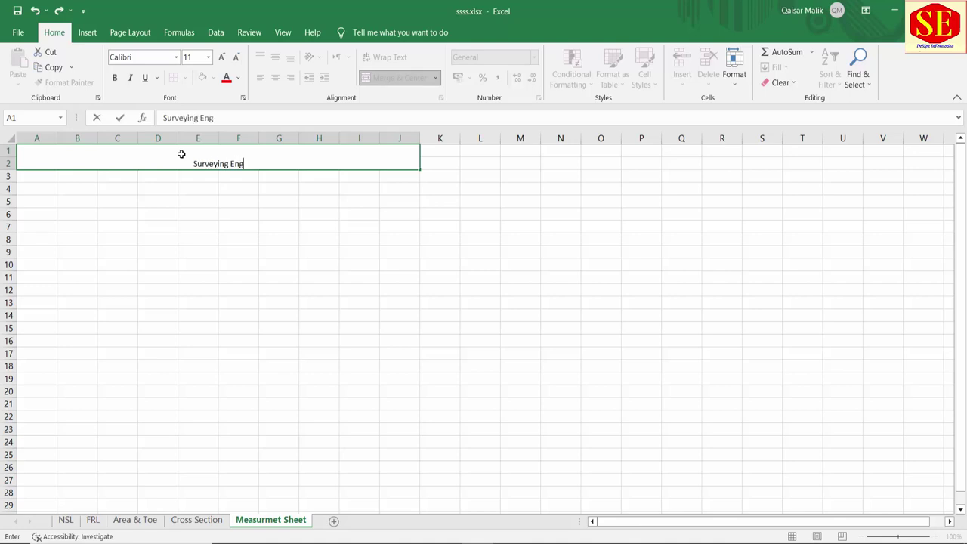
pyautogui.write('ineerin')
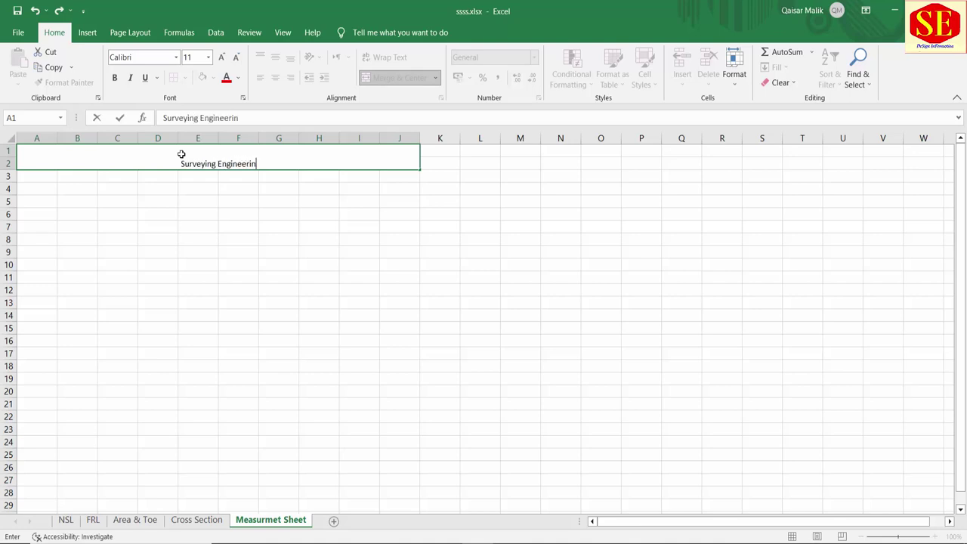
pyautogui.write('g Design ')
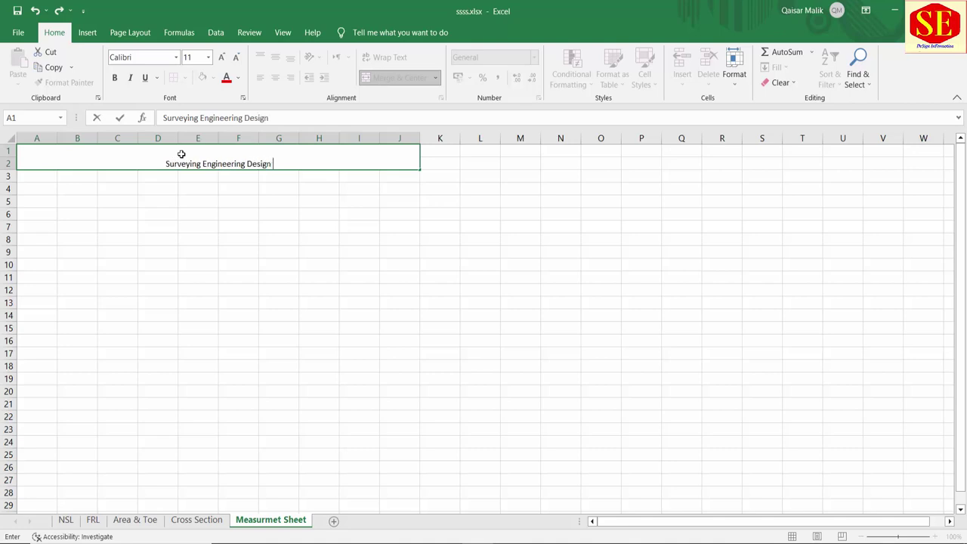
pyautogui.write('Infor')
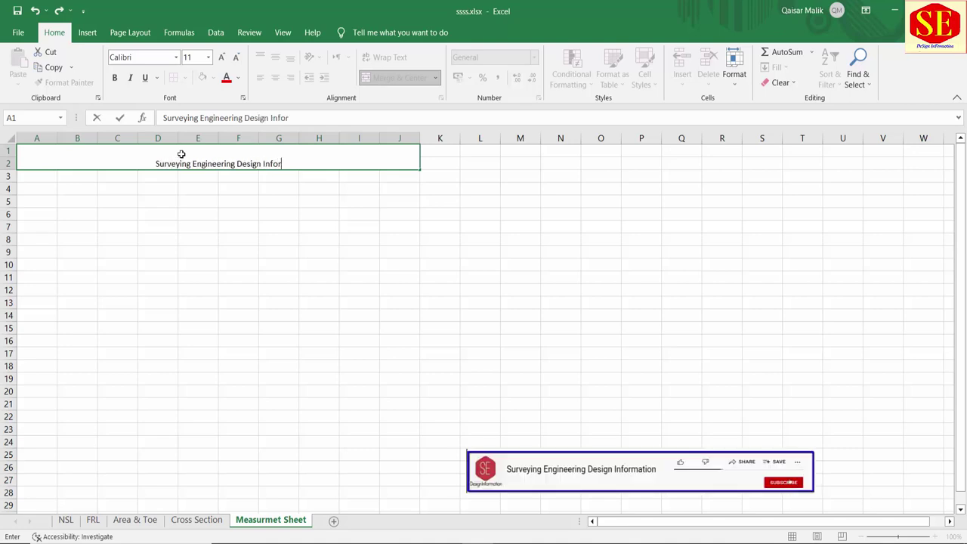
pyautogui.write('mation')
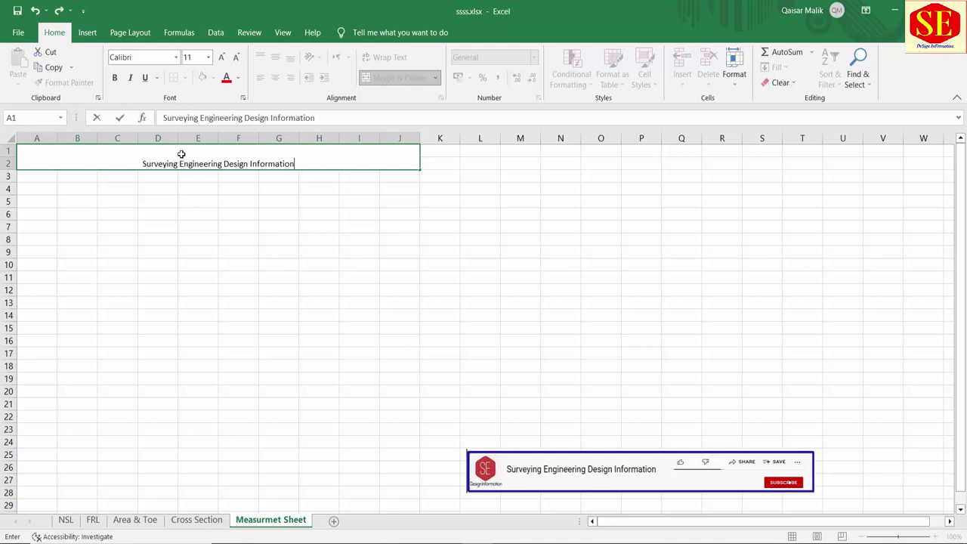
pyautogui.click(210, 275)
# Step: Enter the headers 'Sr No' in A3 and 'Stations' in B3
pyautogui.click(38, 179)
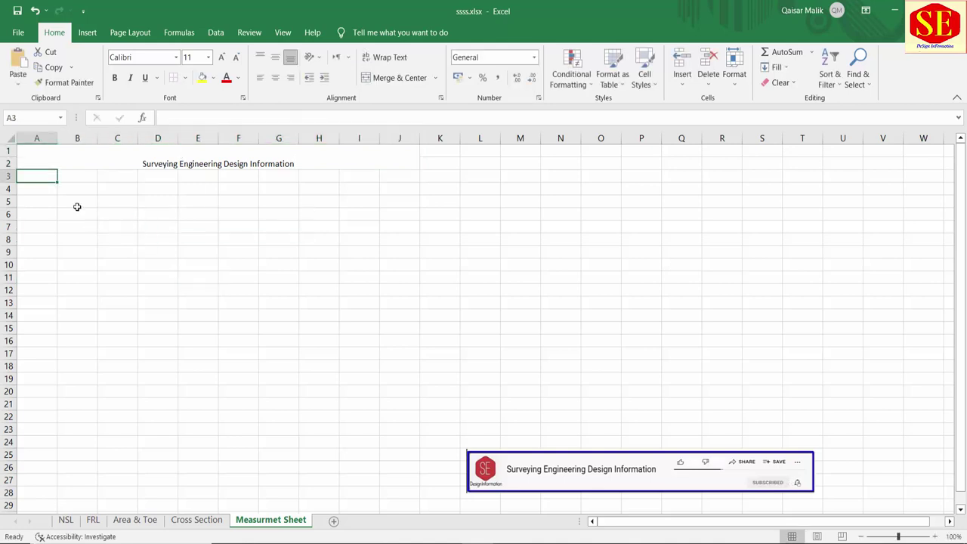
pyautogui.write('Sr')
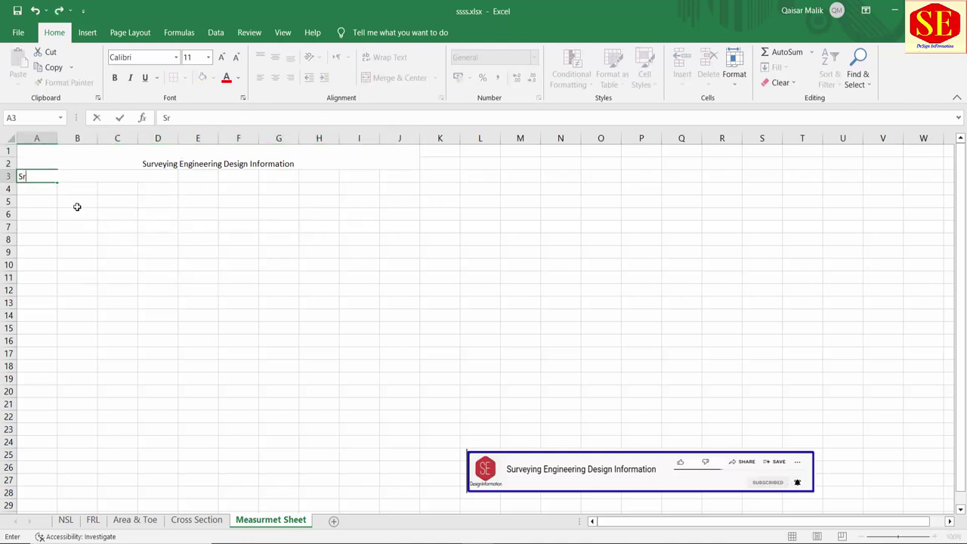
pyautogui.write(' No')
pyautogui.press('F2')
pyautogui.click(106, 221)
pyautogui.click(79, 179)
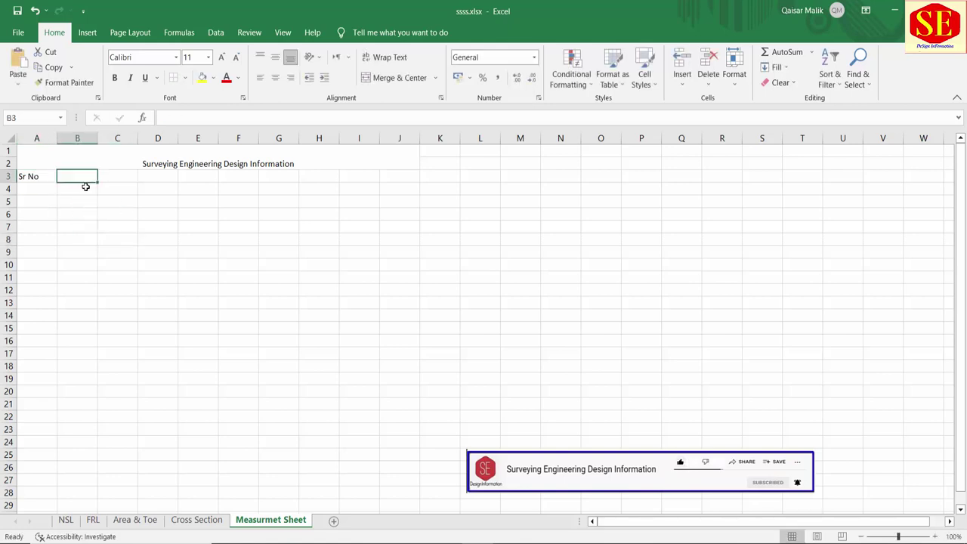
pyautogui.write('Stations')
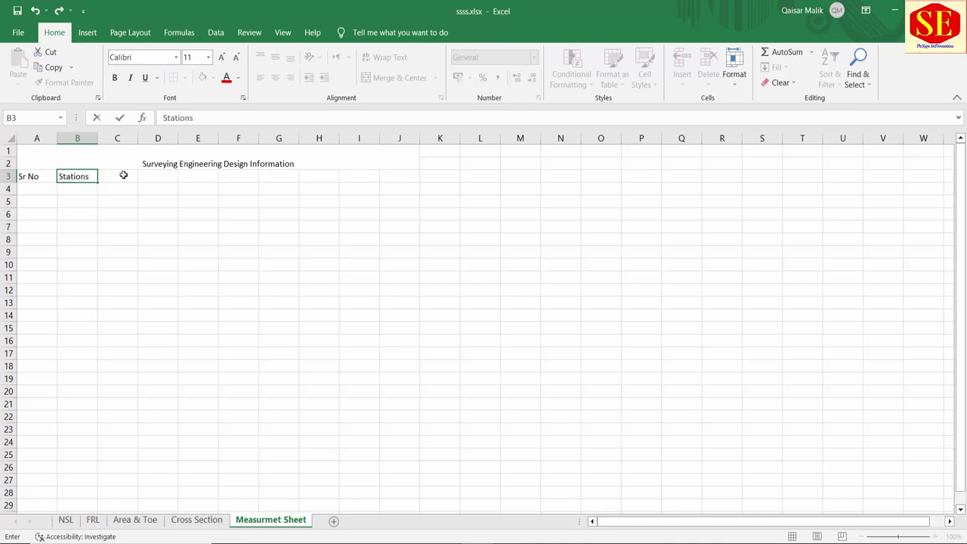
pyautogui.click(123, 174)
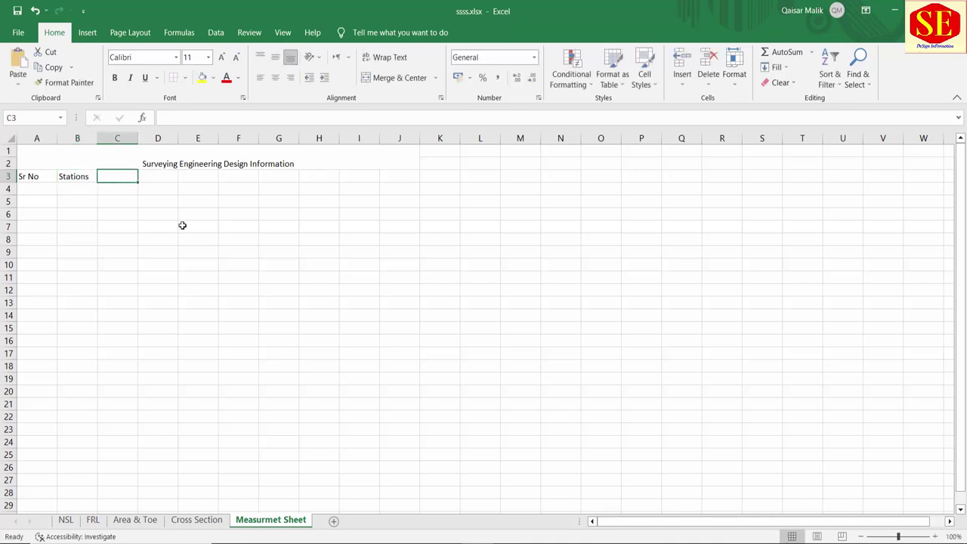
# Step: Add the headers 'Distance' in C3 and 'Cross Section Area (Fill' in D3
pyautogui.write('Distan')
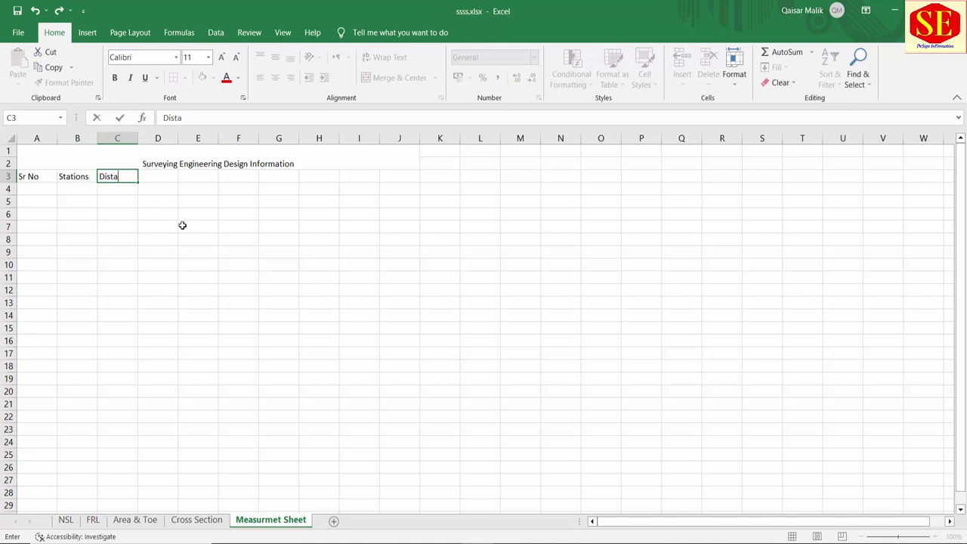
pyautogui.write('ce')
pyautogui.click(167, 175)
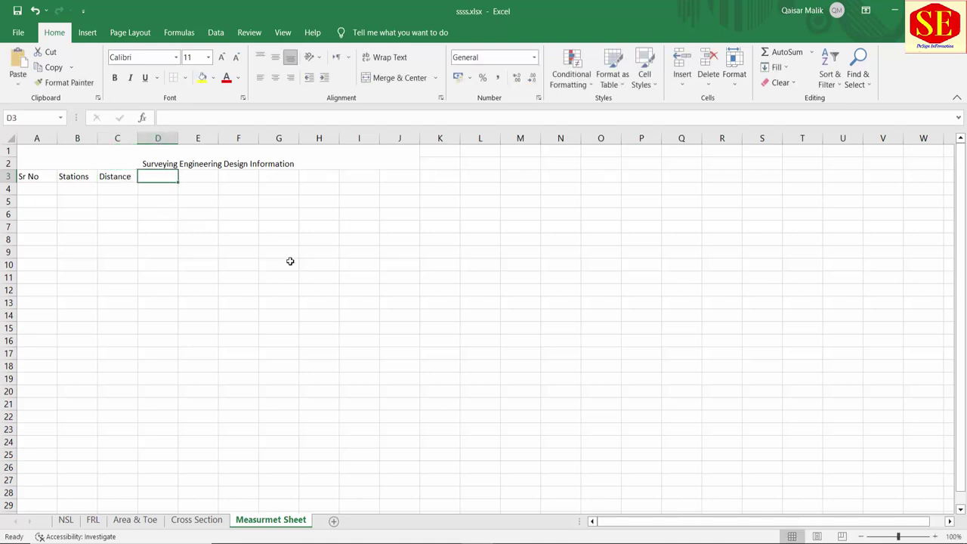
pyautogui.write('Cross')
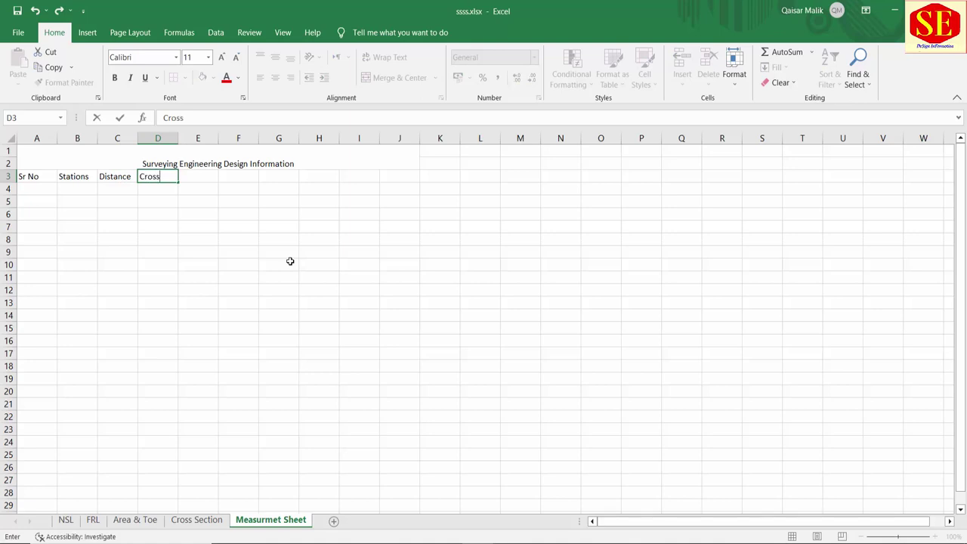
pyautogui.write(' Section')
pyautogui.write(' Area (Fill')
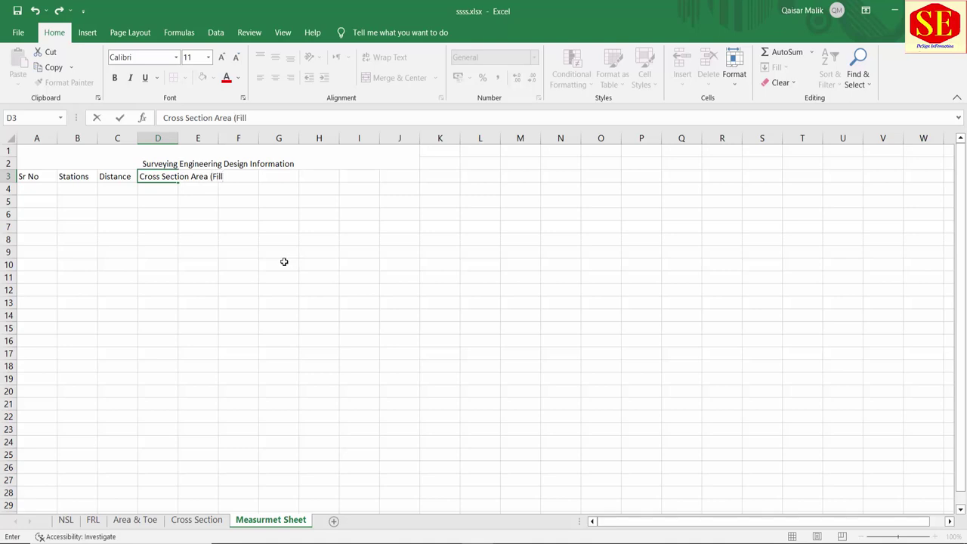
pyautogui.click(284, 261)
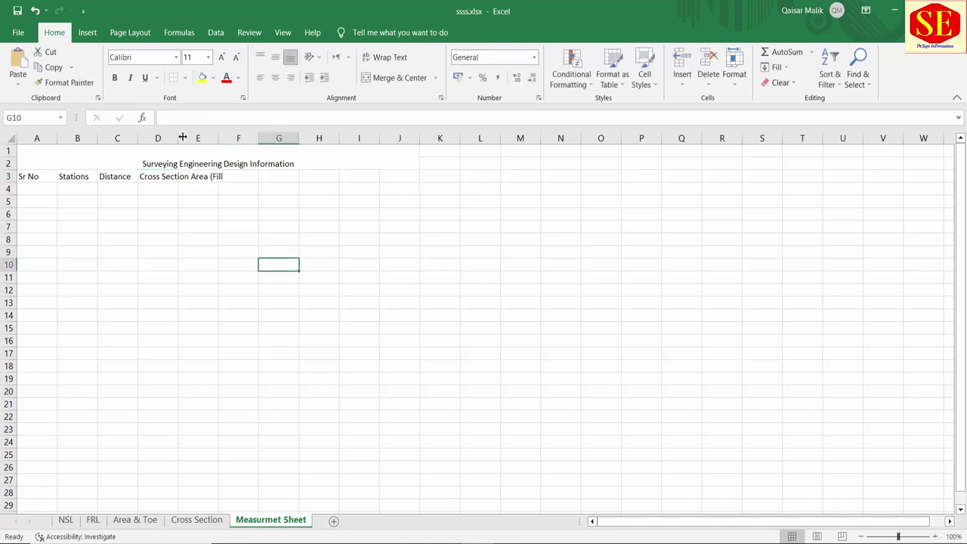
# Step: Widen column D and make D3 read 'Cross Section Area (Fill)', wrapped and centred
pyautogui.moveTo(182, 137); pyautogui.dragTo(196, 137)
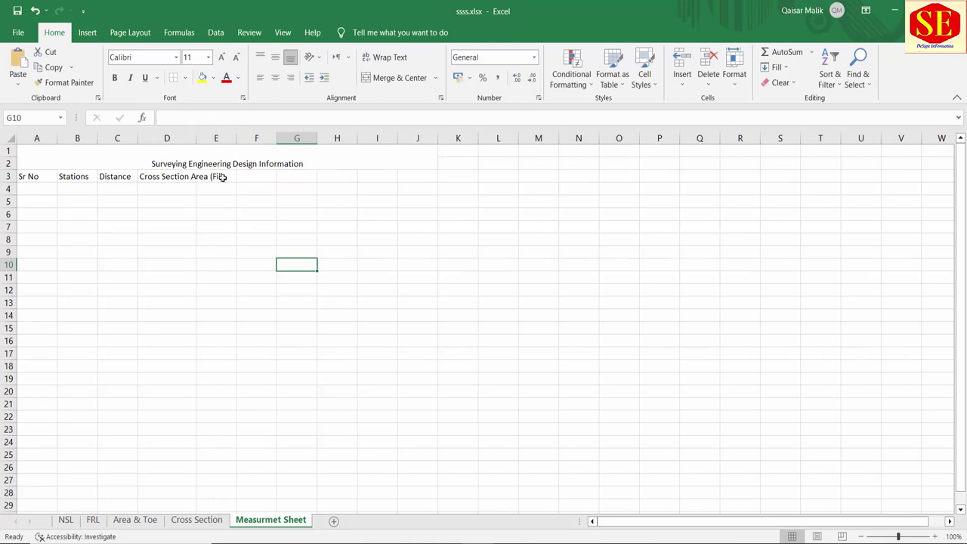
pyautogui.click(222, 177)
pyautogui.click(167, 176)
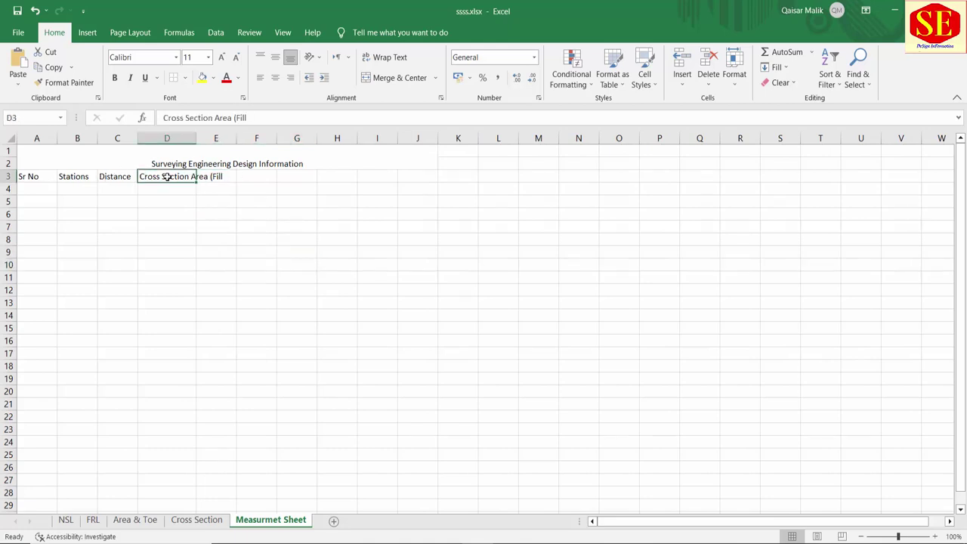
pyautogui.click(401, 58)
pyautogui.click(216, 227)
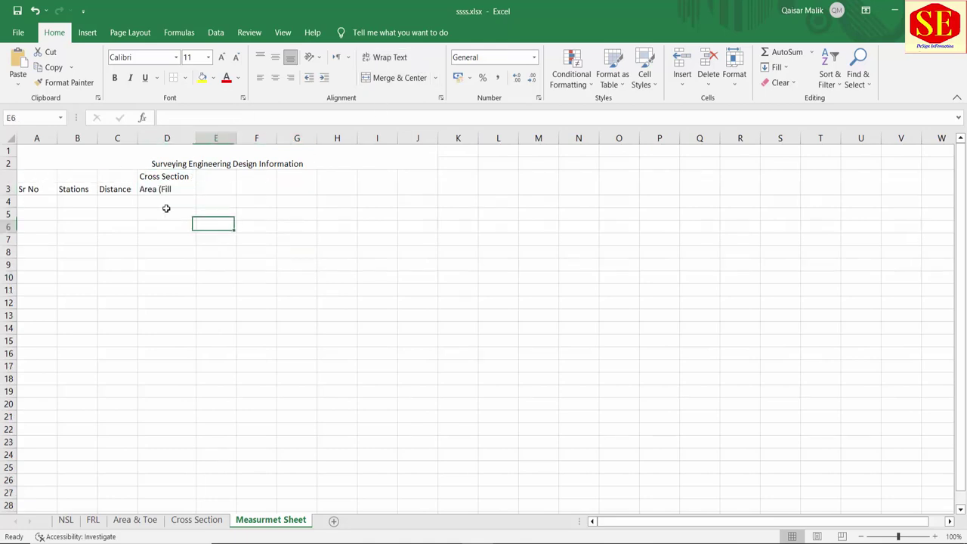
pyautogui.click(149, 189)
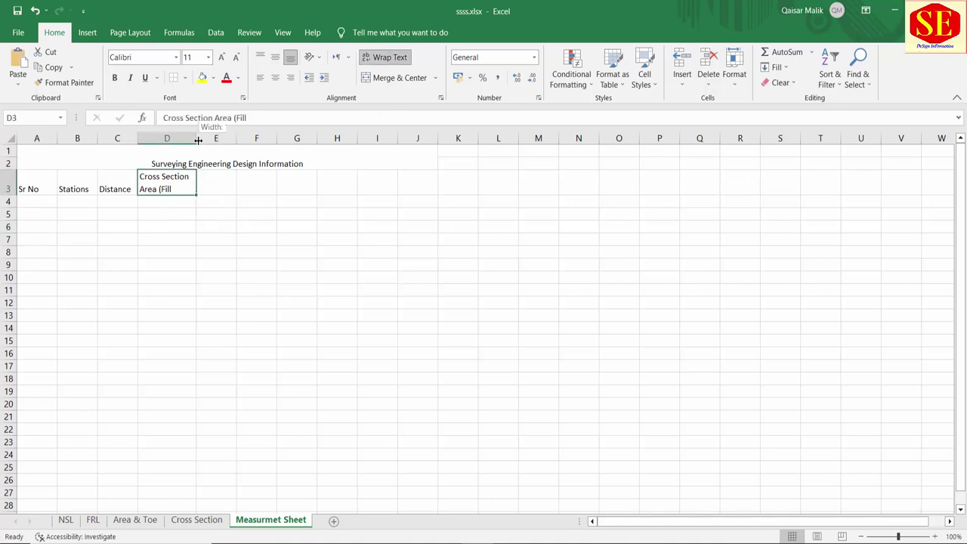
pyautogui.moveTo(195, 137); pyautogui.dragTo(212, 137)
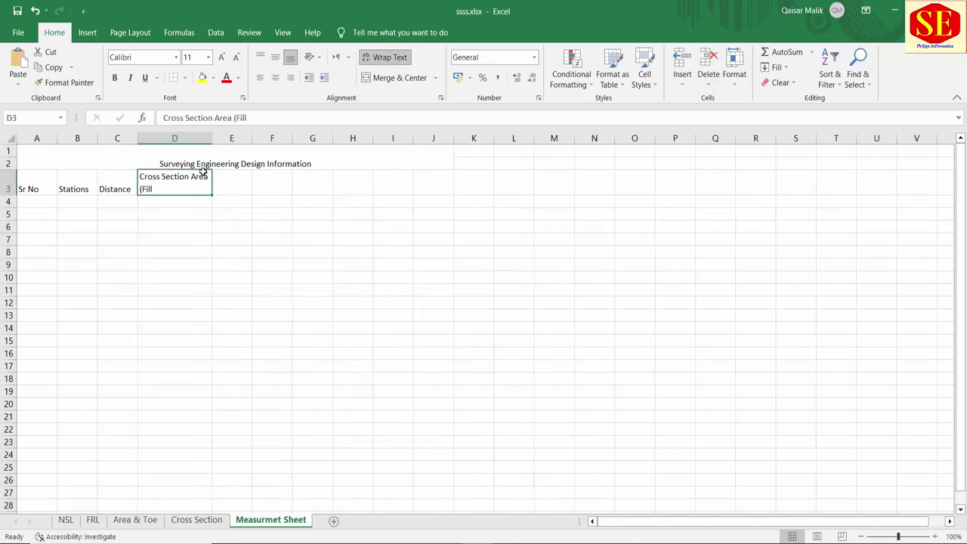
pyautogui.click(274, 77)
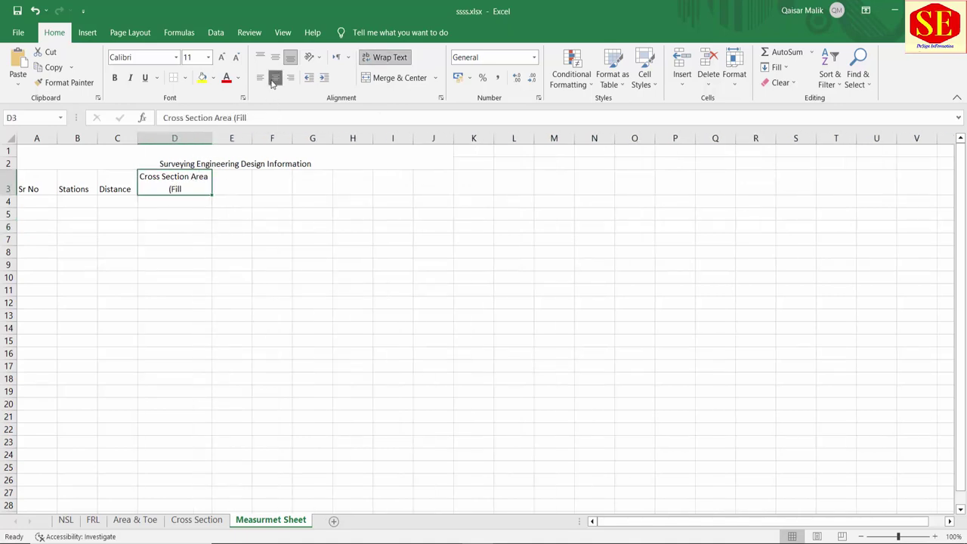
pyautogui.doubleClick(194, 189)
pyautogui.write(')')
pyautogui.press('Return')
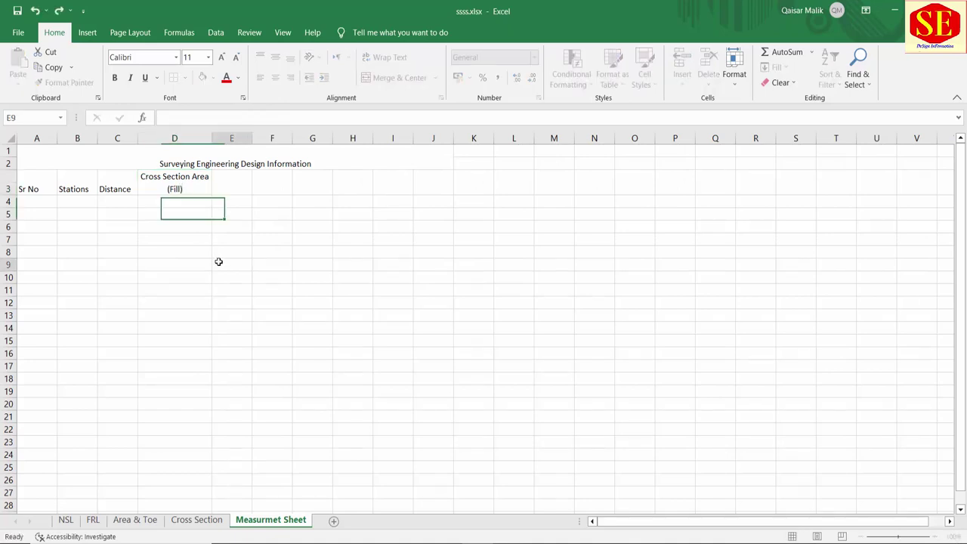
# Step: Enter the heading 'Mean Area' in E3
pyautogui.click(217, 261)
pyautogui.click(233, 189)
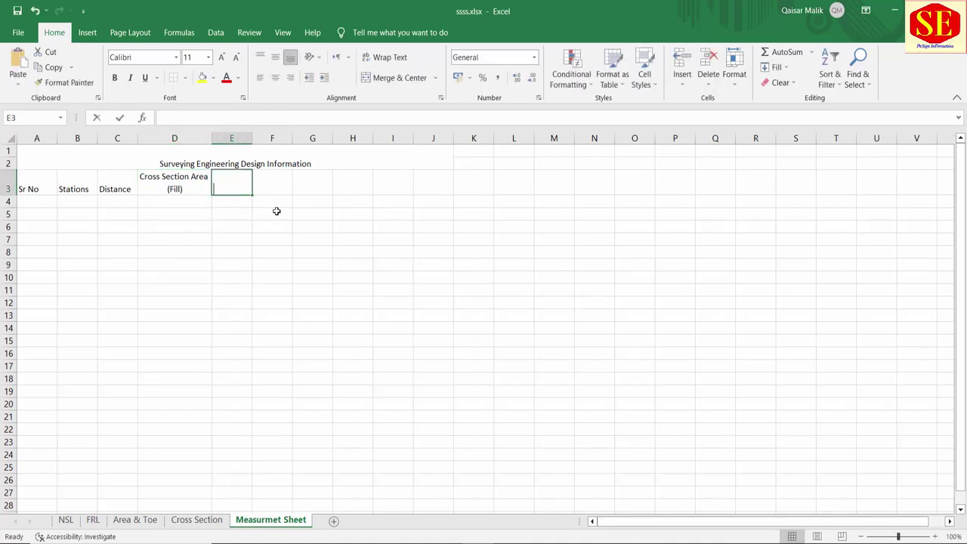
pyautogui.write('Me')
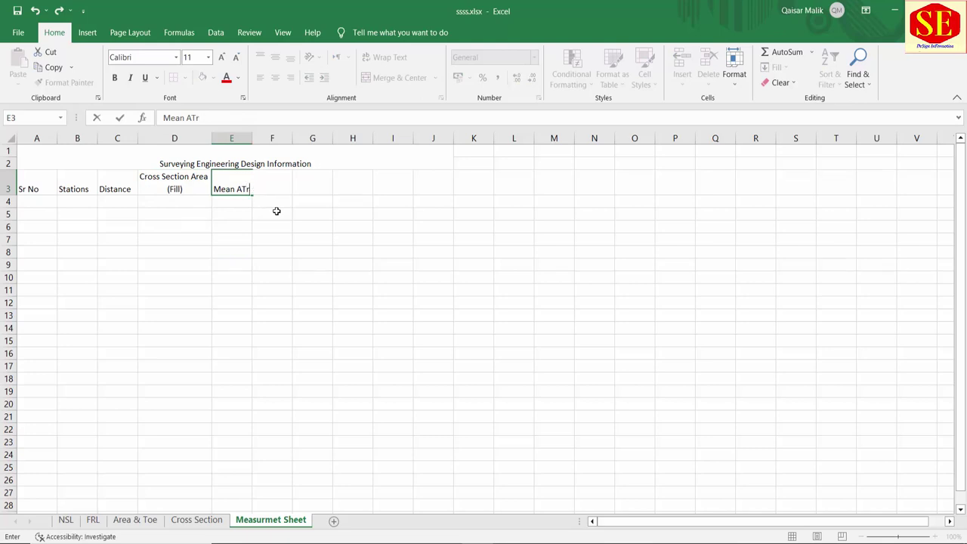
pyautogui.write('a')
pyautogui.click(281, 212)
pyautogui.click(282, 186)
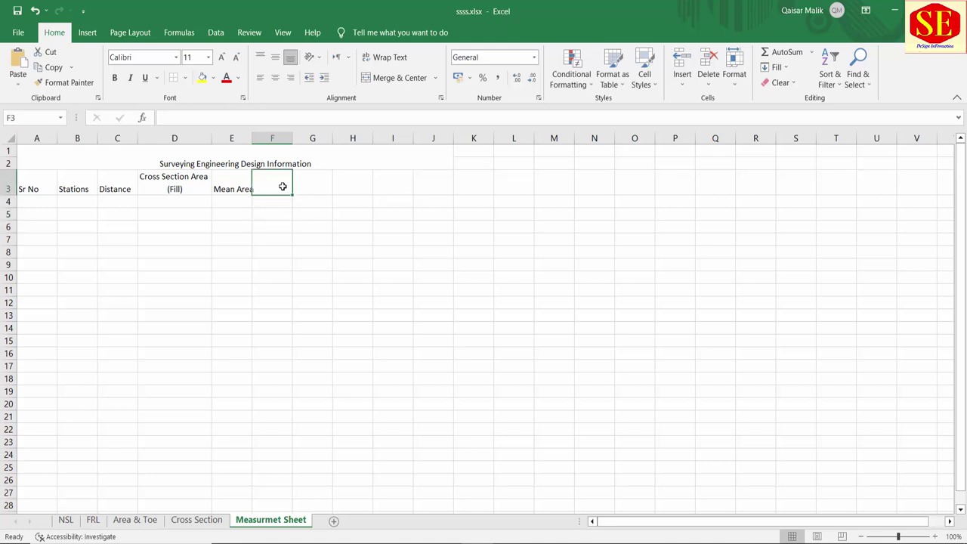
# Step: Copy the D3 heading to F3, widen column F, and change it to 'Cross Section Area (Cut)'
pyautogui.click(204, 187)
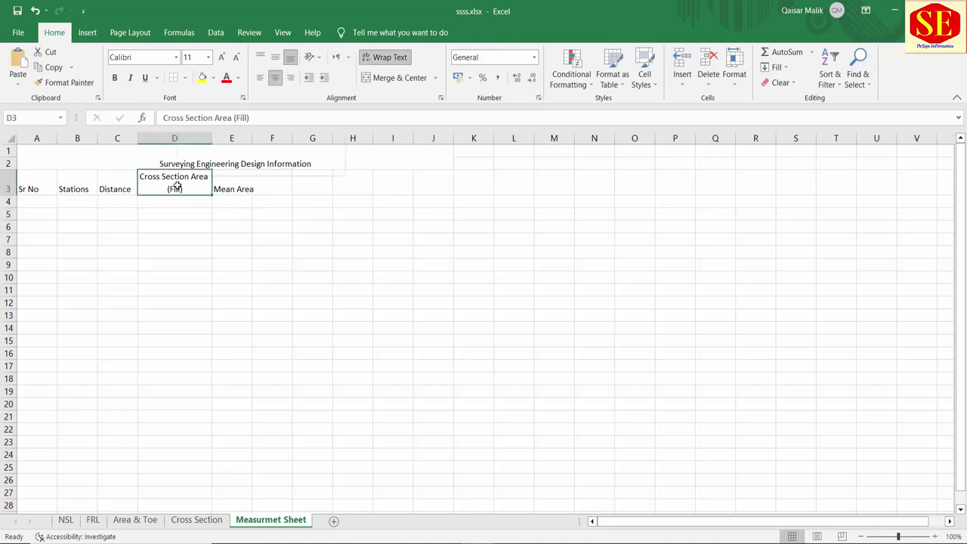
pyautogui.rightClick(181, 190)
pyautogui.click(227, 218)
pyautogui.click(274, 184)
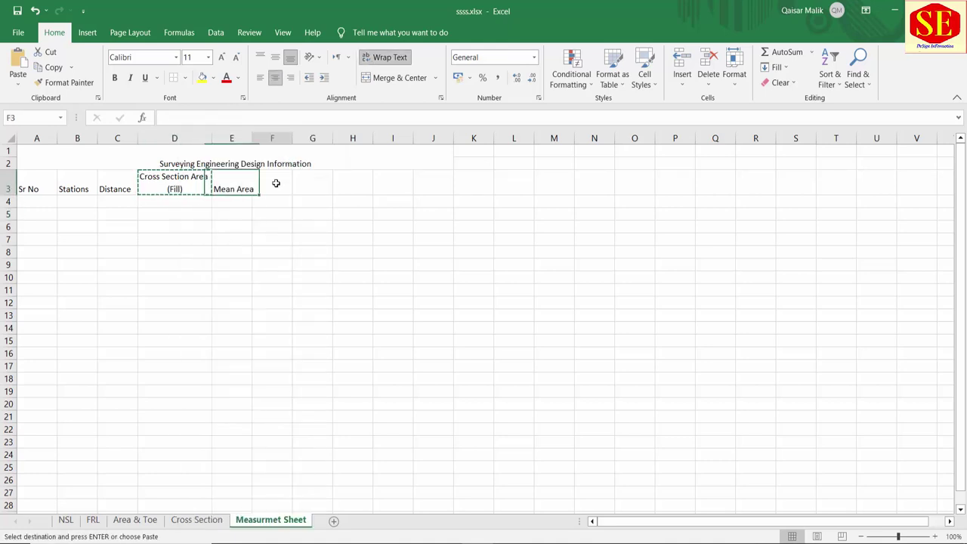
pyautogui.rightClick(278, 187)
pyautogui.click(303, 270)
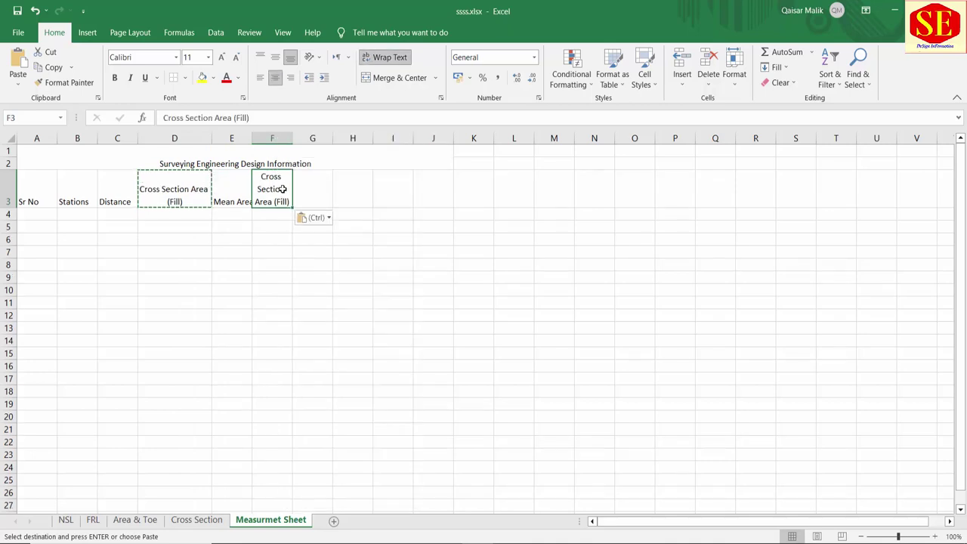
pyautogui.moveTo(293, 138); pyautogui.dragTo(310, 139)
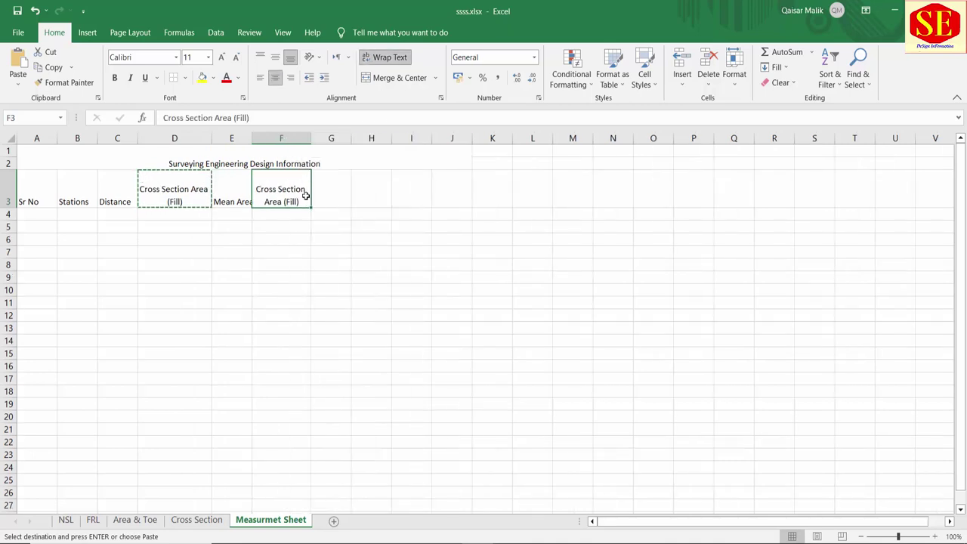
pyautogui.doubleClick(294, 202)
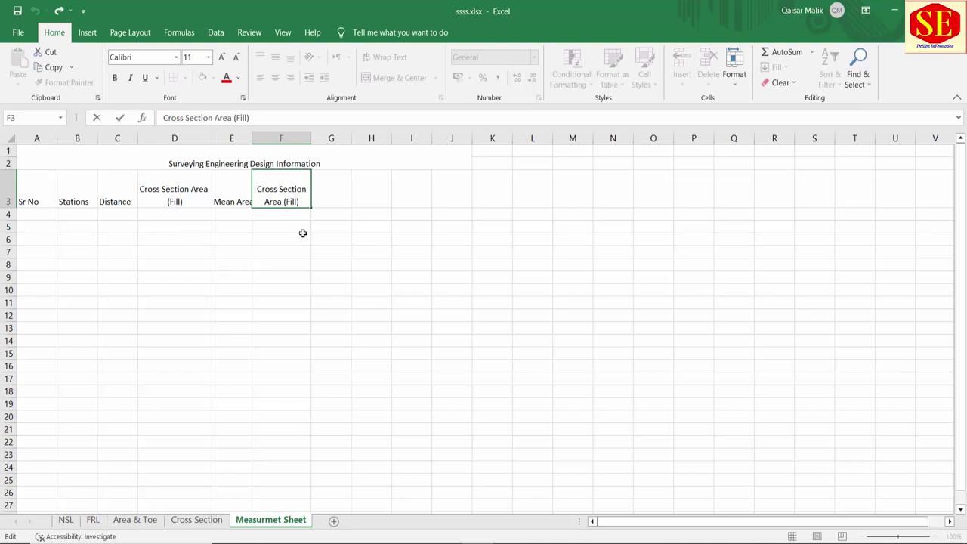
pyautogui.press('Left')
pyautogui.press('BackSpace')
pyautogui.press('BackSpace')
pyautogui.press('BackSpace')
pyautogui.press('BackSpace')
pyautogui.write('C')
pyautogui.write('ut')
pyautogui.click(302, 233)
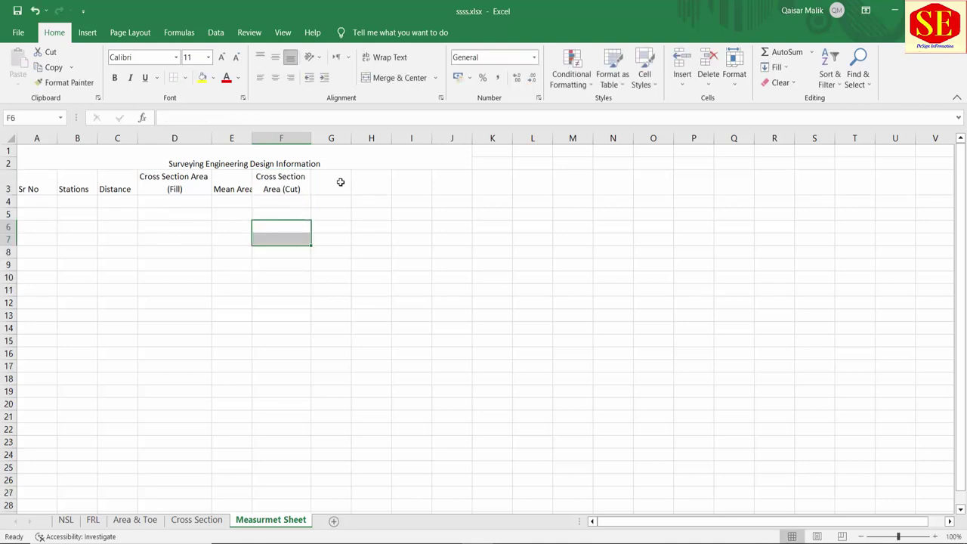
pyautogui.click(339, 181)
# Step: Copy 'Mean Area' into G3 and change E3 to 'Mean Area (Fill)'
pyautogui.click(244, 188)
pyautogui.rightClick(245, 188)
pyautogui.click(273, 234)
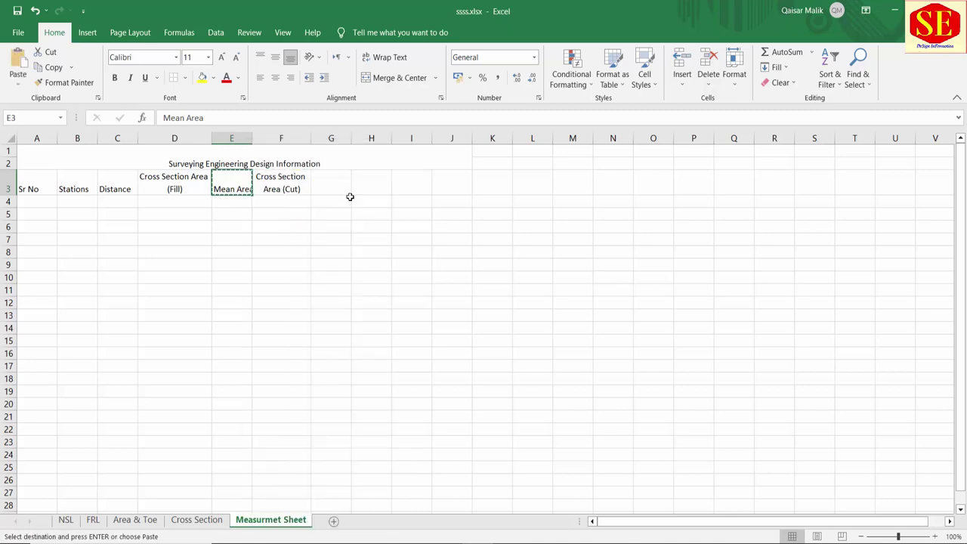
pyautogui.click(335, 189)
pyautogui.rightClick(336, 190)
pyautogui.click(360, 270)
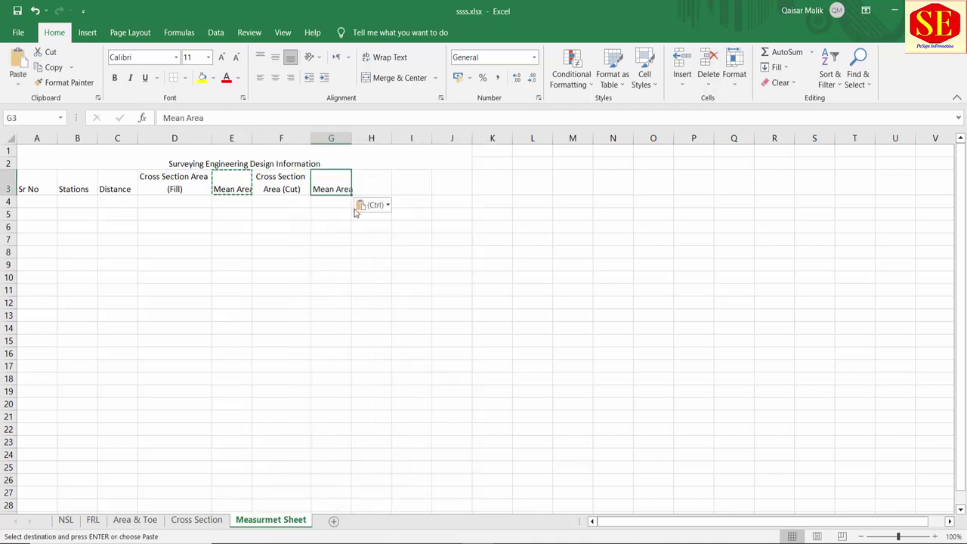
pyautogui.doubleClick(240, 190)
pyautogui.write('(Fill)')
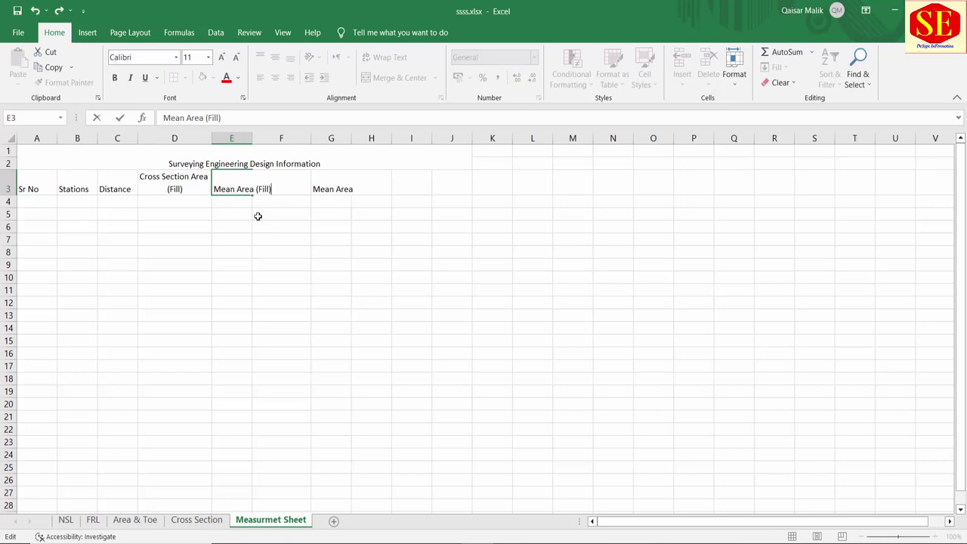
pyautogui.click(258, 216)
pyautogui.click(340, 189)
# Step: Change the G3 heading to 'Mean Area (Cut)'
pyautogui.doubleClick(340, 190)
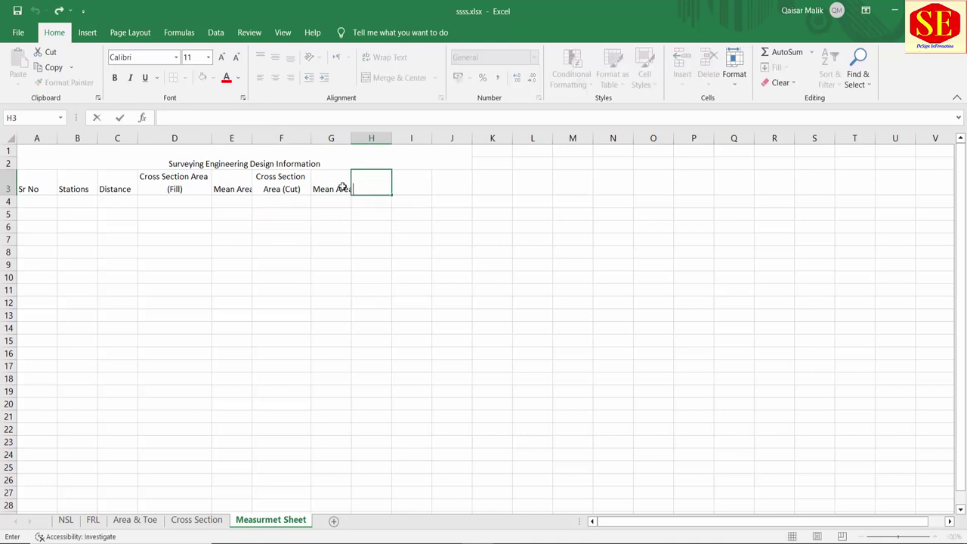
pyautogui.press('Escape')
pyautogui.click(211, 119)
pyautogui.write('(Cut)')
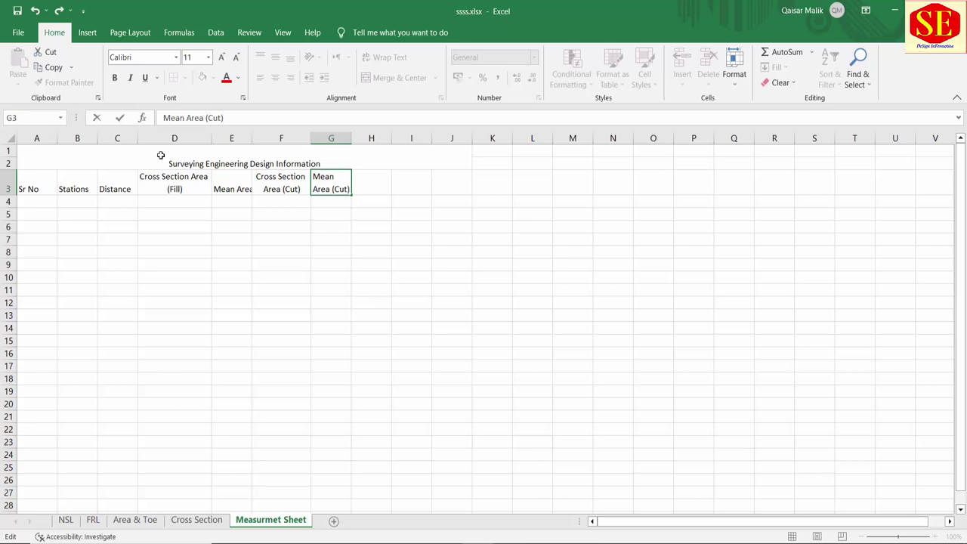
pyautogui.click(345, 301)
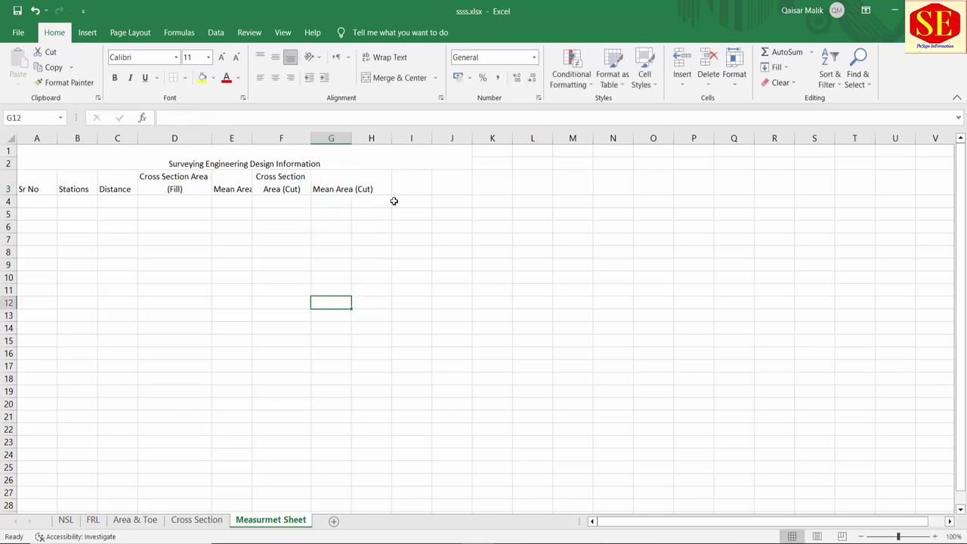
# Step: Wrap the G3 and E3 mean-area headings onto two lines and widen column E
pyautogui.click(339, 189)
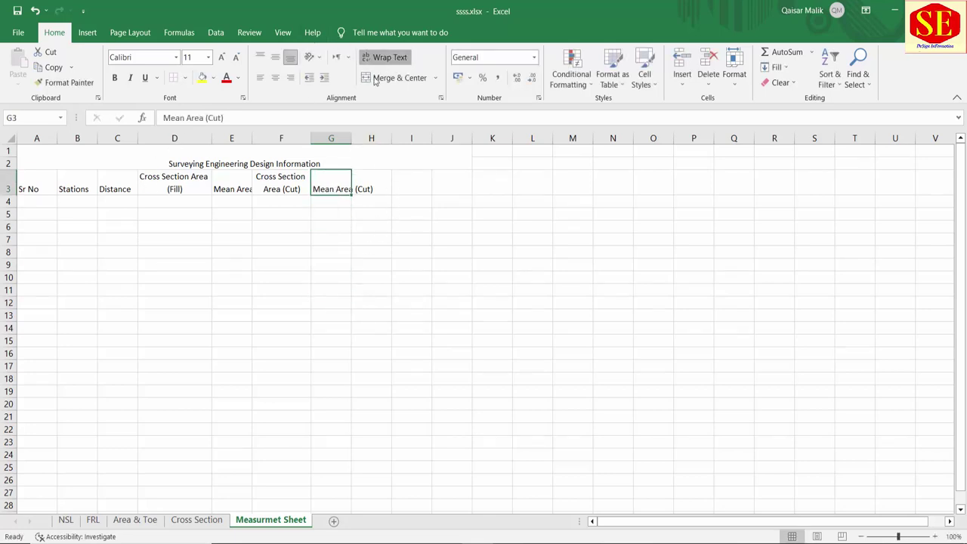
pyautogui.click(385, 57)
pyautogui.click(236, 194)
pyautogui.click(377, 58)
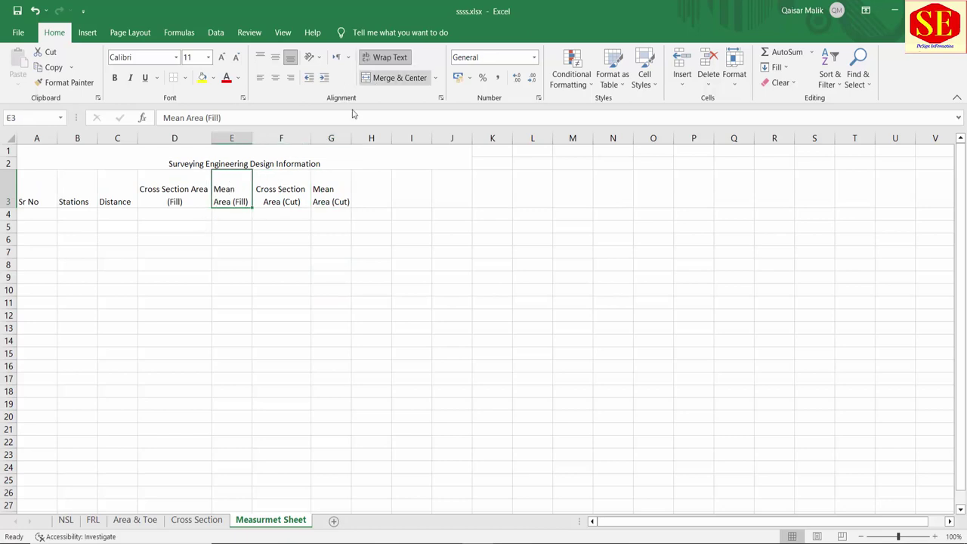
pyautogui.moveTo(252, 137); pyautogui.dragTo(264, 138)
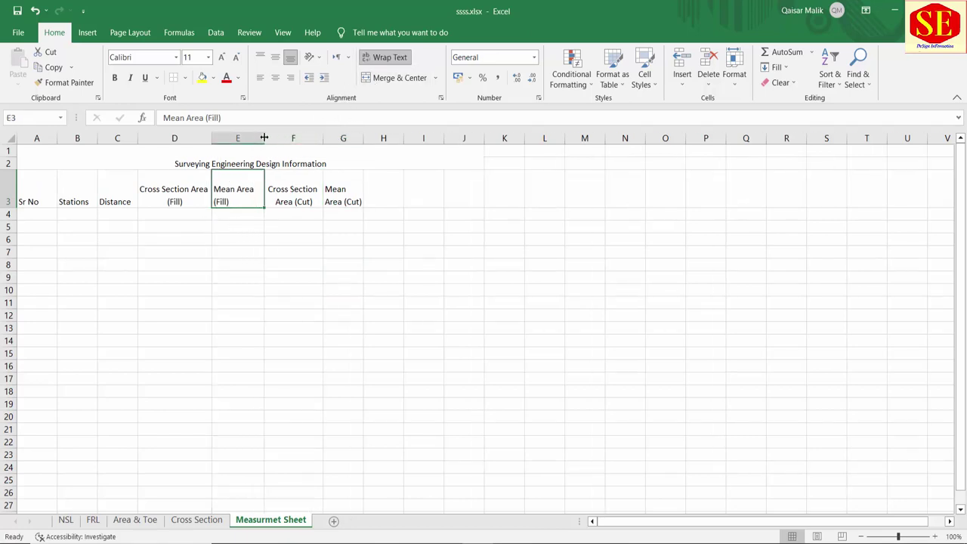
# Step: Enter the header 'Volume (Fill)' in H3 and copy it into I3
pyautogui.click(392, 195)
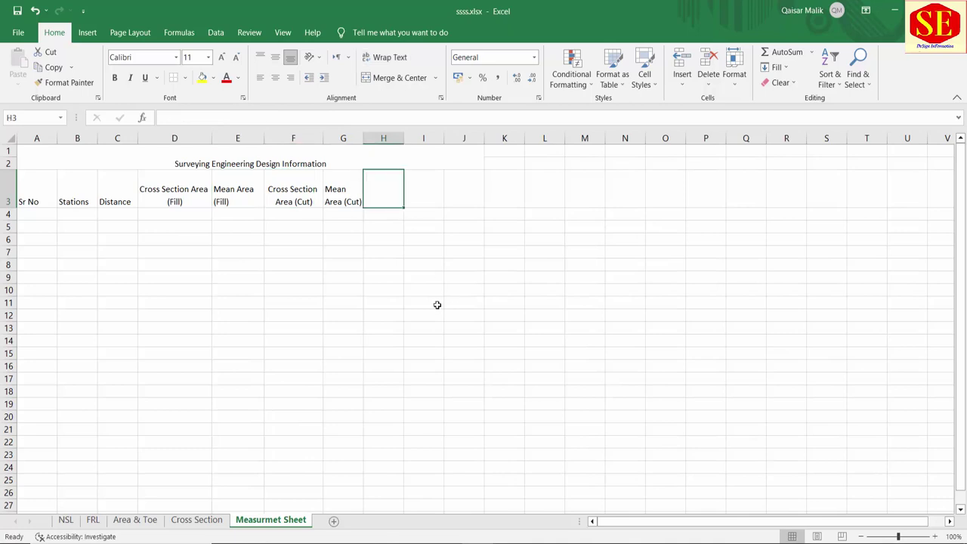
pyautogui.write('Volume')
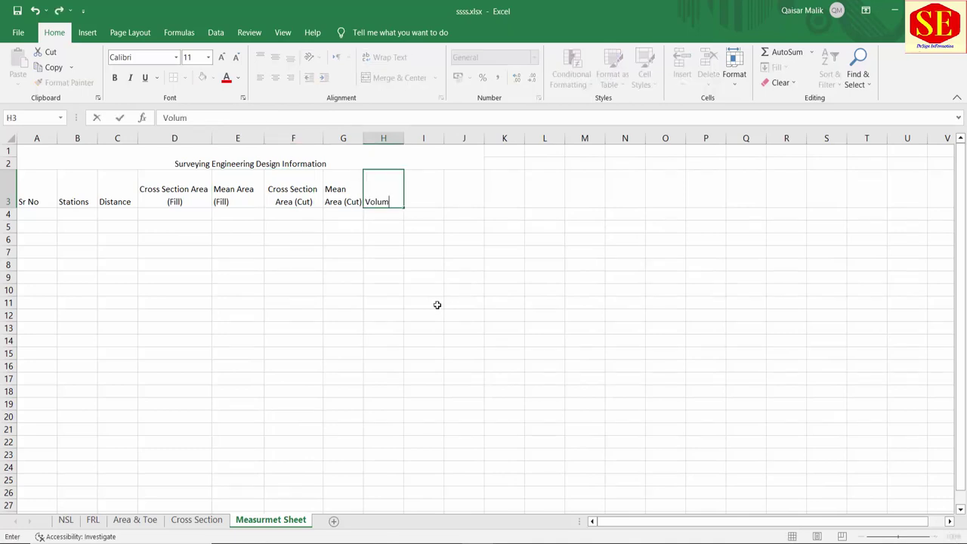
pyautogui.write(' (')
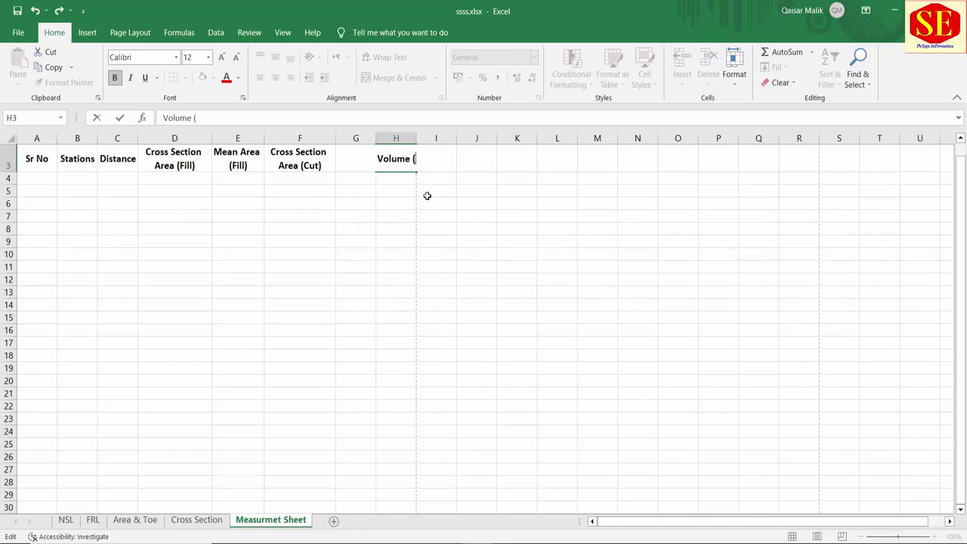
pyautogui.write('Fill')
pyautogui.write(')')
pyautogui.click(481, 234)
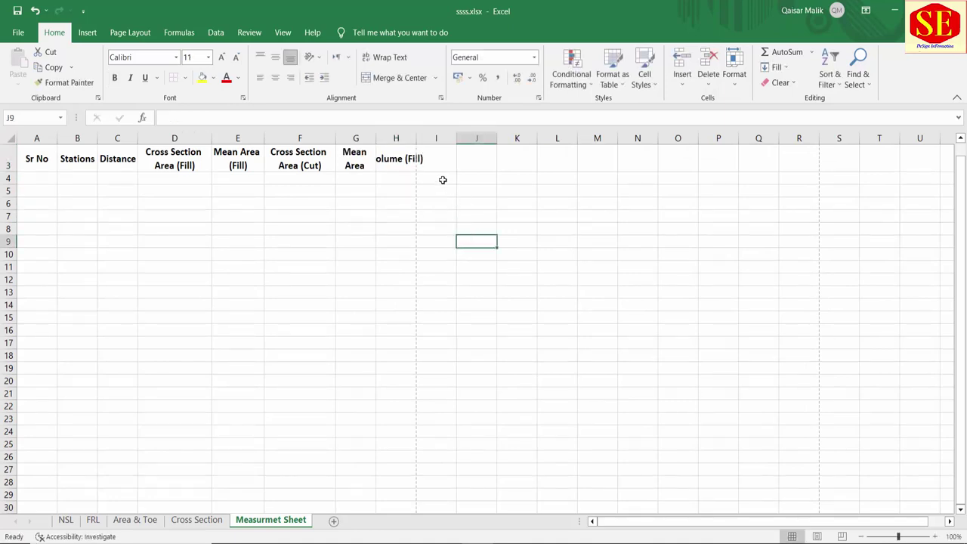
pyautogui.click(398, 162)
pyautogui.rightClick(397, 162)
pyautogui.click(427, 212)
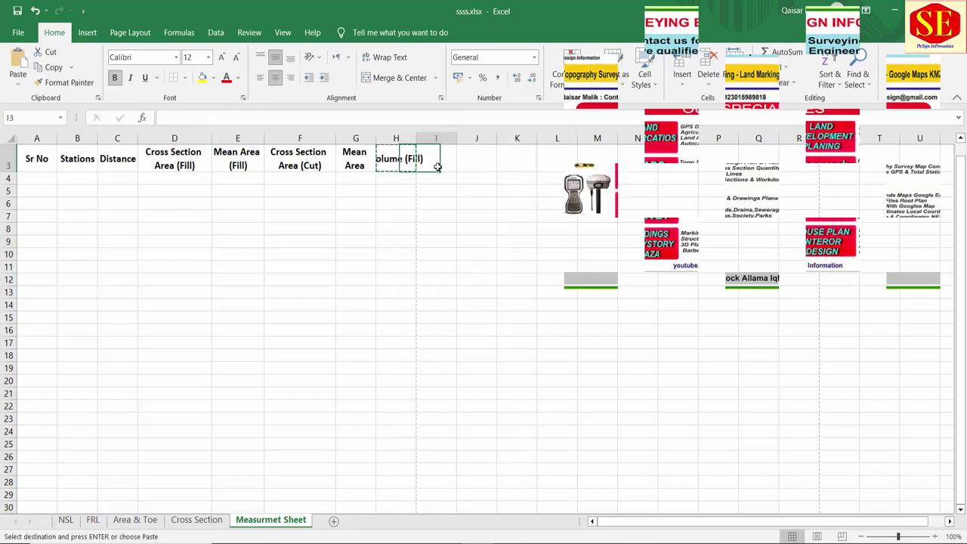
pyautogui.rightClick(436, 164)
pyautogui.click(481, 246)
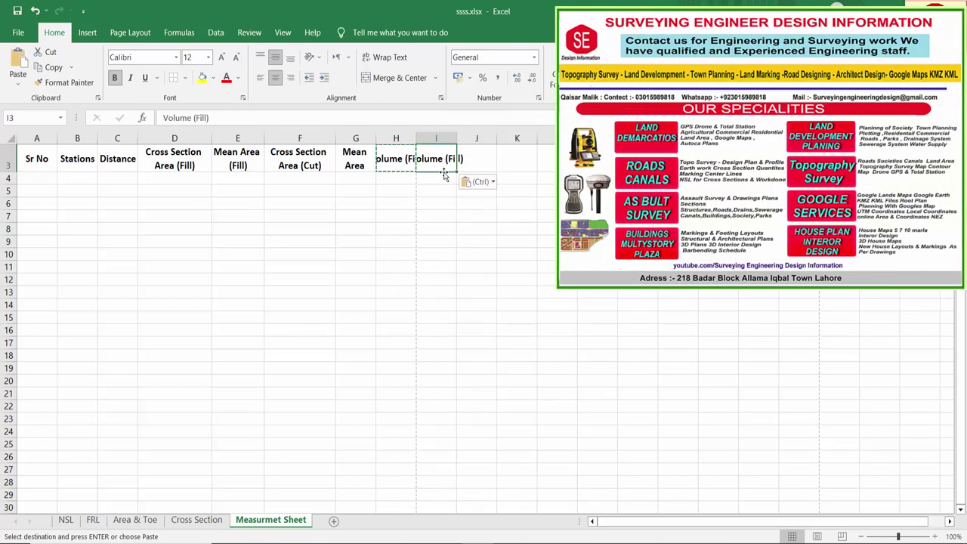
# Step: Edit the copied header in I3 to read 'Volume (Cut)'
pyautogui.doubleClick(440, 161)
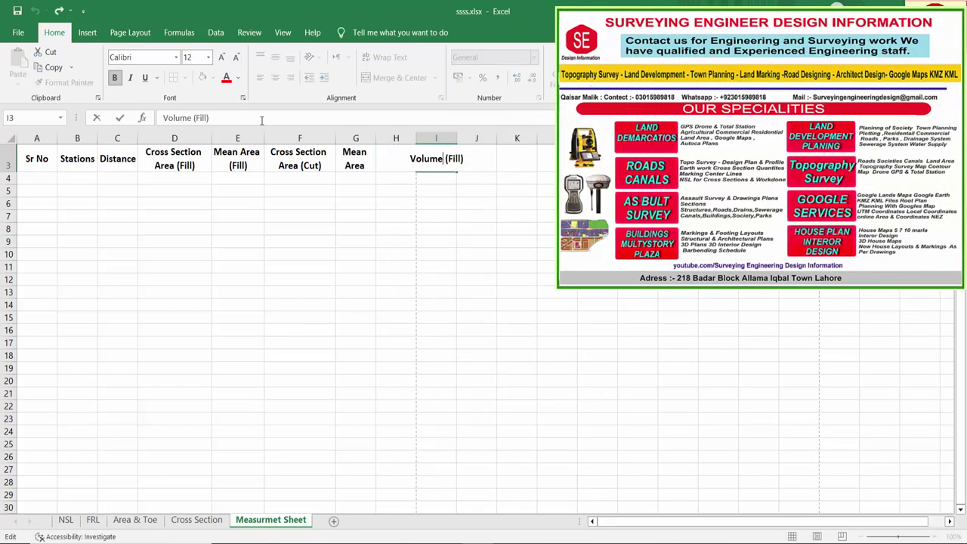
pyautogui.click(207, 118)
pyautogui.press('Left')
pyautogui.press('BackSpace')
pyautogui.press('BackSpace')
pyautogui.press('BackSpace')
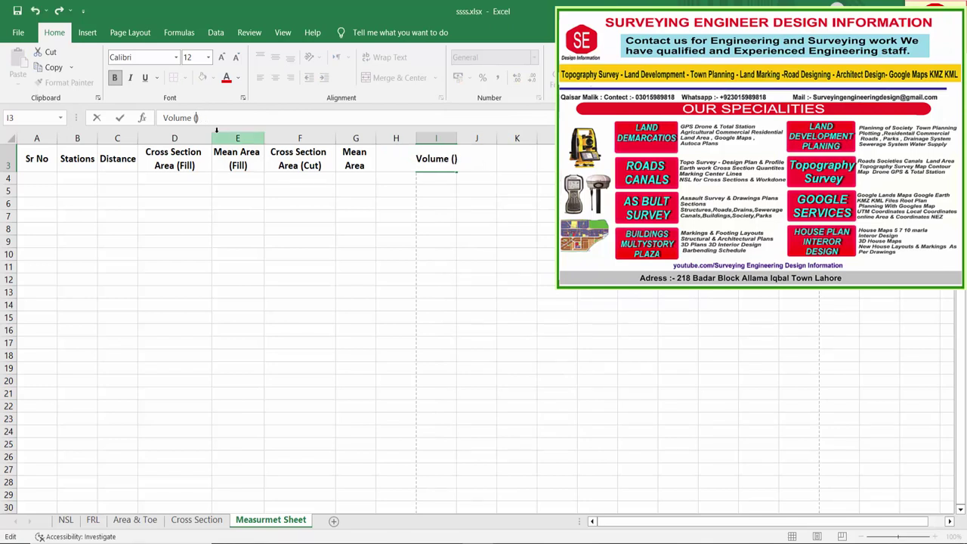
pyautogui.write('Cut')
pyautogui.click(230, 200)
# Step: Autofit columns H and I, wrap the H3:I3 headers, and narrow column I
pyautogui.click(185, 160)
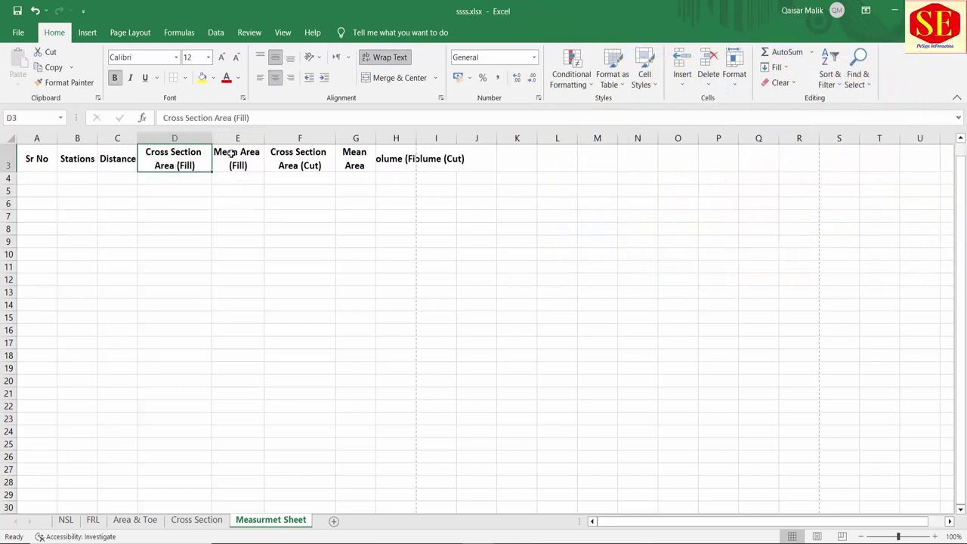
pyautogui.click(311, 158)
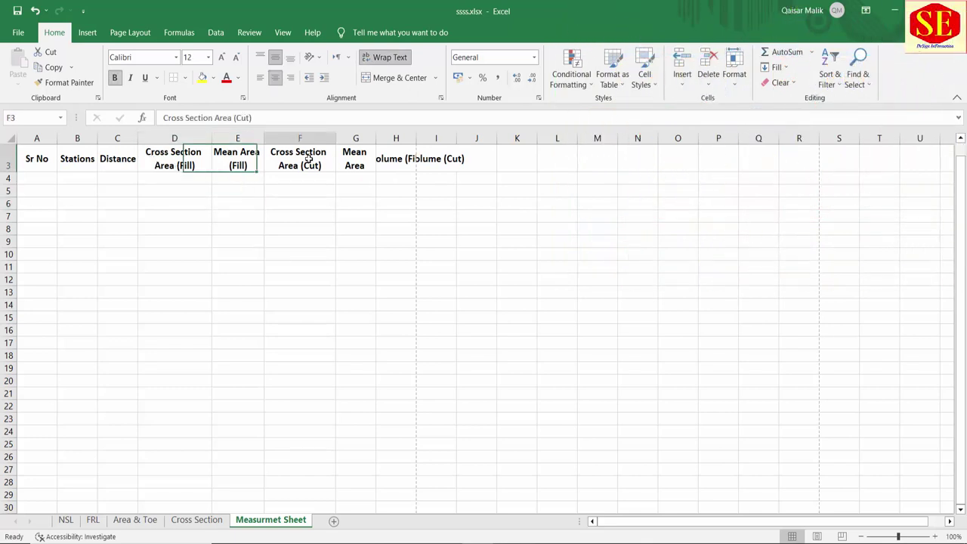
pyautogui.click(422, 156)
pyautogui.doubleClick(417, 138)
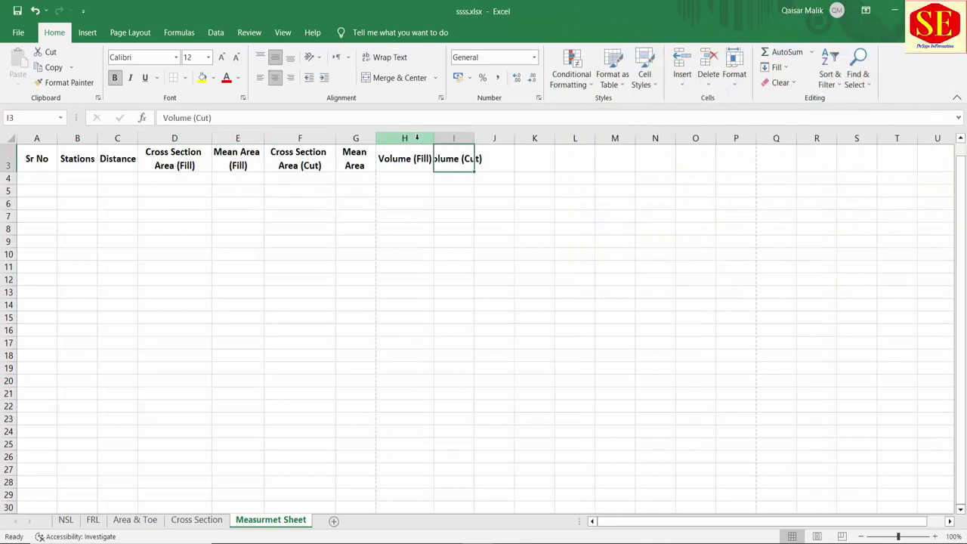
pyautogui.doubleClick(473, 138)
pyautogui.moveTo(416, 160); pyautogui.dragTo(448, 160)
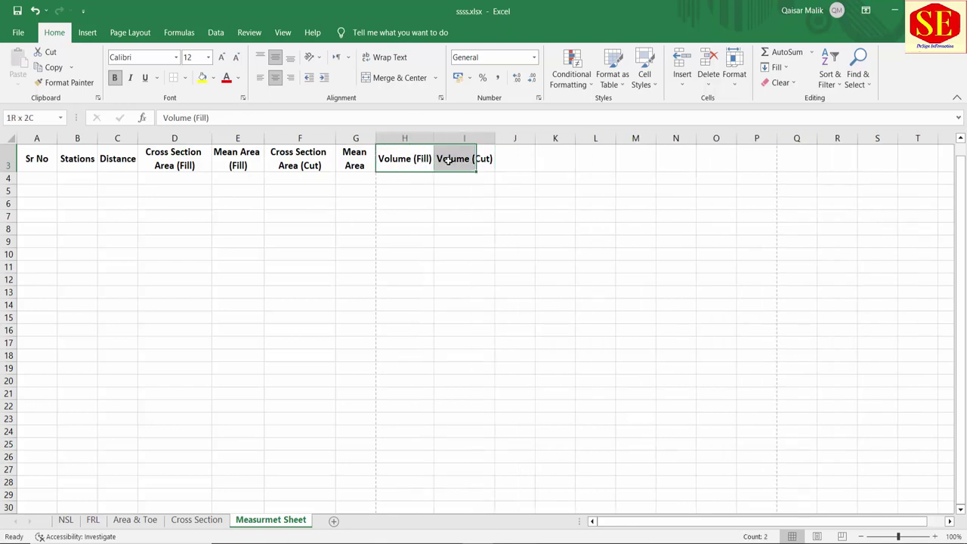
pyautogui.click(386, 57)
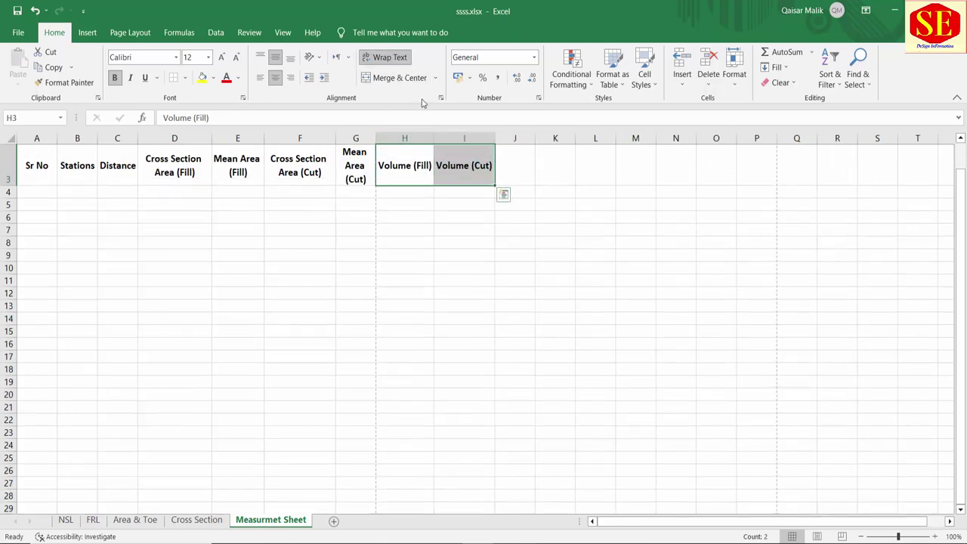
pyautogui.click(445, 203)
pyautogui.moveTo(433, 138); pyautogui.dragTo(419, 142)
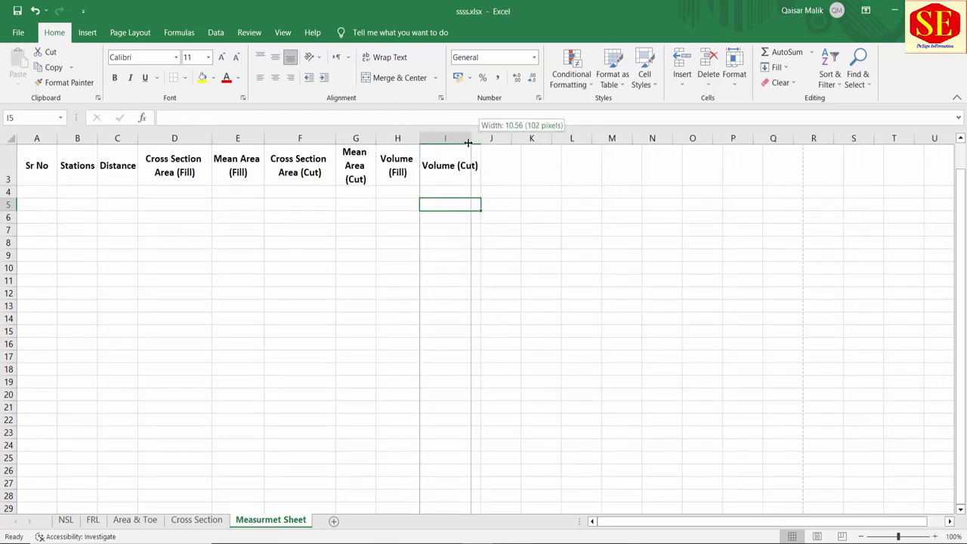
pyautogui.moveTo(478, 139); pyautogui.dragTo(469, 141)
pyautogui.click(529, 230)
# Step: Enter the header 'Remarks' in J3
pyautogui.click(491, 163)
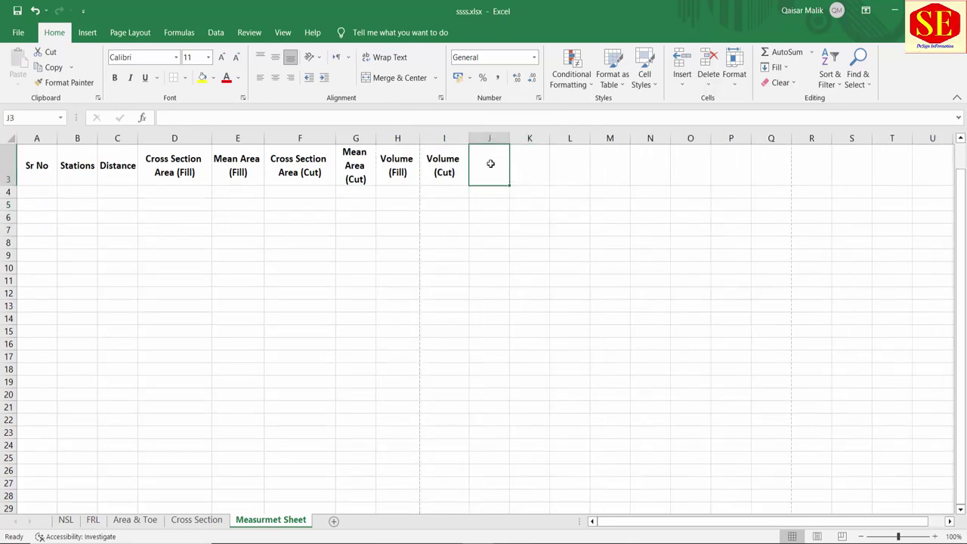
pyautogui.write('Re')
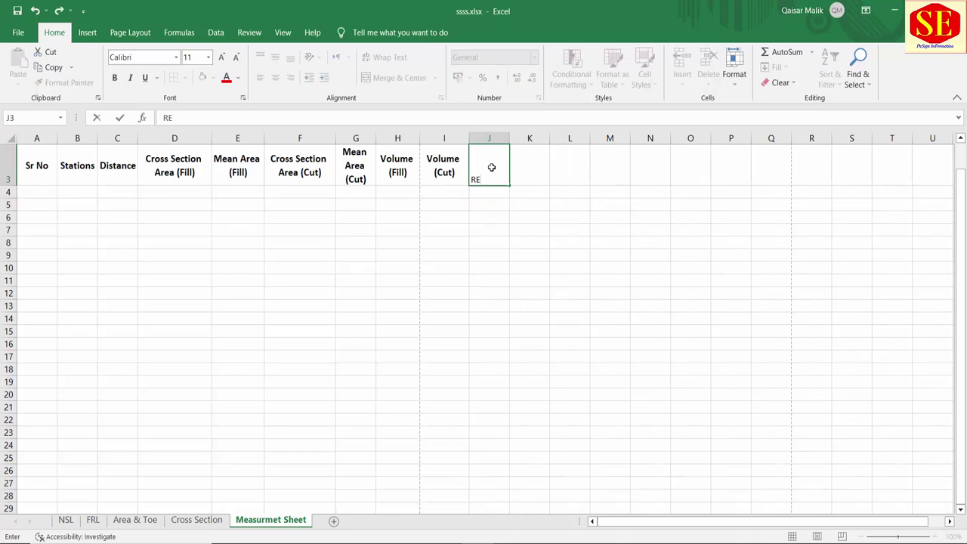
pyautogui.write('marks')
pyautogui.click(559, 240)
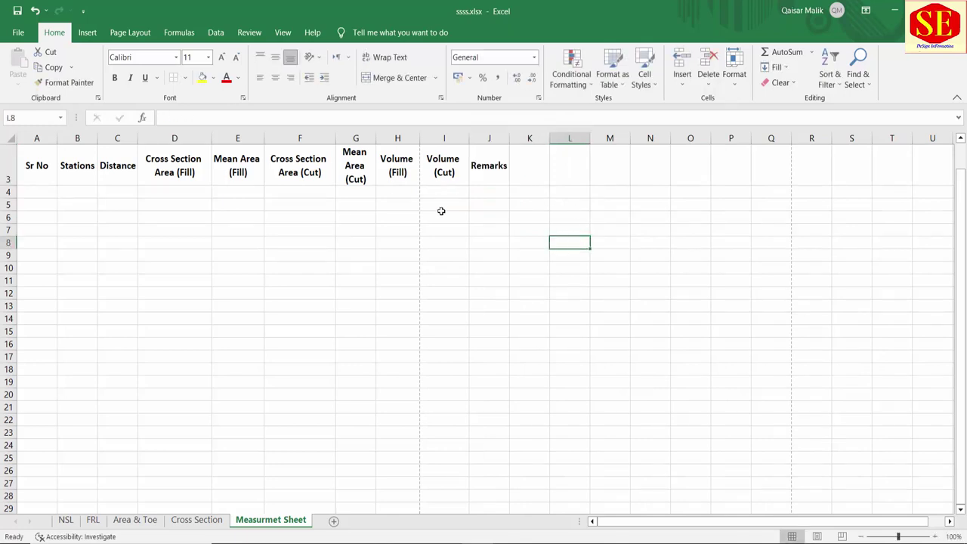
# Step: Widen the Stations column and columns G, F and D to fit their headers
pyautogui.click(77, 138)
pyautogui.moveTo(94, 137); pyautogui.dragTo(99, 136)
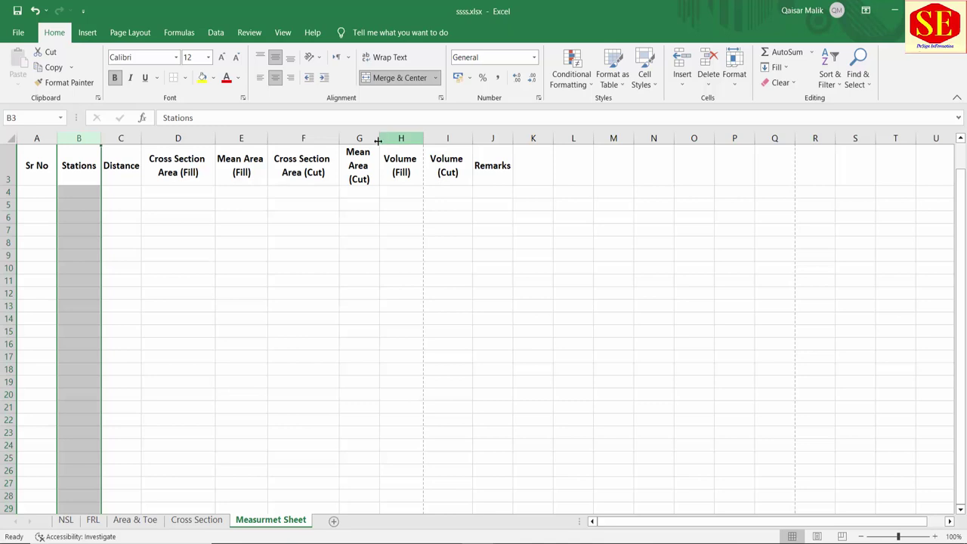
pyautogui.moveTo(379, 138); pyautogui.dragTo(402, 142)
pyautogui.click(371, 172)
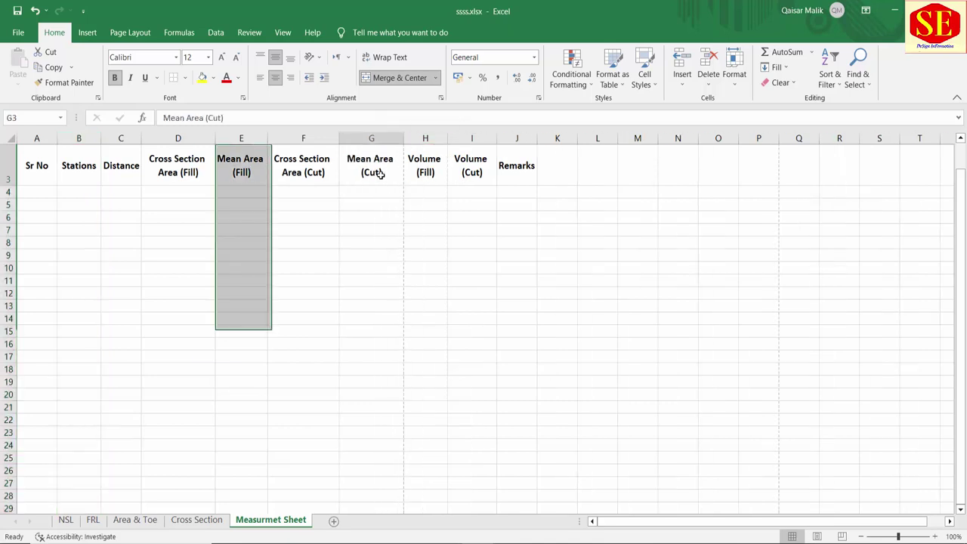
pyautogui.click(327, 166)
pyautogui.moveTo(339, 138); pyautogui.dragTo(357, 134)
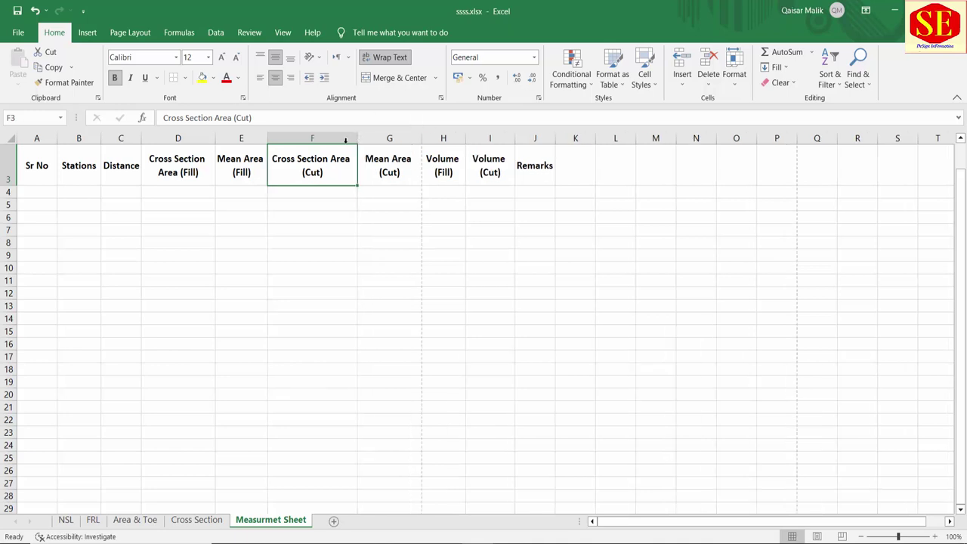
pyautogui.click(229, 170)
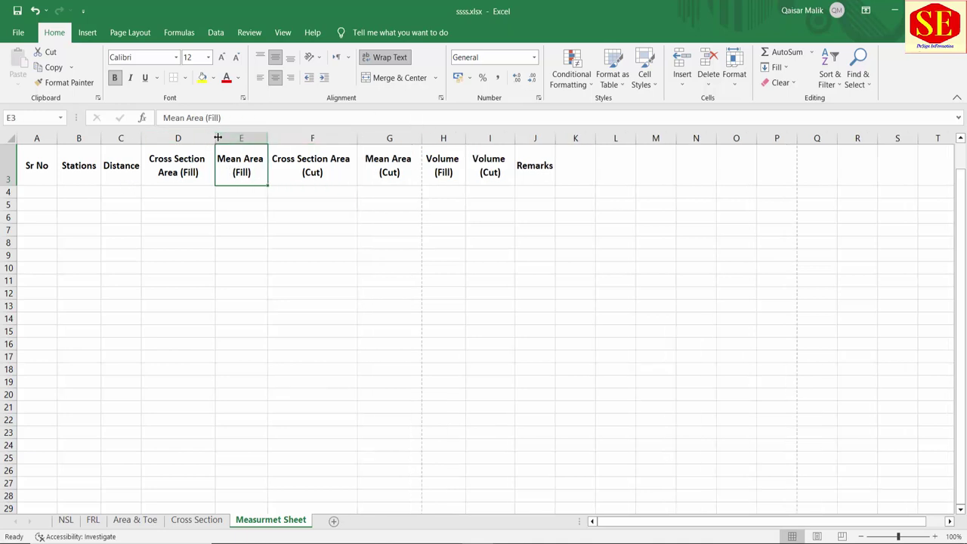
pyautogui.moveTo(216, 137); pyautogui.dragTo(232, 135)
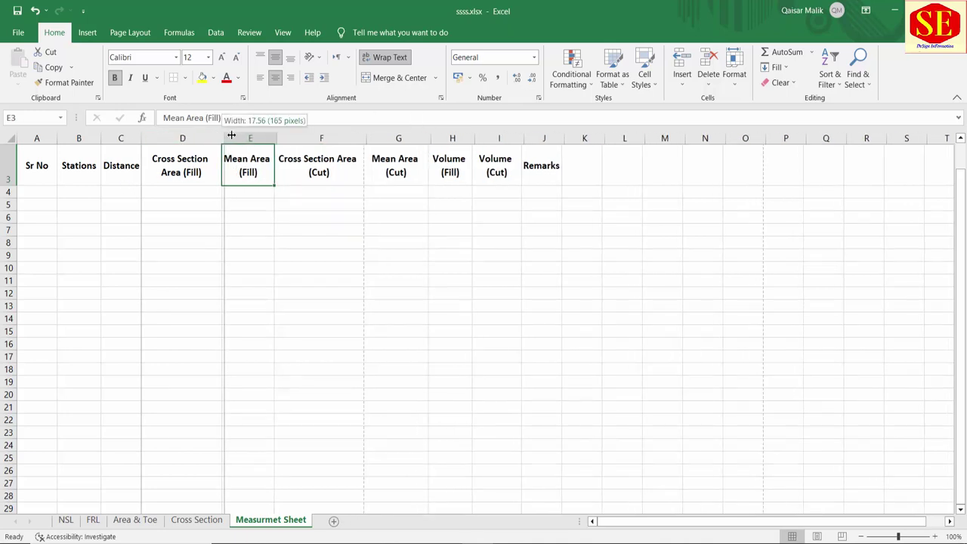
pyautogui.click(474, 249)
pyautogui.click(535, 189)
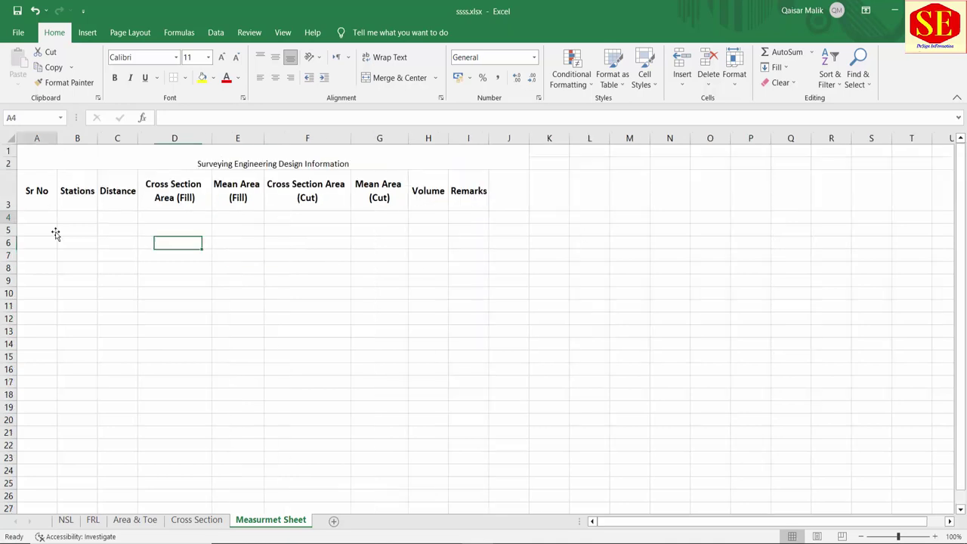
# Step: Fill the Sr No column with serial numbers 1 to 28 starting at A4
pyautogui.click(37, 217)
pyautogui.write('1')
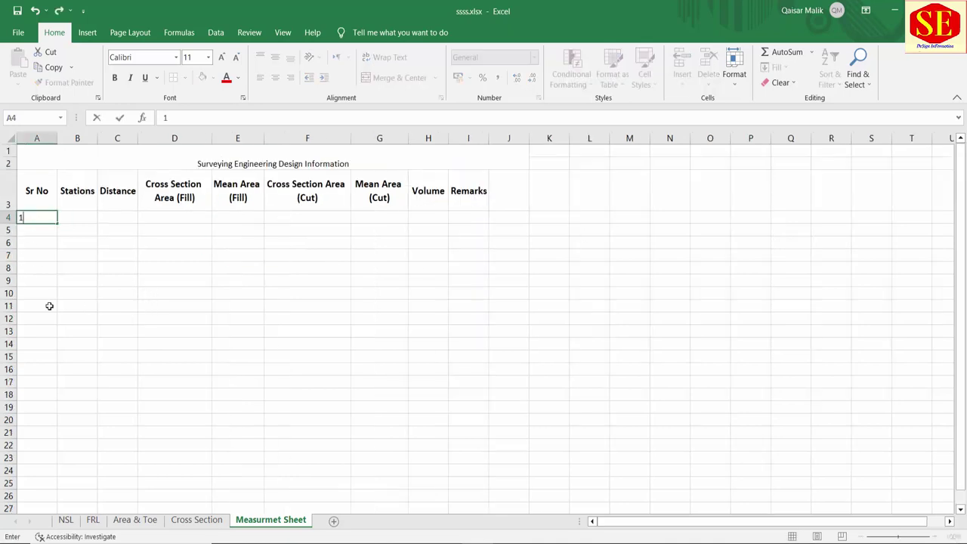
pyautogui.press('Return')
pyautogui.write('2')
pyautogui.press('Return')
pyautogui.write('3')
pyautogui.press('Return')
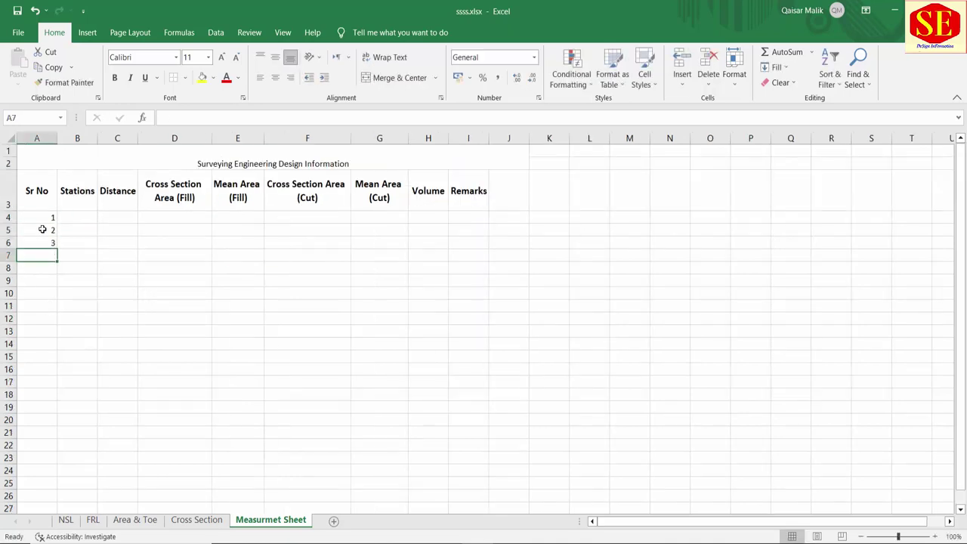
pyautogui.moveTo(43, 229)
pyautogui.mouseDown()
pyautogui.moveTo(59, 321)
pyautogui.moveTo(58, 483)
pyautogui.mouseUp()
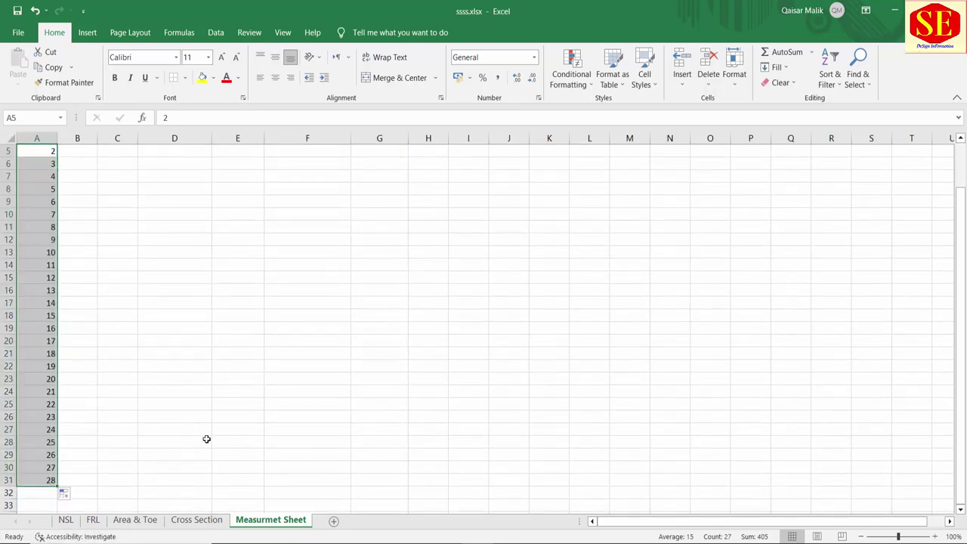
# Step: Enter the first station value 0 in B4
pyautogui.scroll(2, 206, 439)
pyautogui.click(74, 215)
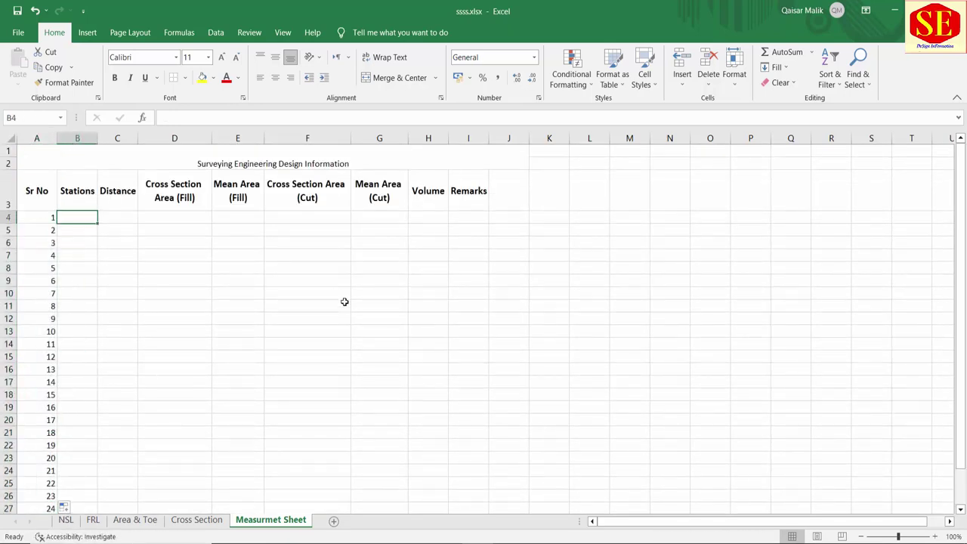
pyautogui.write('0')
pyautogui.press('Return')
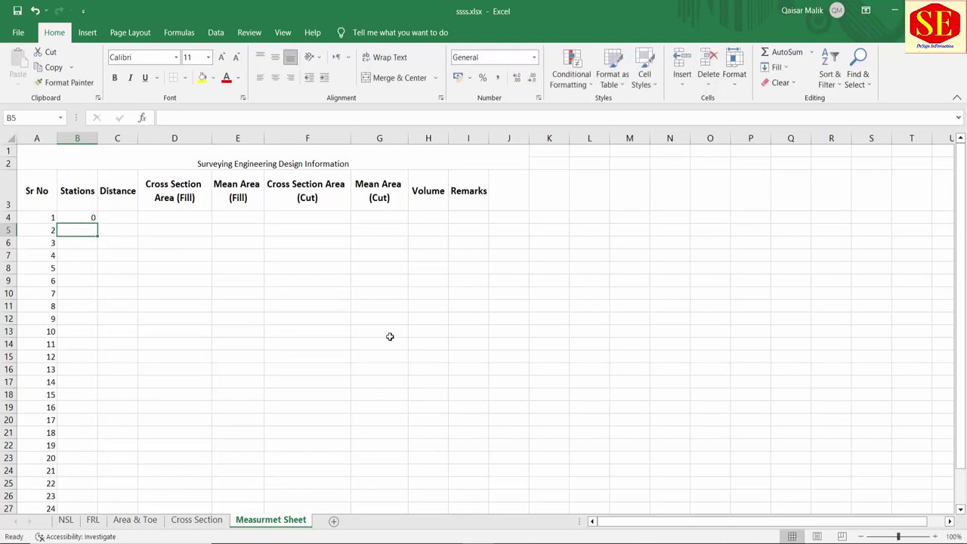
pyautogui.click(66, 520)
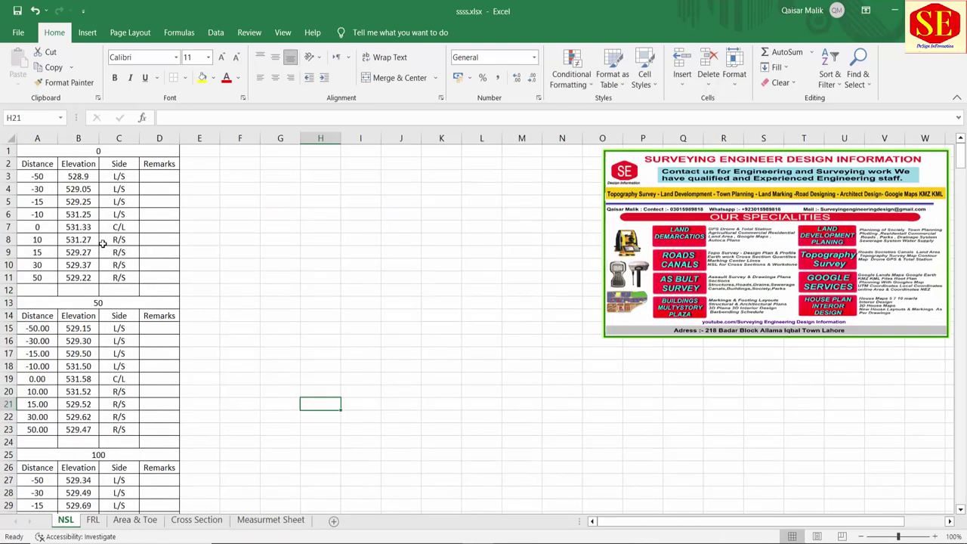
# Step: Check the 50 and 100 station headings on the NSL sheet
pyautogui.click(110, 302)
pyautogui.click(107, 457)
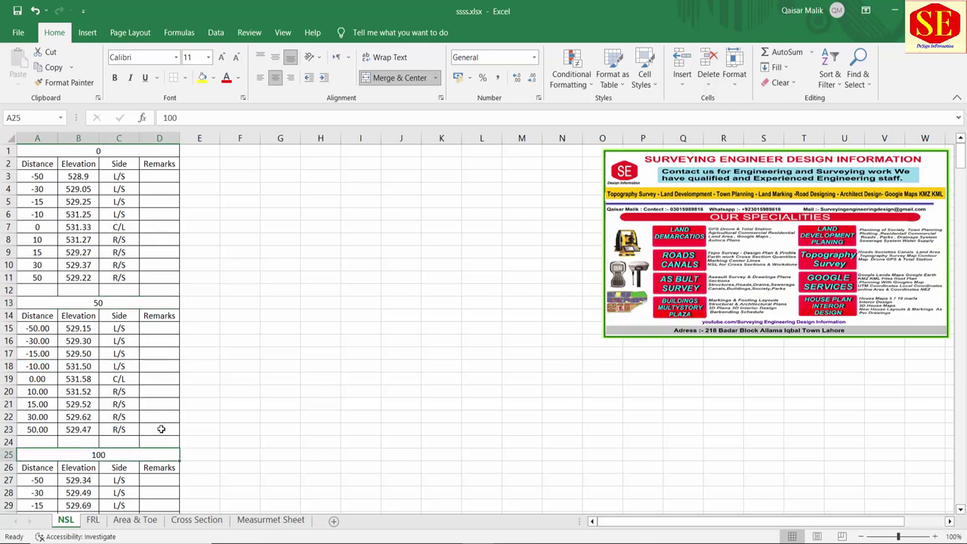
pyautogui.scroll(-5, 194, 396)
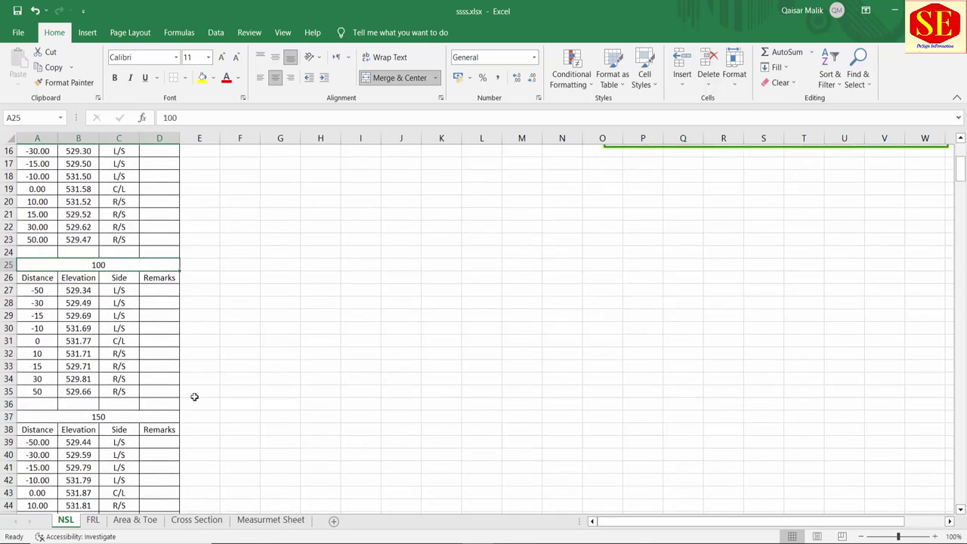
# Step: Review the RD NO stations 0+00 to 1+50 on the Cross Section sheet, then return
pyautogui.click(197, 519)
pyautogui.click(305, 162)
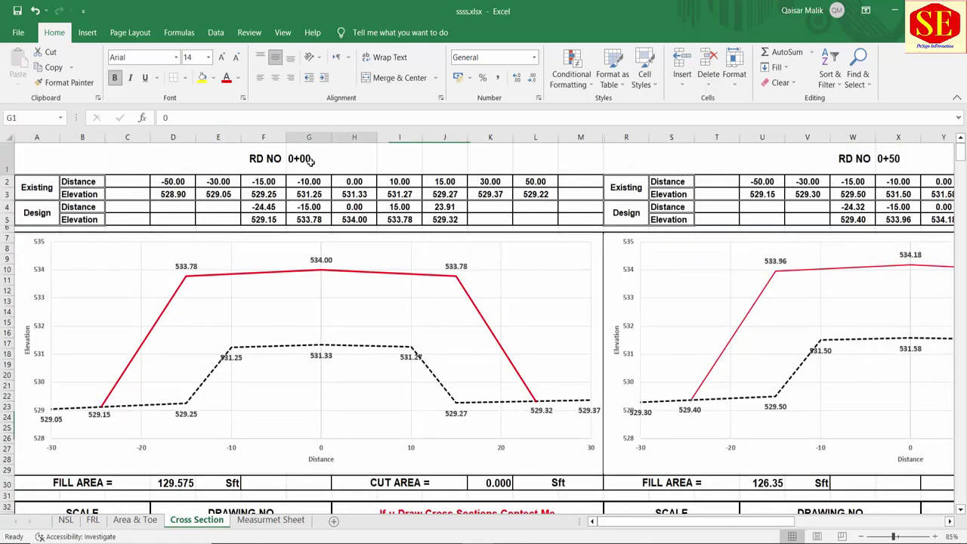
pyautogui.click(887, 157)
pyautogui.scroll(-5, 416, 308)
pyautogui.click(299, 393)
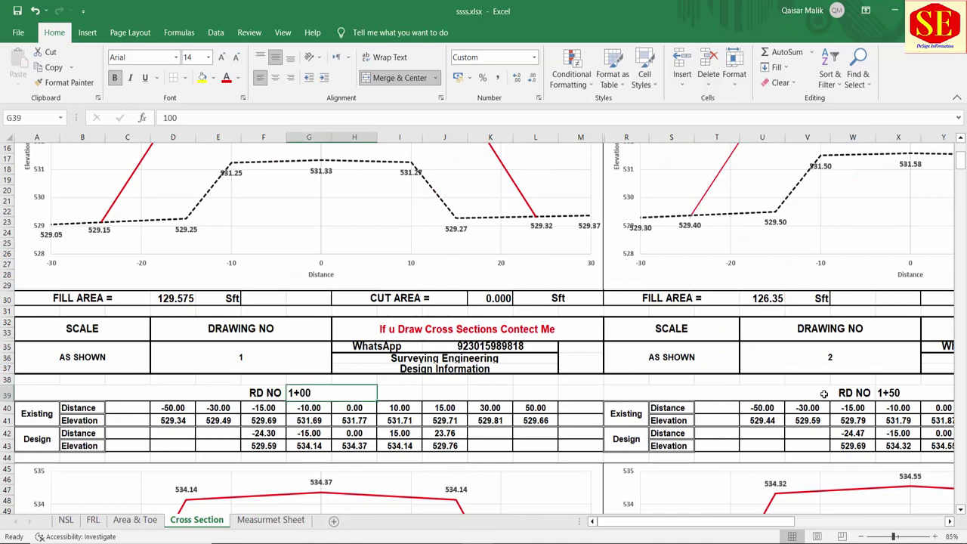
pyautogui.click(917, 390)
pyautogui.scroll(-4, 419, 397)
pyautogui.scroll(-1, 408, 407)
pyautogui.scroll(-5, 405, 414)
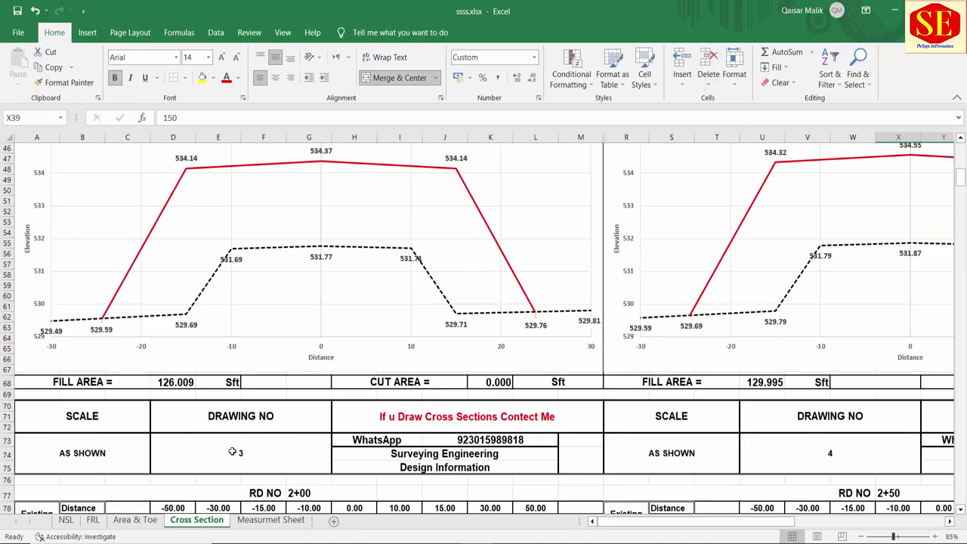
pyautogui.click(266, 521)
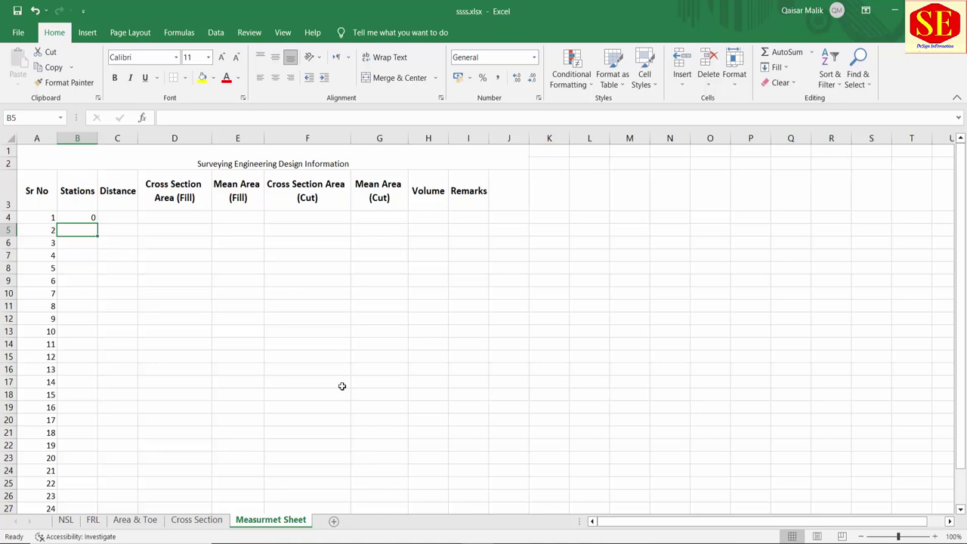
# Step: Enter stations 50, 100 and 150 in B5:B7 and fill the series down in 50-unit steps
pyautogui.write('50')
pyautogui.press('Return')
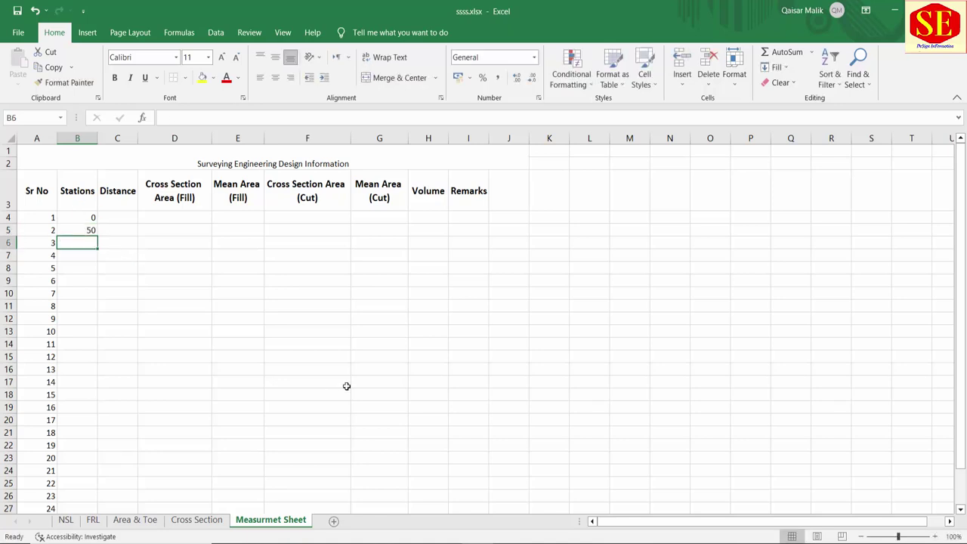
pyautogui.write('100')
pyautogui.press('Return')
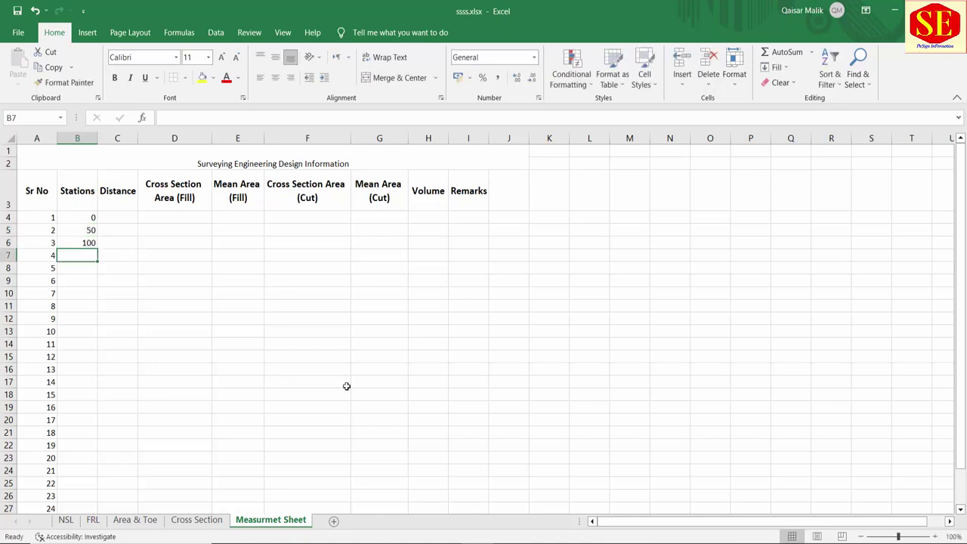
pyautogui.write('1')
pyautogui.write('50')
pyautogui.press('Return')
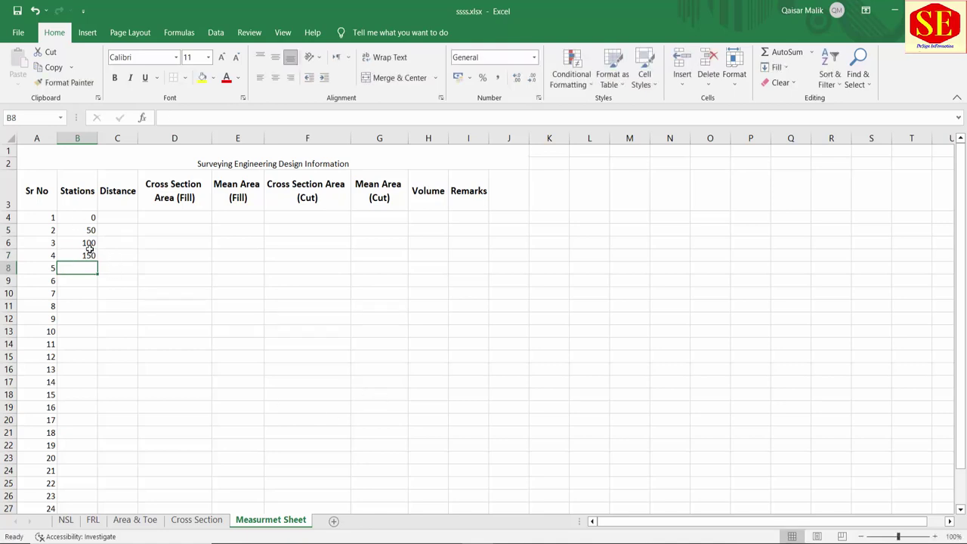
pyautogui.moveTo(85, 244)
pyautogui.mouseDown()
pyautogui.moveTo(99, 493)
pyautogui.moveTo(113, 489)
pyautogui.mouseUp()
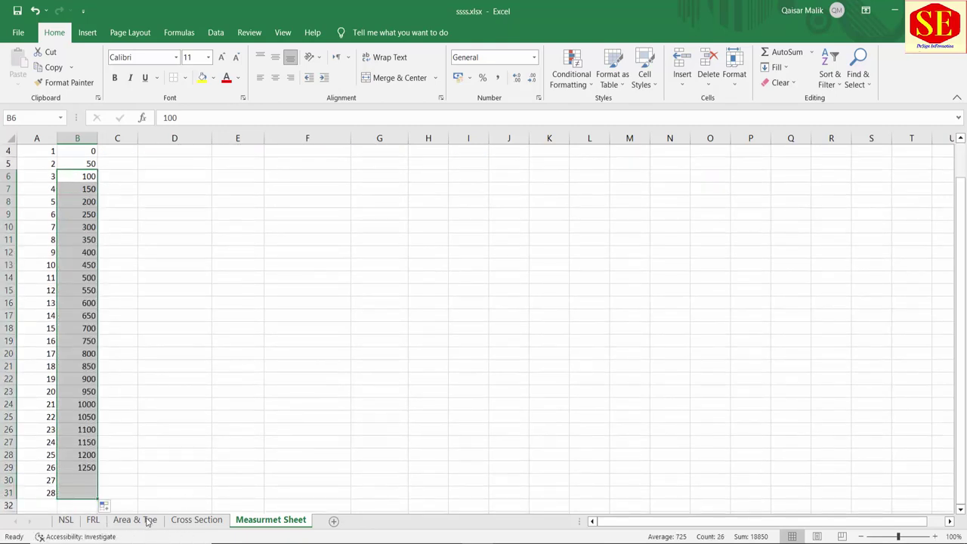
# Step: Confirm on the NSL sheet that the last station is 1650, then go back to the Measurmet Sheet
pyautogui.click(66, 520)
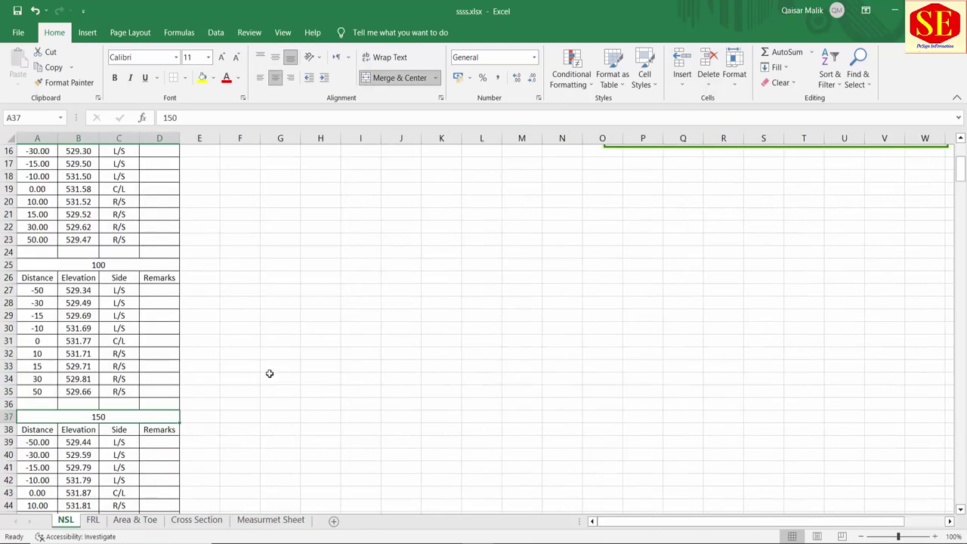
pyautogui.scroll(-4, 273, 371)
pyautogui.scroll(-7, 272, 371)
pyautogui.scroll(-14, 272, 371)
pyautogui.scroll(-14, 273, 372)
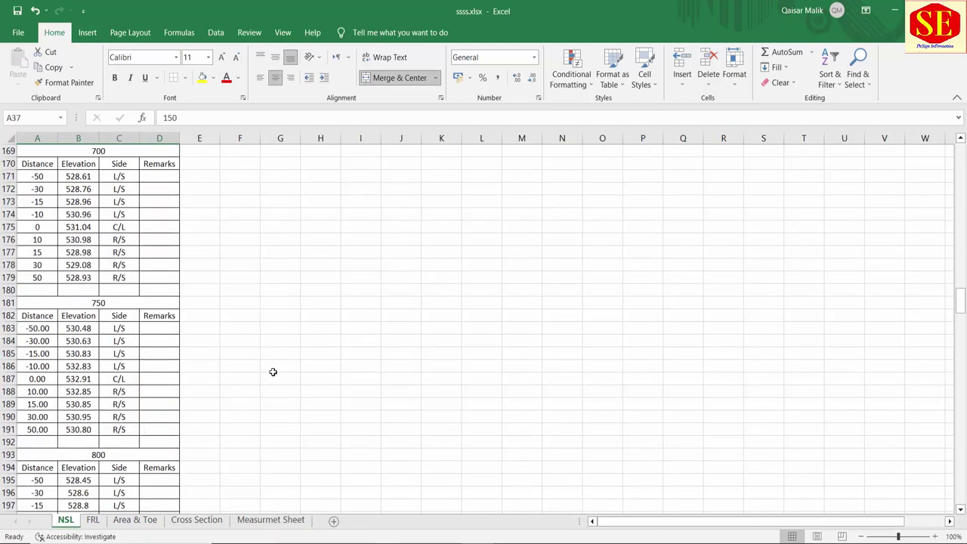
pyautogui.scroll(-11, 273, 372)
pyautogui.scroll(-9, 273, 371)
pyautogui.scroll(-9, 273, 371)
pyautogui.scroll(-11, 273, 371)
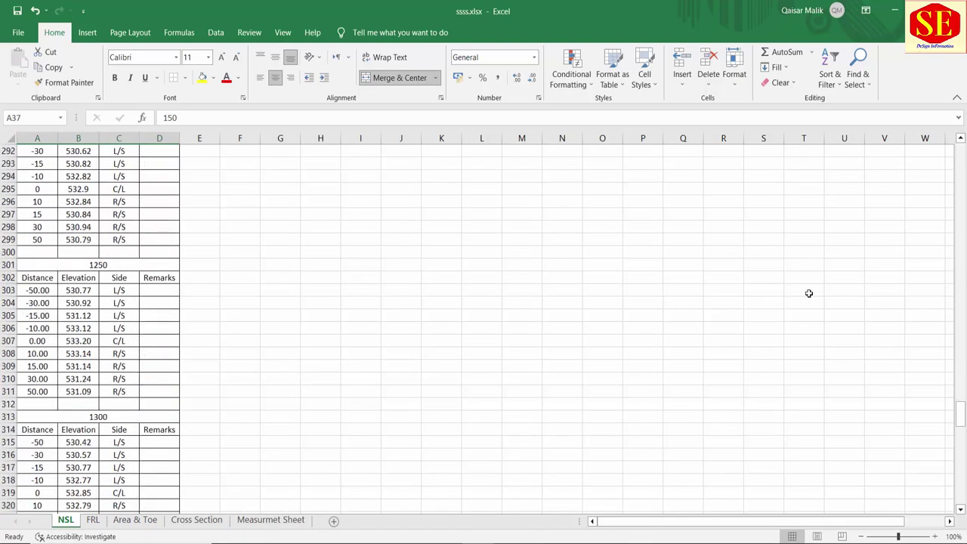
pyautogui.scroll(-2, 654, 470)
pyautogui.scroll(-16, 654, 471)
pyautogui.scroll(-7, 653, 467)
pyautogui.scroll(-7, 653, 467)
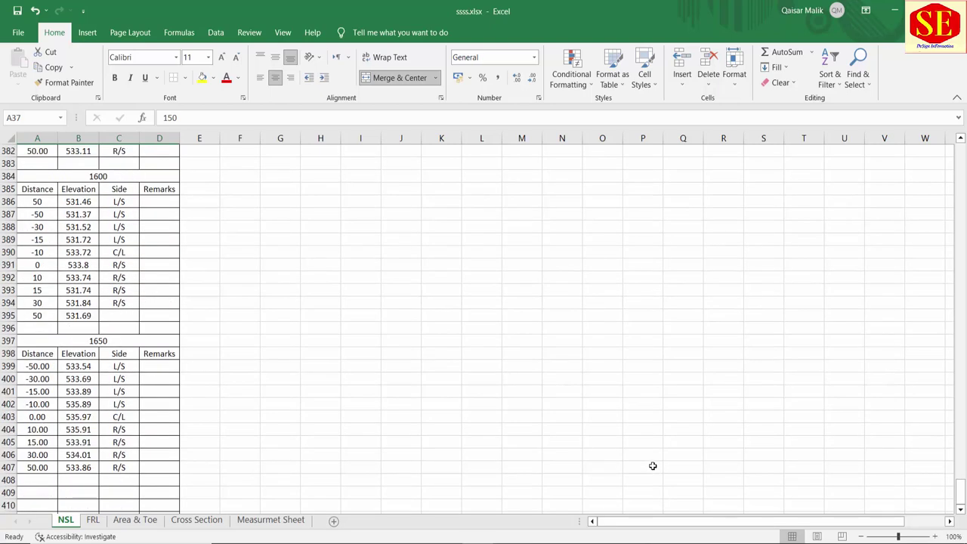
pyautogui.click(96, 342)
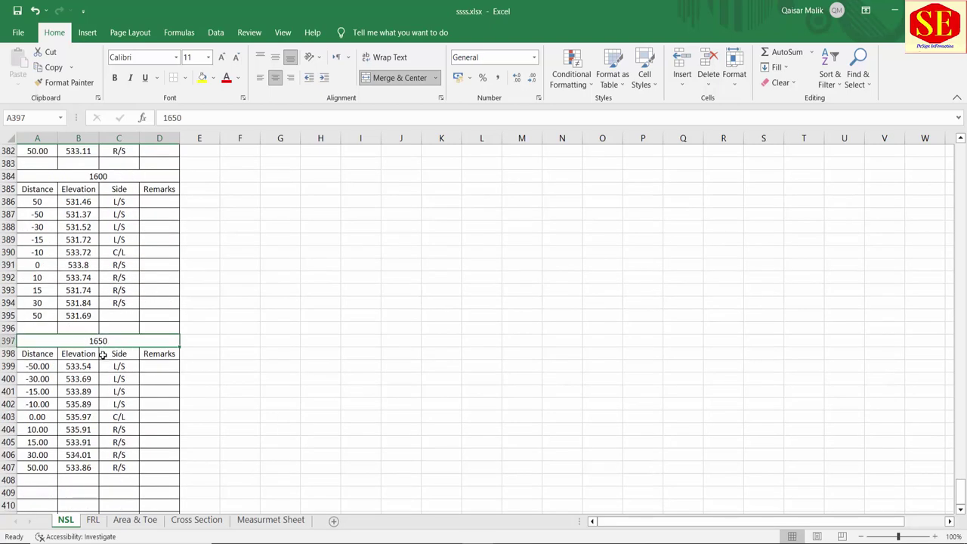
pyautogui.click(266, 520)
# Step: Extend the stations to 1650 and Sr No to 34 down to row 37, then select the table
pyautogui.scroll(-8, 142, 354)
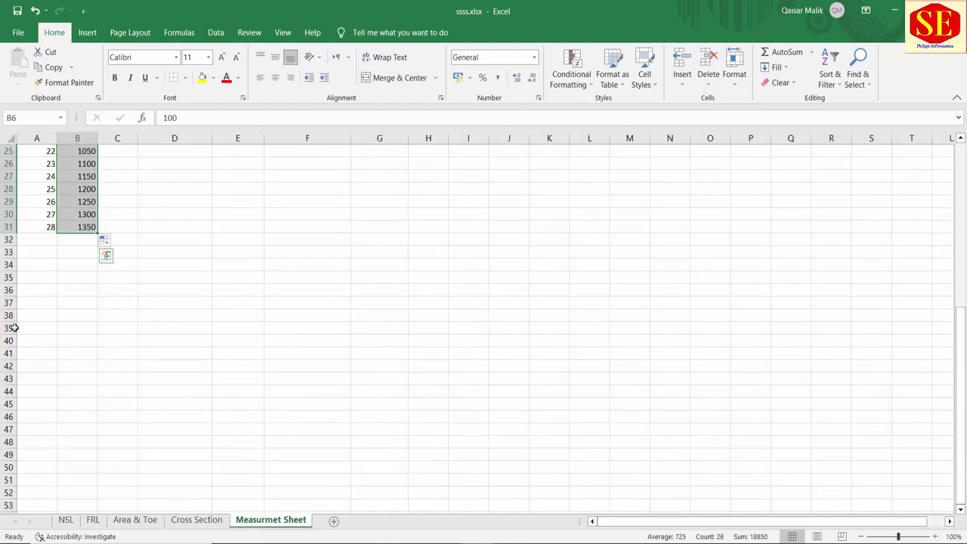
pyautogui.moveTo(87, 214)
pyautogui.mouseDown()
pyautogui.moveTo(101, 346)
pyautogui.moveTo(94, 312)
pyautogui.mouseUp()
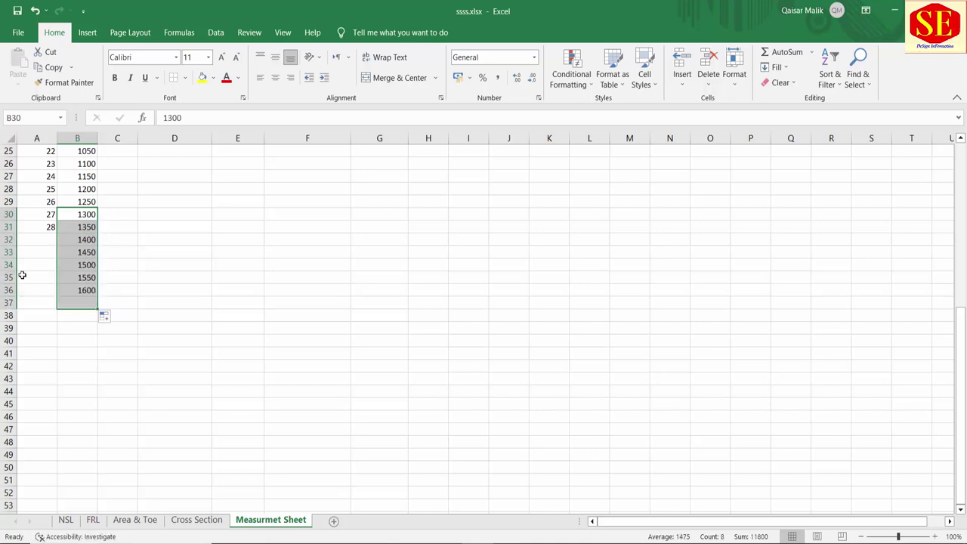
pyautogui.moveTo(38, 215); pyautogui.dragTo(58, 308)
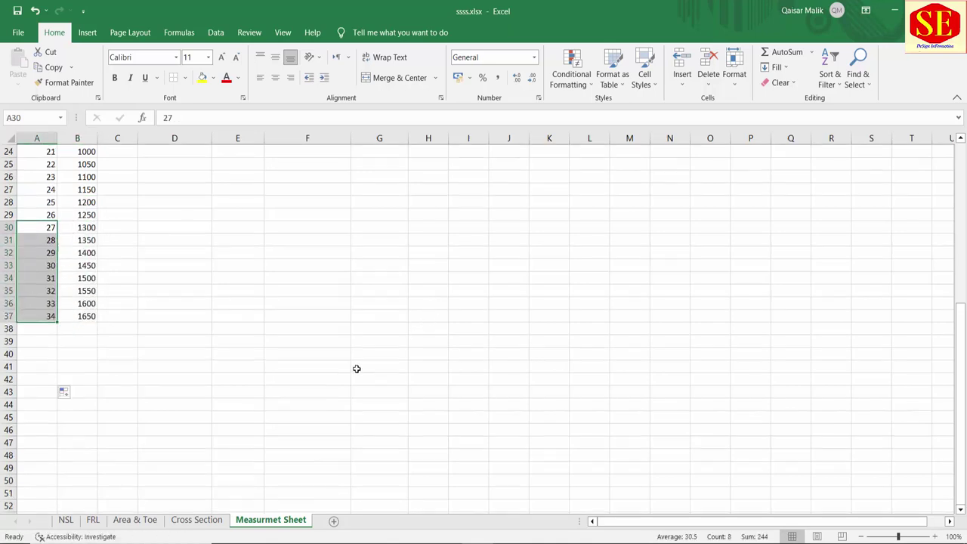
pyautogui.scroll(8, 355, 369)
pyautogui.moveTo(26, 202); pyautogui.dragTo(452, 489)
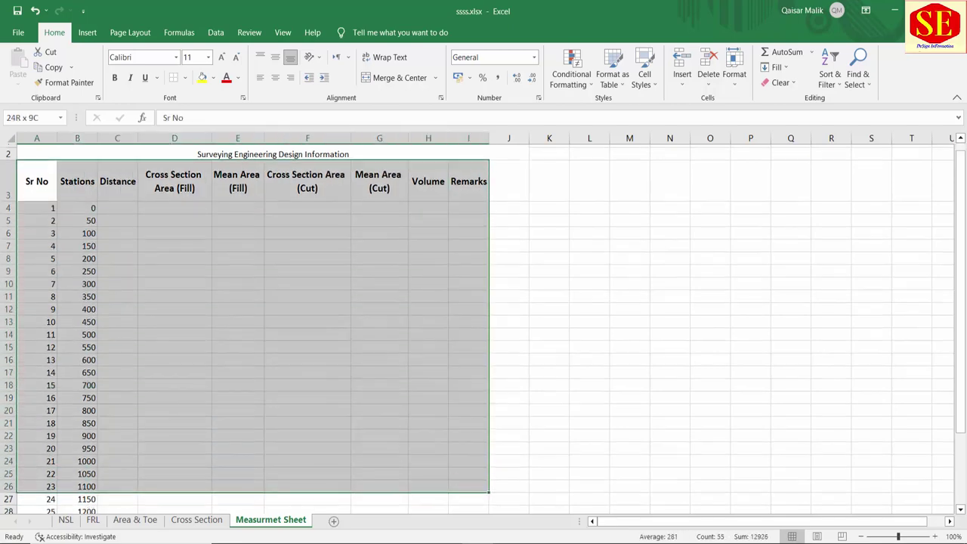
# Step: Give the table A3:I39 outline and inside borders
pyautogui.moveTo(451, 488); pyautogui.dragTo(465, 534)
pyautogui.scroll(-1, 463, 521)
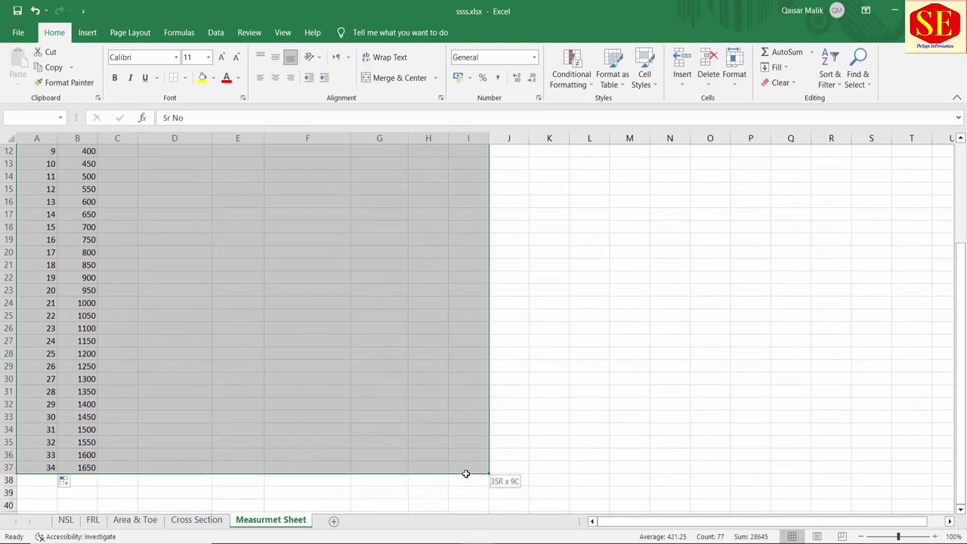
pyautogui.moveTo(466, 474); pyautogui.dragTo(470, 492)
pyautogui.rightClick(355, 414)
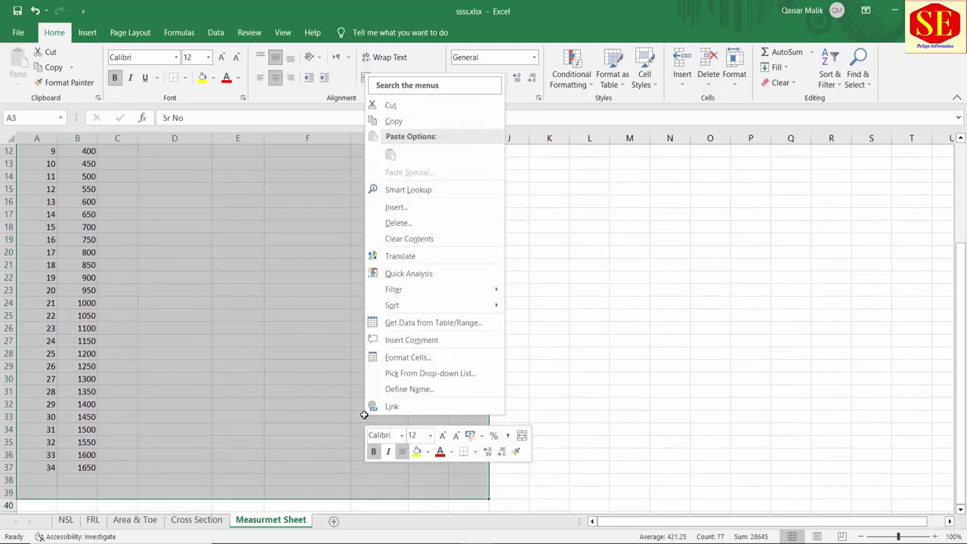
pyautogui.click(387, 358)
pyautogui.click(408, 255)
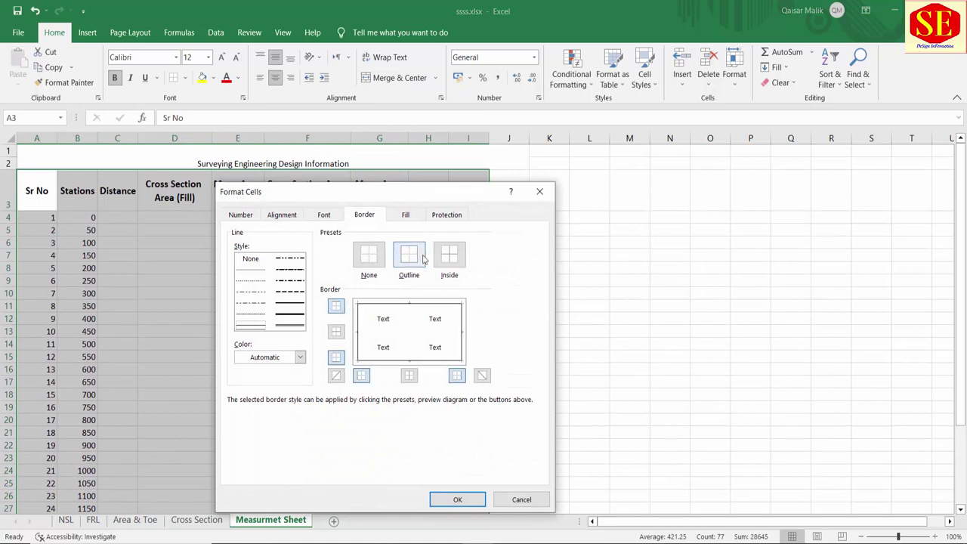
pyautogui.click(449, 255)
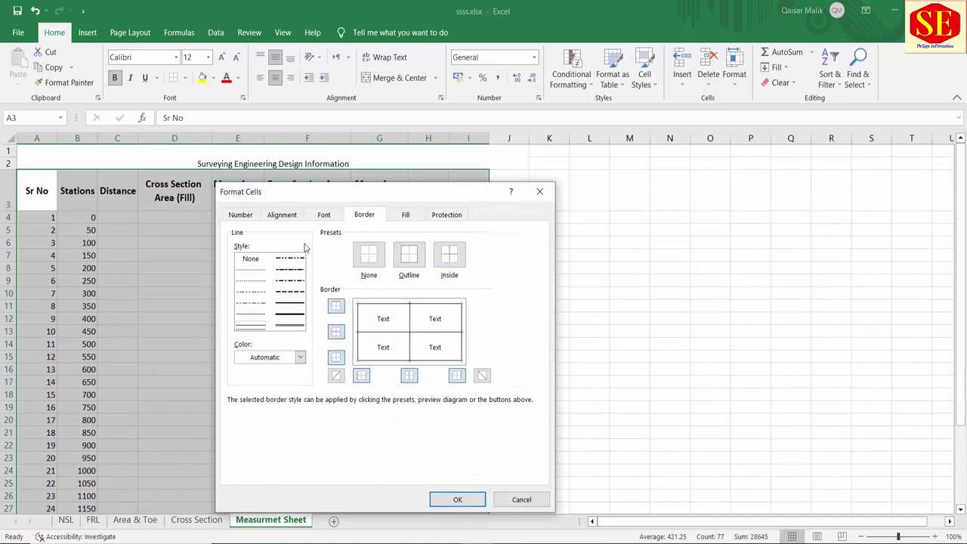
pyautogui.click(455, 499)
# Step: Give the header row A3:I3 thick outline and inside borders
pyautogui.click(77, 206)
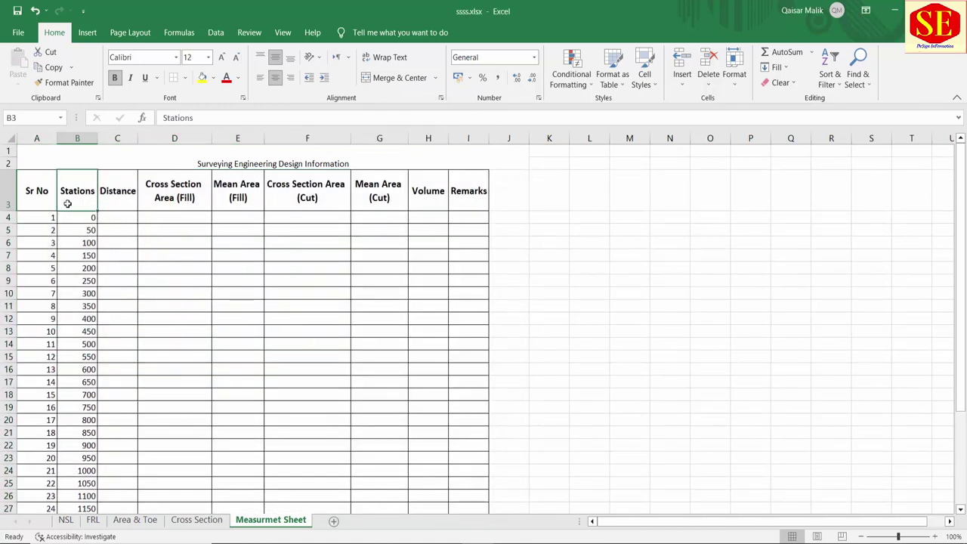
pyautogui.moveTo(33, 193); pyautogui.dragTo(463, 193)
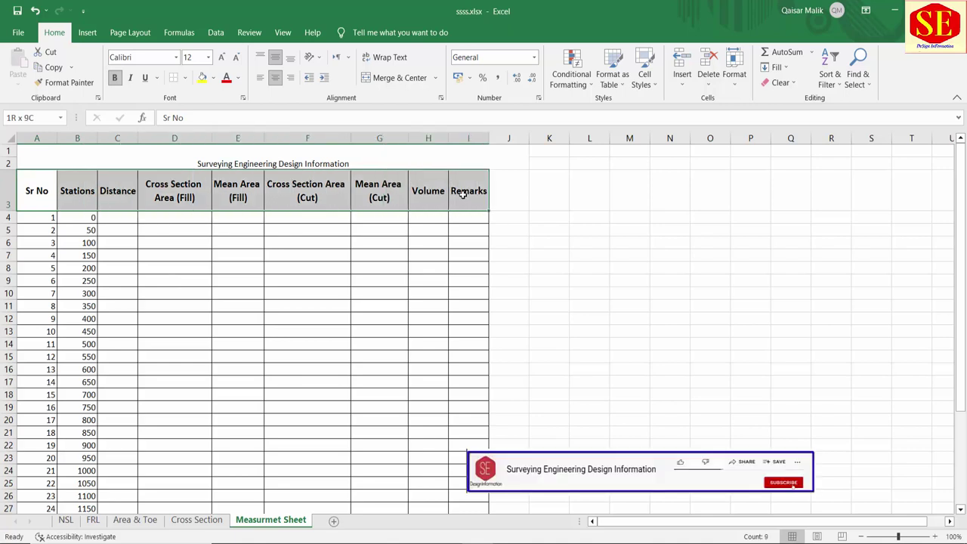
pyautogui.rightClick(463, 193)
pyautogui.click(498, 475)
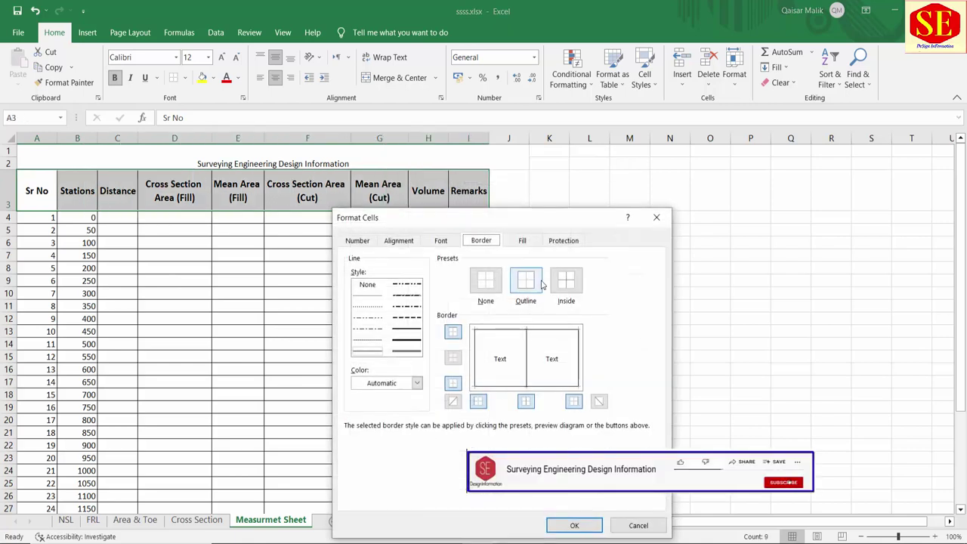
pyautogui.click(527, 281)
pyautogui.click(578, 288)
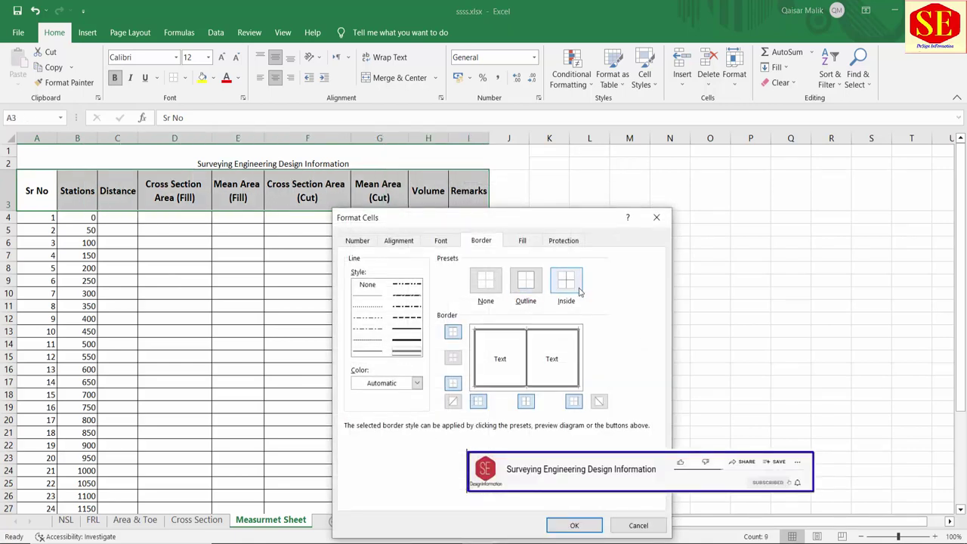
pyautogui.click(574, 525)
pyautogui.click(340, 253)
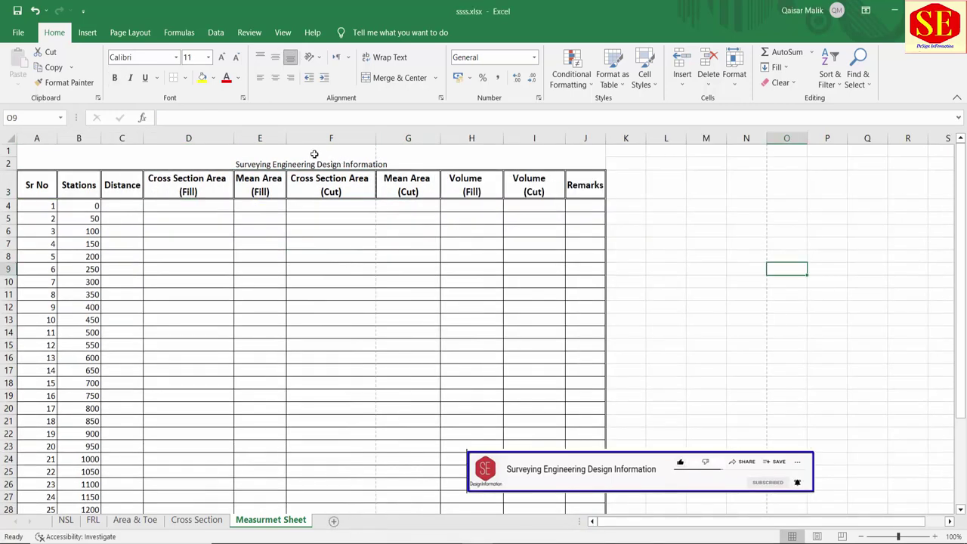
# Step: Make the merged title bold and increase its font size
pyautogui.click(314, 154)
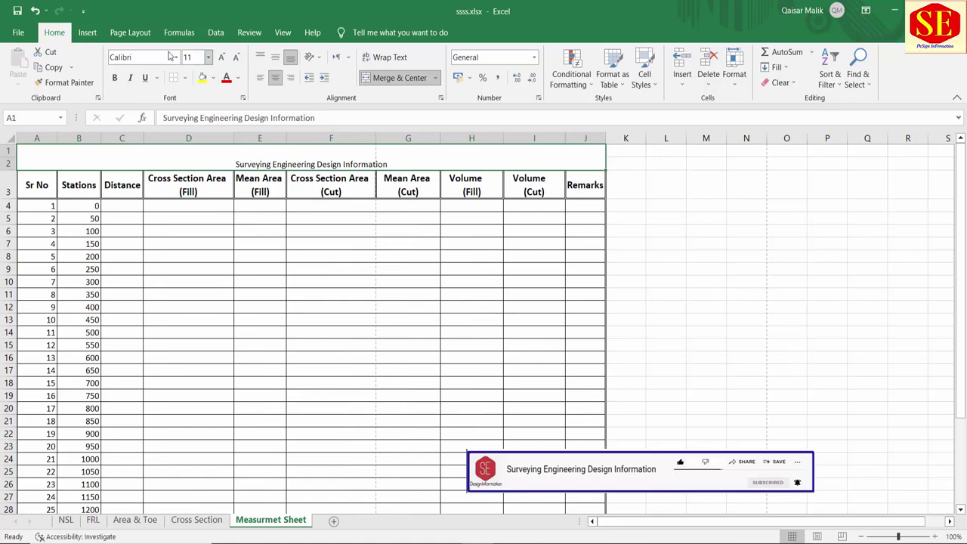
pyautogui.click(115, 78)
pyautogui.click(221, 57)
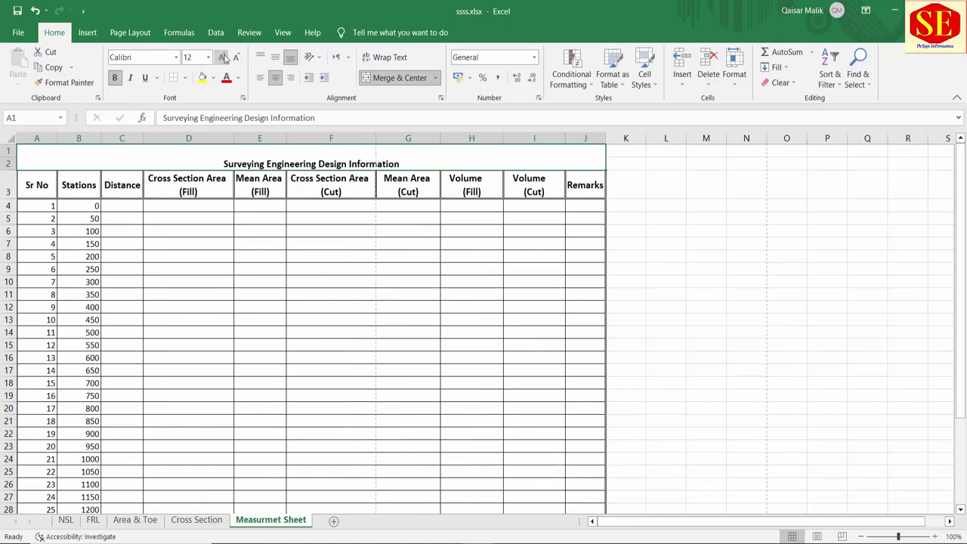
pyautogui.click(221, 56)
pyautogui.click(222, 56)
pyautogui.click(259, 256)
# Step: Insert a row above the headers and add the merged subtitle 'Measurment Sheet' in D3:G3
pyautogui.click(8, 184)
pyautogui.rightClick(8, 185)
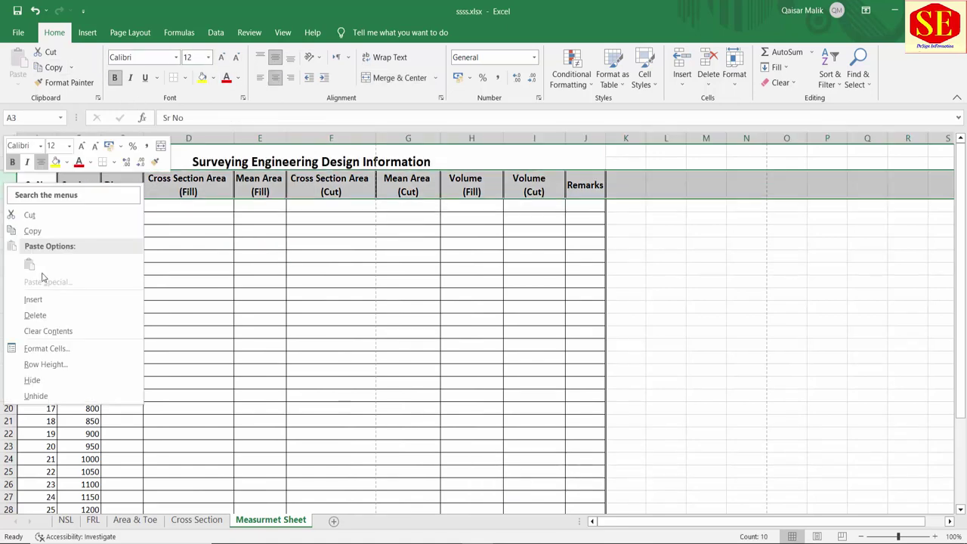
pyautogui.click(45, 299)
pyautogui.moveTo(176, 175); pyautogui.dragTo(416, 178)
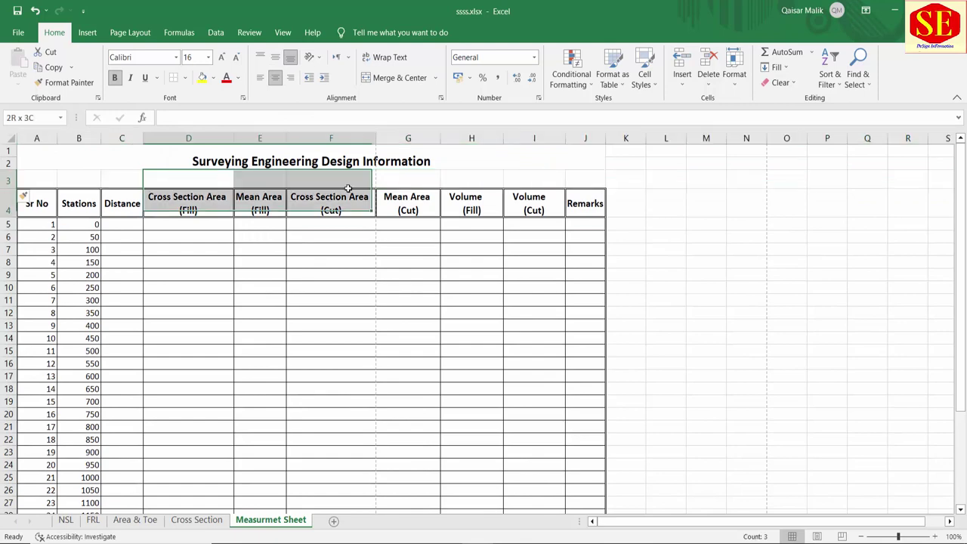
pyautogui.click(392, 77)
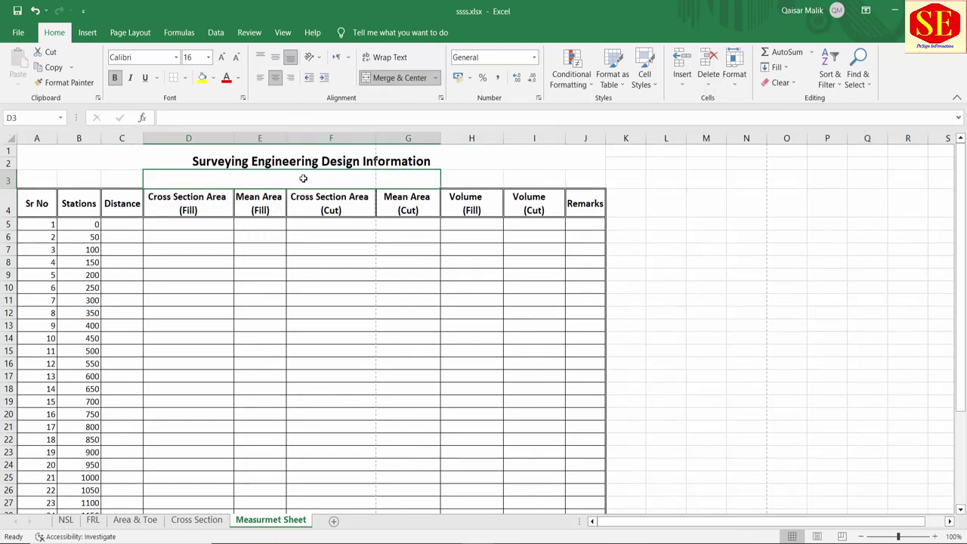
pyautogui.write('Meas')
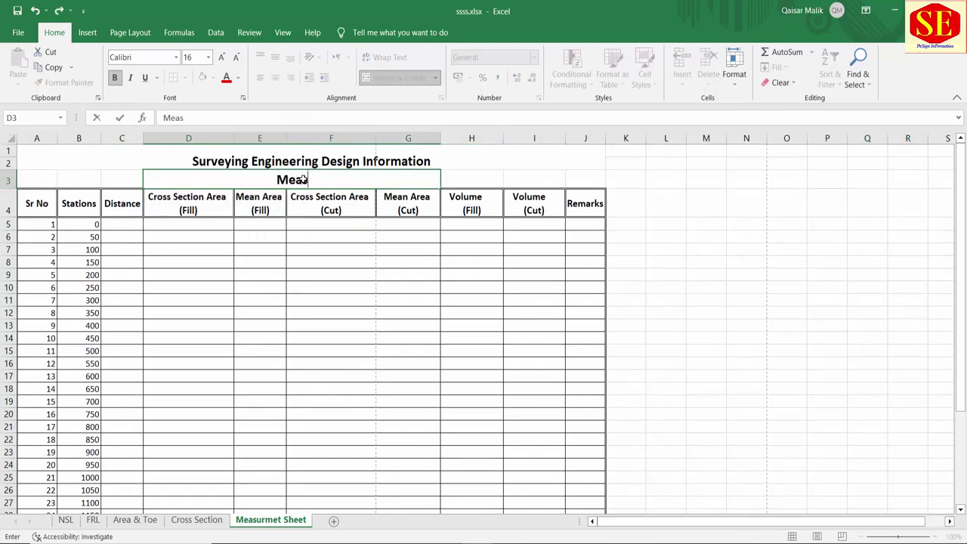
pyautogui.write('urmen')
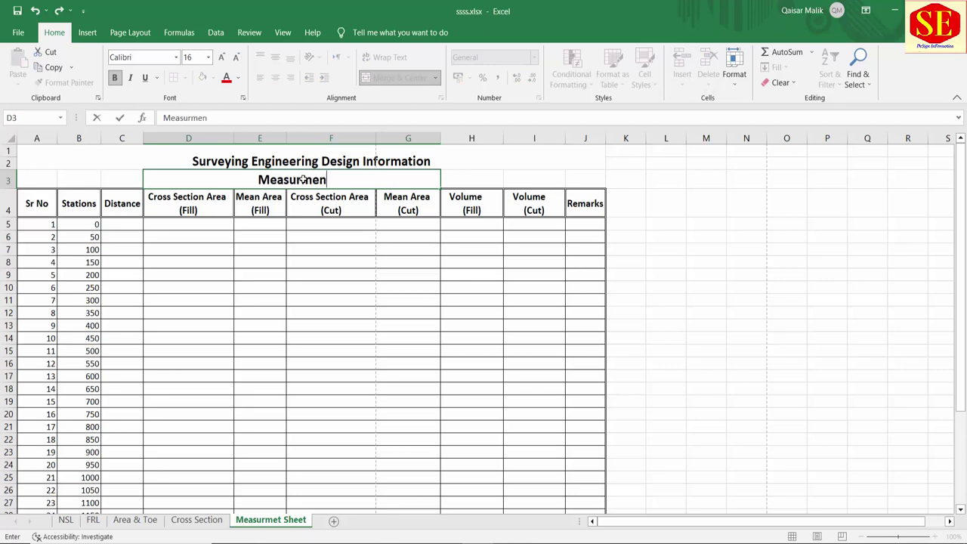
pyautogui.write('t Sh')
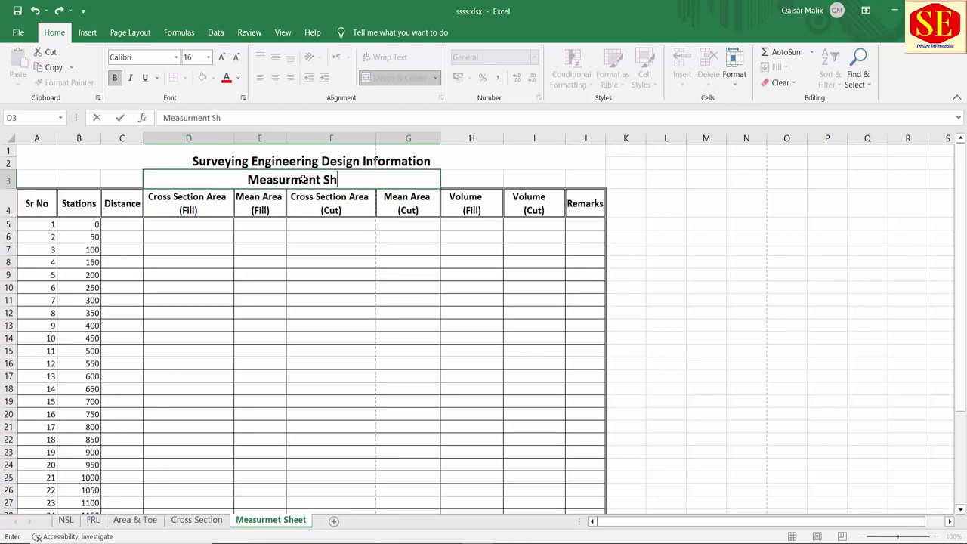
pyautogui.write('eet')
pyautogui.click(314, 286)
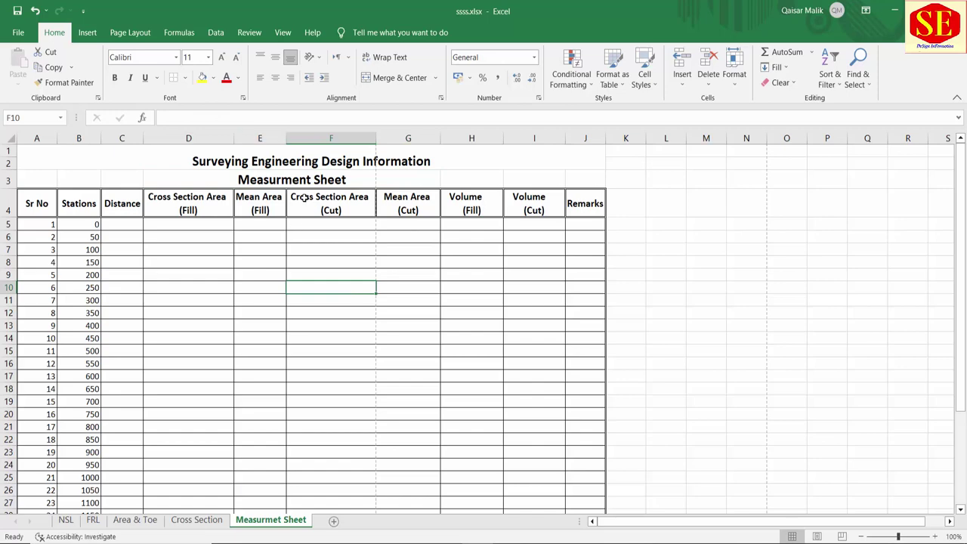
pyautogui.click(80, 223)
# Step: Apply the custom number format 0+00 to station values B5:B38
pyautogui.moveTo(84, 225); pyautogui.dragTo(83, 504)
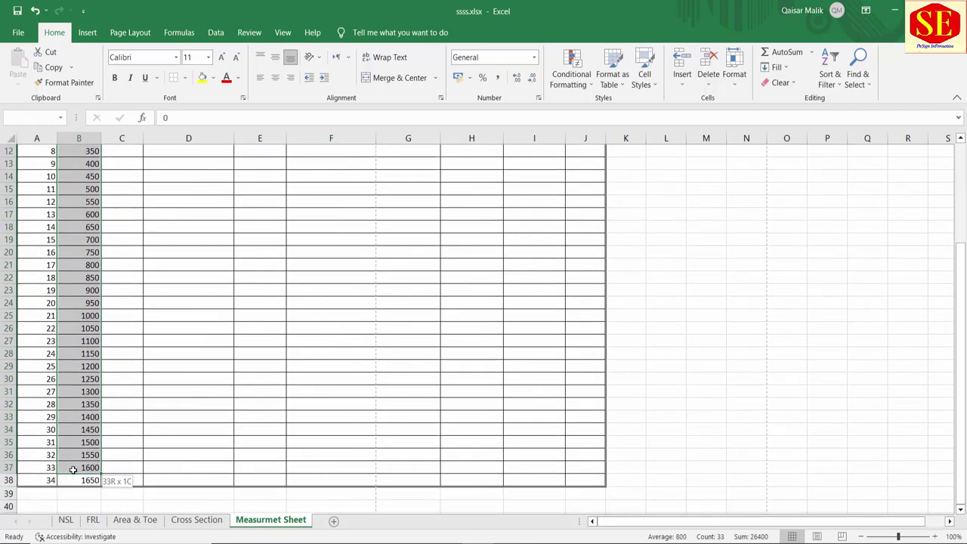
pyautogui.moveTo(83, 504); pyautogui.dragTo(72, 480)
pyautogui.rightClick(72, 481)
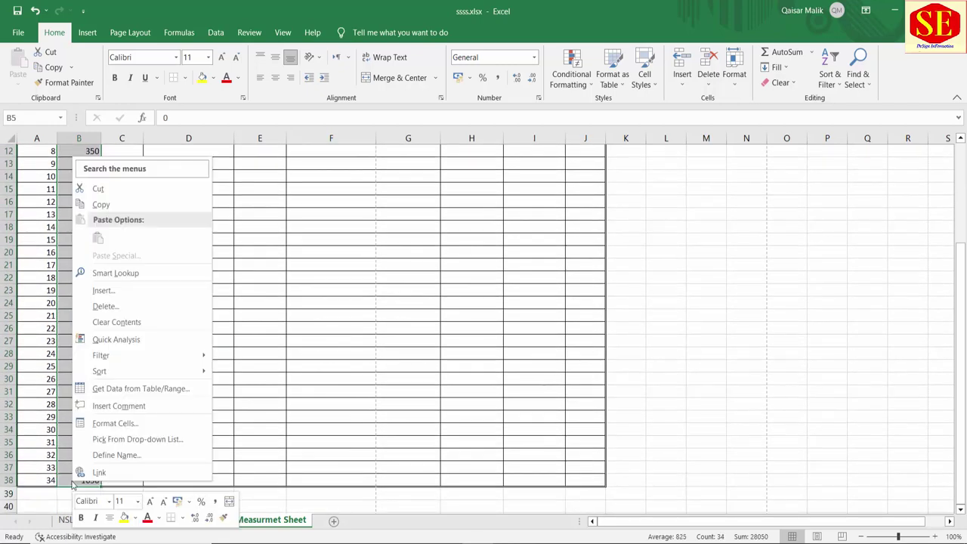
pyautogui.click(119, 421)
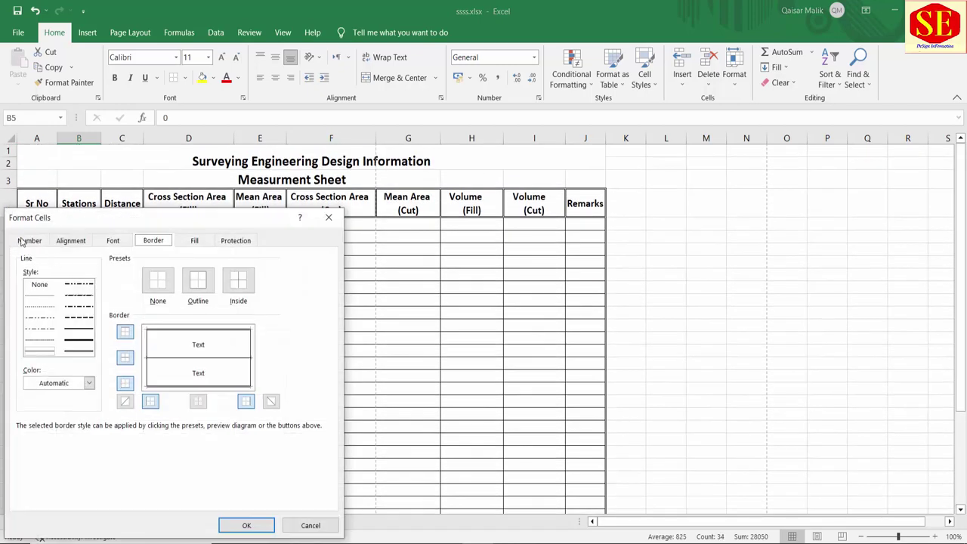
pyautogui.click(22, 242)
pyautogui.moveTo(52, 222); pyautogui.dragTo(318, 115)
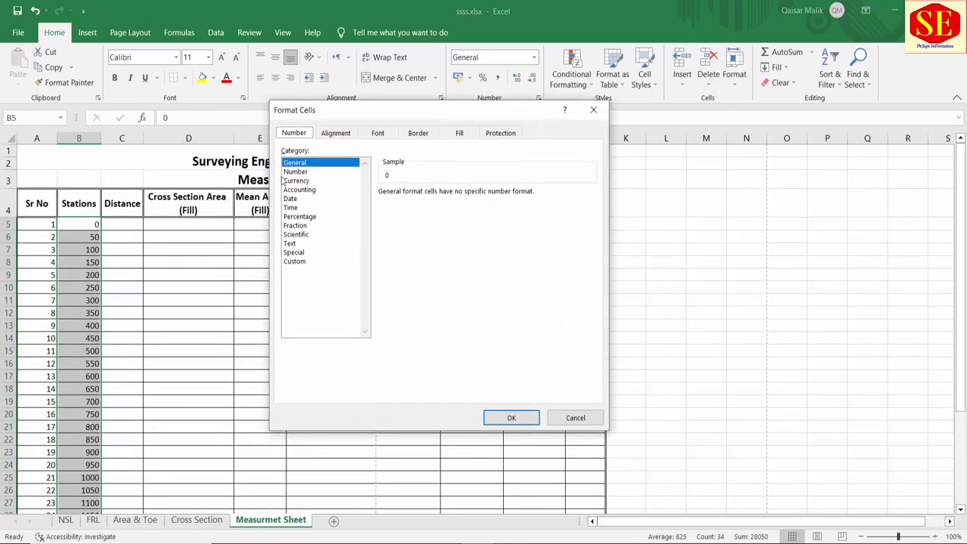
pyautogui.click(295, 261)
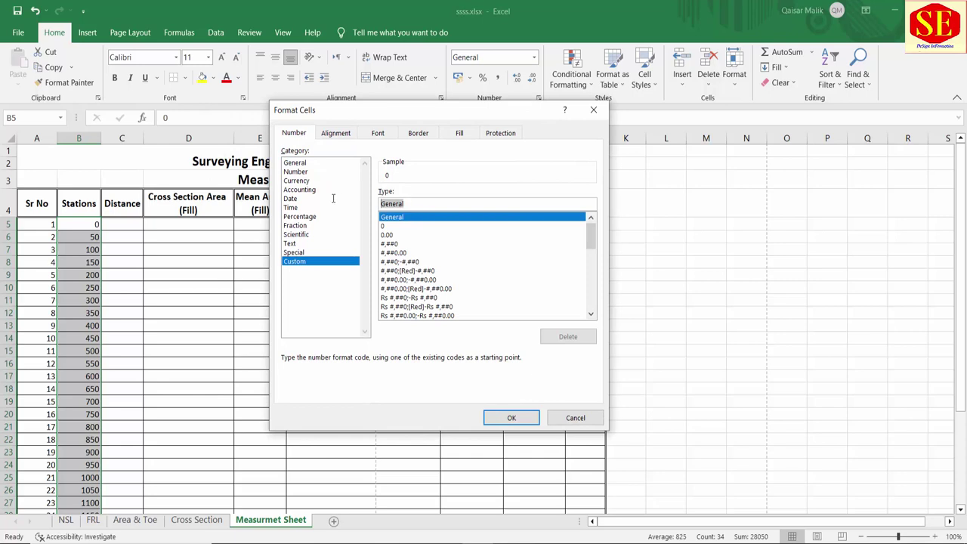
pyautogui.write('0+00')
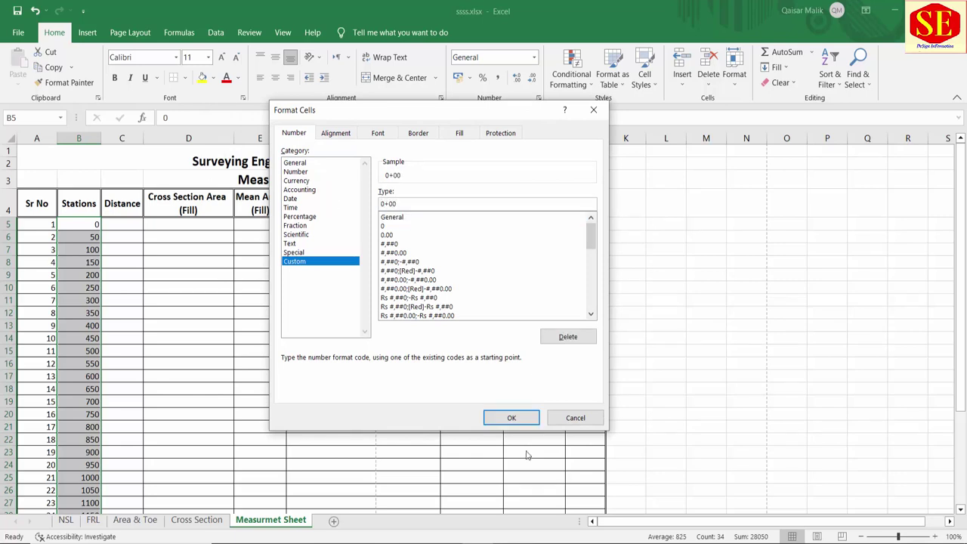
pyautogui.click(511, 417)
pyautogui.scroll(-6, 169, 302)
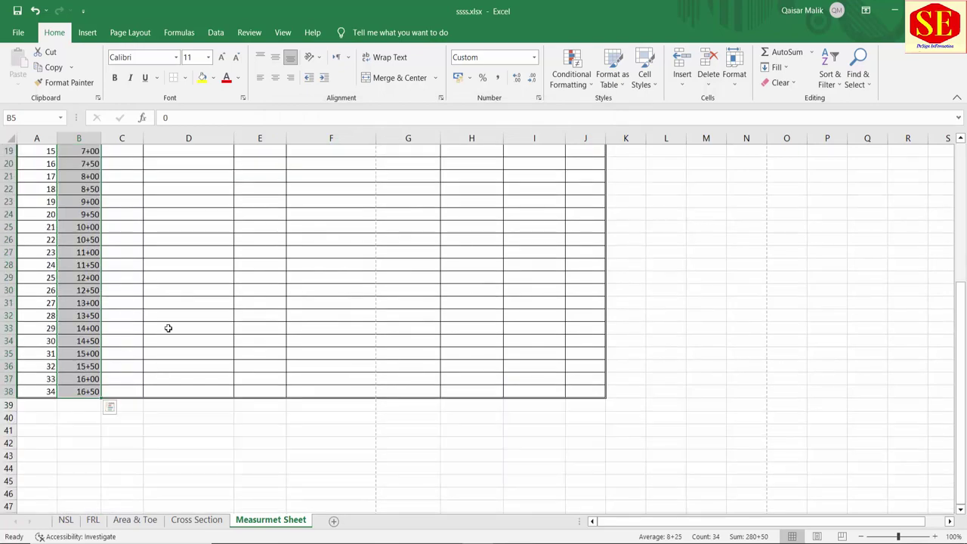
pyautogui.scroll(2, 168, 327)
pyautogui.scroll(1, 113, 317)
pyautogui.scroll(2, 81, 250)
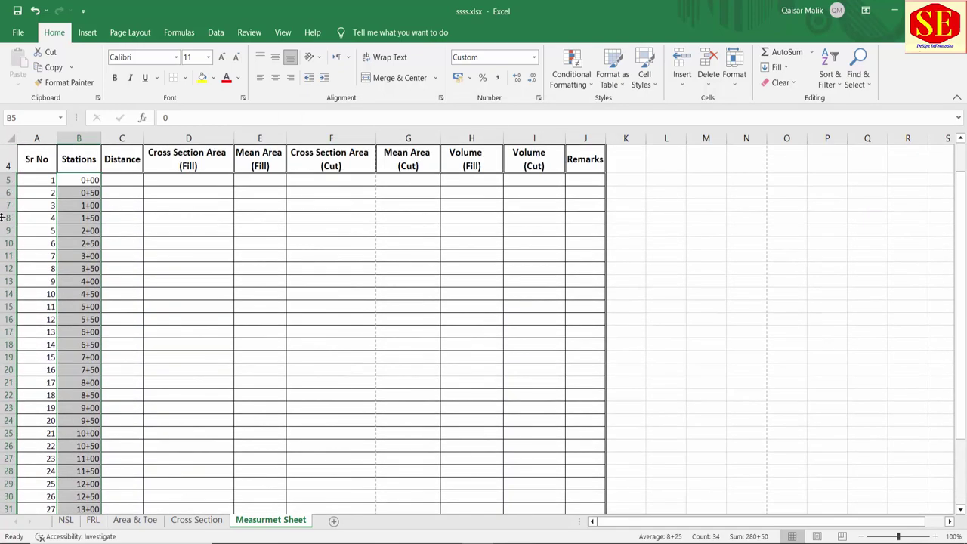
# Step: Compare against the station numbering on the Cross Section sheet, then return
pyautogui.click(193, 520)
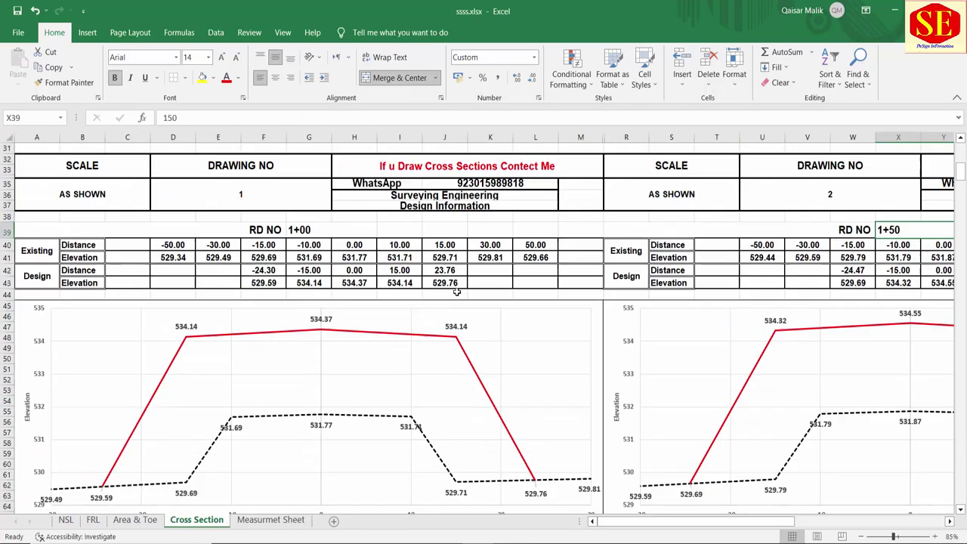
pyautogui.scroll(1, 456, 292)
pyautogui.click(328, 268)
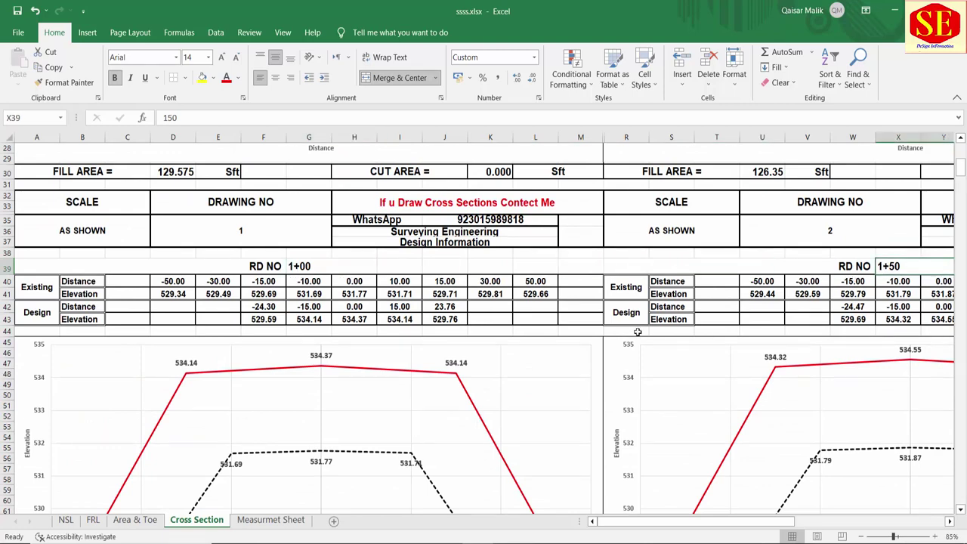
pyautogui.click(285, 519)
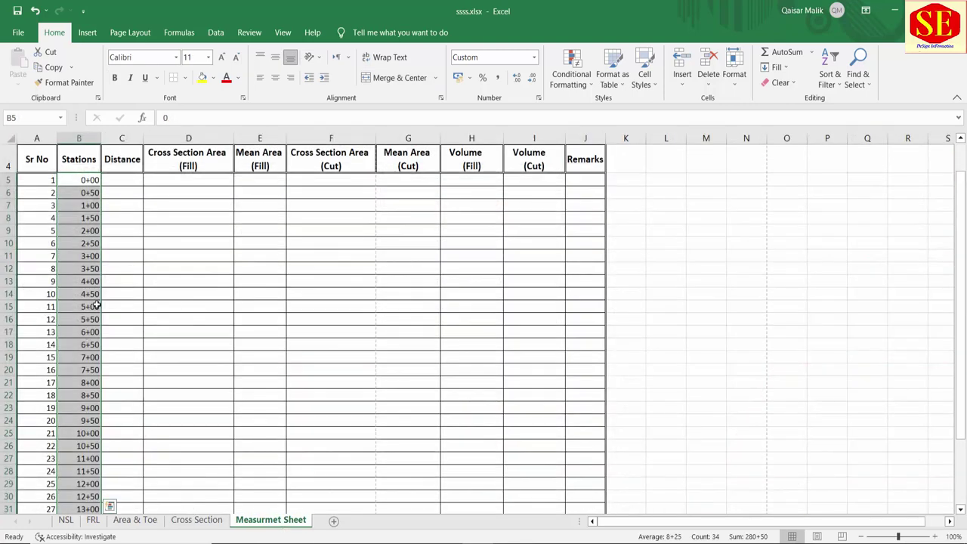
# Step: Centre the table's data rows A5:J38 both horizontally and vertically, then select C5
pyautogui.moveTo(69, 180)
pyautogui.mouseDown()
pyautogui.moveTo(585, 504)
pyautogui.moveTo(572, 490)
pyautogui.mouseUp()
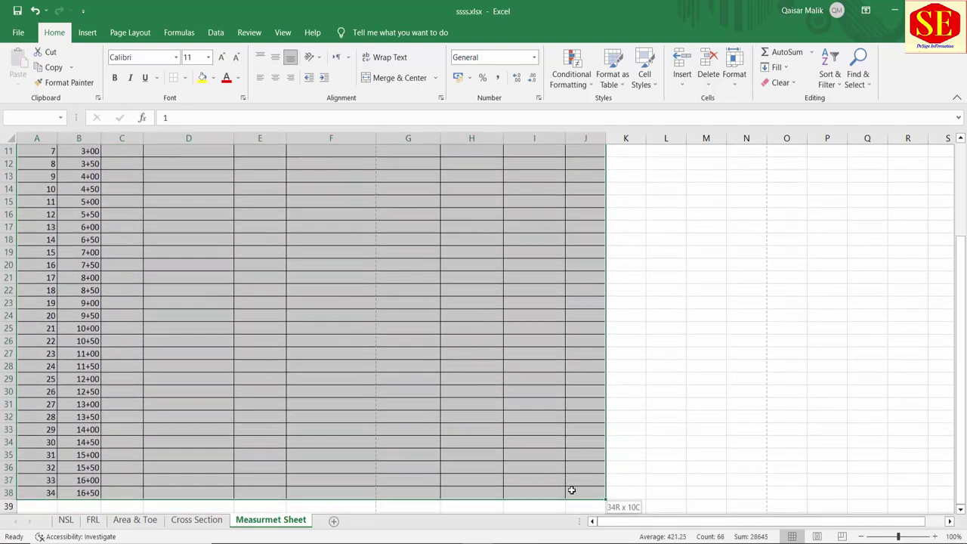
pyautogui.click(277, 60)
pyautogui.click(274, 77)
pyautogui.scroll(3, 181, 249)
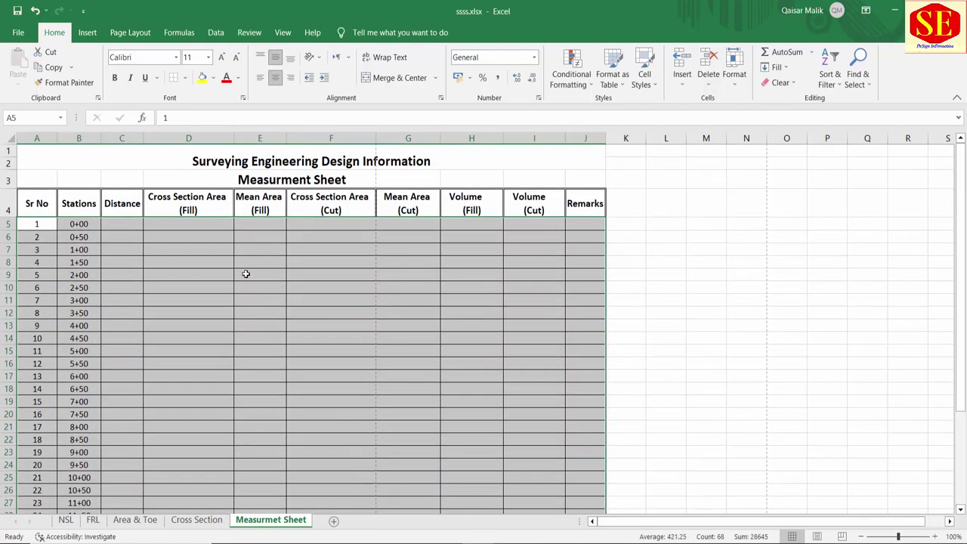
pyautogui.click(137, 210)
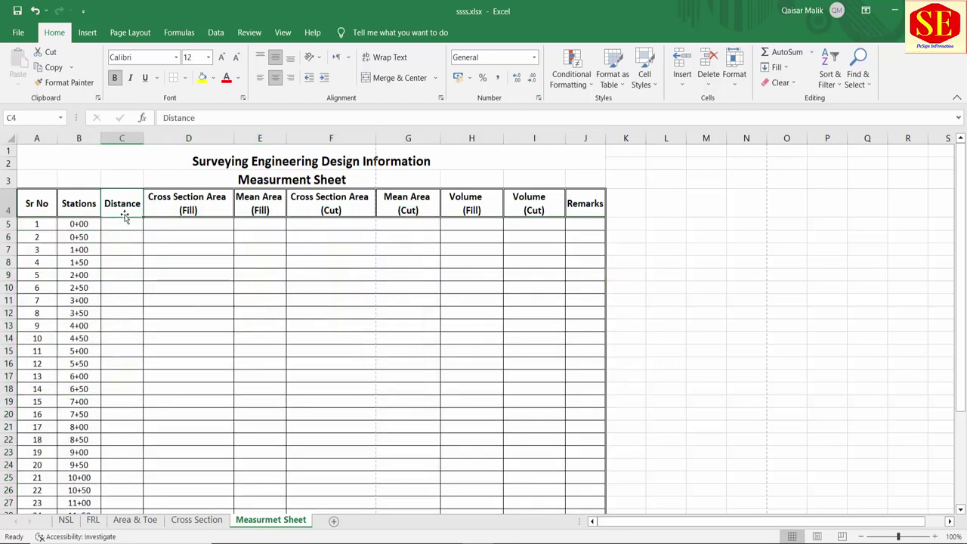
pyautogui.click(120, 224)
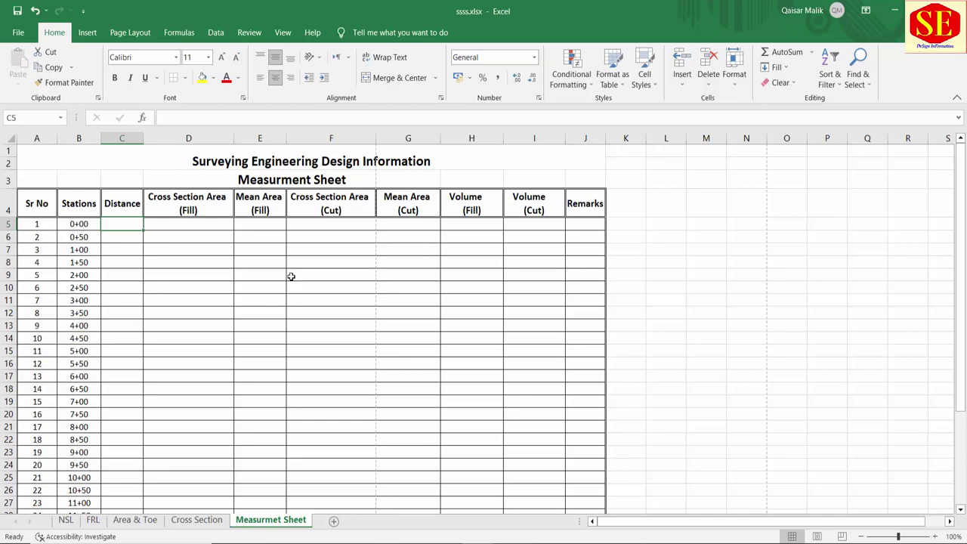
# Step: Enter 0 as the first distance in C5 and the formula =B6-B5 in C6
pyautogui.write('0')
pyautogui.press('Return')
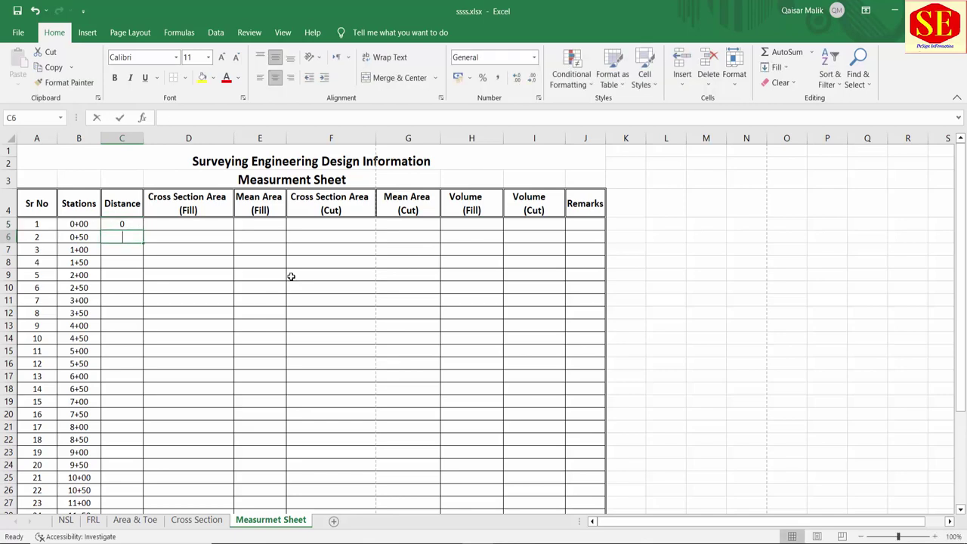
pyautogui.write('=')
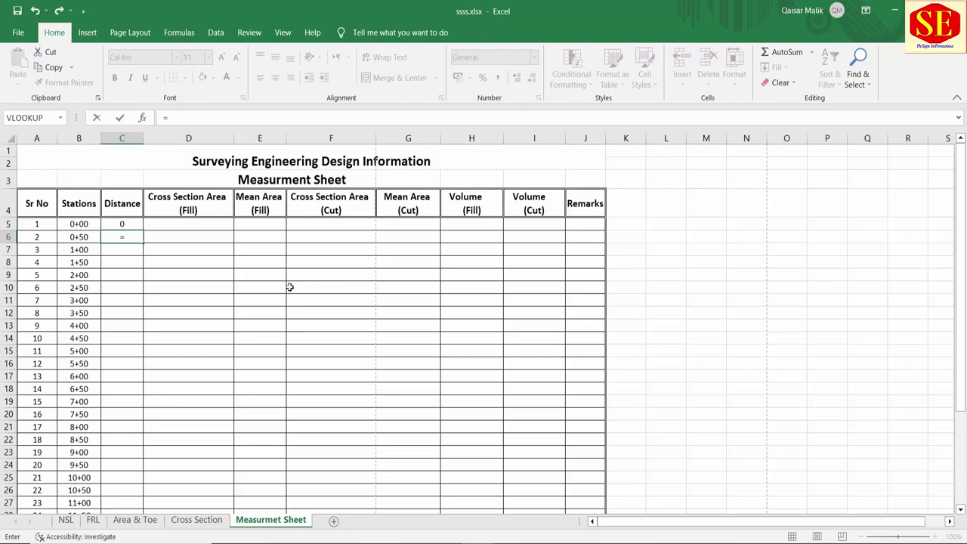
pyautogui.click(79, 235)
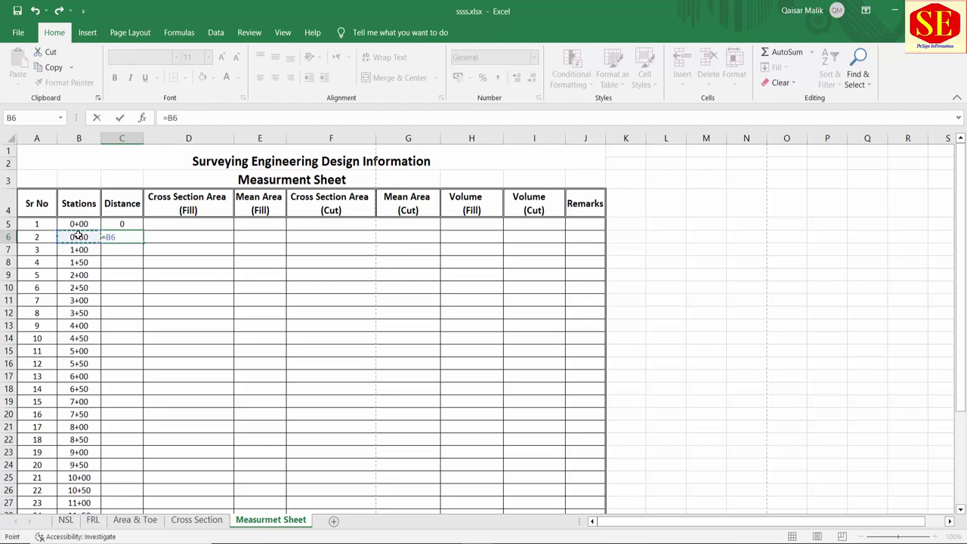
pyautogui.write('-')
pyautogui.click(82, 222)
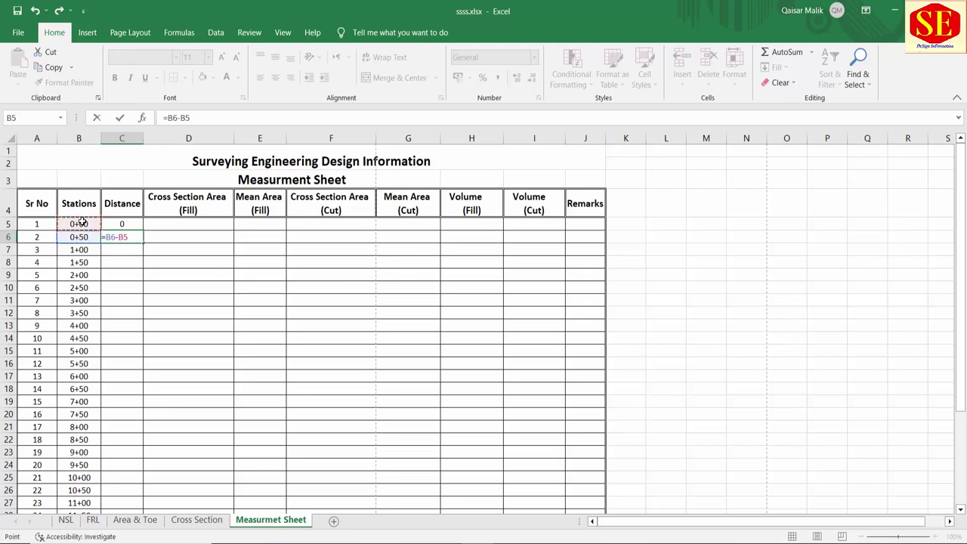
pyautogui.press('Return')
pyautogui.click(129, 237)
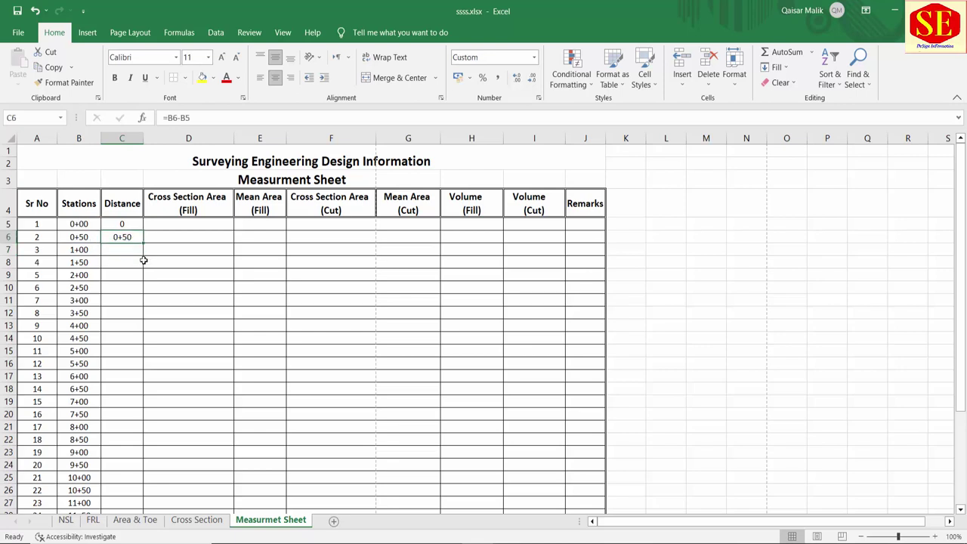
pyautogui.click(133, 253)
# Step: Enter =B7-B6 in C7, fill it down to C38, and select C5:C38
pyautogui.write('=')
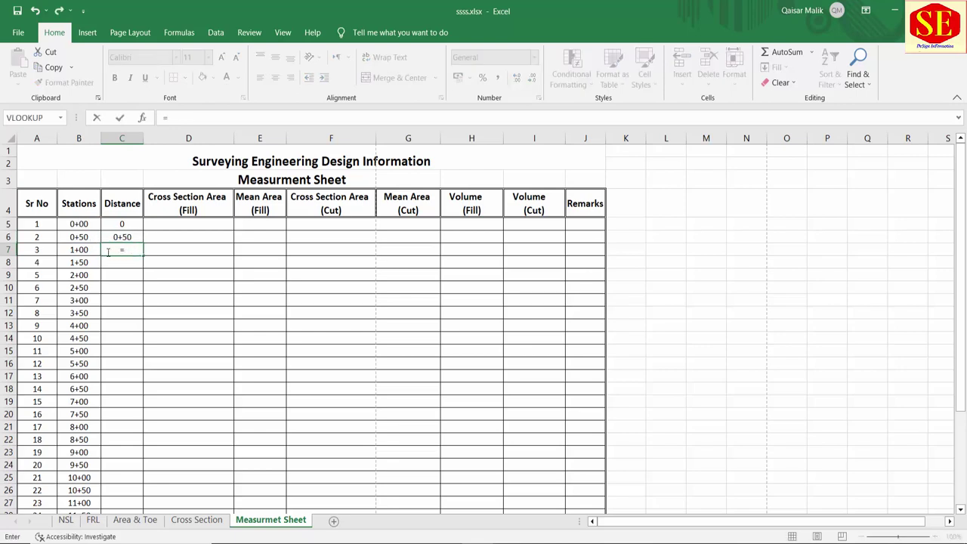
pyautogui.click(87, 249)
pyautogui.write('-')
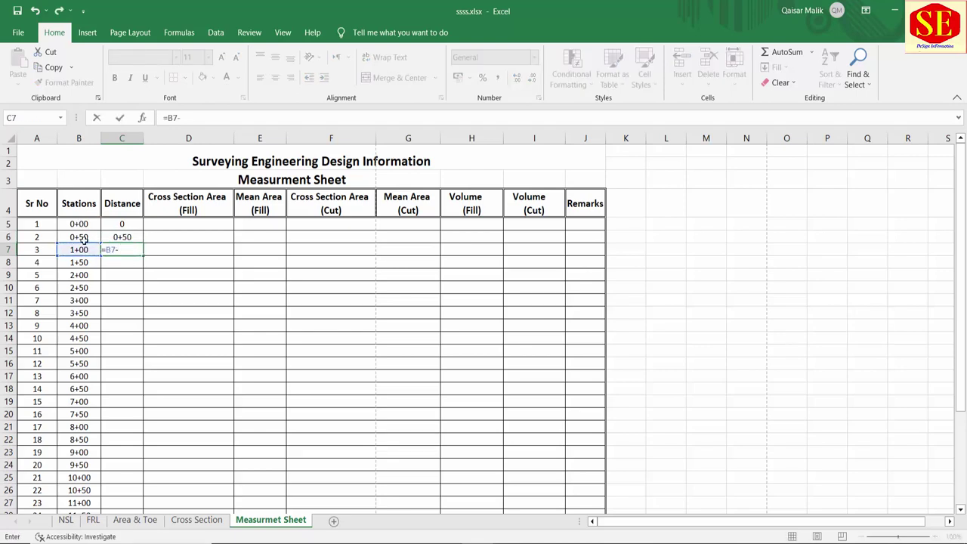
pyautogui.click(83, 239)
pyautogui.press('Return')
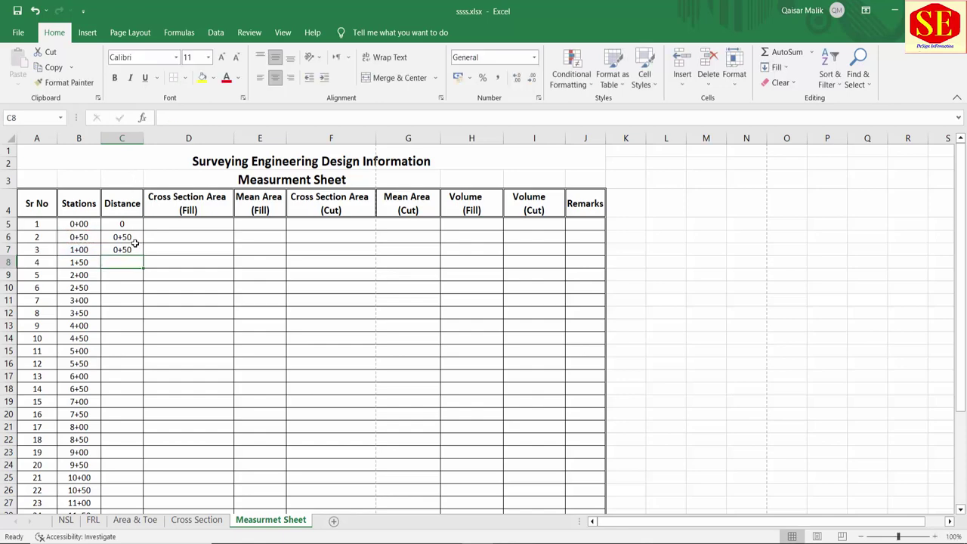
pyautogui.press('Up')
pyautogui.moveTo(145, 256); pyautogui.dragTo(148, 393)
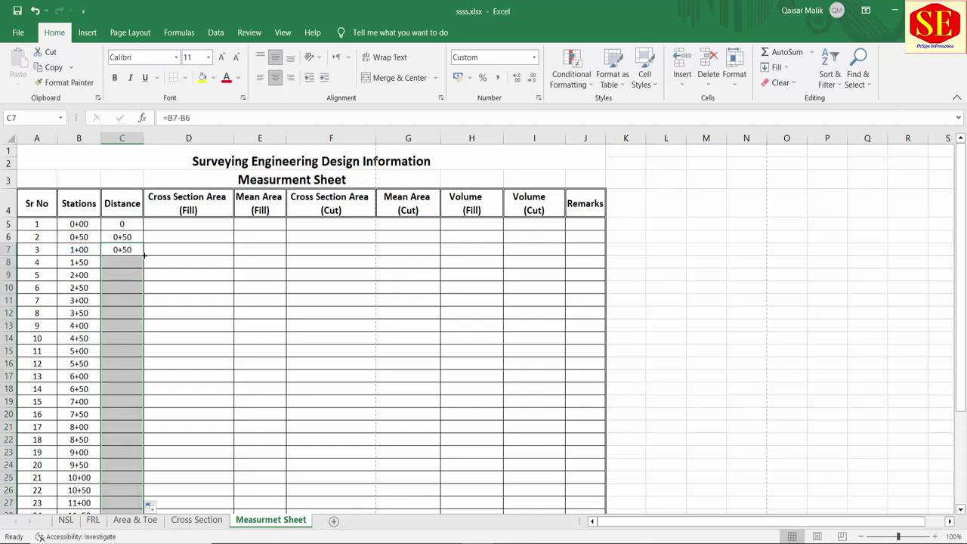
pyautogui.scroll(4, 131, 290)
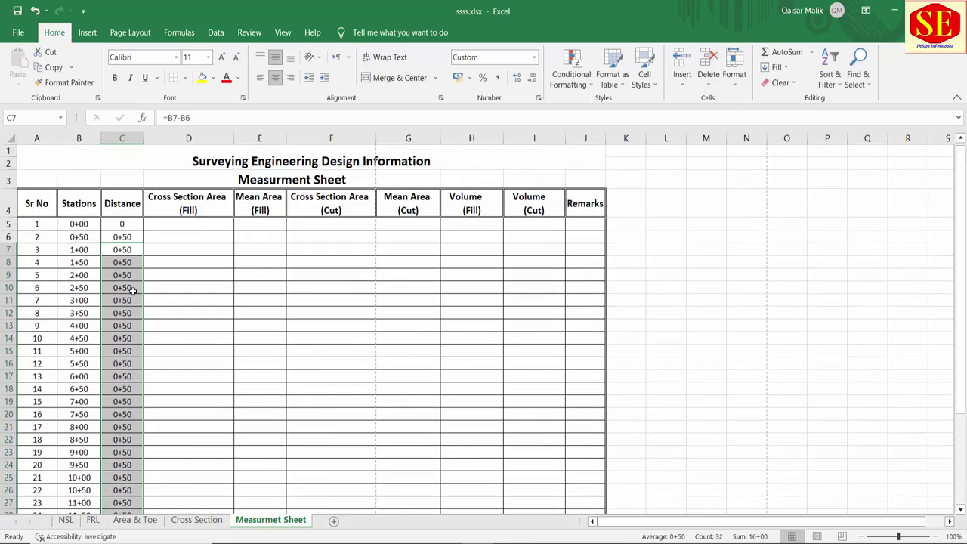
pyautogui.press('Up')
pyautogui.press('Up')
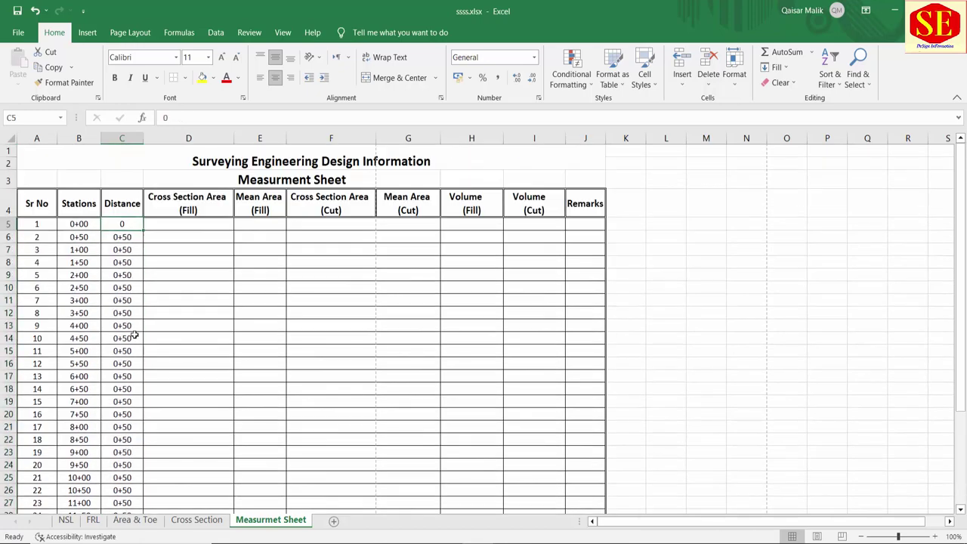
pyautogui.moveTo(135, 223); pyautogui.dragTo(130, 514)
# Step: Format the Distance cells as Number with 3 decimal places, then select D5
pyautogui.rightClick(130, 505)
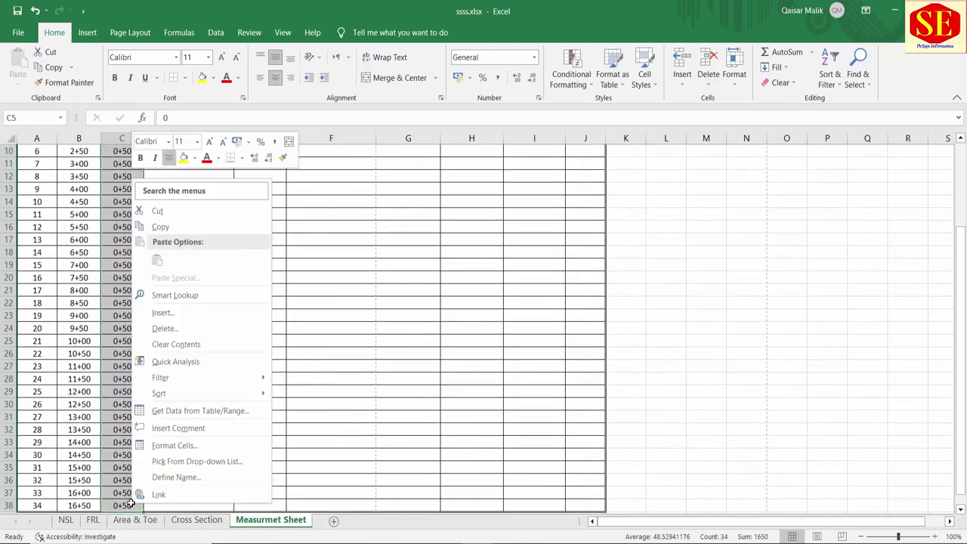
pyautogui.click(161, 450)
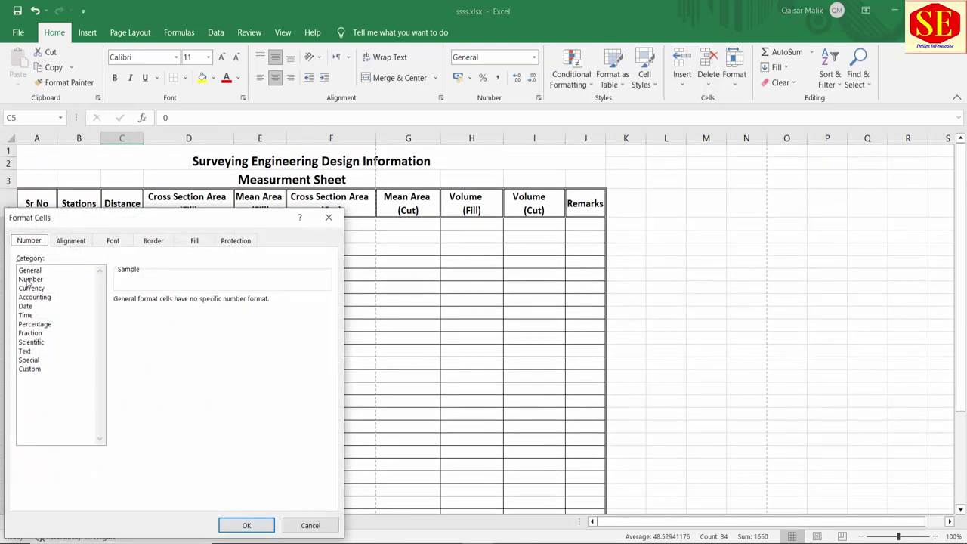
pyautogui.click(31, 279)
pyautogui.click(202, 304)
pyautogui.click(202, 305)
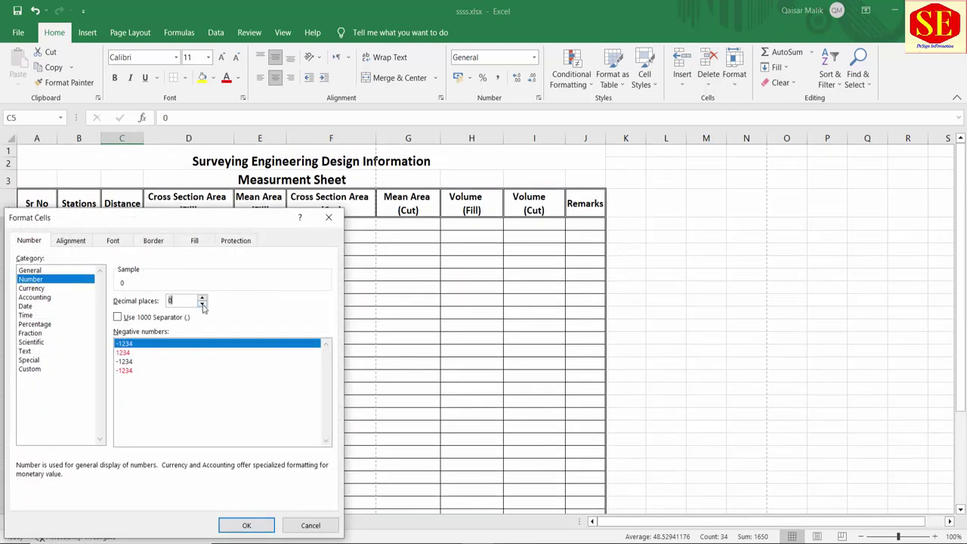
pyautogui.click(202, 298)
pyautogui.click(203, 299)
pyautogui.click(247, 524)
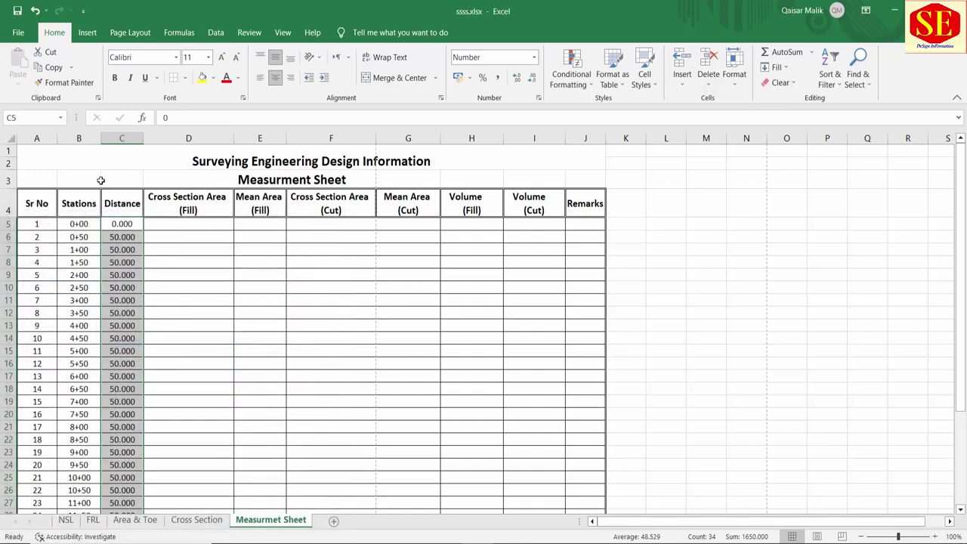
pyautogui.click(228, 325)
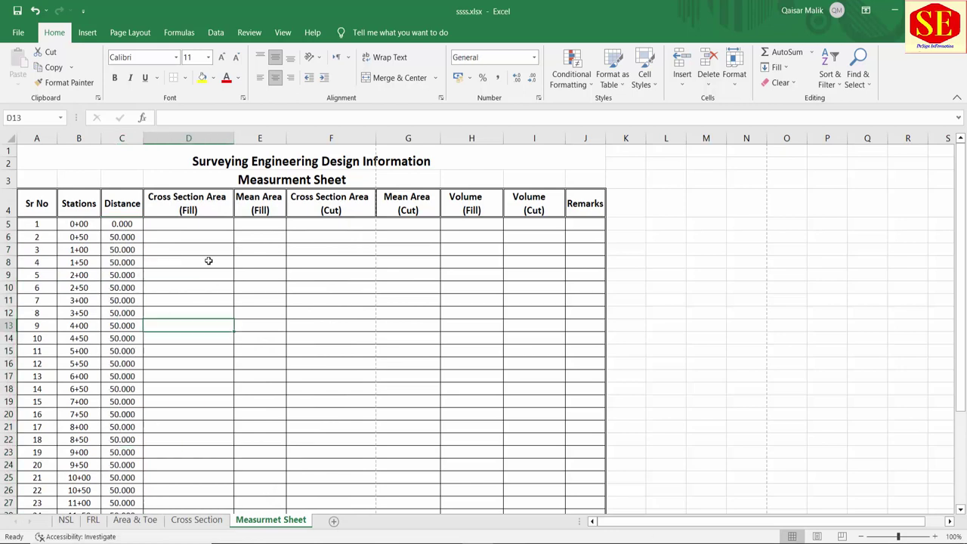
pyautogui.click(206, 202)
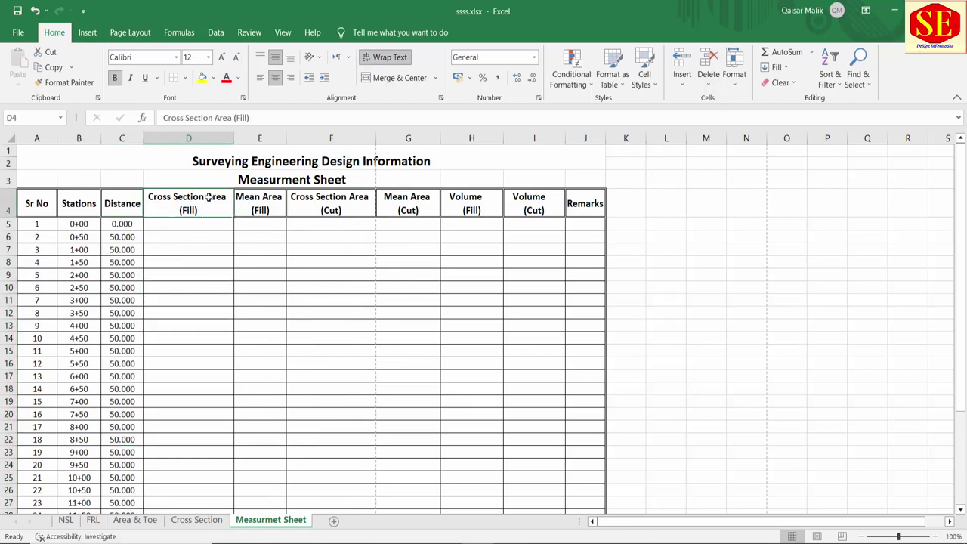
pyautogui.click(195, 221)
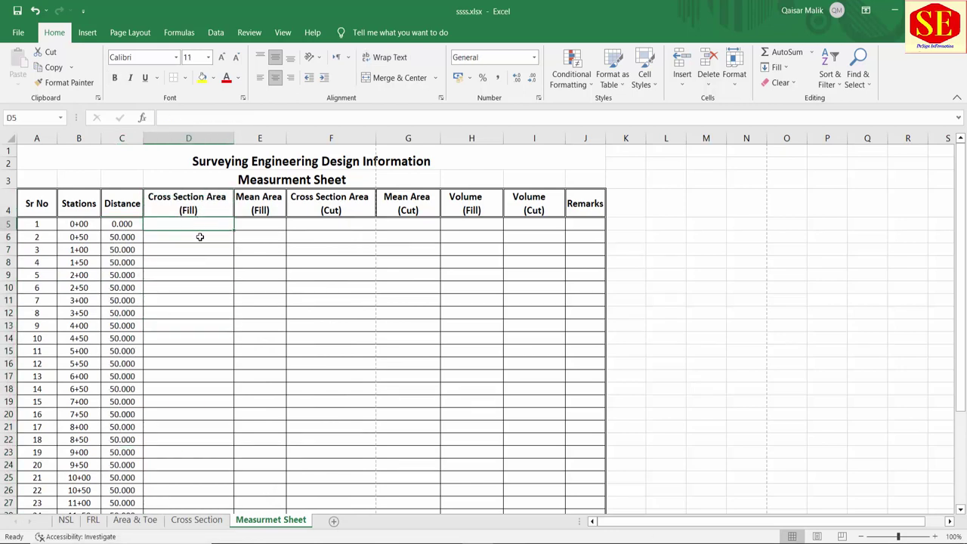
# Step: Review the Cross Section sheet's fill areas for stations 0+00, 0+50 and 1+00
pyautogui.click(196, 520)
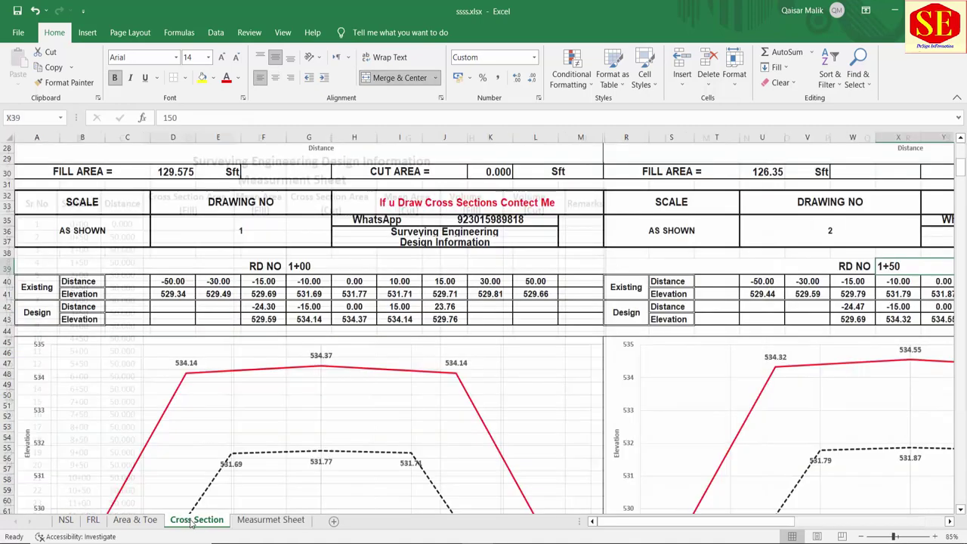
pyautogui.scroll(10, 391, 302)
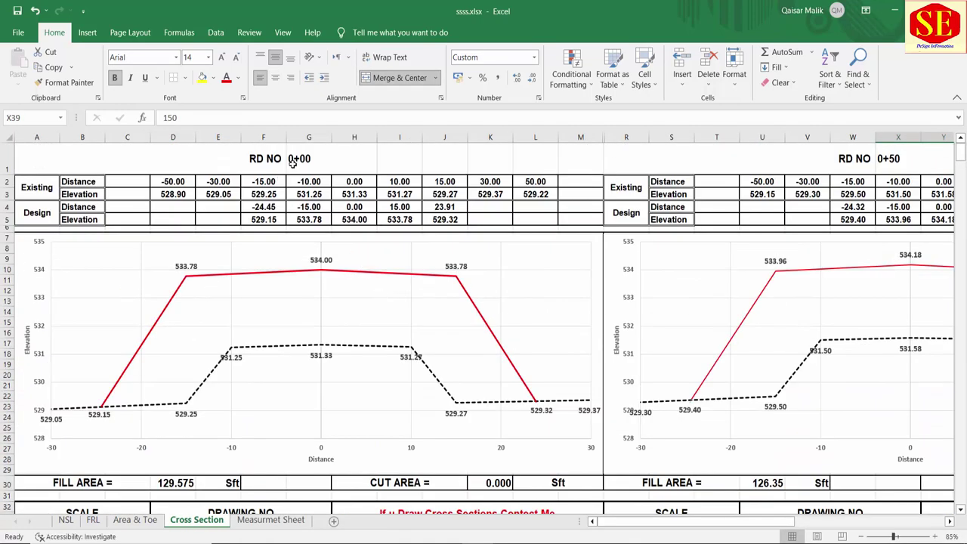
pyautogui.scroll(-3, 287, 329)
pyautogui.click(168, 359)
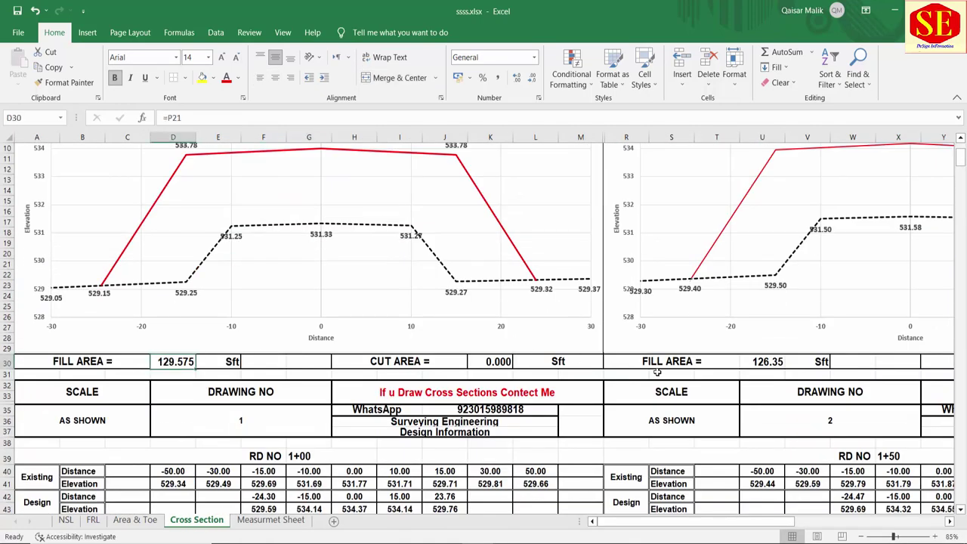
pyautogui.click(743, 361)
pyautogui.scroll(-10, 452, 348)
pyautogui.scroll(-1, 451, 348)
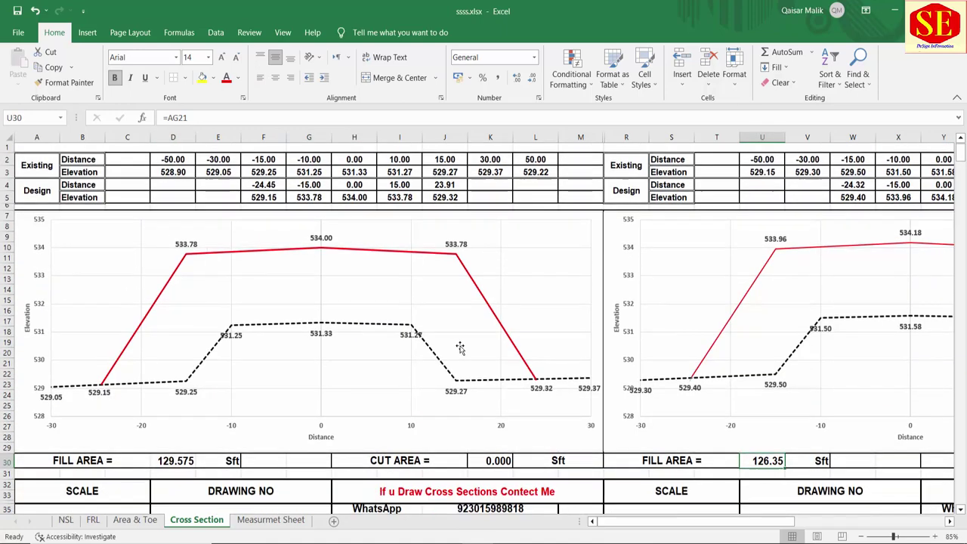
pyautogui.scroll(2, 452, 348)
pyautogui.scroll(-2, 268, 332)
pyautogui.click(175, 455)
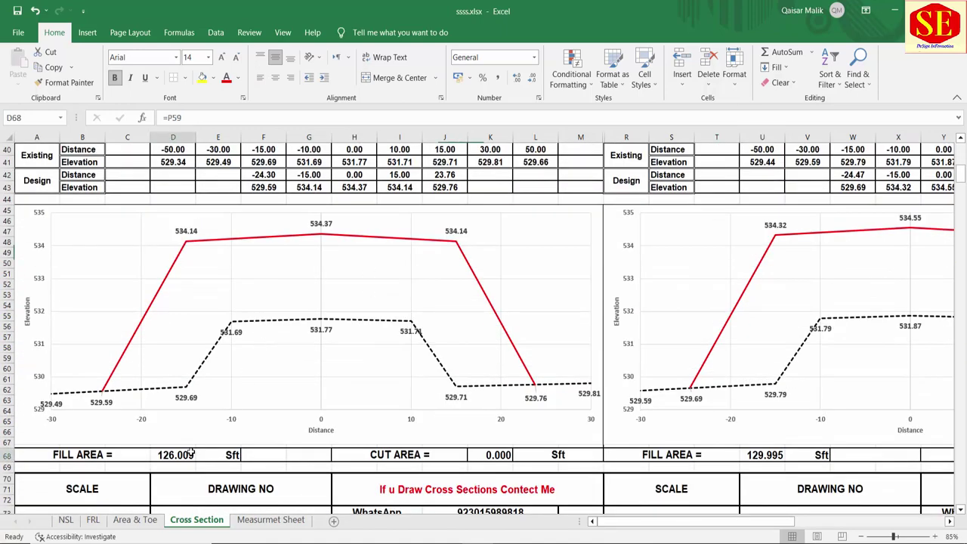
pyautogui.click(270, 519)
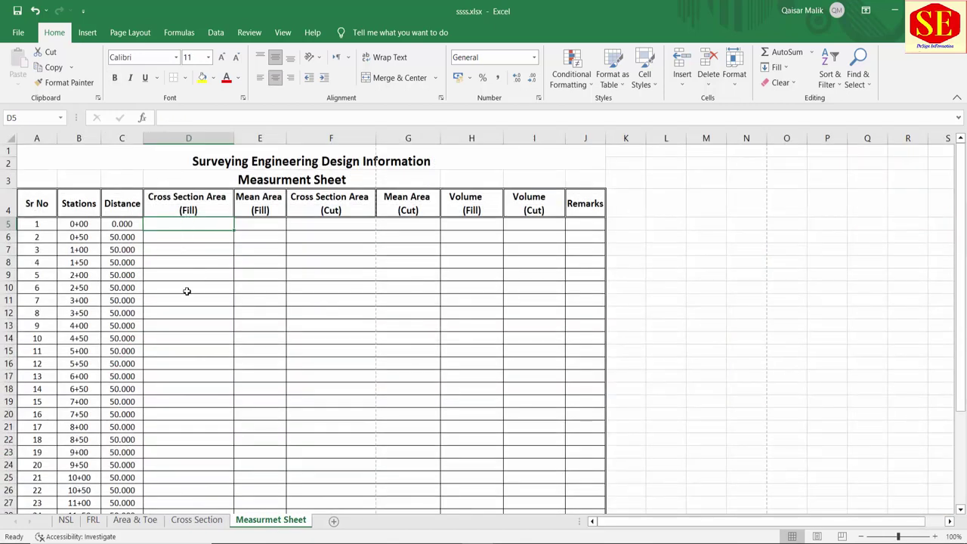
pyautogui.click(193, 523)
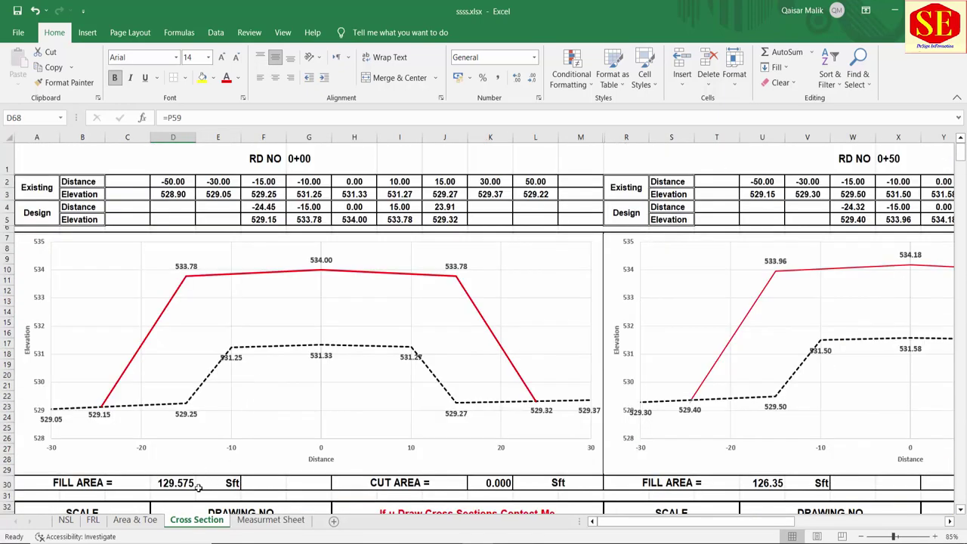
pyautogui.click(274, 524)
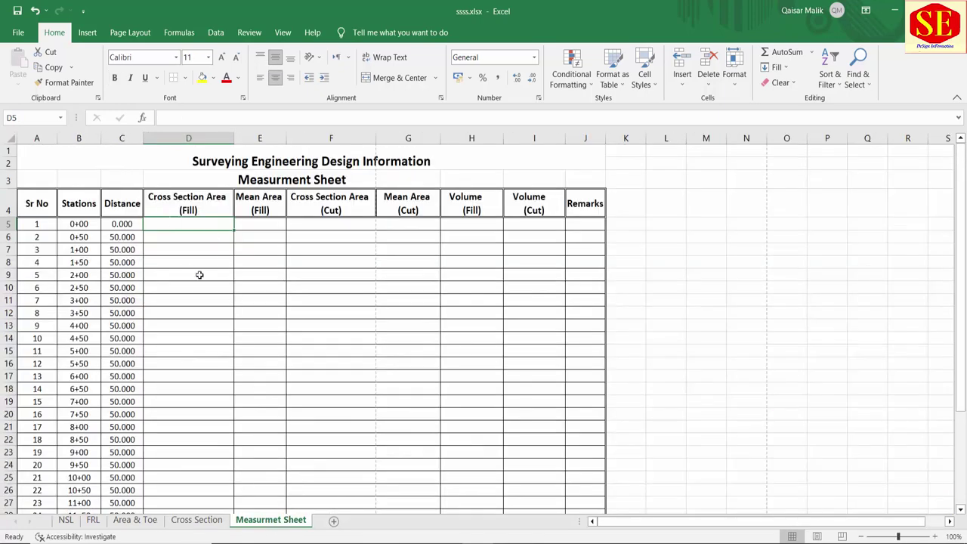
# Step: Link D5 to the Cross Section fill area in D30, showing 129.5754
pyautogui.write('=')
pyautogui.click(195, 519)
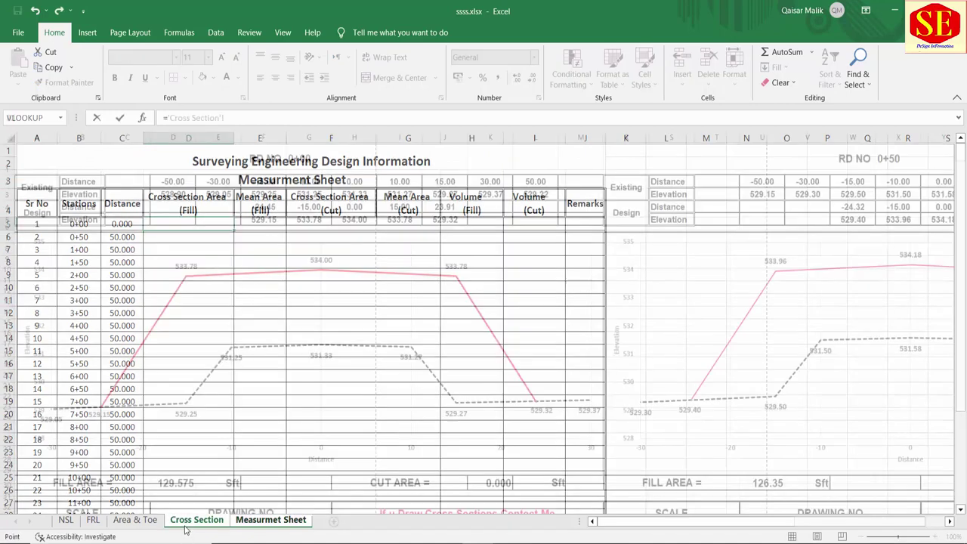
pyautogui.scroll(-2, 284, 270)
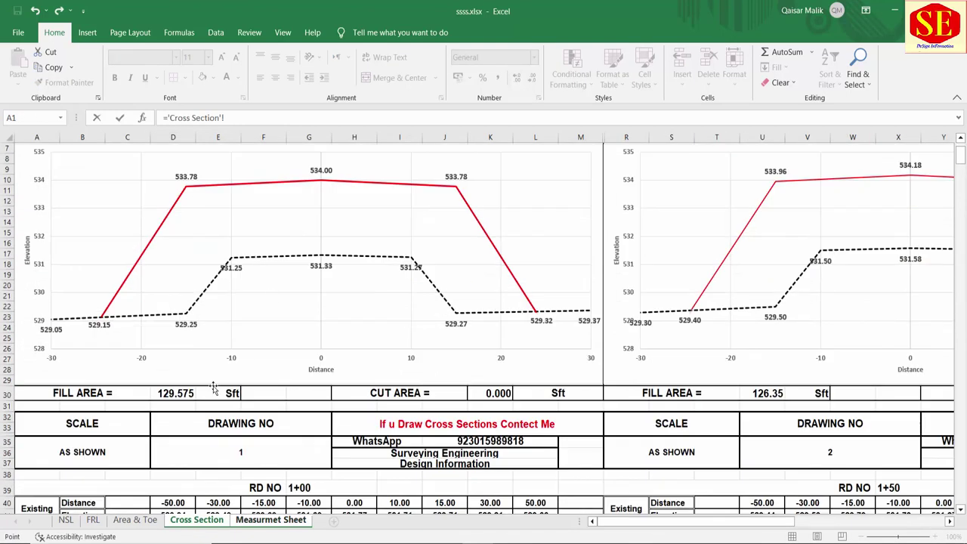
pyautogui.click(173, 391)
pyautogui.press('Return')
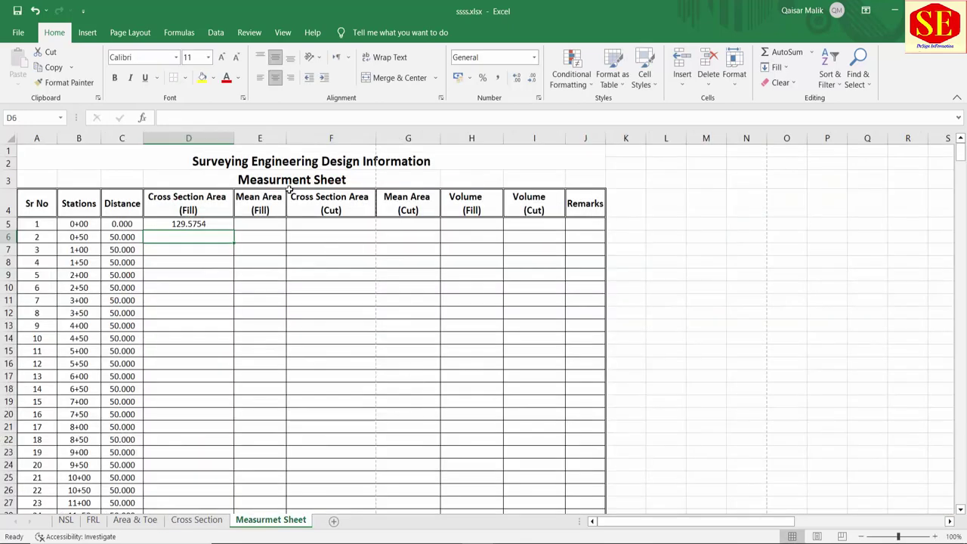
# Step: Enter 0 as the cut area for station 0+00 in F5
pyautogui.click(257, 231)
pyautogui.click(348, 226)
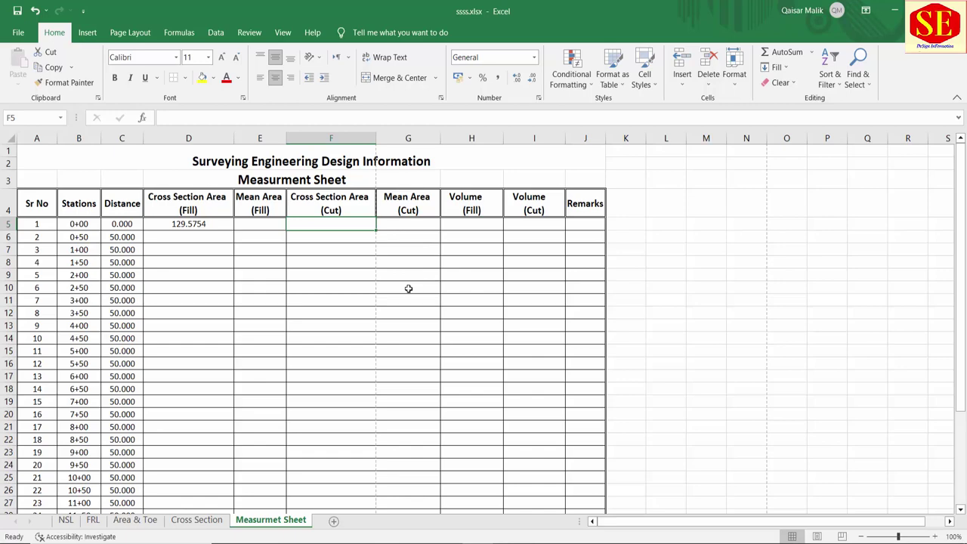
pyautogui.write('0')
pyautogui.press('Return')
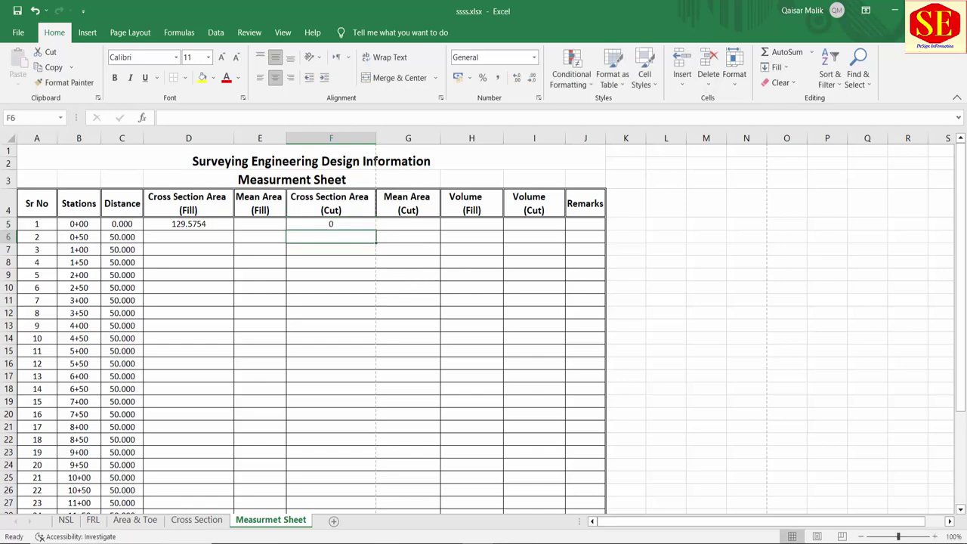
# Step: Verify station 0+00's fill and cut areas on the Cross Section sheet, then select D6
pyautogui.click(198, 520)
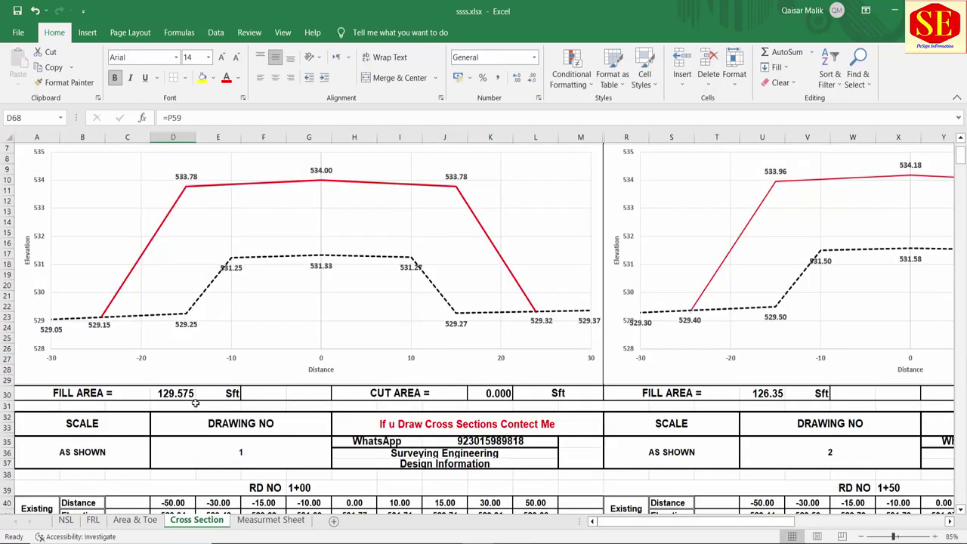
pyautogui.click(186, 391)
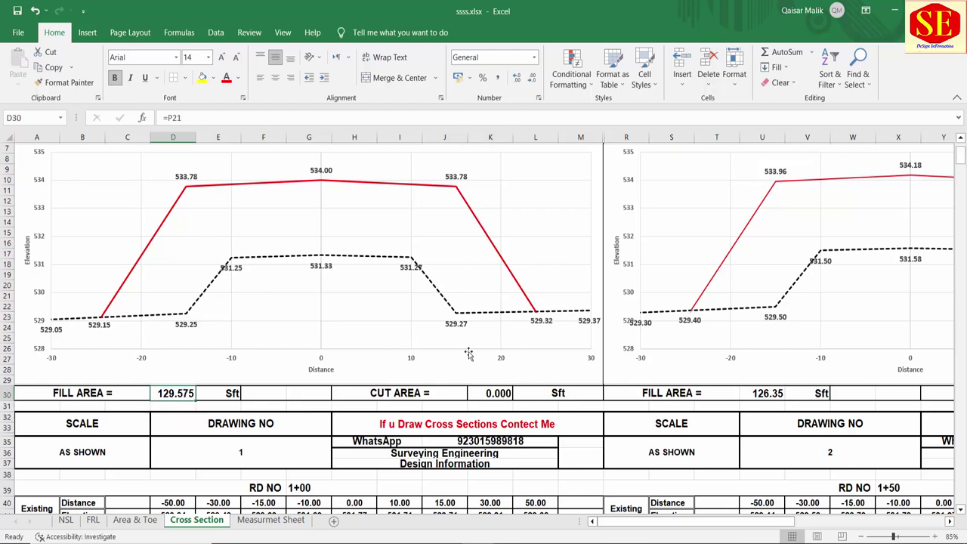
pyautogui.click(491, 393)
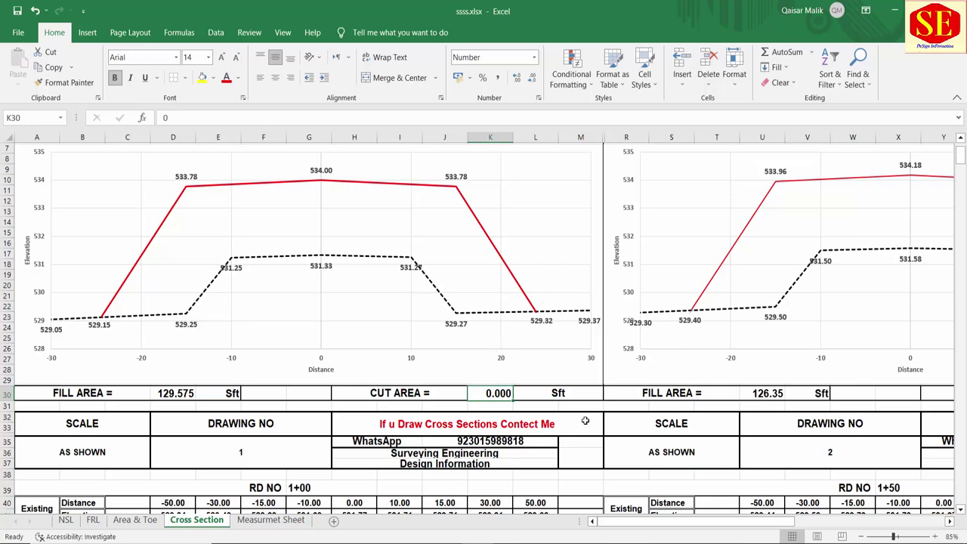
pyautogui.click(271, 519)
pyautogui.click(176, 238)
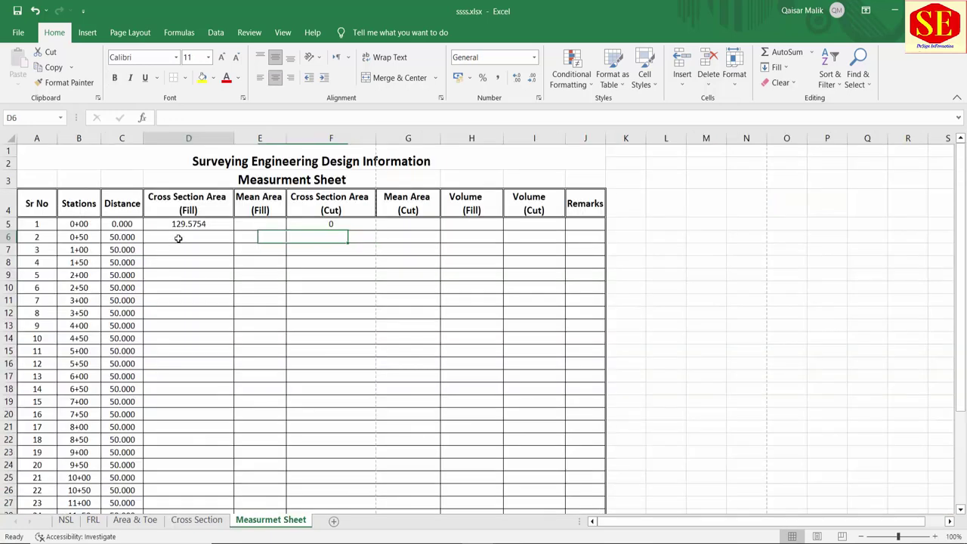
# Step: Link D6:D8 to the fill areas for 0+50, 1+00 and 1+50 (126.35, 126.009, 129.995)
pyautogui.write('=')
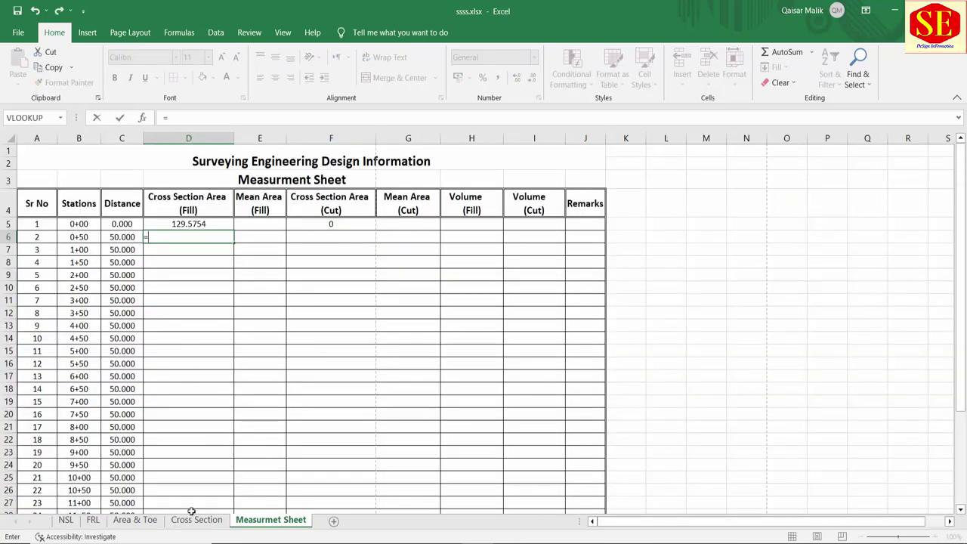
pyautogui.click(195, 519)
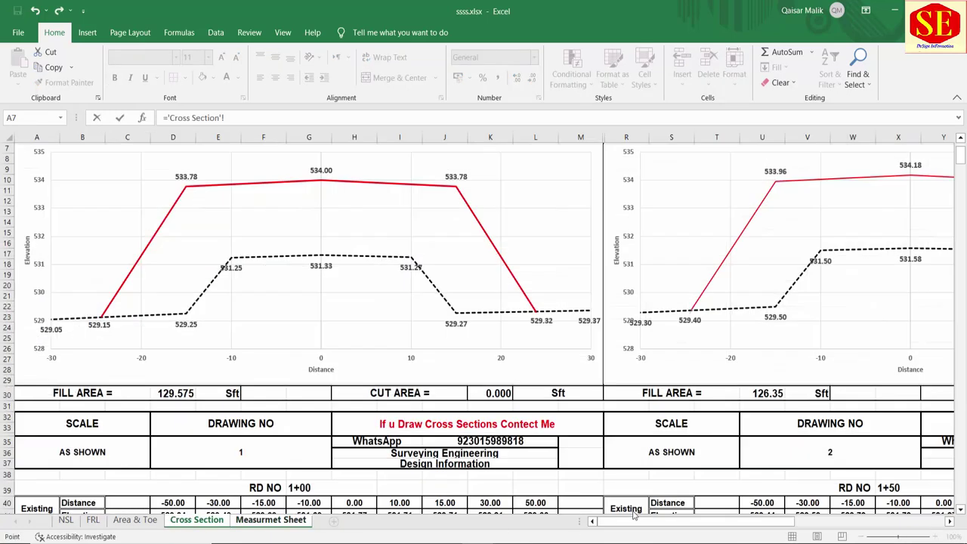
pyautogui.click(780, 394)
pyautogui.scroll(3, 922, 388)
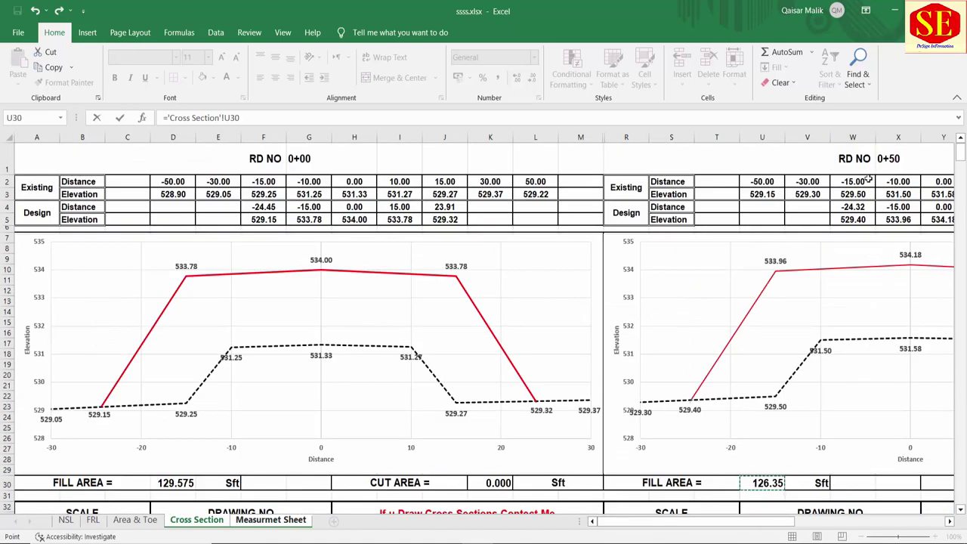
pyautogui.scroll(-4, 810, 277)
pyautogui.press('Return')
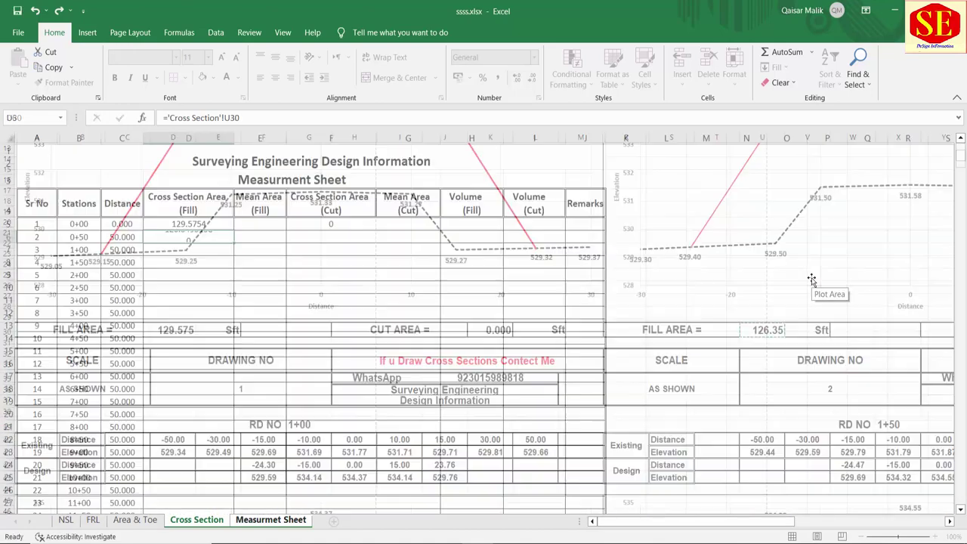
pyautogui.write('=')
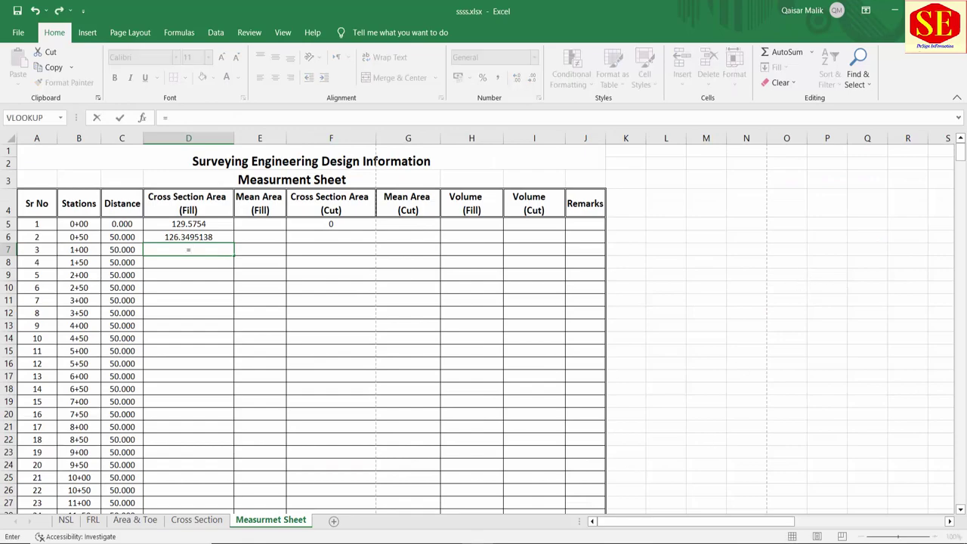
pyautogui.click(196, 520)
pyautogui.scroll(-4, 252, 295)
pyautogui.scroll(-5, 252, 294)
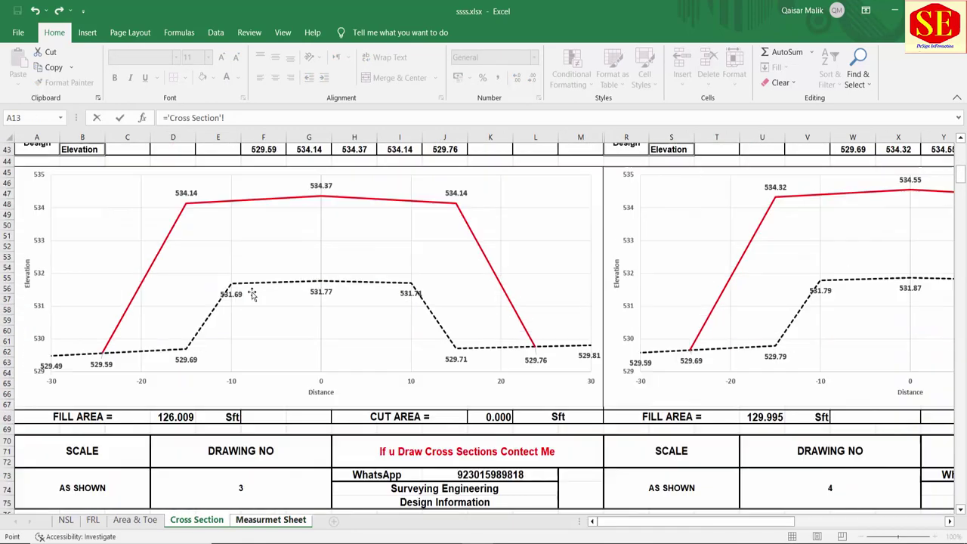
pyautogui.scroll(-2, 252, 294)
pyautogui.click(170, 351)
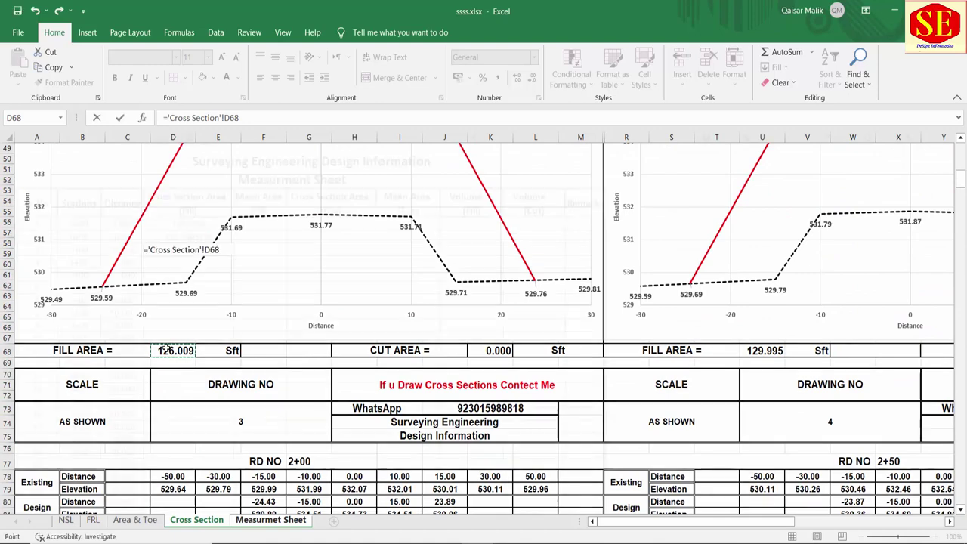
pyautogui.press('Return')
pyautogui.write('=')
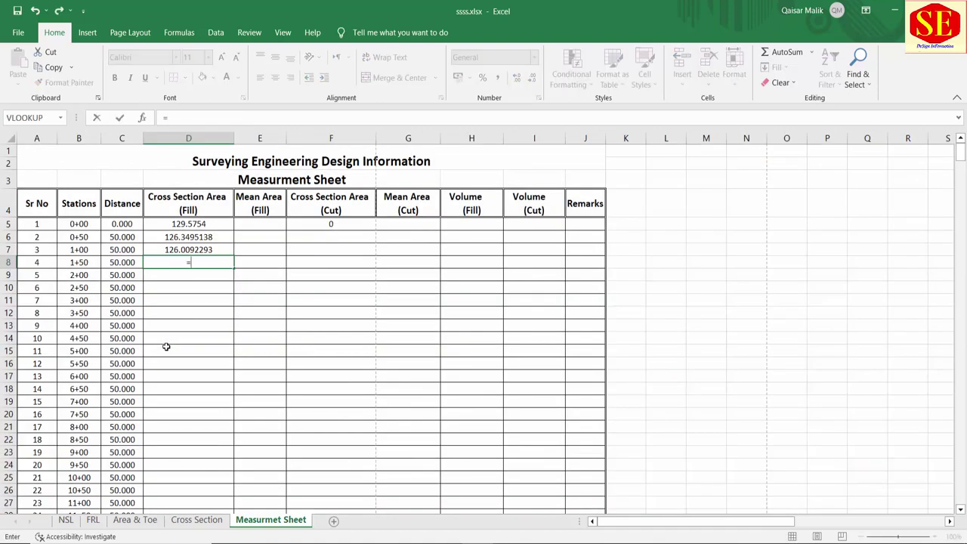
pyautogui.click(206, 520)
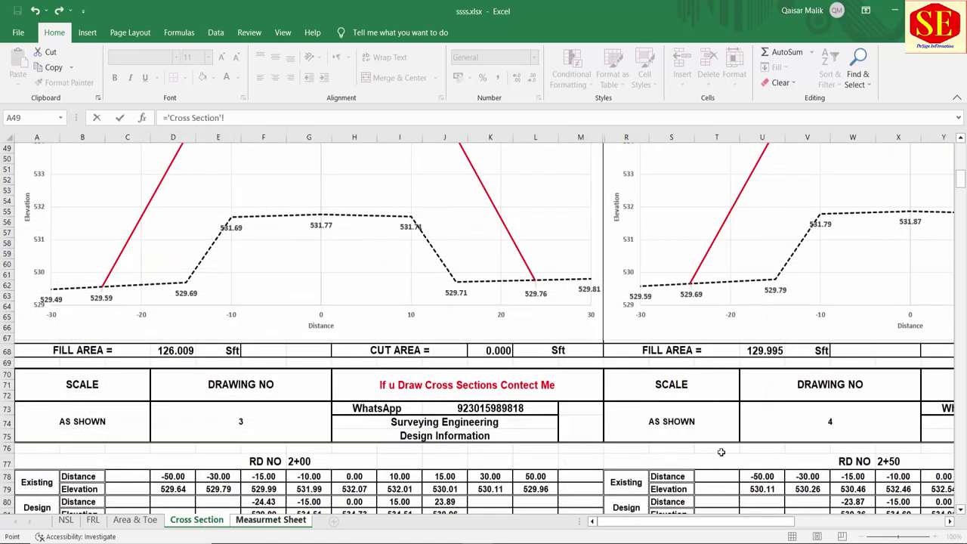
pyautogui.click(777, 353)
pyautogui.press('Return')
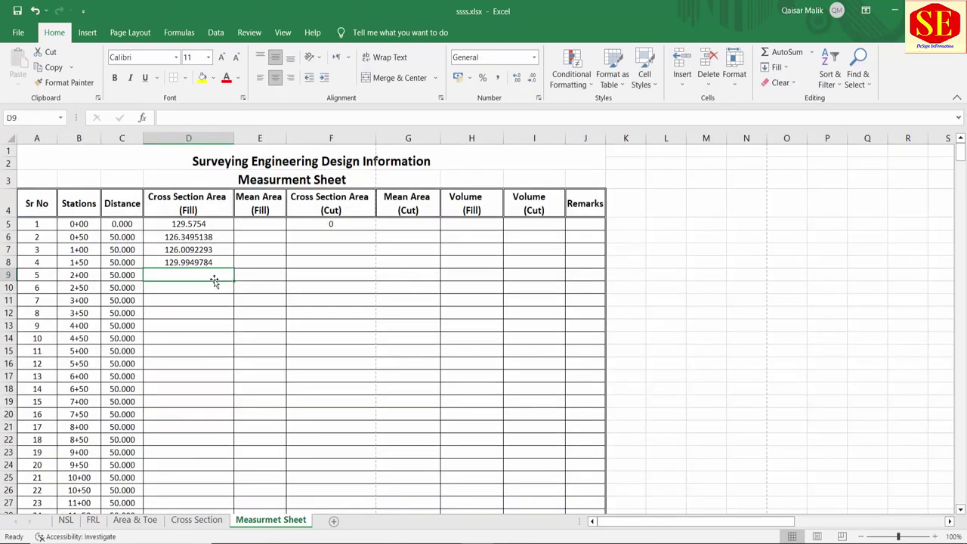
# Step: Link D9:D11 to the fill areas for 2+00, 2+50 and 3+00 (129.171, 115.739, 140.151)
pyautogui.write('=')
pyautogui.click(195, 519)
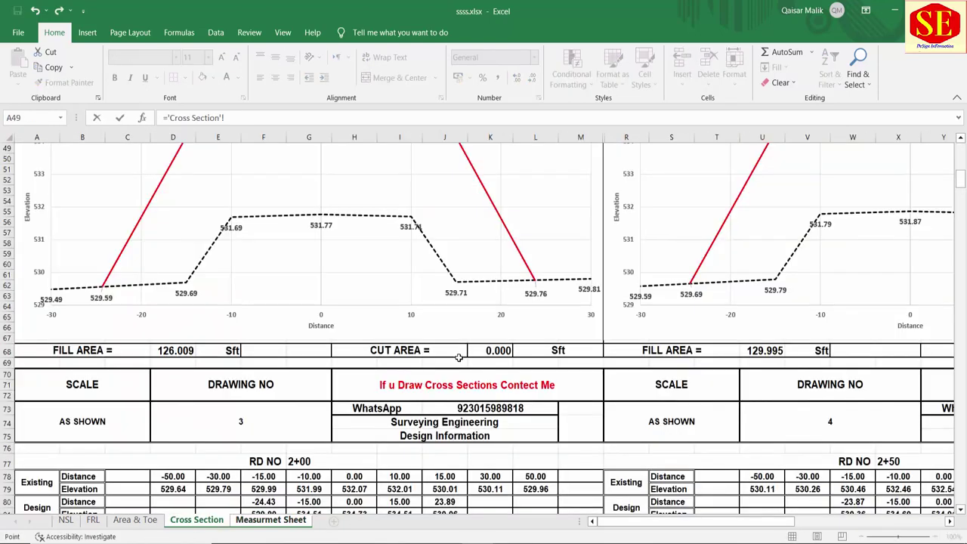
pyautogui.scroll(-4, 461, 353)
pyautogui.scroll(-3, 463, 352)
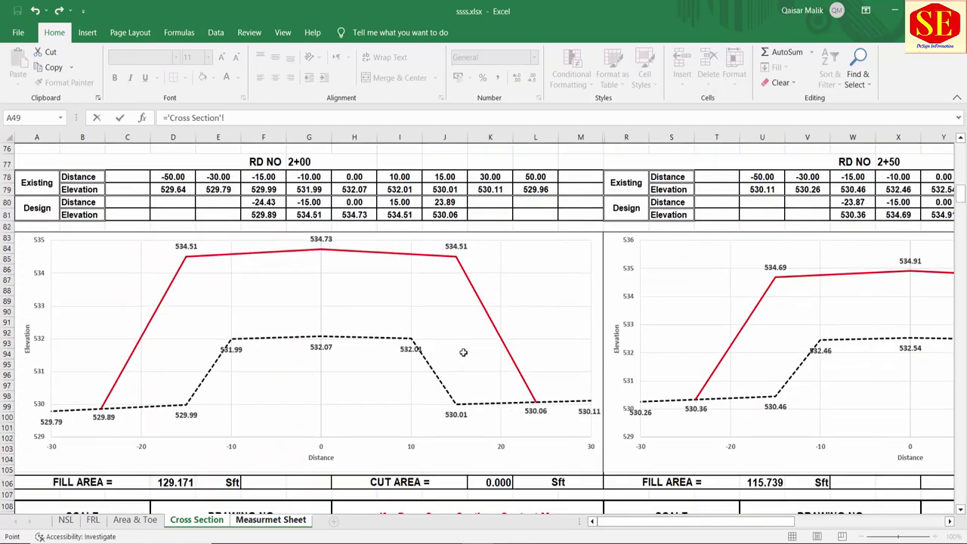
pyautogui.click(160, 481)
pyautogui.press('Return')
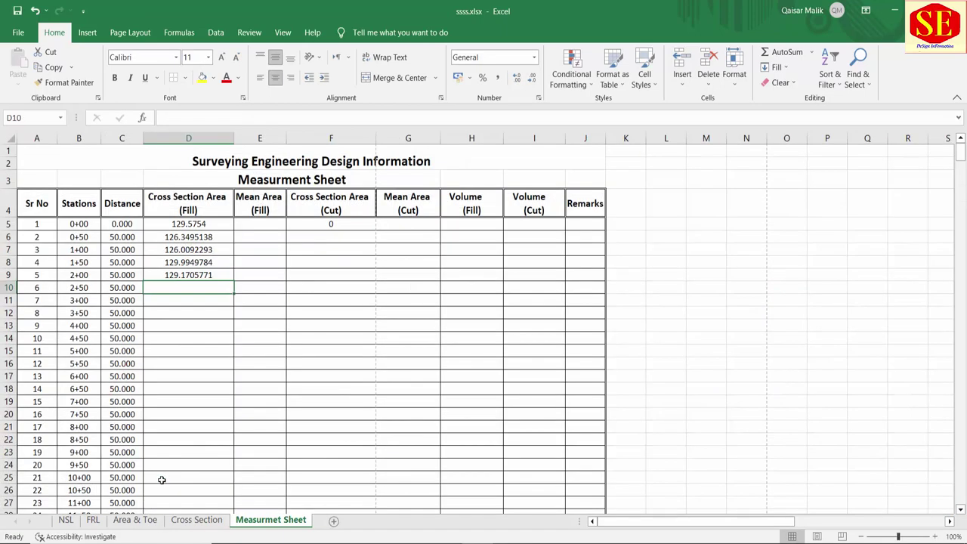
pyautogui.write('=')
pyautogui.click(197, 520)
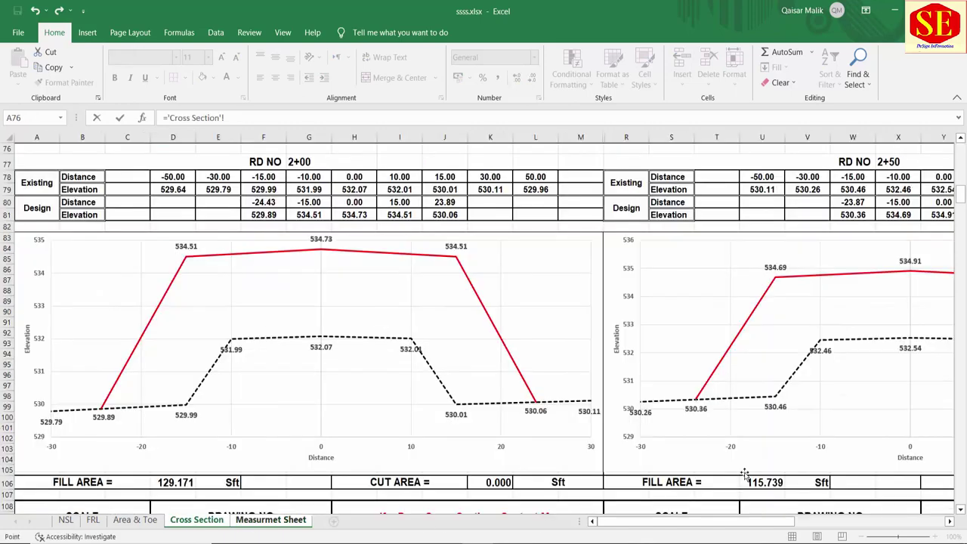
pyautogui.click(778, 481)
pyautogui.press('Return')
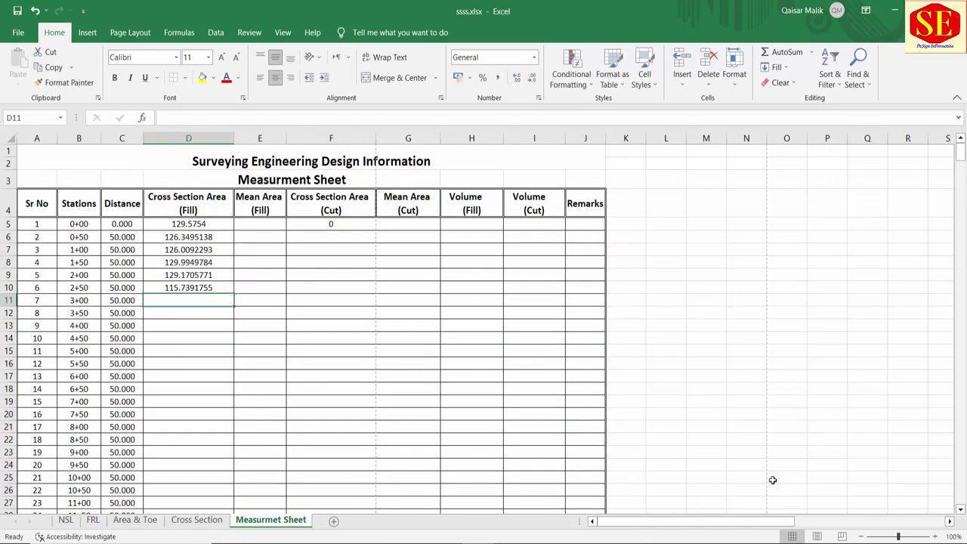
pyautogui.write('=')
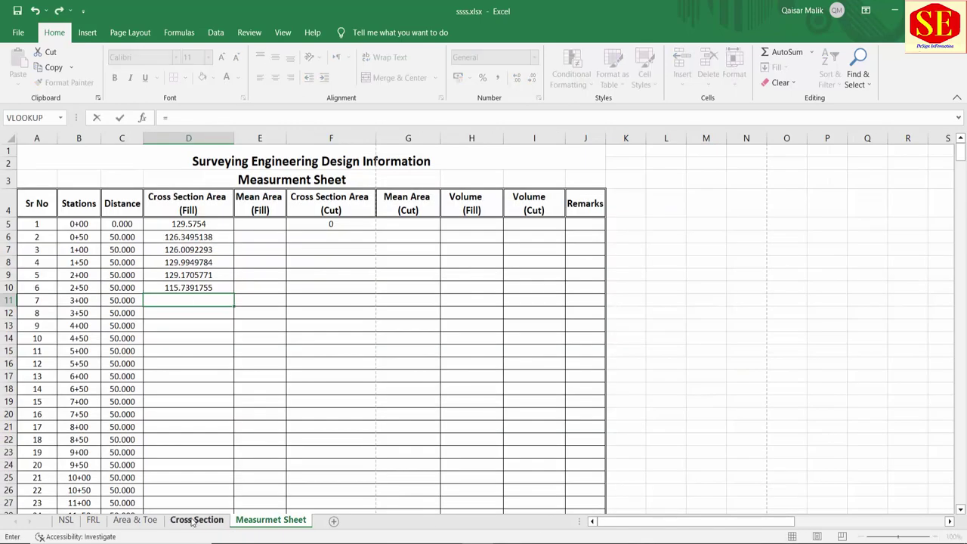
pyautogui.click(197, 520)
pyautogui.scroll(-5, 241, 293)
pyautogui.scroll(-2, 242, 293)
pyautogui.scroll(-6, 242, 293)
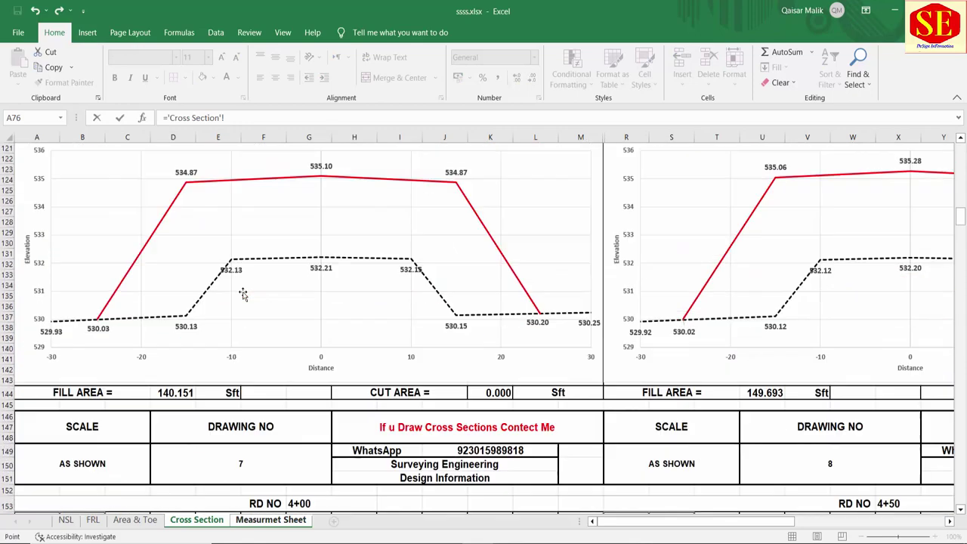
pyautogui.click(184, 392)
pyautogui.press('Return')
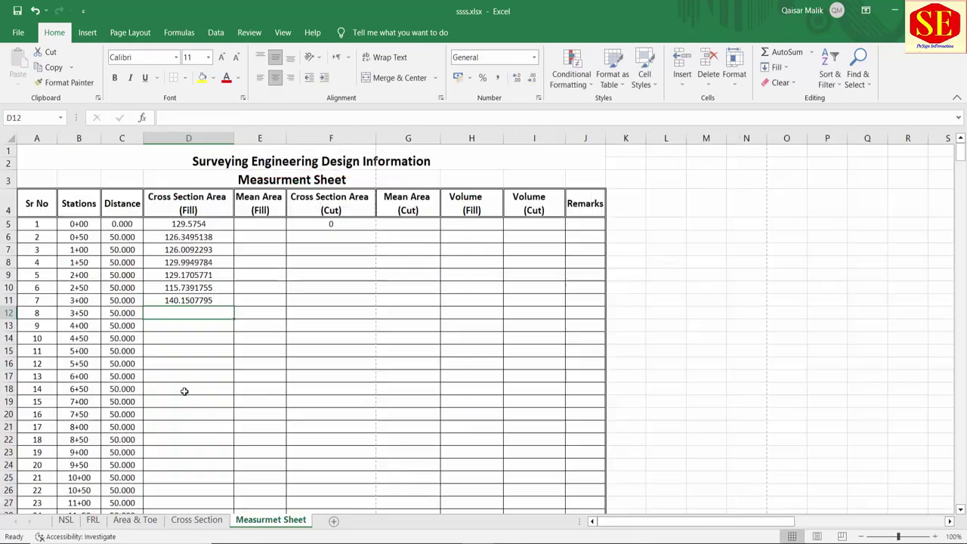
# Step: Link D12:D14 to the fill areas for 3+50, 4+00 and 4+50 (149.693, 156.857, 160.5436834)
pyautogui.write('=')
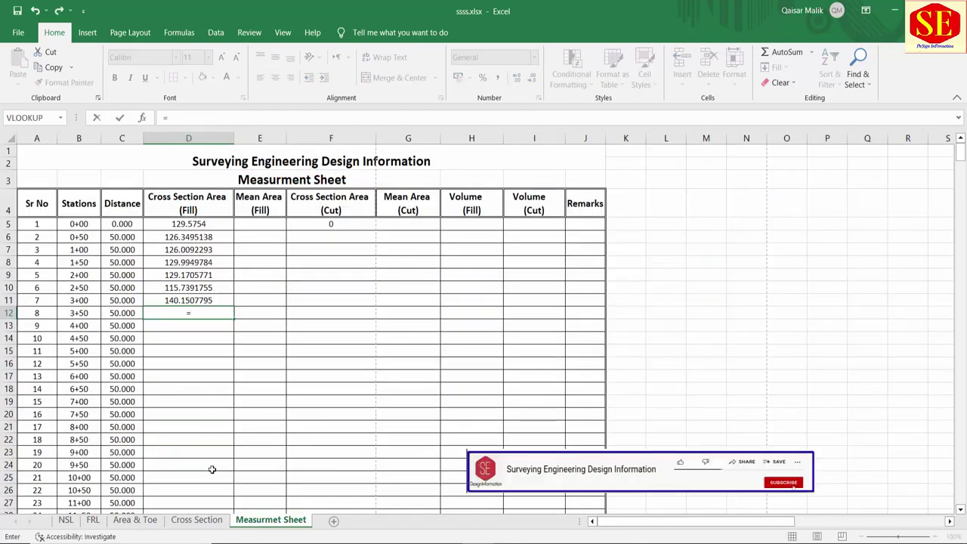
pyautogui.click(207, 521)
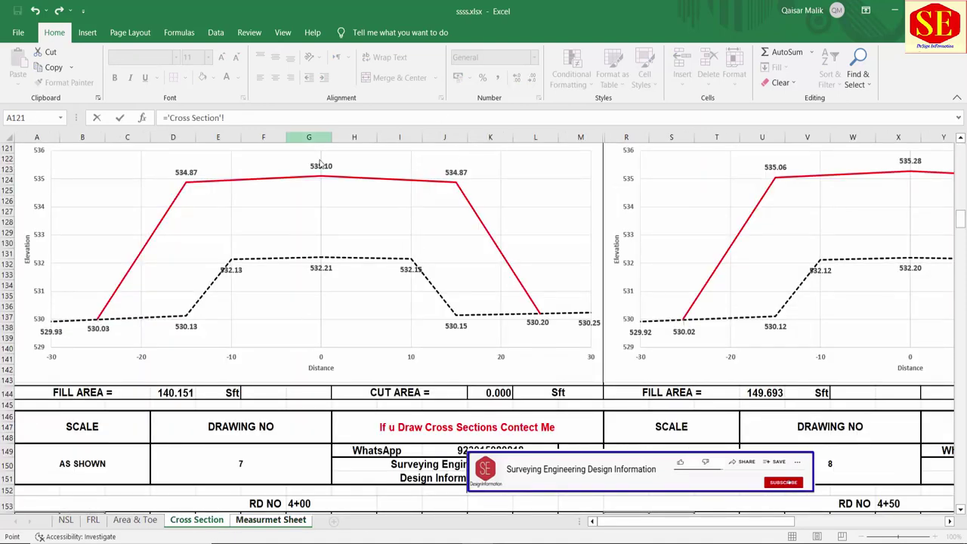
pyautogui.click(777, 387)
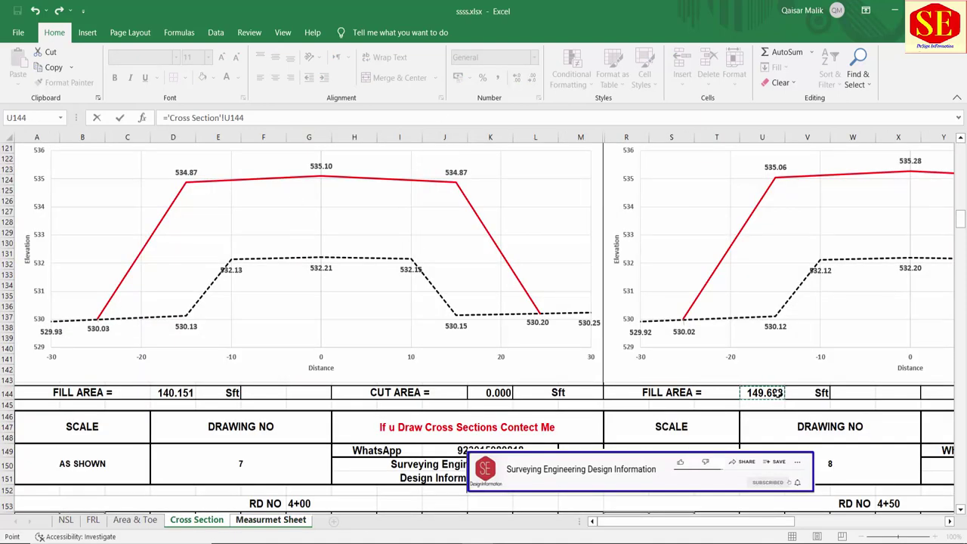
pyautogui.press('Return')
pyautogui.write('=')
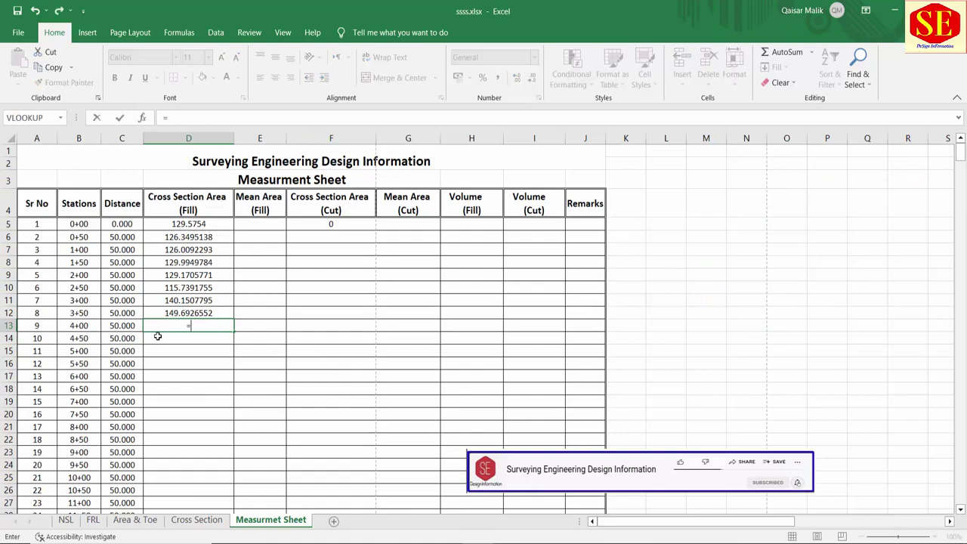
pyautogui.click(198, 520)
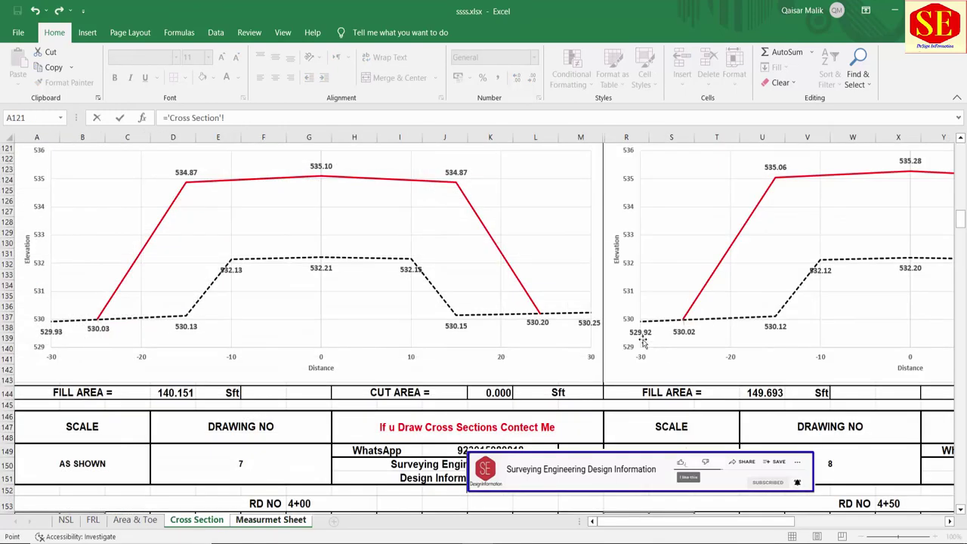
pyautogui.scroll(-1, 618, 326)
pyautogui.scroll(-4, 618, 326)
pyautogui.scroll(-4, 626, 324)
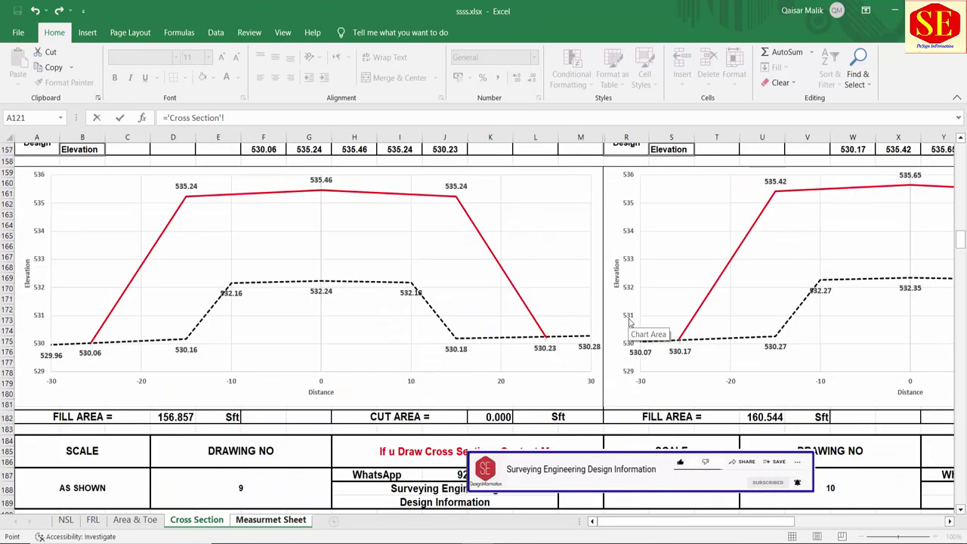
pyautogui.scroll(-3, 629, 321)
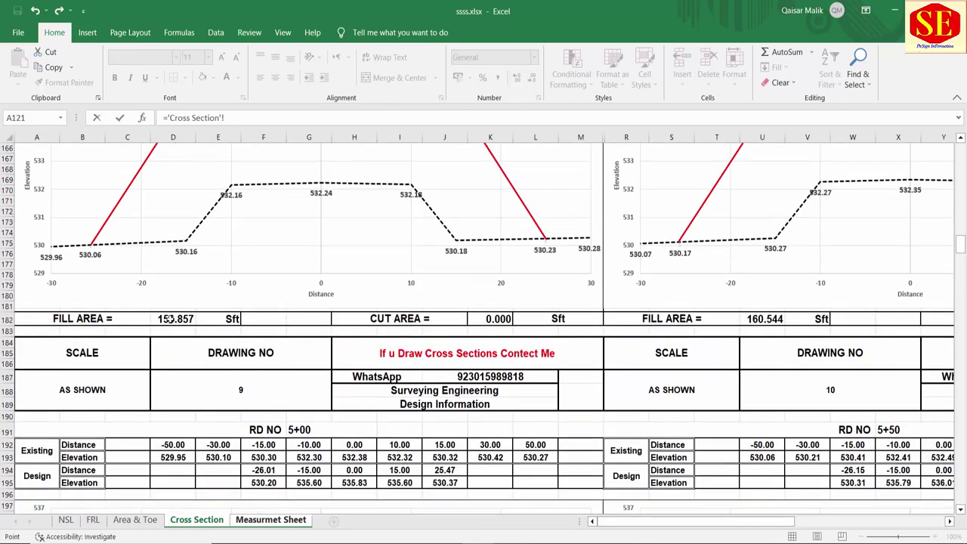
pyautogui.click(173, 318)
pyautogui.press('Return')
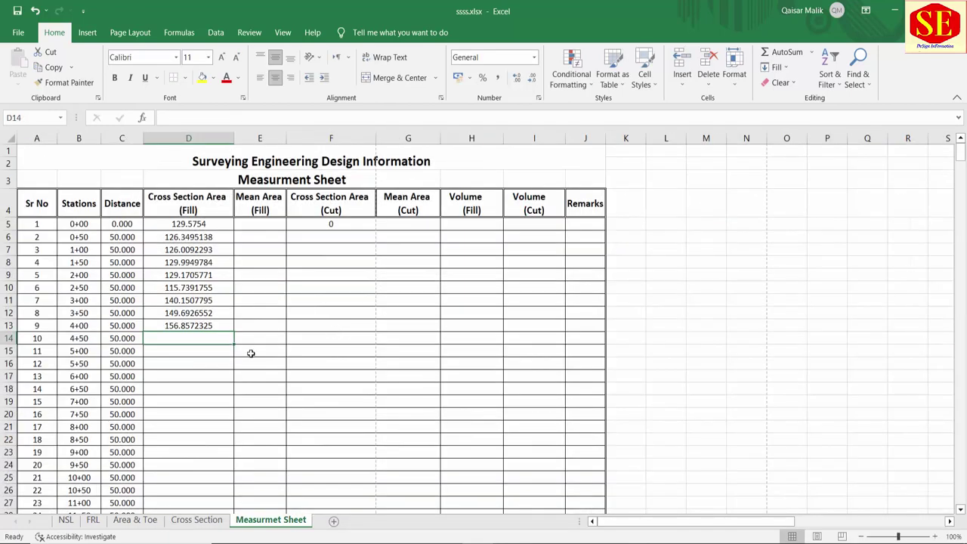
pyautogui.write('=')
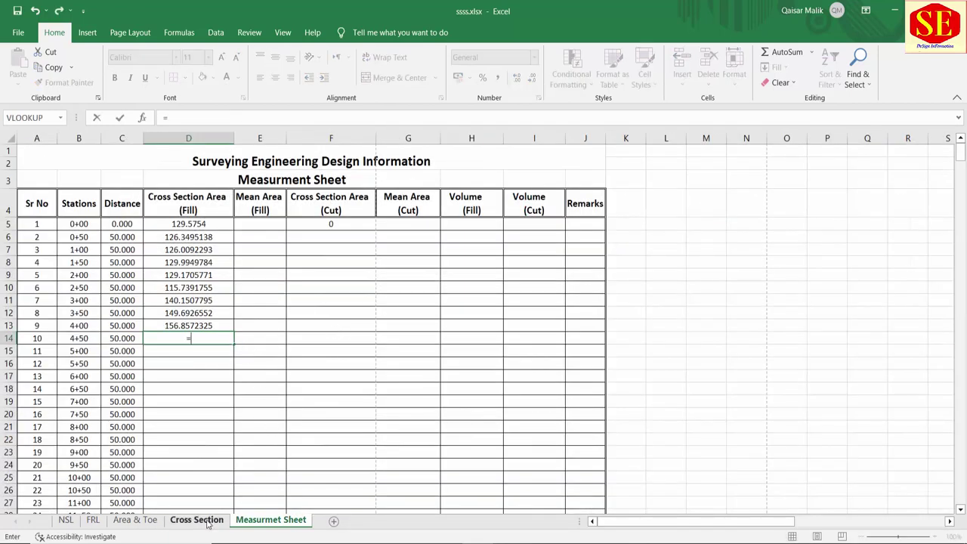
pyautogui.click(196, 520)
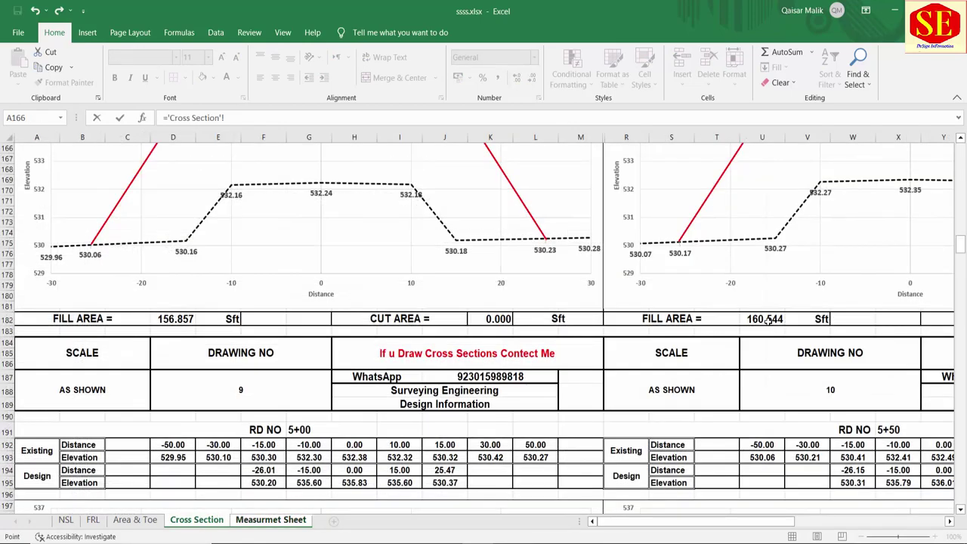
pyautogui.click(766, 319)
pyautogui.press('Return')
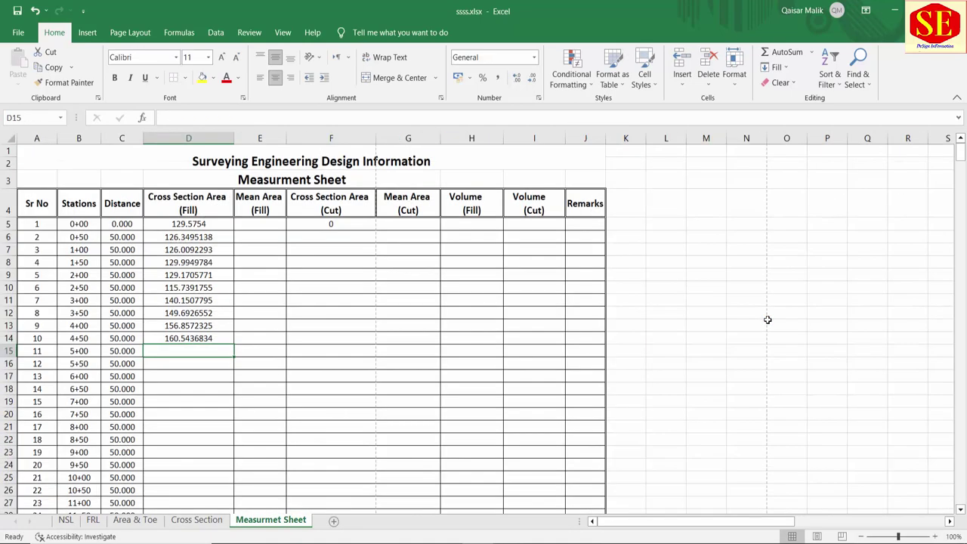
# Step: Link the fill areas for stations 5+00 (168.345) and 5+50 (172.097) from Cross Section
pyautogui.write('=')
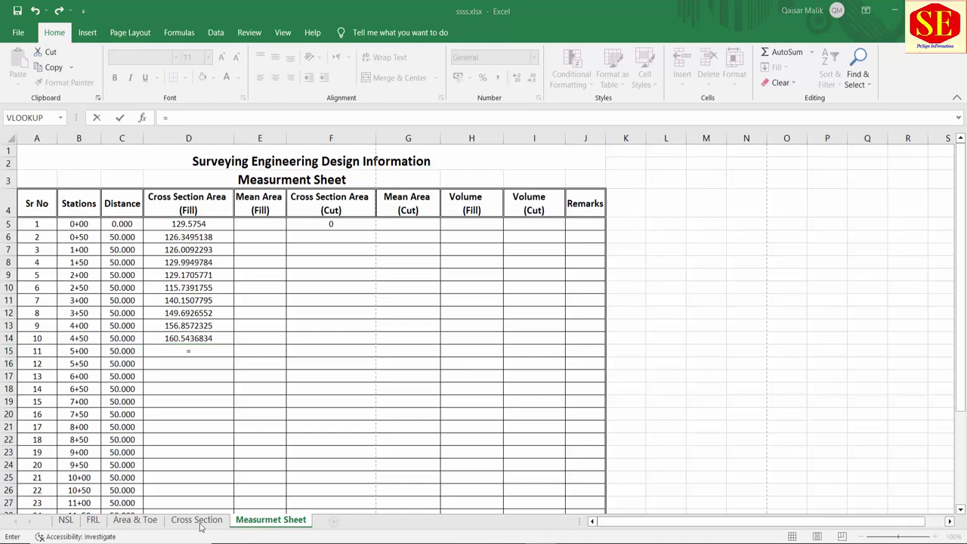
pyautogui.click(197, 519)
pyautogui.scroll(-3, 484, 325)
pyautogui.scroll(-3, 483, 324)
pyautogui.click(182, 340)
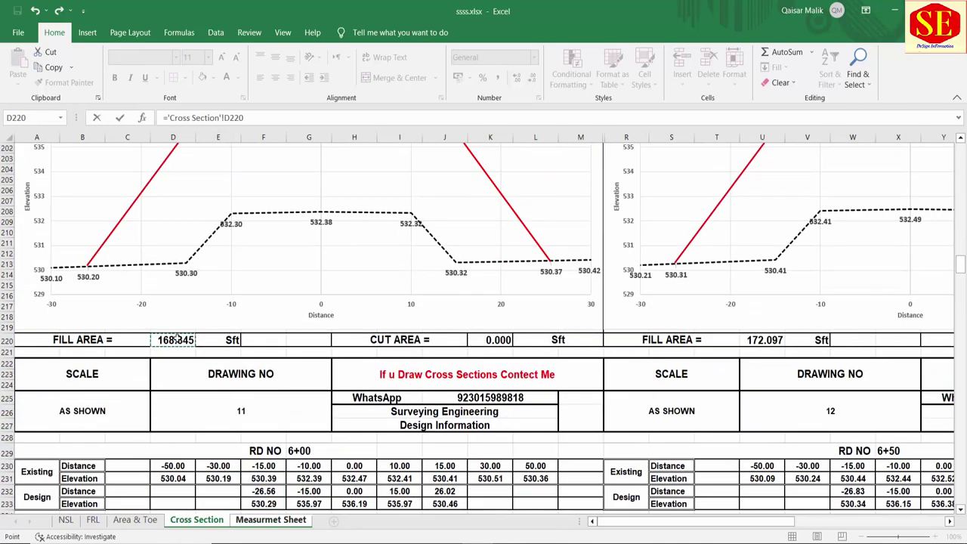
pyautogui.press('Return')
pyautogui.write('=')
pyautogui.click(196, 519)
pyautogui.click(765, 213)
pyautogui.press('Return')
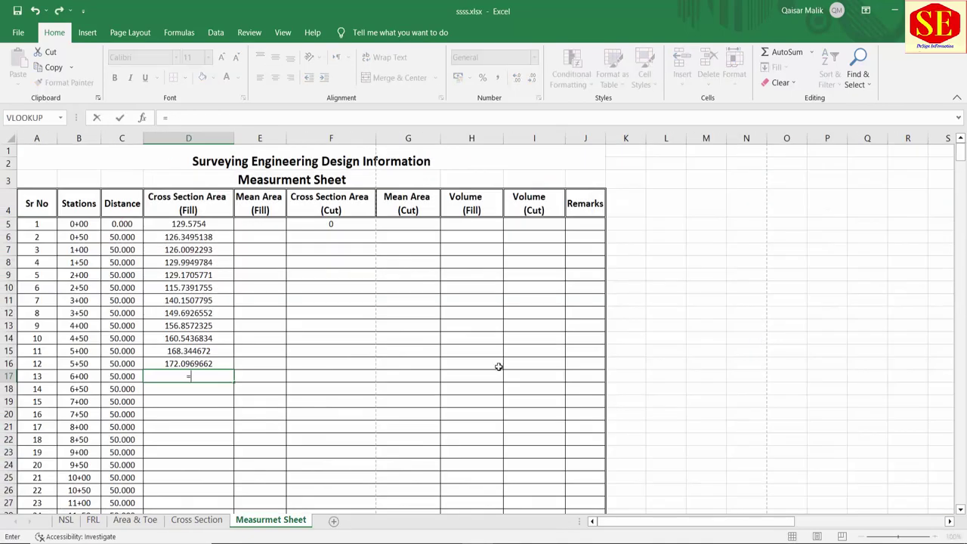
# Step: Link the fill areas for stations 6+00 (182.653) and 6+50 (189.656) from Cross Section
pyautogui.write('=')
pyautogui.click(196, 519)
pyautogui.scroll(-7, 358, 383)
pyautogui.click(175, 392)
pyautogui.press('Return')
pyautogui.write('=')
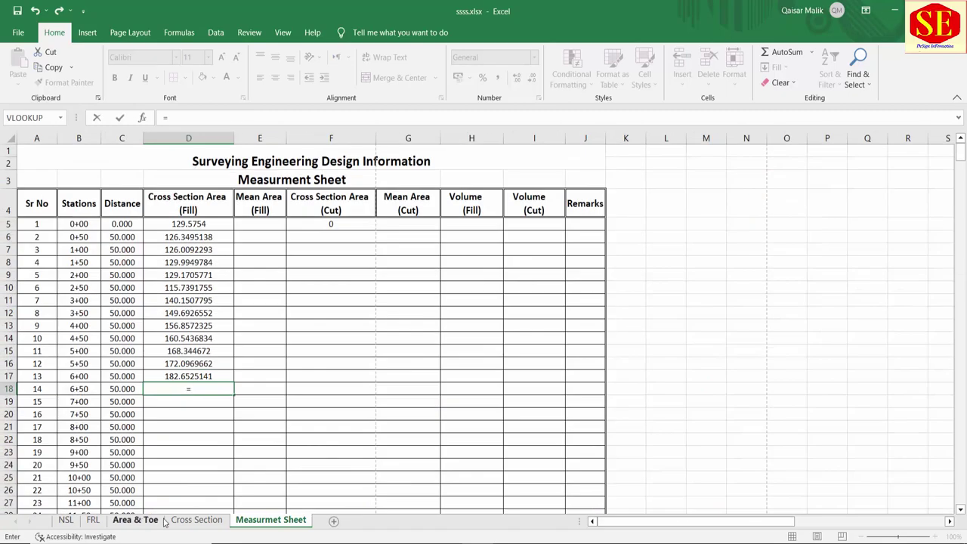
pyautogui.click(196, 519)
pyautogui.click(764, 392)
pyautogui.press('Return')
# Step: Link the fill areas for stations 7+00 (187.694) and 7+50 (188.375) from Cross Section
pyautogui.write('=')
pyautogui.click(197, 519)
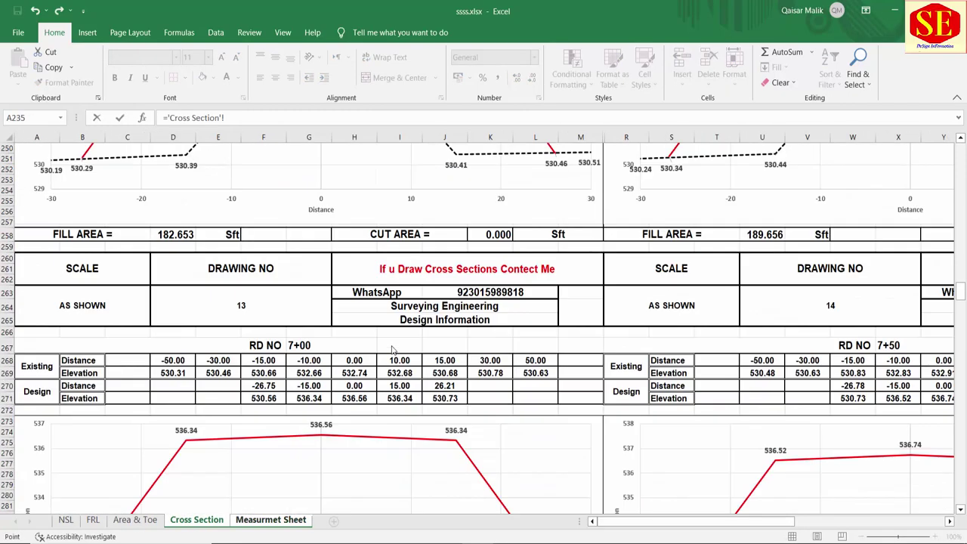
pyautogui.scroll(-11, 358, 340)
pyautogui.click(175, 455)
pyautogui.press('Return')
pyautogui.write('=')
pyautogui.click(196, 519)
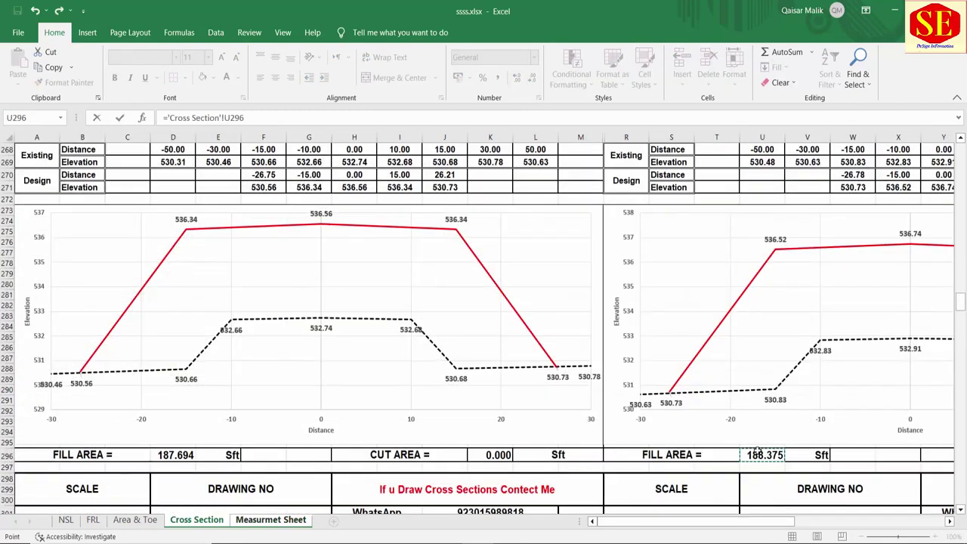
pyautogui.click(764, 454)
pyautogui.press('Return')
# Step: Link the fill areas for stations 8+00 (216.015) and 8+50 (197.494) from Cross Section
pyautogui.write('=')
pyautogui.click(196, 519)
pyautogui.scroll(-6, 339, 358)
pyautogui.scroll(-4, 339, 358)
pyautogui.click(175, 404)
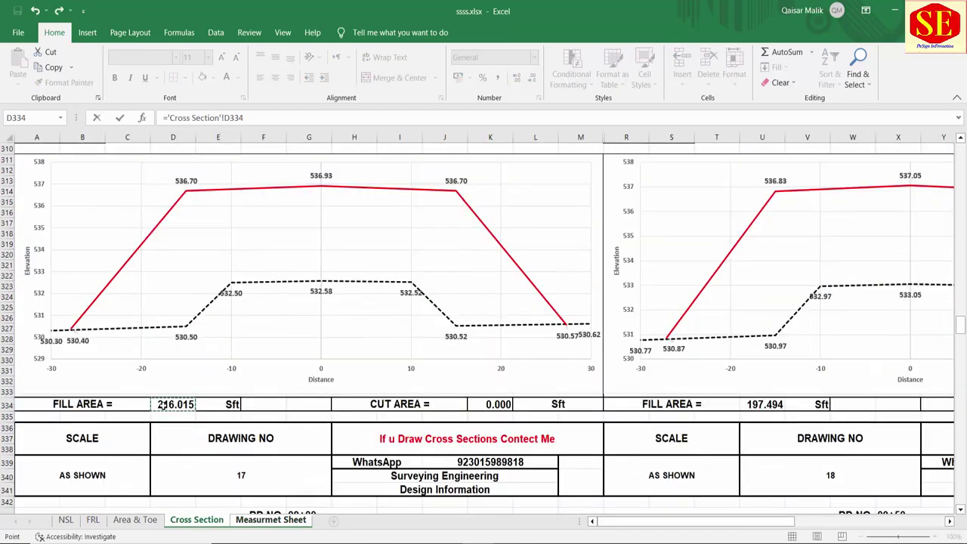
pyautogui.press('Return')
pyautogui.write('=')
pyautogui.click(196, 520)
pyautogui.click(764, 401)
pyautogui.press('Return')
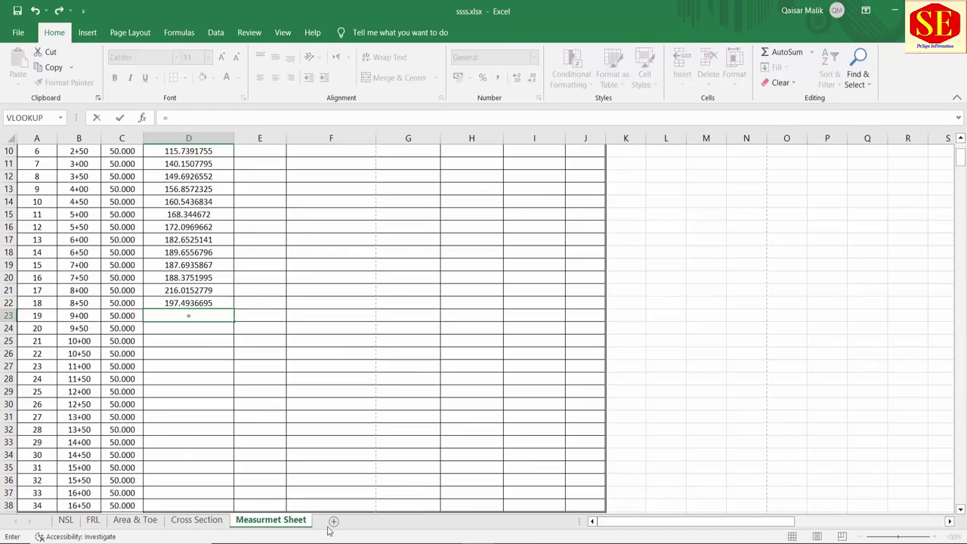
# Step: Link the fill areas for stations 9+00 (196.502) and 9+50 (258.408) from Cross Section
pyautogui.write('=')
pyautogui.click(196, 519)
pyautogui.scroll(-9, 412, 412)
pyautogui.click(175, 391)
pyautogui.press('Return')
pyautogui.write('=')
pyautogui.click(197, 519)
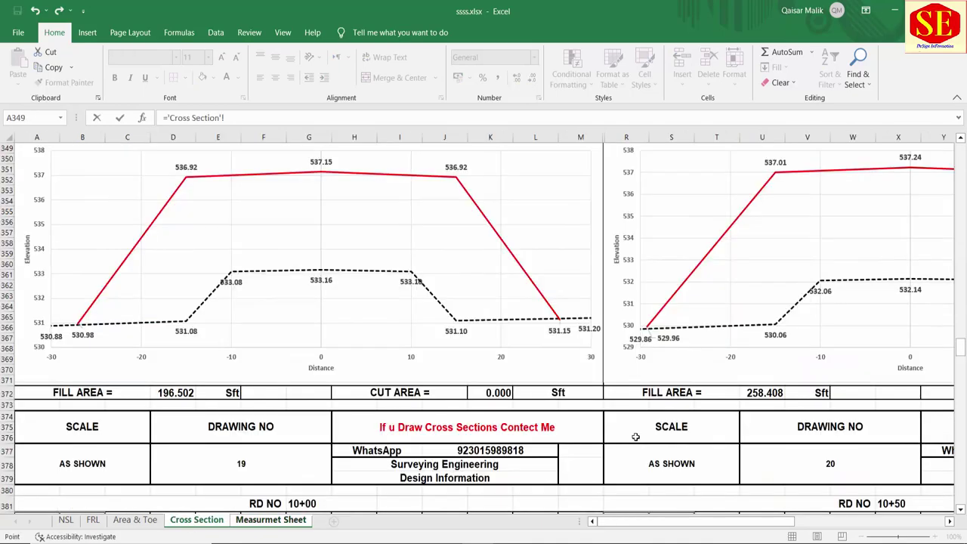
pyautogui.click(762, 392)
pyautogui.press('Return')
# Step: Link the fill areas for stations 10+00 (234.517) and 10+50 from Cross Section
pyautogui.write('=')
pyautogui.click(196, 519)
pyautogui.scroll(-8, 339, 358)
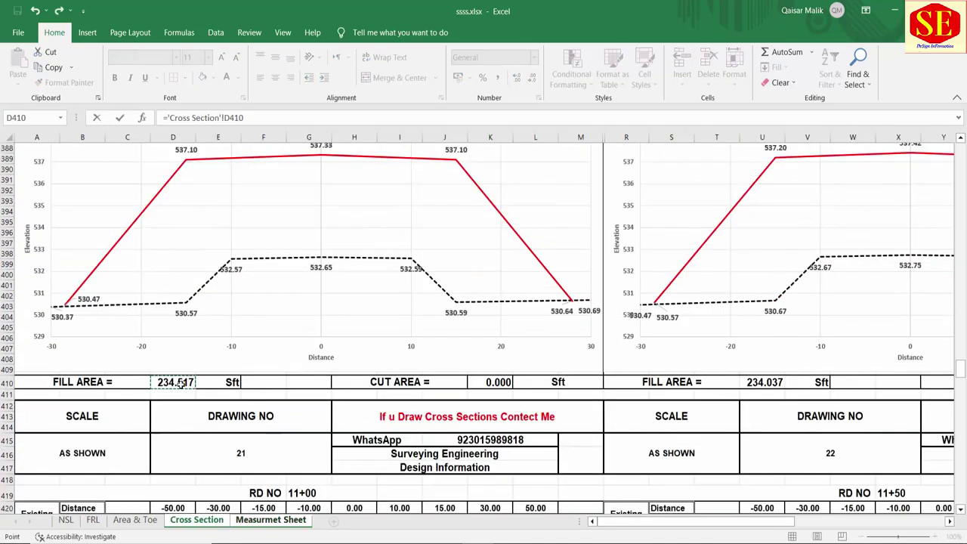
pyautogui.click(190, 375)
pyautogui.press('Return')
pyautogui.write('=')
pyautogui.click(197, 519)
pyautogui.press('Return')
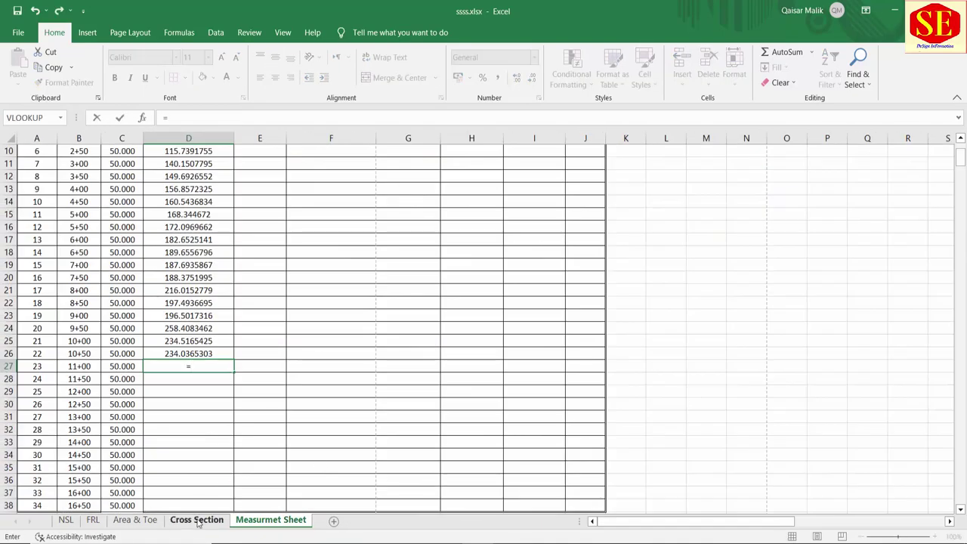
# Step: Link the fill areas for stations 11+00 and 11+50 (234.707) from Cross Section
pyautogui.write('=')
pyautogui.click(197, 519)
pyautogui.scroll(-9, 253, 370)
pyautogui.press('Return')
pyautogui.write('=')
pyautogui.click(196, 520)
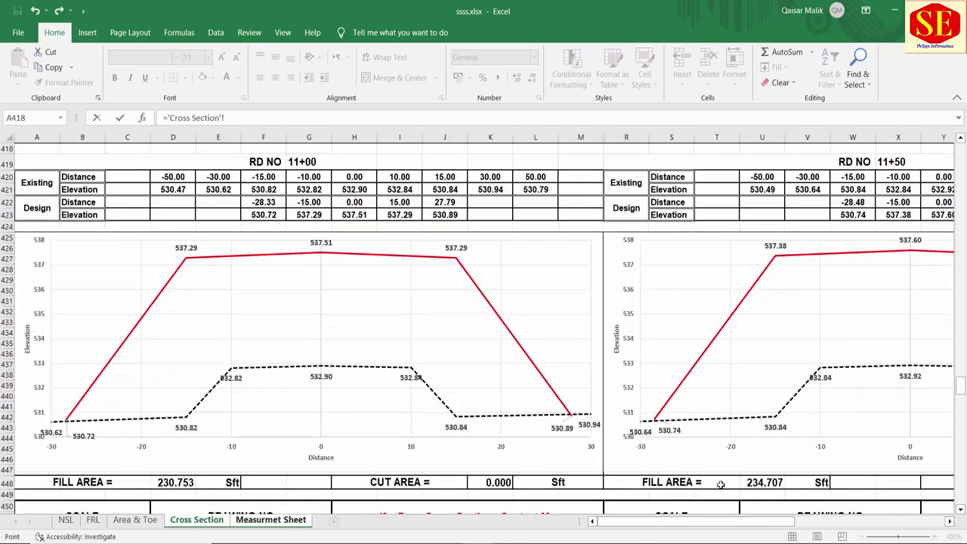
pyautogui.click(764, 482)
pyautogui.press('Return')
# Step: Link the fill areas for stations 12+00 (234.846) and 12+50 (234.174) from Cross Section
pyautogui.write('=')
pyautogui.click(197, 519)
pyautogui.scroll(-10, 378, 317)
pyautogui.click(176, 392)
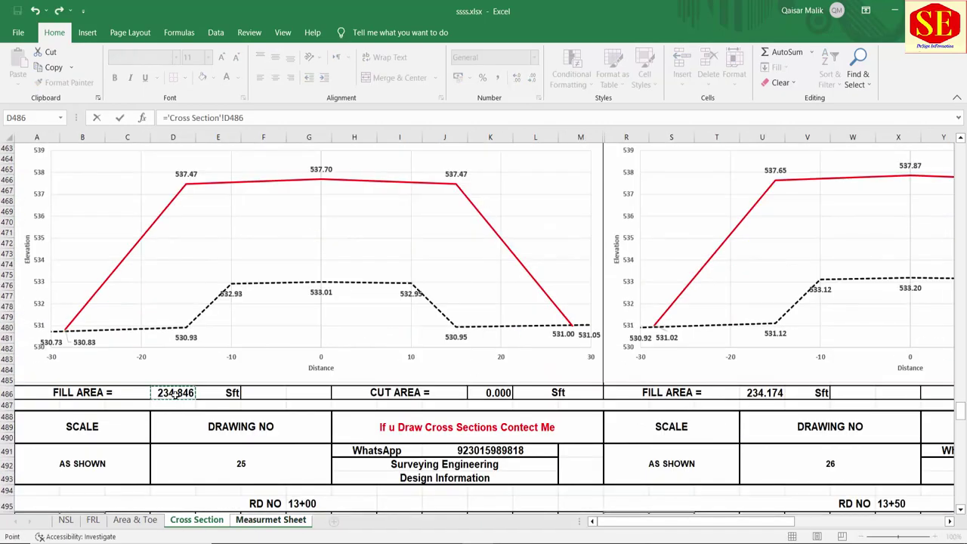
pyautogui.press('Return')
pyautogui.write('=')
pyautogui.click(197, 519)
pyautogui.click(763, 392)
pyautogui.press('Return')
# Step: Link the fill areas for stations 13+00 and 13+50 from the Cross Section sheet
pyautogui.write('=')
pyautogui.click(197, 519)
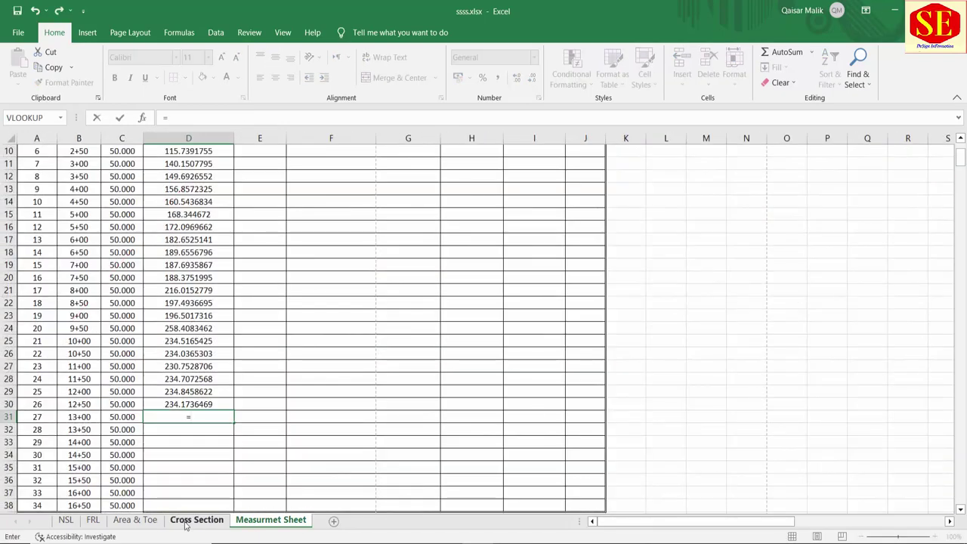
pyautogui.scroll(-5, 302, 339)
pyautogui.scroll(-6, 154, 468)
pyautogui.click(175, 454)
pyautogui.press('Return')
pyautogui.write('=')
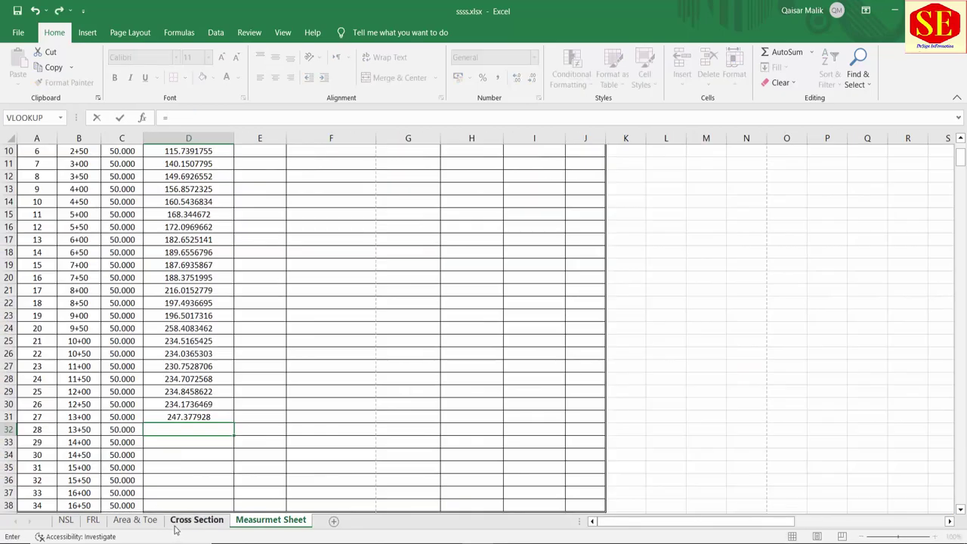
pyautogui.click(196, 520)
pyautogui.click(764, 454)
pyautogui.press('Return')
# Step: Link the fill areas for stations 14+00 (248.285) and 14+50 (189.506) from Cross Section
pyautogui.write('=')
pyautogui.click(196, 519)
pyautogui.scroll(-5, 377, 339)
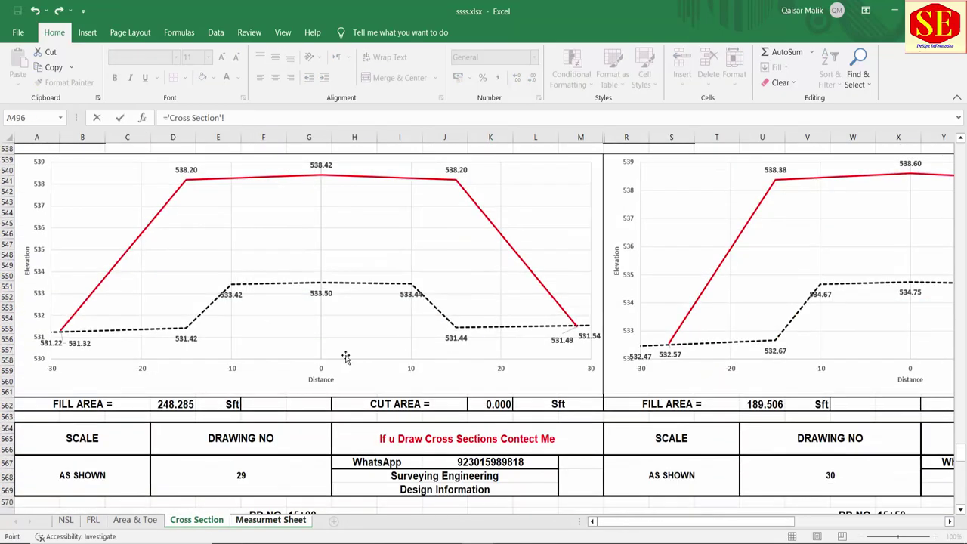
pyautogui.click(175, 399)
pyautogui.press('Return')
pyautogui.write('=')
pyautogui.click(197, 519)
pyautogui.click(764, 400)
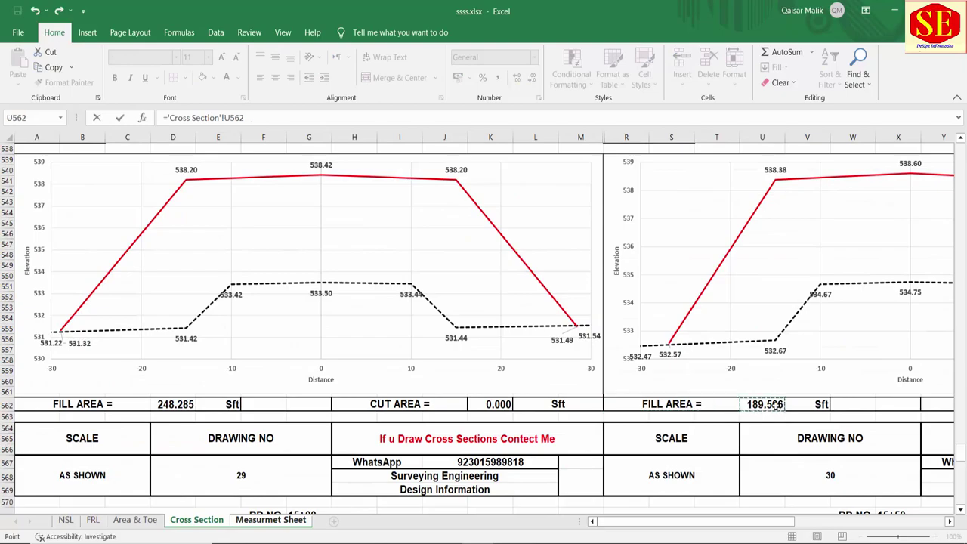
pyautogui.press('Return')
# Step: Link the fill areas for stations 15+00 (175.508) and 15+50 (184.276) from Cross Section
pyautogui.write('=')
pyautogui.click(196, 520)
pyautogui.scroll(-2, 378, 340)
pyautogui.click(175, 429)
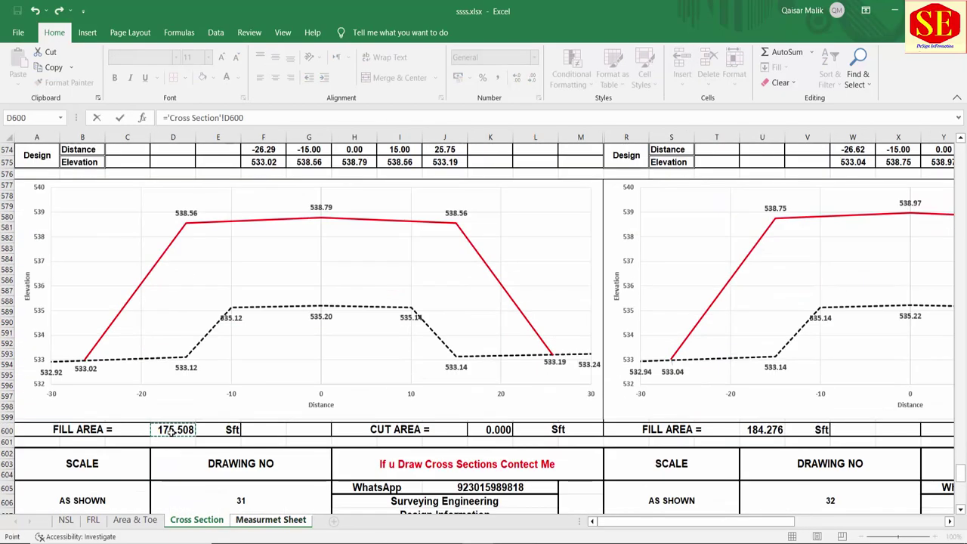
pyautogui.press('Return')
pyautogui.write('=')
pyautogui.click(196, 519)
pyautogui.click(765, 429)
pyautogui.press('Return')
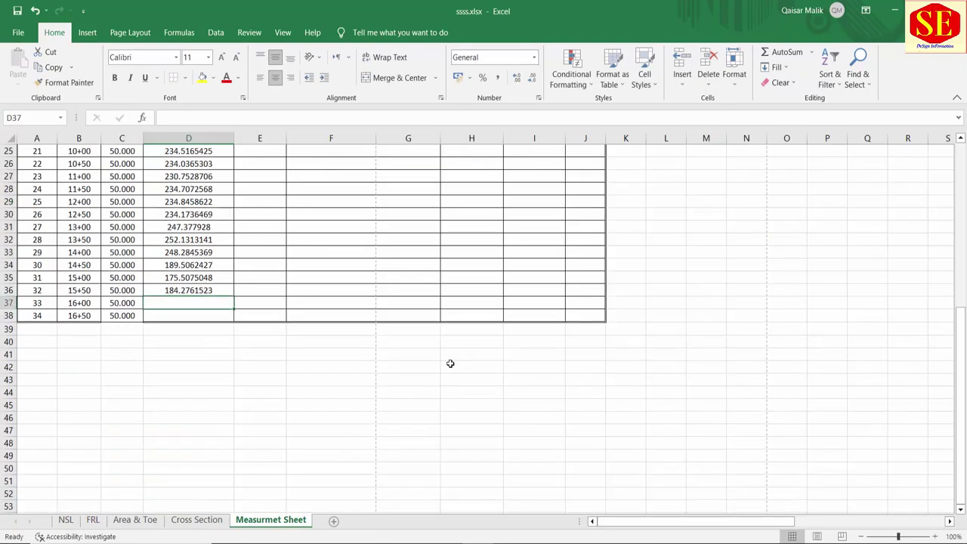
# Step: Link the fill areas for stations 16+00 (178.933) and 16+50 (164.128) from Cross Section
pyautogui.write('=')
pyautogui.click(198, 520)
pyautogui.scroll(-5, 373, 320)
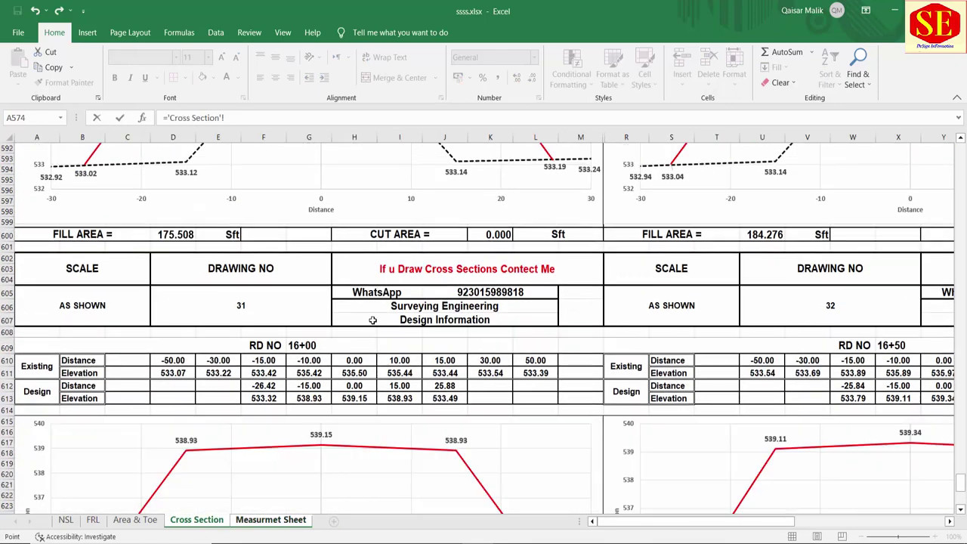
pyautogui.scroll(-3, 299, 297)
pyautogui.scroll(-4, 316, 291)
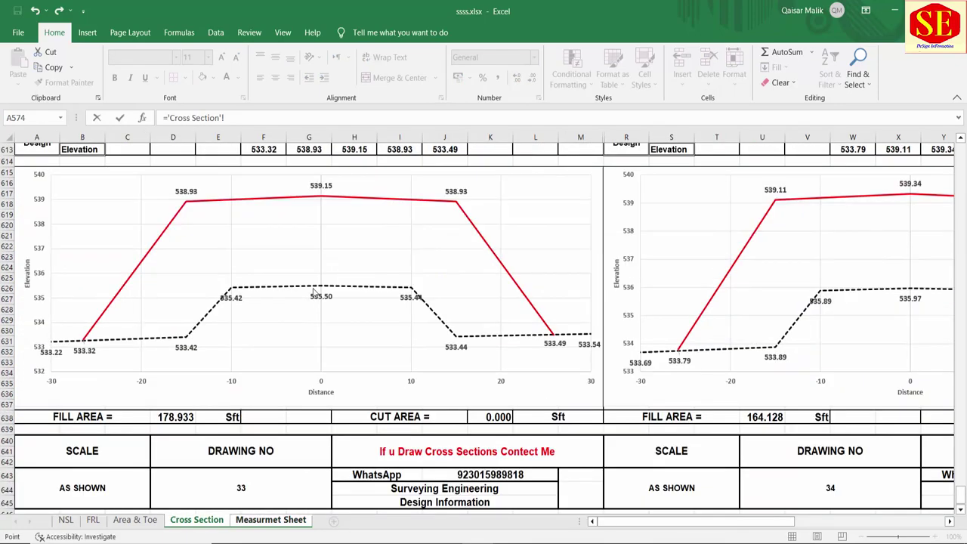
pyautogui.click(185, 416)
pyautogui.press('Return')
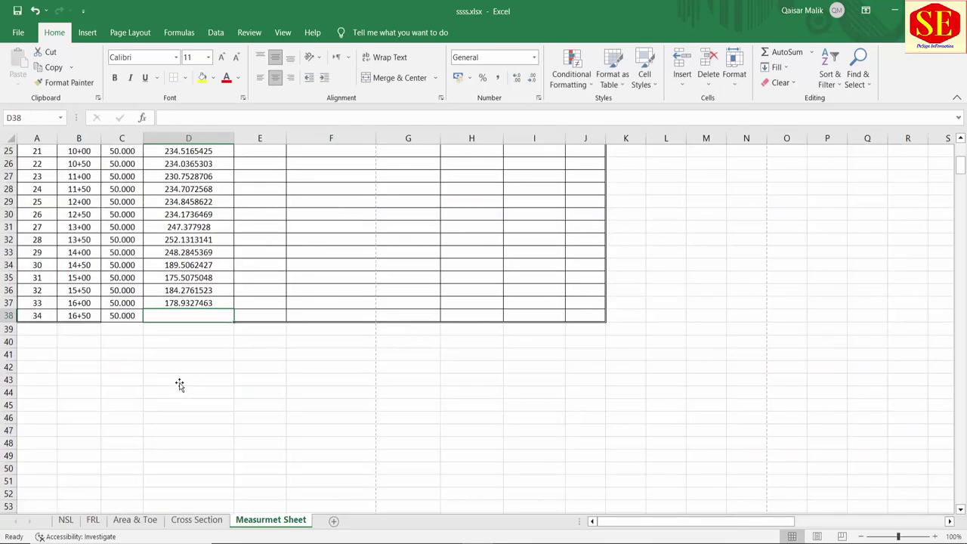
pyautogui.write('=')
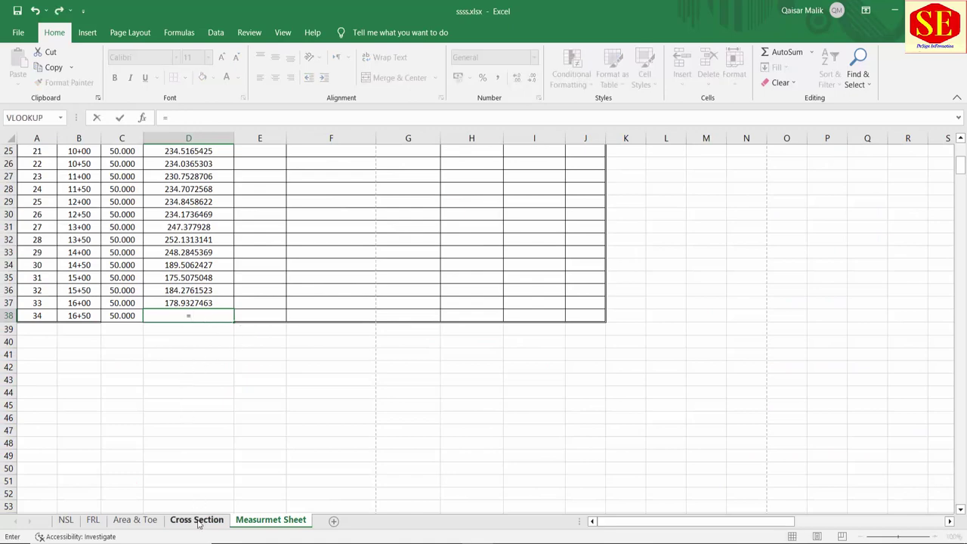
pyautogui.click(198, 519)
pyautogui.click(771, 418)
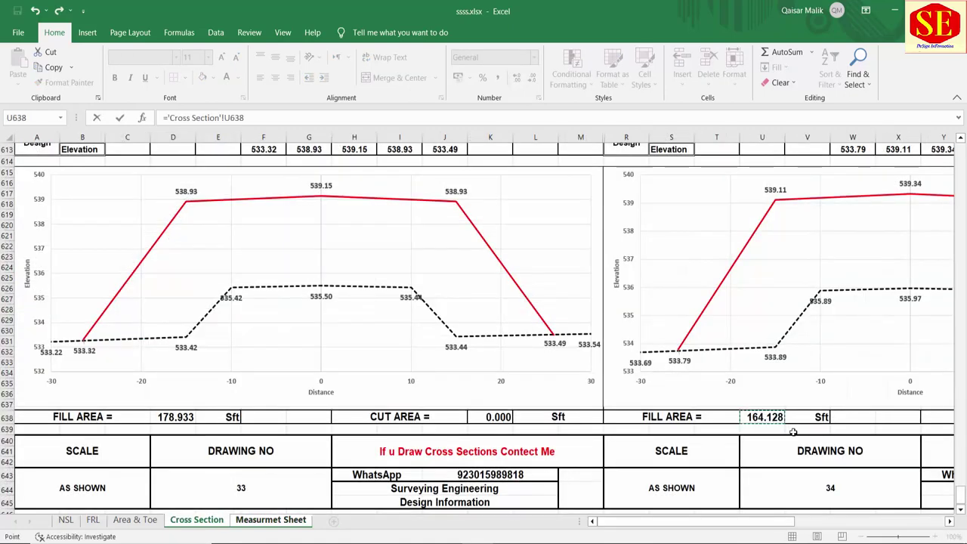
pyautogui.press('Return')
# Step: Inspect the link formulas in D5 and D6, with D6 showing ='Cross Section'!U30
pyautogui.scroll(6, 299, 326)
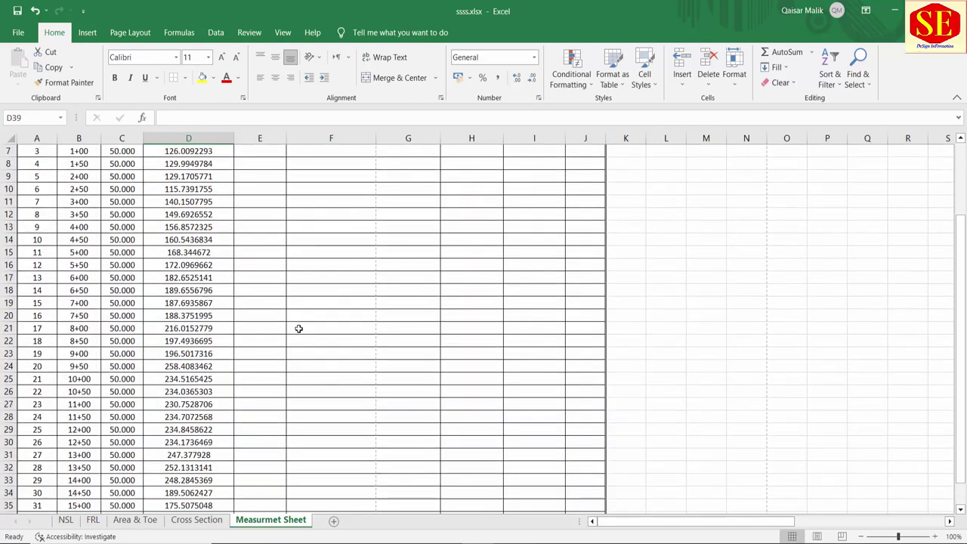
pyautogui.scroll(3, 299, 327)
pyautogui.click(189, 224)
pyautogui.doubleClick(191, 224)
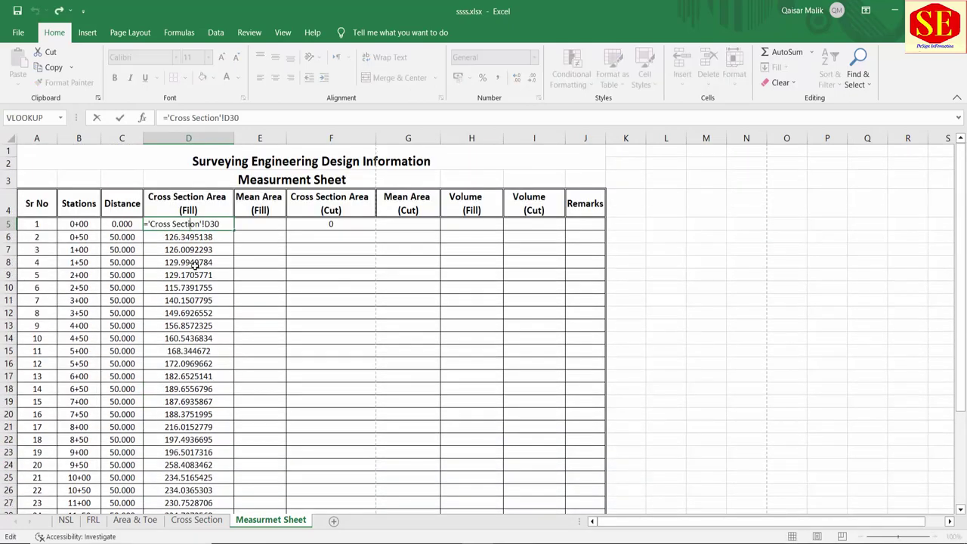
pyautogui.press('Return')
pyautogui.doubleClick(189, 237)
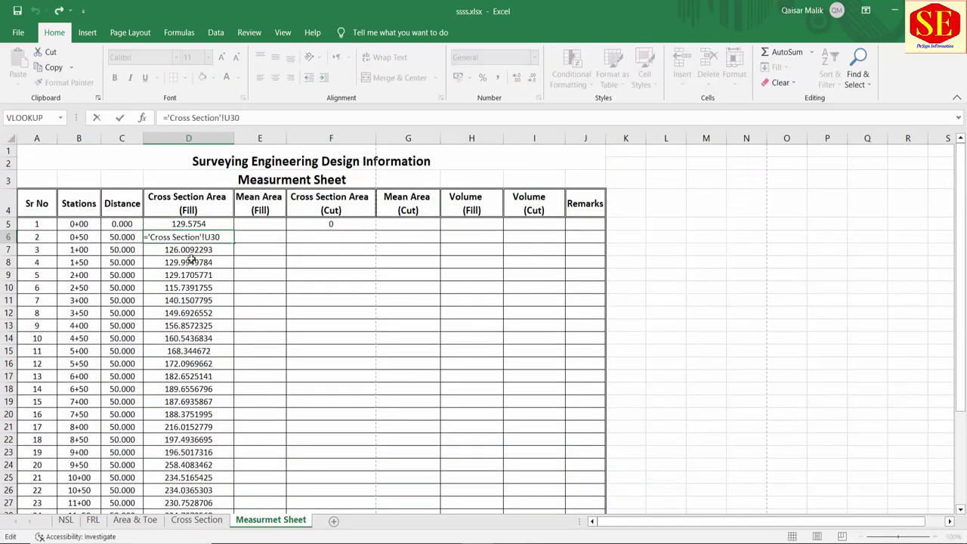
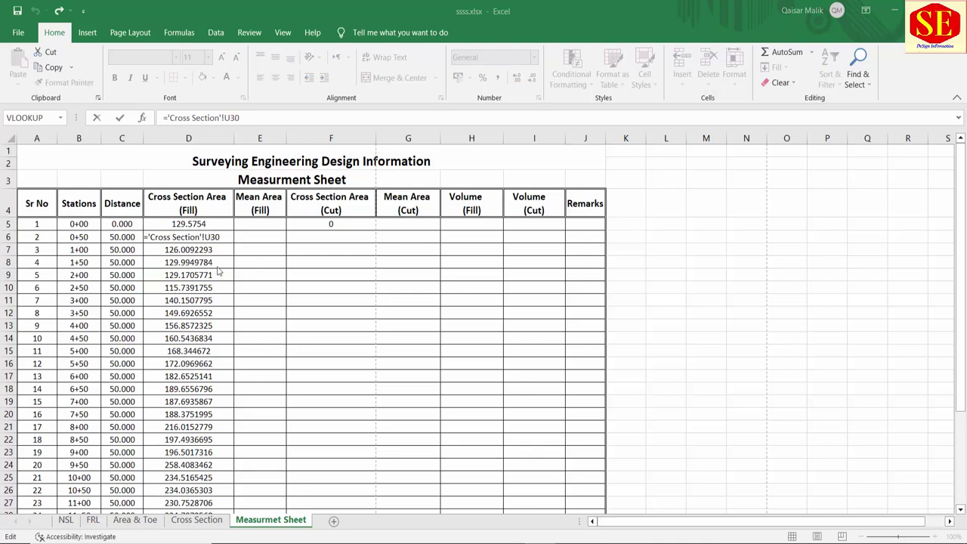
# Step: Commit the linked value 126.3495138 in D6, check D7, and select the fill areas D5:D38
pyautogui.press('Return')
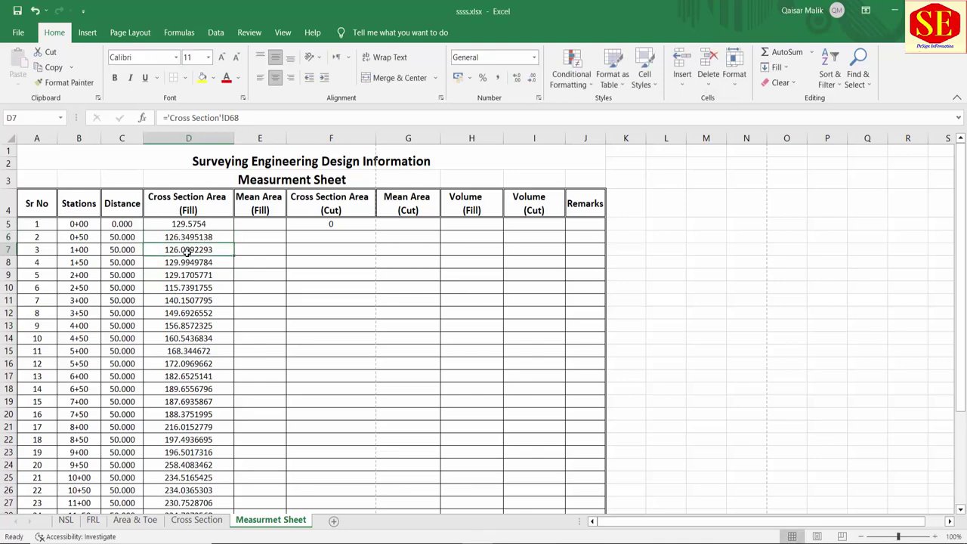
pyautogui.doubleClick(188, 250)
pyautogui.press('Escape')
pyautogui.scroll(-3, 216, 345)
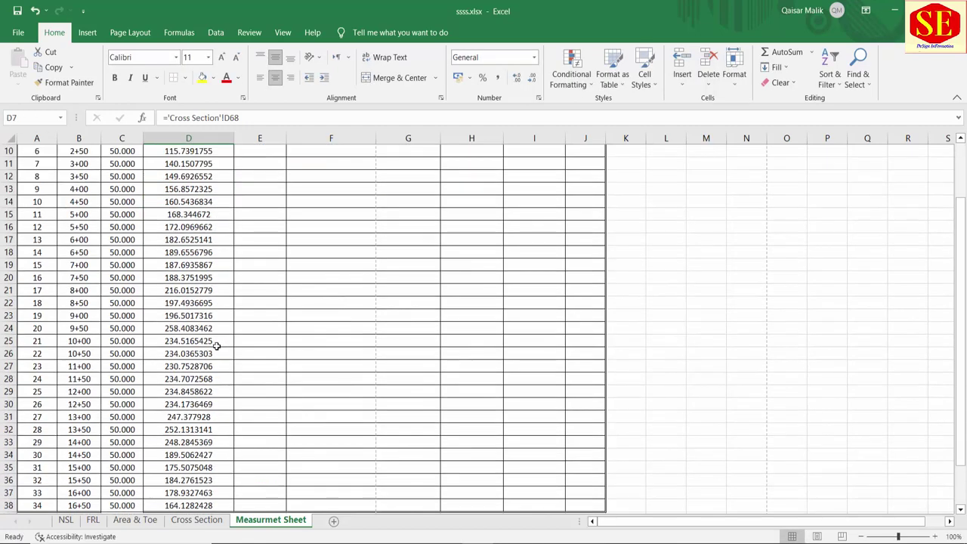
pyautogui.scroll(3, 215, 345)
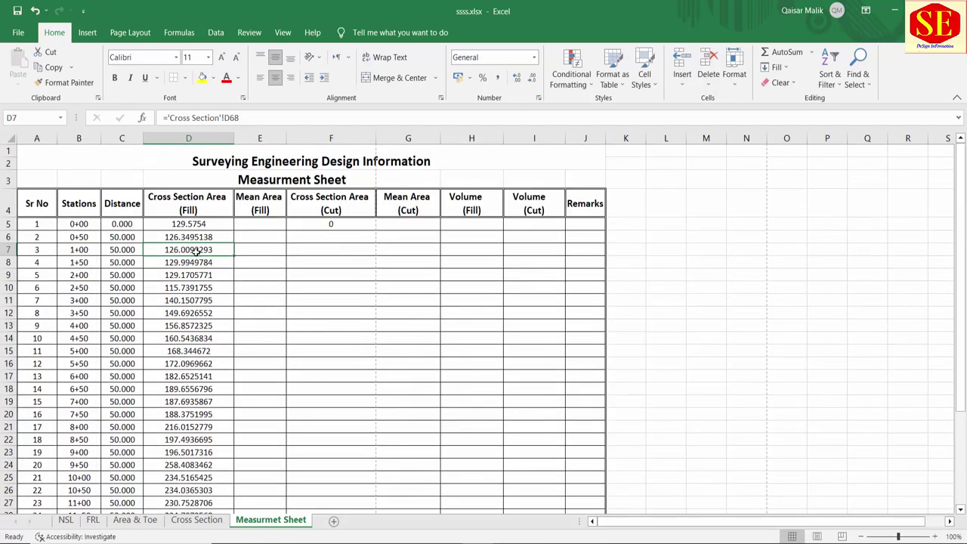
pyautogui.moveTo(208, 237); pyautogui.dragTo(186, 505)
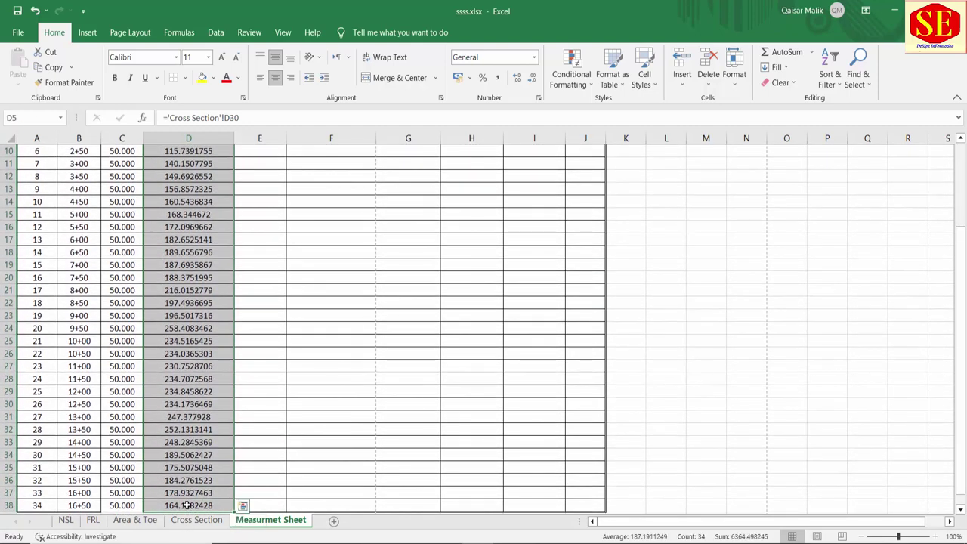
# Step: Format the Cross Section Area (Fill) values D5:D38 as Number with 3 decimal places
pyautogui.rightClick(194, 477)
pyautogui.click(226, 421)
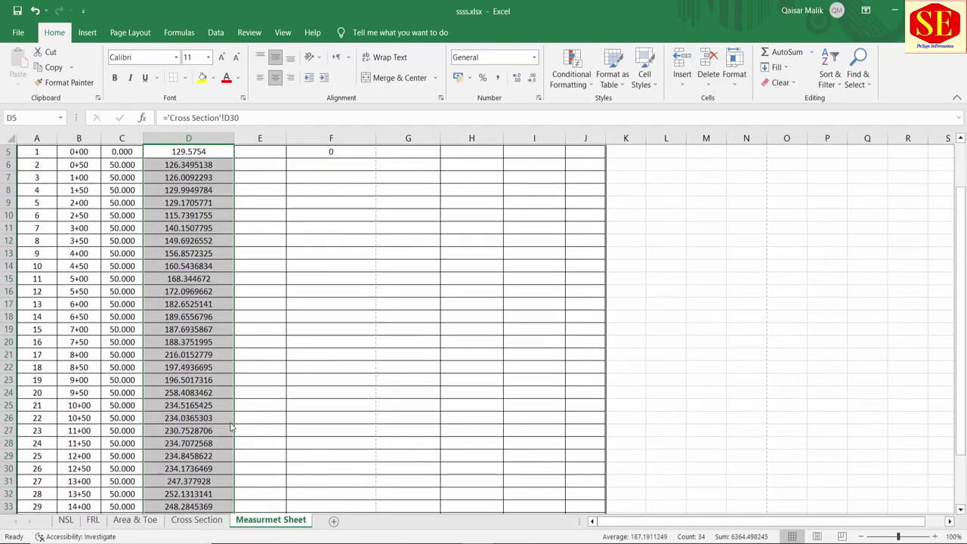
pyautogui.click(89, 280)
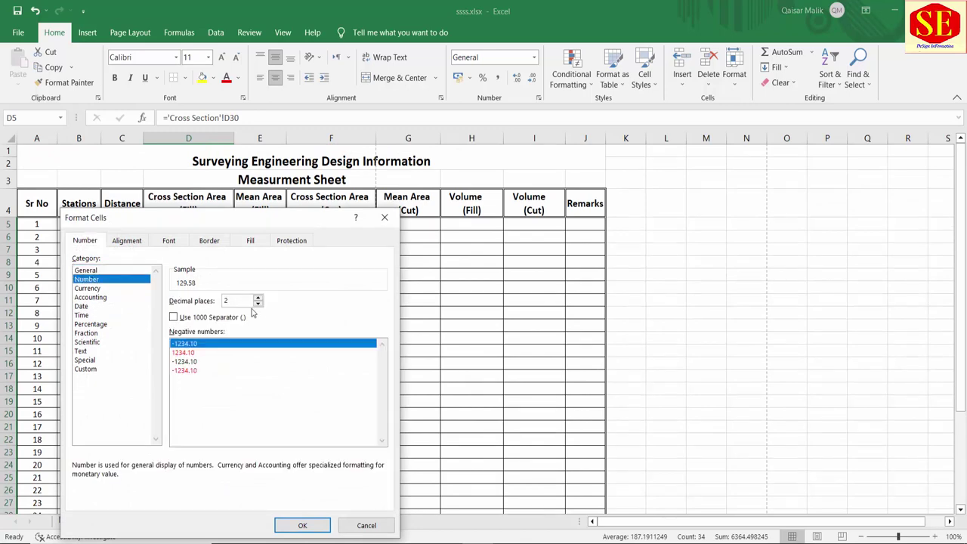
pyautogui.click(259, 299)
pyautogui.click(302, 525)
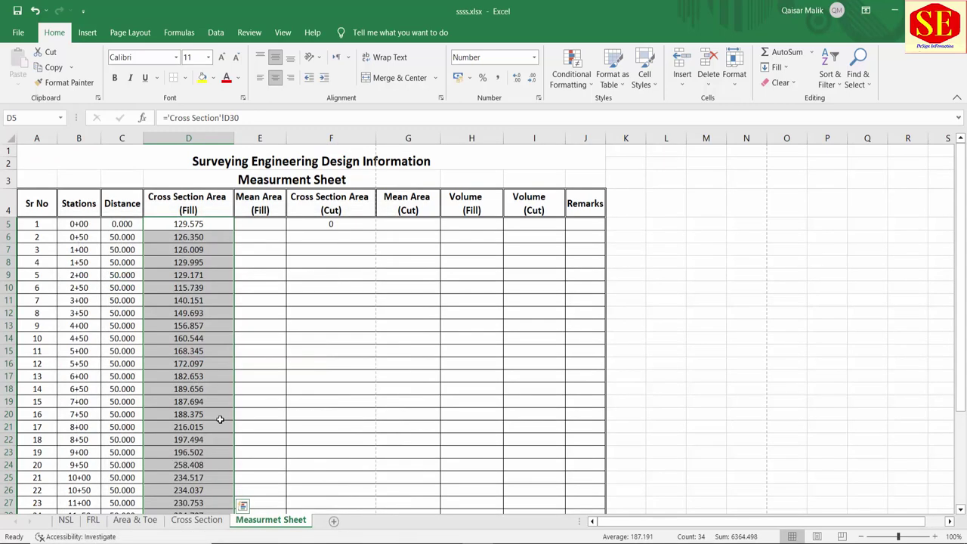
pyautogui.click(295, 263)
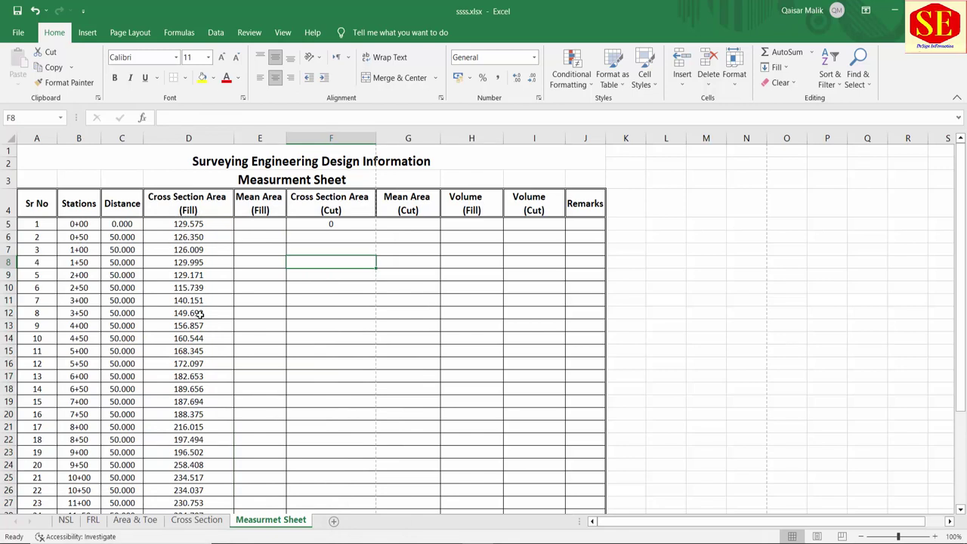
# Step: Enter 0 as the first Mean Area (Fill) value in E5
pyautogui.click(272, 226)
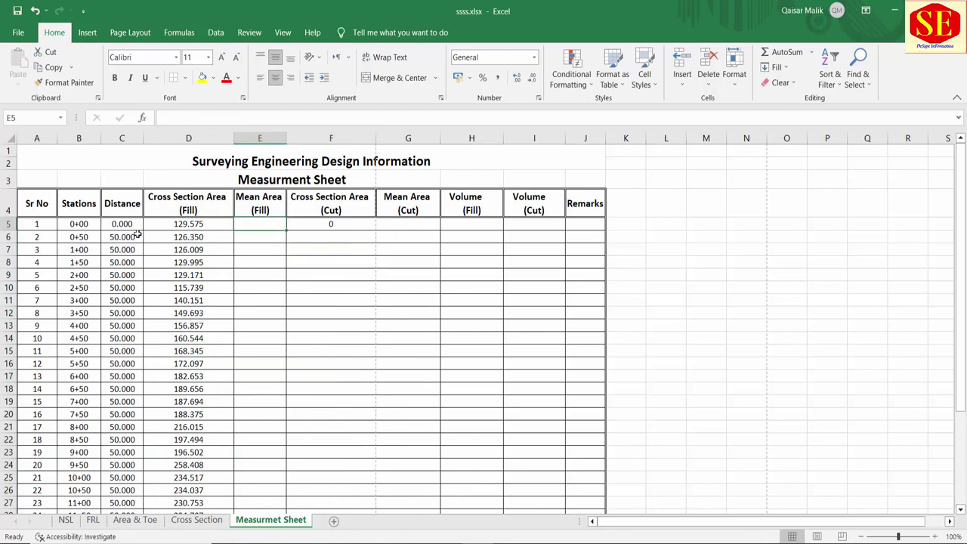
pyautogui.moveTo(43, 225); pyautogui.dragTo(148, 225)
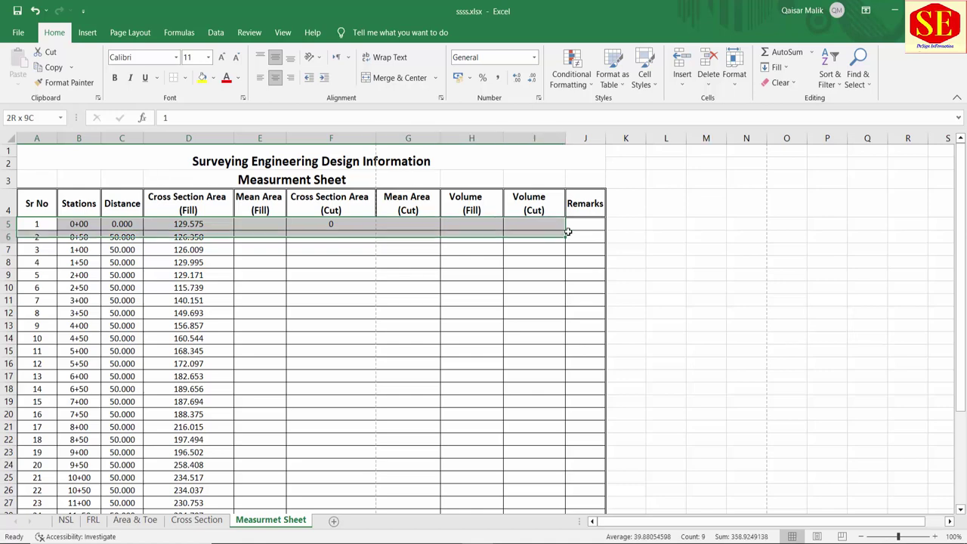
pyautogui.moveTo(395, 225); pyautogui.dragTo(578, 228)
pyautogui.click(259, 226)
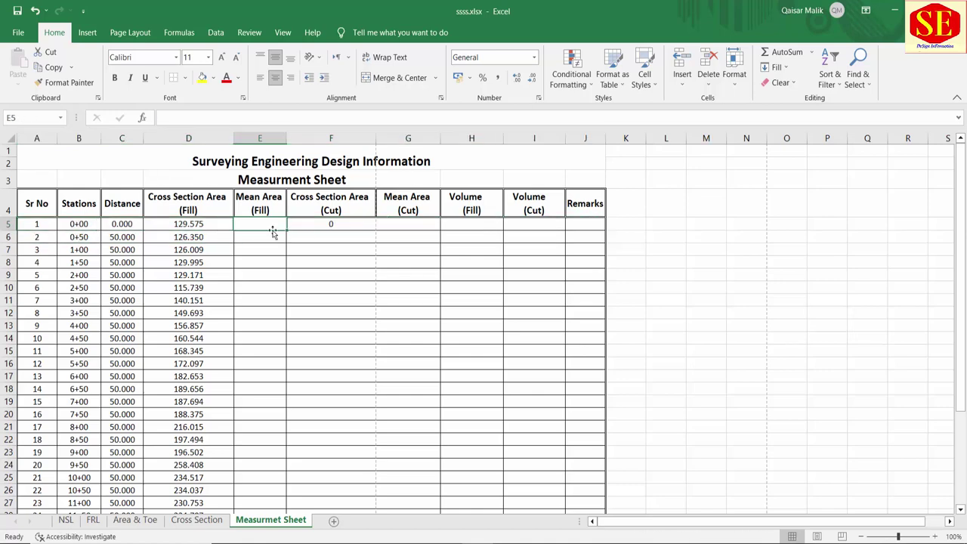
pyautogui.write('0')
pyautogui.press('Return')
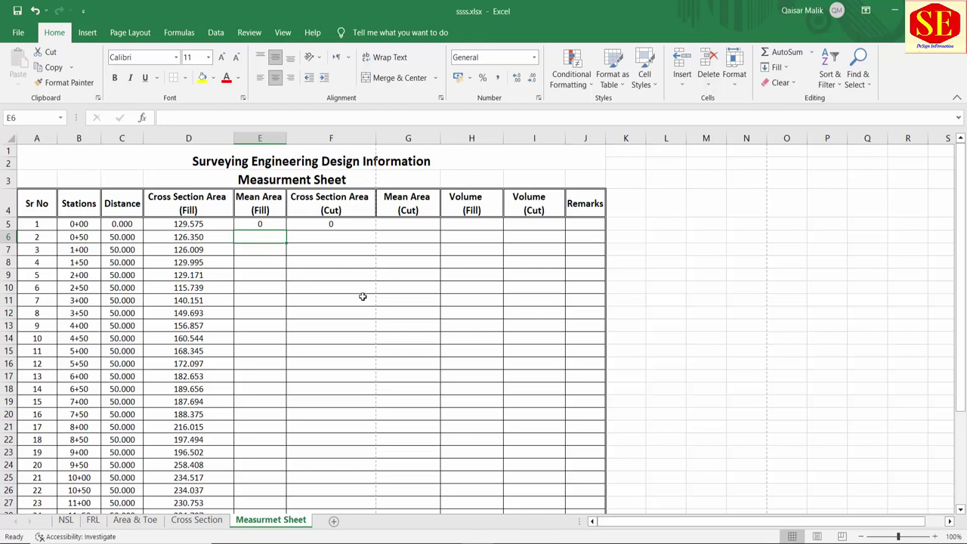
# Step: Enter the mean of D5 and D6 in E6, giving 127.962457
pyautogui.write('=(')
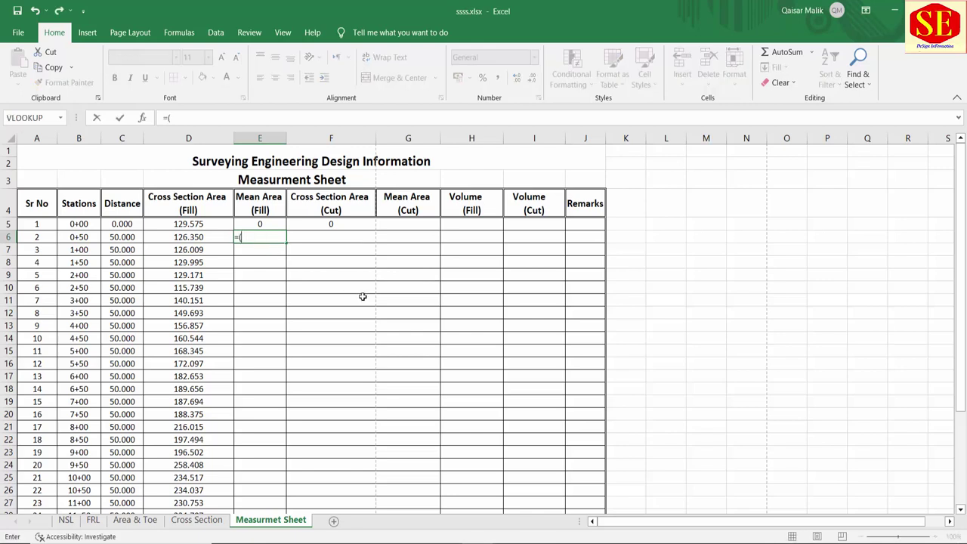
pyautogui.click(188, 225)
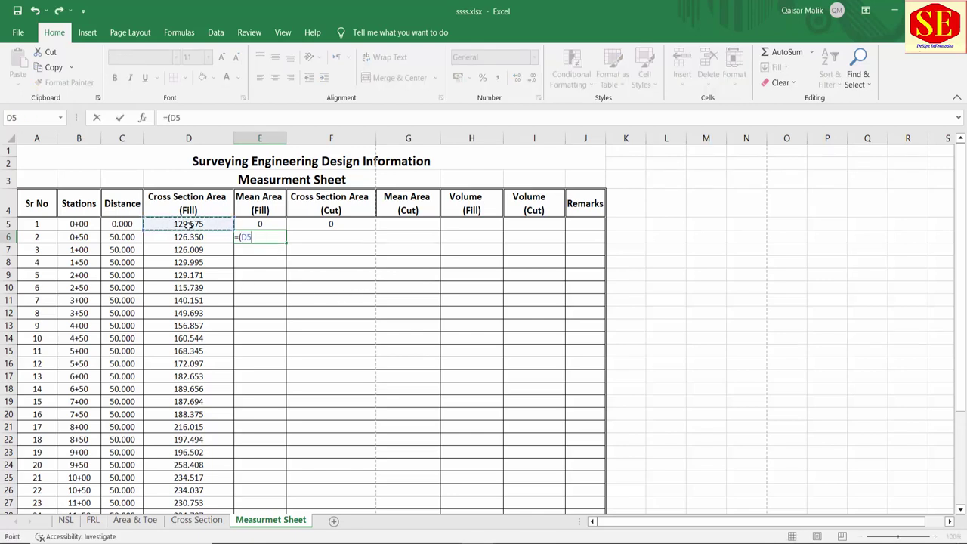
pyautogui.write('+')
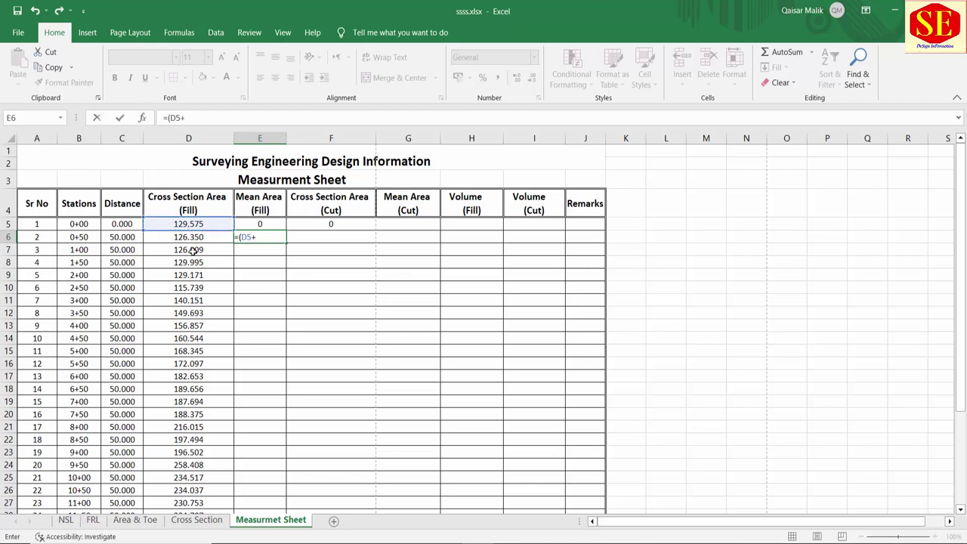
pyautogui.click(203, 237)
pyautogui.write(')/2')
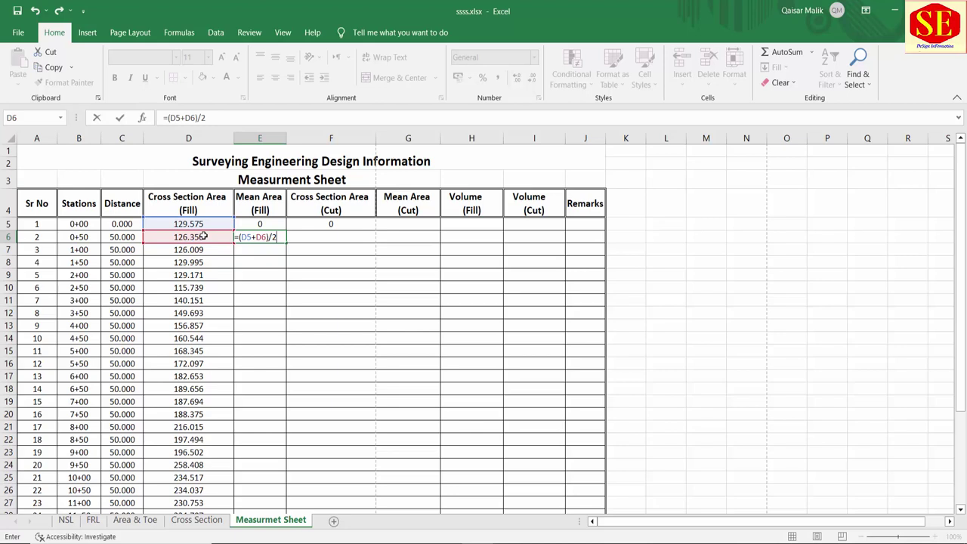
pyautogui.press('Return')
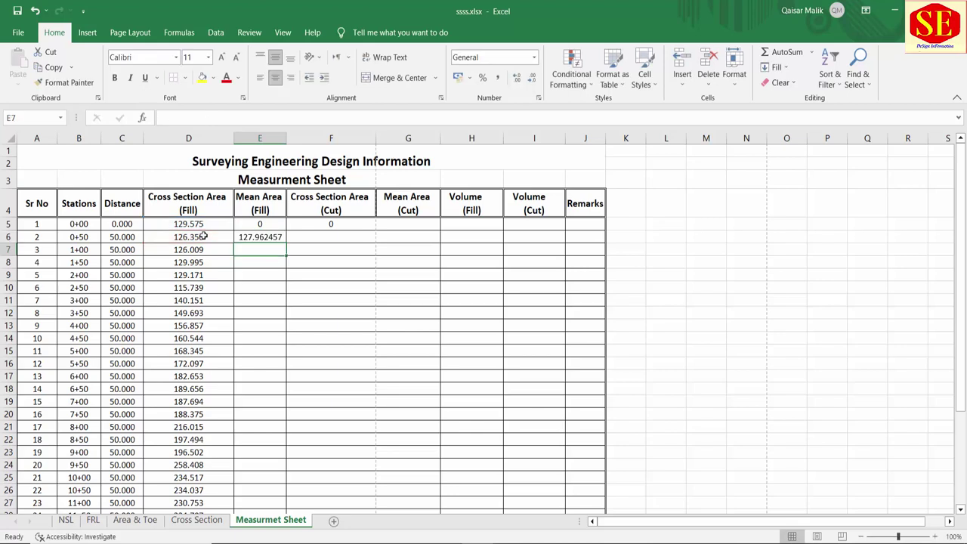
# Step: Enter =AVERAGE(D6:D7) in E7, giving about 126.179
pyautogui.write('=')
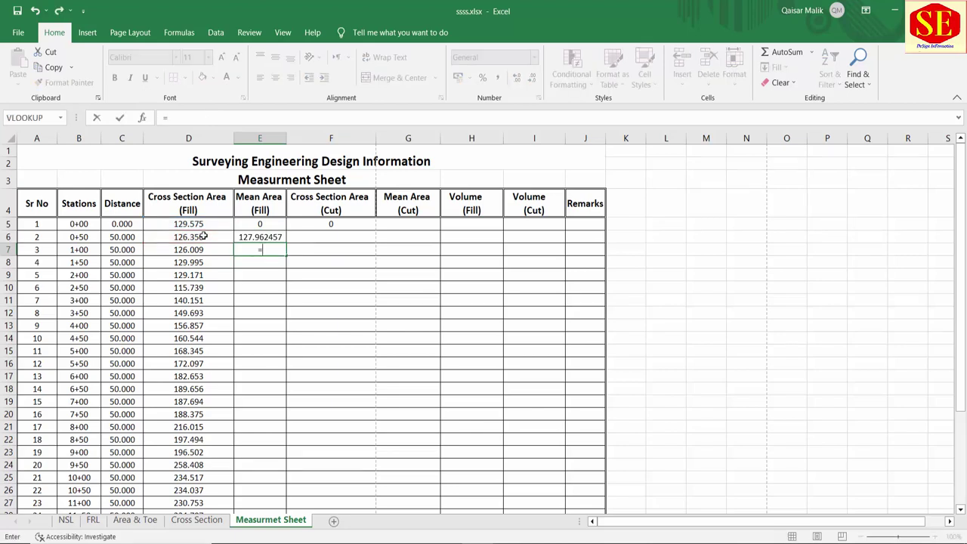
pyautogui.write('a')
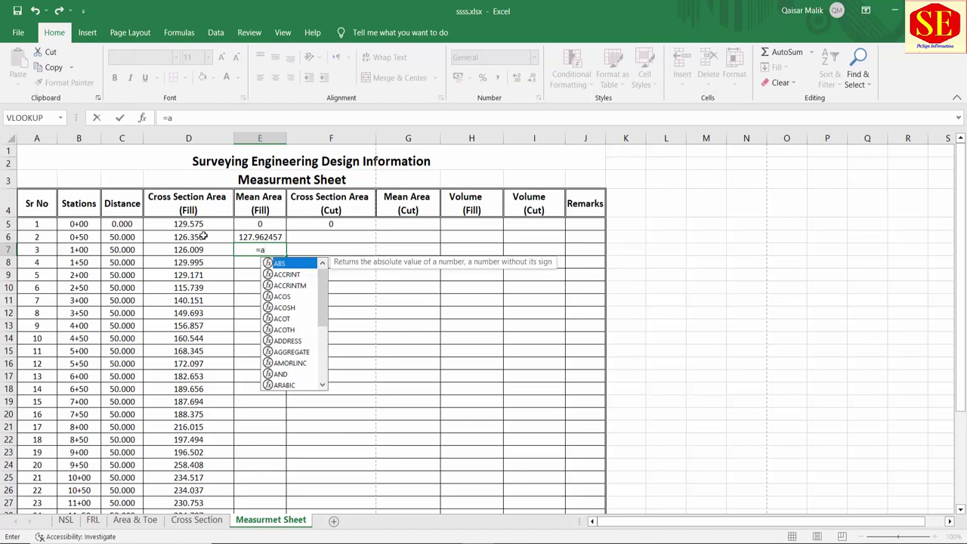
pyautogui.write('v')
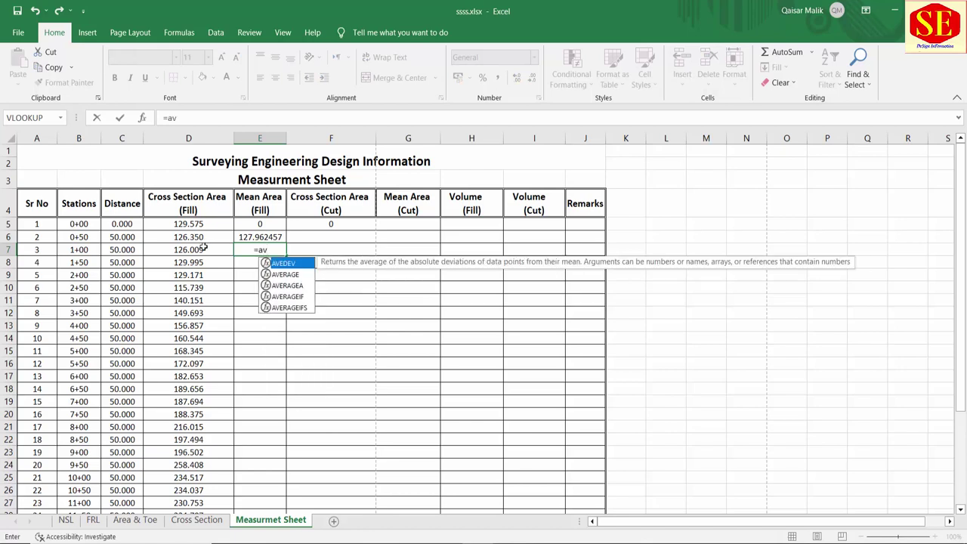
pyautogui.click(278, 274)
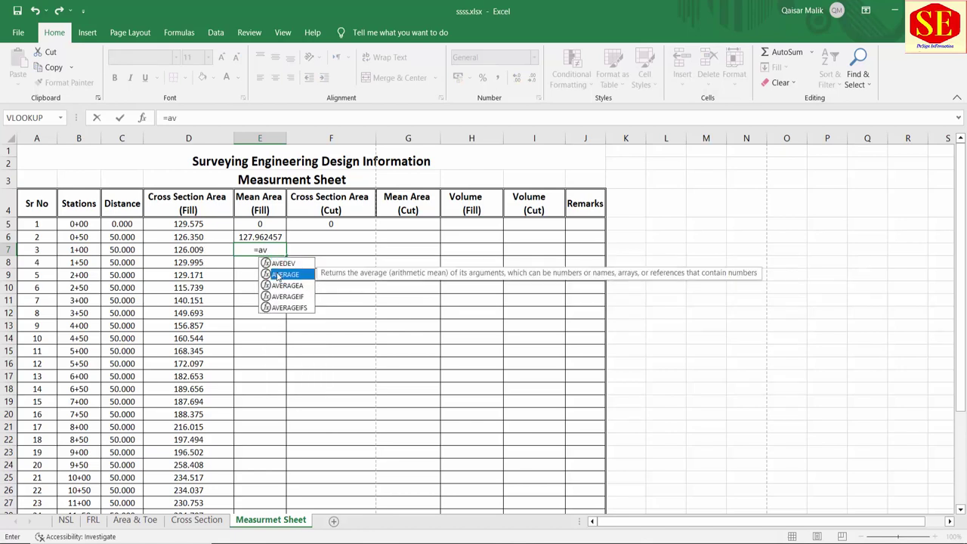
pyautogui.doubleClick(278, 275)
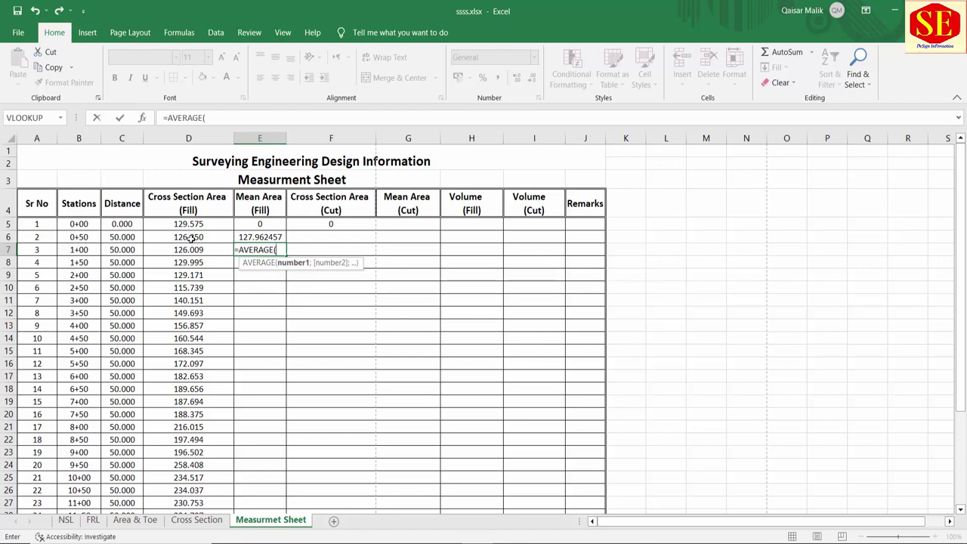
pyautogui.moveTo(190, 237); pyautogui.dragTo(191, 250)
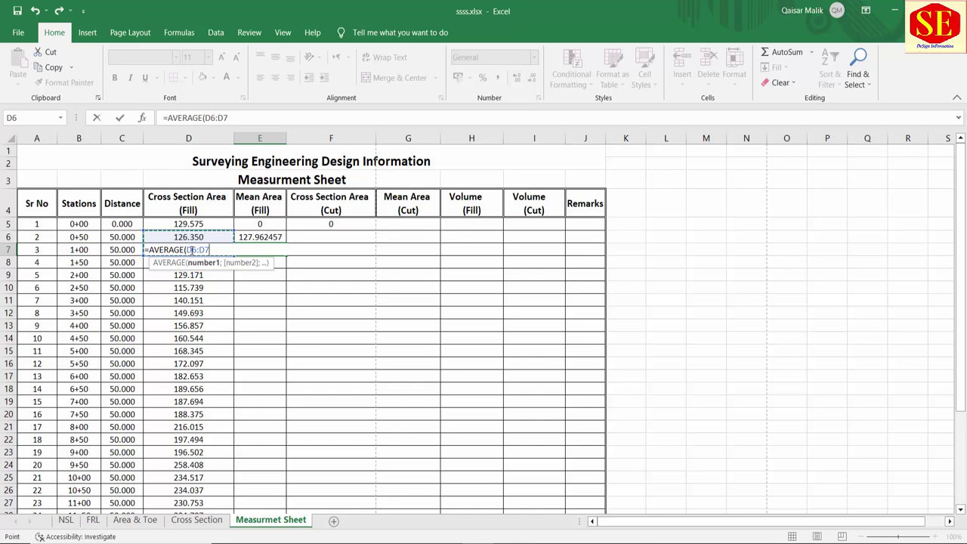
pyautogui.write(')')
pyautogui.press('Return')
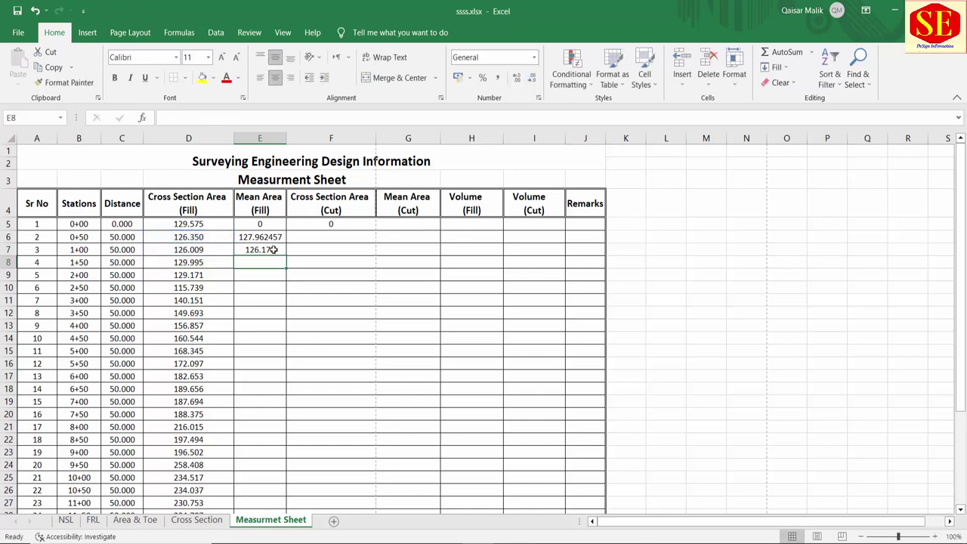
# Step: Review the mean area formulas in E7 and E6 without changing them
pyautogui.doubleClick(259, 250)
pyautogui.press('Escape')
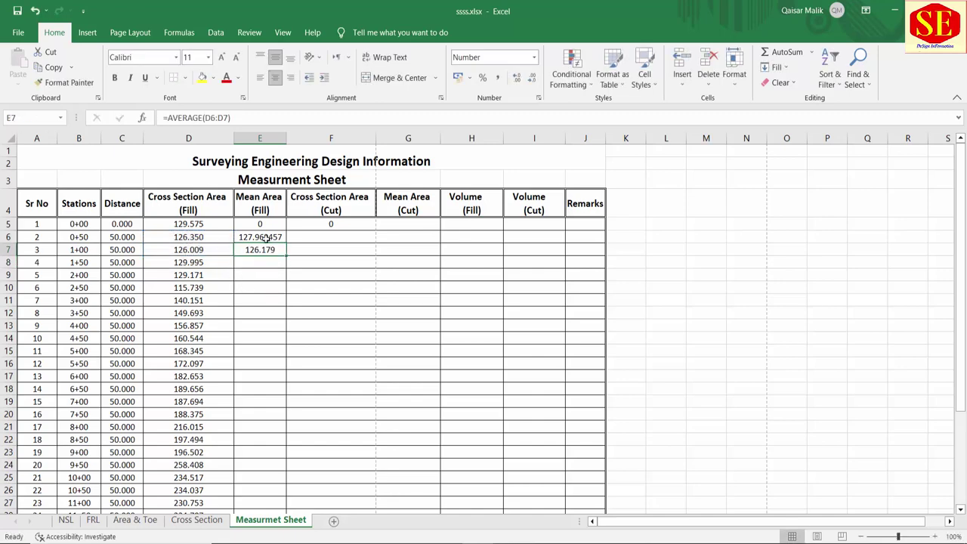
pyautogui.doubleClick(262, 237)
pyautogui.press('Return')
# Step: Enter a trial mean formula combining D7 and D8 in E8
pyautogui.click(273, 262)
pyautogui.write('=(')
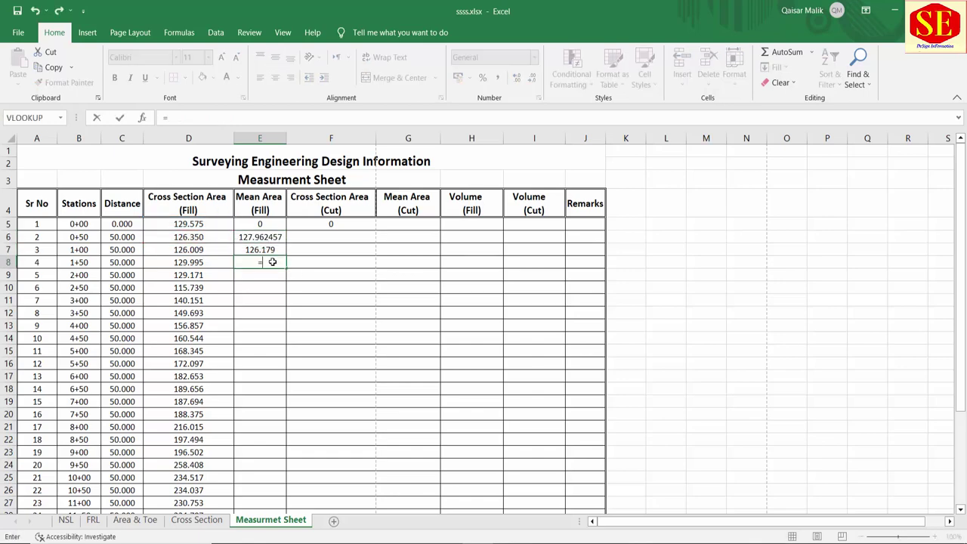
pyautogui.click(188, 252)
pyautogui.write('+')
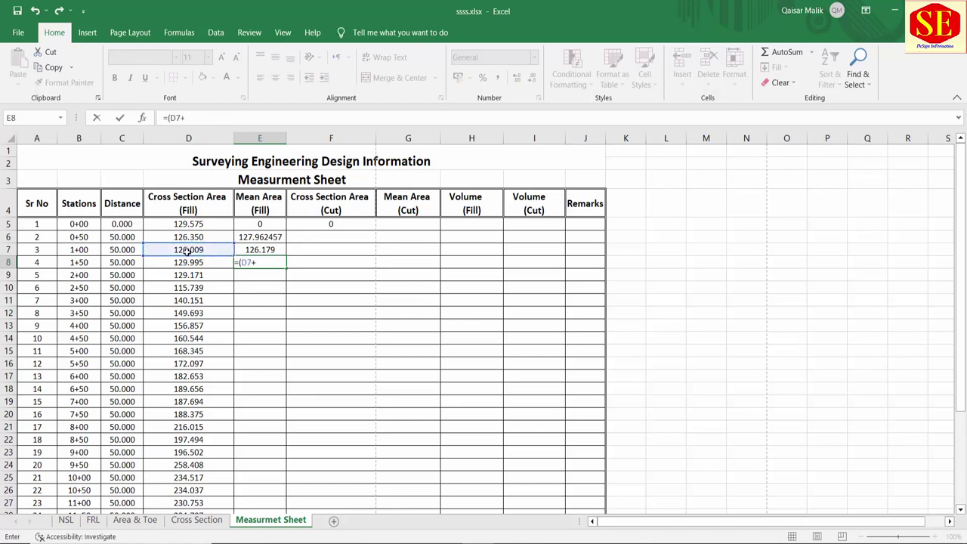
pyautogui.click(188, 262)
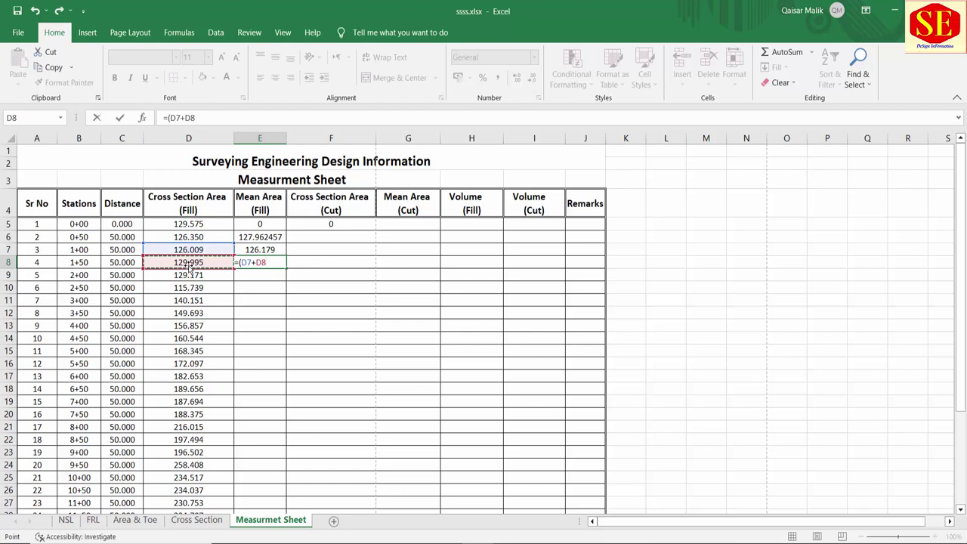
pyautogui.write(')/2')
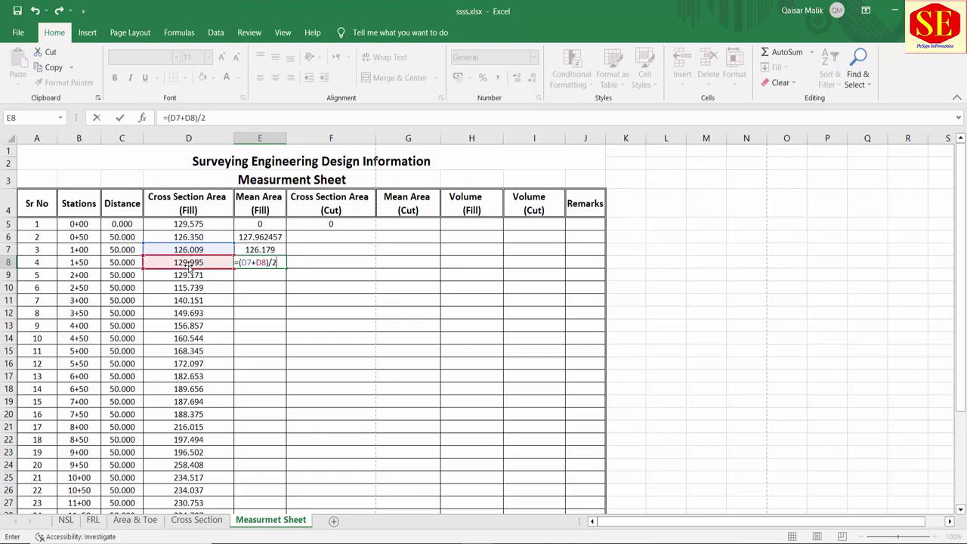
pyautogui.press('Return')
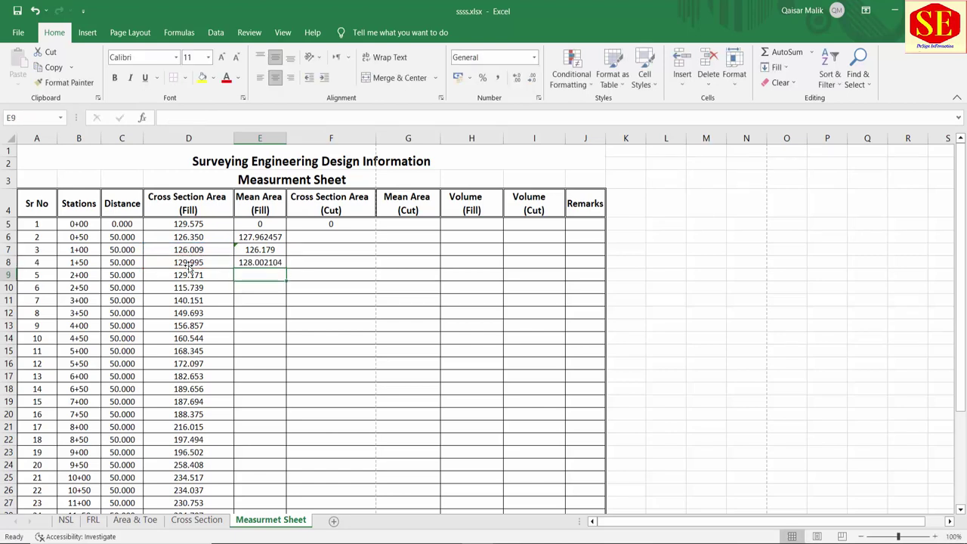
# Step: Enter =AVERAGE(D8:D9) in E9, check it, then select the trial averages E6:E12
pyautogui.write('=av')
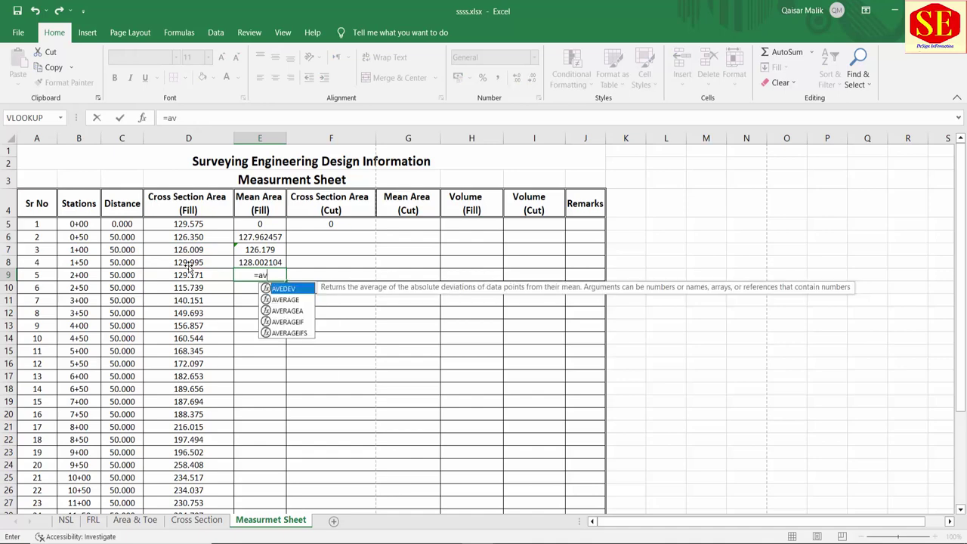
pyautogui.doubleClick(293, 301)
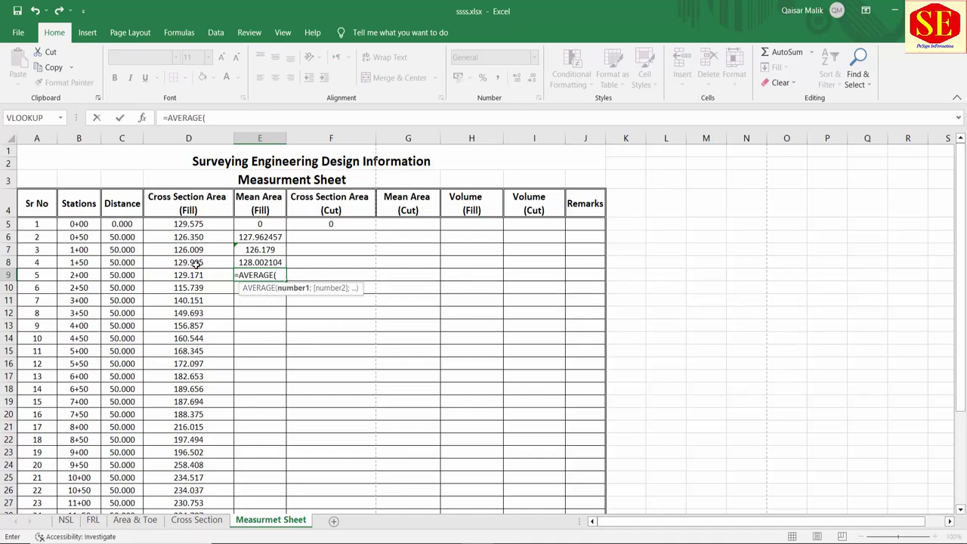
pyautogui.moveTo(195, 262); pyautogui.dragTo(195, 275)
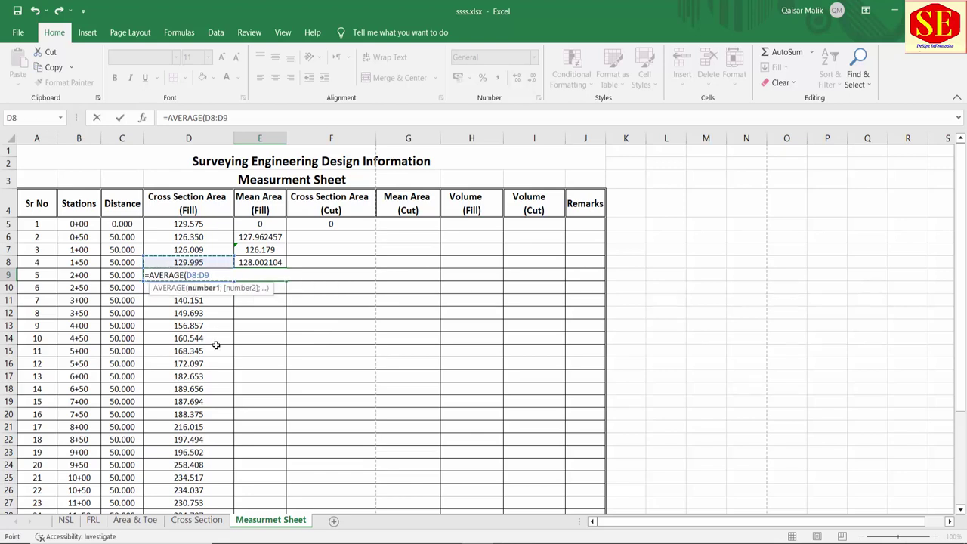
pyautogui.write(')')
pyautogui.press('Return')
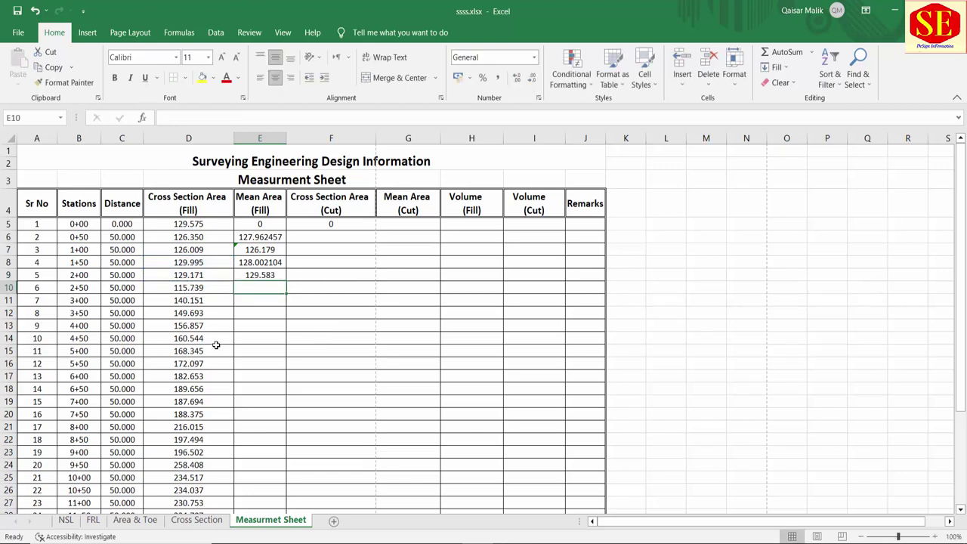
pyautogui.click(260, 262)
pyautogui.doubleClick(270, 275)
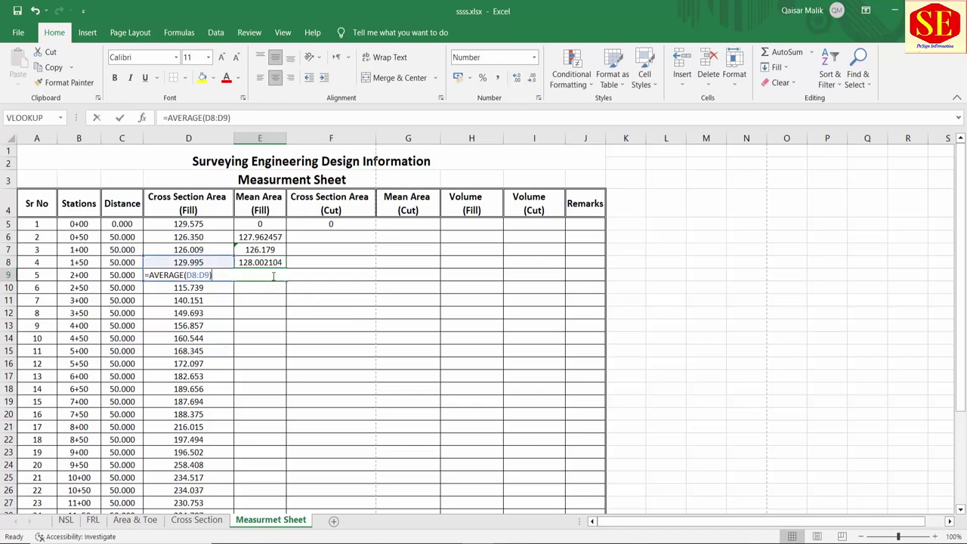
pyautogui.press('Escape')
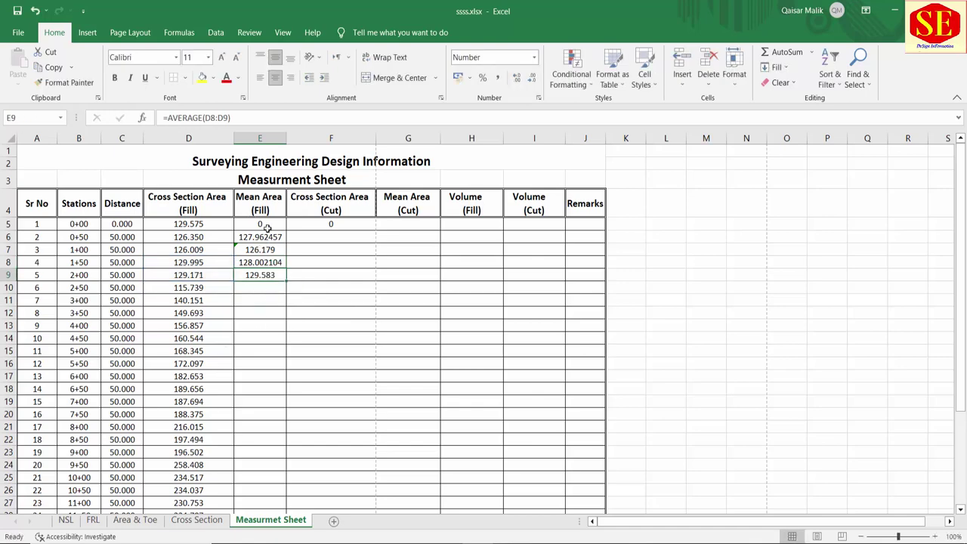
pyautogui.moveTo(261, 236); pyautogui.dragTo(260, 306)
# Step: Clear the trial averages and enter =AVERAGE(D5:D6) in E6
pyautogui.press('Delete')
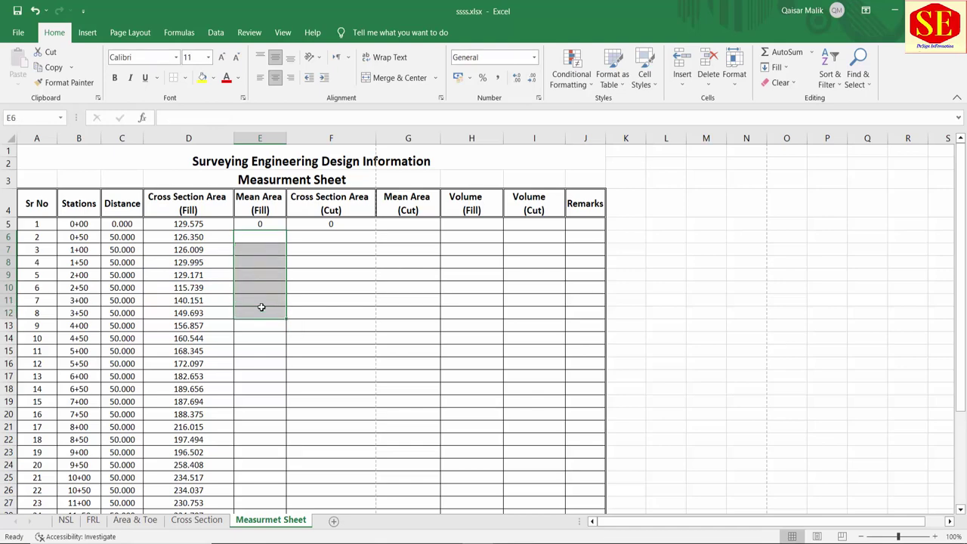
pyautogui.click(252, 235)
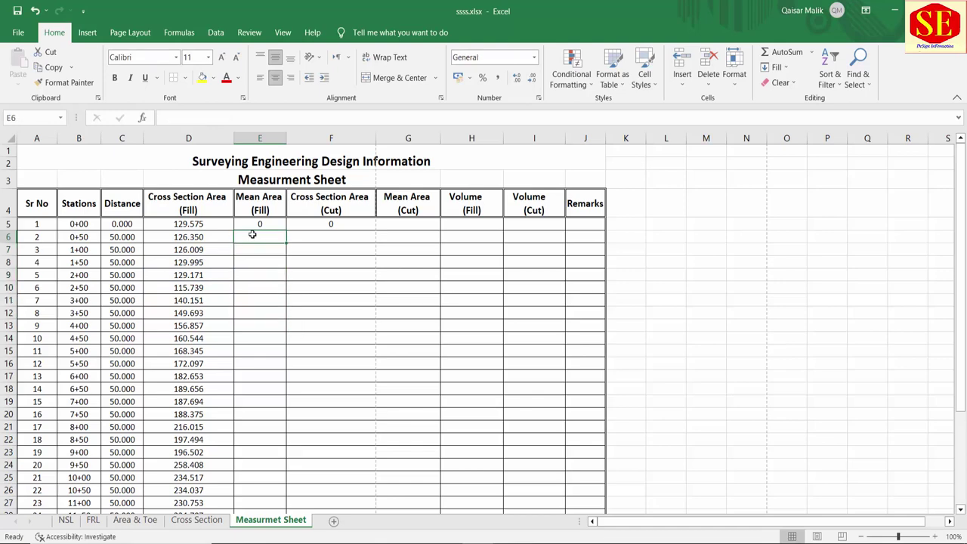
pyautogui.write('=av')
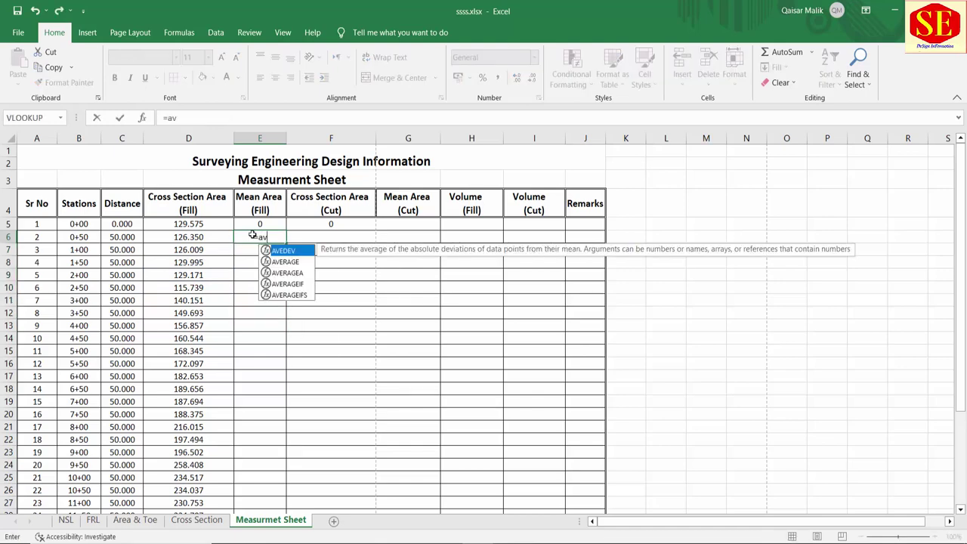
pyautogui.click(285, 262)
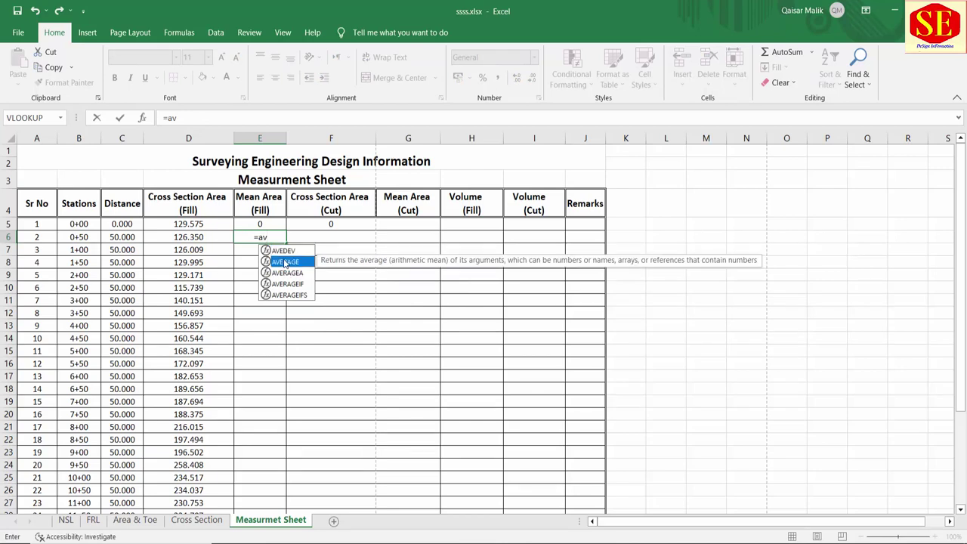
pyautogui.doubleClick(285, 262)
pyautogui.moveTo(195, 224); pyautogui.dragTo(196, 236)
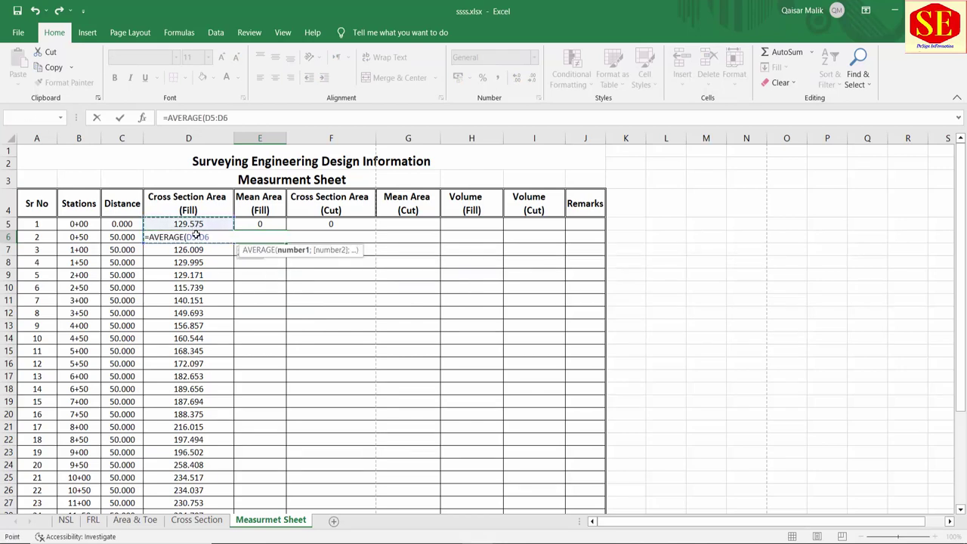
pyautogui.write(')')
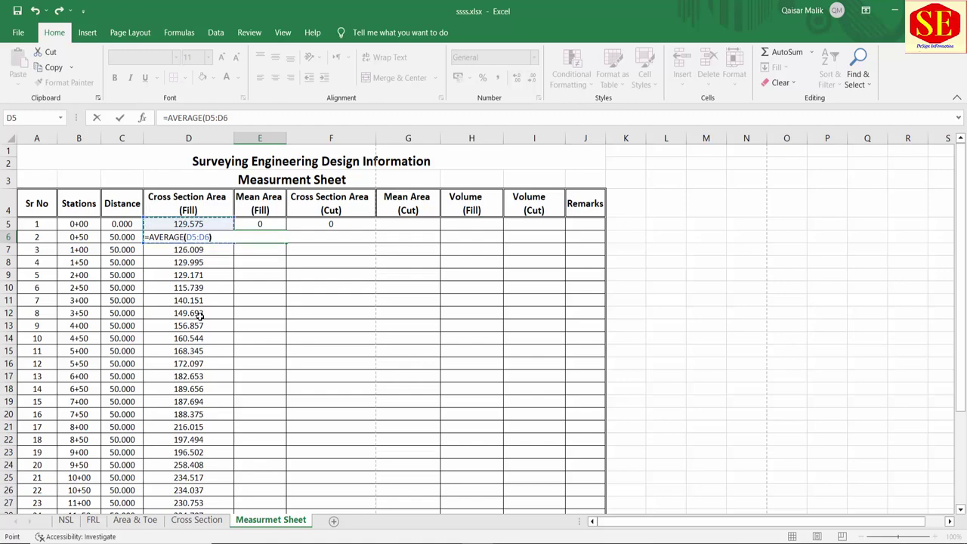
pyautogui.press('Return')
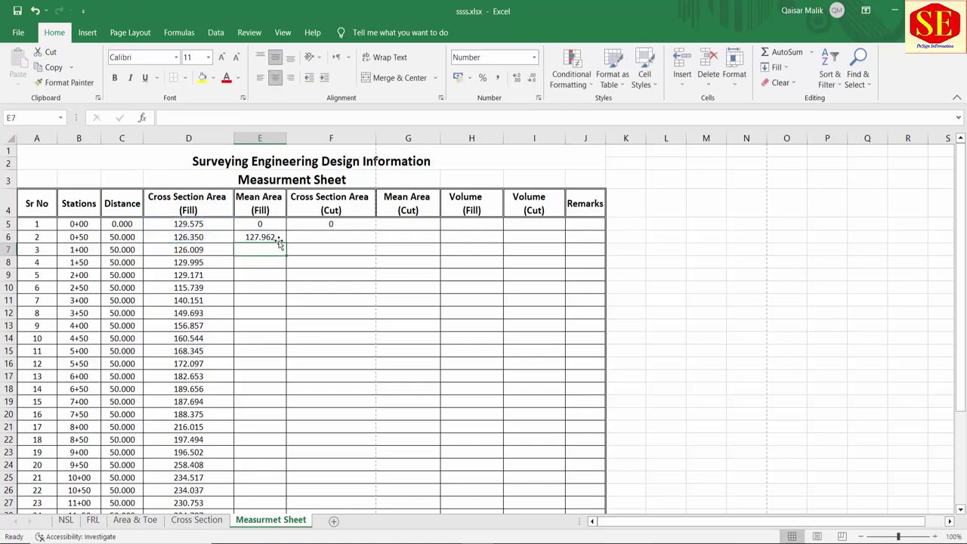
# Step: Copy the E6 average down to row 38 and verify the E33, D5 and E7 formulas
pyautogui.click(277, 239)
pyautogui.doubleClick(286, 245)
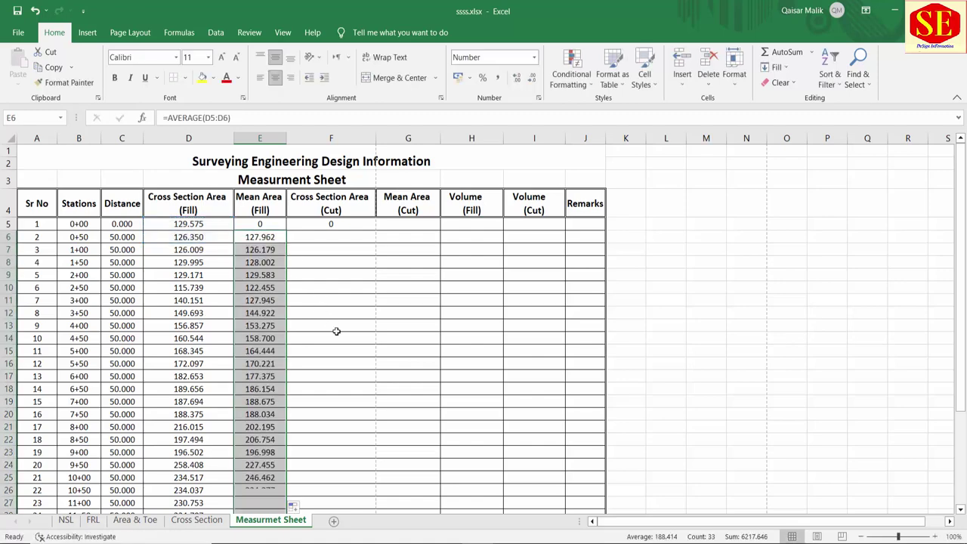
pyautogui.scroll(-4, 337, 330)
pyautogui.click(266, 404)
pyautogui.doubleClick(266, 404)
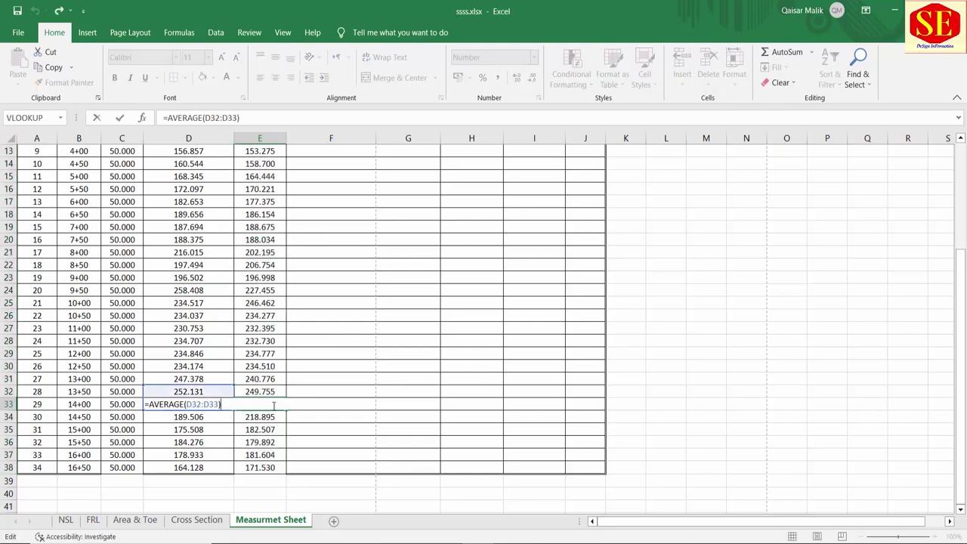
pyautogui.press('Escape')
pyautogui.scroll(4, 250, 361)
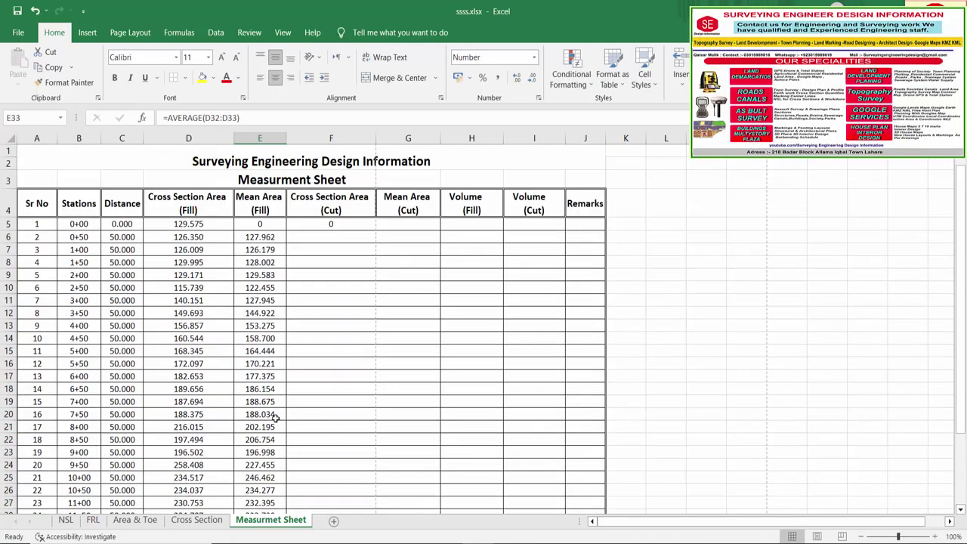
pyautogui.click(183, 224)
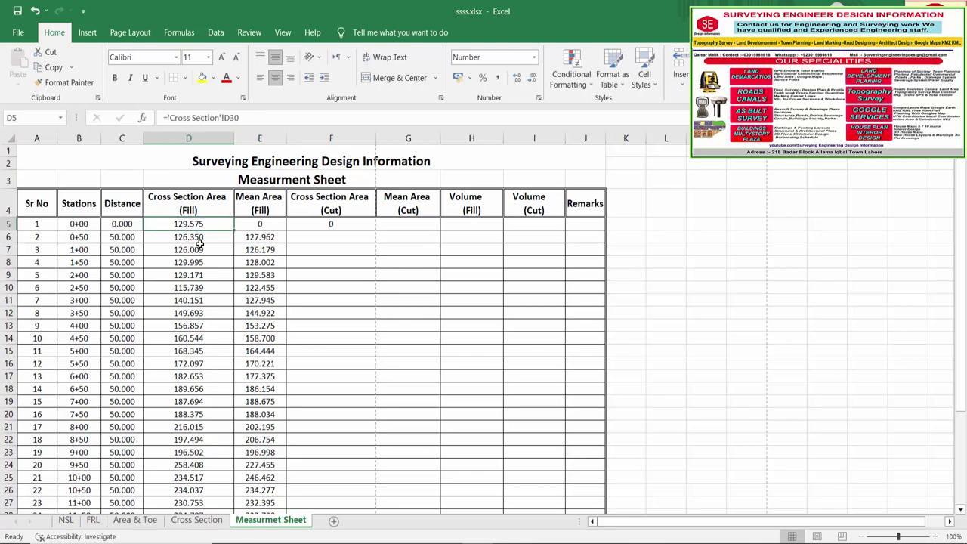
pyautogui.click(257, 252)
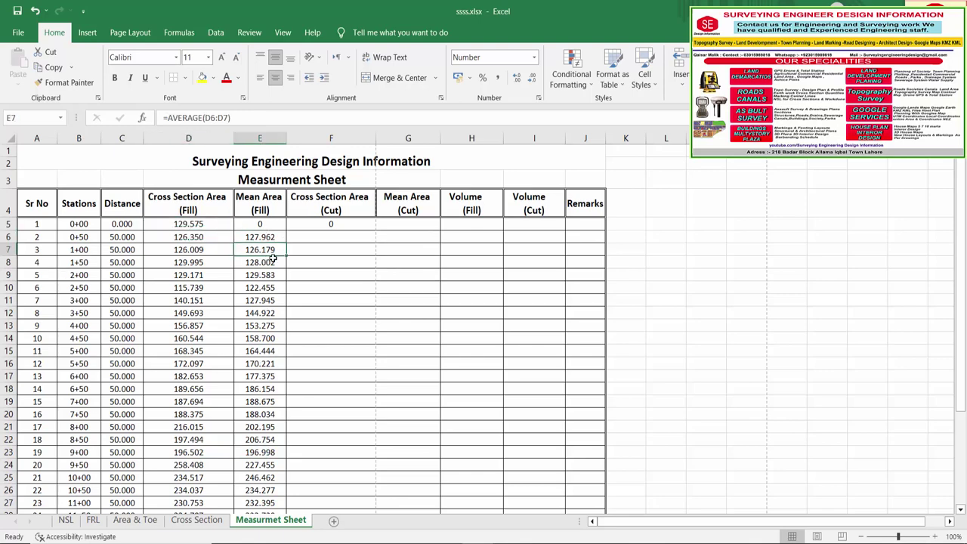
# Step: Fill the Cross Section Area (Cut) column F with 0 for every station
pyautogui.press('Up')
pyautogui.press('Right')
pyautogui.write('0')
pyautogui.press('Return')
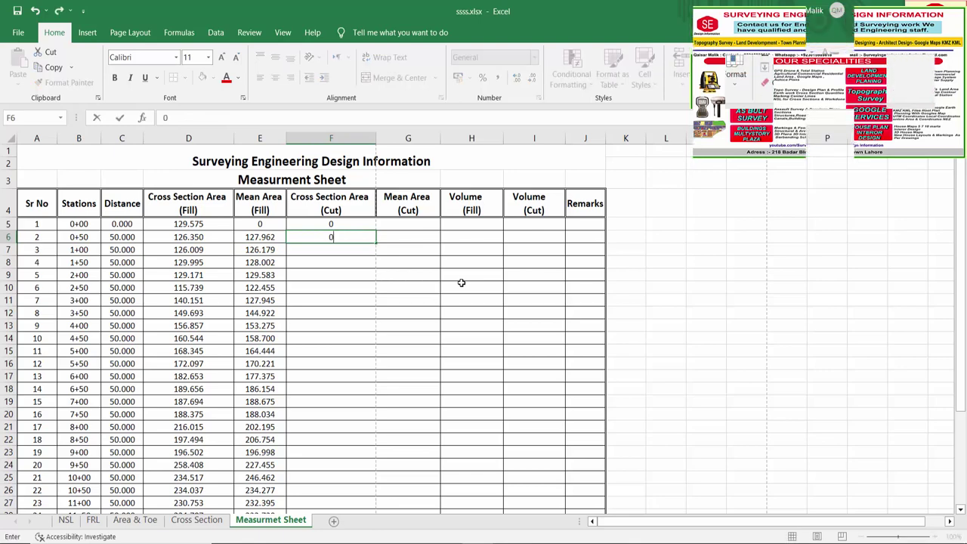
pyautogui.write('0')
pyautogui.press('Return')
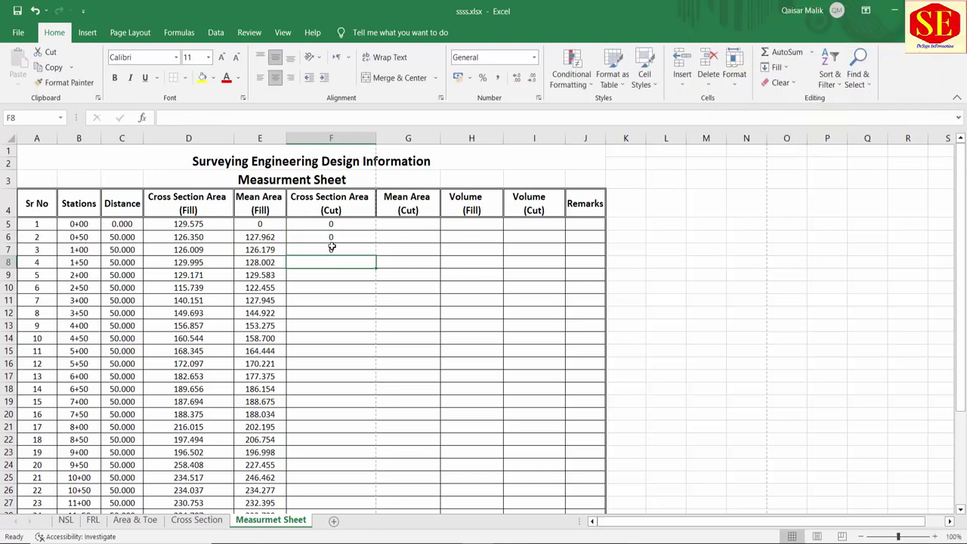
pyautogui.click(332, 248)
pyautogui.doubleClick(377, 255)
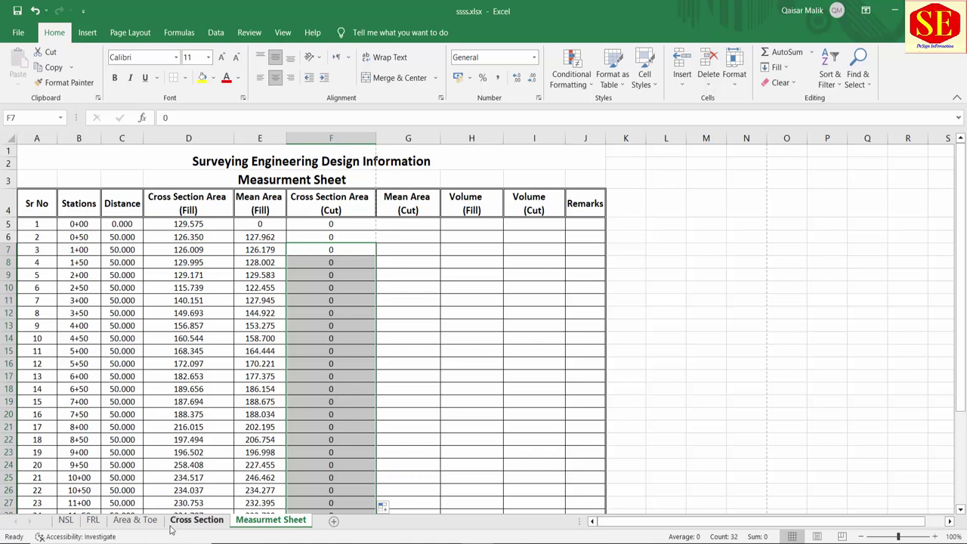
# Step: Confirm the Cross Section sheet's CUT AREA is 0.000, then return to the Measurement Sheet
pyautogui.click(193, 521)
pyautogui.click(496, 417)
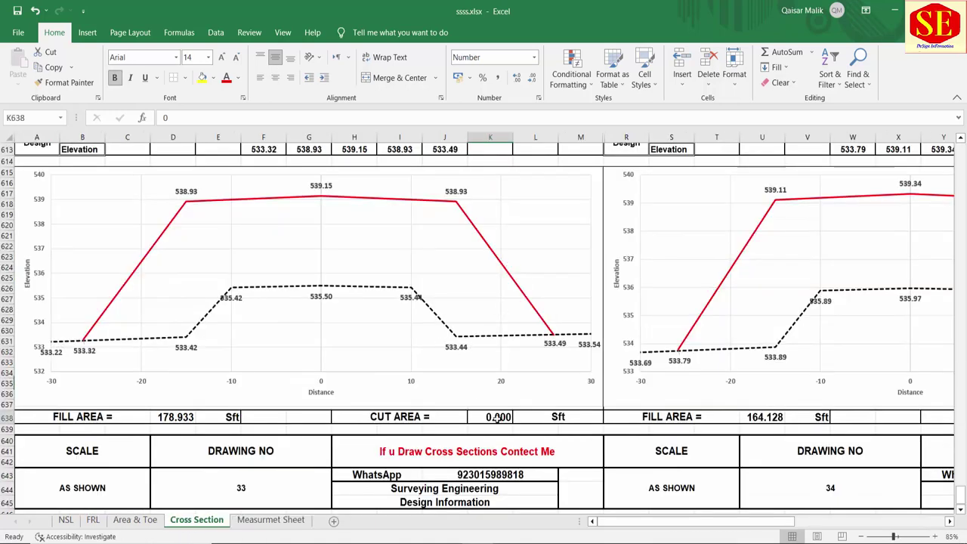
pyautogui.click(262, 521)
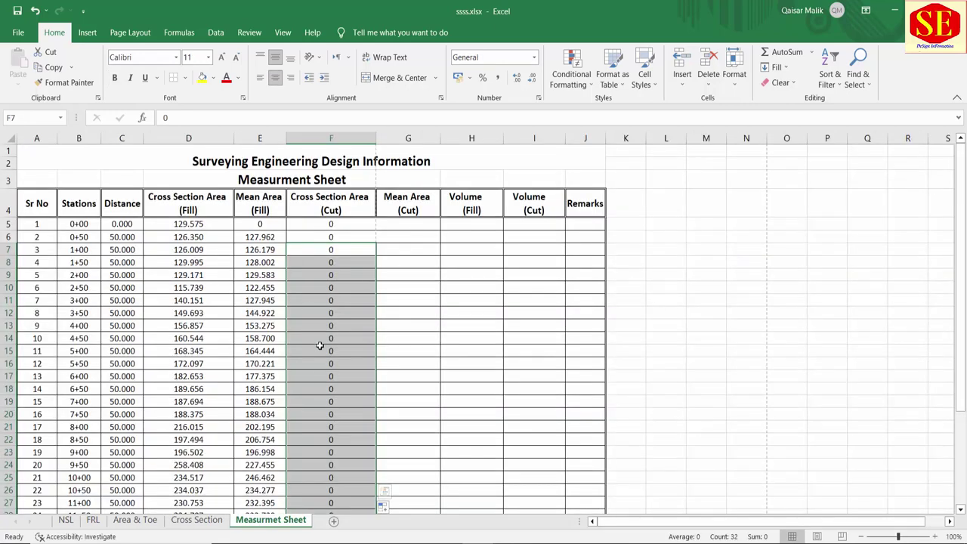
# Step: Fill the Mean Area (Cut) column G with zeros from G5 downward
pyautogui.click(405, 227)
pyautogui.write('0')
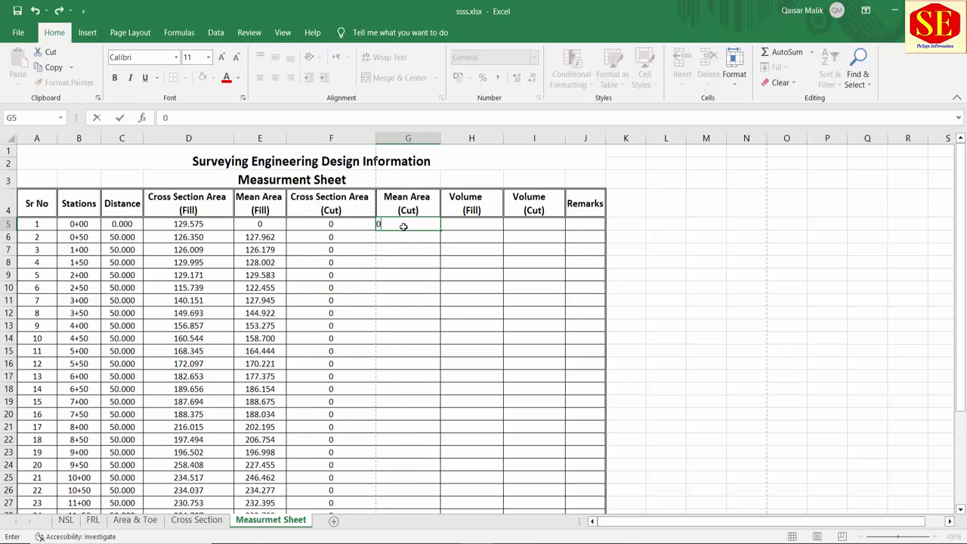
pyautogui.press('Return')
pyautogui.write('0')
pyautogui.press('Return')
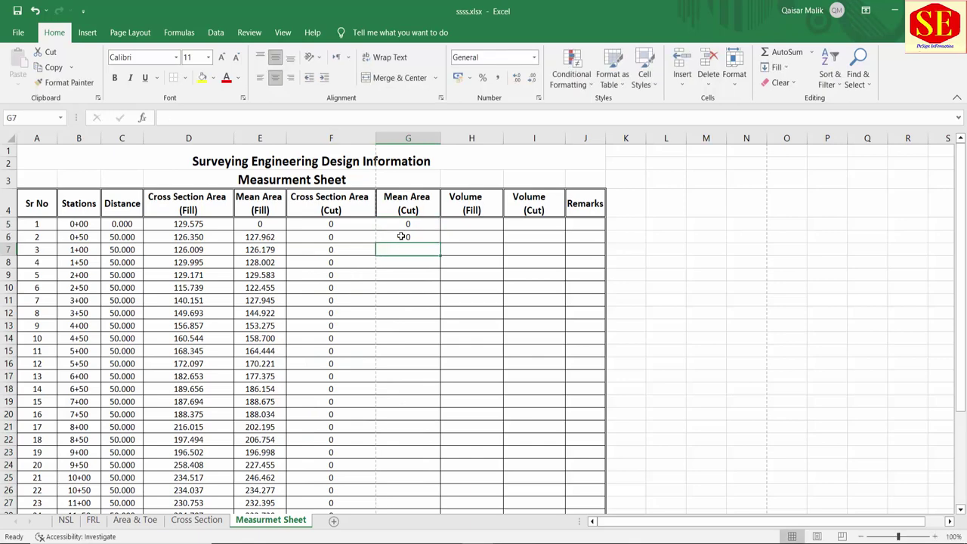
pyautogui.click(412, 237)
pyautogui.moveTo(442, 244); pyautogui.dragTo(442, 508)
# Step: Show both Cut columns F and G with three decimal places (0.000)
pyautogui.moveTo(347, 225)
pyautogui.mouseDown()
pyautogui.moveTo(404, 439)
pyautogui.moveTo(398, 493)
pyautogui.mouseUp()
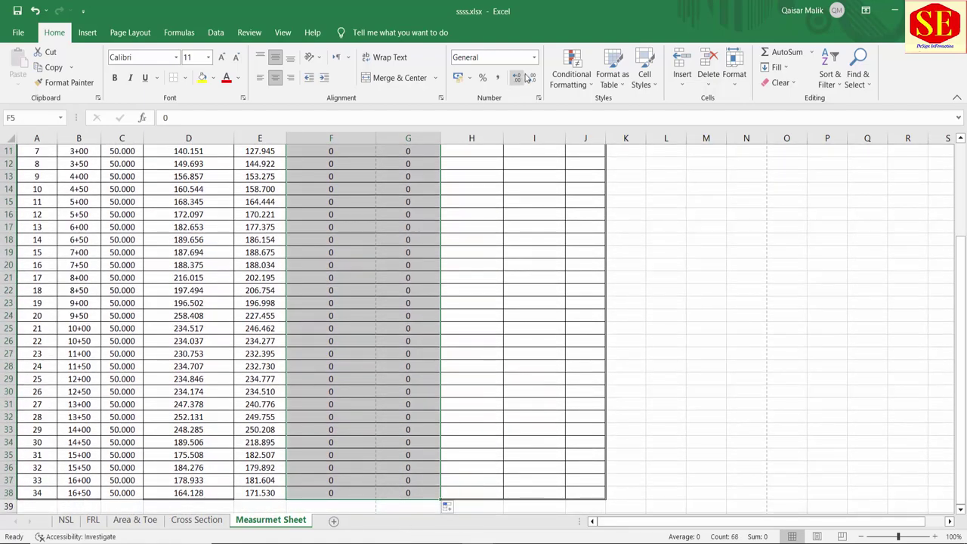
pyautogui.click(517, 77)
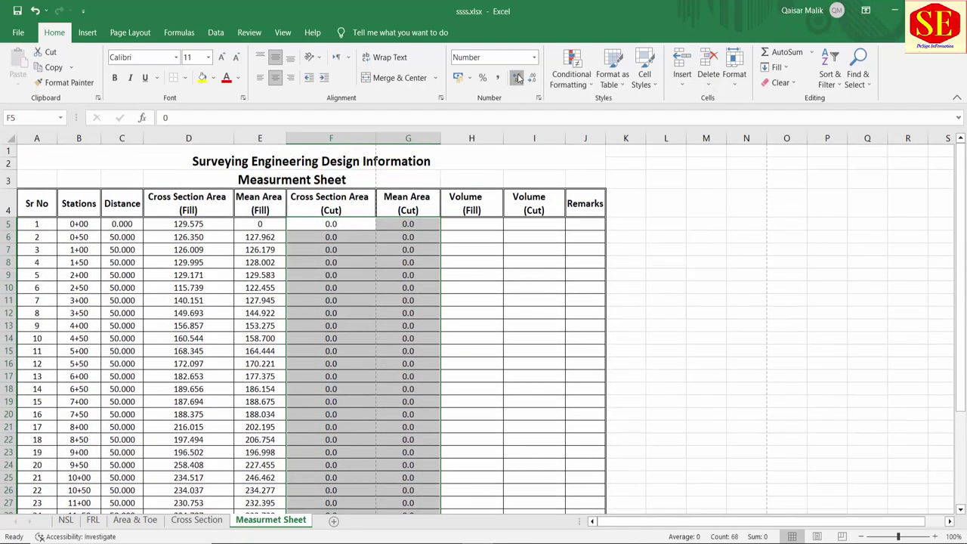
pyautogui.click(518, 78)
pyautogui.click(517, 78)
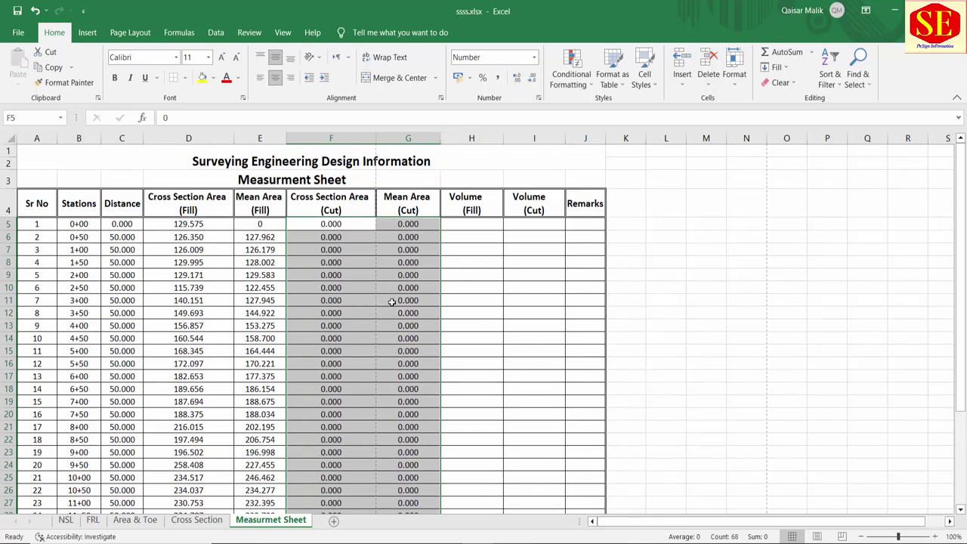
pyautogui.click(198, 262)
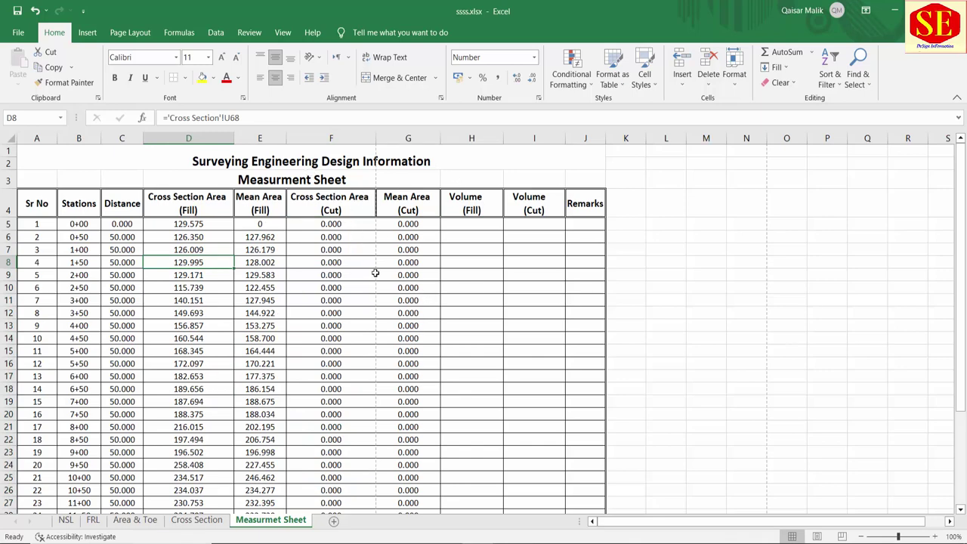
# Step: Make the Cross Section Area (Fill) column D4:D38 red text
pyautogui.click(460, 225)
pyautogui.click(465, 206)
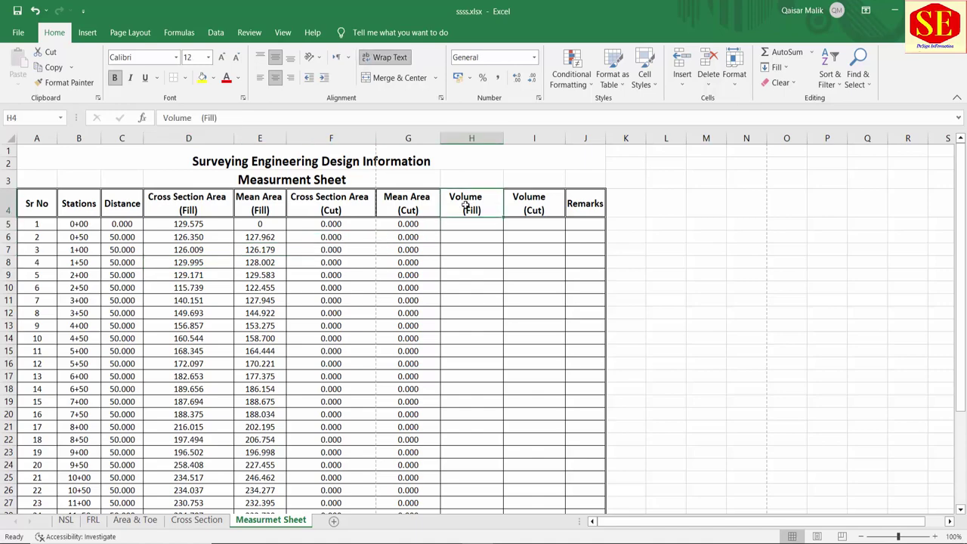
pyautogui.click(192, 198)
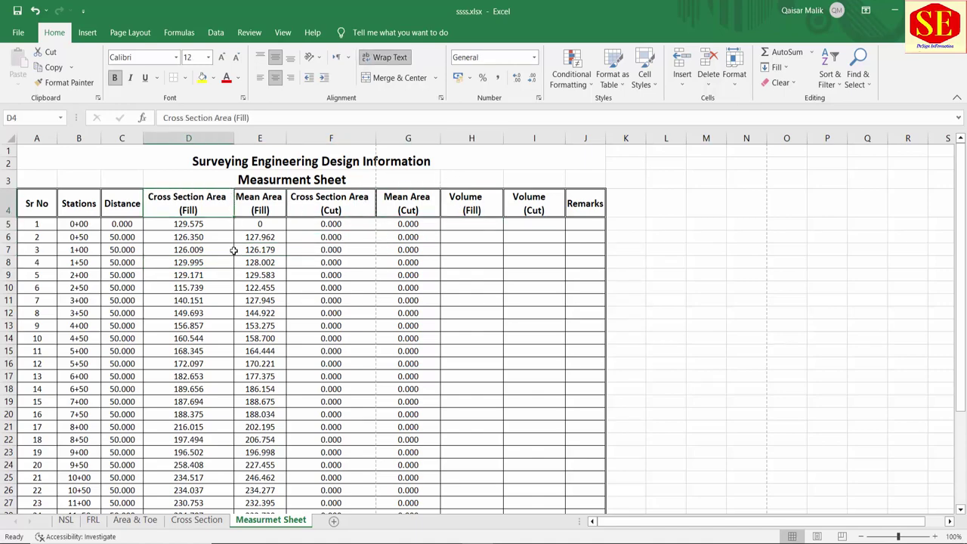
pyautogui.moveTo(216, 209); pyautogui.dragTo(202, 511)
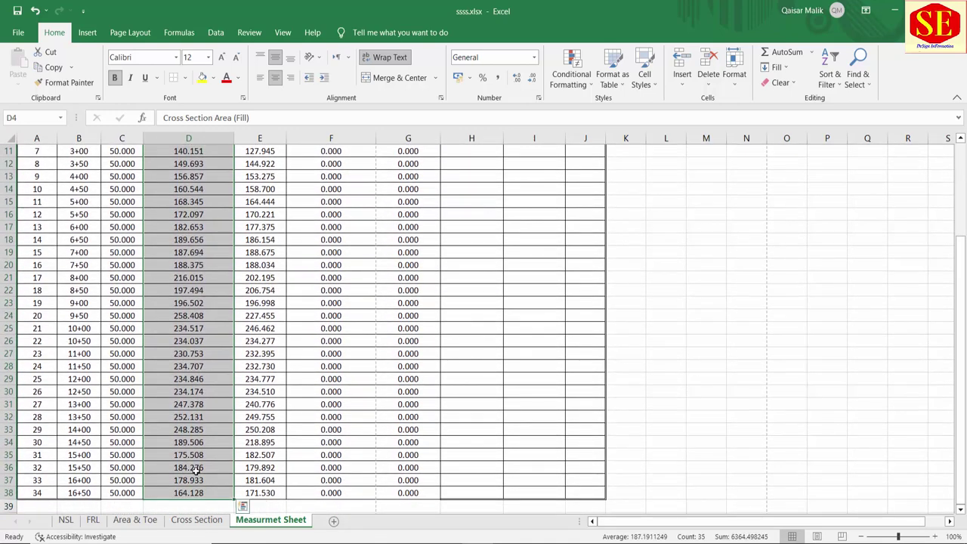
pyautogui.click(226, 80)
# Step: Make the Volume (Fill) column H4:H38 red text to match
pyautogui.scroll(4, 419, 277)
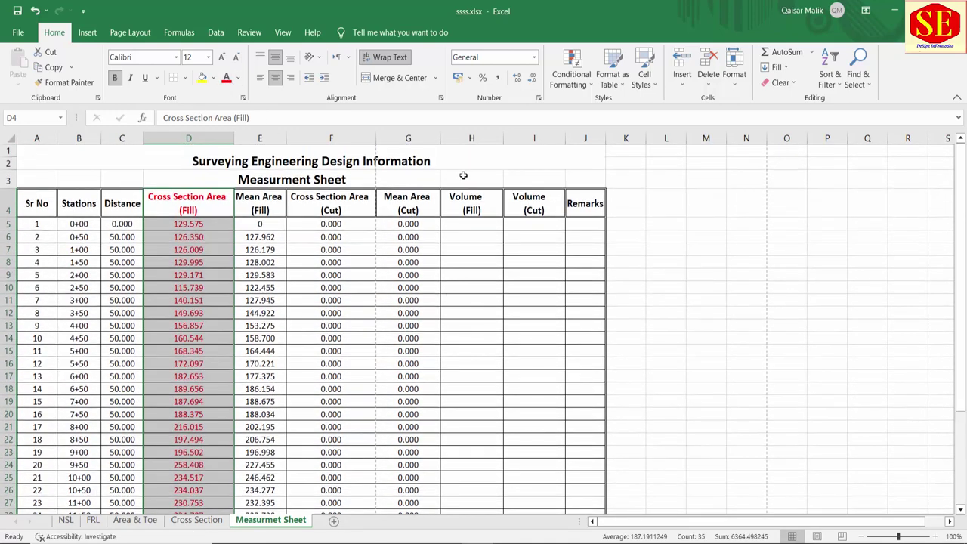
pyautogui.moveTo(469, 204); pyautogui.dragTo(499, 502)
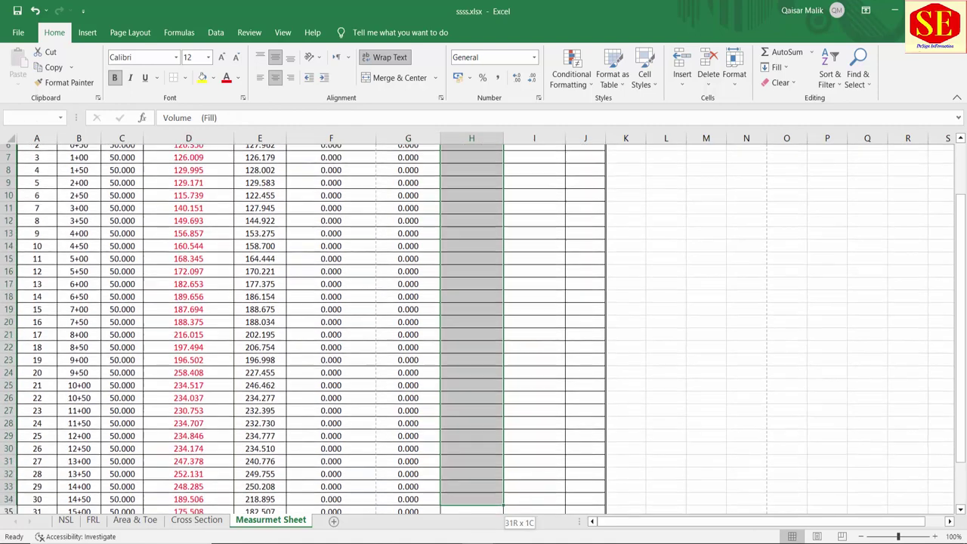
pyautogui.moveTo(498, 502); pyautogui.dragTo(457, 487)
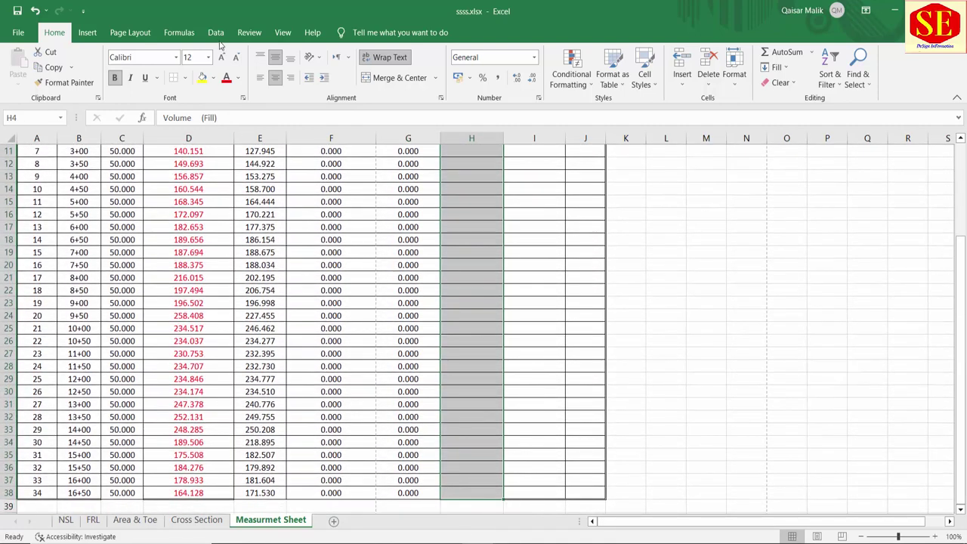
pyautogui.click(226, 78)
pyautogui.scroll(4, 524, 253)
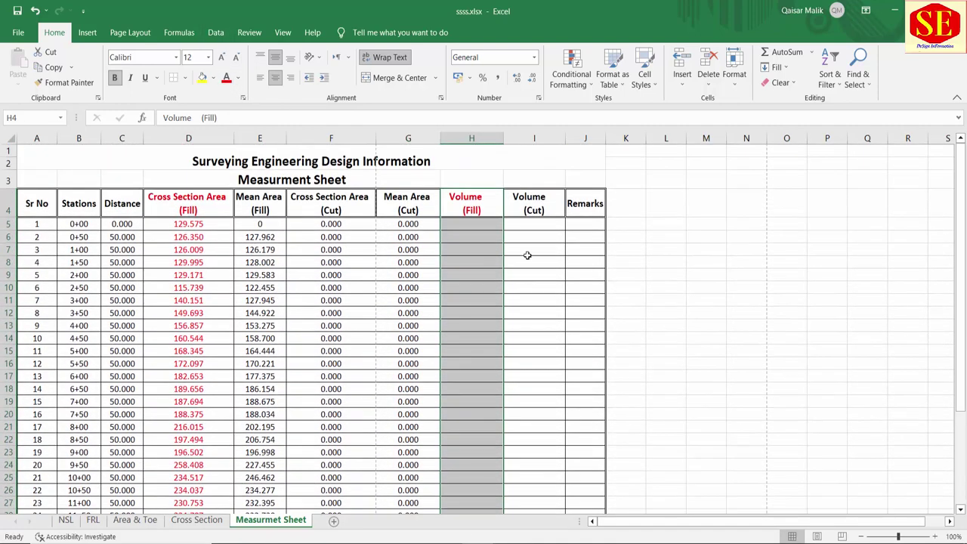
pyautogui.click(468, 225)
pyautogui.click(188, 205)
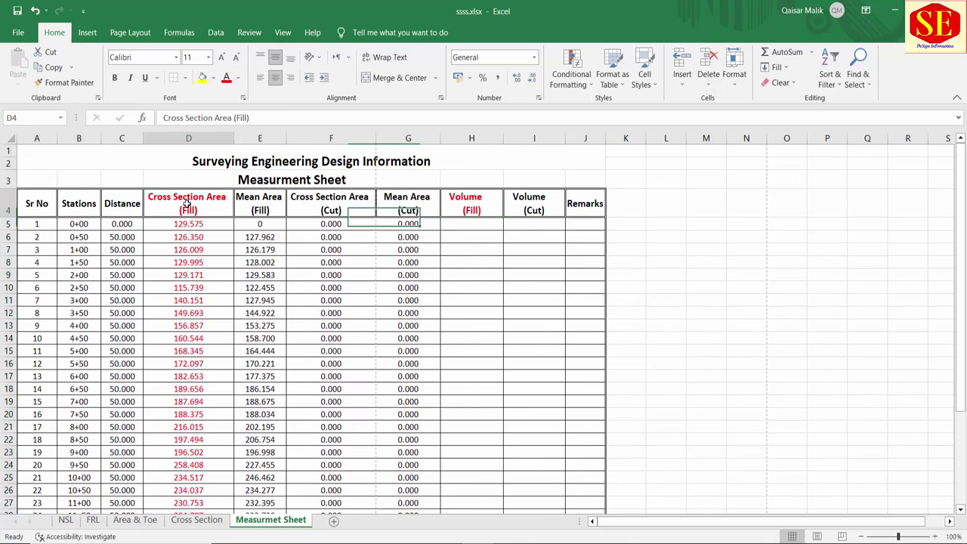
pyautogui.click(468, 190)
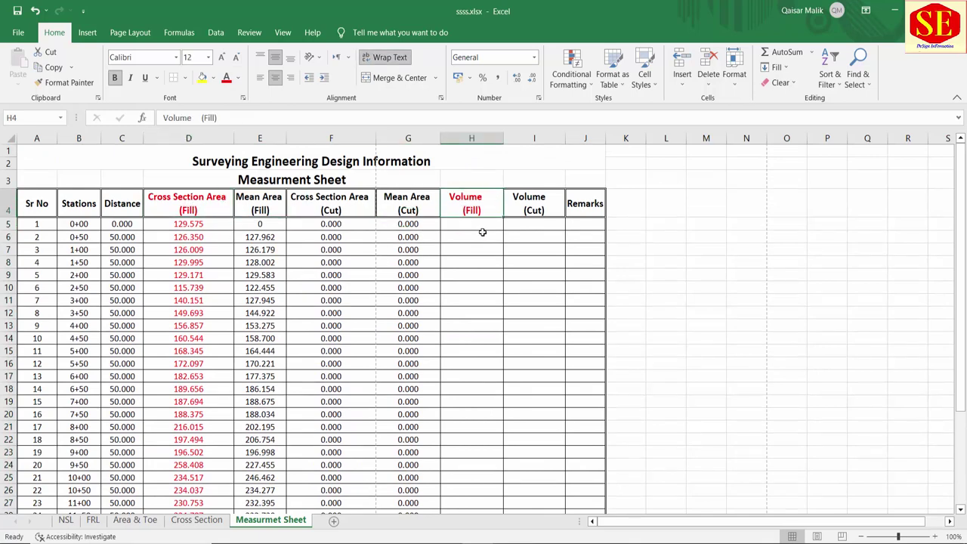
pyautogui.click(518, 234)
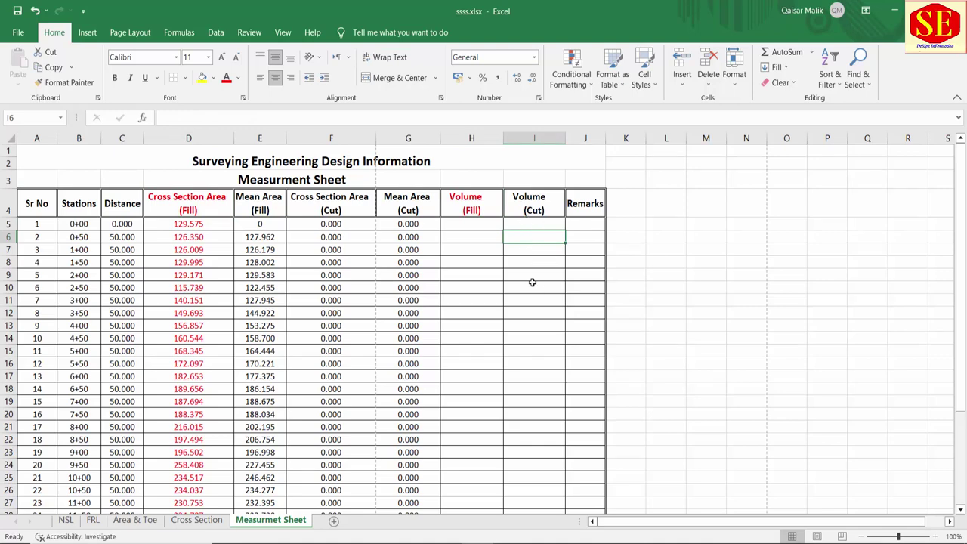
# Step: Enter 0 in H5 and =E6*C6 in H6, giving 6398.122845
pyautogui.click(475, 226)
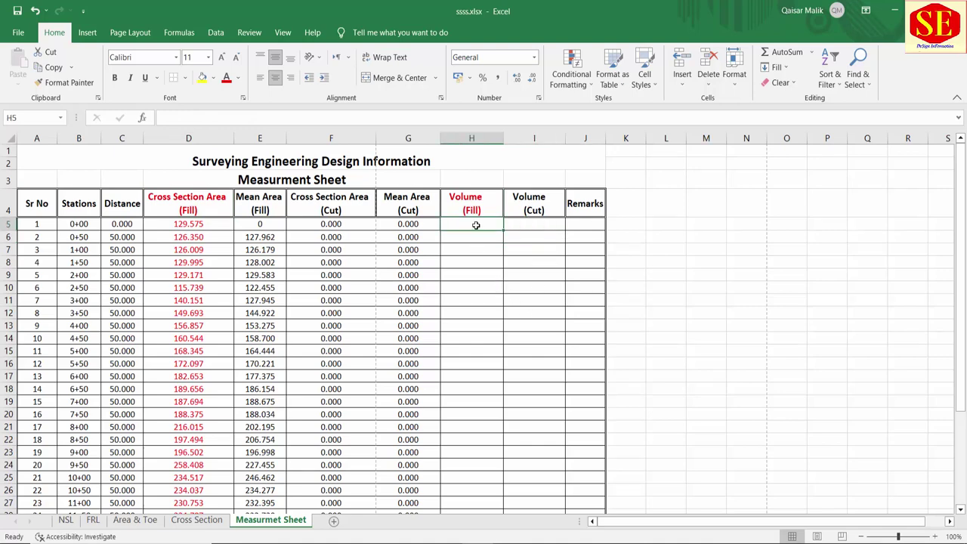
pyautogui.write('0')
pyautogui.press('Return')
pyautogui.write('=')
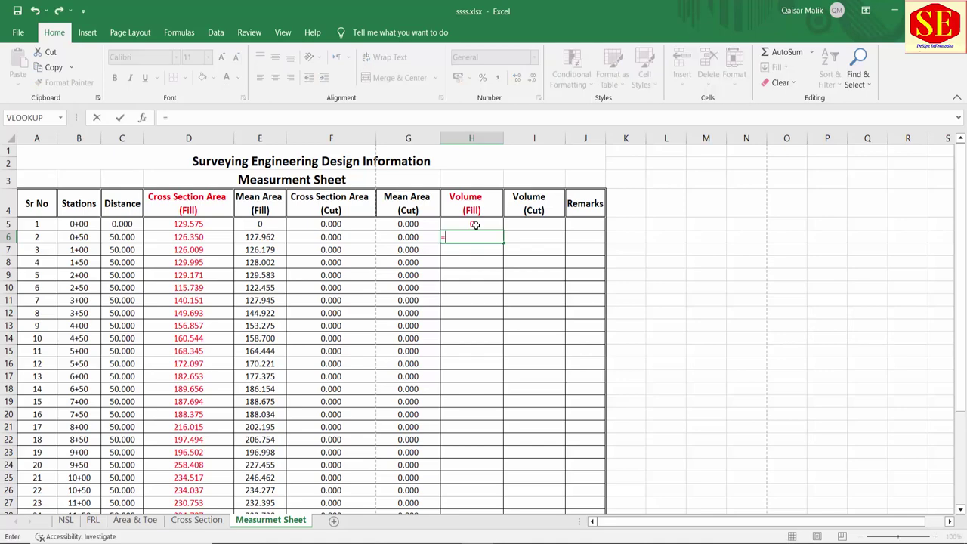
pyautogui.click(283, 237)
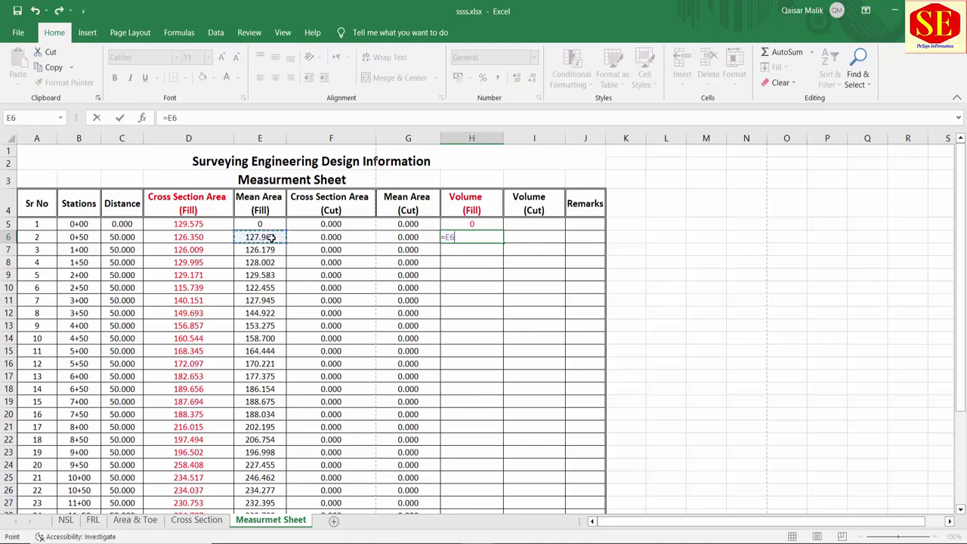
pyautogui.write('*')
pyautogui.click(113, 235)
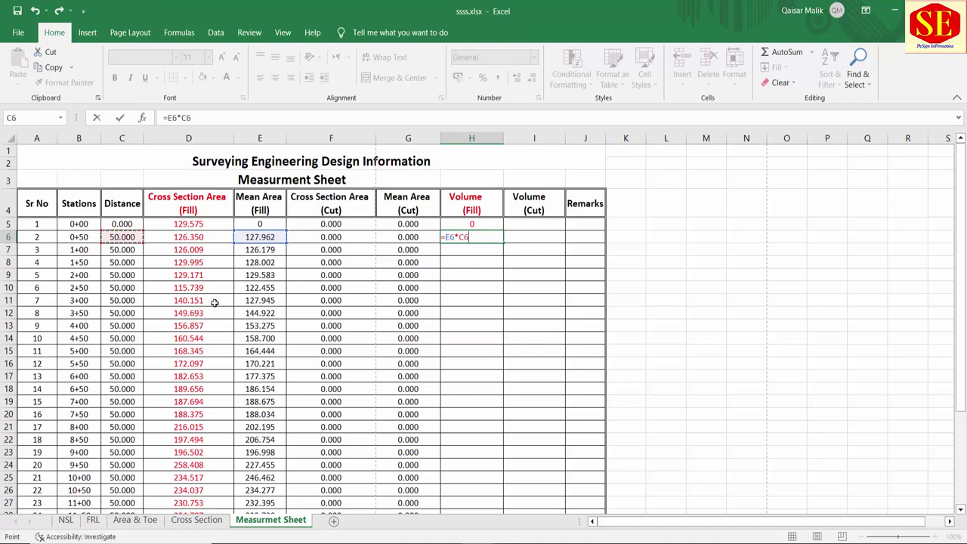
pyautogui.press('Return')
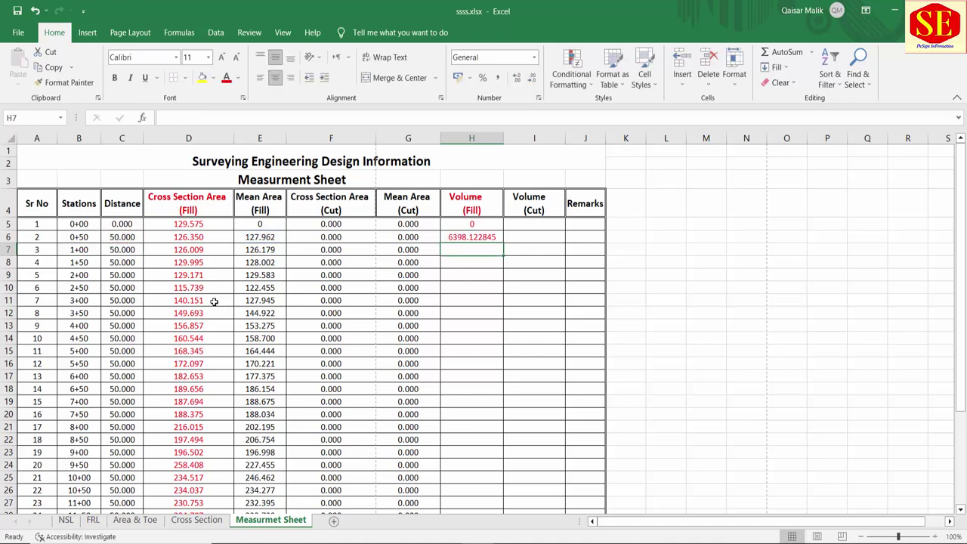
# Step: Enter the volume formula =E7*C7 in H7
pyautogui.write('=')
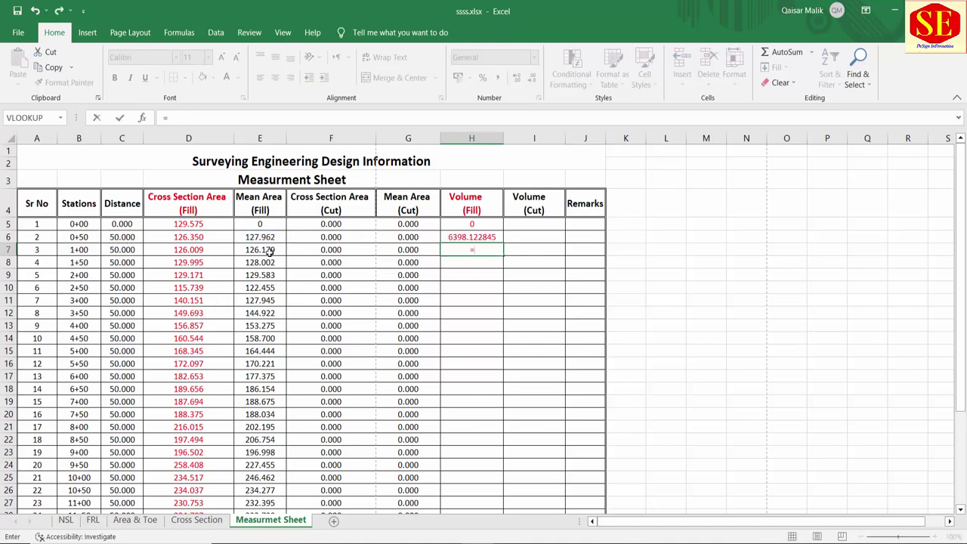
pyautogui.click(268, 250)
pyautogui.write('*')
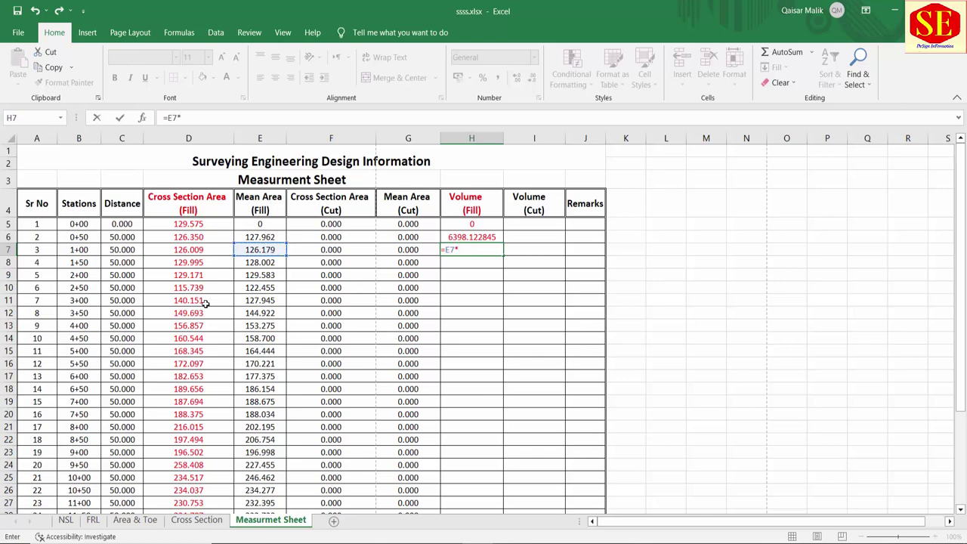
pyautogui.click(122, 249)
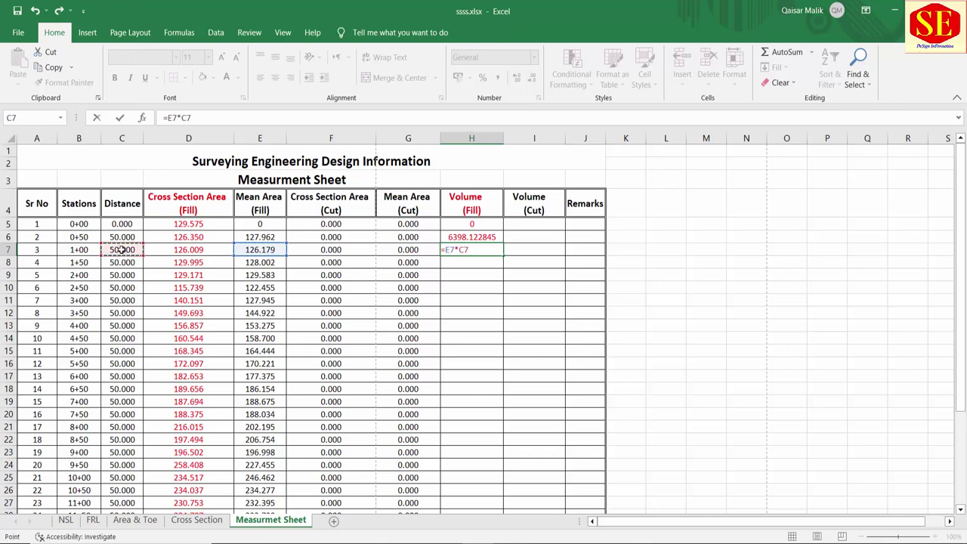
pyautogui.press('Return')
# Step: Copy the H7 volume formula down through H38 and check the first volume results
pyautogui.click(486, 252)
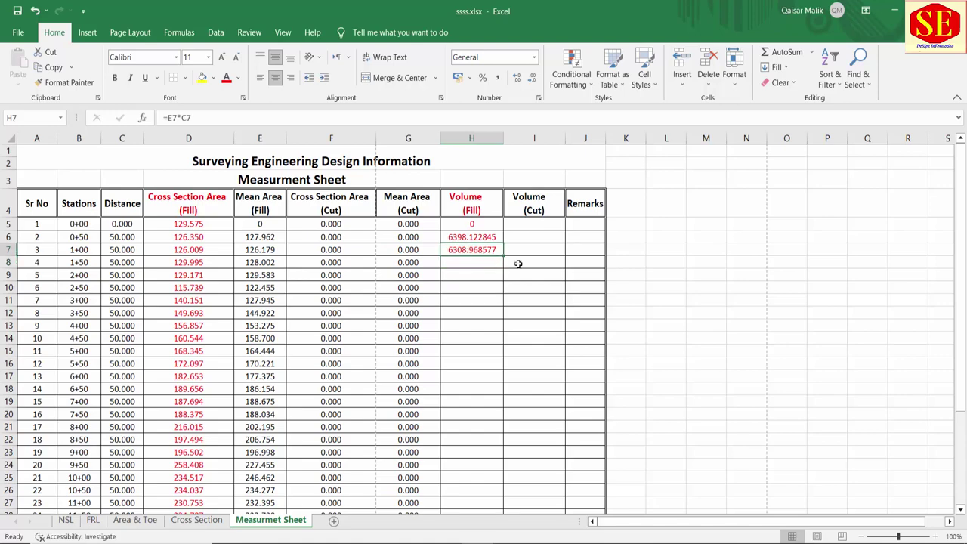
pyautogui.moveTo(502, 257); pyautogui.dragTo(501, 506)
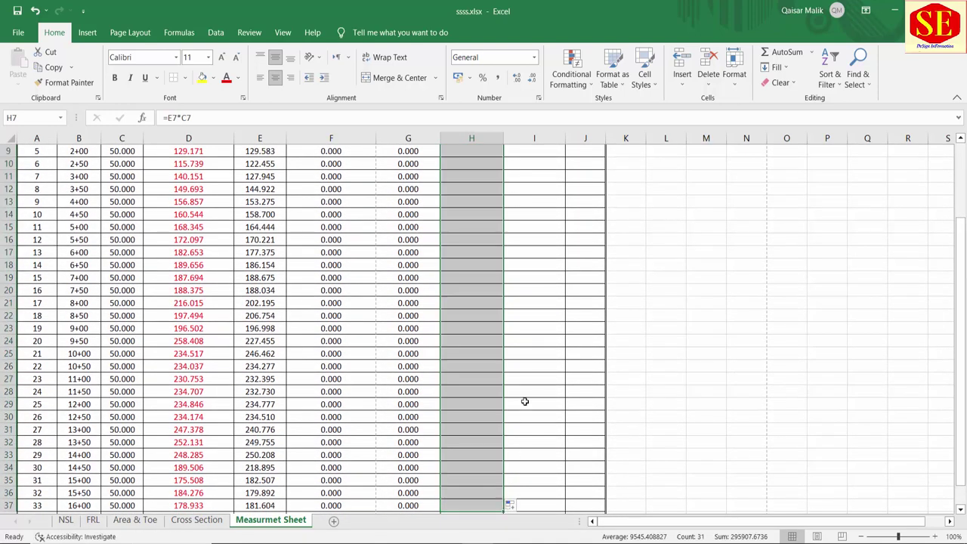
pyautogui.scroll(-6, 513, 370)
pyautogui.moveTo(504, 286); pyautogui.dragTo(507, 298)
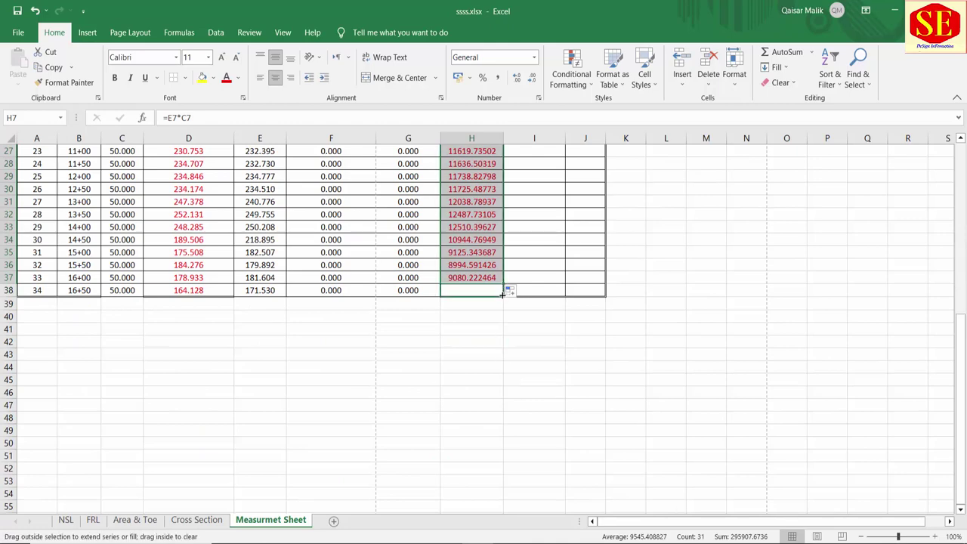
pyautogui.scroll(6, 483, 298)
pyautogui.scroll(3, 456, 296)
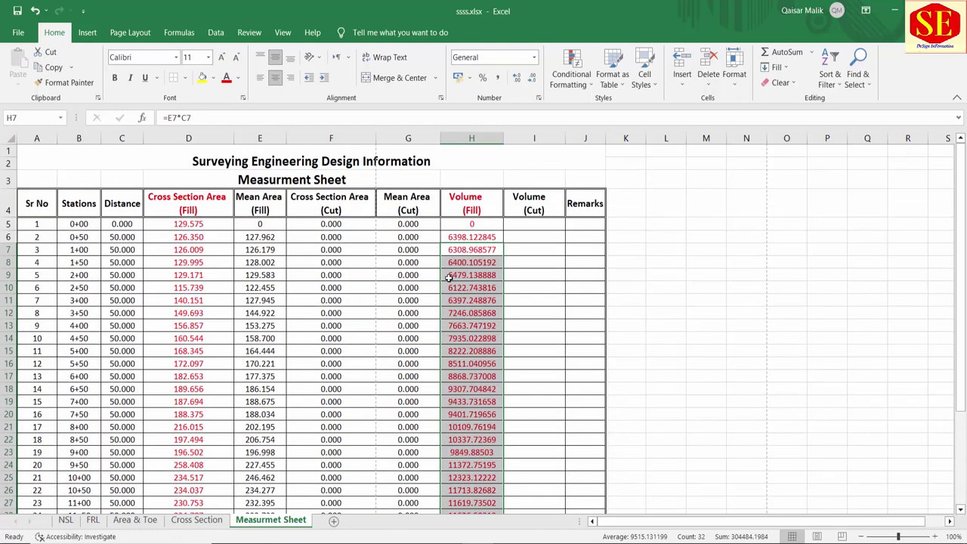
pyautogui.click(533, 287)
pyautogui.click(469, 237)
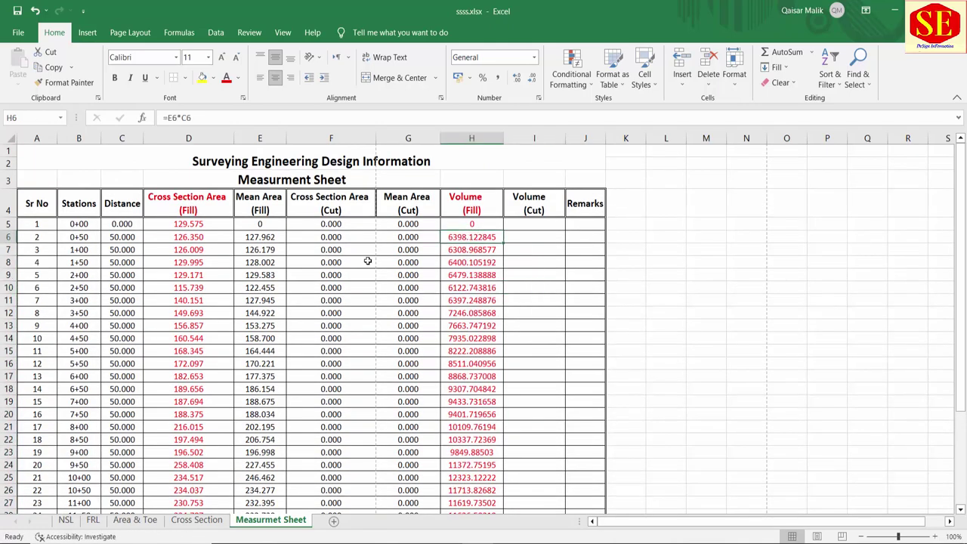
pyautogui.click(84, 238)
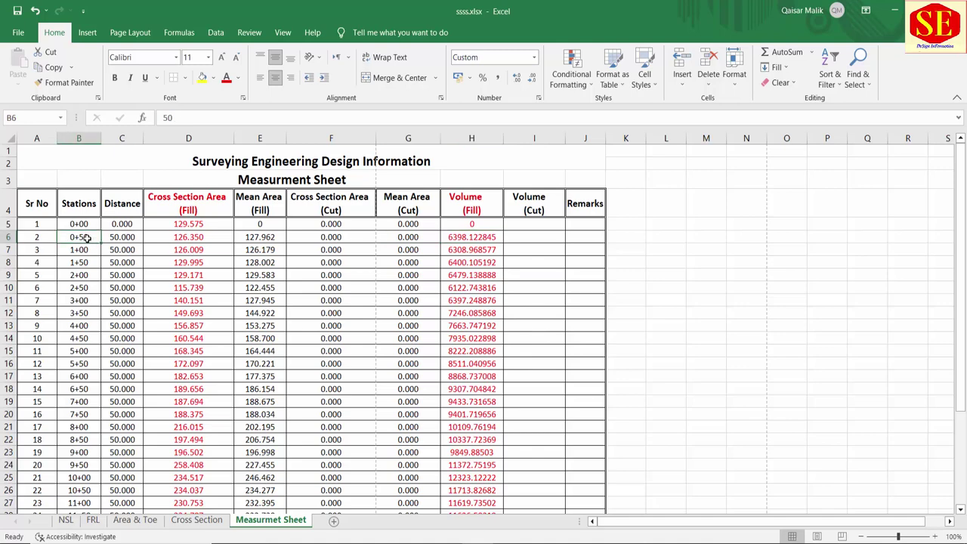
pyautogui.click(487, 238)
pyautogui.click(470, 224)
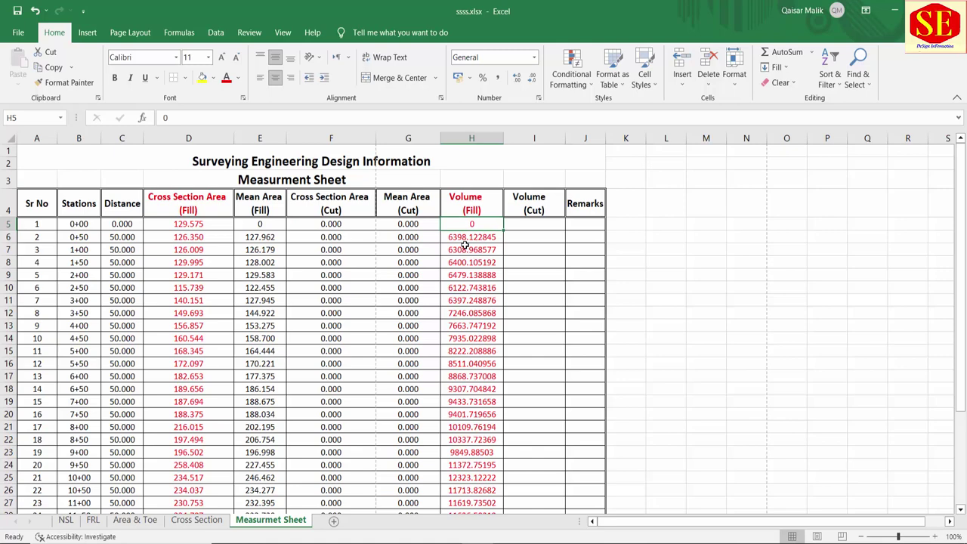
# Step: Check the mean area formula in E13 and the distance formula in C13
pyautogui.click(260, 326)
pyautogui.click(121, 326)
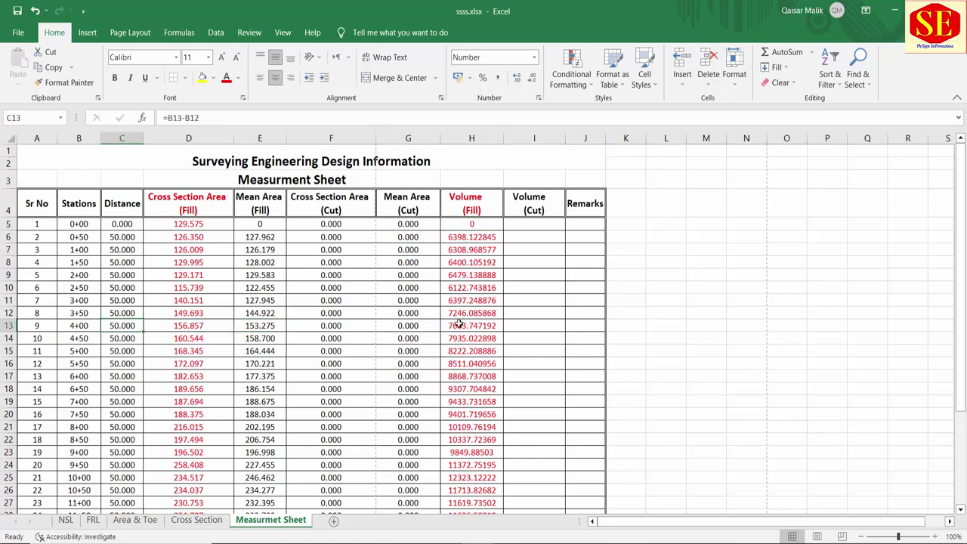
pyautogui.scroll(-3, 483, 227)
pyautogui.scroll(3, 462, 452)
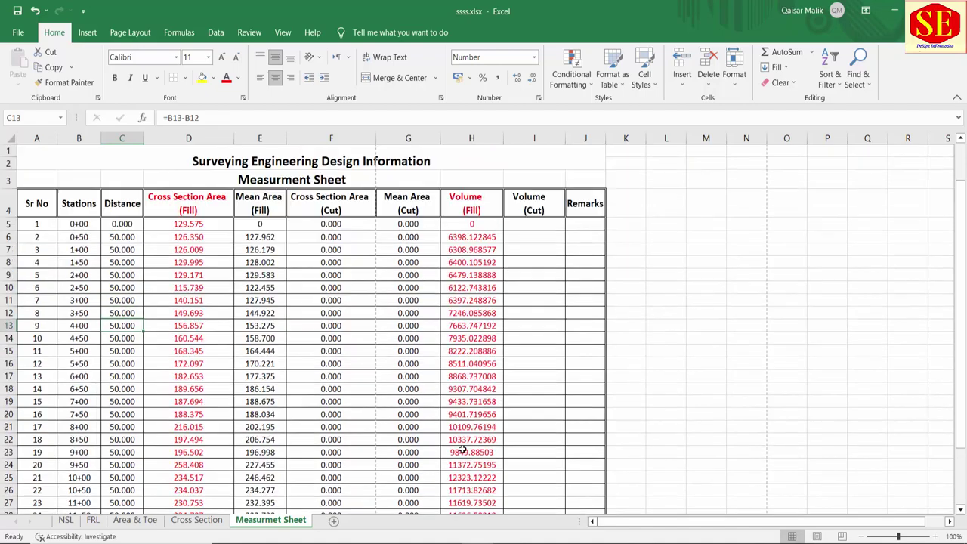
# Step: Format H5:H38 as Number with three decimals, e.g. 6398.123
pyautogui.click(474, 236)
pyautogui.moveTo(475, 226); pyautogui.dragTo(492, 512)
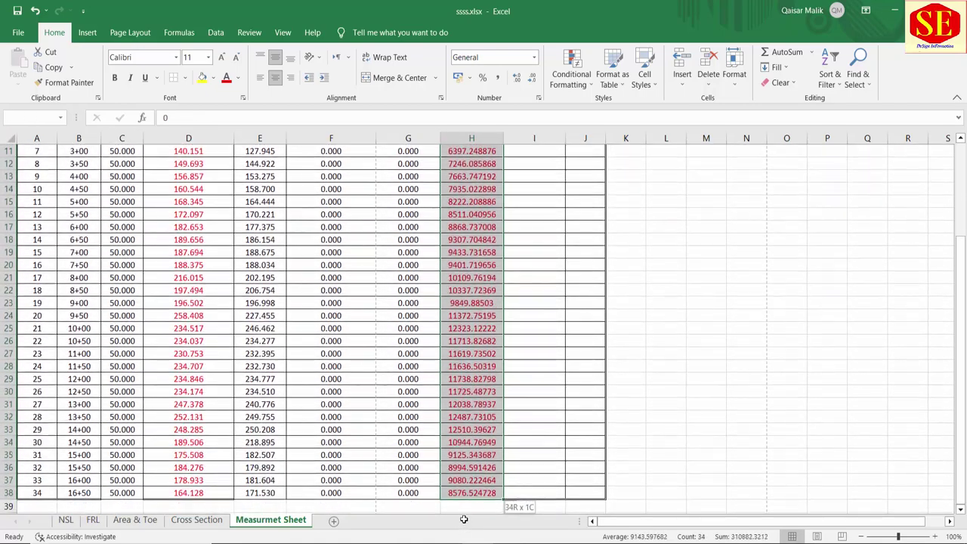
pyautogui.click(516, 78)
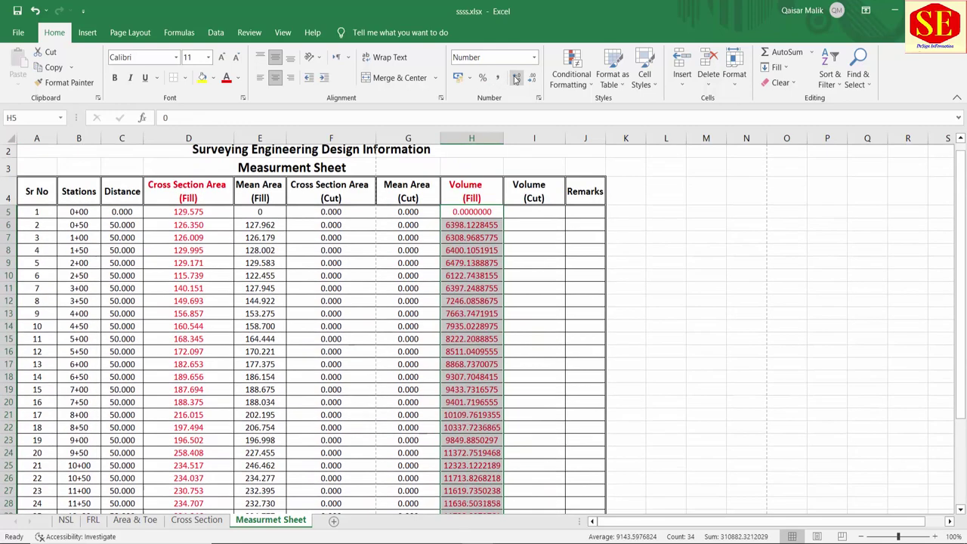
pyautogui.click(532, 78)
pyautogui.click(532, 78)
pyautogui.click(532, 79)
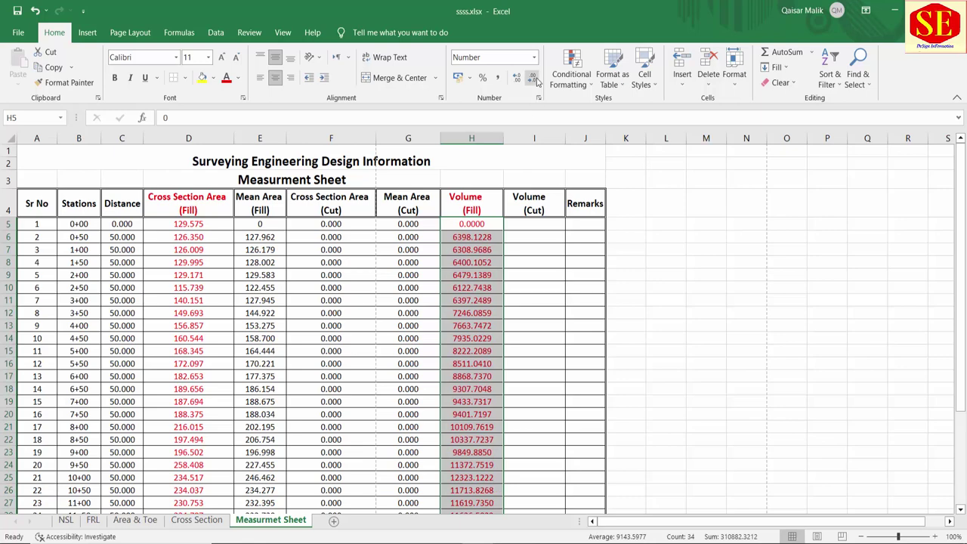
pyautogui.click(533, 78)
# Step: Enter 0 as the first cut volume in I5
pyautogui.click(521, 325)
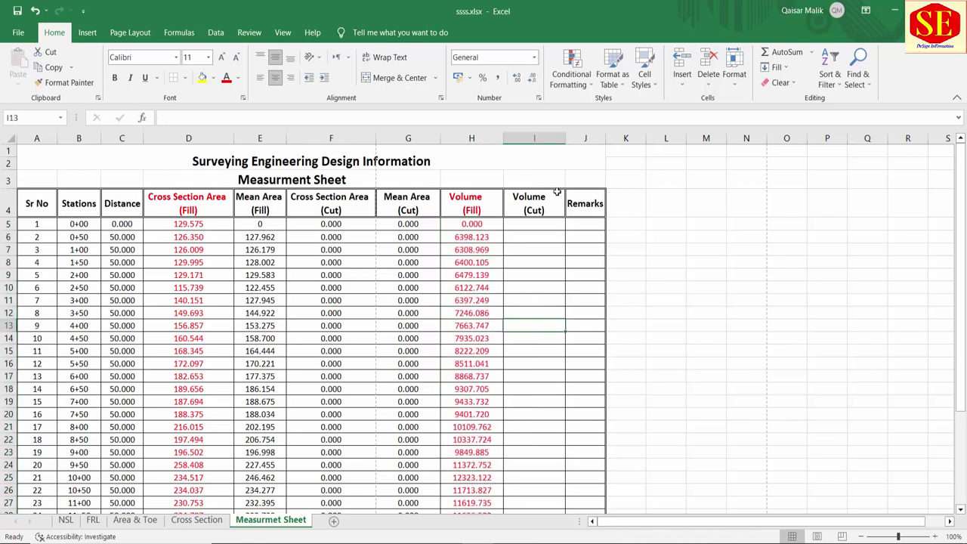
pyautogui.click(532, 221)
pyautogui.write('0')
pyautogui.press('Return')
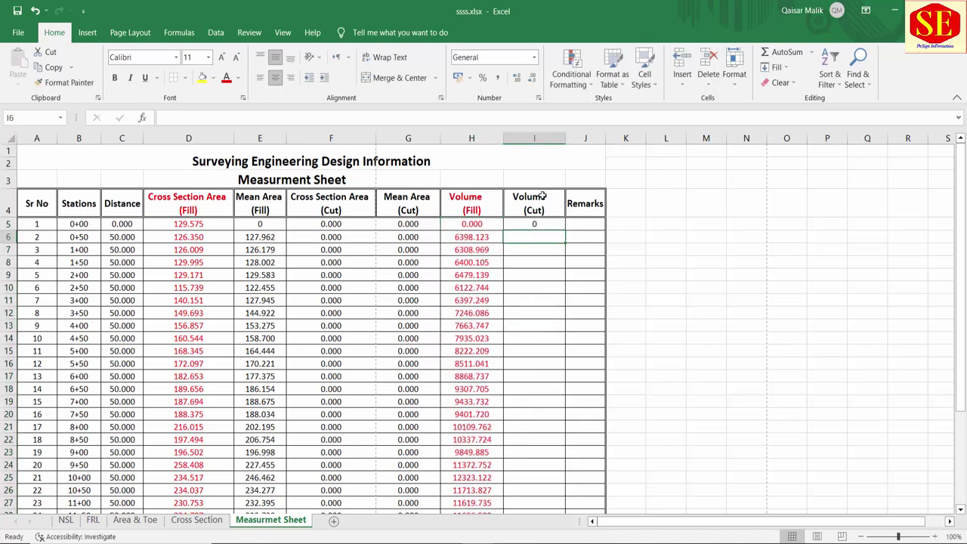
pyautogui.click(546, 227)
# Step: Enter the cut volume formula =G6*C6 in I6 and fill it down the column
pyautogui.click(534, 237)
pyautogui.write('=')
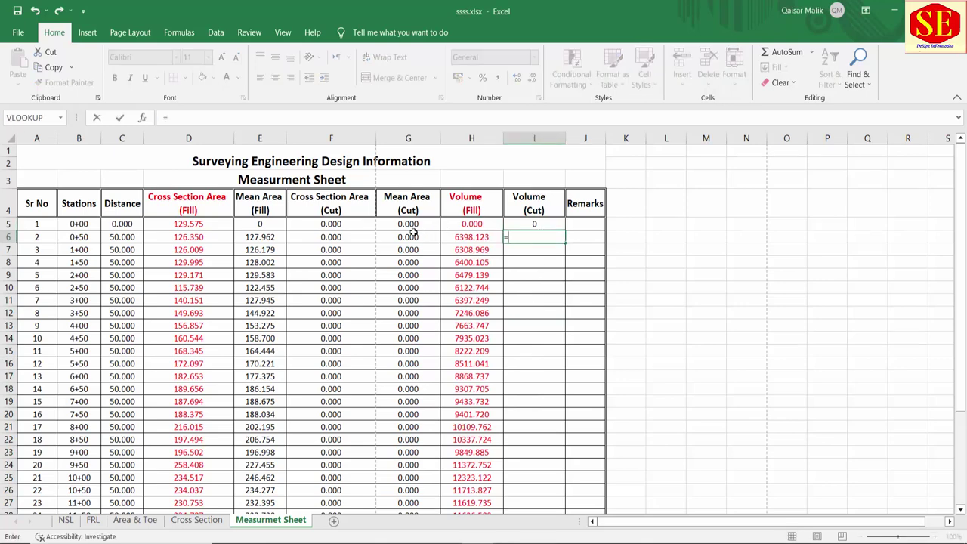
pyautogui.click(400, 237)
pyautogui.write('*')
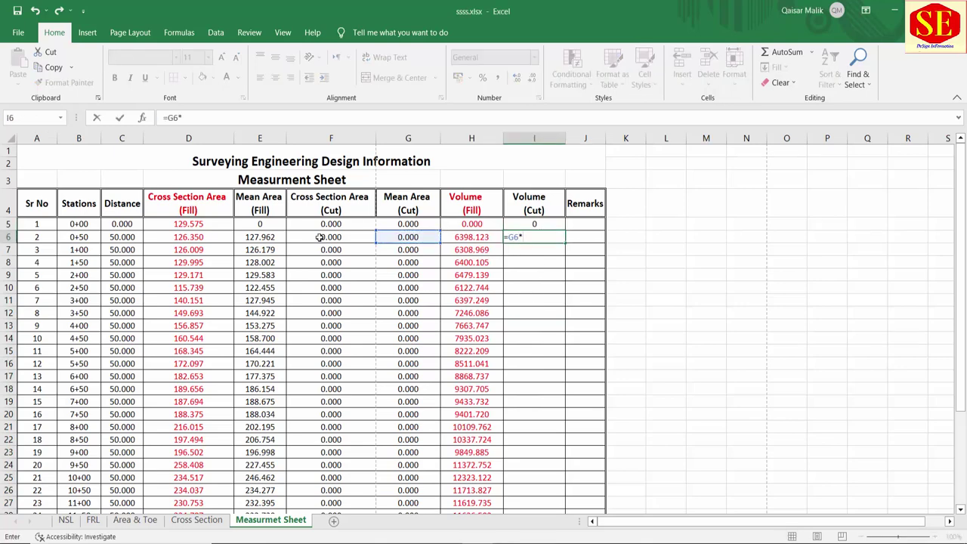
pyautogui.click(139, 237)
pyautogui.press('Return')
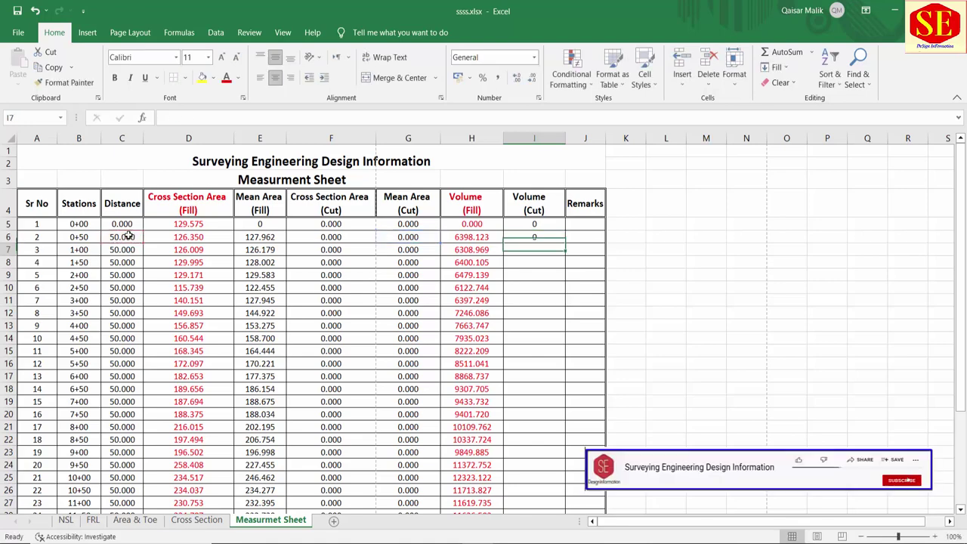
pyautogui.click(541, 237)
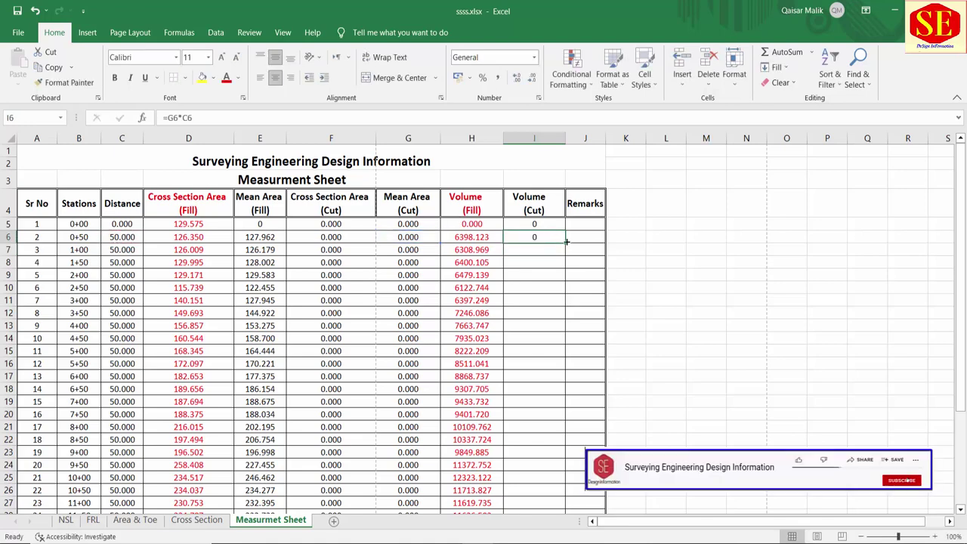
pyautogui.doubleClick(566, 241)
# Step: Format the Volume (Cut) values as Number with 0.000 and widen the Remarks column J
pyautogui.moveTo(534, 236)
pyautogui.mouseDown()
pyautogui.moveTo(530, 508)
pyautogui.moveTo(531, 498)
pyautogui.mouseUp()
pyautogui.click(518, 78)
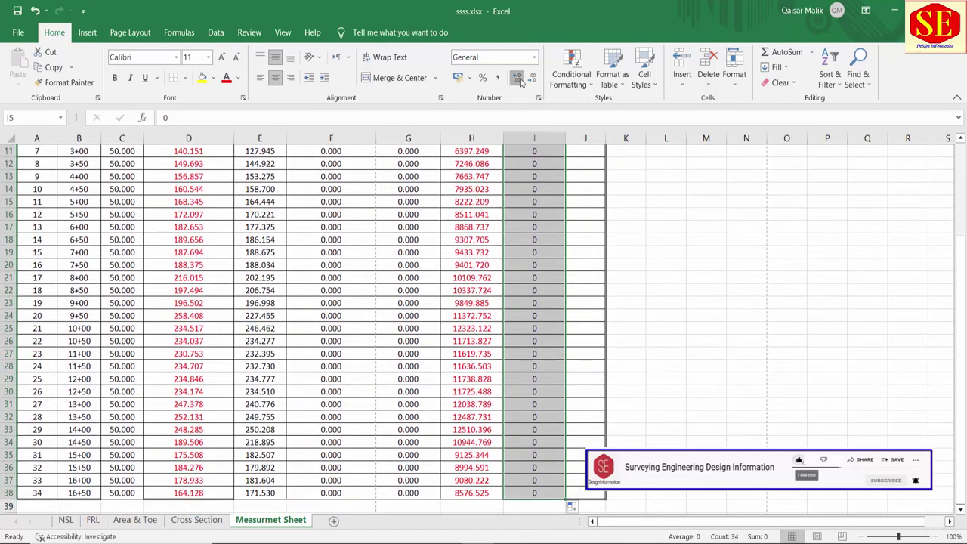
pyautogui.click(518, 78)
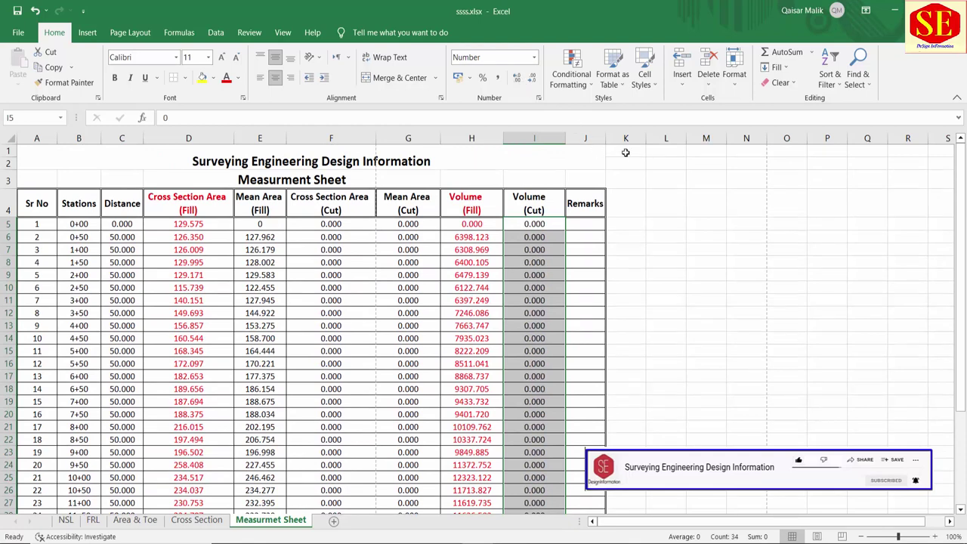
pyautogui.moveTo(605, 138)
pyautogui.mouseDown()
pyautogui.moveTo(702, 136)
pyautogui.moveTo(647, 138)
pyautogui.mouseUp()
# Step: Check where the fill area values in D14 come from on the Cross Section sheet
pyautogui.click(188, 338)
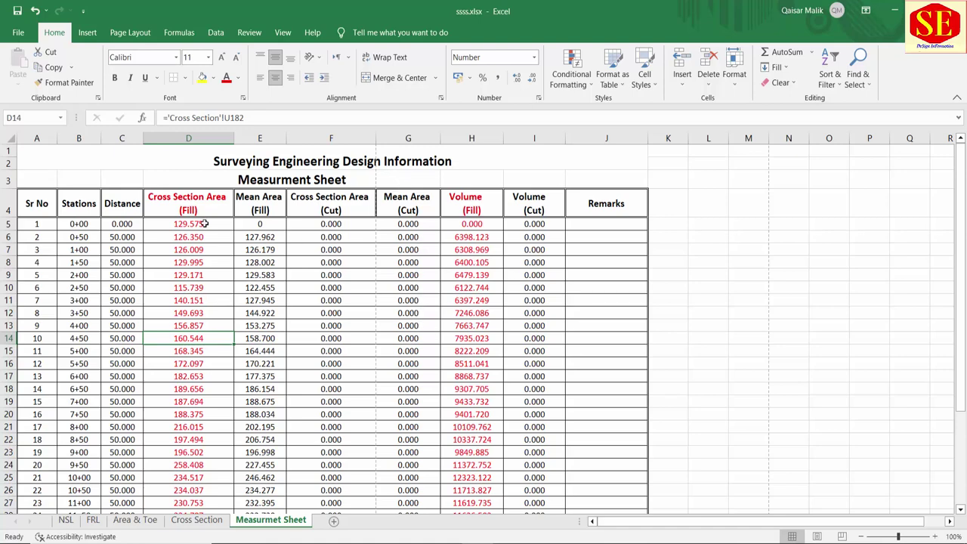
pyautogui.click(410, 227)
pyautogui.scroll(-3, 412, 355)
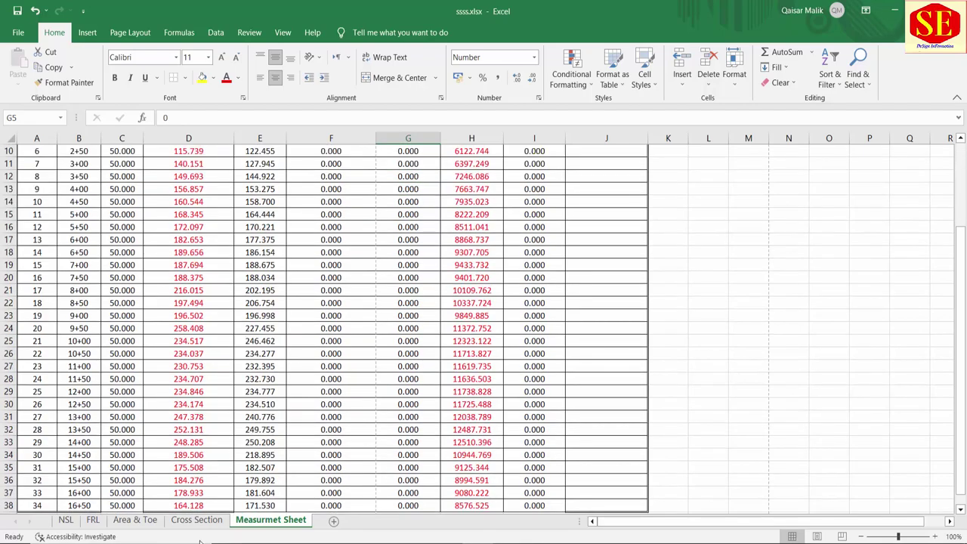
pyautogui.click(197, 520)
pyautogui.scroll(-3, 406, 311)
pyautogui.scroll(4, 679, 264)
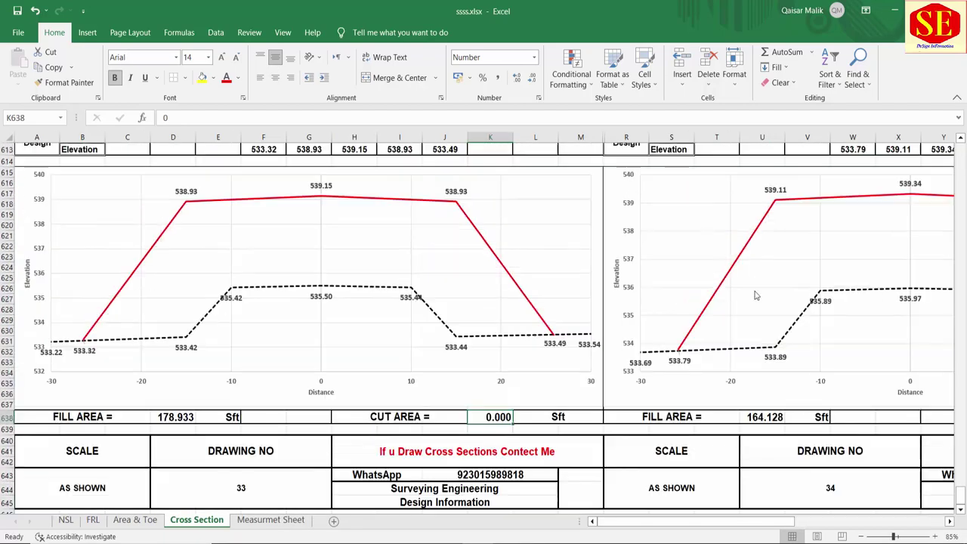
pyautogui.scroll(8, 816, 293)
pyautogui.scroll(13, 831, 290)
pyautogui.scroll(11, 786, 286)
pyautogui.scroll(8, 785, 285)
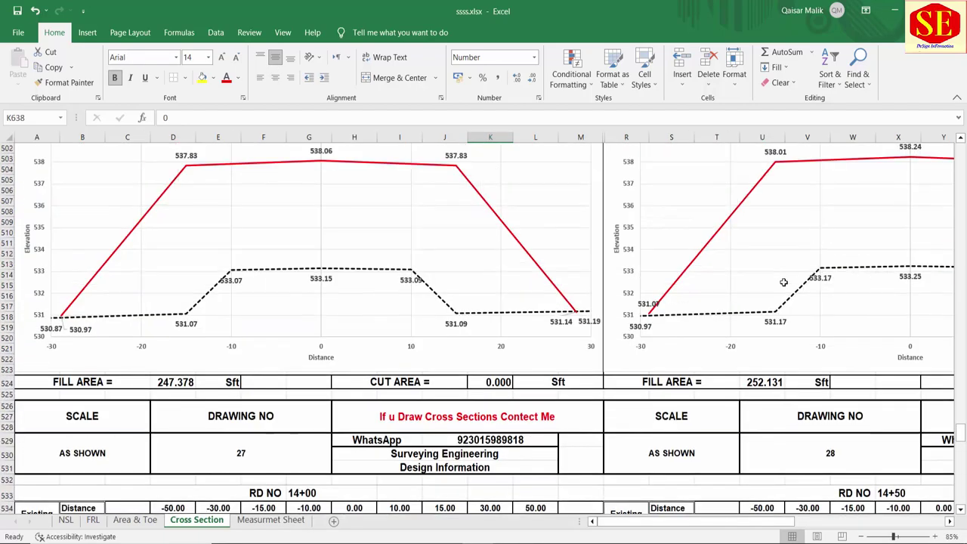
# Step: Back on the Measurment Sheet, select the Volume (Fill) values H5:H38
pyautogui.click(271, 519)
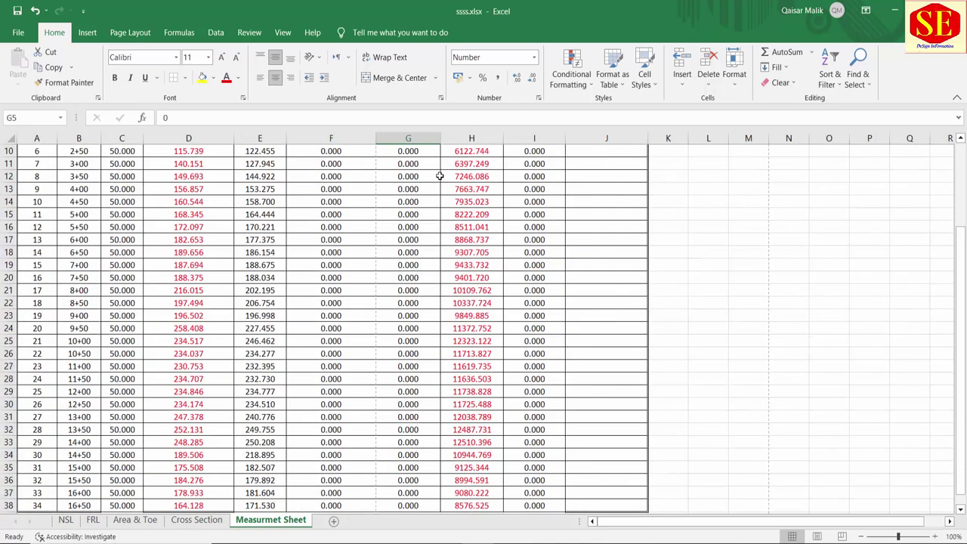
pyautogui.scroll(3, 342, 299)
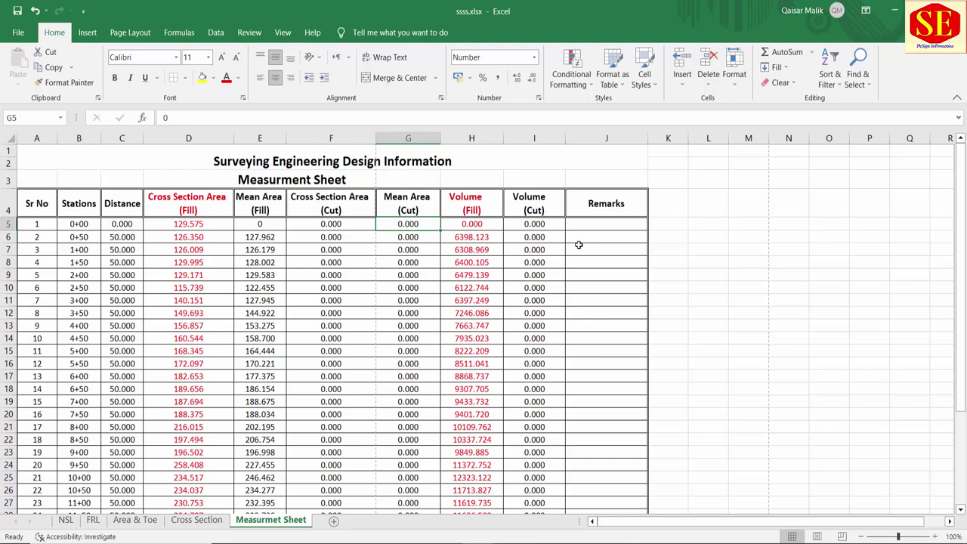
pyautogui.moveTo(473, 224)
pyautogui.mouseDown()
pyautogui.moveTo(471, 513)
pyautogui.moveTo(464, 472)
pyautogui.mouseUp()
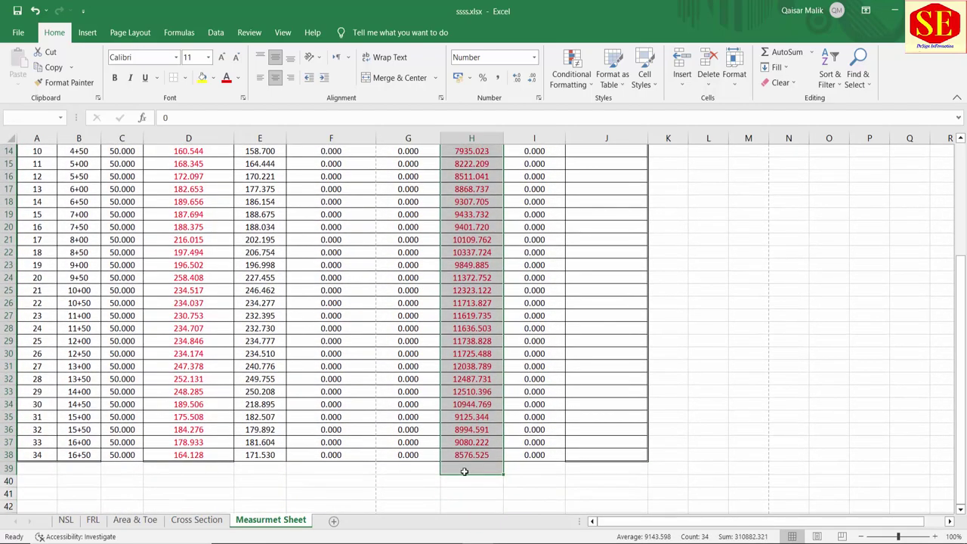
# Step: AutoSum the Volume (Fill) column into H39 and make the total bold at size 14
pyautogui.click(785, 55)
pyautogui.scroll(-8, 543, 296)
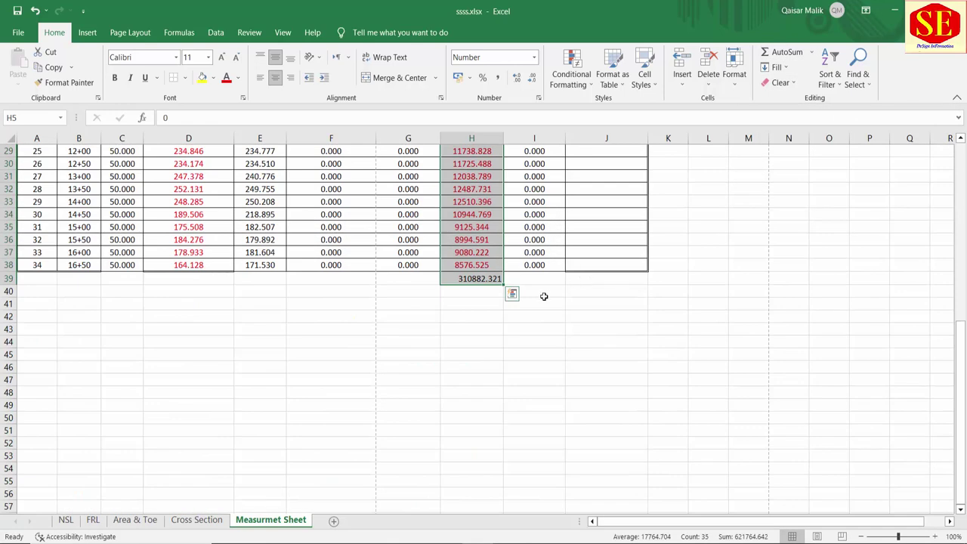
pyautogui.click(487, 278)
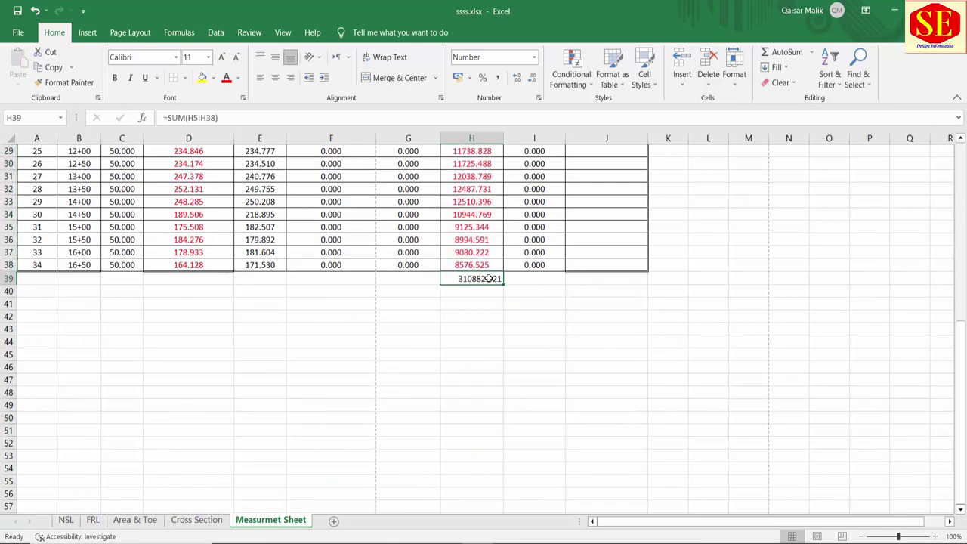
pyautogui.click(114, 77)
pyautogui.click(221, 57)
pyautogui.click(220, 56)
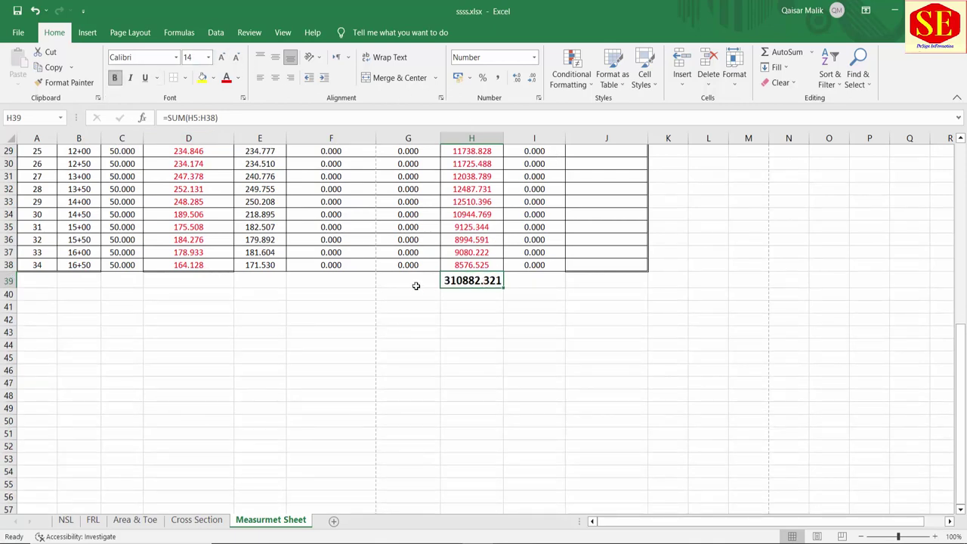
# Step: Merge F39:G39 and label it 'Total Volume of Fill=' in bold, larger text
pyautogui.moveTo(354, 282); pyautogui.dragTo(381, 281)
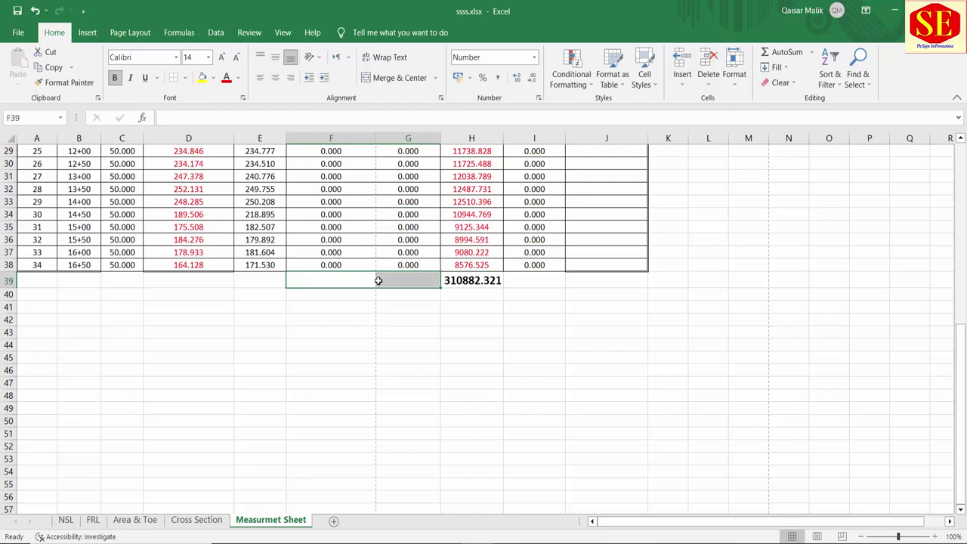
pyautogui.click(369, 79)
pyautogui.write('T')
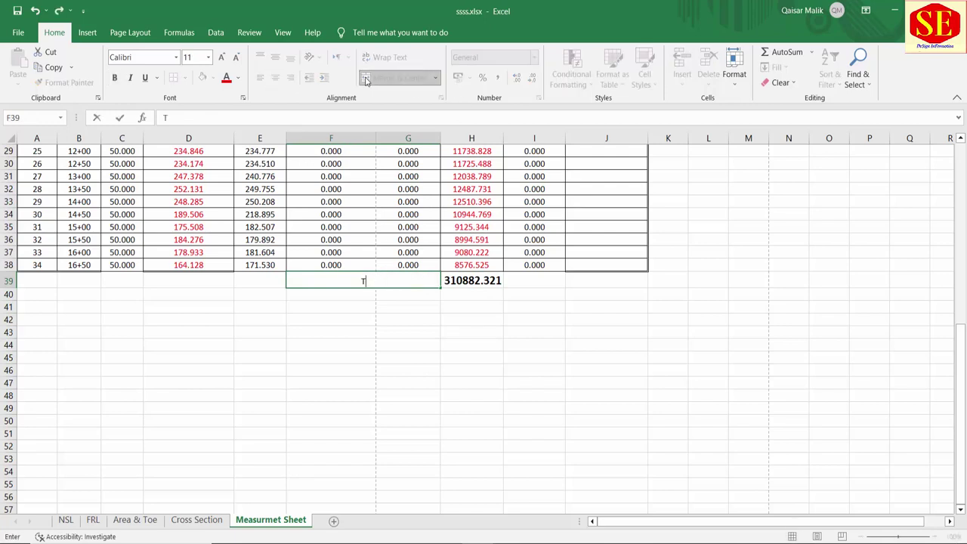
pyautogui.write('otal V')
pyautogui.write('olu')
pyautogui.write('me of')
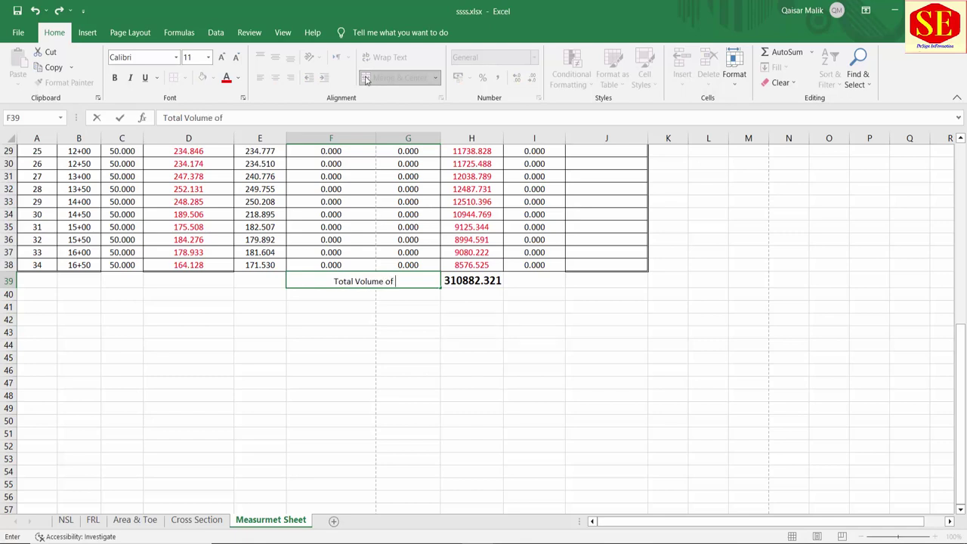
pyautogui.write(' Fil')
pyautogui.write('l=')
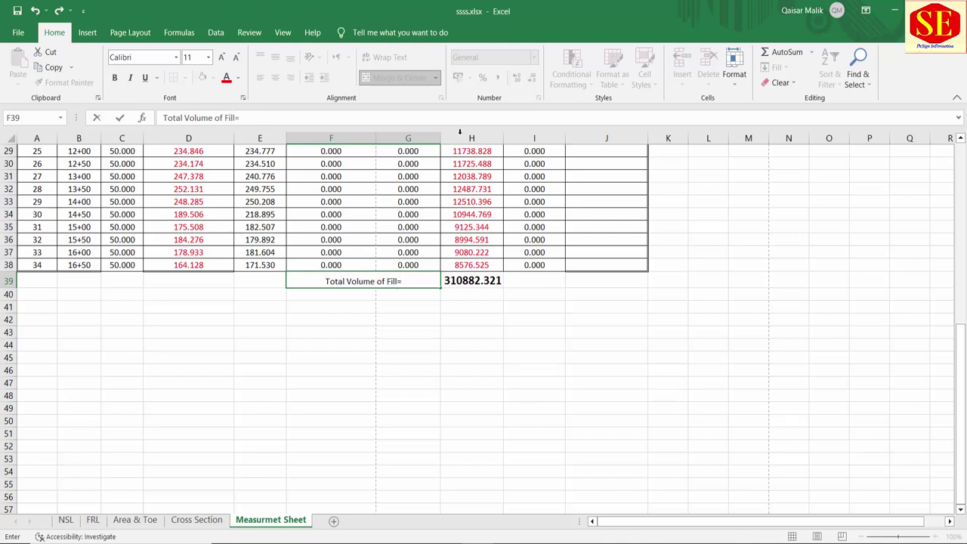
pyautogui.hotkey('ctrl', 'Return')
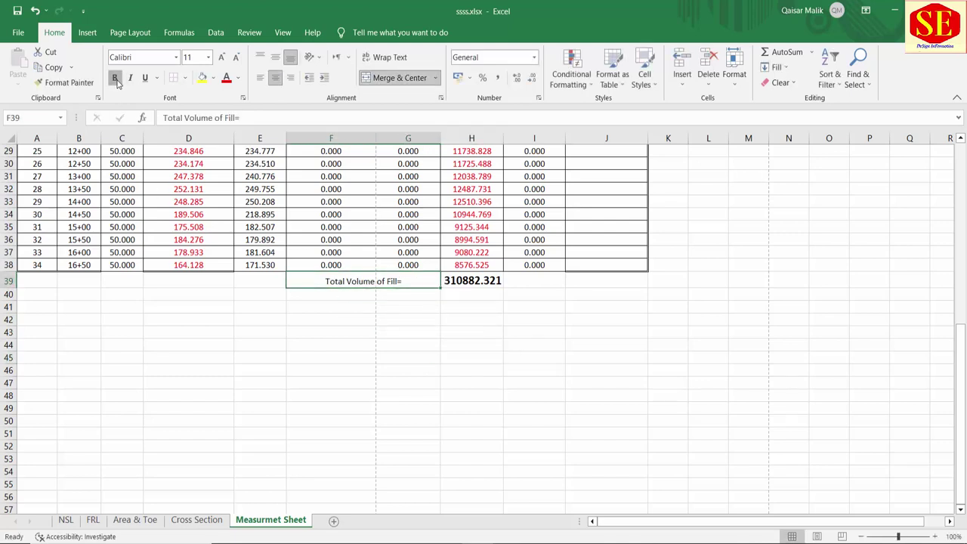
pyautogui.click(116, 79)
pyautogui.click(221, 59)
pyautogui.click(221, 58)
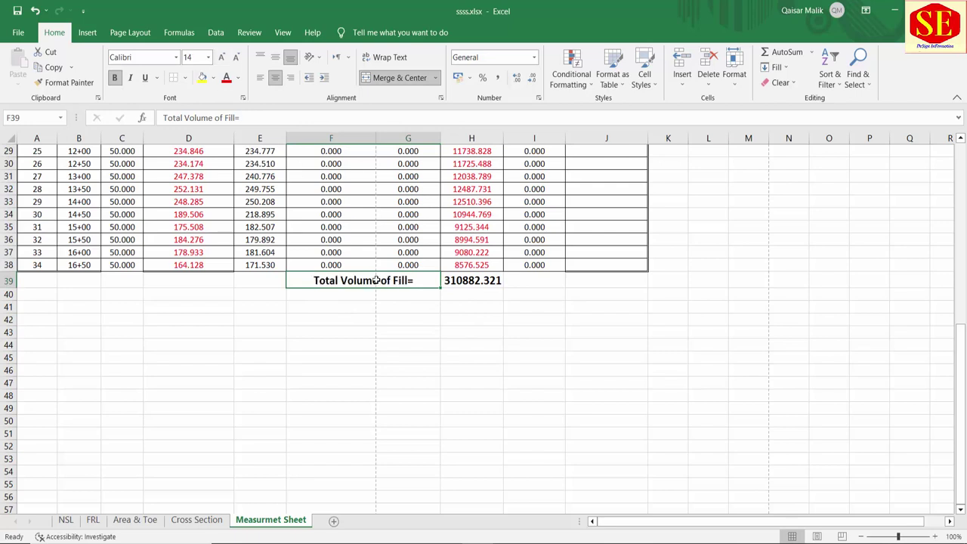
pyautogui.click(353, 324)
pyautogui.click(477, 281)
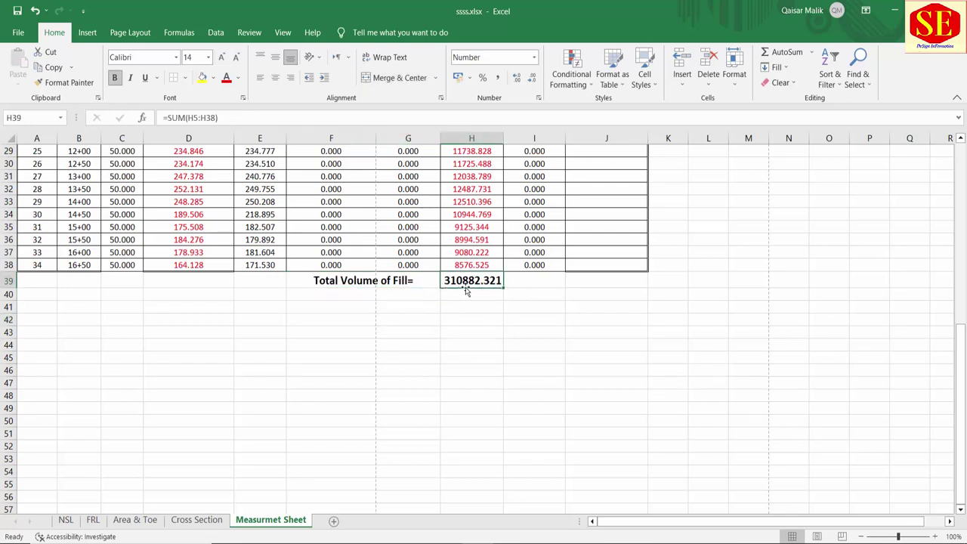
# Step: Enter the unit CFT in I39 beside the fill total and make it bold
pyautogui.click(532, 284)
pyautogui.write('CFT')
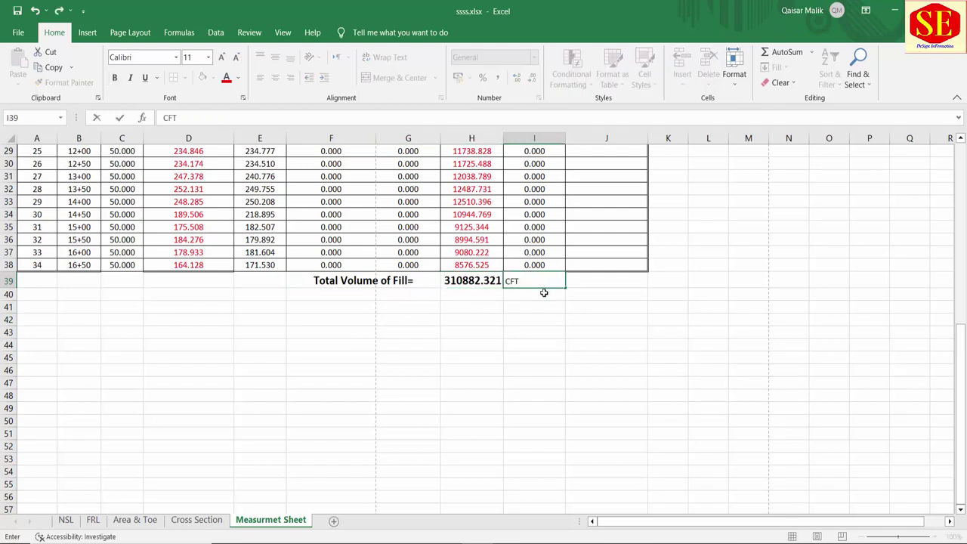
pyautogui.click(574, 327)
pyautogui.click(574, 309)
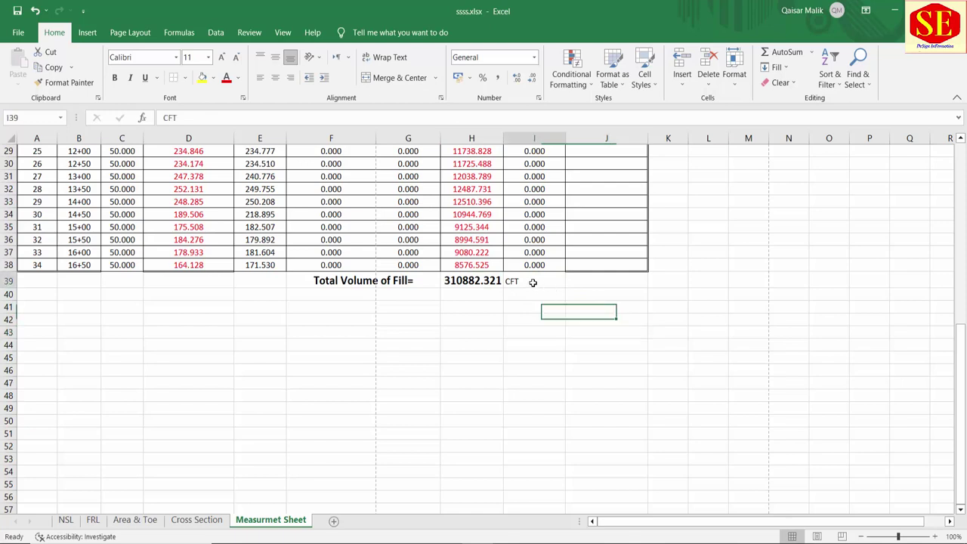
pyautogui.click(535, 280)
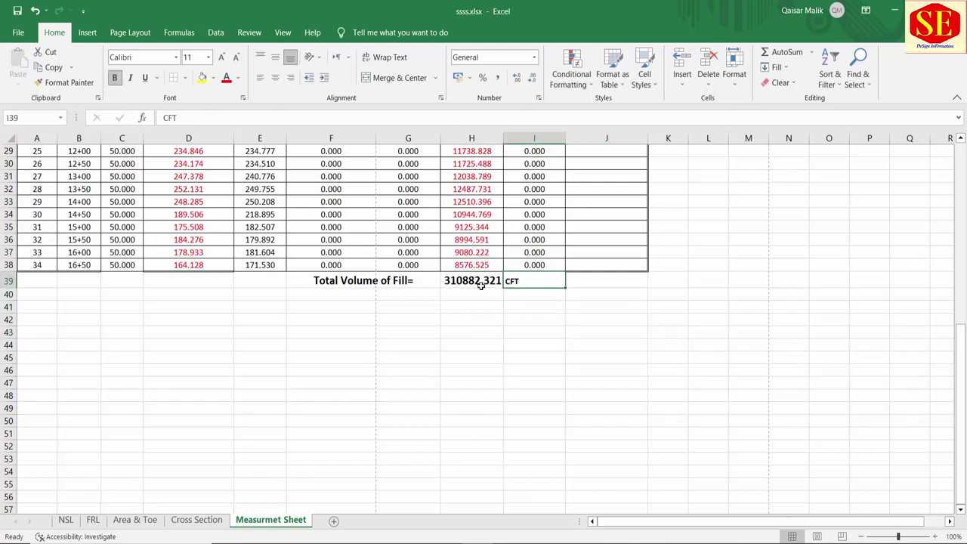
pyautogui.press('Return')
pyautogui.click(515, 332)
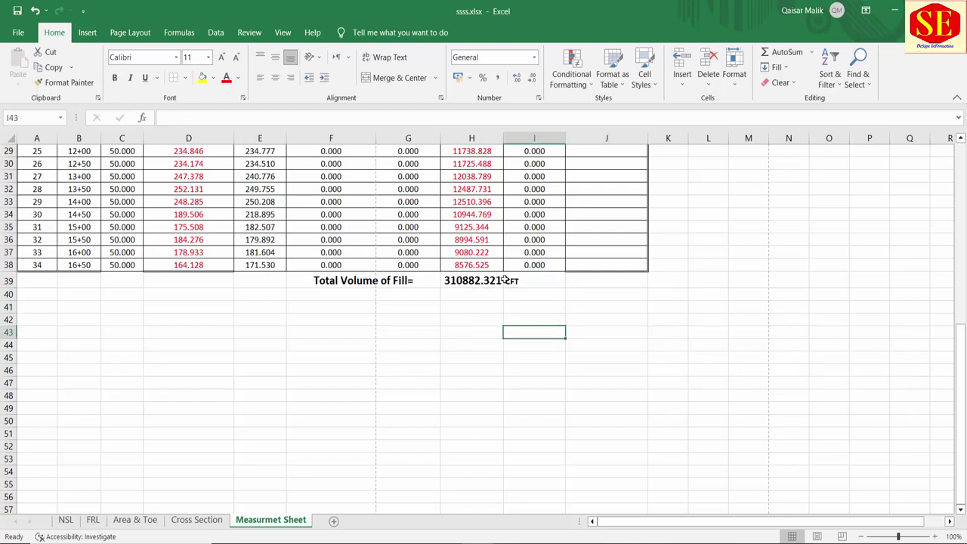
pyautogui.click(515, 282)
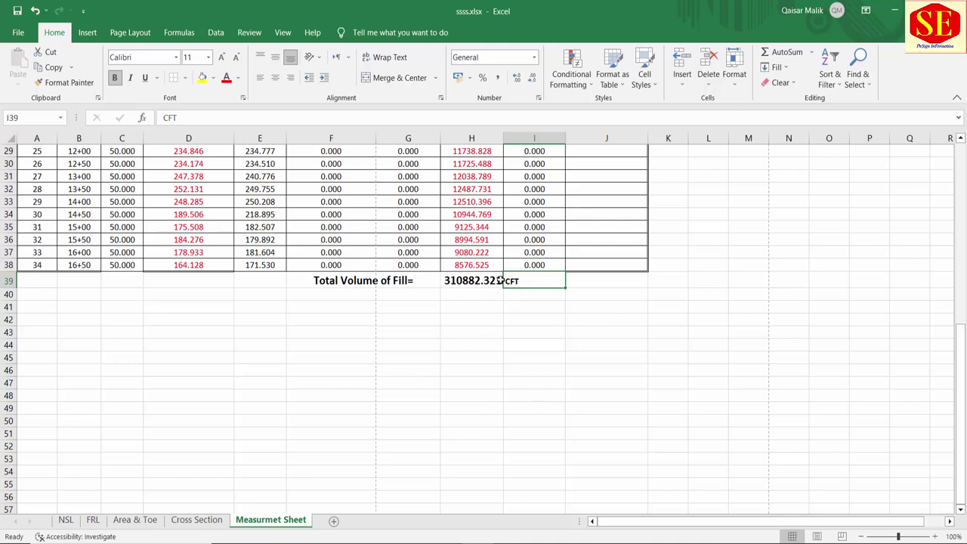
# Step: Glance at the Cross Section sheet and return to the Measurment Sheet
pyautogui.scroll(4, 500, 280)
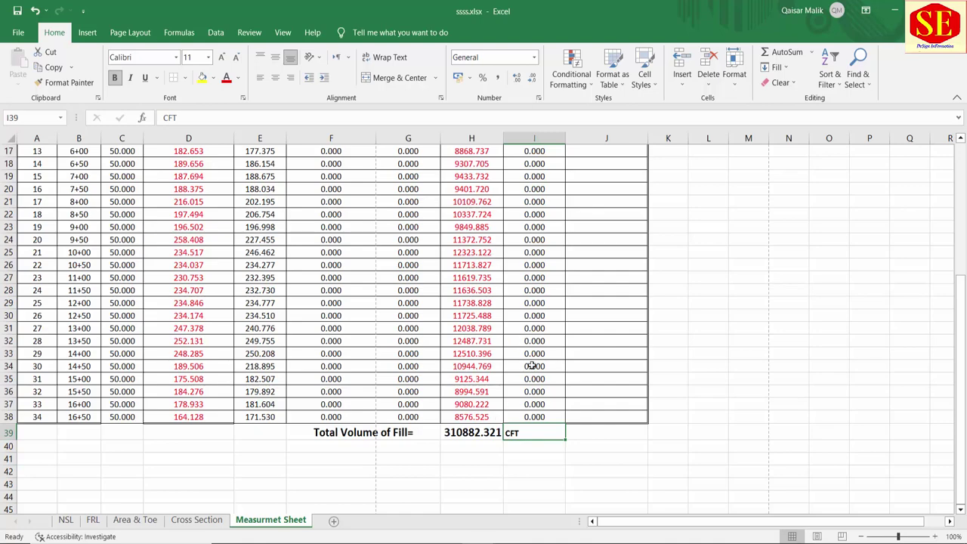
pyautogui.scroll(5, 450, 269)
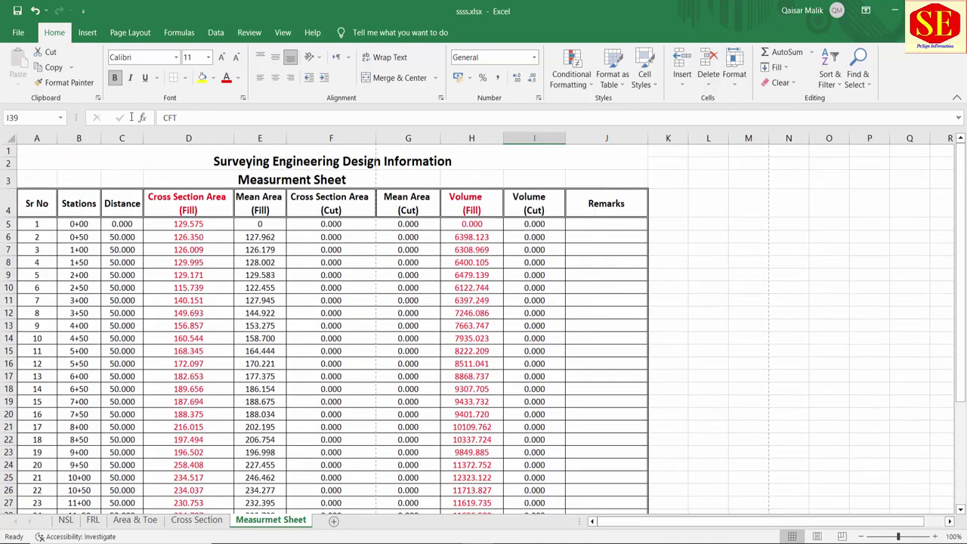
pyautogui.click(204, 520)
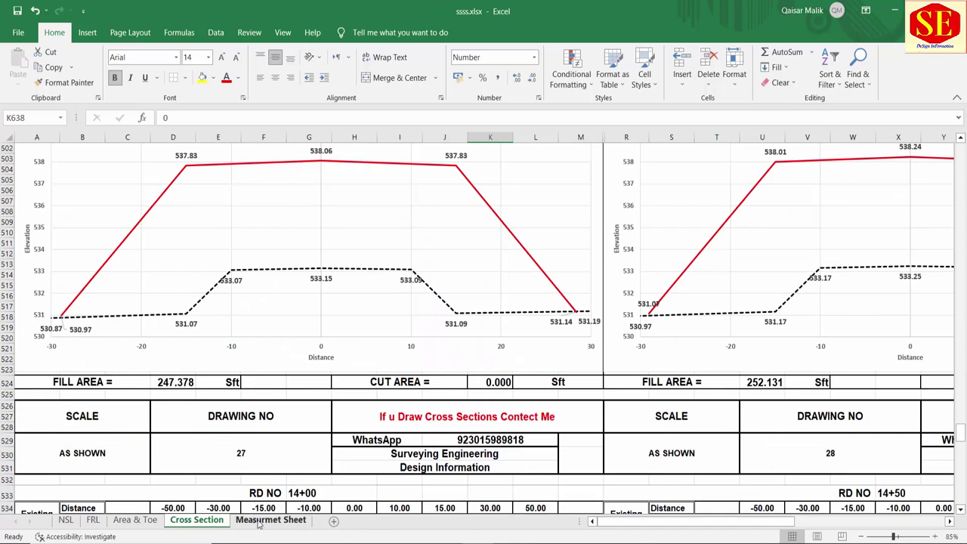
pyautogui.click(260, 520)
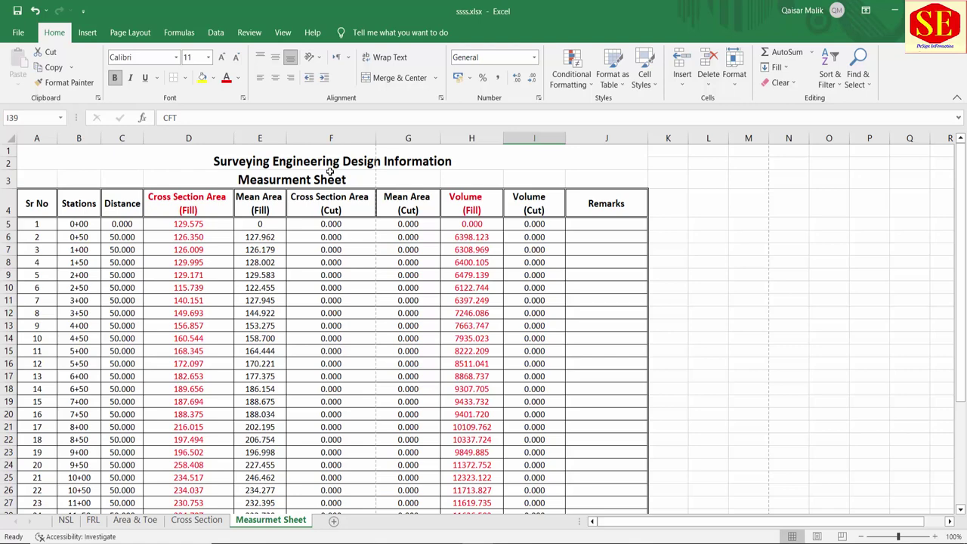
# Step: Add a new worksheet and rename it L SECTION
pyautogui.click(333, 522)
pyautogui.rightClick(337, 522)
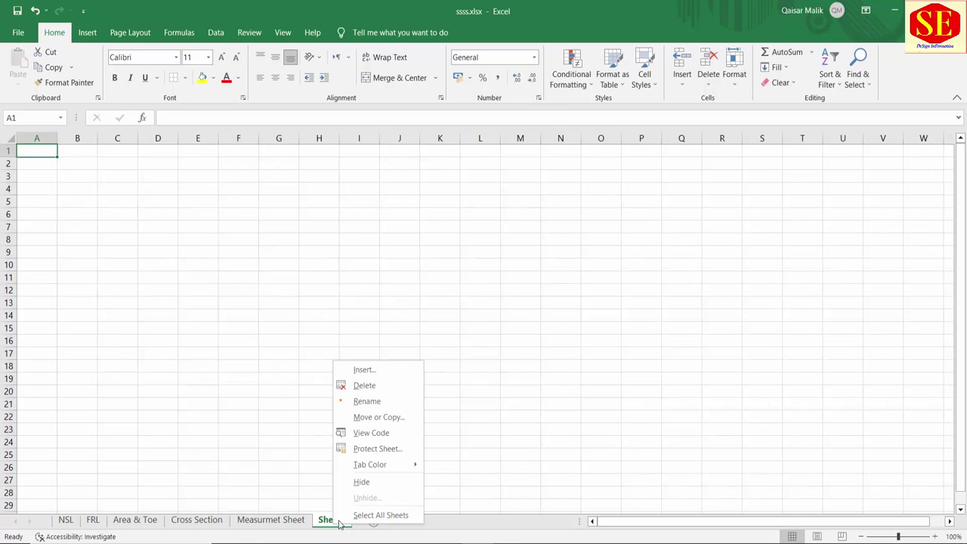
pyautogui.click(383, 399)
pyautogui.write('L S')
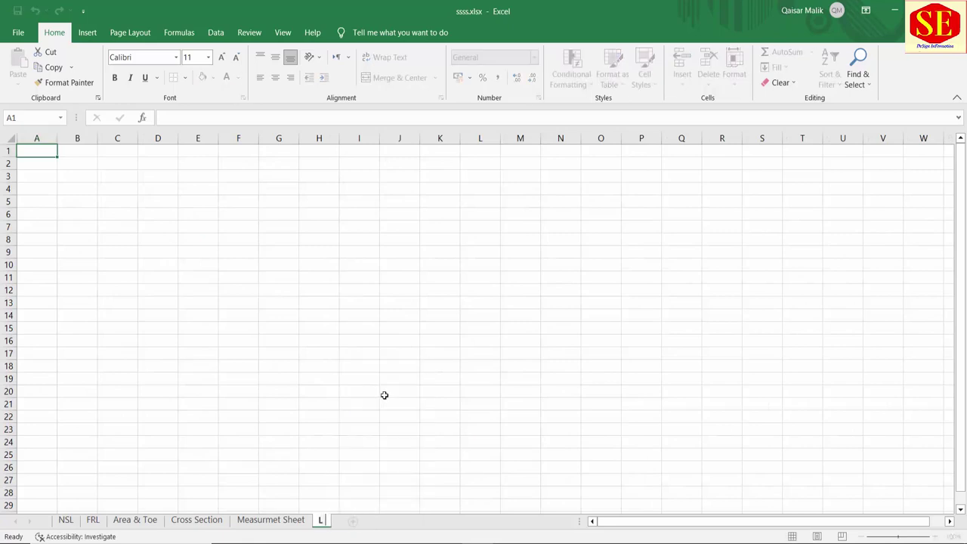
pyautogui.write('ECTI')
pyautogui.write('ON')
# Step: Confirm the L SECTION sheet name and review the NSL sheet
pyautogui.click(384, 395)
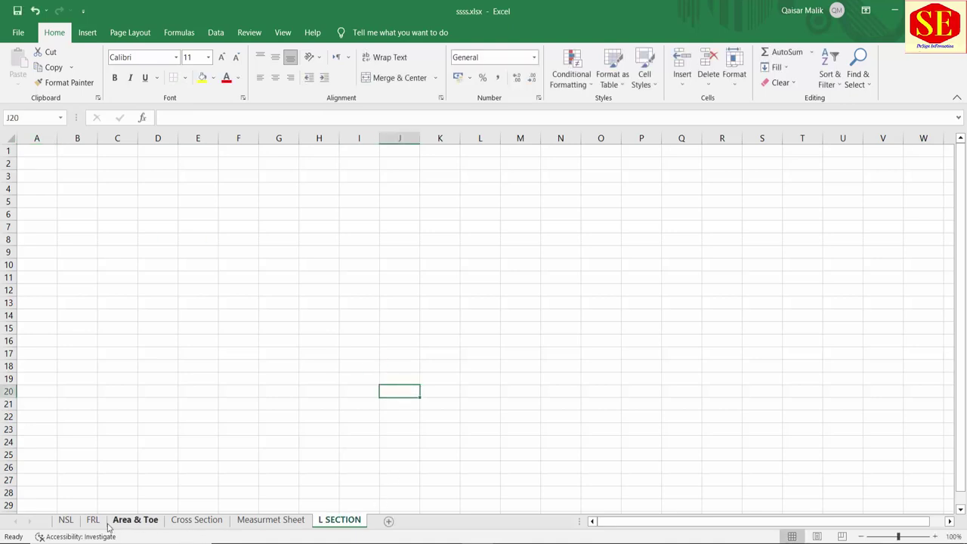
pyautogui.click(67, 521)
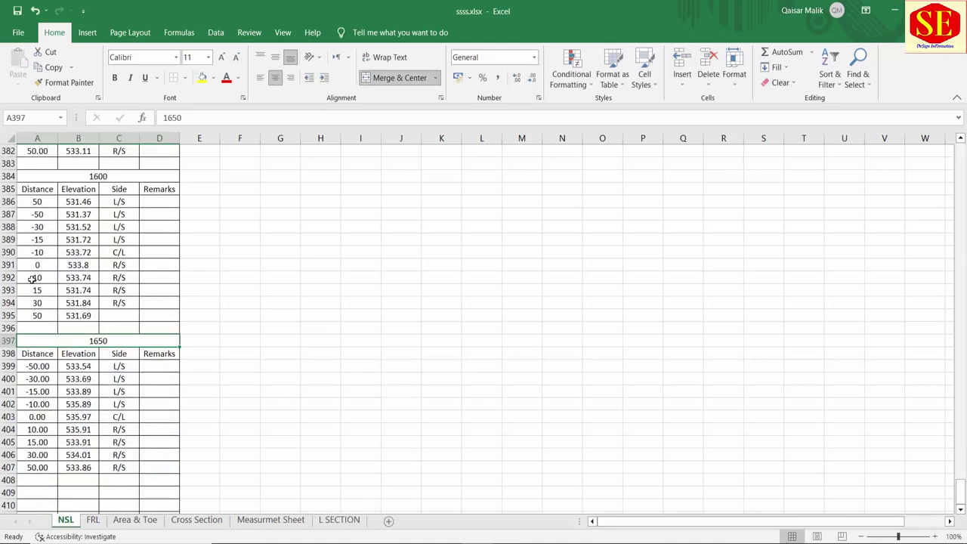
pyautogui.moveTo(34, 265); pyautogui.dragTo(78, 264)
pyautogui.click(77, 265)
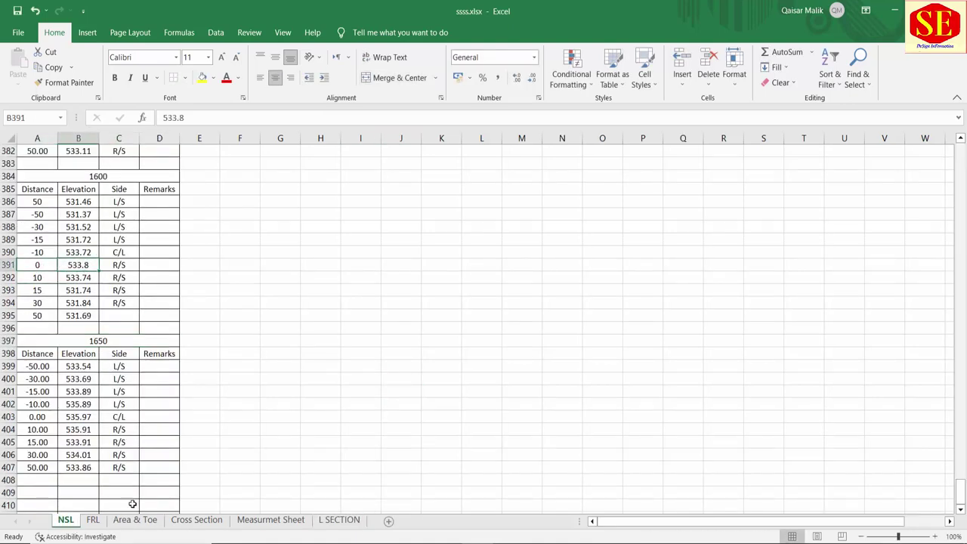
# Step: Select the FRL values B2:B26 on the FRL sheet, then go to L SECTION
pyautogui.click(92, 519)
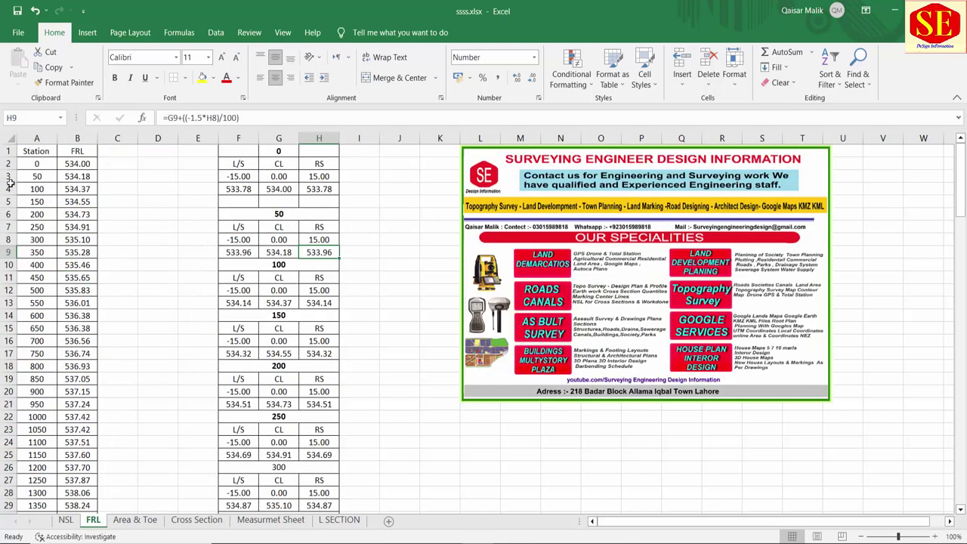
pyautogui.moveTo(85, 164); pyautogui.dragTo(83, 467)
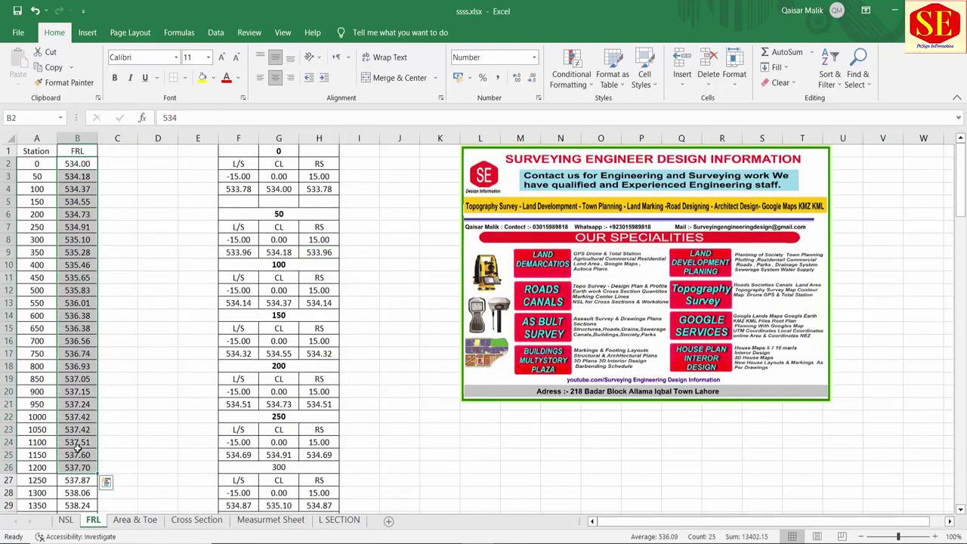
pyautogui.click(339, 519)
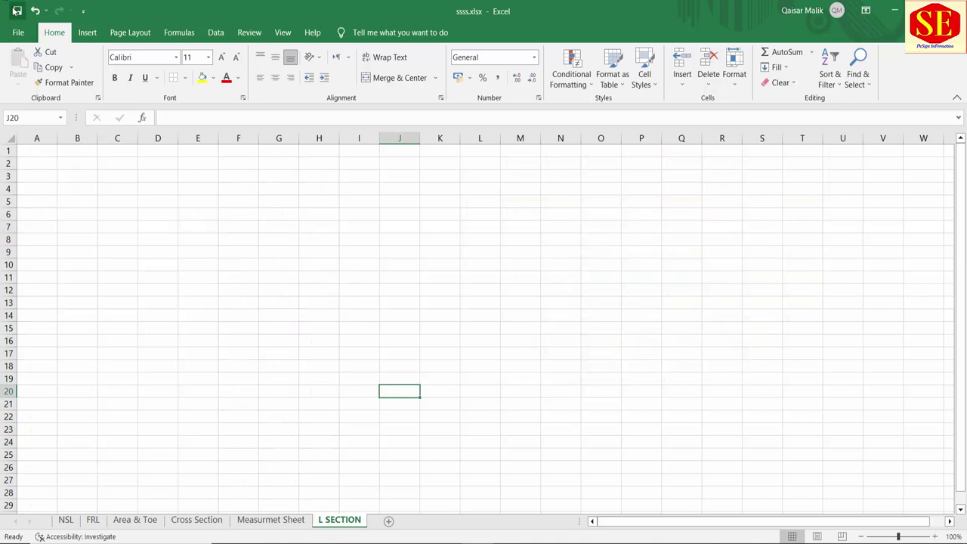
# Step: Label A22, A21 and A20 as Stations, NSL and FRL
pyautogui.hotkey('ctrl', 'c')
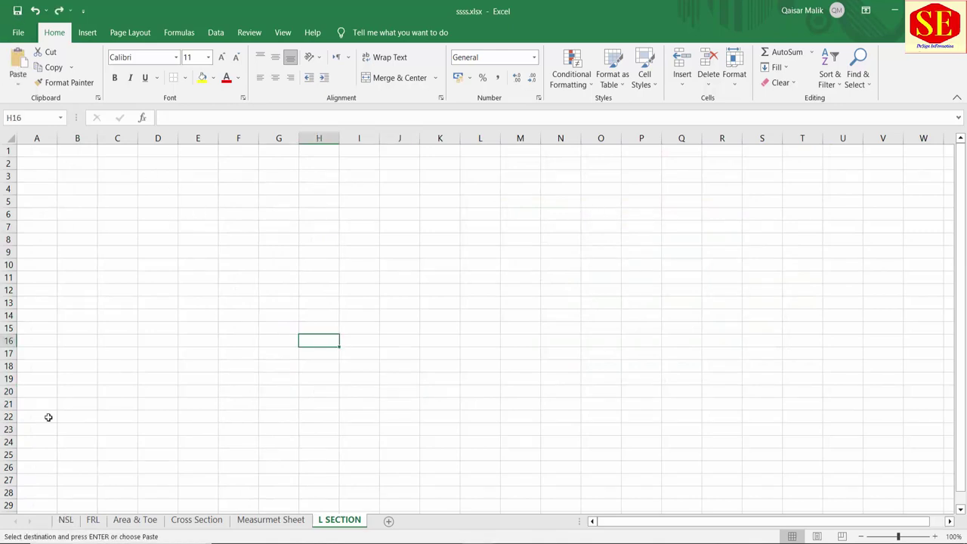
pyautogui.click(47, 416)
pyautogui.press('Escape')
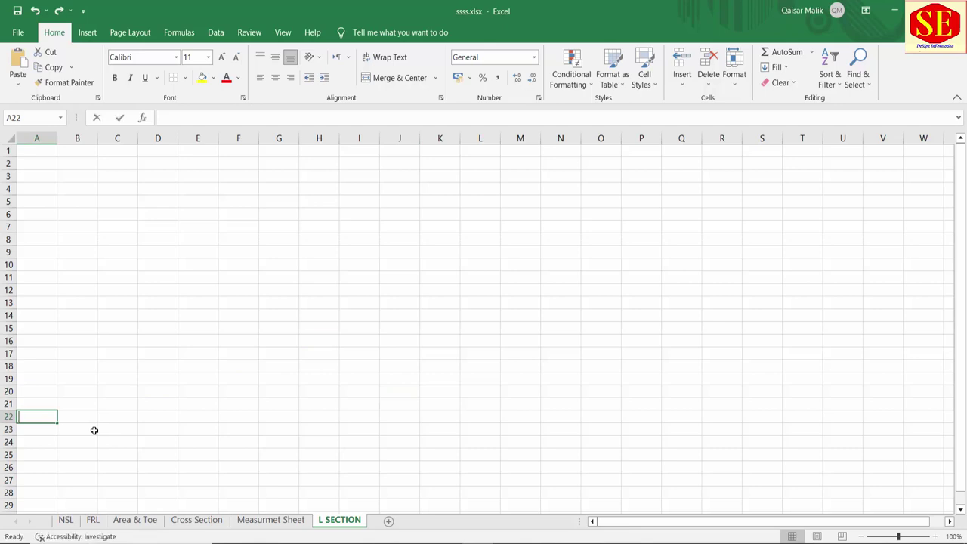
pyautogui.write('s')
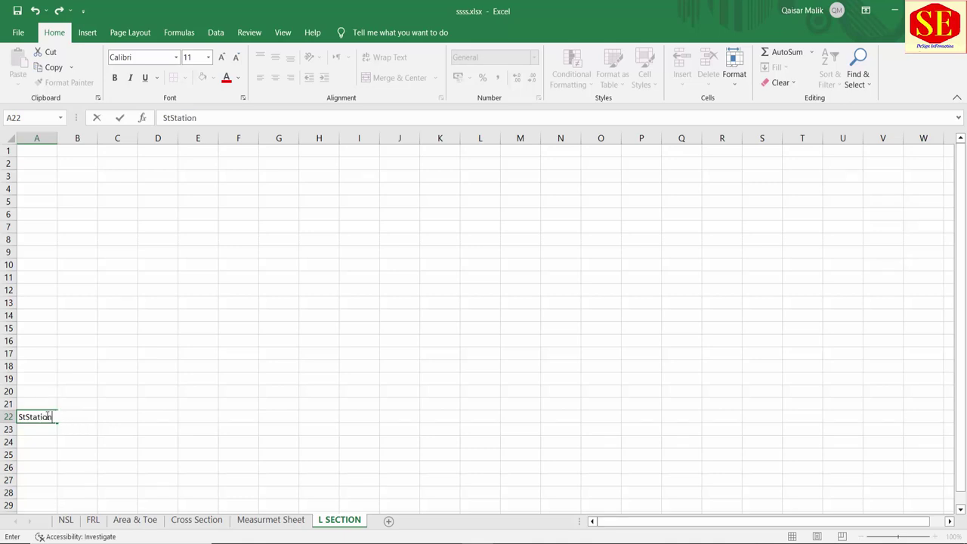
pyautogui.press('BackSpace')
pyautogui.press('BackSpace')
pyautogui.press('BackSpace')
pyautogui.press('BackSpace')
pyautogui.press('BackSpace')
pyautogui.press('BackSpace')
pyautogui.write('ion')
pyautogui.click(48, 403)
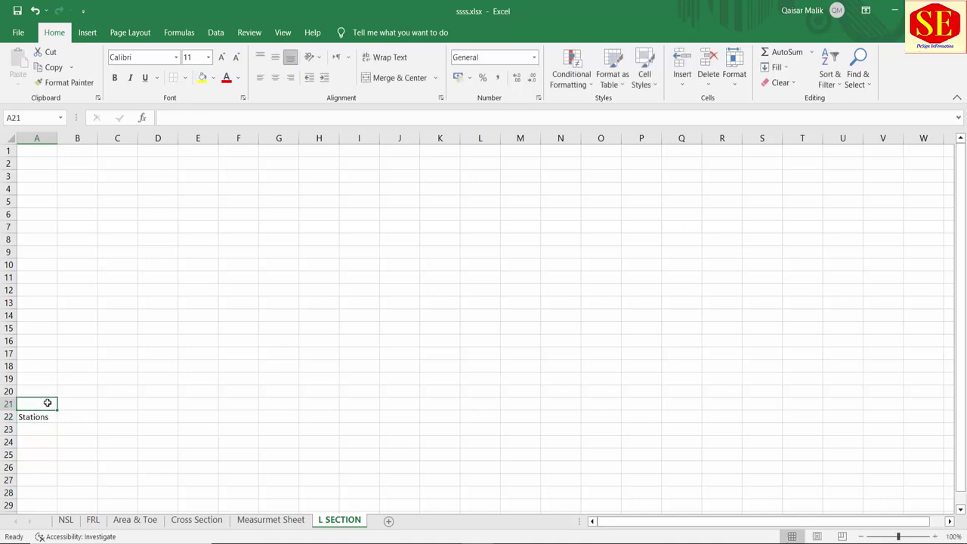
pyautogui.write('NSL')
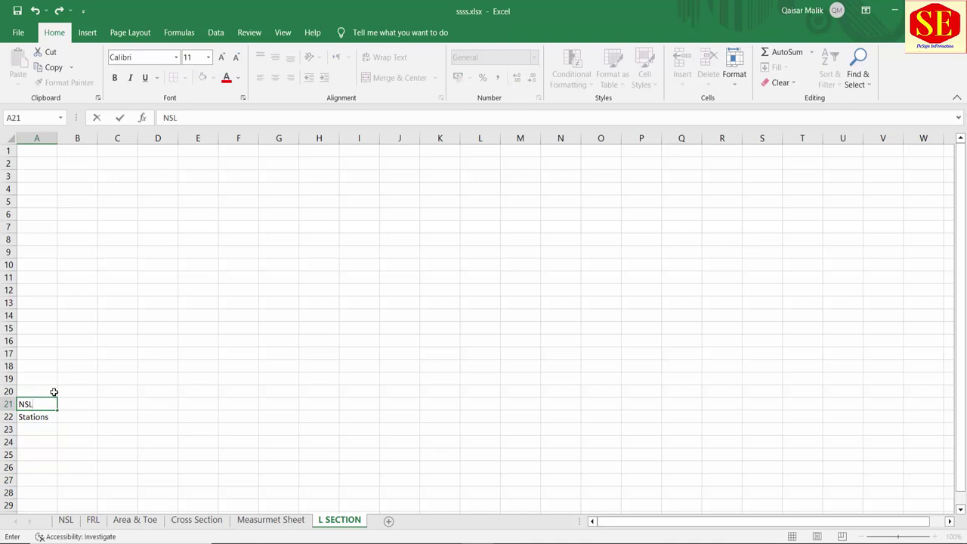
pyautogui.click(50, 391)
pyautogui.write('FRL')
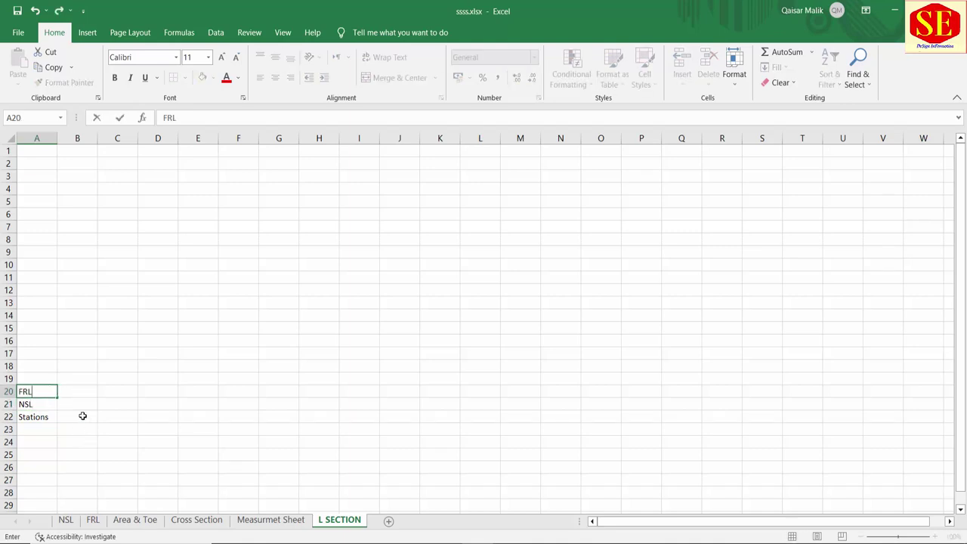
pyautogui.click(80, 415)
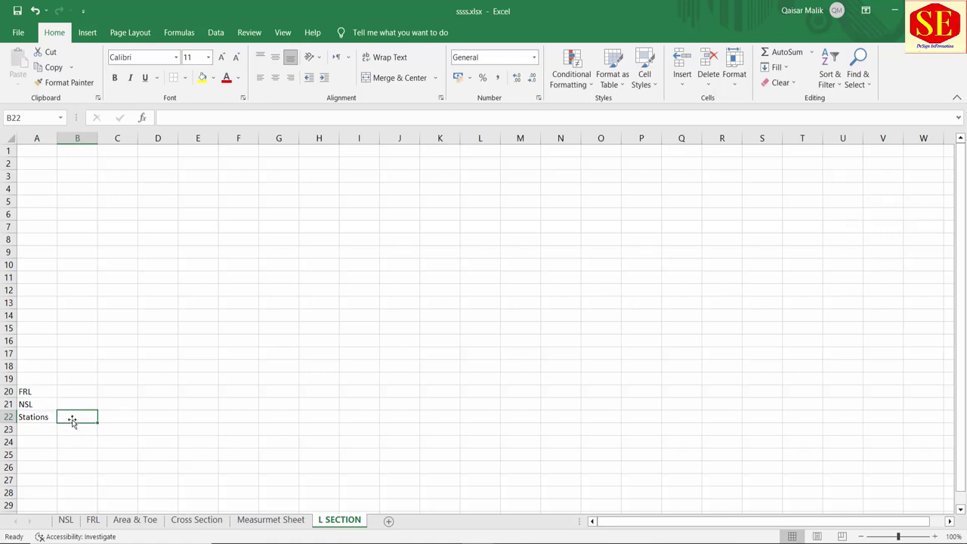
# Step: Enter stations 0, 50 and 100 in B22, C22 and D22
pyautogui.write('0')
pyautogui.press('Tab')
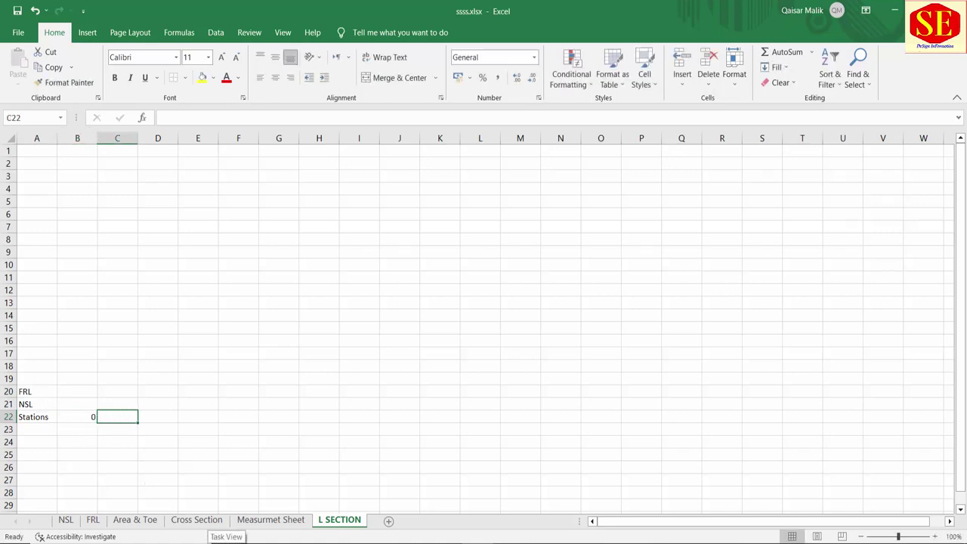
pyautogui.write('50')
pyautogui.press('Tab')
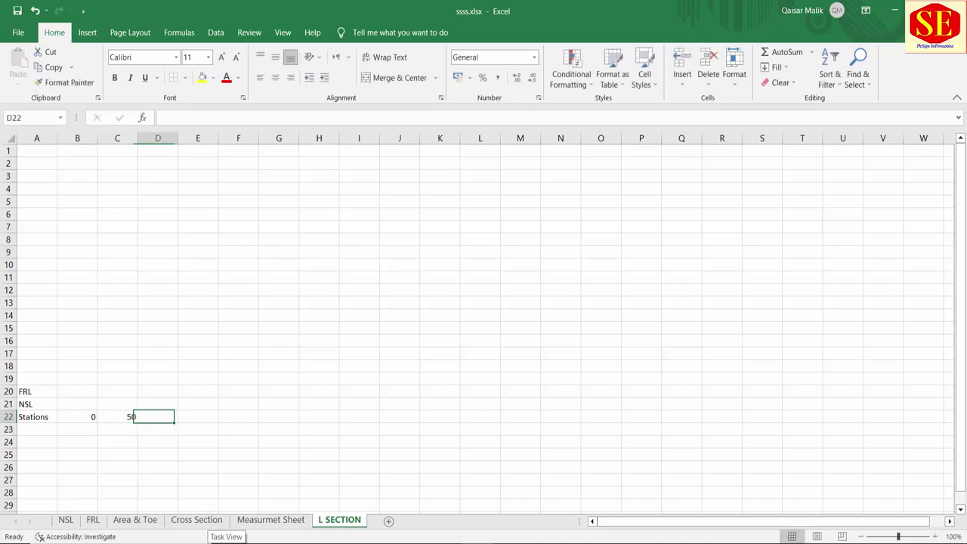
pyautogui.write('100')
pyautogui.hotkey('ctrl', 'Return')
pyautogui.press('Return')
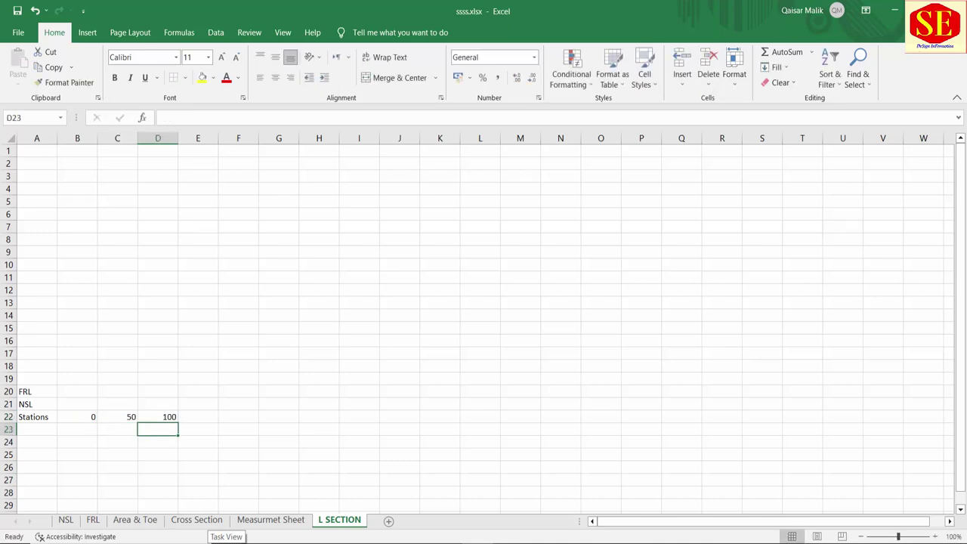
# Step: Fill the 50-step station series from C22:D22 out to 1650 in AI22, then select the row's values
pyautogui.moveTo(127, 416); pyautogui.dragTo(871, 429)
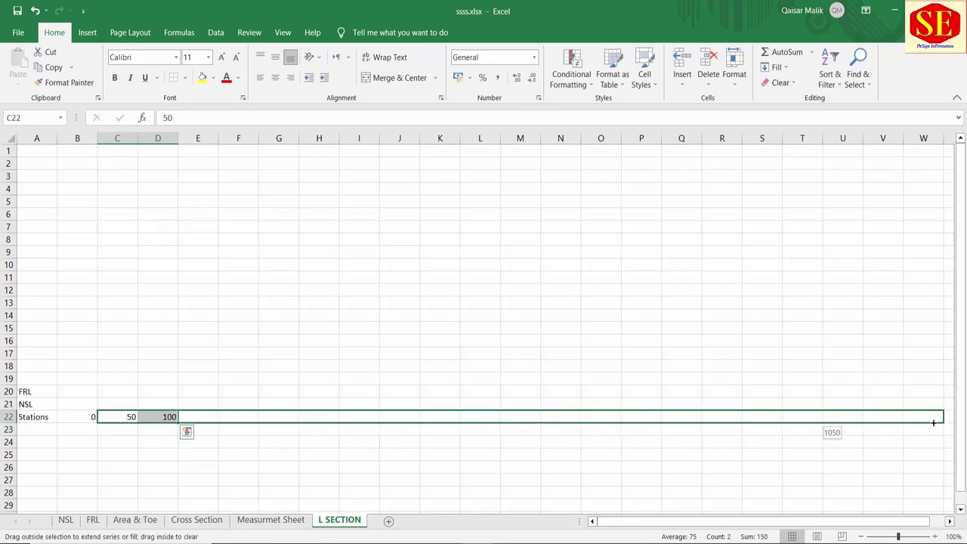
pyautogui.moveTo(893, 424); pyautogui.dragTo(934, 423)
pyautogui.moveTo(731, 525); pyautogui.dragTo(744, 524)
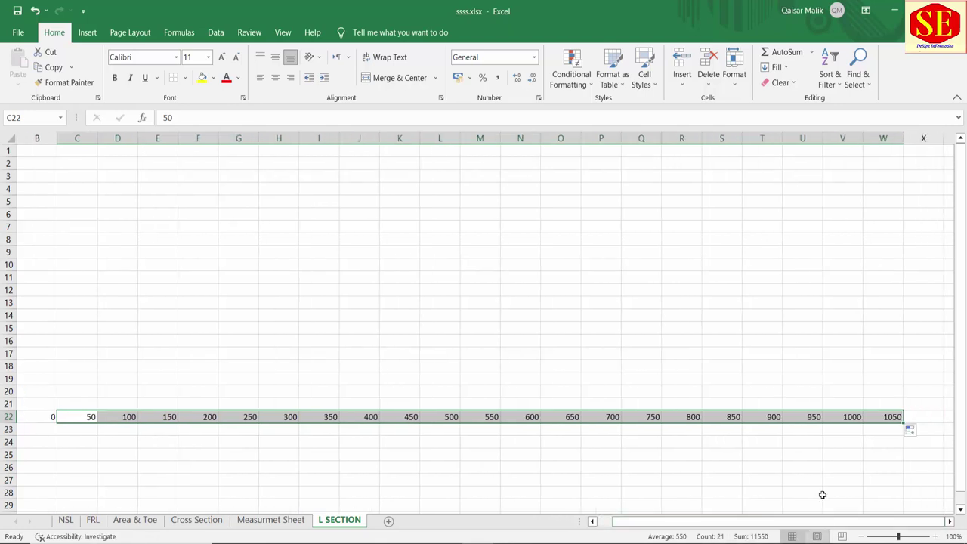
pyautogui.moveTo(904, 425); pyautogui.dragTo(955, 424)
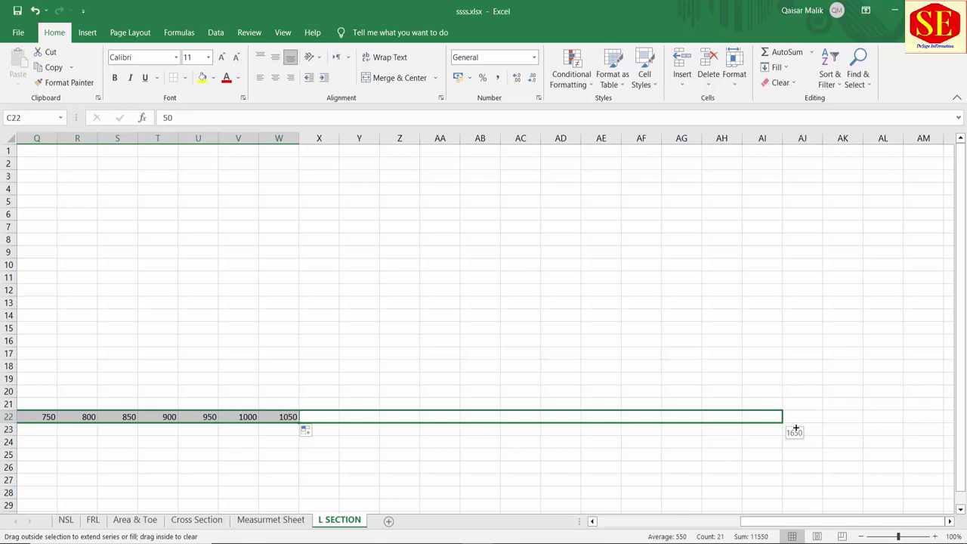
pyautogui.moveTo(795, 429); pyautogui.dragTo(794, 428)
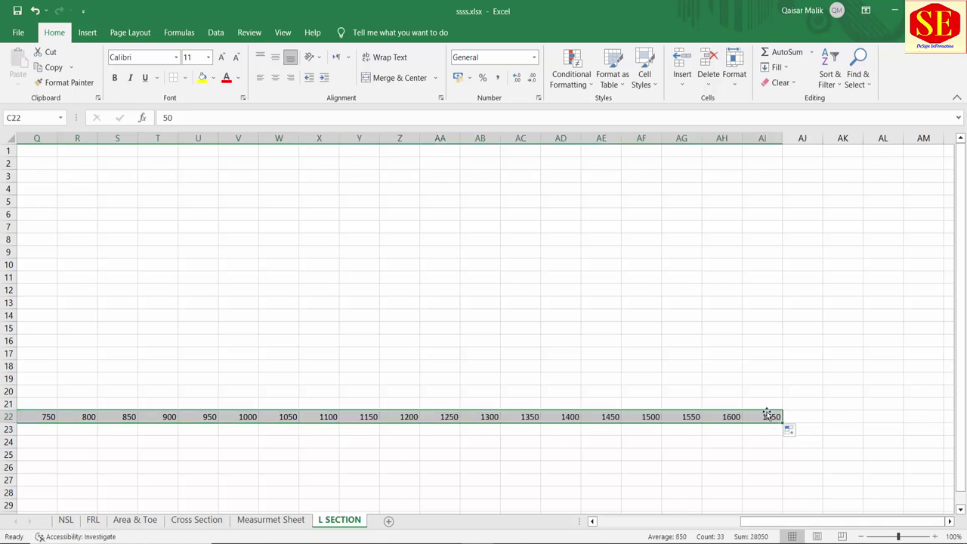
pyautogui.moveTo(852, 521); pyautogui.dragTo(708, 521)
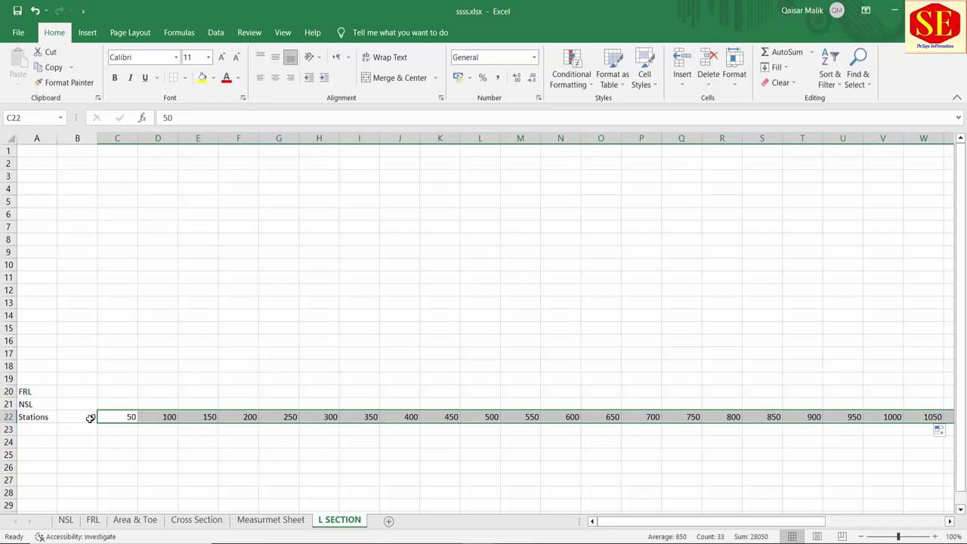
pyautogui.moveTo(88, 419); pyautogui.dragTo(950, 415)
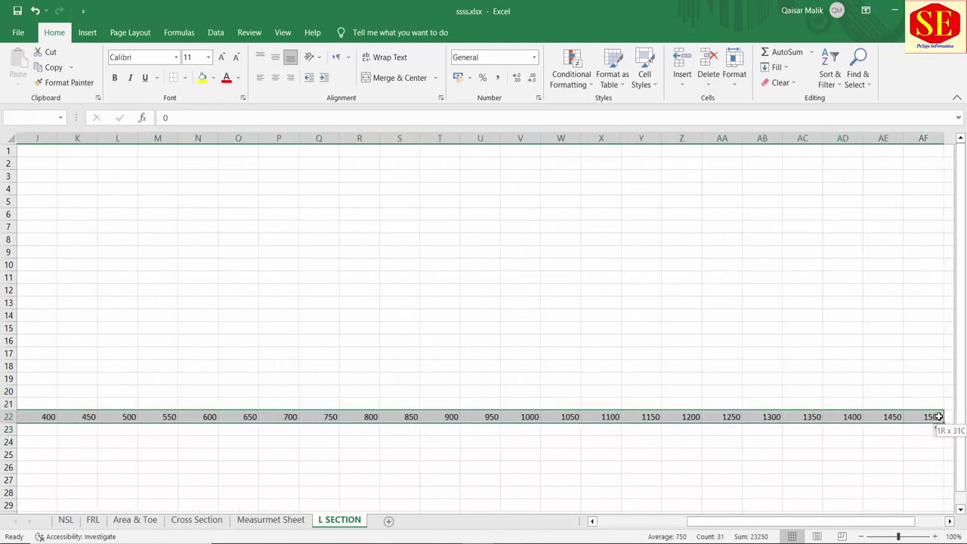
pyautogui.moveTo(950, 415); pyautogui.dragTo(831, 417)
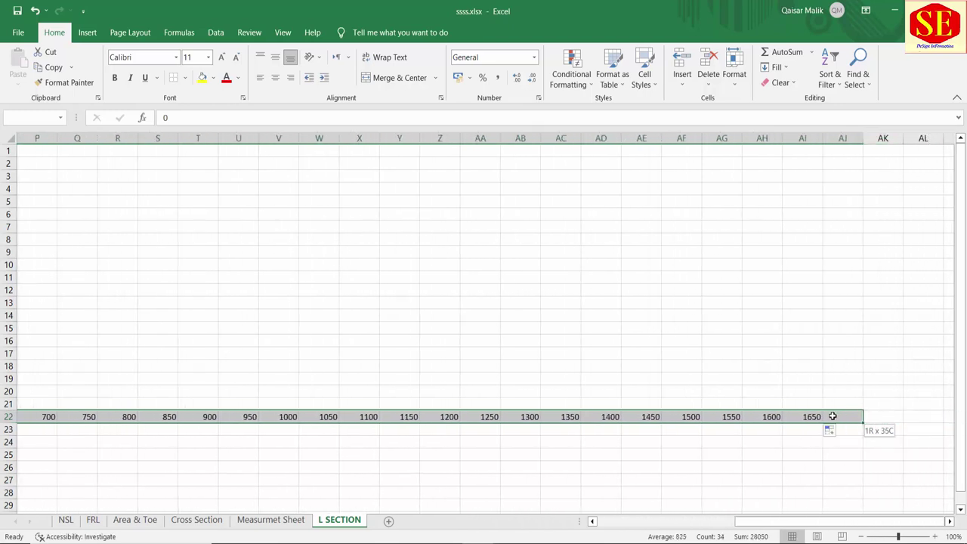
# Step: Give the station cells the custom number format 0+00
pyautogui.rightClick(721, 427)
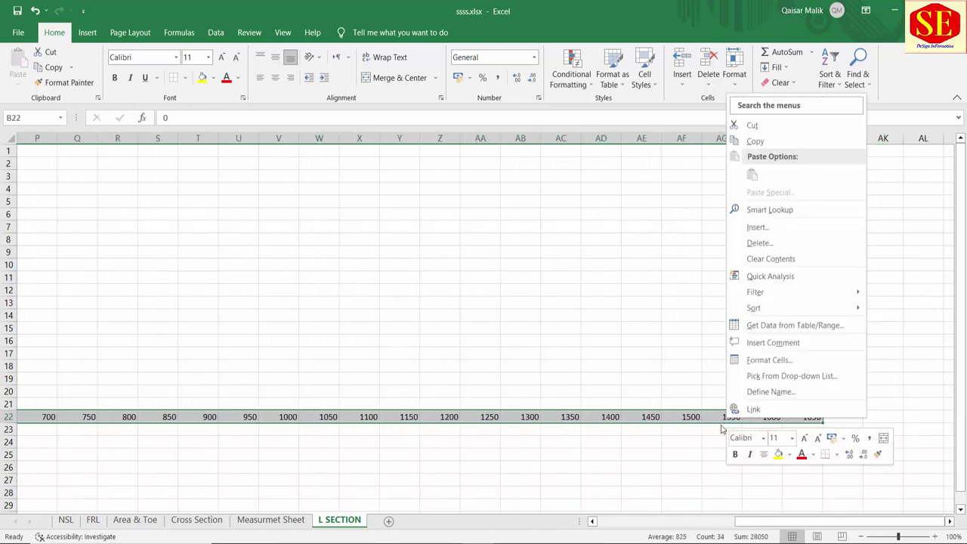
pyautogui.click(771, 363)
pyautogui.click(625, 352)
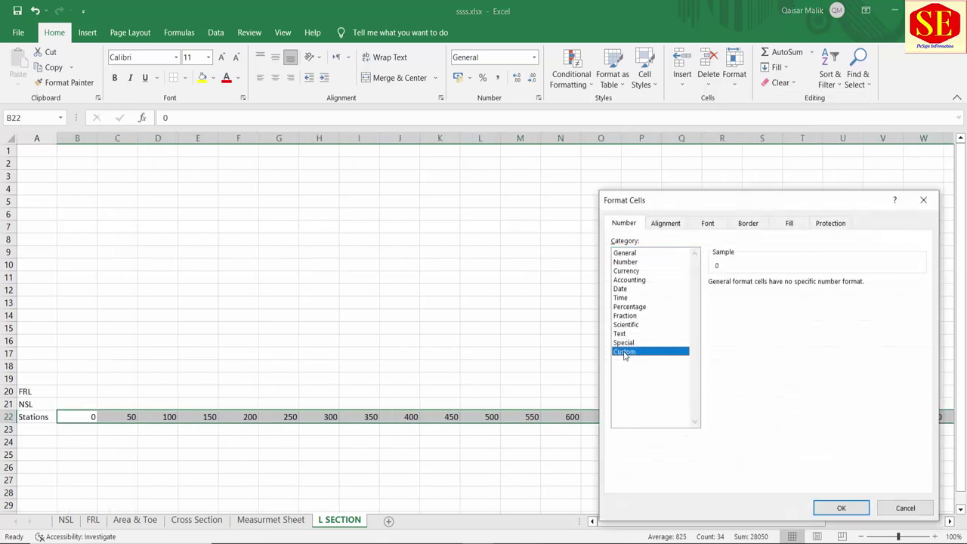
pyautogui.moveTo(743, 295); pyautogui.dragTo(644, 288)
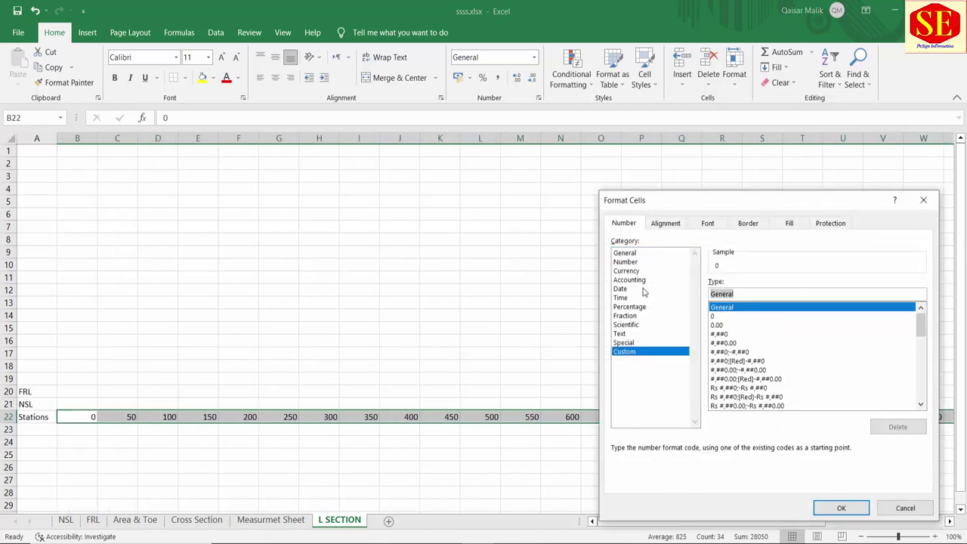
pyautogui.write('0+00')
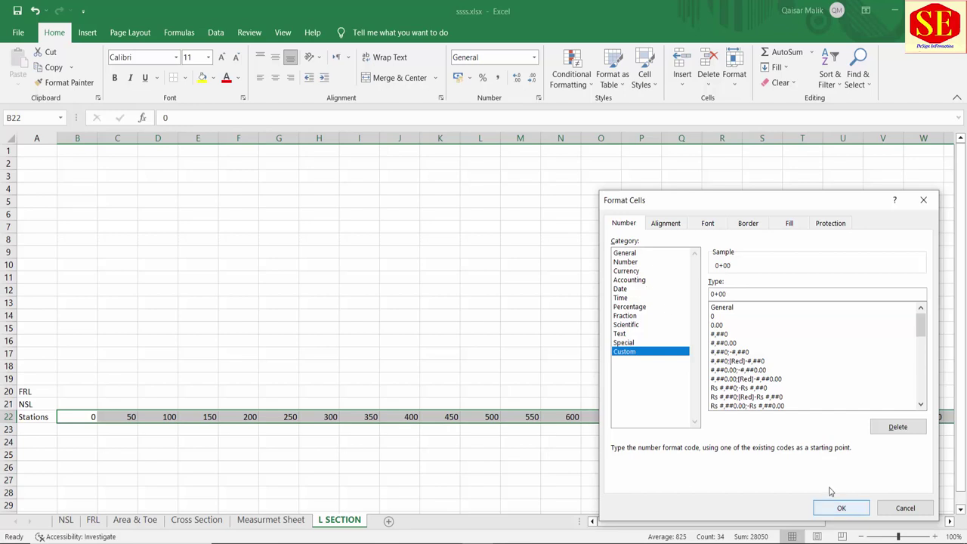
pyautogui.click(837, 508)
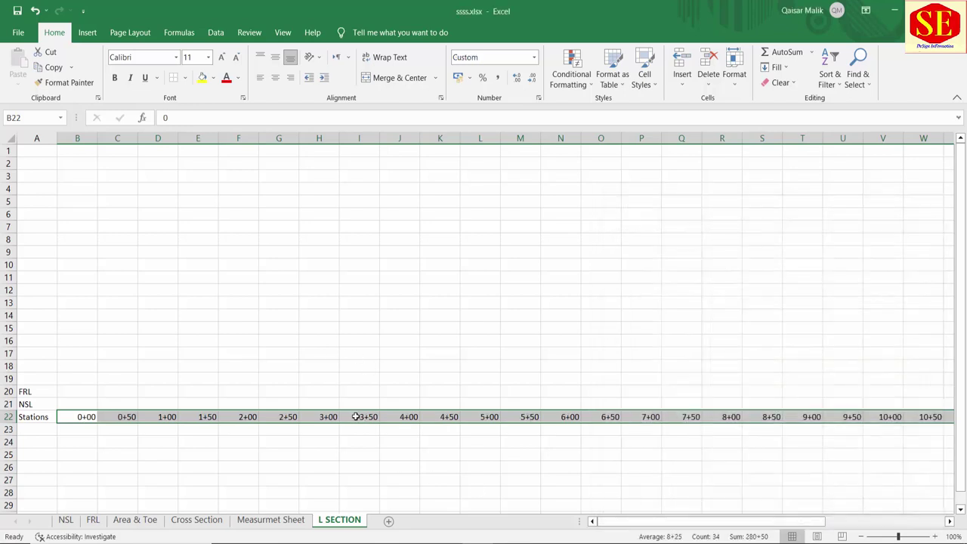
# Step: Rotate the station labels to a 90° vertical orientation
pyautogui.rightClick(354, 415)
pyautogui.click(402, 359)
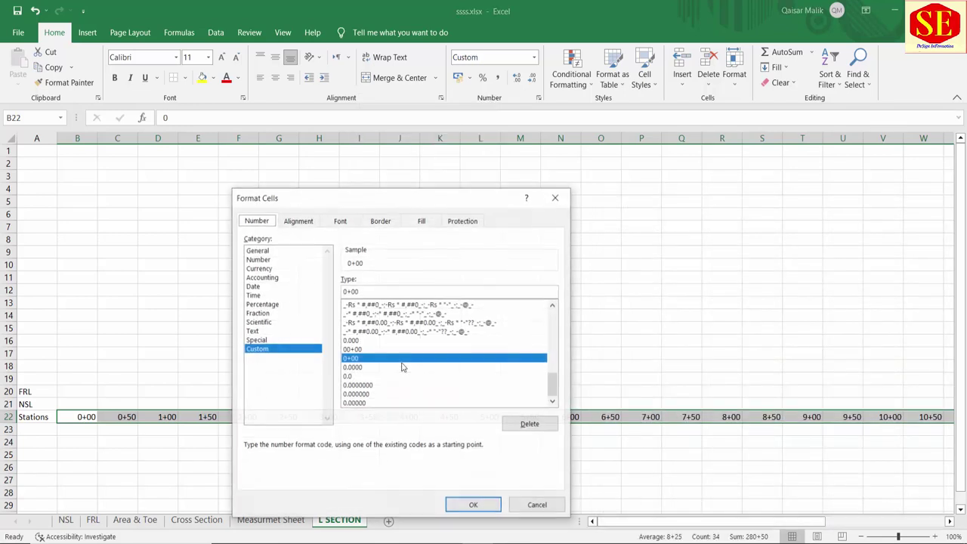
pyautogui.click(300, 220)
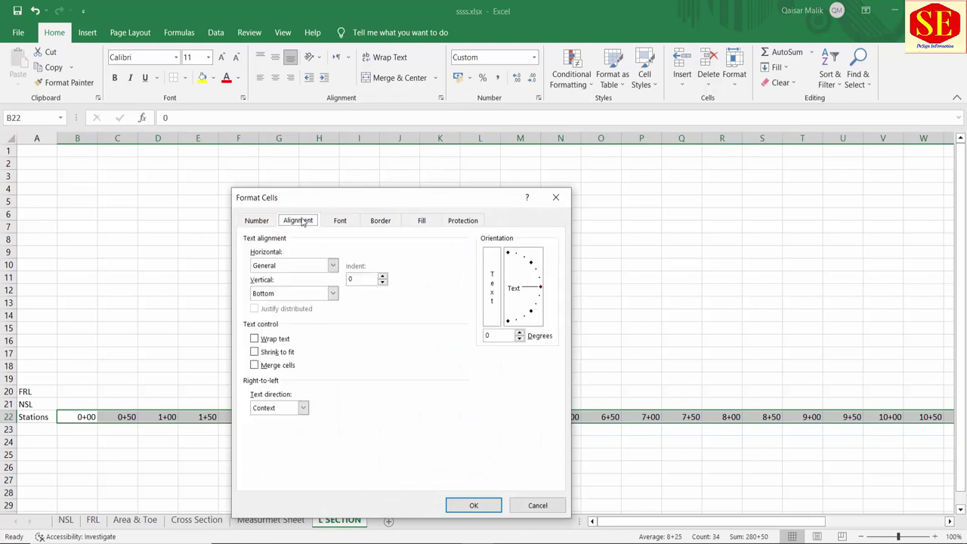
pyautogui.moveTo(543, 290); pyautogui.dragTo(508, 253)
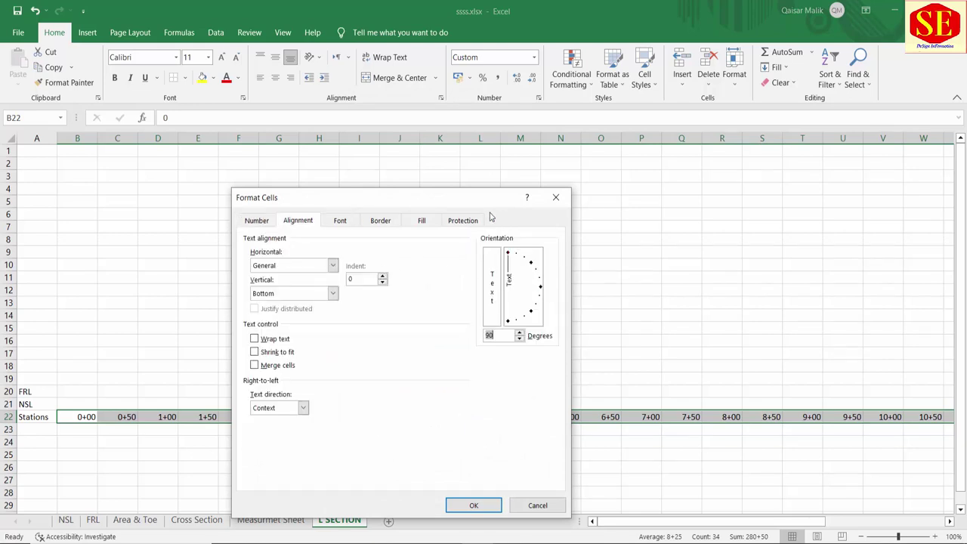
pyautogui.click(473, 506)
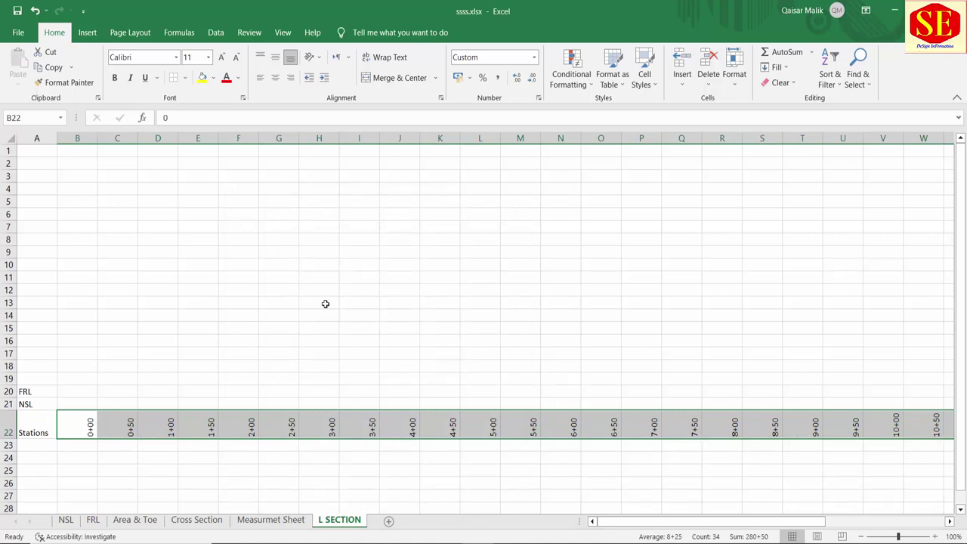
# Step: Set columns B through AI to a column width of 4
pyautogui.click(86, 137)
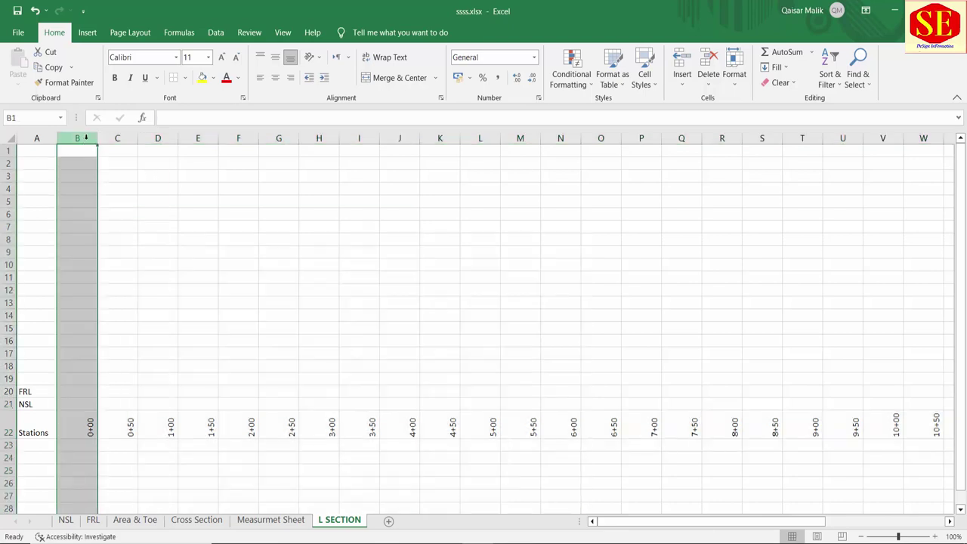
pyautogui.moveTo(80, 137); pyautogui.dragTo(963, 156)
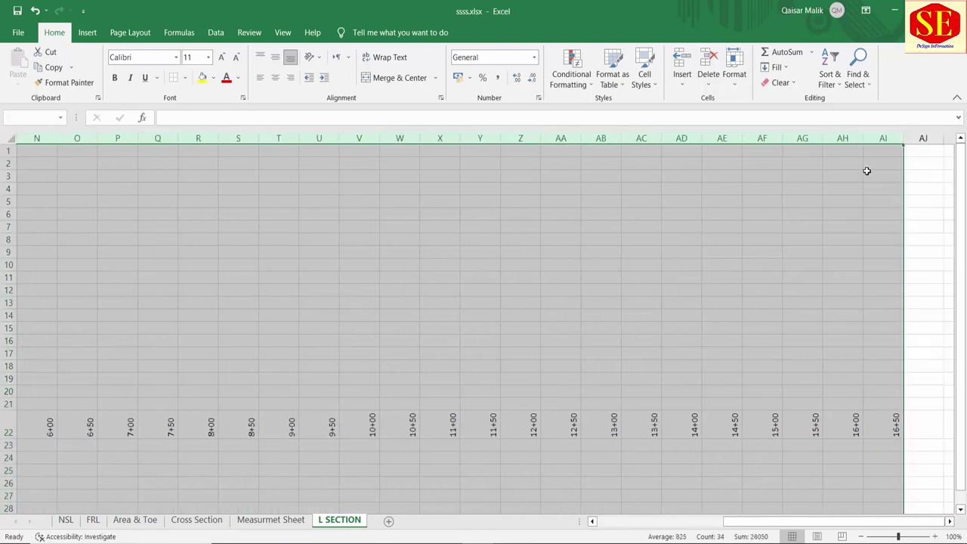
pyautogui.moveTo(963, 156); pyautogui.dragTo(866, 171)
pyautogui.rightClick(318, 138)
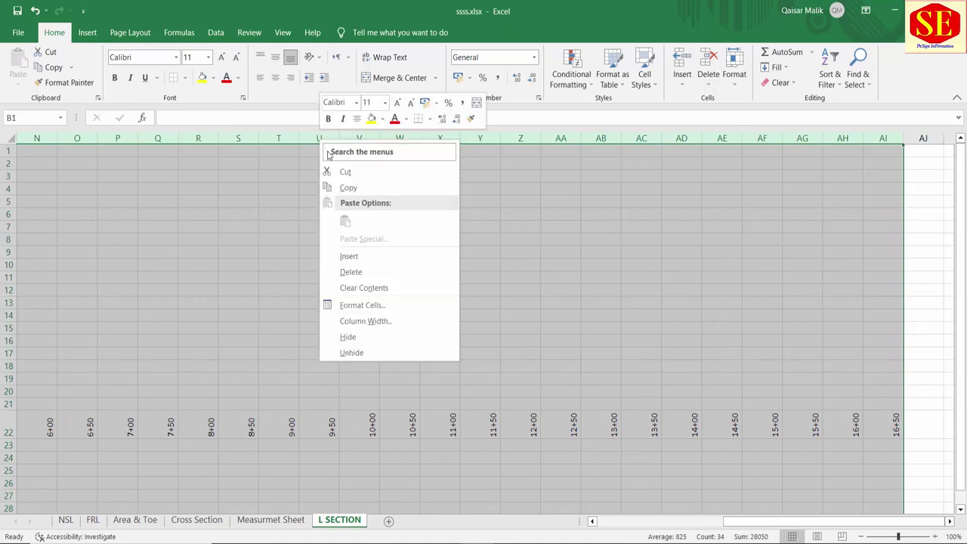
pyautogui.click(370, 323)
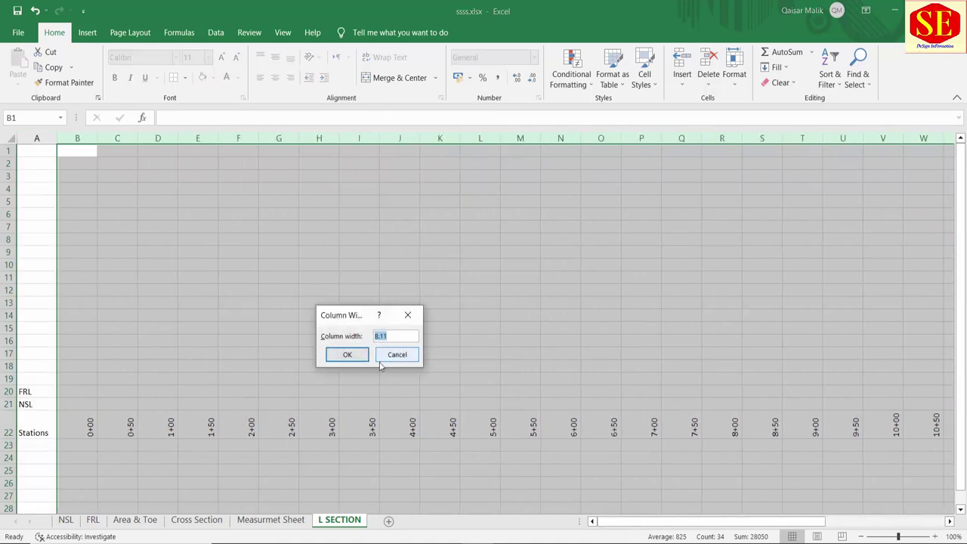
pyautogui.write('3')
pyautogui.write('.5')
pyautogui.press('Return')
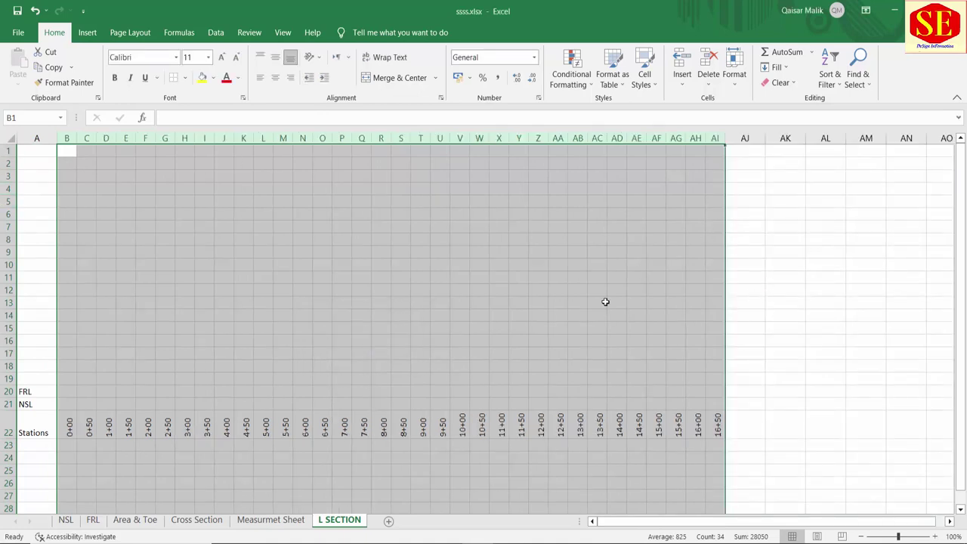
pyautogui.rightClick(70, 148)
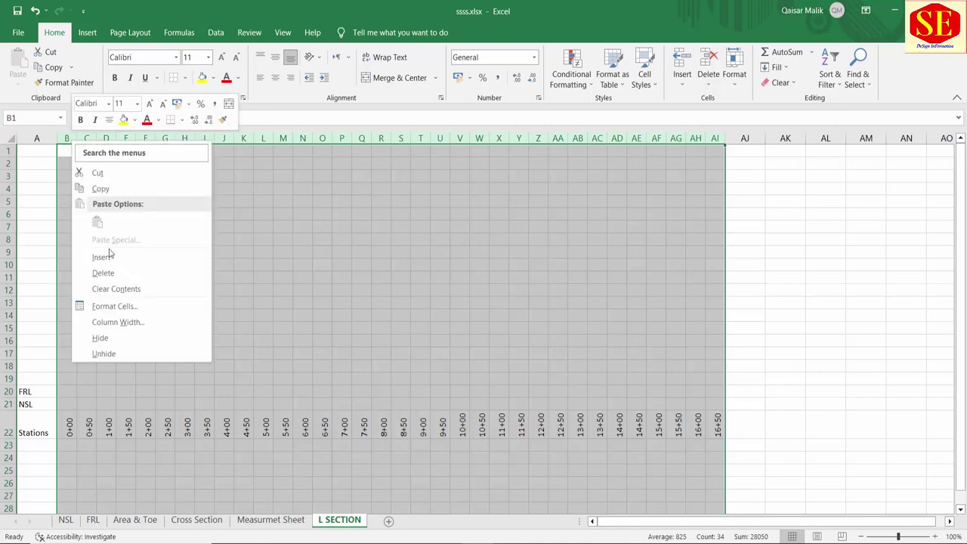
pyautogui.click(128, 323)
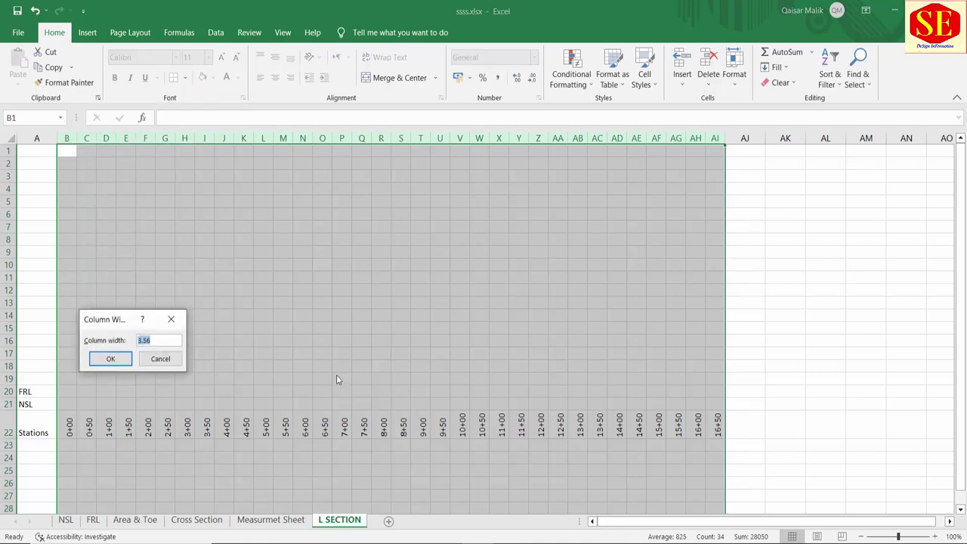
pyautogui.write('4')
pyautogui.press('Return')
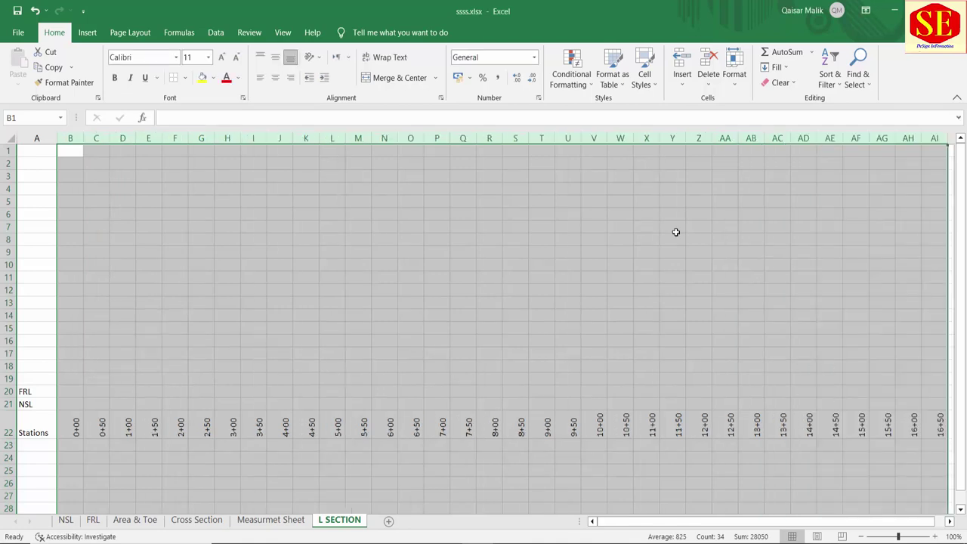
pyautogui.click(443, 276)
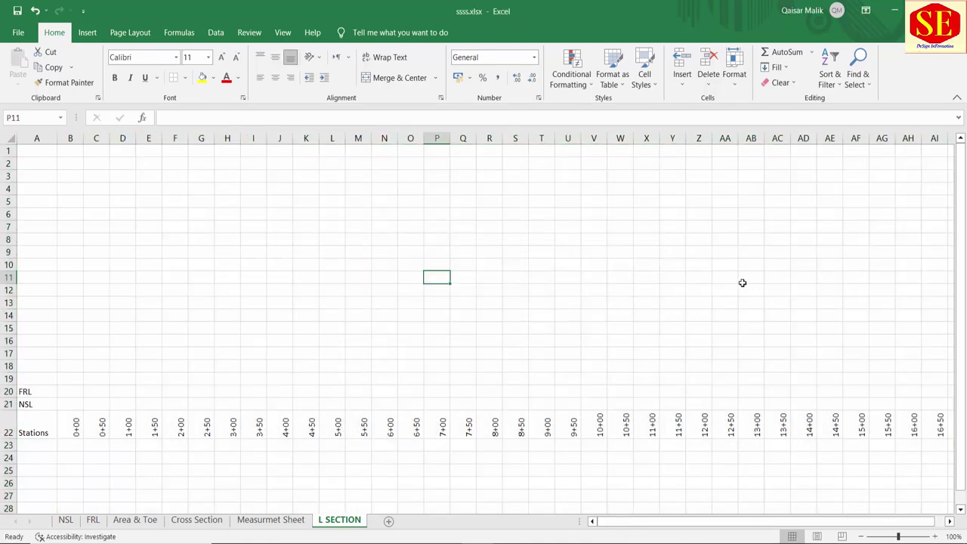
# Step: Make row 22's station labels bold at size 12 and the row taller
pyautogui.click(34, 426)
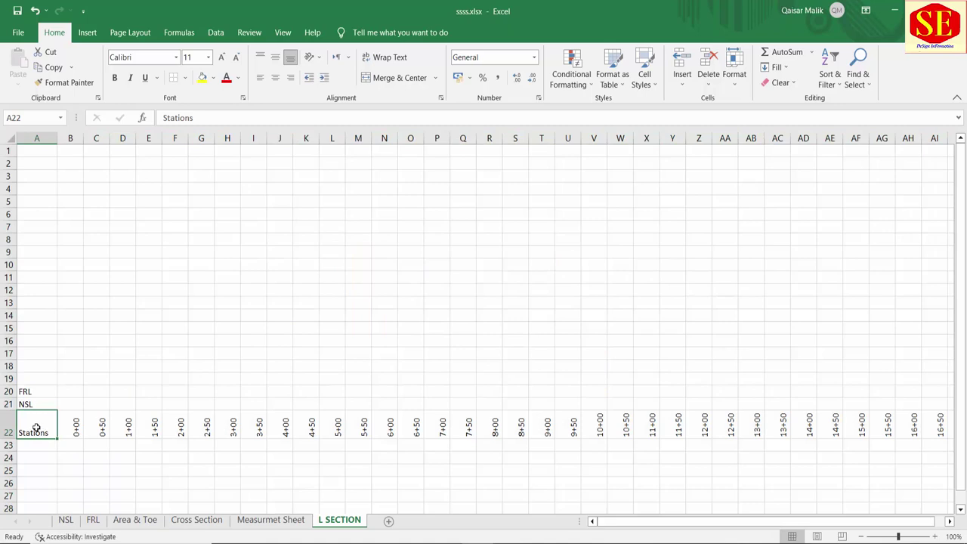
pyautogui.moveTo(36, 428)
pyautogui.mouseDown()
pyautogui.moveTo(832, 432)
pyautogui.moveTo(820, 431)
pyautogui.mouseUp()
pyautogui.click(114, 77)
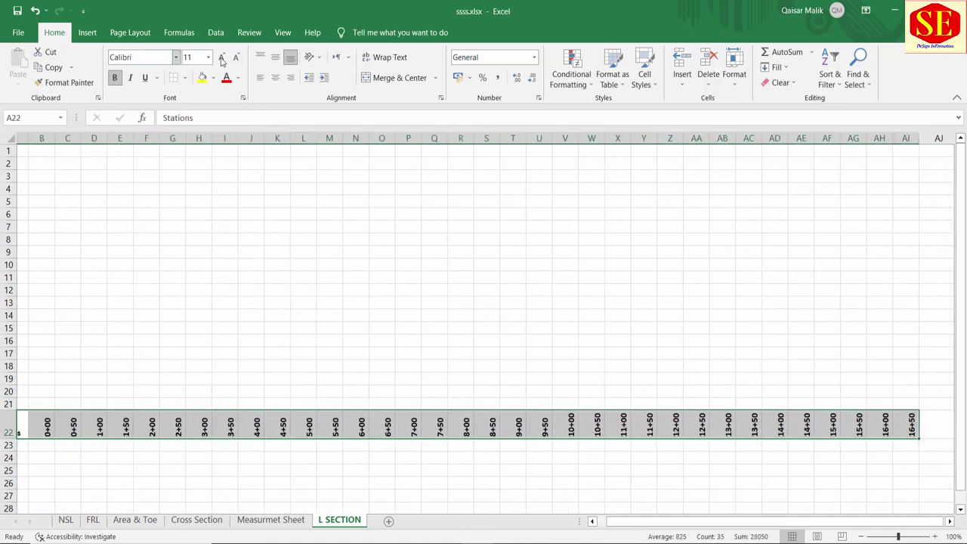
pyautogui.click(222, 57)
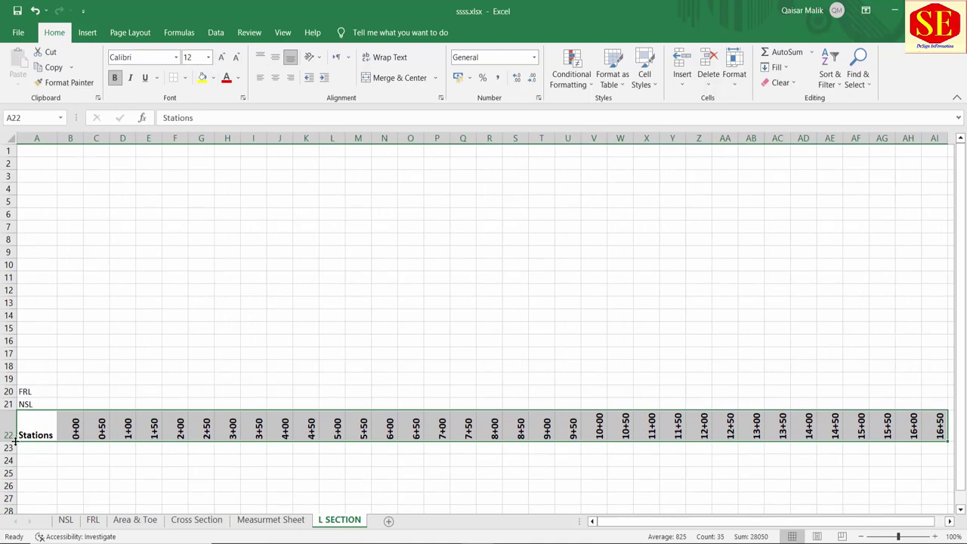
pyautogui.moveTo(14, 442); pyautogui.dragTo(10, 451)
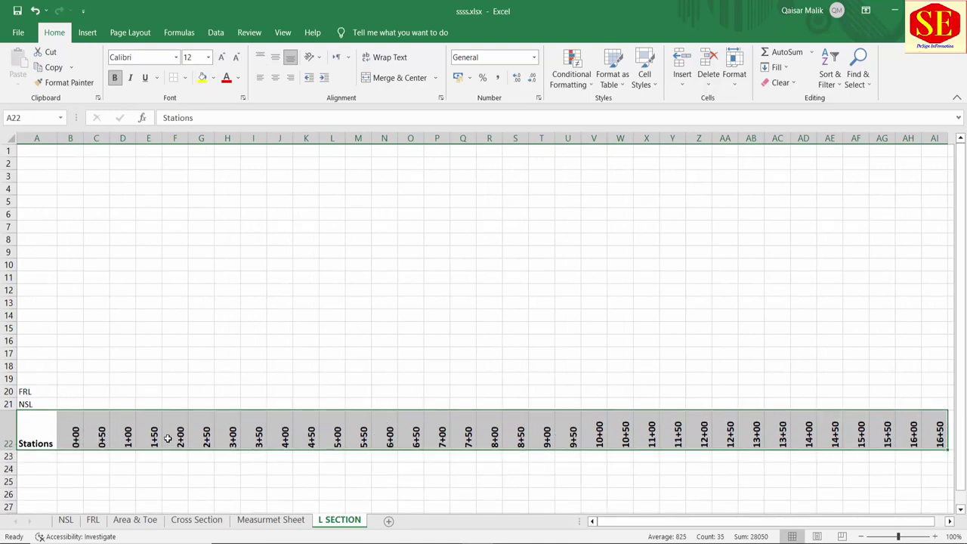
pyautogui.click(336, 497)
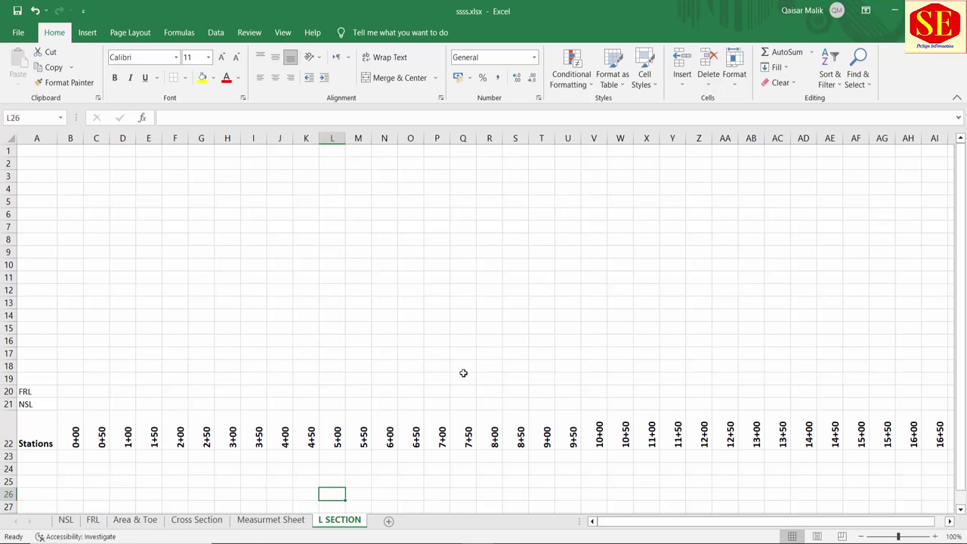
# Step: Switch to the NSL sheet and inspect the C/L centre-line entries in the Side column
pyautogui.click(66, 519)
pyautogui.click(265, 269)
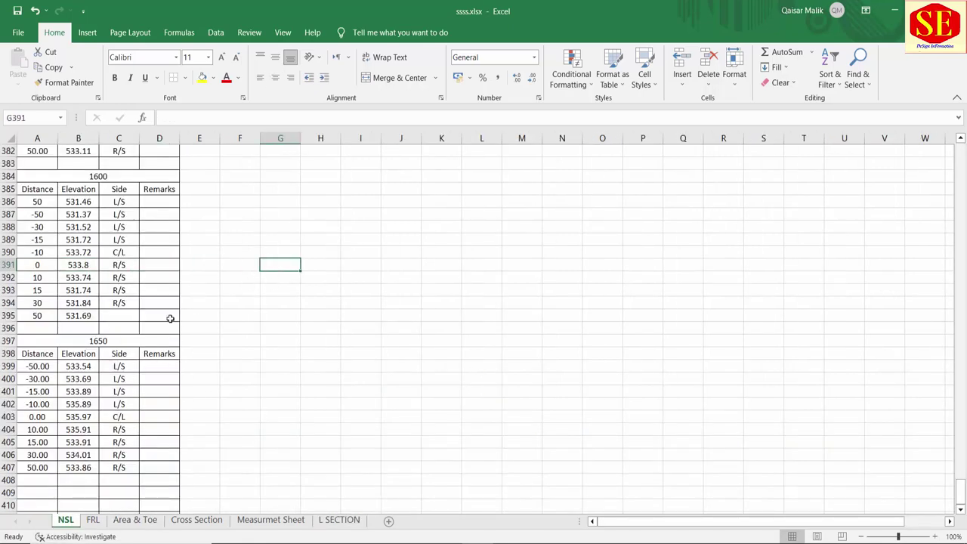
pyautogui.scroll(6, 170, 317)
pyautogui.scroll(13, 114, 269)
pyautogui.scroll(1, 117, 266)
pyautogui.scroll(11, 119, 267)
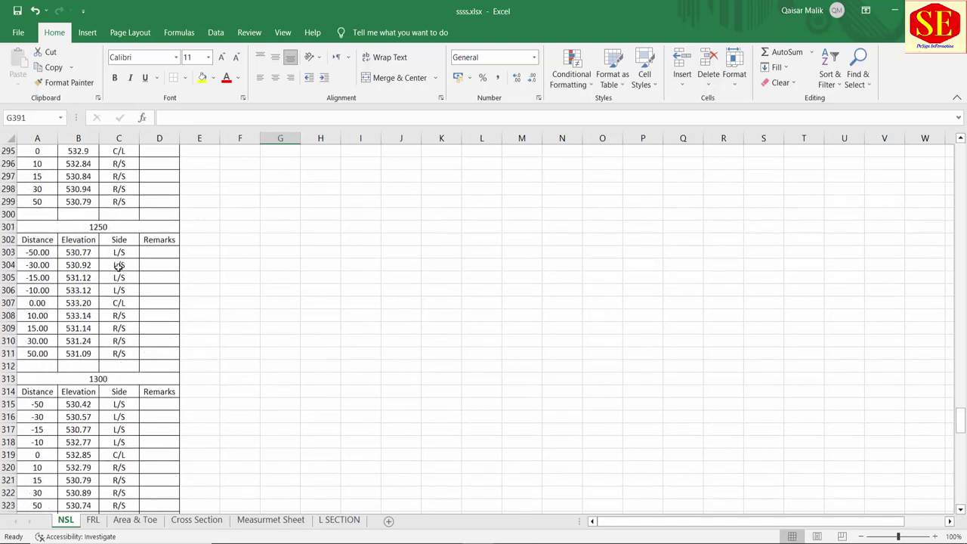
pyautogui.scroll(10, 125, 241)
pyautogui.scroll(7, 127, 219)
pyautogui.moveTo(959, 367); pyautogui.dragTo(963, 327)
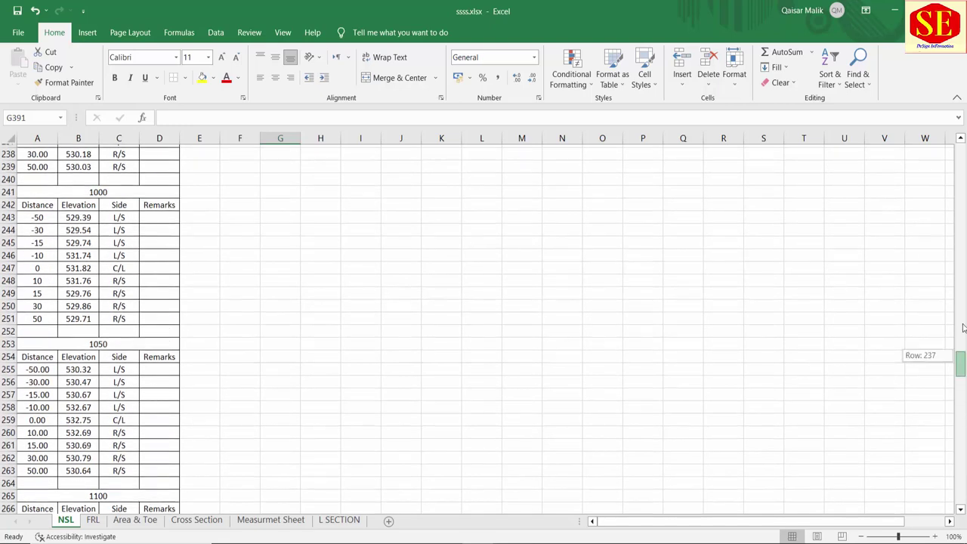
pyautogui.moveTo(962, 135); pyautogui.dragTo(960, 126)
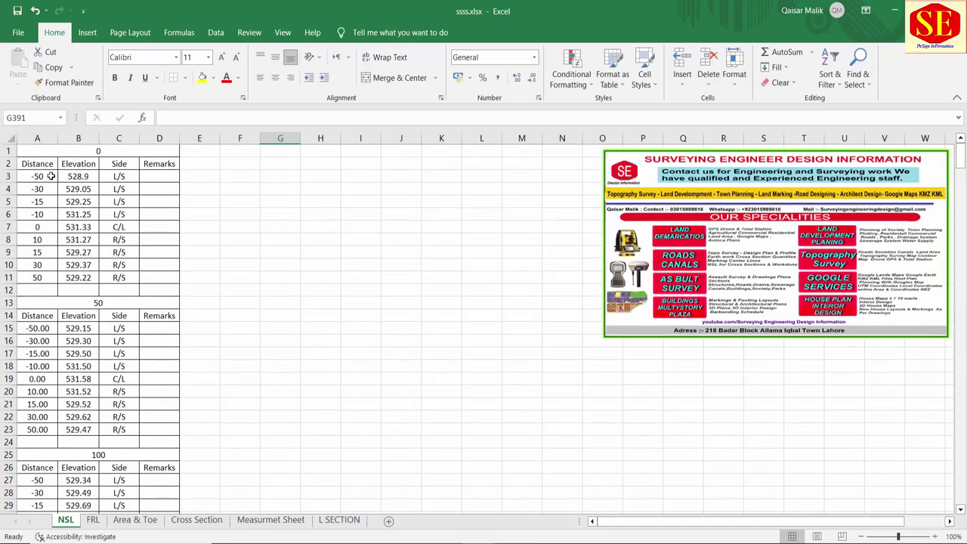
pyautogui.click(119, 178)
pyautogui.click(118, 189)
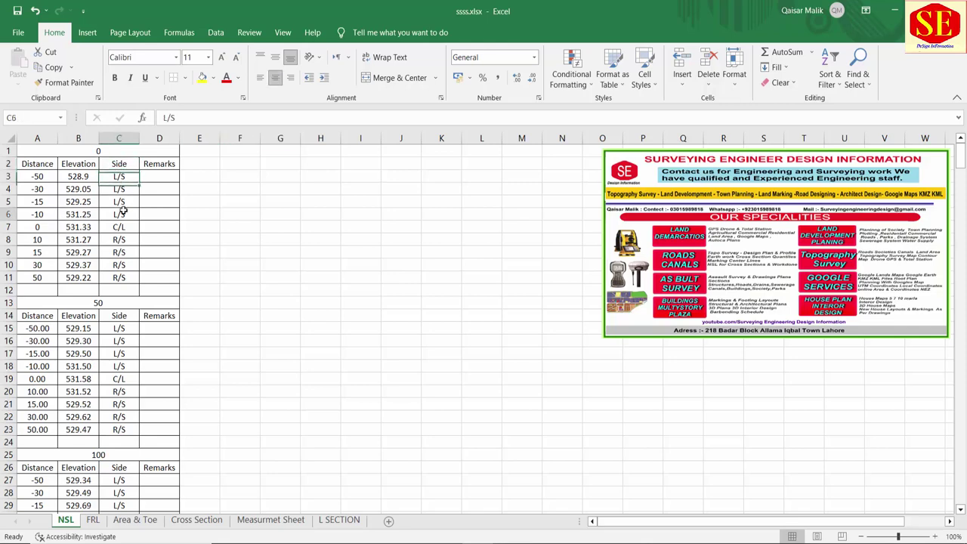
pyautogui.click(119, 214)
pyautogui.click(118, 227)
pyautogui.moveTo(36, 228); pyautogui.dragTo(81, 227)
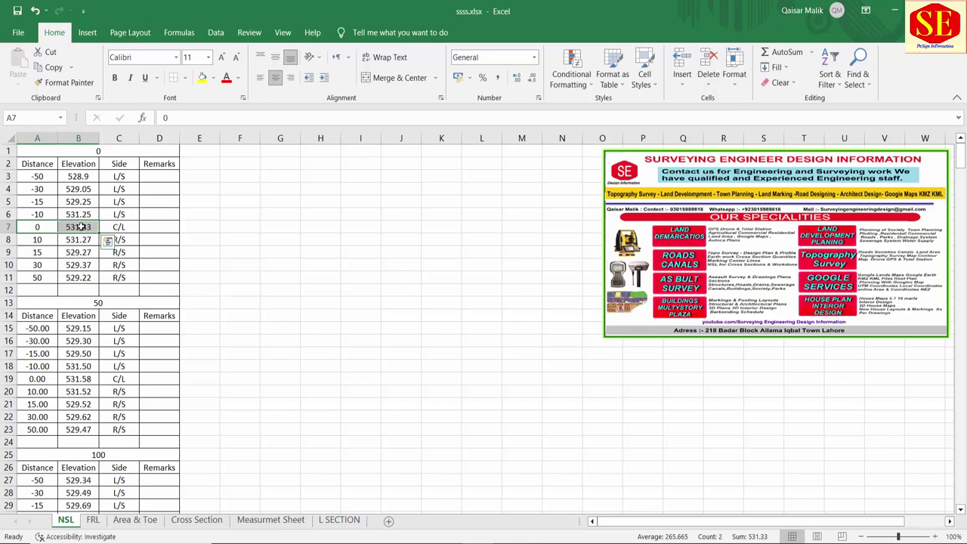
pyautogui.click(191, 254)
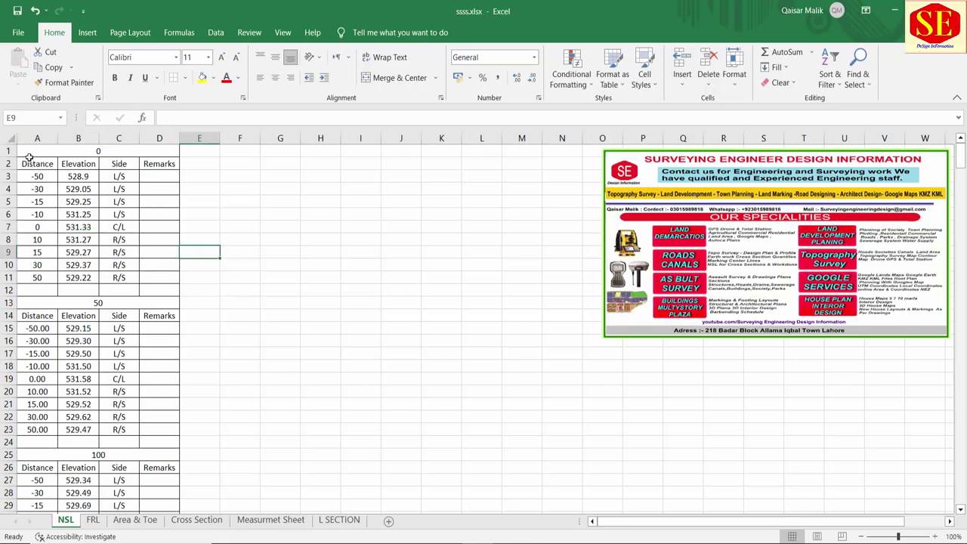
# Step: Select the survey data block from A1 down to D409
pyautogui.moveTo(31, 148); pyautogui.dragTo(178, 503)
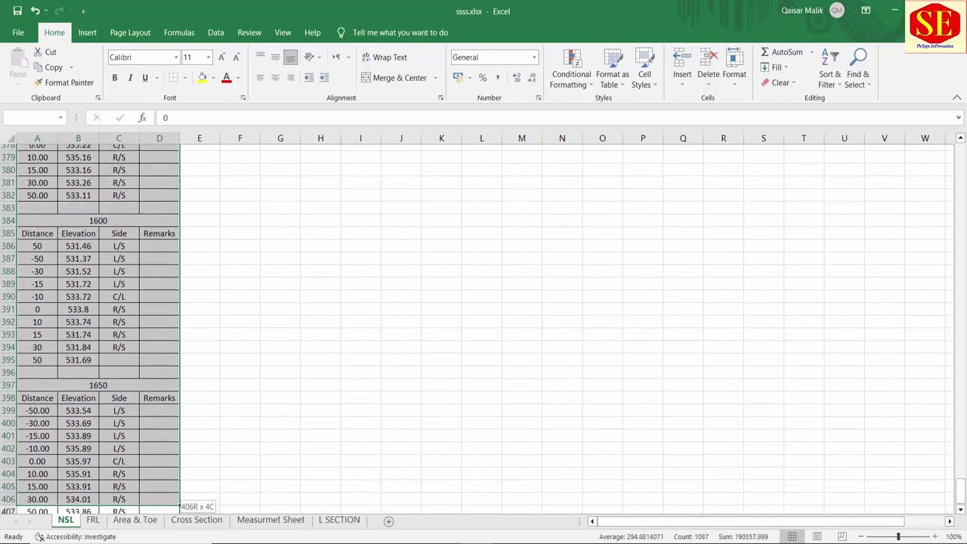
pyautogui.moveTo(178, 503)
pyautogui.mouseDown()
pyautogui.moveTo(68, 524)
pyautogui.moveTo(94, 426)
pyautogui.mouseUp()
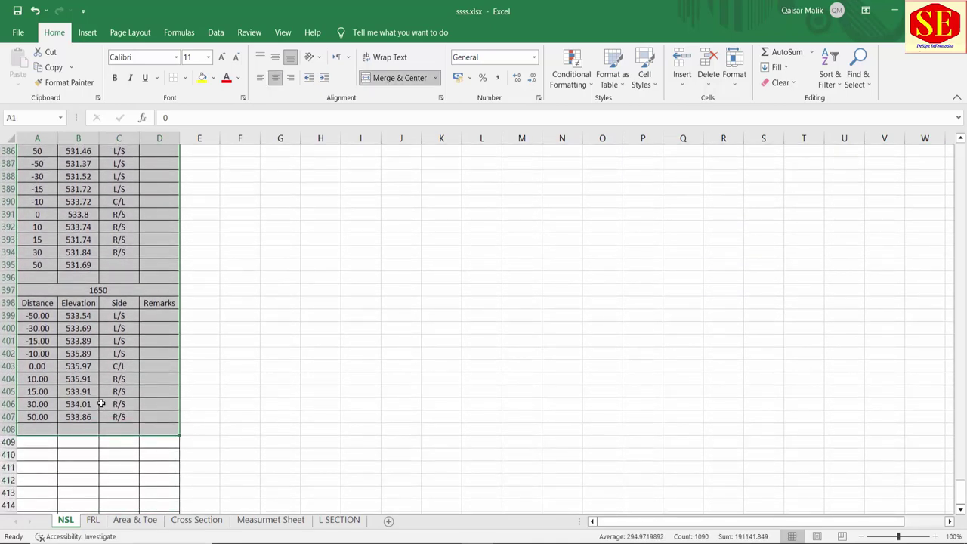
pyautogui.scroll(12, 101, 404)
pyautogui.scroll(12, 99, 398)
pyautogui.scroll(12, 97, 391)
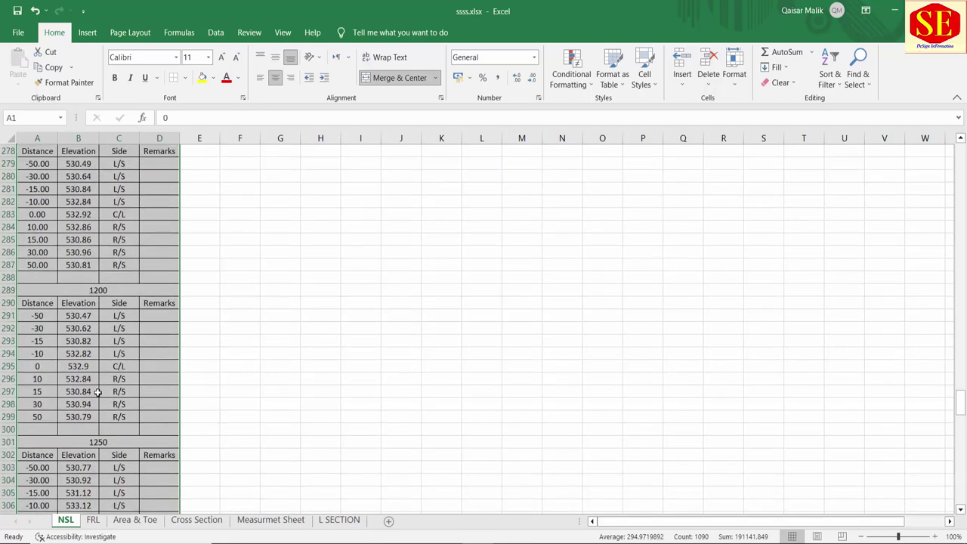
pyautogui.scroll(7, 98, 391)
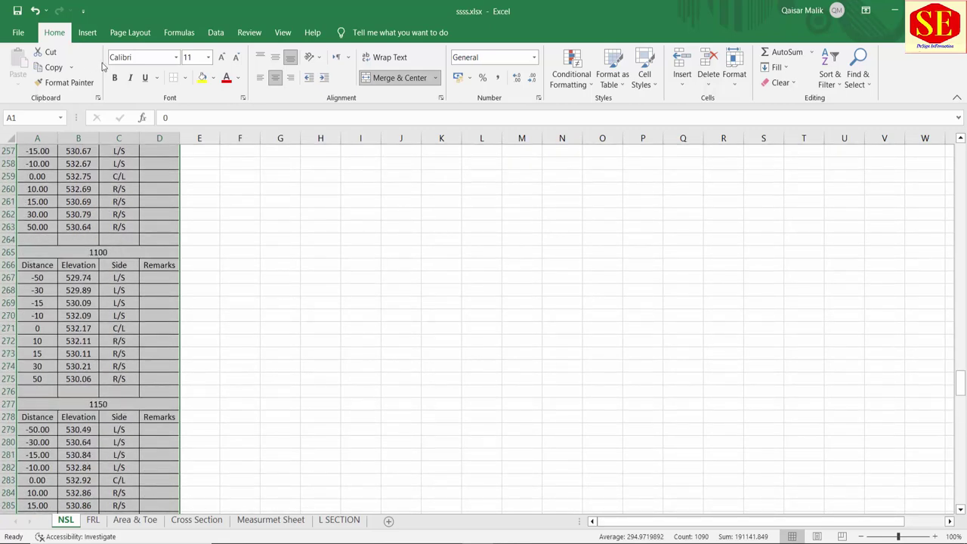
pyautogui.click(87, 33)
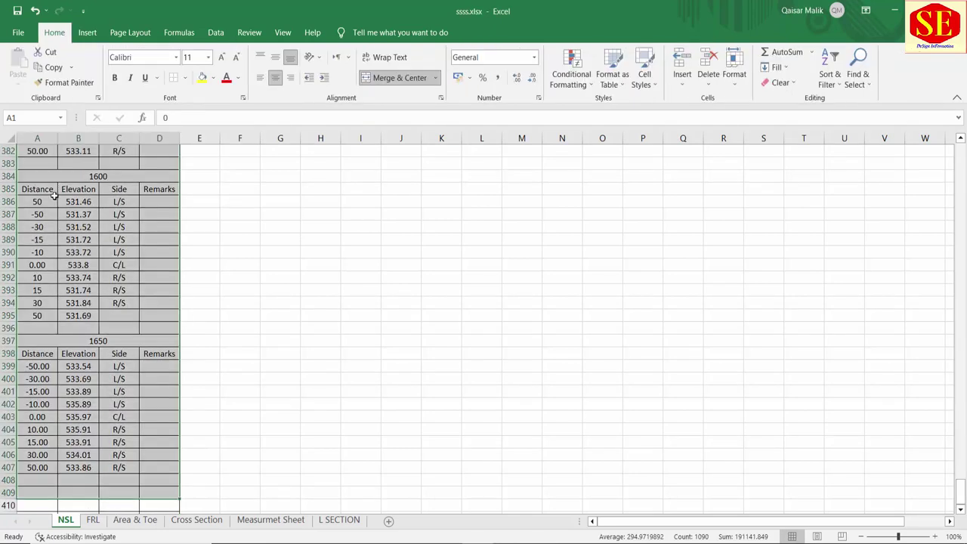
# Step: Convert the NSL data range A1:D409 into a table
pyautogui.click(87, 33)
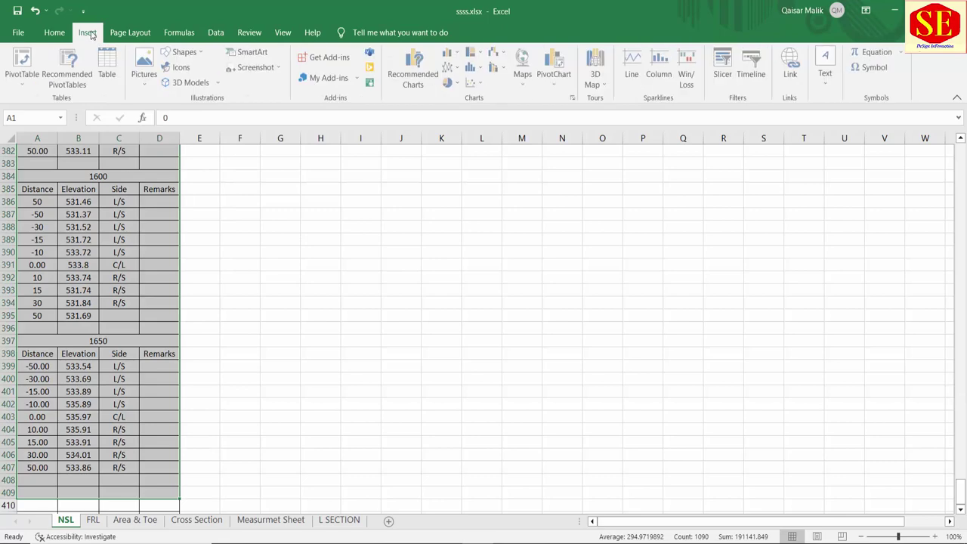
pyautogui.click(108, 73)
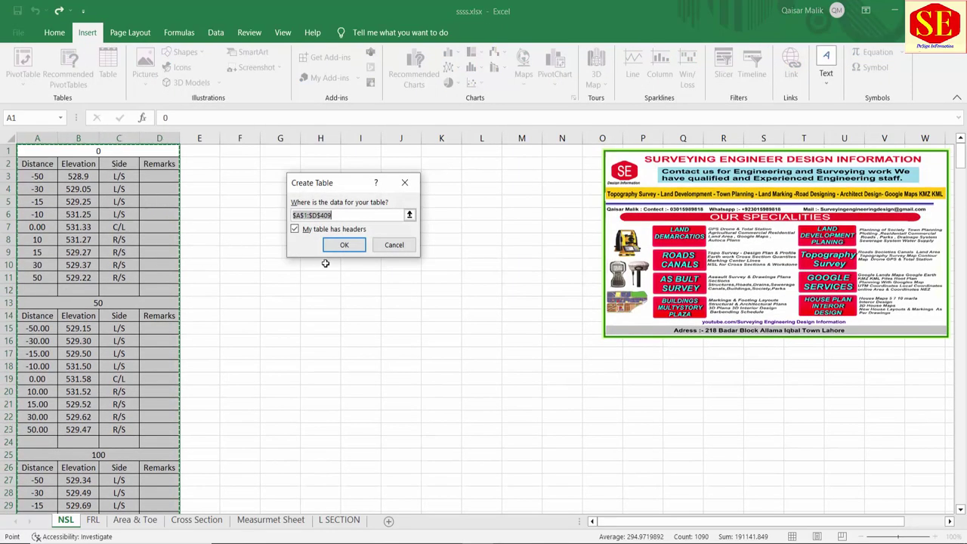
pyautogui.click(344, 245)
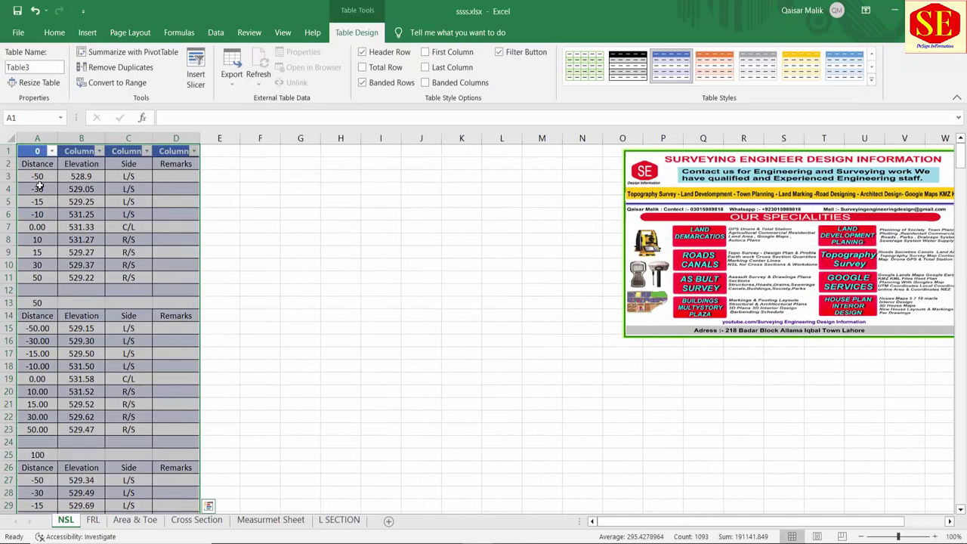
pyautogui.write('0')
# Step: Filter the table's Column2 to show only the C/L centre-line rows
pyautogui.click(127, 151)
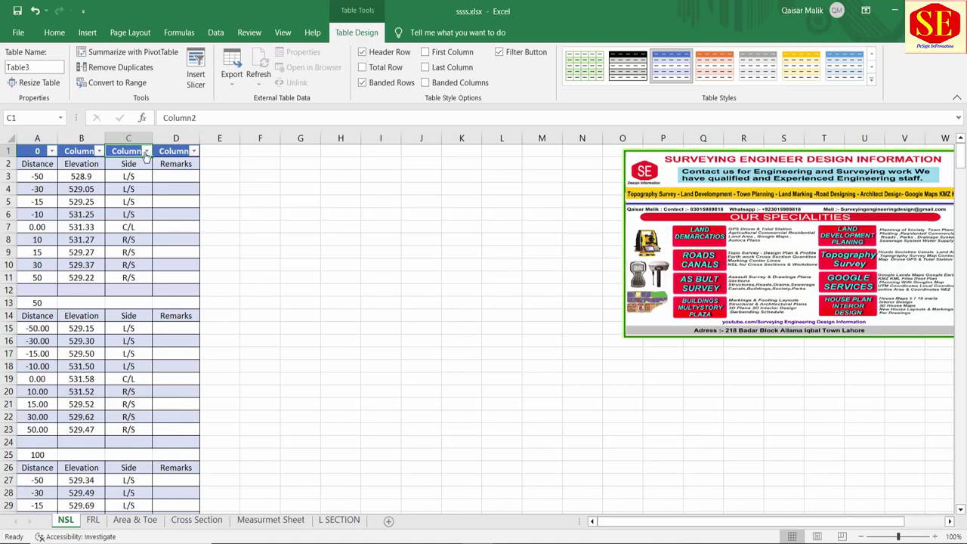
pyautogui.click(146, 151)
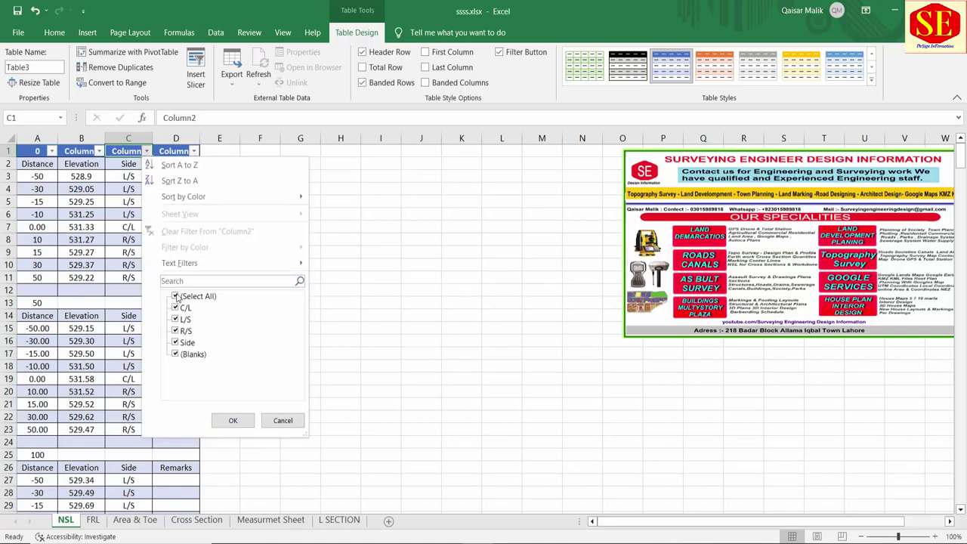
pyautogui.click(175, 296)
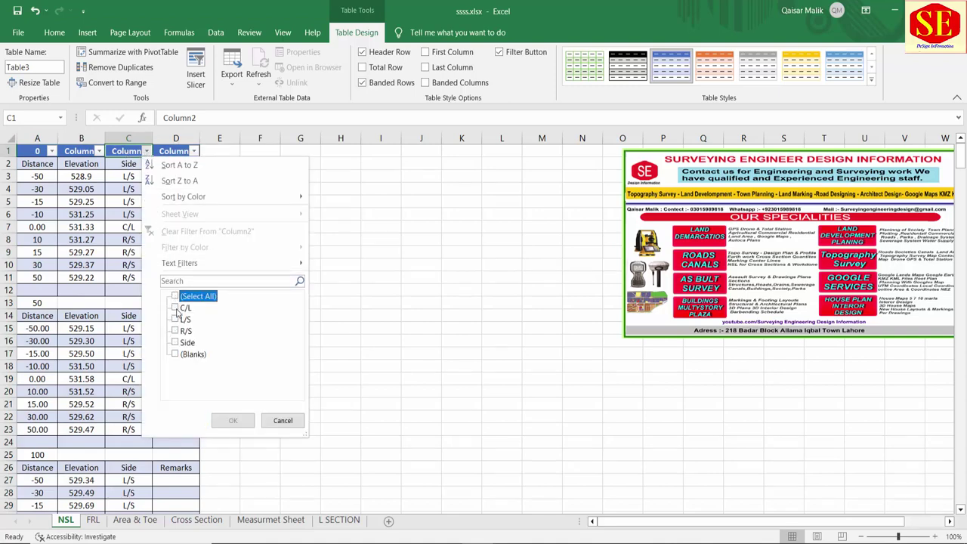
pyautogui.click(175, 307)
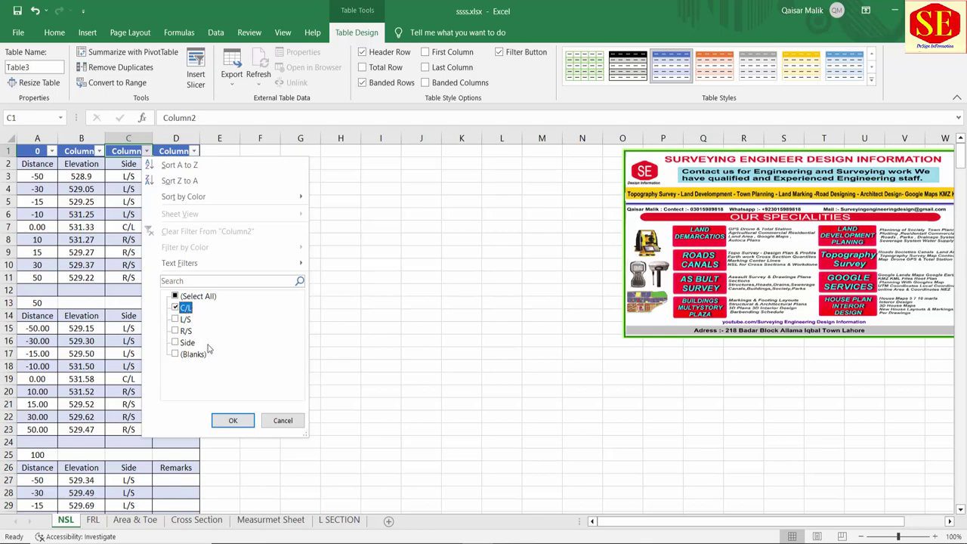
pyautogui.click(234, 421)
pyautogui.click(305, 290)
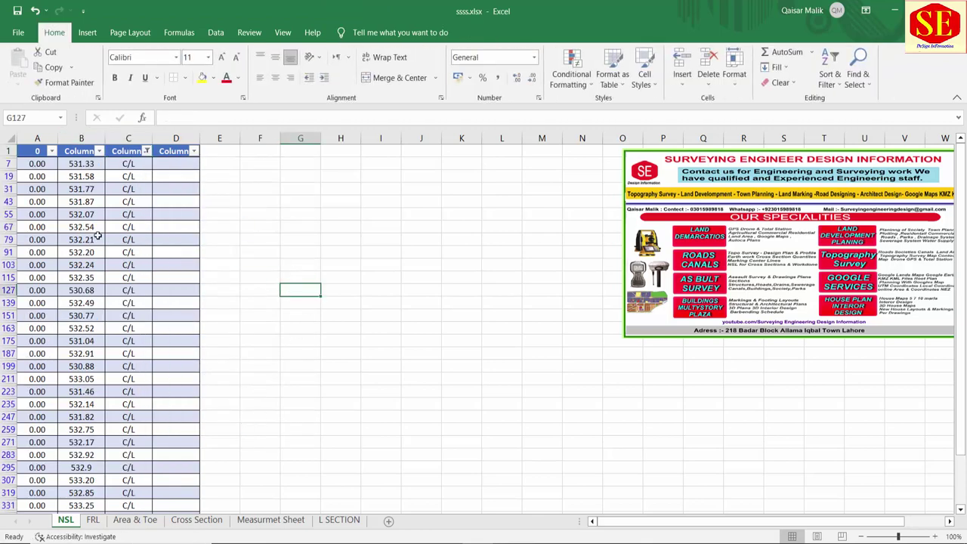
# Step: Cut the filtered NSL elevations in column B, from B7 down to 535.97
pyautogui.click(47, 163)
pyautogui.click(81, 163)
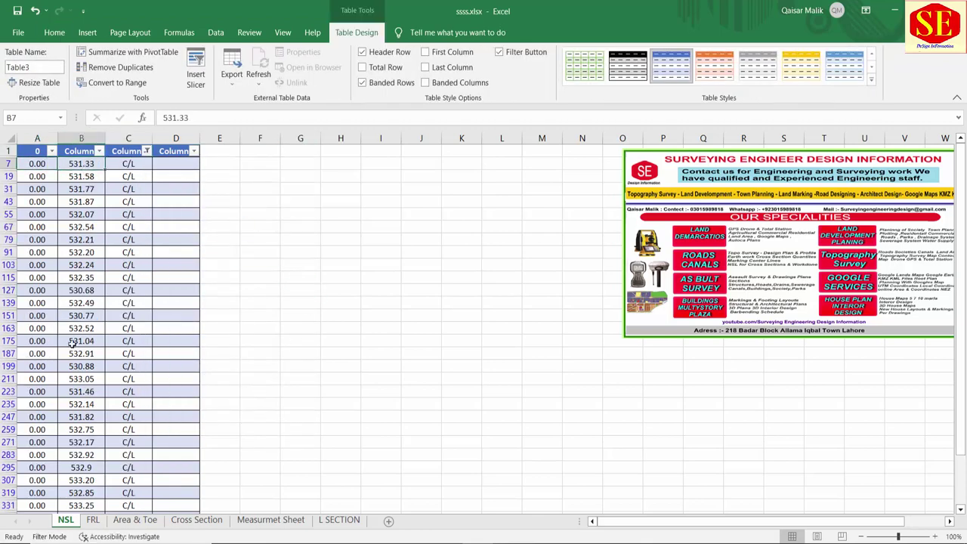
pyautogui.scroll(-2, 72, 342)
pyautogui.scroll(-2, 60, 265)
pyautogui.scroll(3, 41, 151)
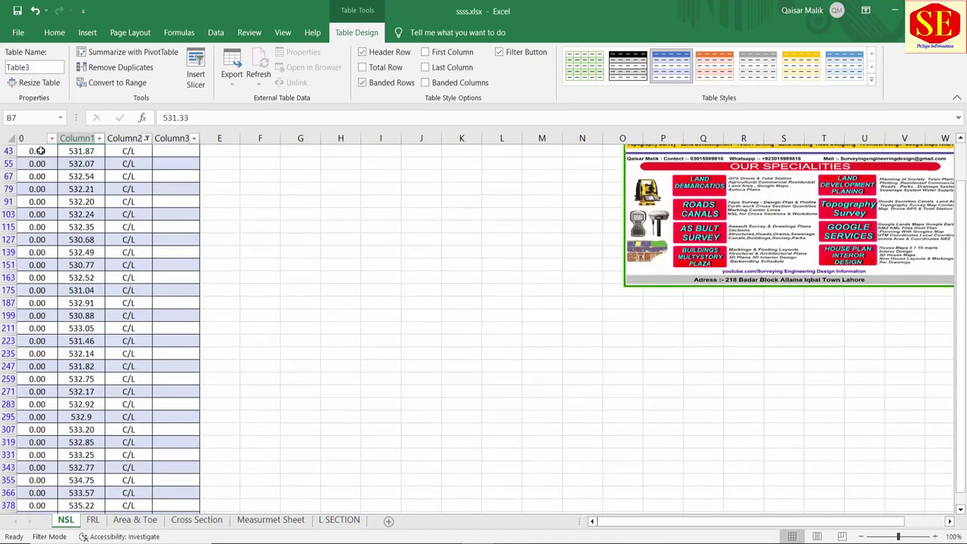
pyautogui.scroll(2, 41, 151)
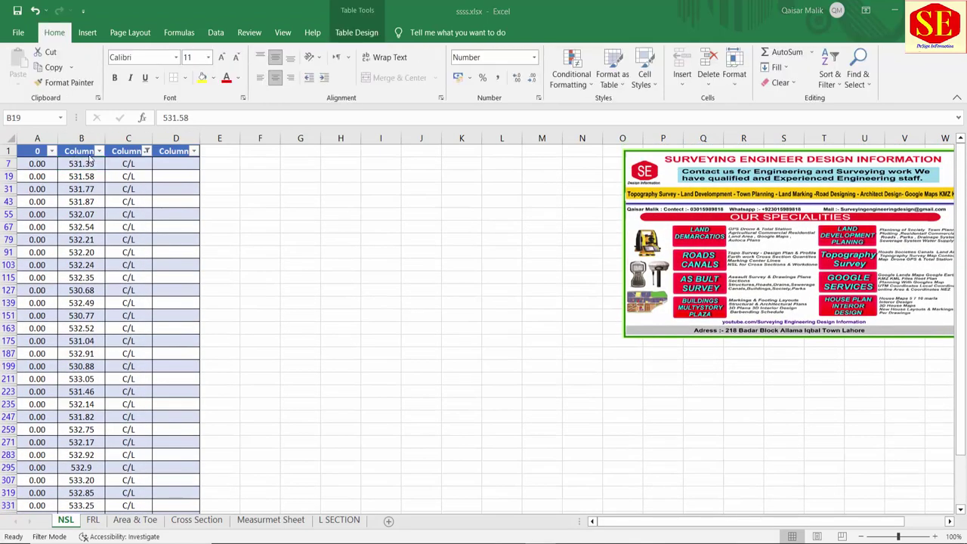
pyautogui.moveTo(81, 163); pyautogui.dragTo(96, 516)
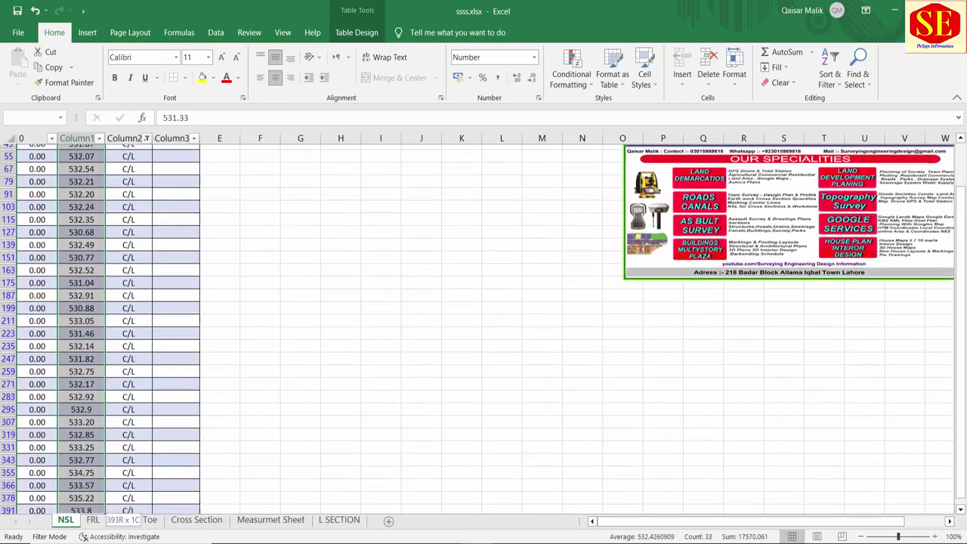
pyautogui.moveTo(97, 517); pyautogui.dragTo(76, 481)
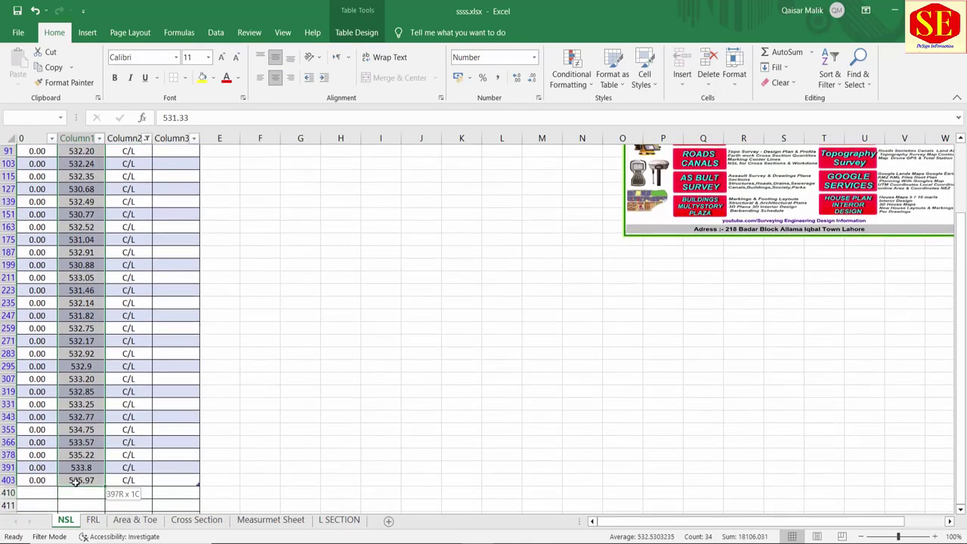
pyautogui.rightClick(77, 468)
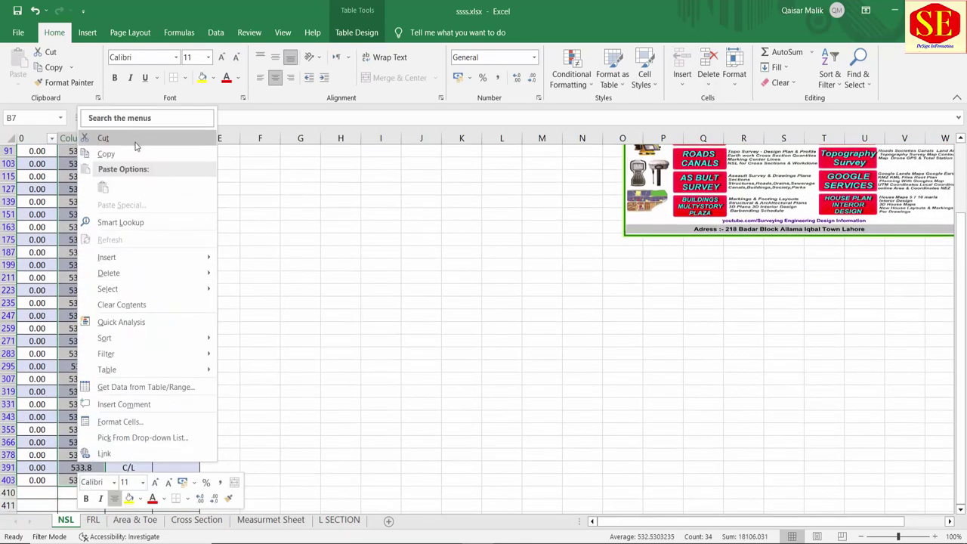
pyautogui.click(103, 138)
pyautogui.click(339, 520)
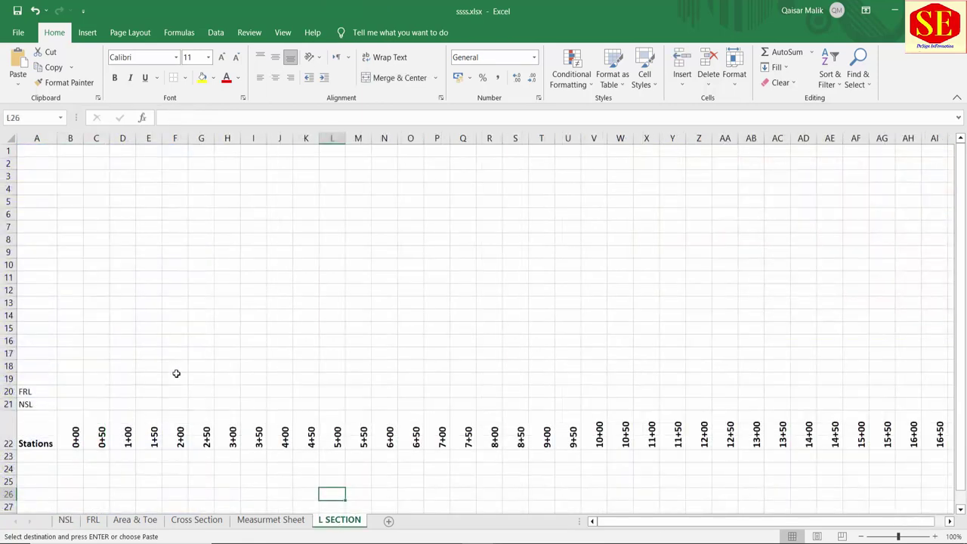
# Step: Paste the NSL levels transposed across row 21, starting at B21
pyautogui.click(69, 405)
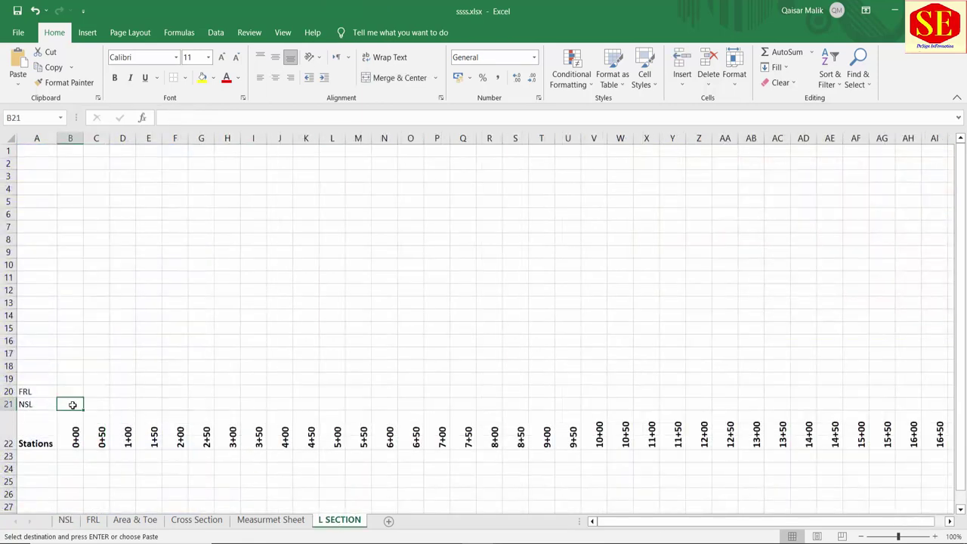
pyautogui.rightClick(72, 404)
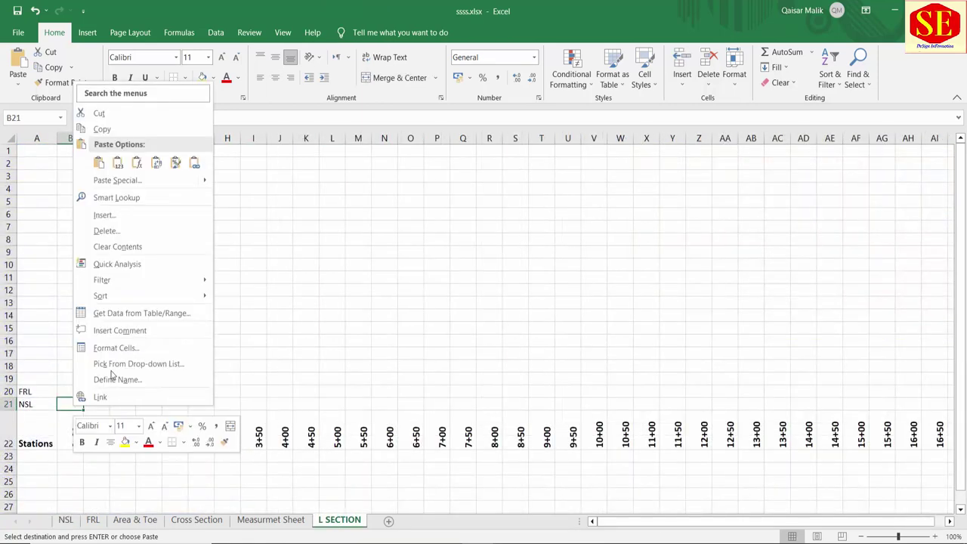
pyautogui.click(156, 163)
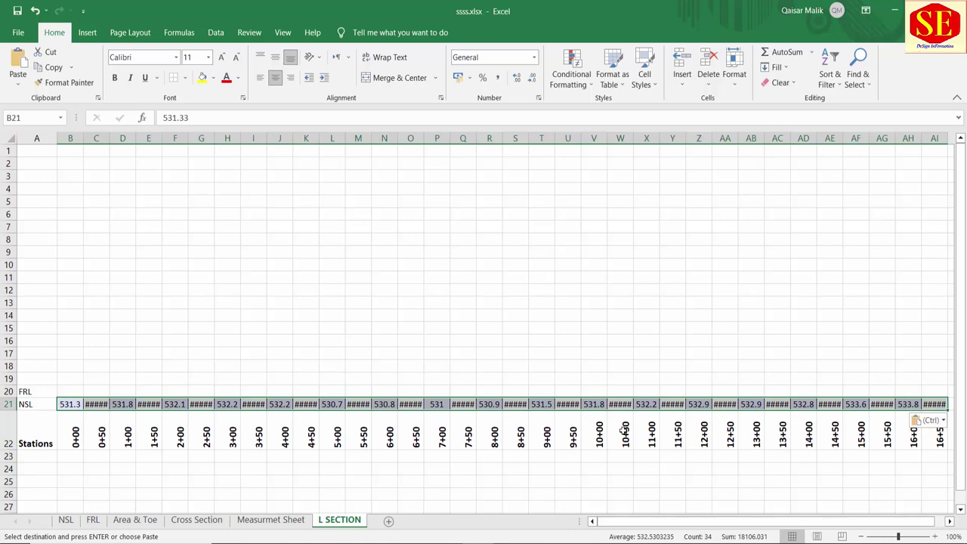
# Step: Rotate the NSL row's text orientation to 90 degrees
pyautogui.rightClick(93, 406)
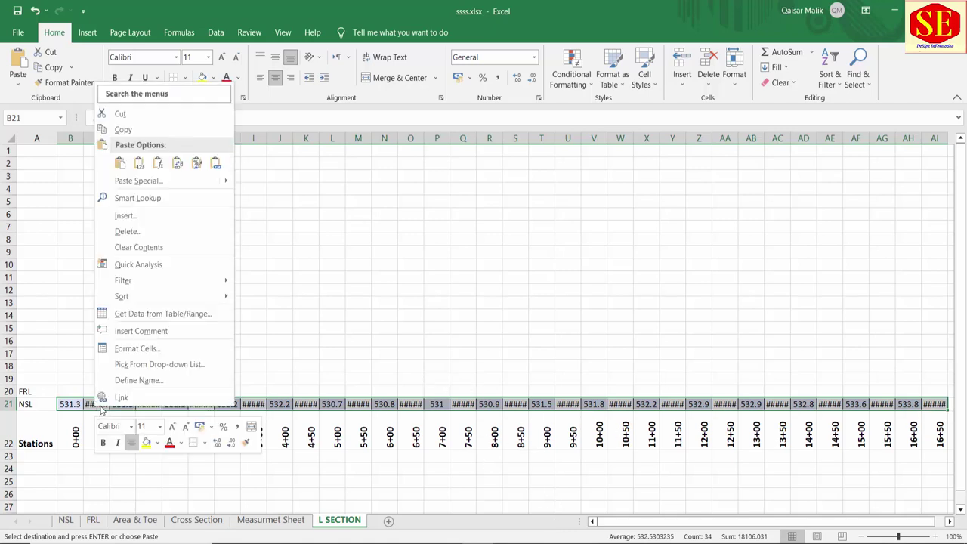
pyautogui.click(156, 348)
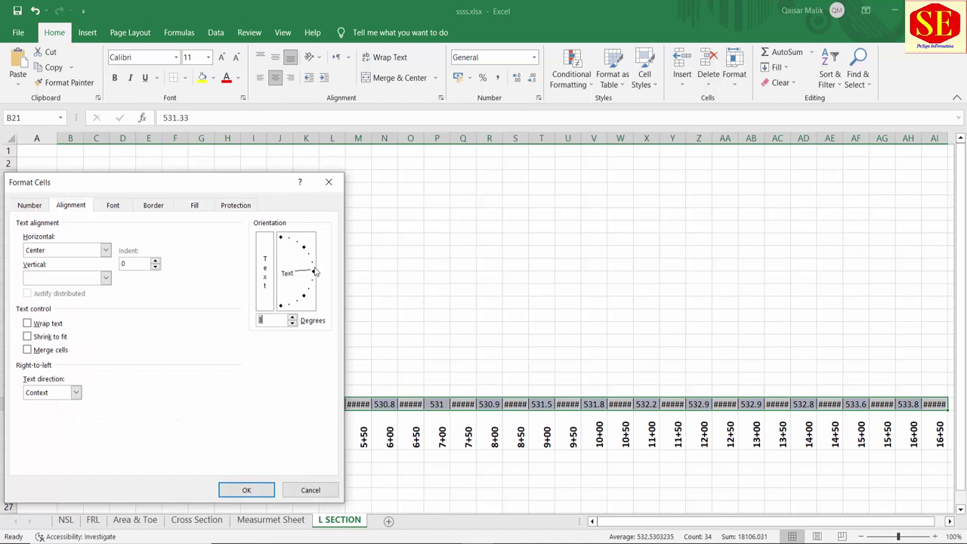
pyautogui.moveTo(313, 275); pyautogui.dragTo(280, 204)
pyautogui.click(246, 489)
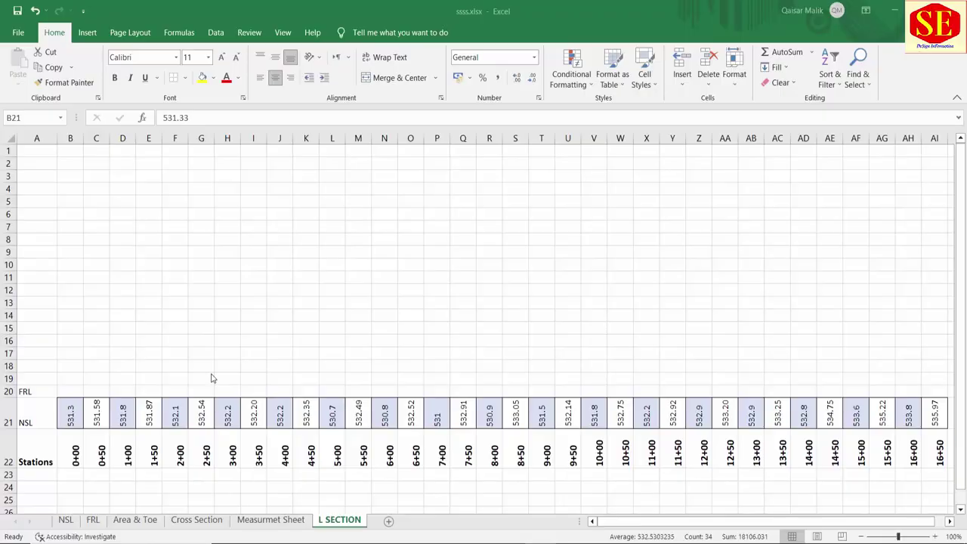
# Step: Go through the NSL and Measurmet Sheet tabs back to L SECTION and select the NSL row B21:AJ21
pyautogui.click(217, 363)
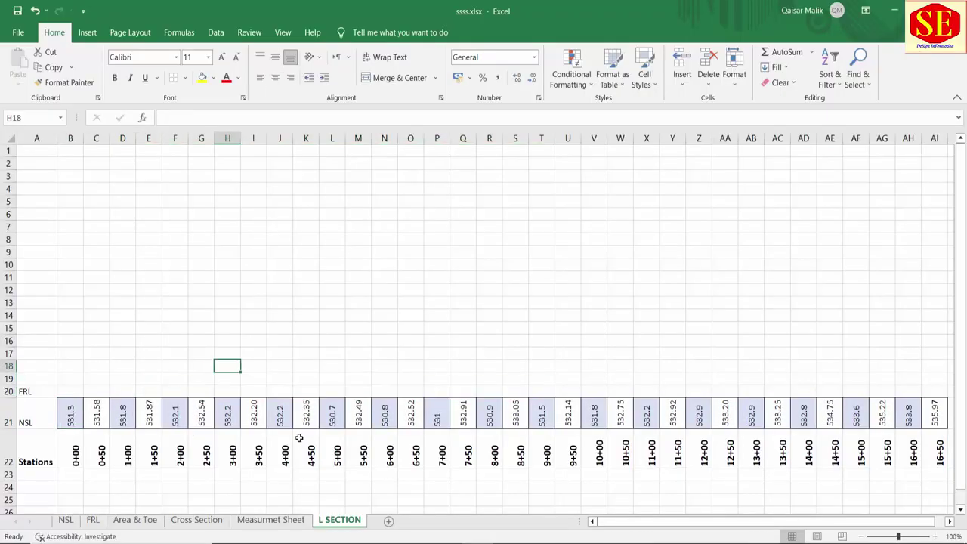
pyautogui.click(66, 520)
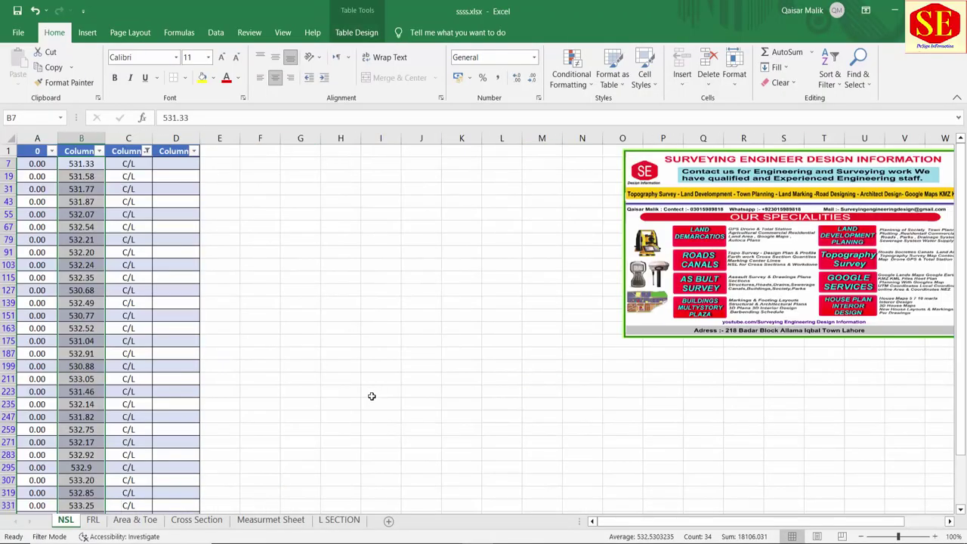
pyautogui.click(293, 524)
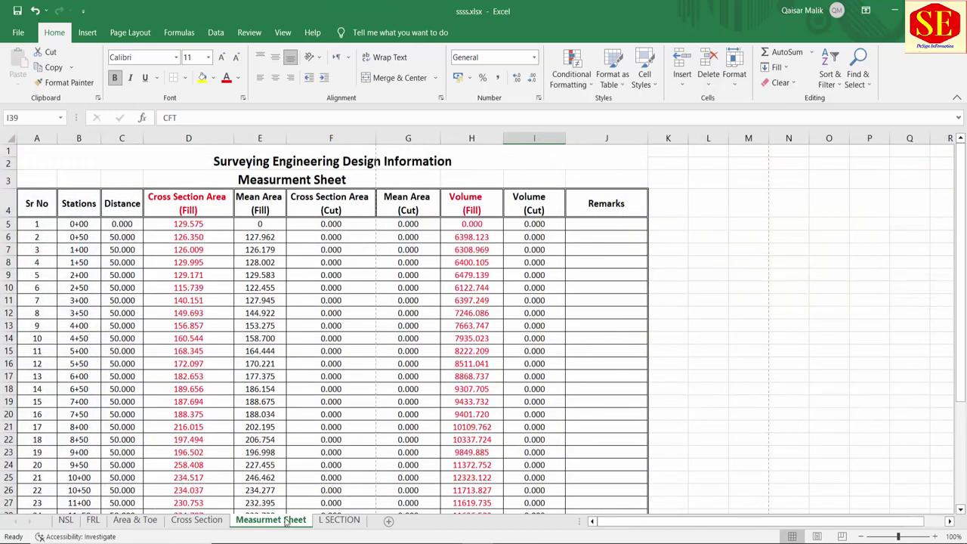
pyautogui.click(352, 520)
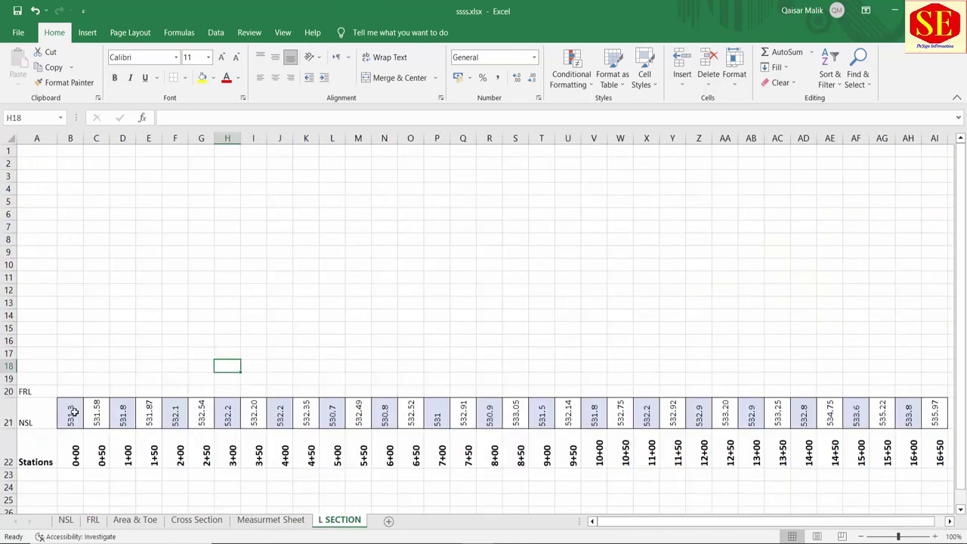
pyautogui.moveTo(73, 411); pyautogui.dragTo(831, 422)
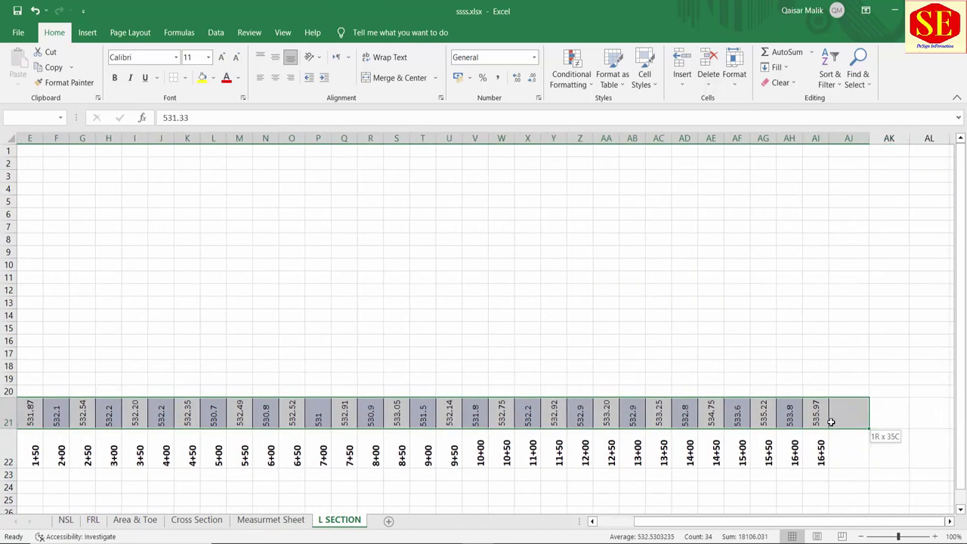
# Step: Give the NSL row a plain white fill and Number format with three decimals
pyautogui.click(213, 77)
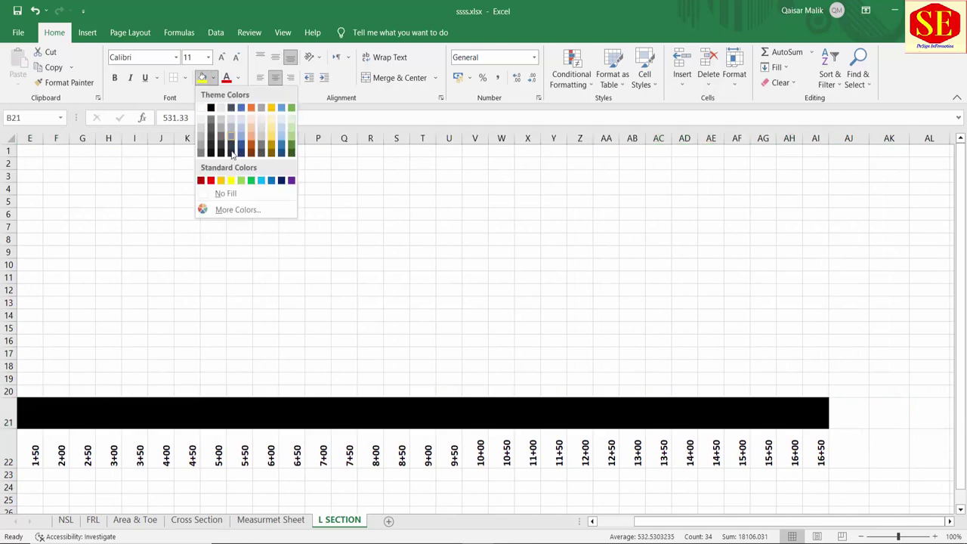
pyautogui.click(200, 128)
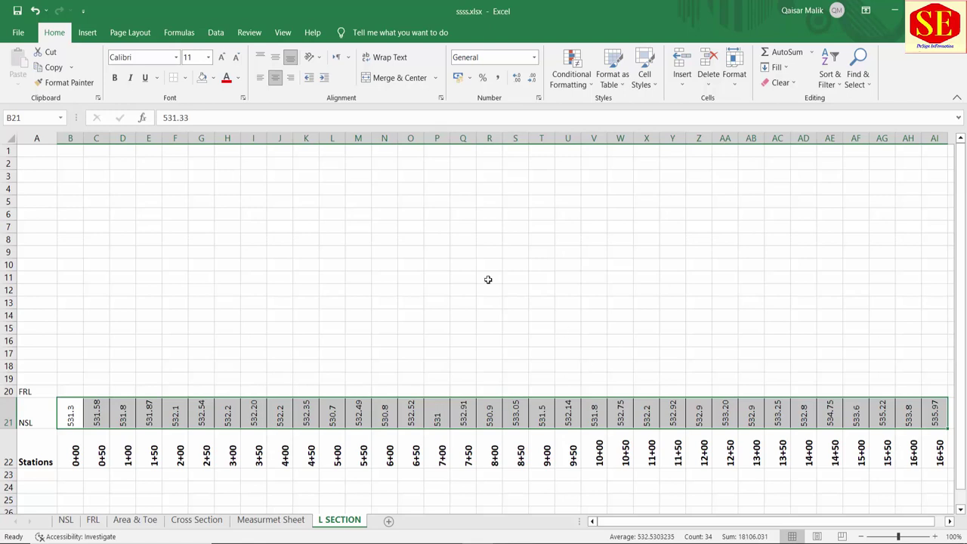
pyautogui.click(518, 80)
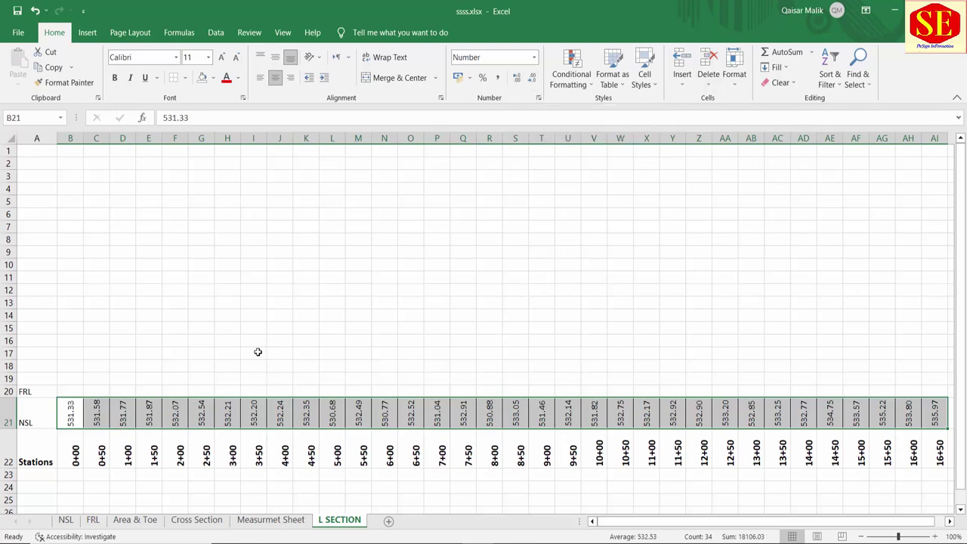
pyautogui.click(531, 80)
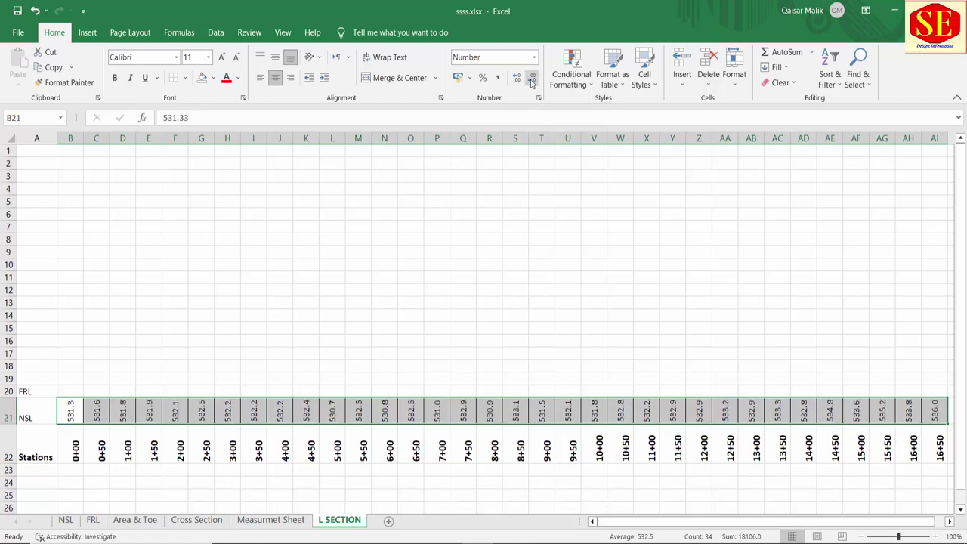
pyautogui.click(518, 79)
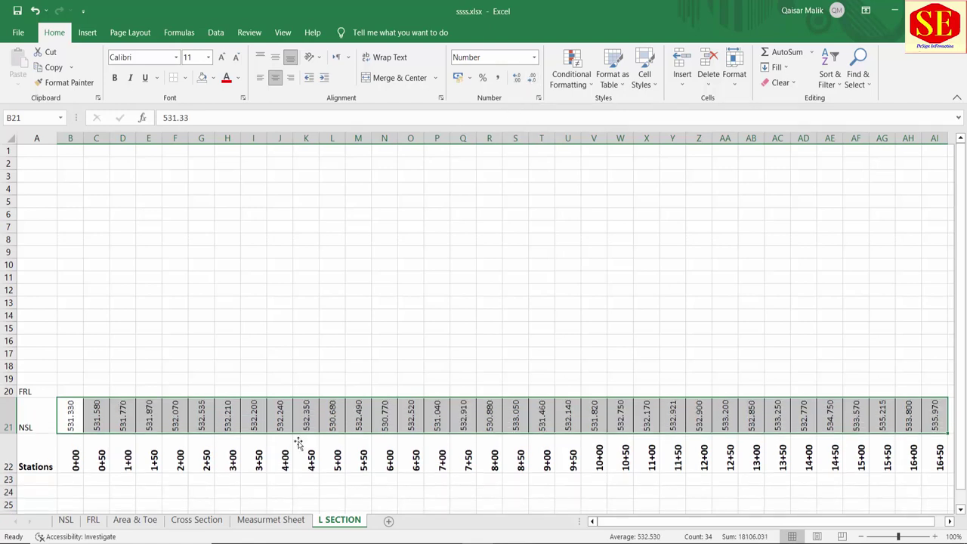
# Step: Reselect the Stations label, the NSL row and the FRL label in A20
pyautogui.click(223, 420)
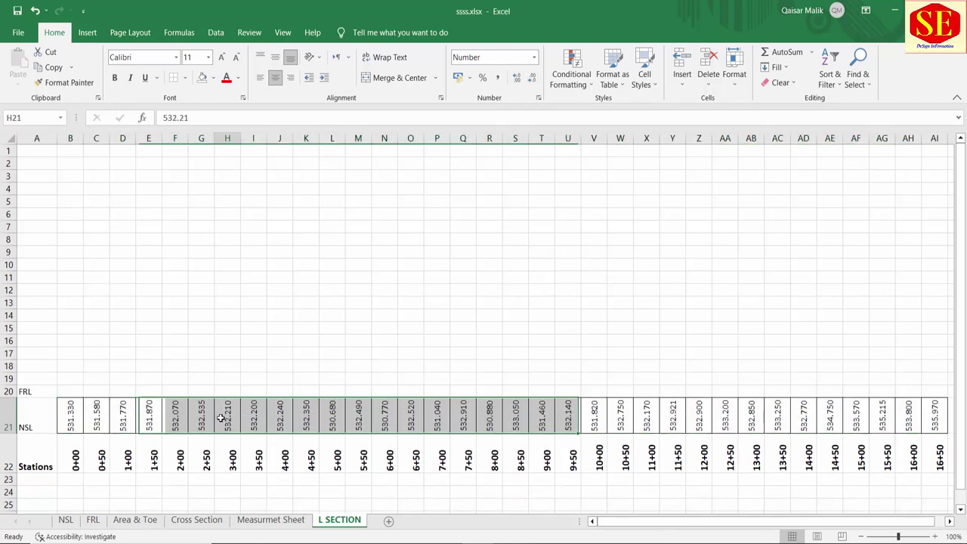
pyautogui.click(41, 468)
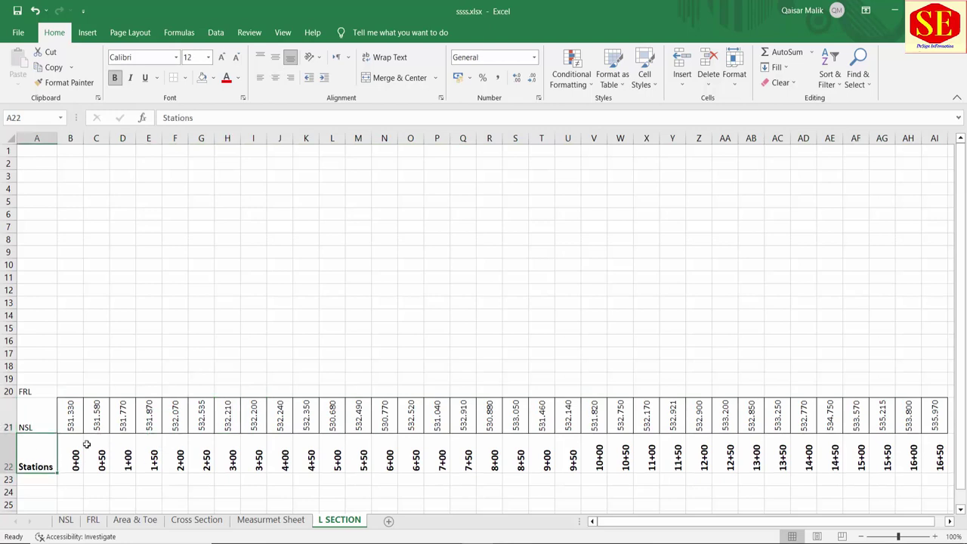
pyautogui.moveTo(22, 420); pyautogui.dragTo(704, 419)
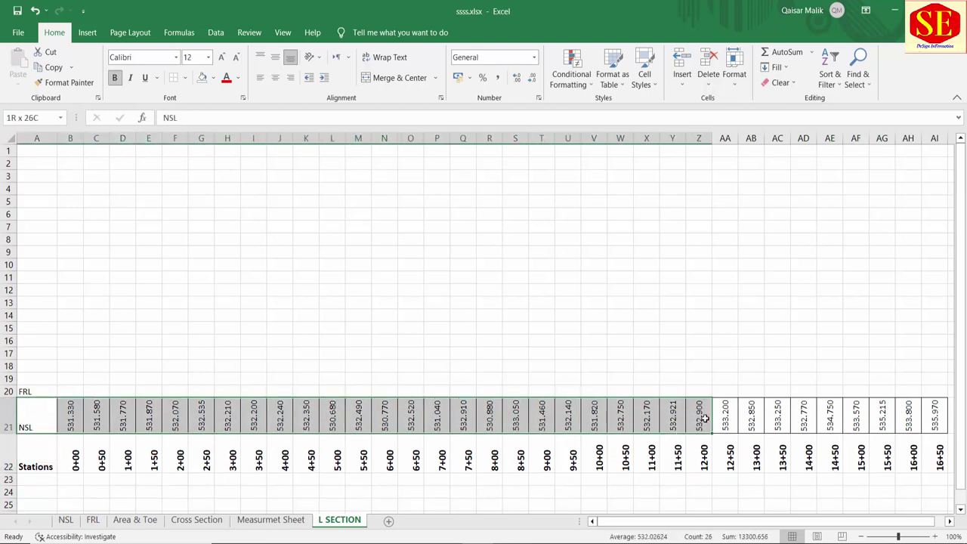
pyautogui.click(30, 390)
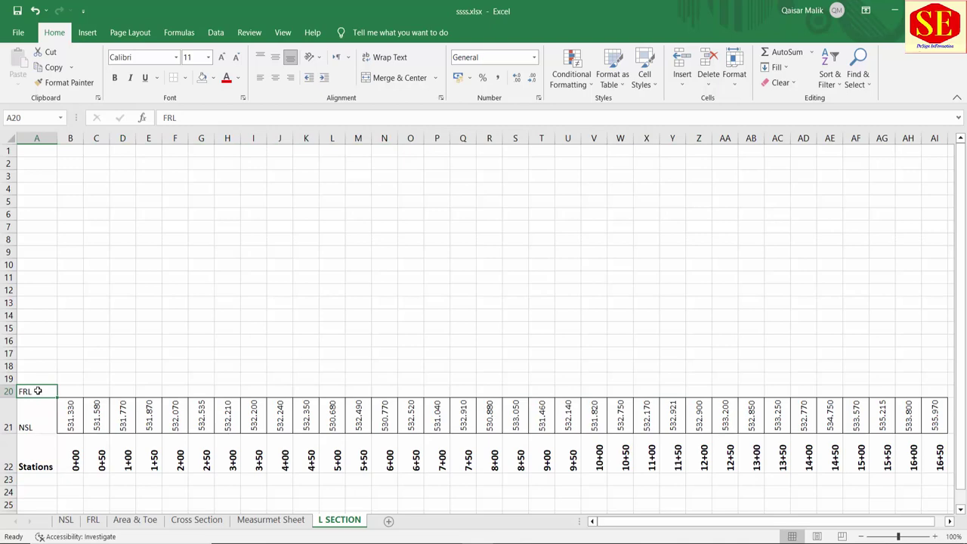
# Step: Copy the FRL values in column B of the FRL sheet, starting at 534.00
pyautogui.click(93, 520)
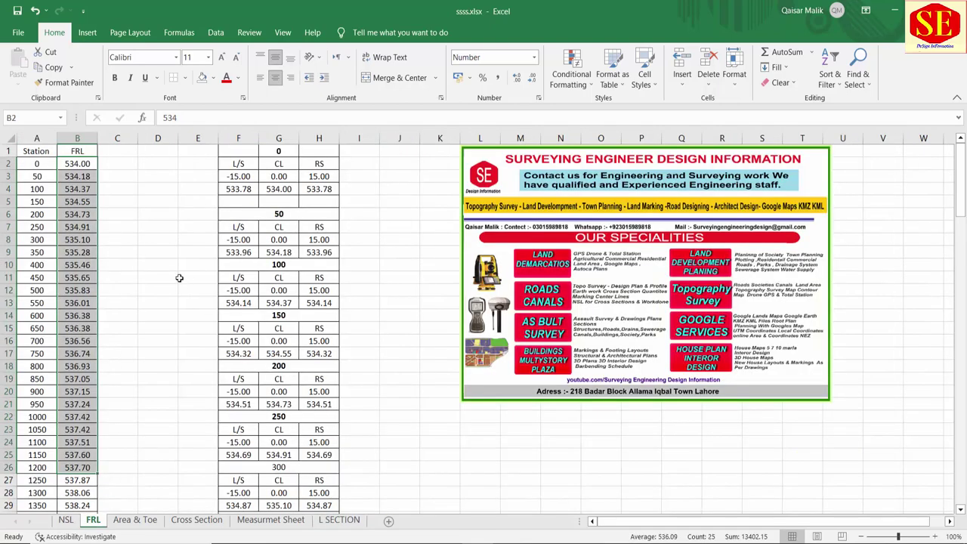
pyautogui.click(124, 178)
pyautogui.click(67, 161)
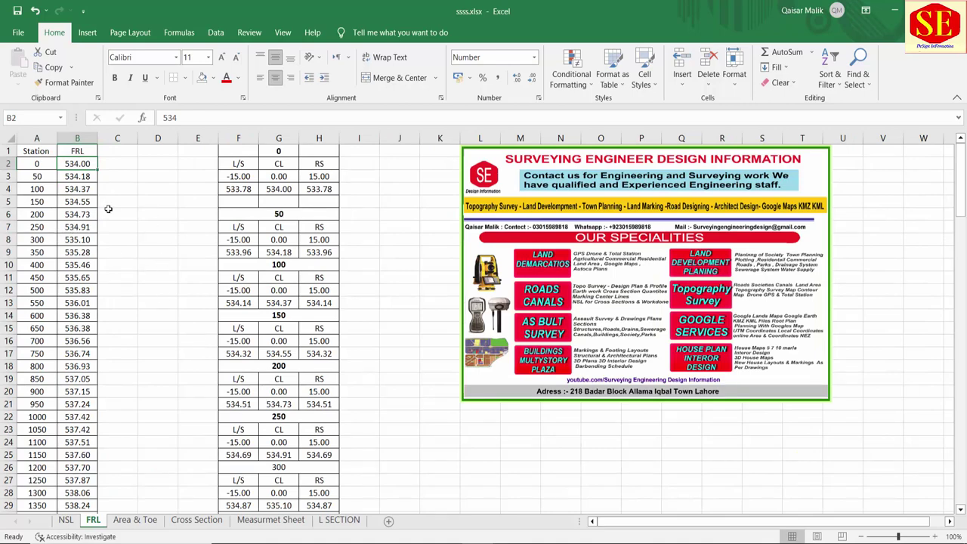
pyautogui.moveTo(78, 165); pyautogui.dragTo(94, 501)
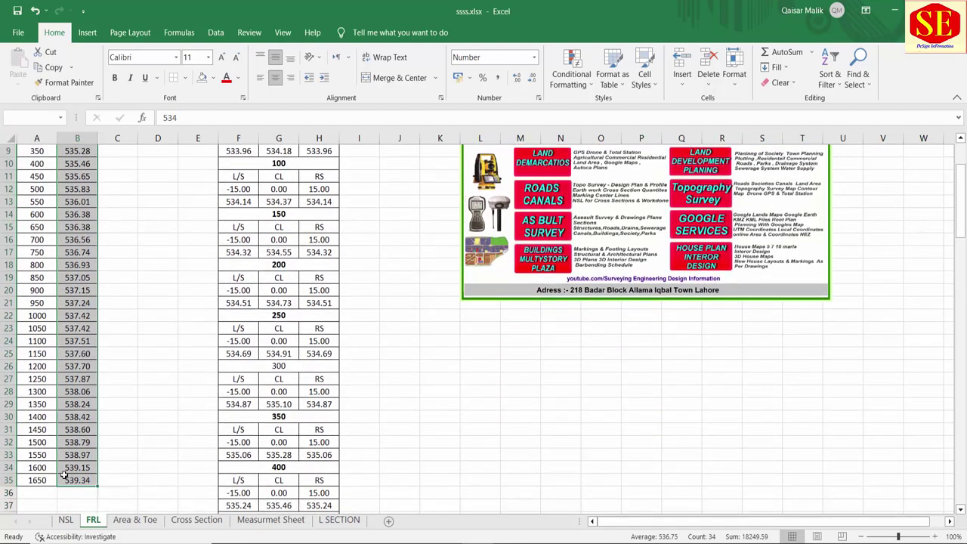
pyautogui.rightClick(67, 479)
pyautogui.click(93, 199)
pyautogui.scroll(3, 92, 199)
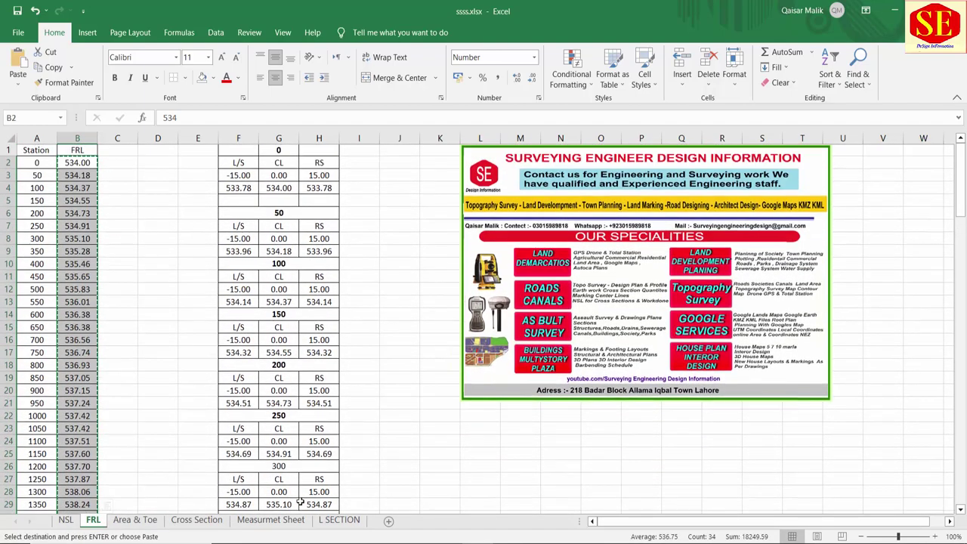
# Step: Paste the FRL values transposed across row 20 of L SECTION from B20
pyautogui.click(336, 519)
pyautogui.click(76, 391)
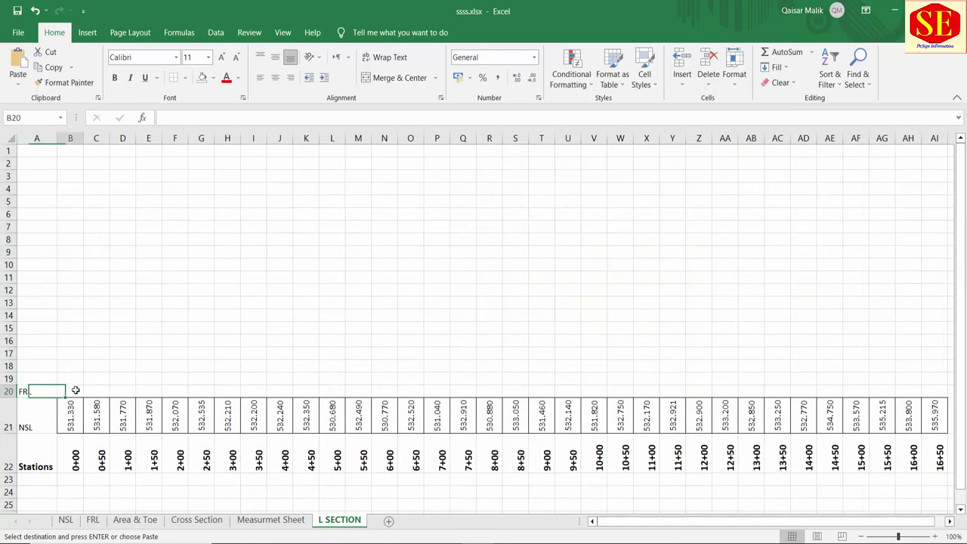
pyautogui.rightClick(77, 393)
pyautogui.click(159, 148)
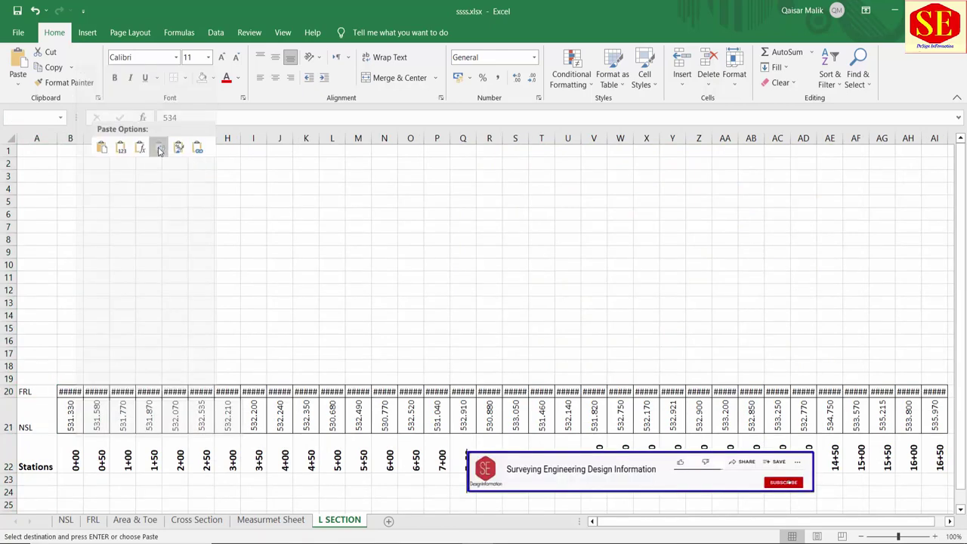
# Step: Rotate the FRL row's text orientation to 90 degrees
pyautogui.rightClick(72, 391)
pyautogui.click(121, 333)
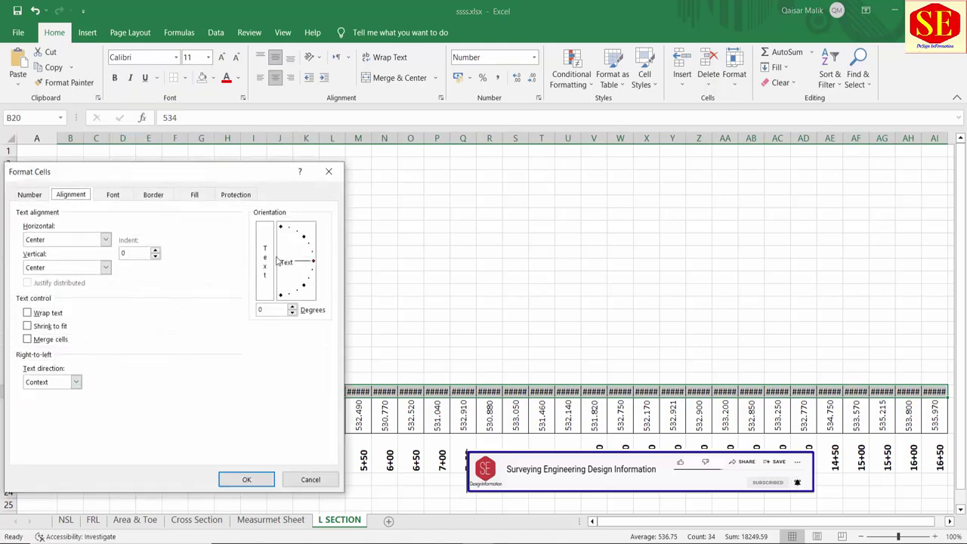
pyautogui.moveTo(312, 263); pyautogui.dragTo(280, 226)
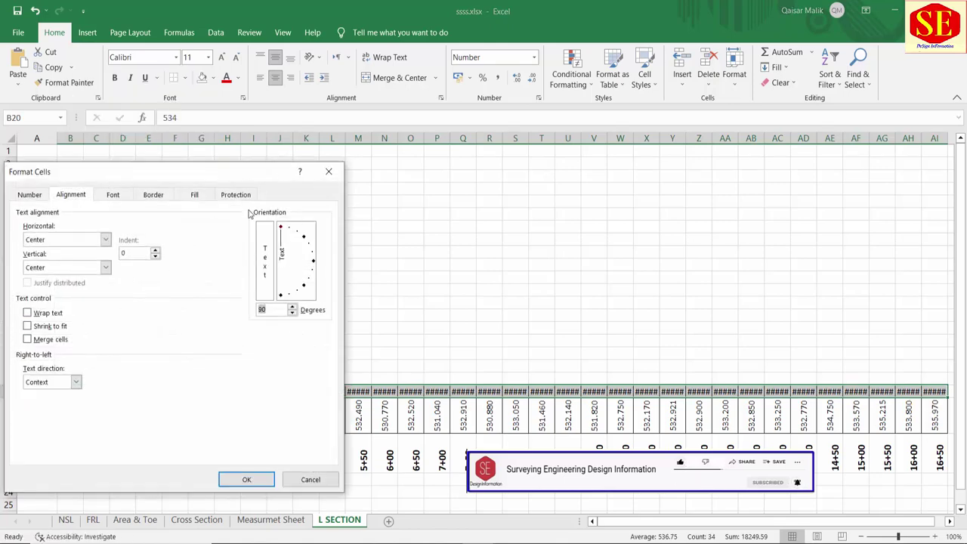
pyautogui.click(246, 479)
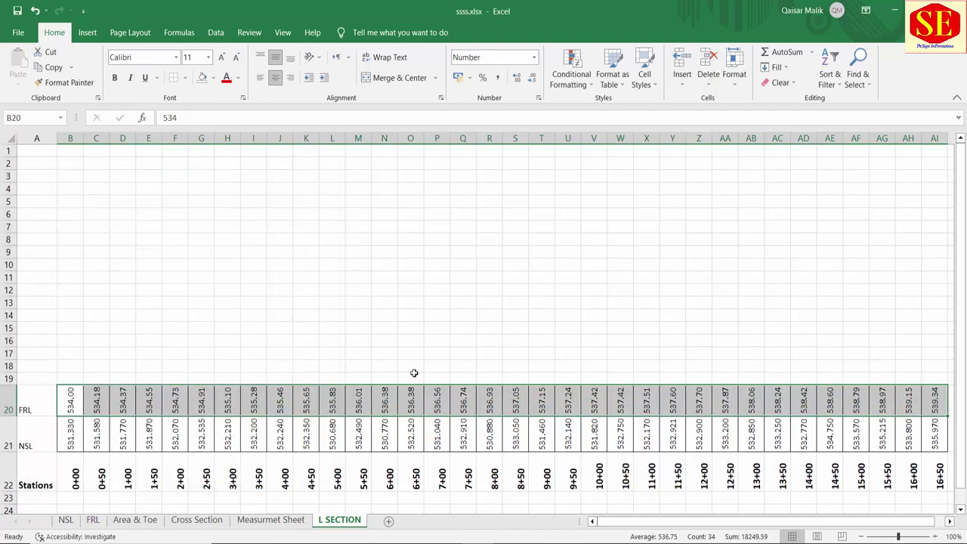
# Step: Set the FRL values to three decimal places
pyautogui.click(532, 79)
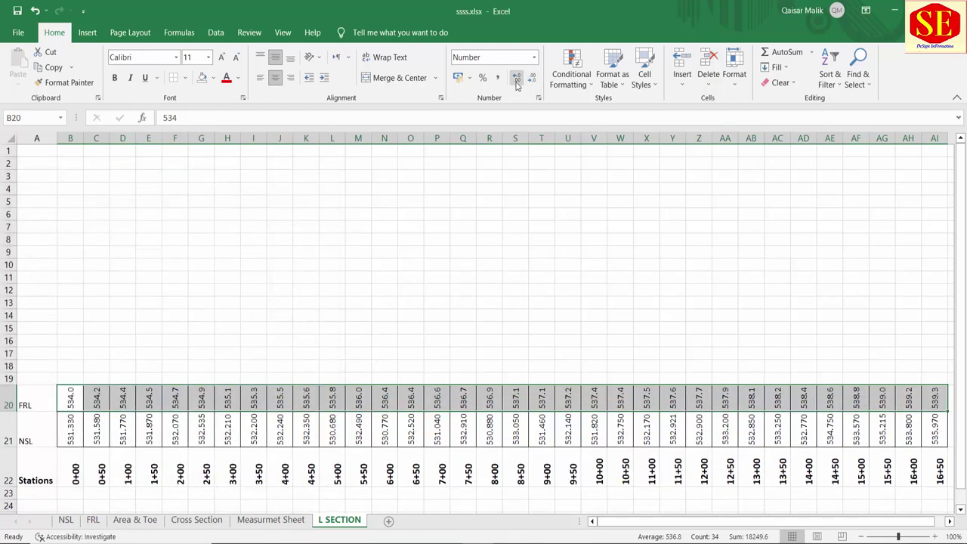
pyautogui.click(516, 80)
pyautogui.click(517, 80)
pyautogui.click(227, 354)
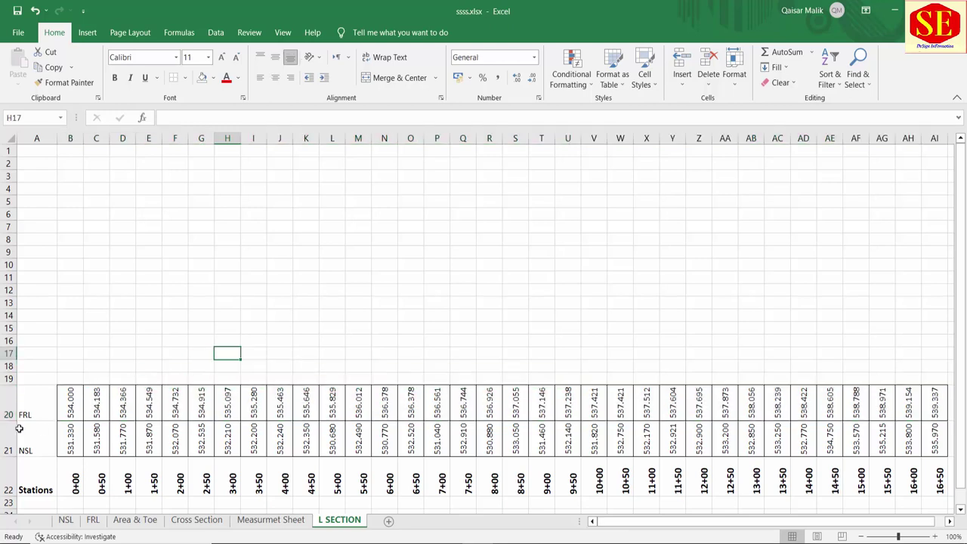
# Step: Make the FRL row values red and bold
pyautogui.moveTo(33, 486); pyautogui.dragTo(161, 486)
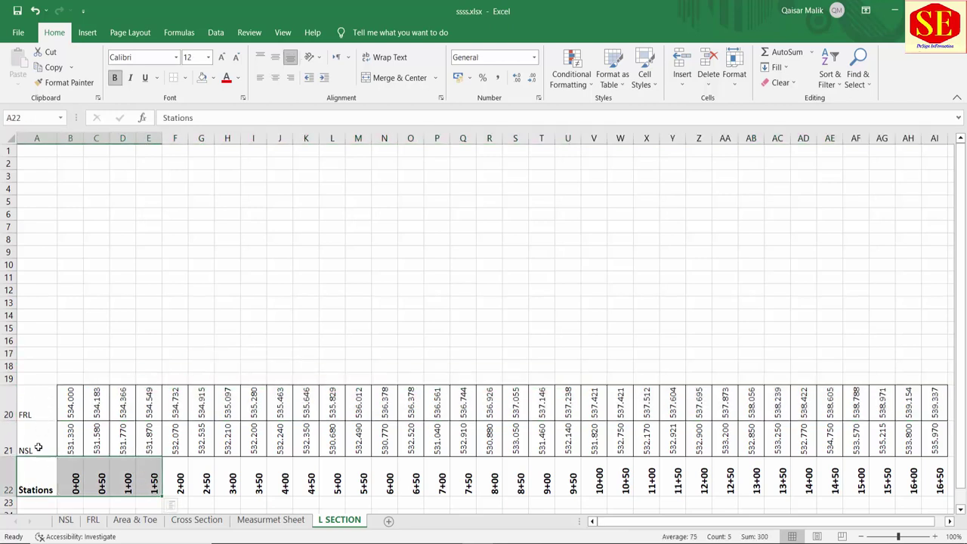
pyautogui.moveTo(34, 447); pyautogui.dragTo(384, 442)
pyautogui.click(32, 403)
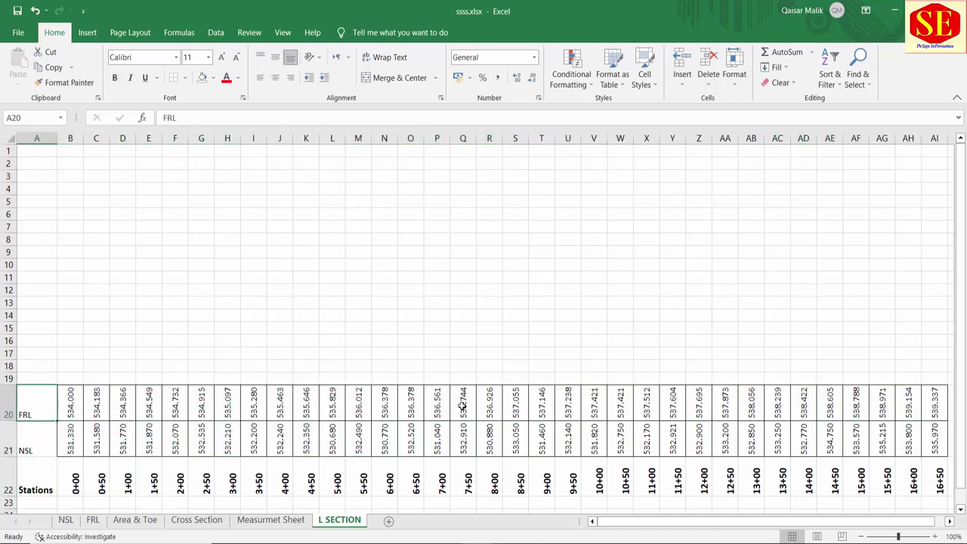
pyautogui.moveTo(43, 405)
pyautogui.mouseDown()
pyautogui.moveTo(835, 388)
pyautogui.moveTo(745, 402)
pyautogui.mouseUp()
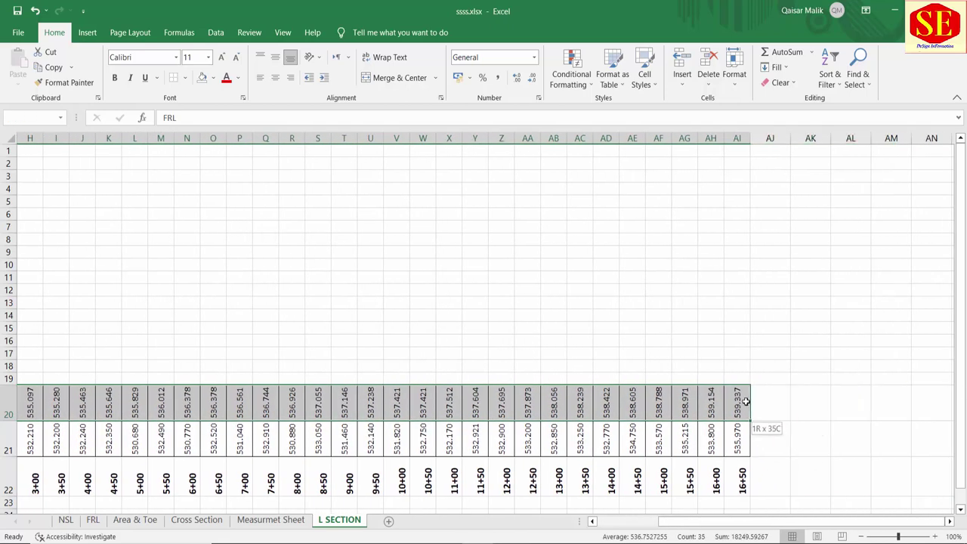
pyautogui.click(226, 77)
pyautogui.click(114, 77)
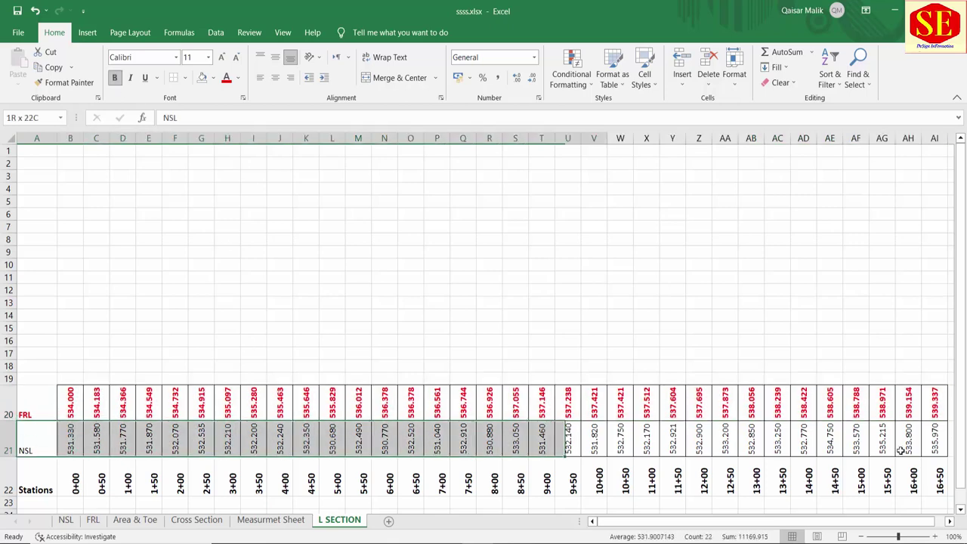
# Step: Bold the NSL row and centre it horizontally and vertically
pyautogui.moveTo(25, 443)
pyautogui.mouseDown()
pyautogui.moveTo(803, 473)
pyautogui.moveTo(831, 438)
pyautogui.moveTo(838, 446)
pyautogui.mouseUp()
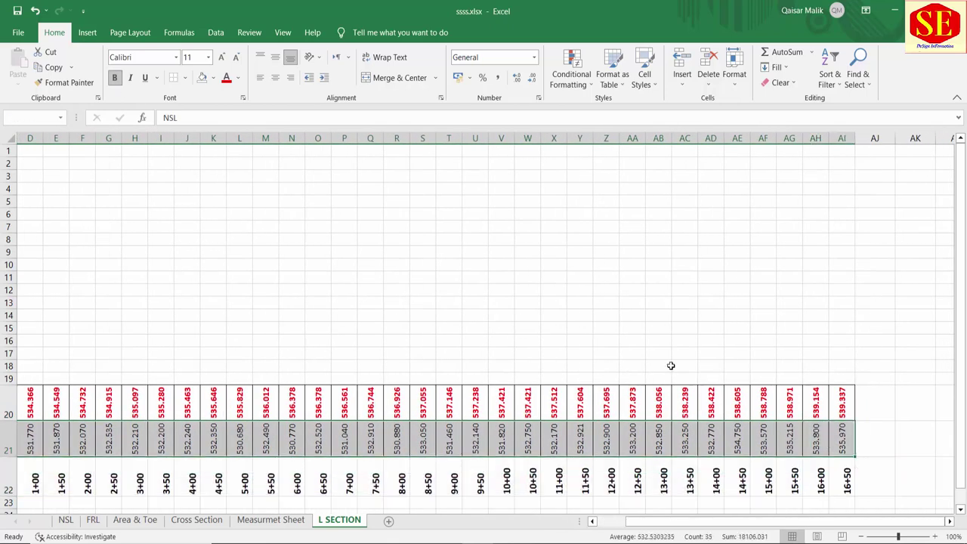
pyautogui.click(114, 78)
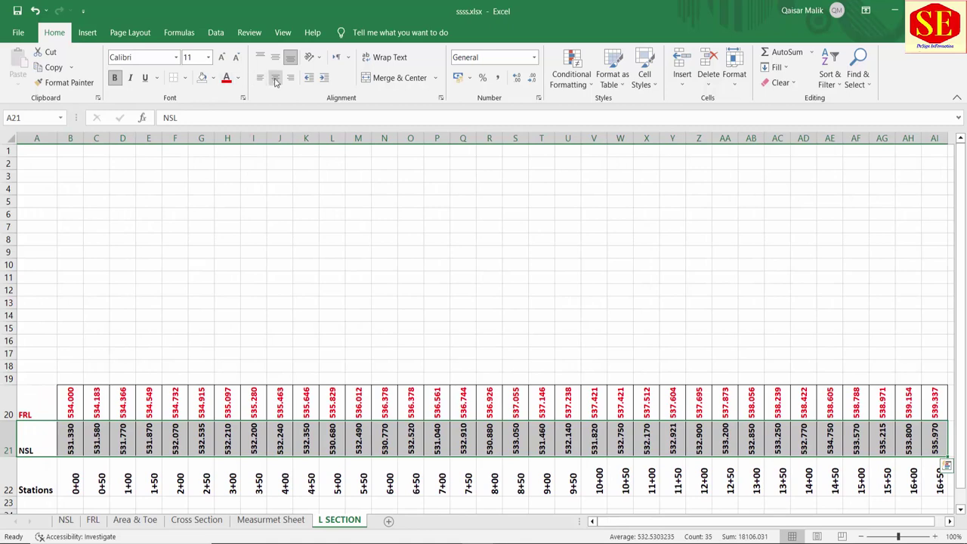
pyautogui.click(275, 77)
pyautogui.click(275, 57)
# Step: Centre and middle-align all three rows 20–22
pyautogui.moveTo(45, 410)
pyautogui.mouseDown()
pyautogui.moveTo(37, 443)
pyautogui.moveTo(341, 457)
pyautogui.moveTo(943, 462)
pyautogui.moveTo(938, 483)
pyautogui.mouseUp()
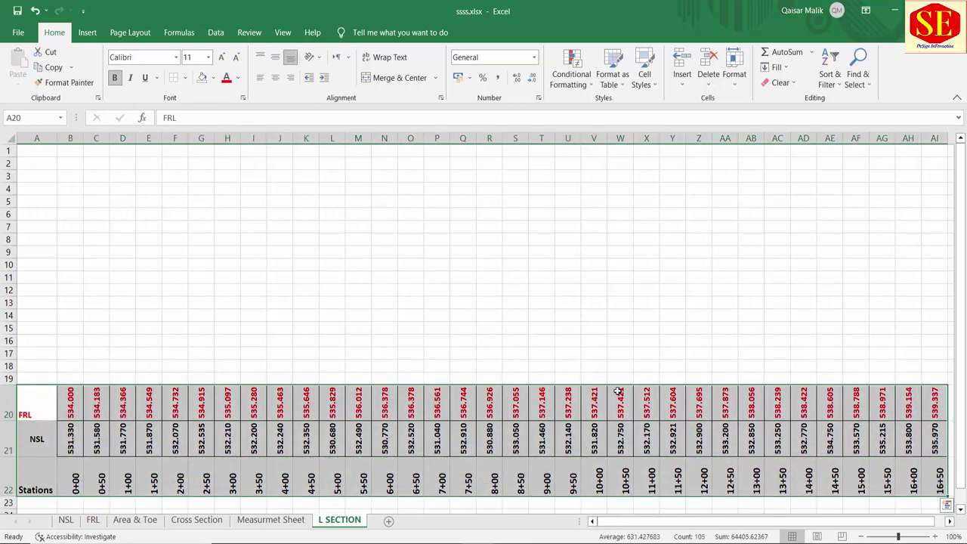
pyautogui.click(275, 77)
pyautogui.click(275, 58)
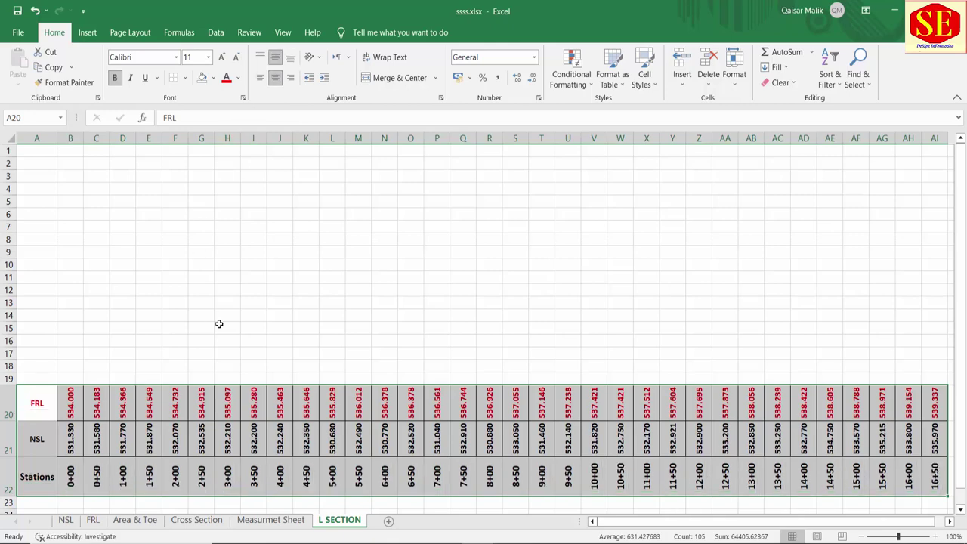
pyautogui.click(218, 326)
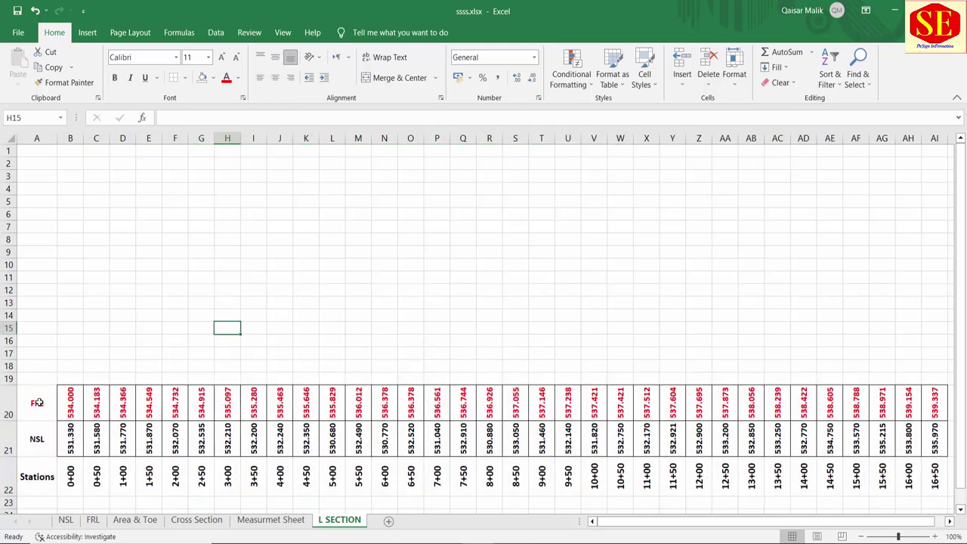
pyautogui.moveTo(37, 402)
pyautogui.mouseDown()
pyautogui.moveTo(690, 480)
pyautogui.moveTo(936, 480)
pyautogui.mouseUp()
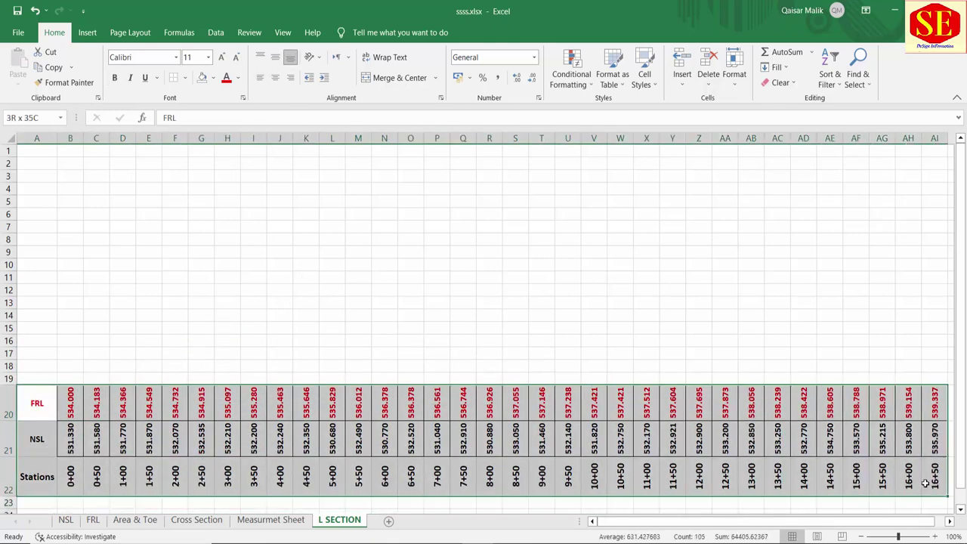
# Step: Give A20:AI22 a double-line outline border and thin inside borders
pyautogui.rightClick(518, 480)
pyautogui.click(557, 431)
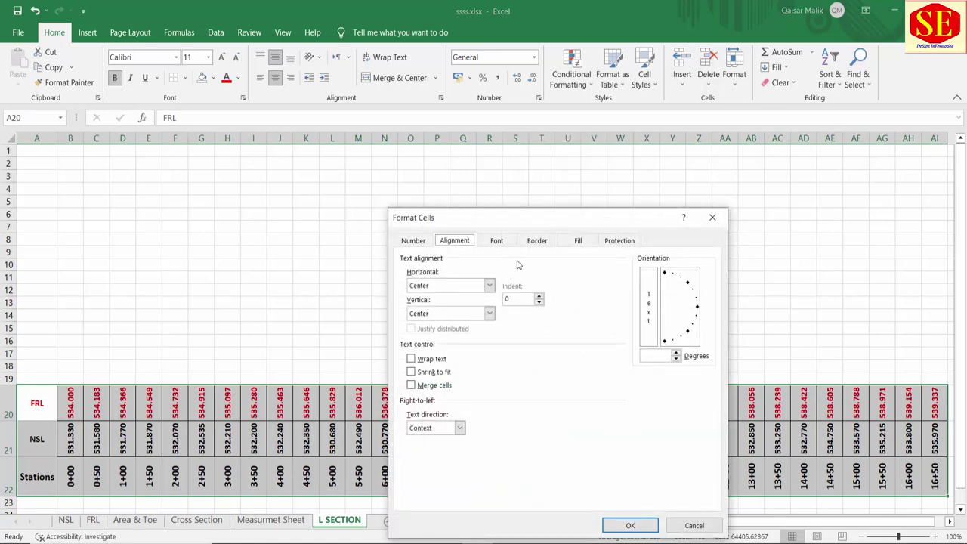
pyautogui.click(537, 241)
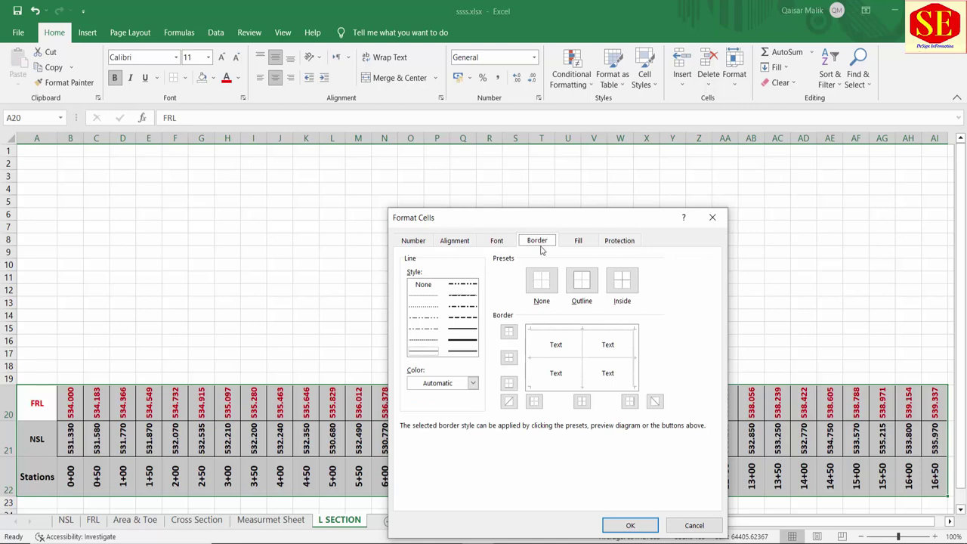
pyautogui.click(474, 352)
pyautogui.click(584, 302)
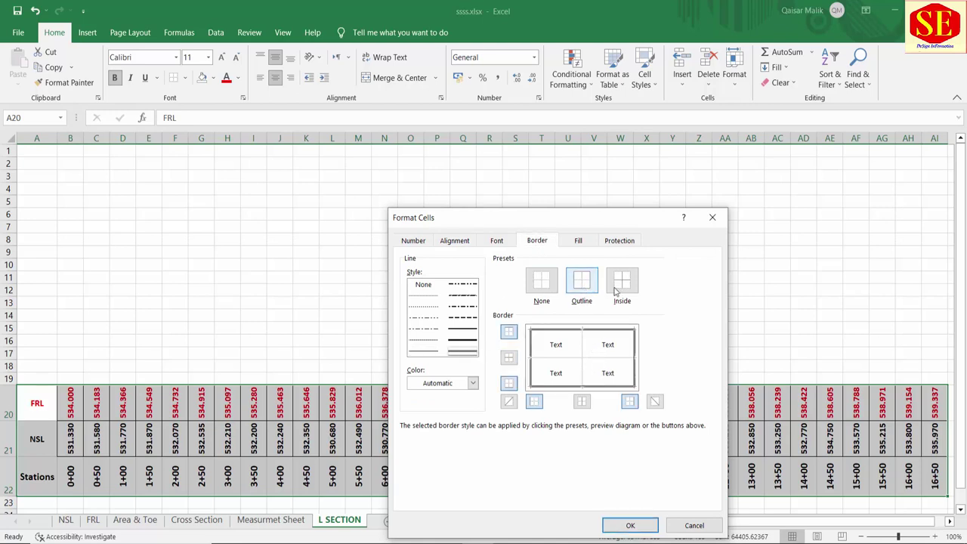
pyautogui.click(426, 351)
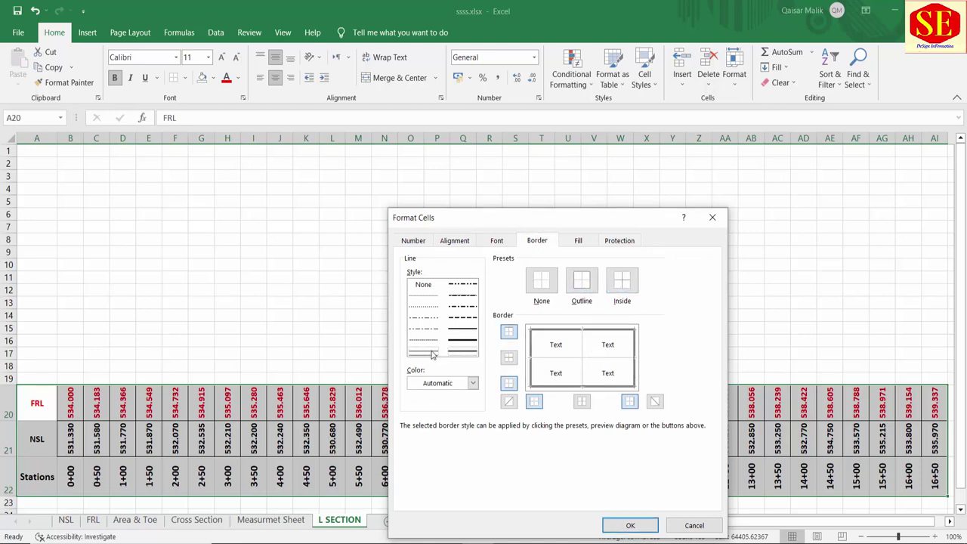
pyautogui.click(621, 281)
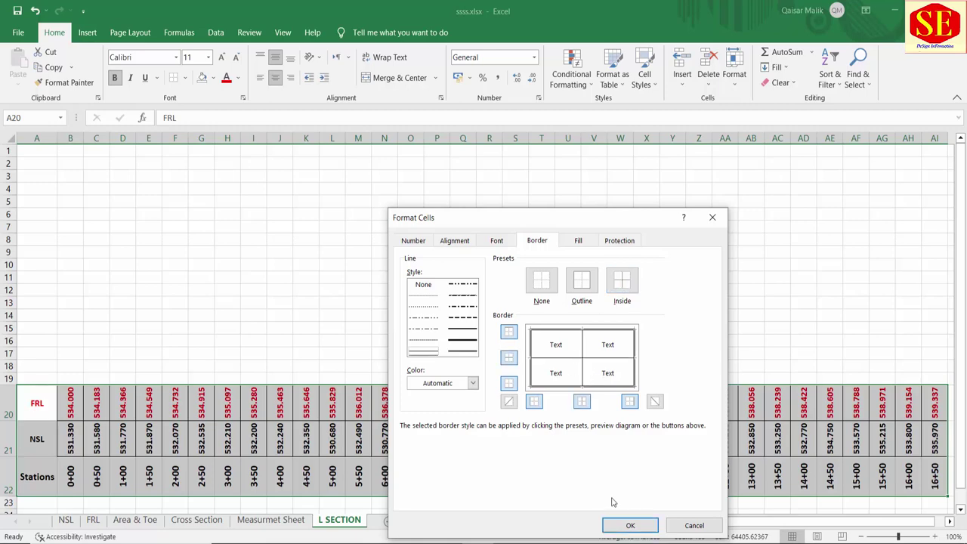
pyautogui.click(629, 524)
pyautogui.click(566, 303)
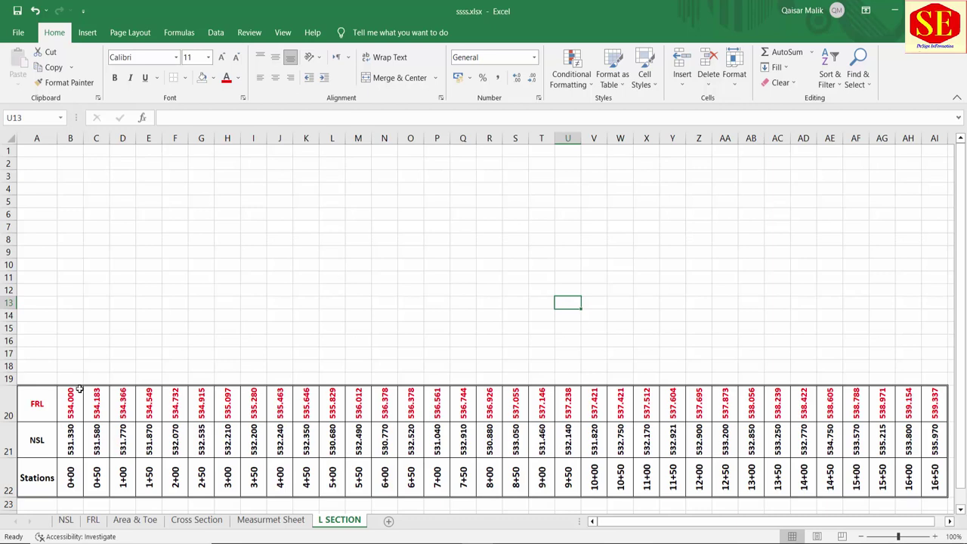
# Step: Select the FRL and NSL values in B20:AI21 and bring up the line chart types
pyautogui.moveTo(74, 401); pyautogui.dragTo(935, 436)
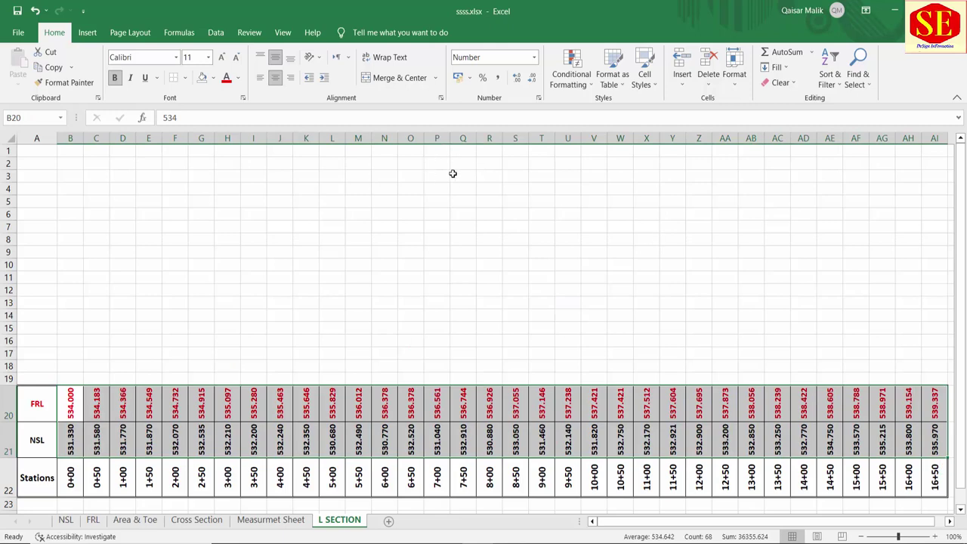
pyautogui.click(298, 323)
pyautogui.moveTo(70, 402); pyautogui.dragTo(626, 438)
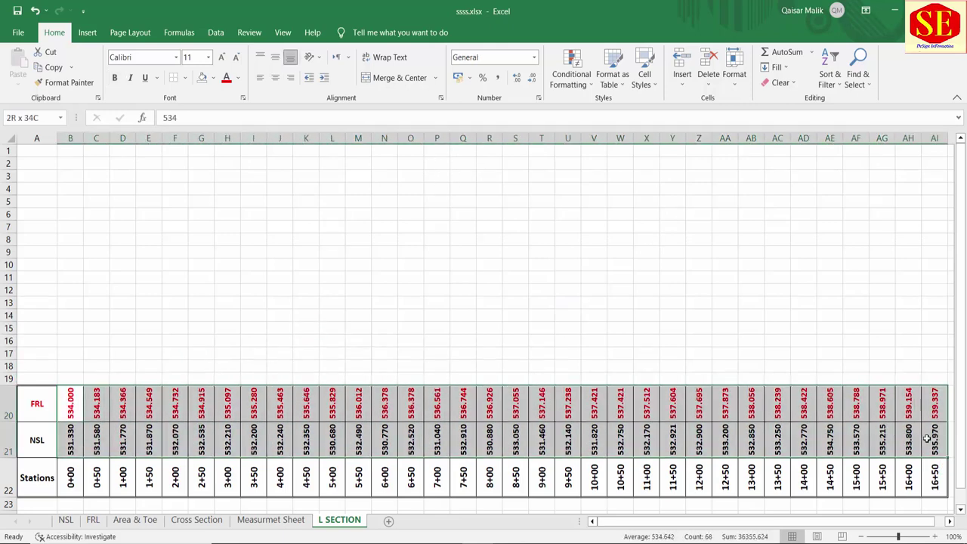
pyautogui.moveTo(626, 438); pyautogui.dragTo(935, 437)
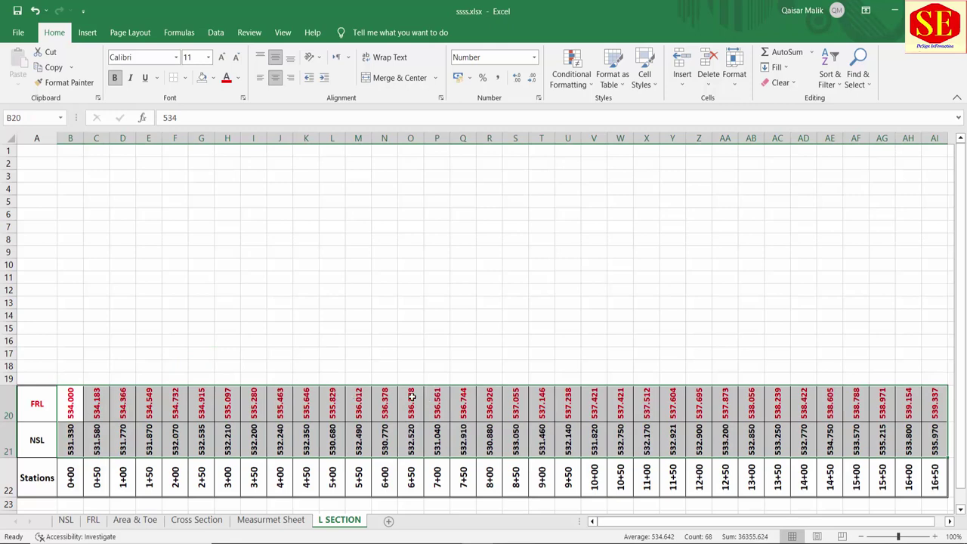
pyautogui.click(87, 33)
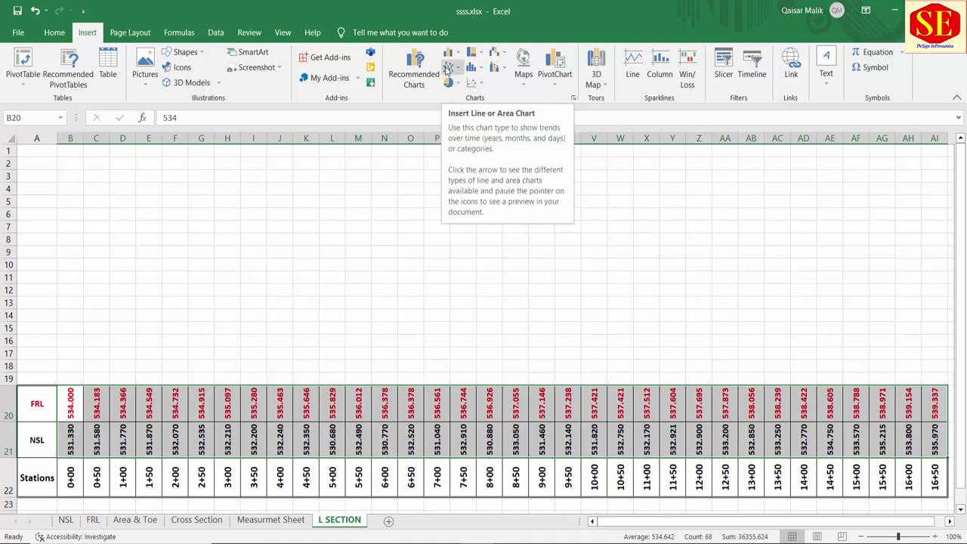
pyautogui.click(447, 68)
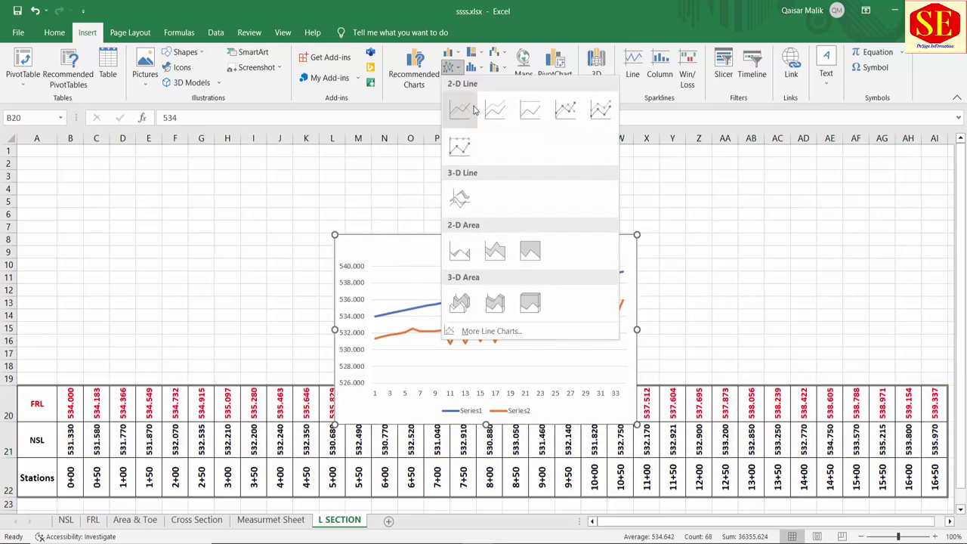
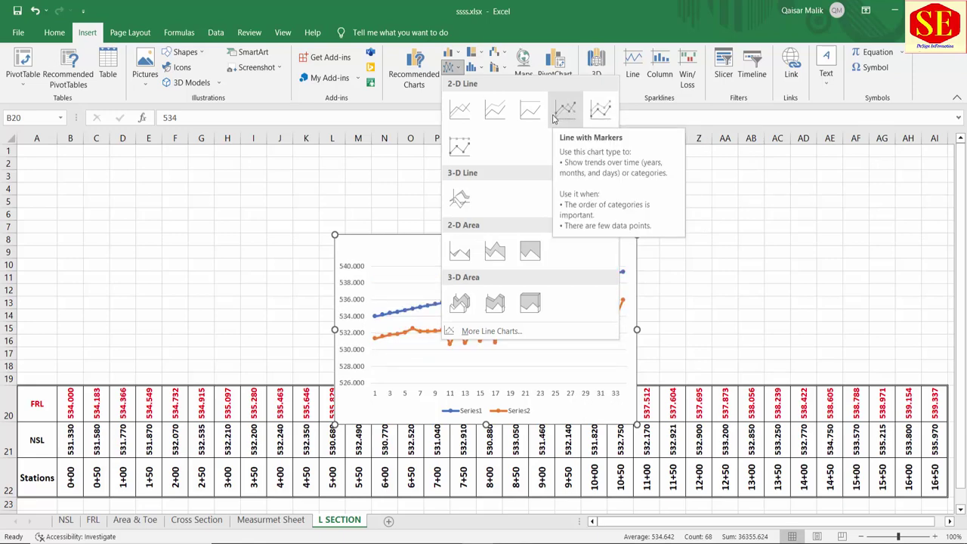
# Step: Insert a Line with Markers chart and move it to the top-left so it starts at column A
pyautogui.click(559, 113)
pyautogui.moveTo(429, 249); pyautogui.dragTo(236, 159)
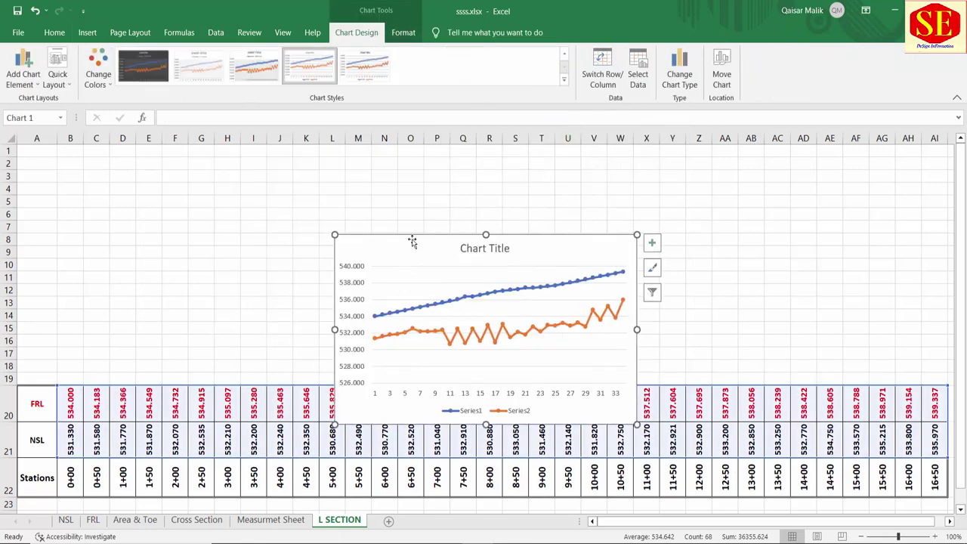
pyautogui.moveTo(410, 241)
pyautogui.mouseDown()
pyautogui.moveTo(360, 192)
pyautogui.moveTo(102, 143)
pyautogui.mouseUp()
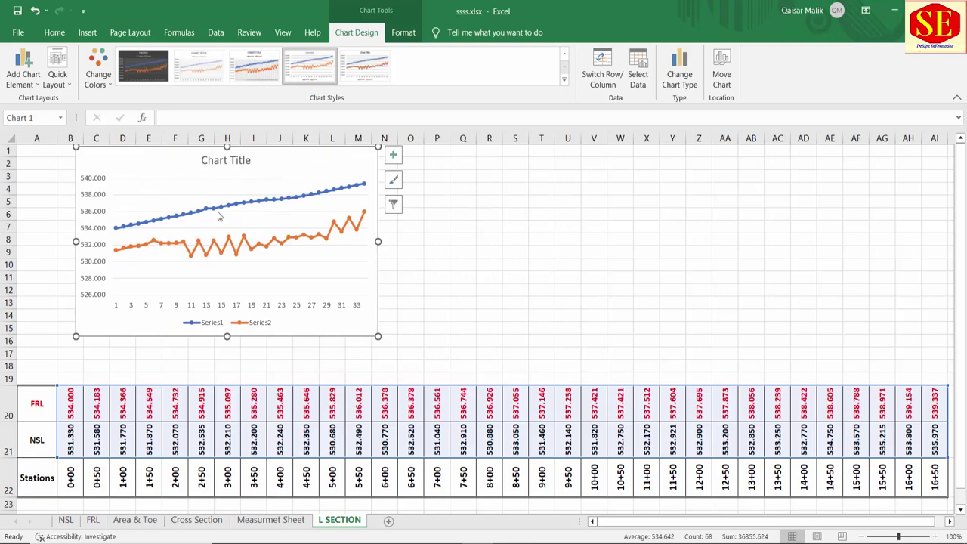
pyautogui.moveTo(178, 164); pyautogui.dragTo(116, 164)
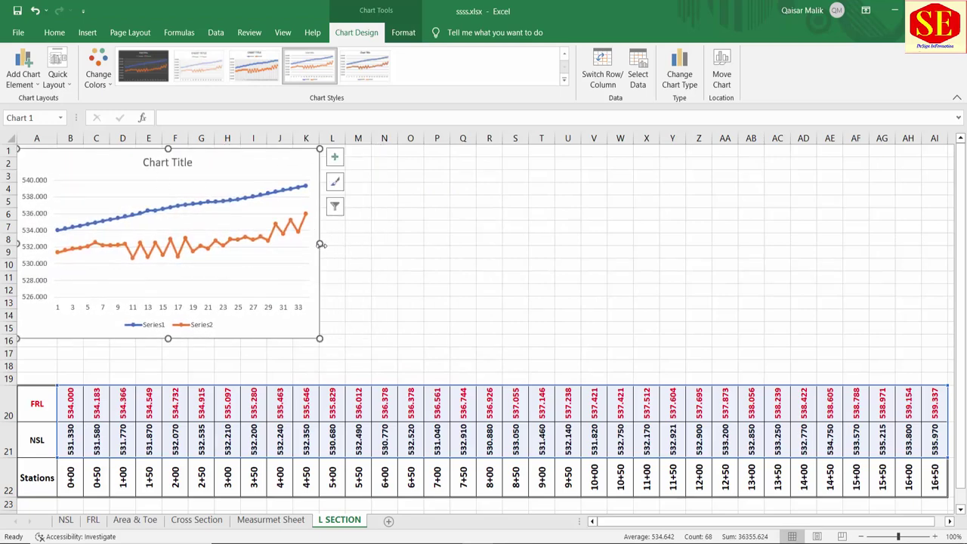
# Step: Stretch the chart across to column AI and from row 1 down to the data table
pyautogui.moveTo(525, 248); pyautogui.dragTo(947, 299)
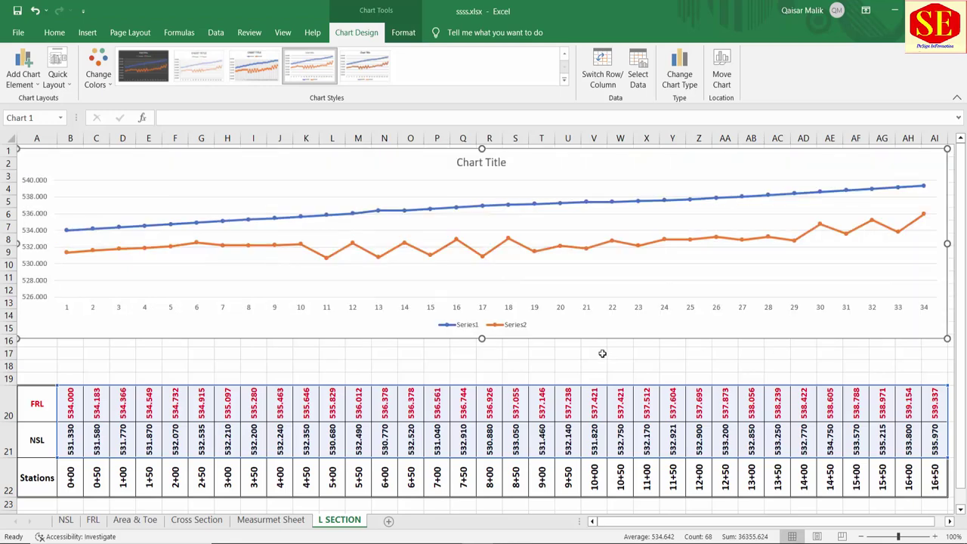
pyautogui.moveTo(481, 339); pyautogui.dragTo(481, 386)
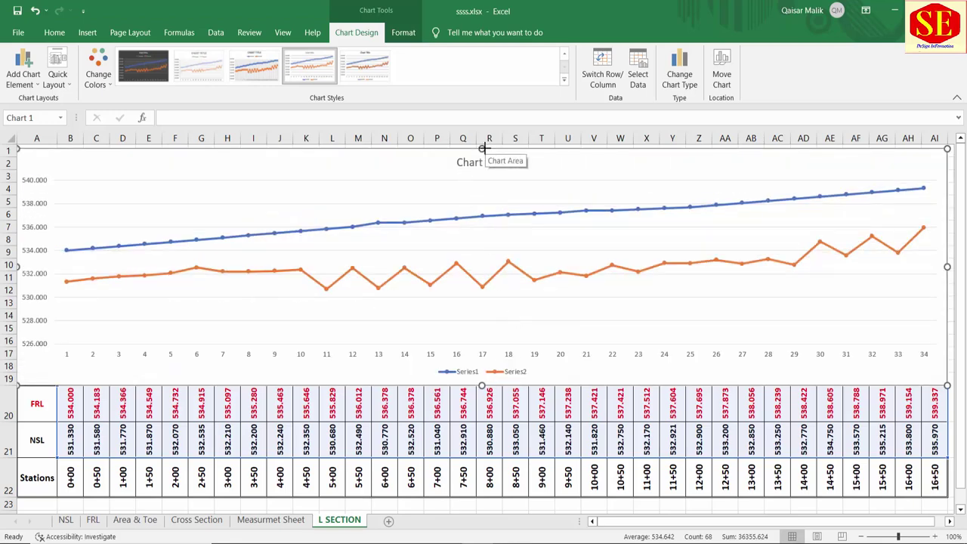
pyautogui.moveTo(483, 149); pyautogui.dragTo(483, 145)
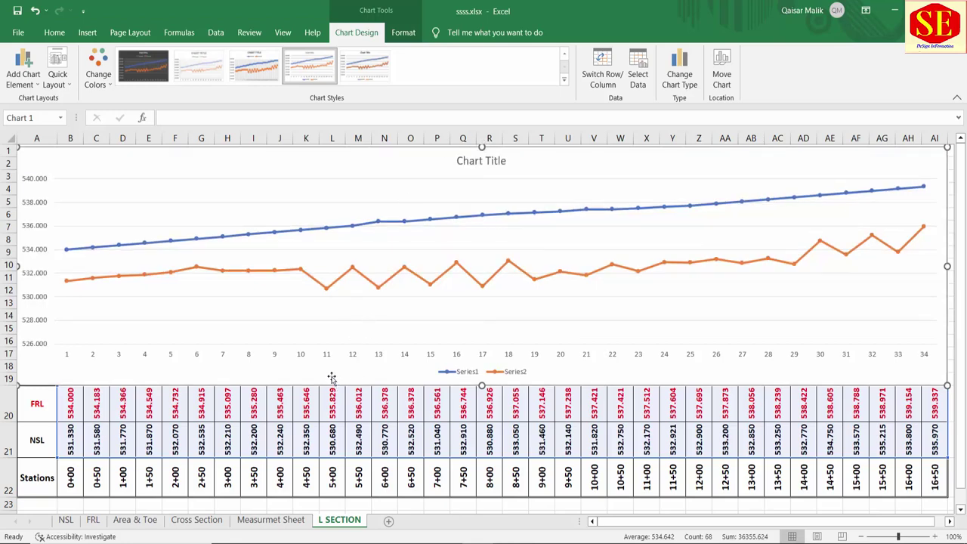
pyautogui.click(185, 491)
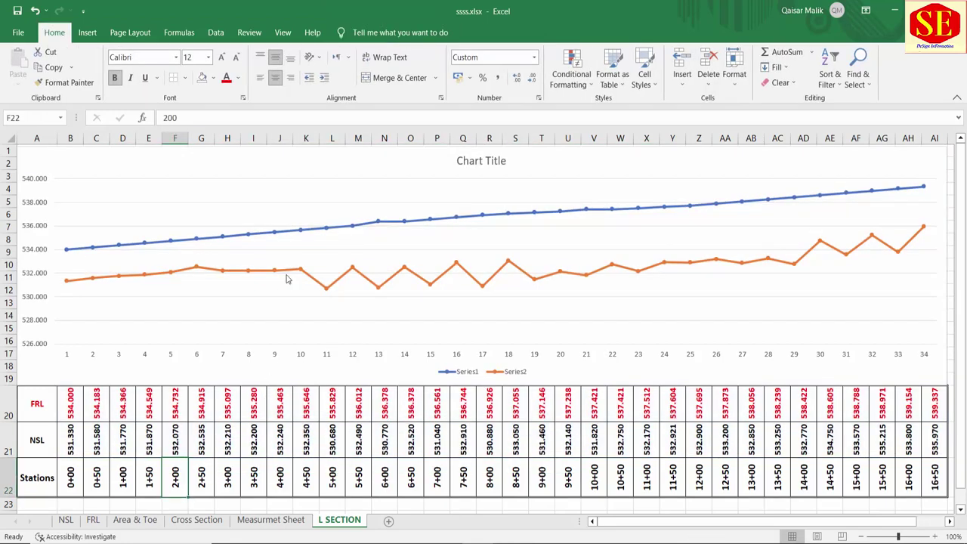
pyautogui.click(289, 232)
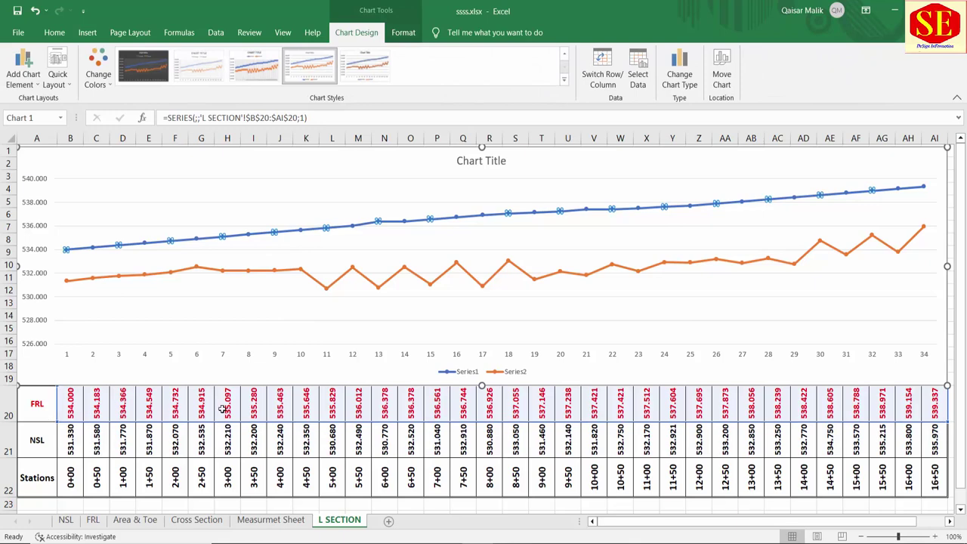
pyautogui.click(366, 282)
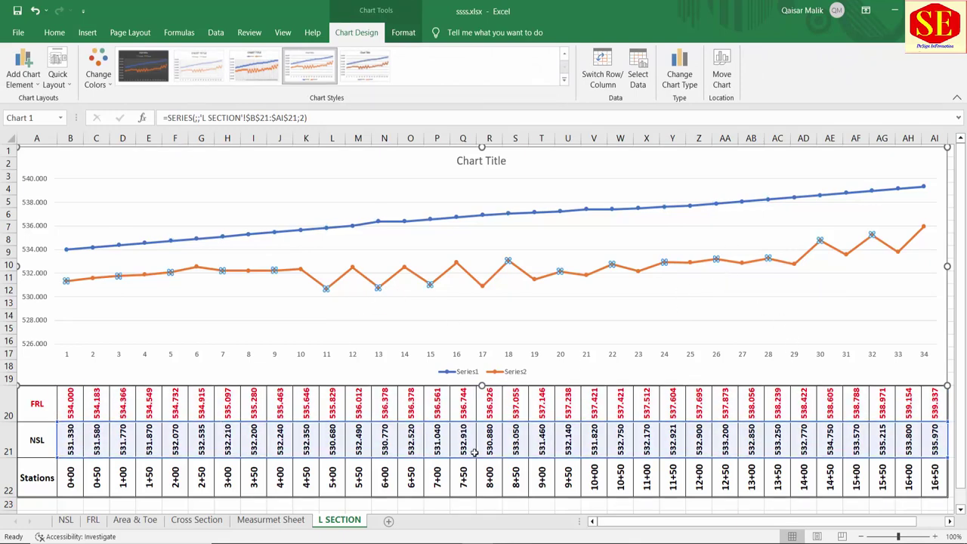
pyautogui.click(473, 451)
pyautogui.write('125')
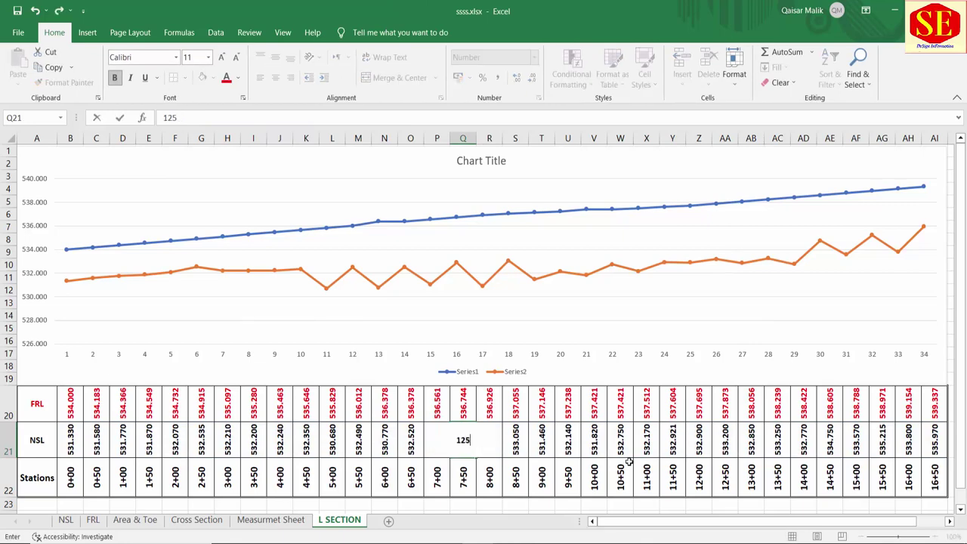
pyautogui.press('Return')
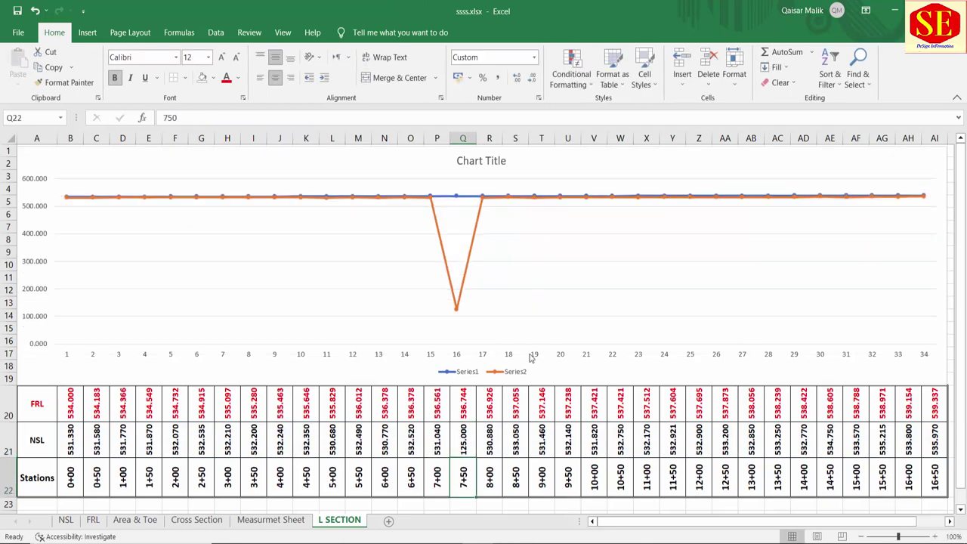
pyautogui.hotkey('ctrl', 'z')
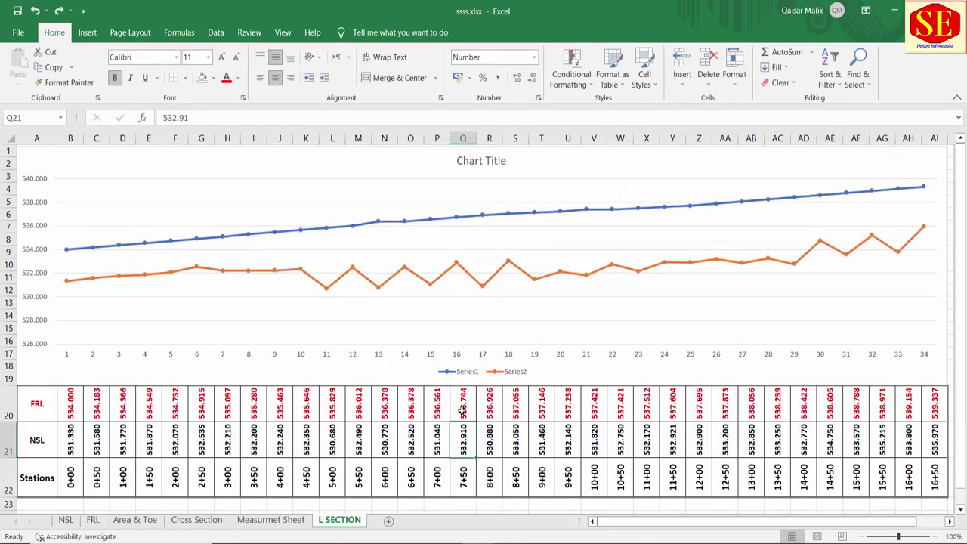
pyautogui.click(463, 404)
pyautogui.write('2555')
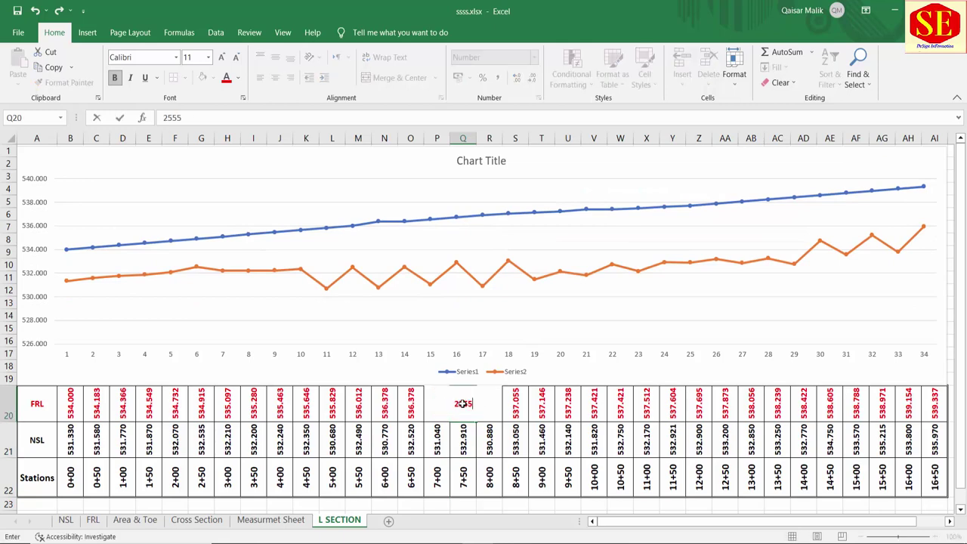
pyautogui.press('Return')
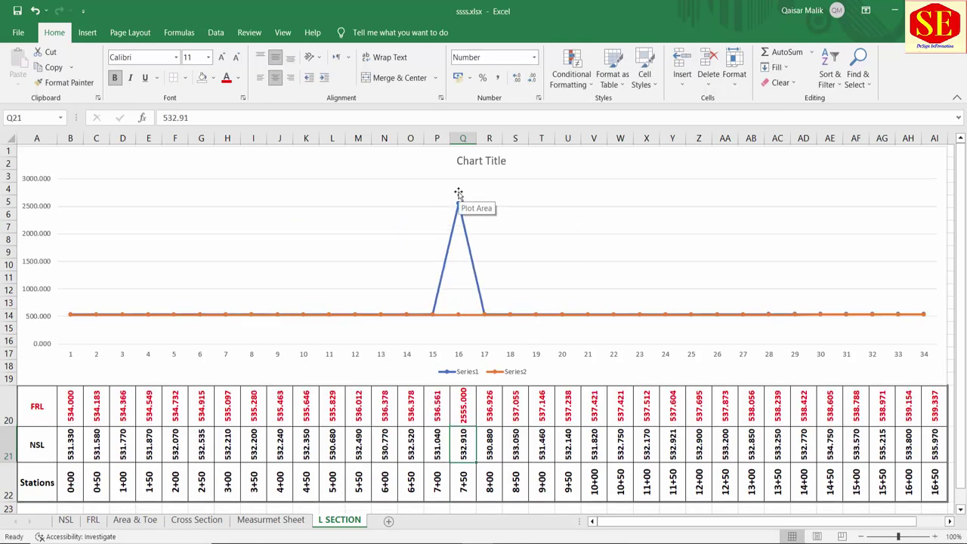
pyautogui.hotkey('ctrl', 'z')
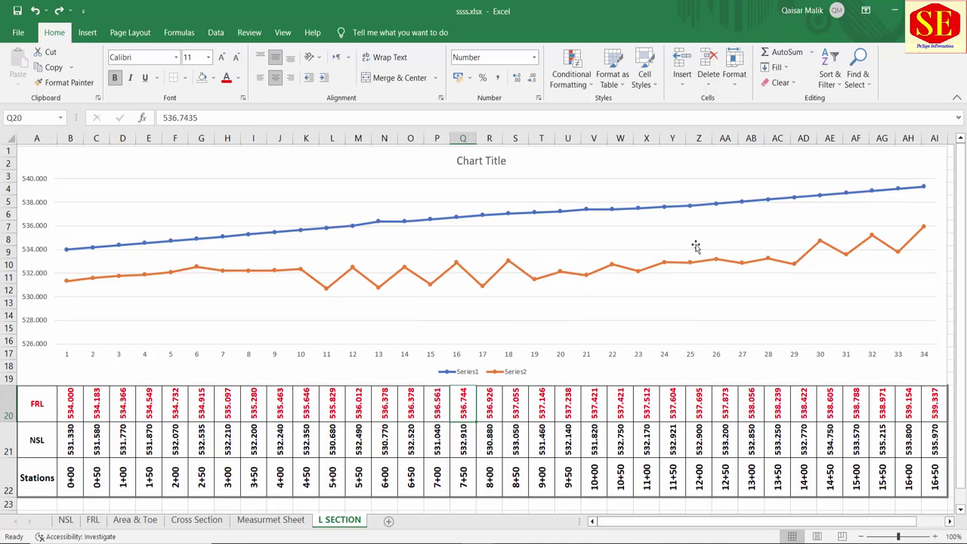
# Step: Change the FRL (Series1) line's outline colour from blue to Standard Red
pyautogui.click(444, 221)
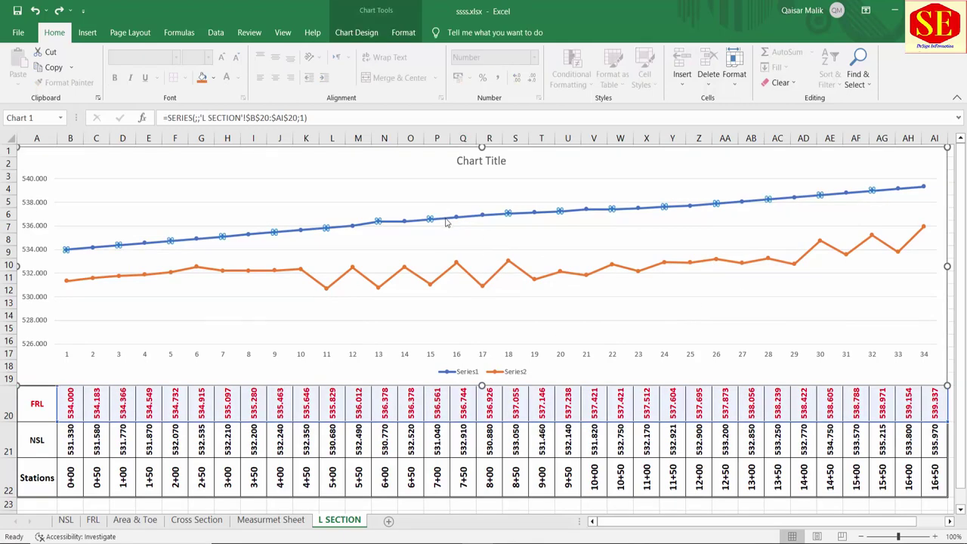
pyautogui.click(167, 185)
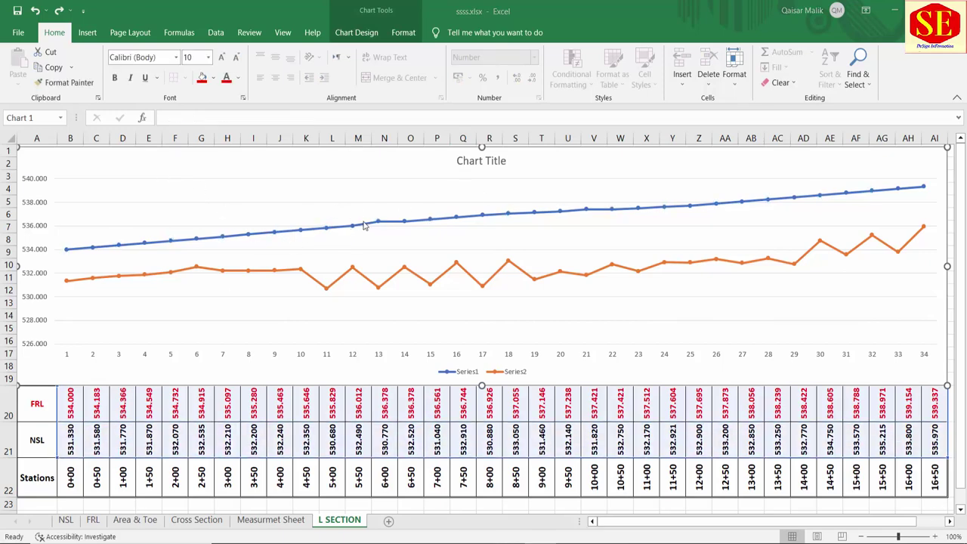
pyautogui.click(363, 225)
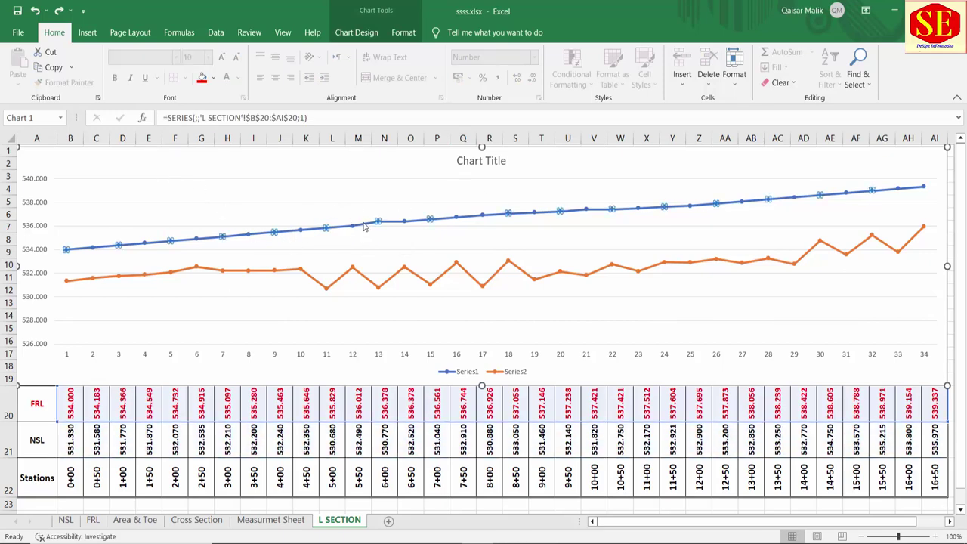
pyautogui.rightClick(364, 226)
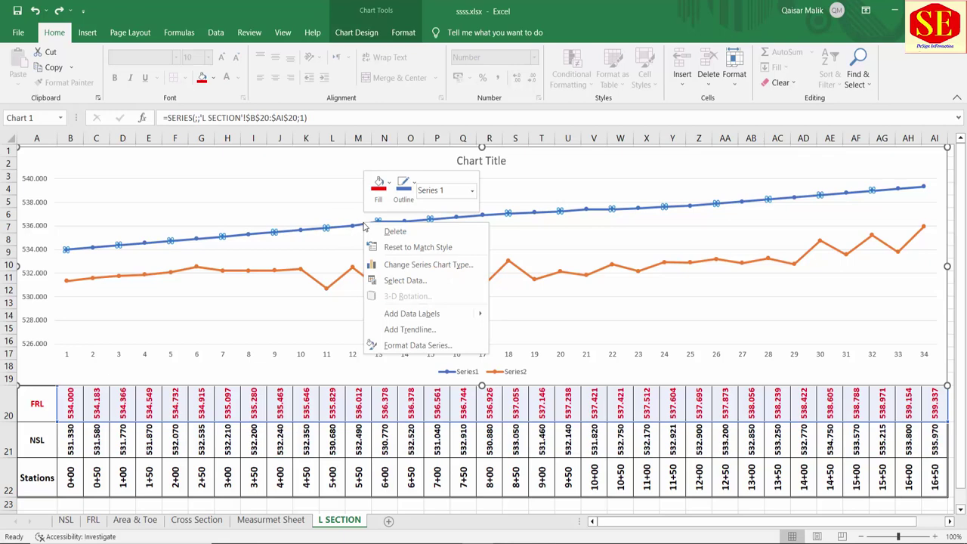
pyautogui.click(409, 187)
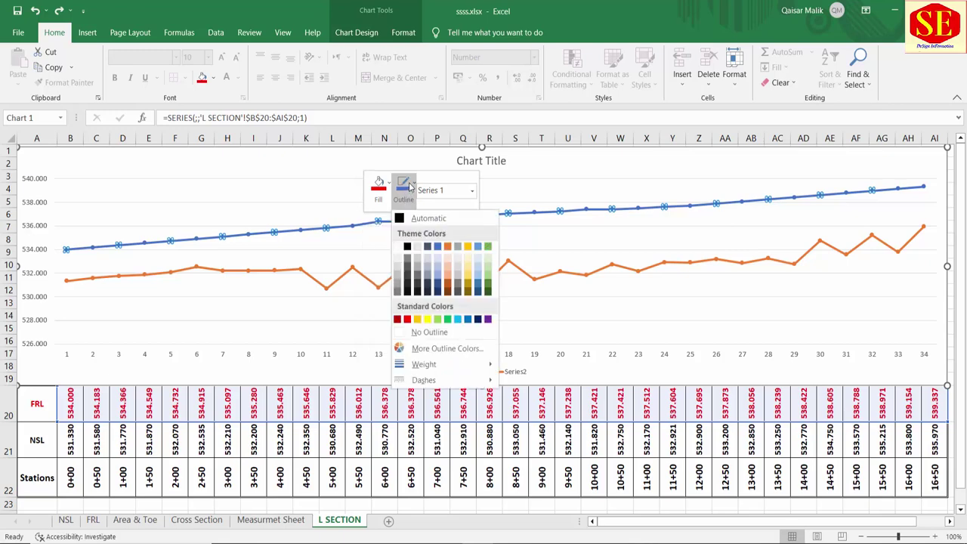
pyautogui.click(407, 320)
# Step: Leave the FRL line's fill colour unchanged and select the NSL line
pyautogui.click(377, 237)
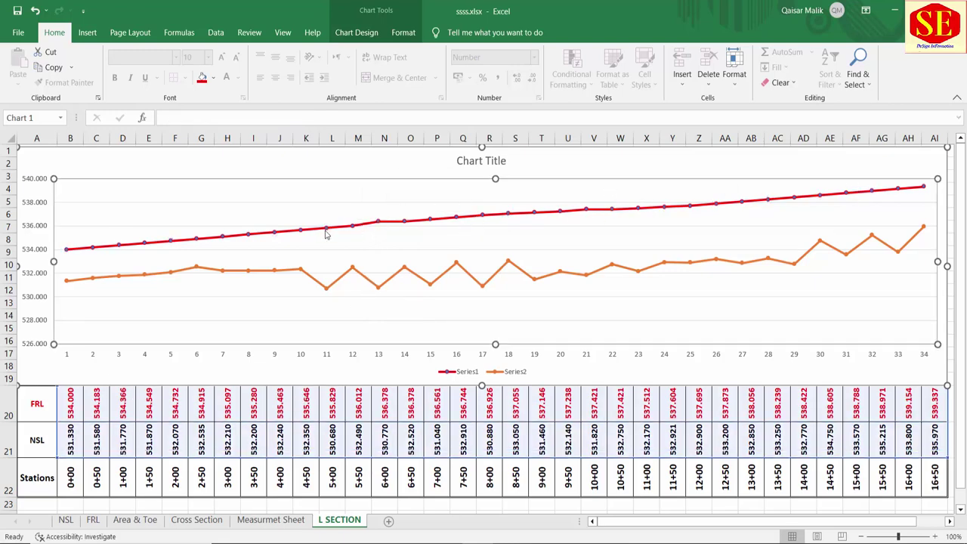
pyautogui.rightClick(348, 232)
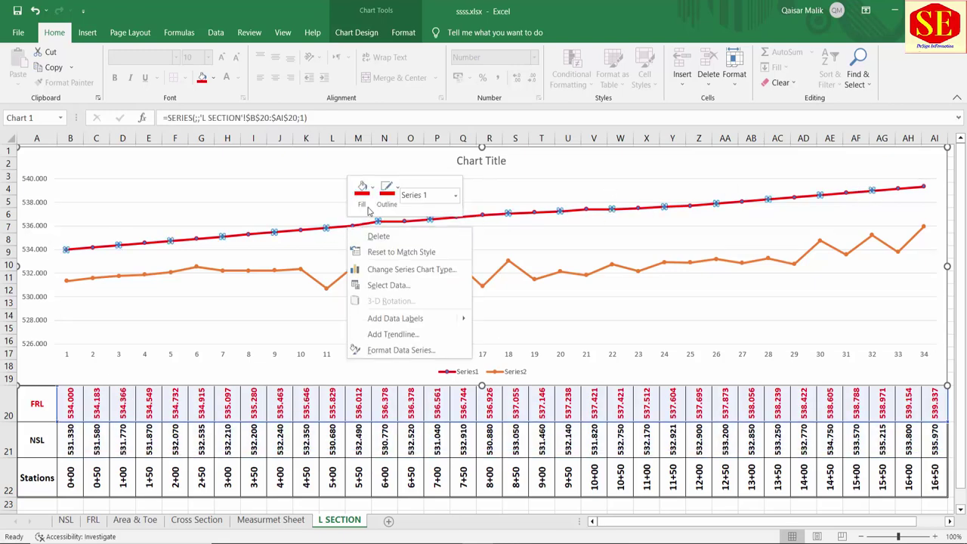
pyautogui.click(362, 198)
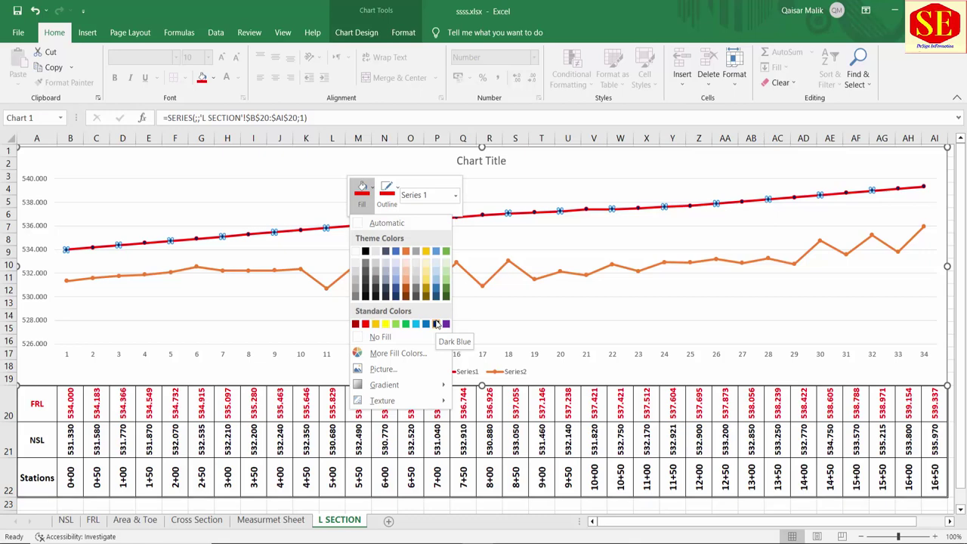
pyautogui.press('Escape')
pyautogui.click(495, 299)
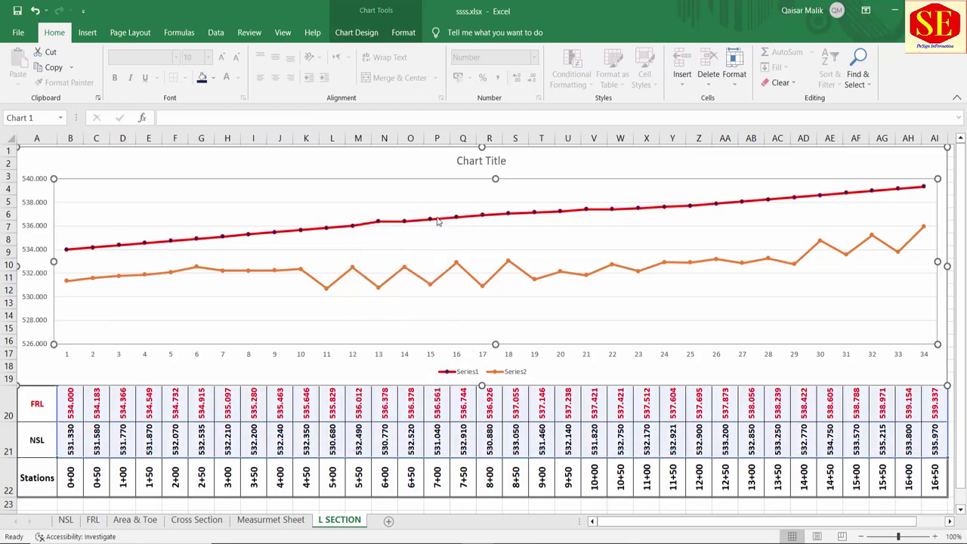
pyautogui.click(444, 280)
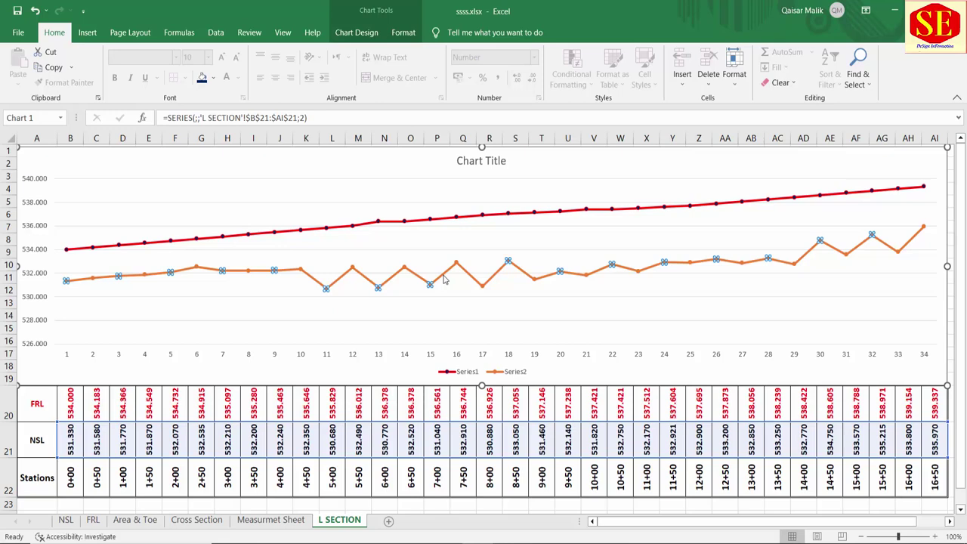
# Step: Colour the NSL (Series 2) line black
pyautogui.click(444, 280)
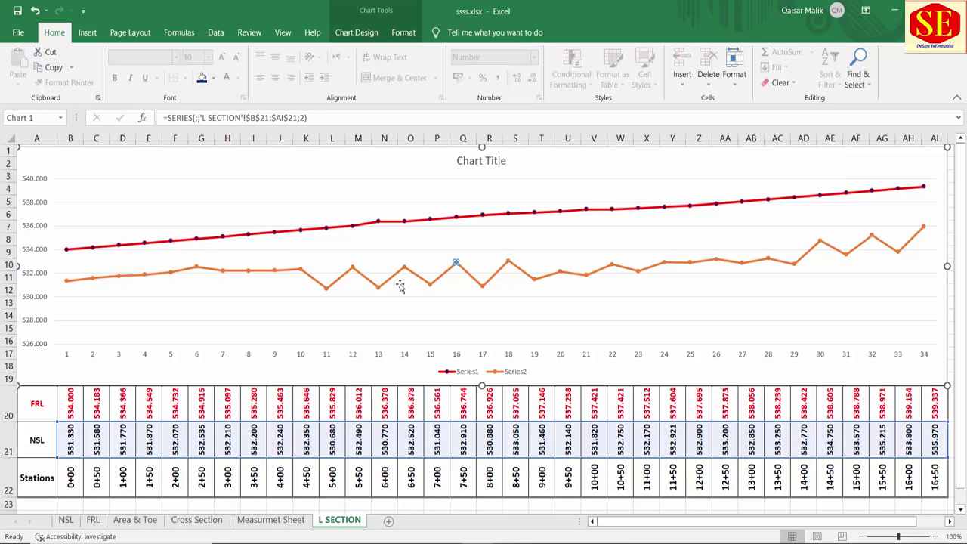
pyautogui.rightClick(367, 280)
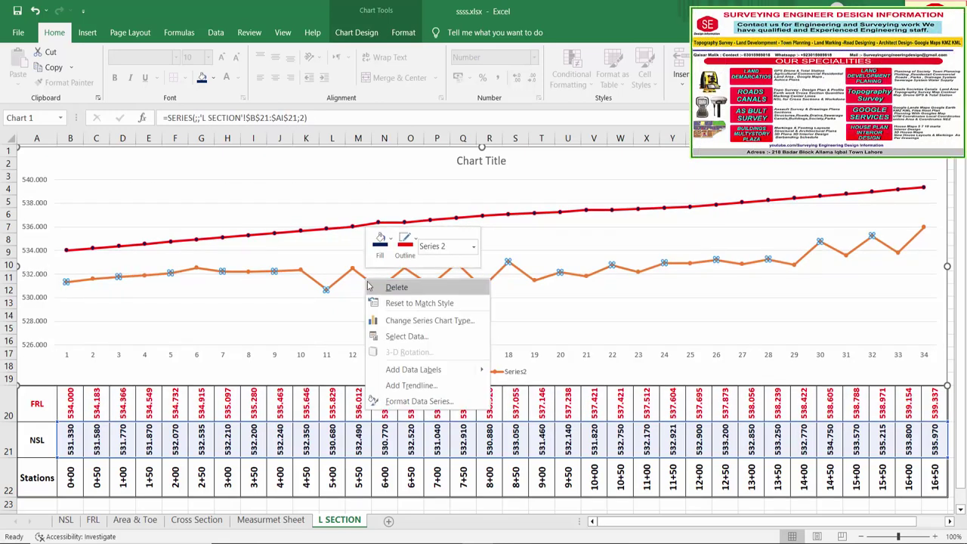
pyautogui.click(411, 251)
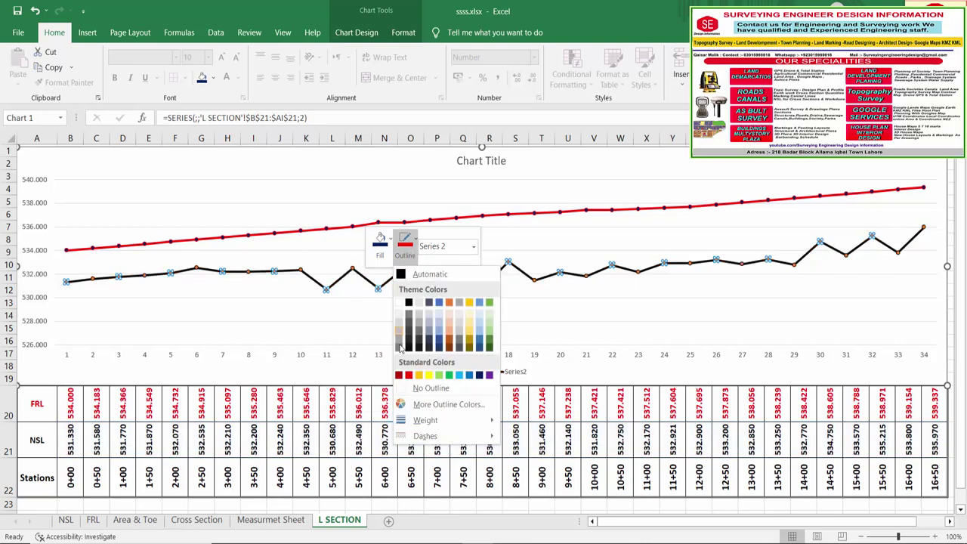
pyautogui.click(409, 303)
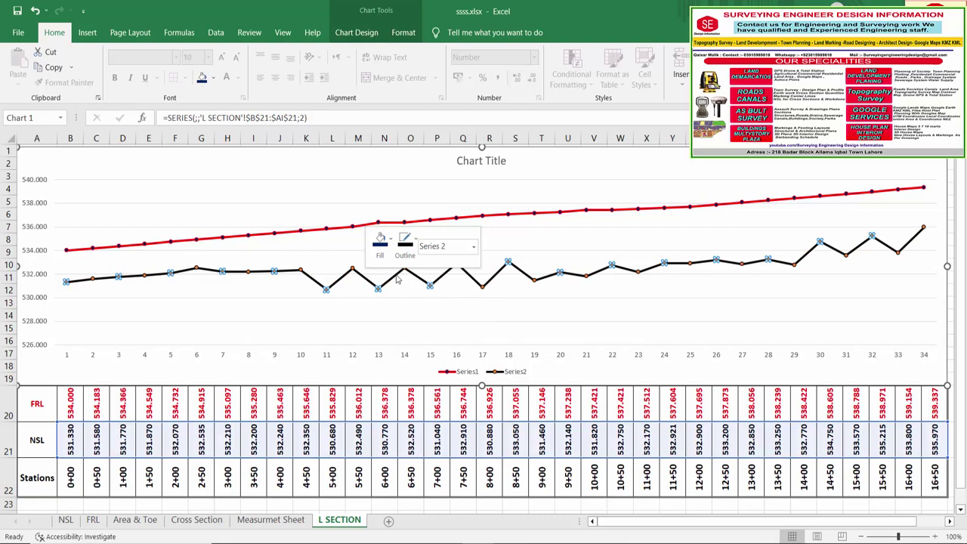
# Step: Give the NSL line a 2¼ pt weight and Square Dot dashes
pyautogui.click(406, 242)
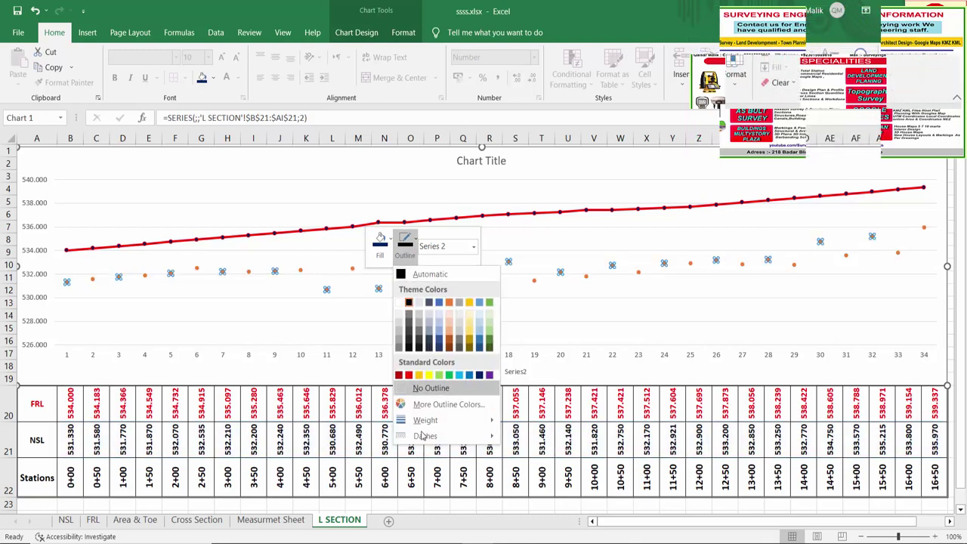
pyautogui.moveTo(424, 419)
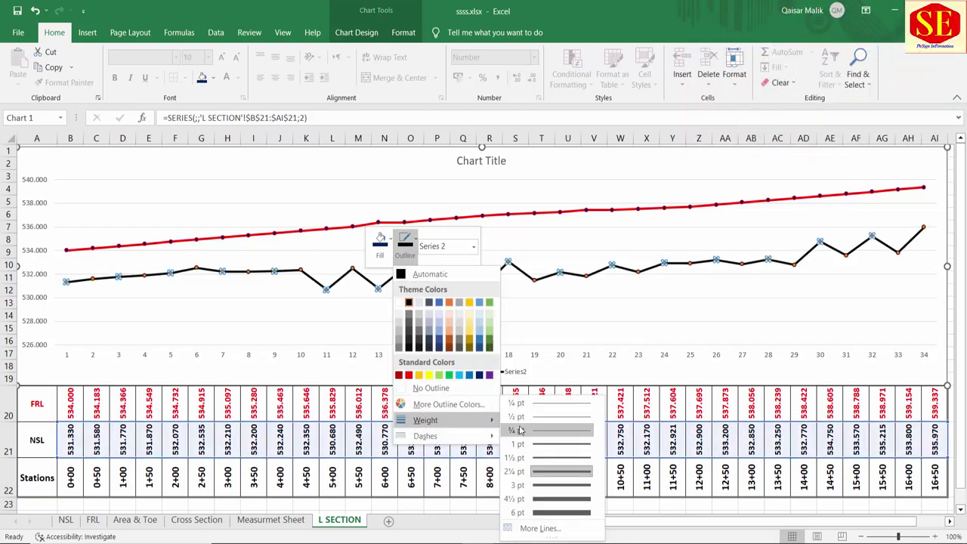
pyautogui.click(551, 471)
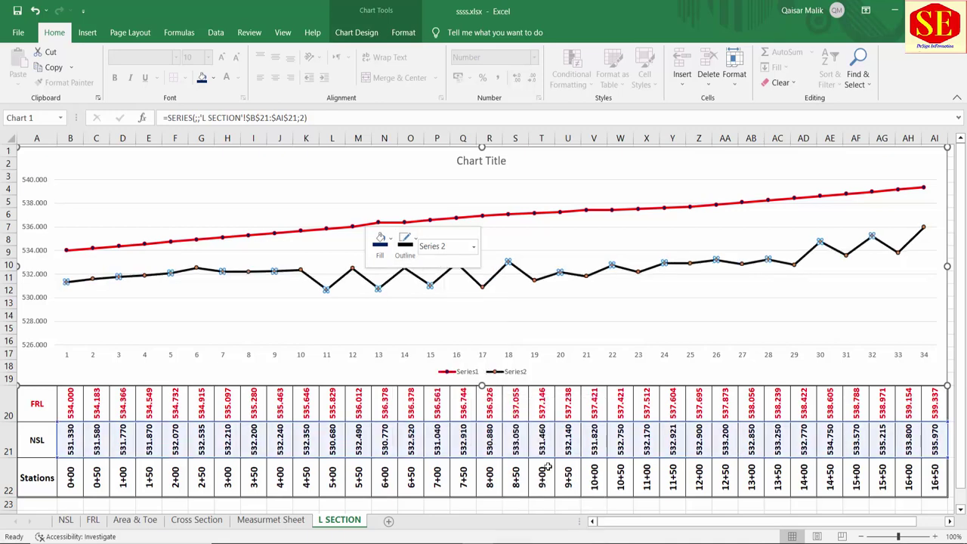
pyautogui.click(413, 259)
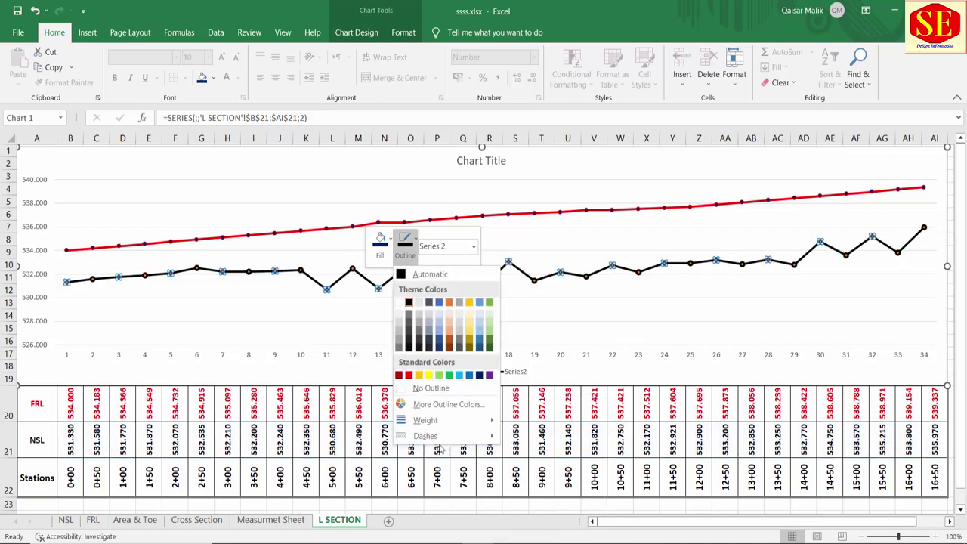
pyautogui.moveTo(425, 435)
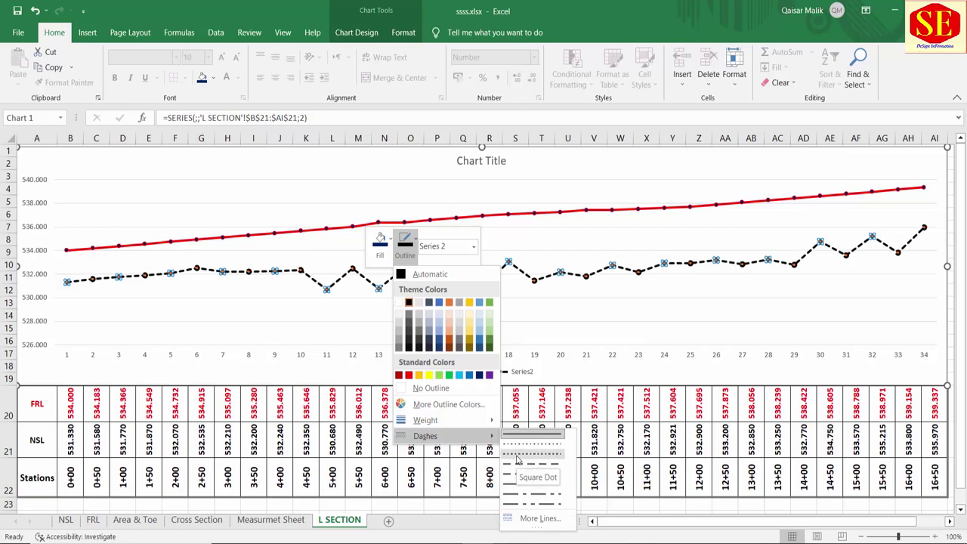
pyautogui.click(517, 457)
pyautogui.click(565, 324)
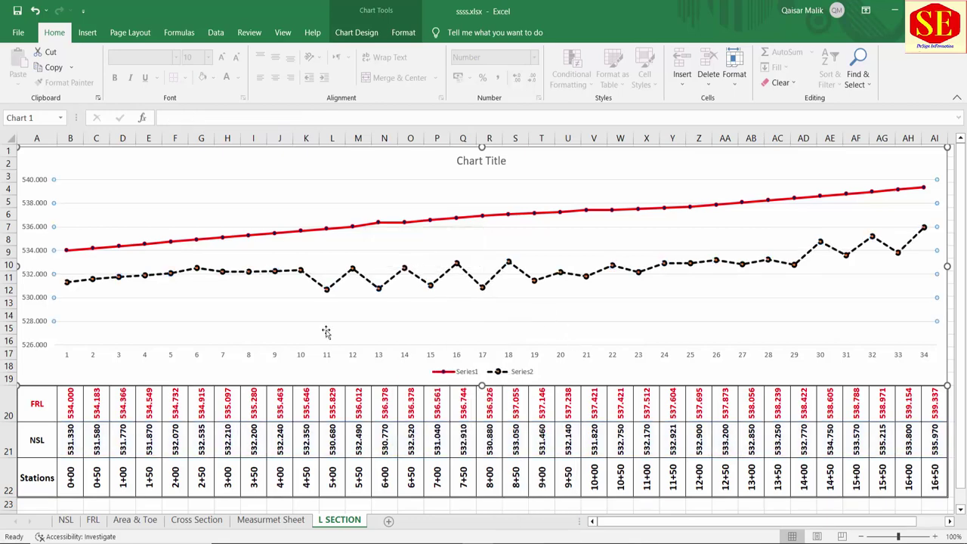
# Step: Fill the NSL markers with solid black
pyautogui.click(420, 280)
pyautogui.rightClick(420, 279)
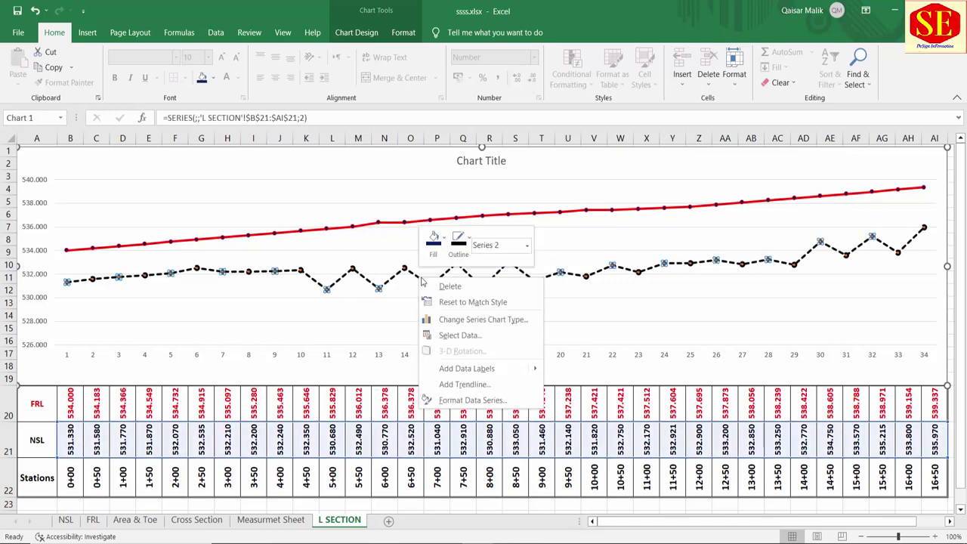
pyautogui.click(435, 251)
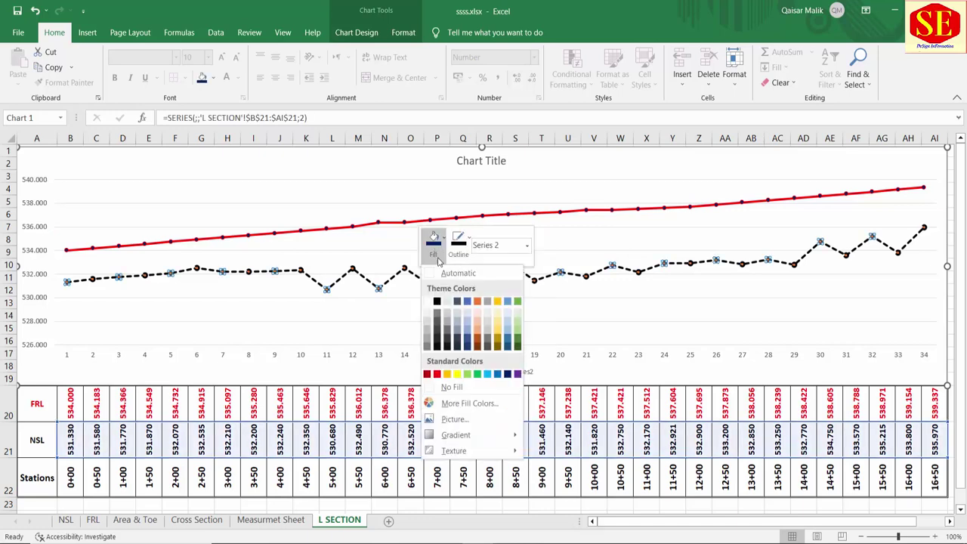
pyautogui.click(433, 302)
pyautogui.click(386, 309)
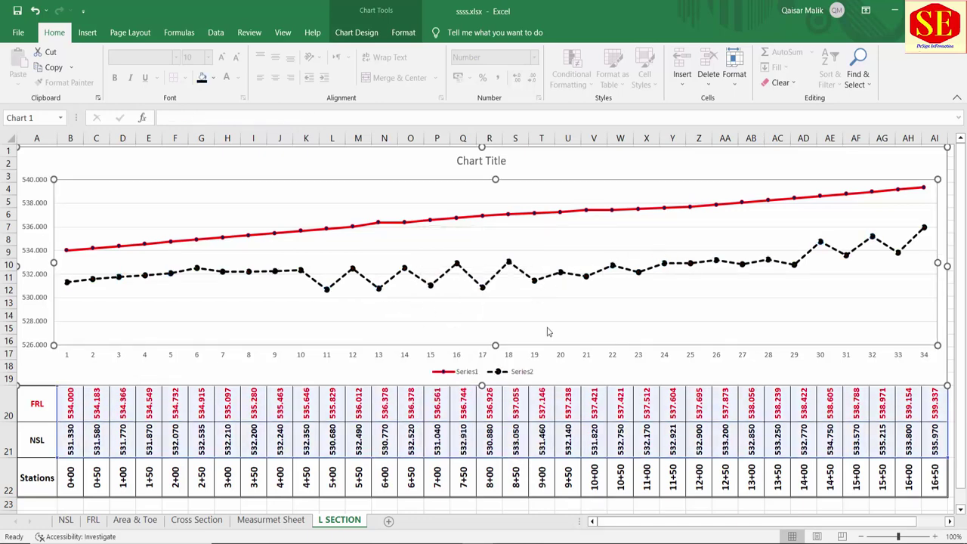
pyautogui.click(263, 236)
# Step: Thicken the red FRL line's outline to 4½ pt, then deselect the chart
pyautogui.rightClick(263, 236)
pyautogui.click(302, 202)
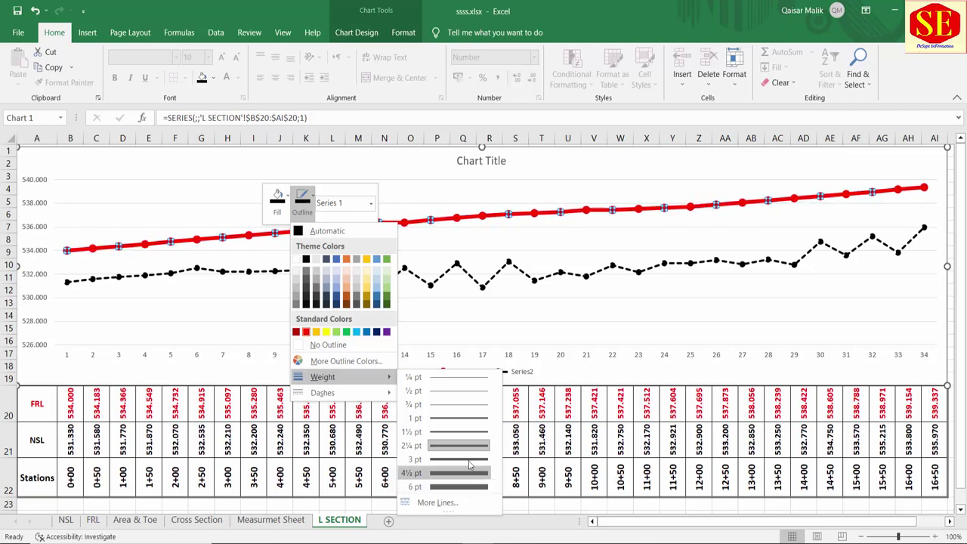
pyautogui.click(453, 458)
pyautogui.click(213, 393)
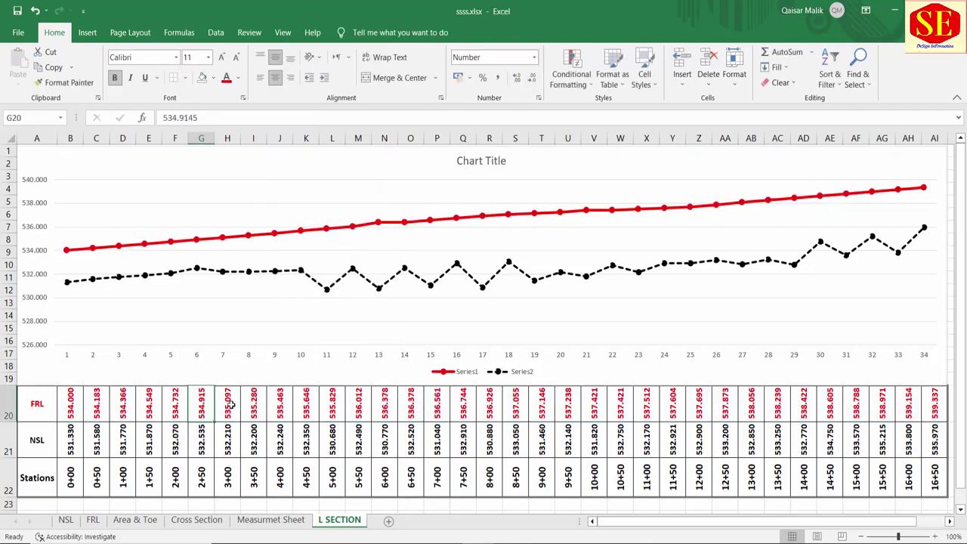
# Step: Replace the default chart title with 'L Section Profile'
pyautogui.click(491, 160)
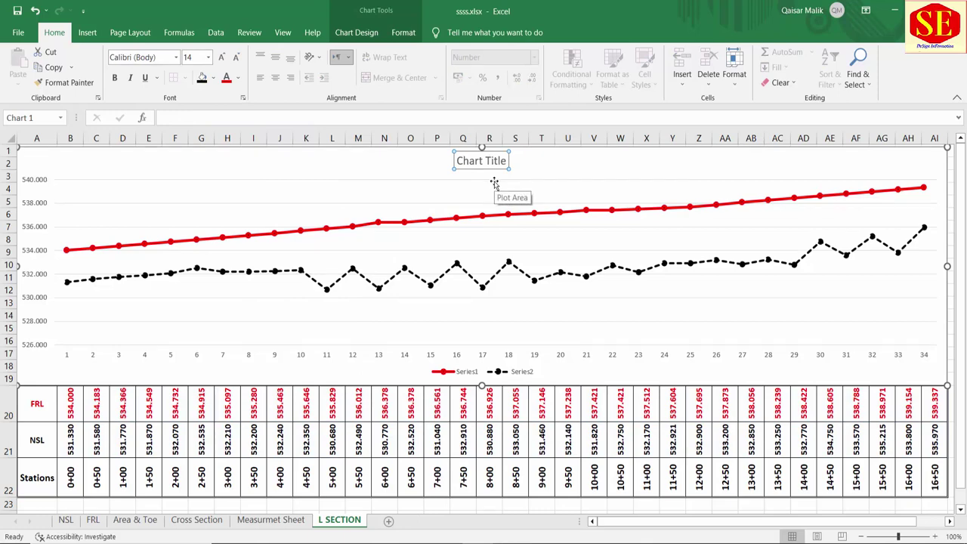
pyautogui.write('A')
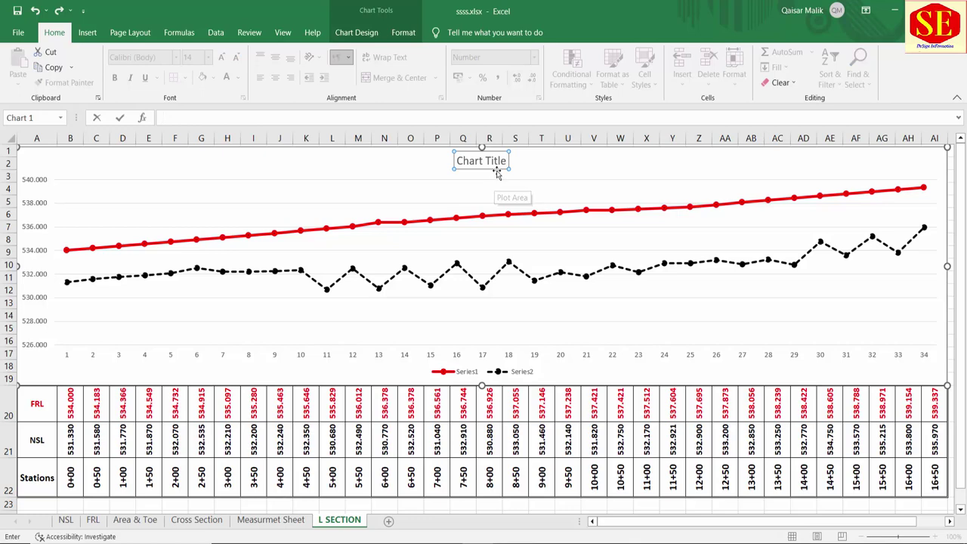
pyautogui.doubleClick(506, 159)
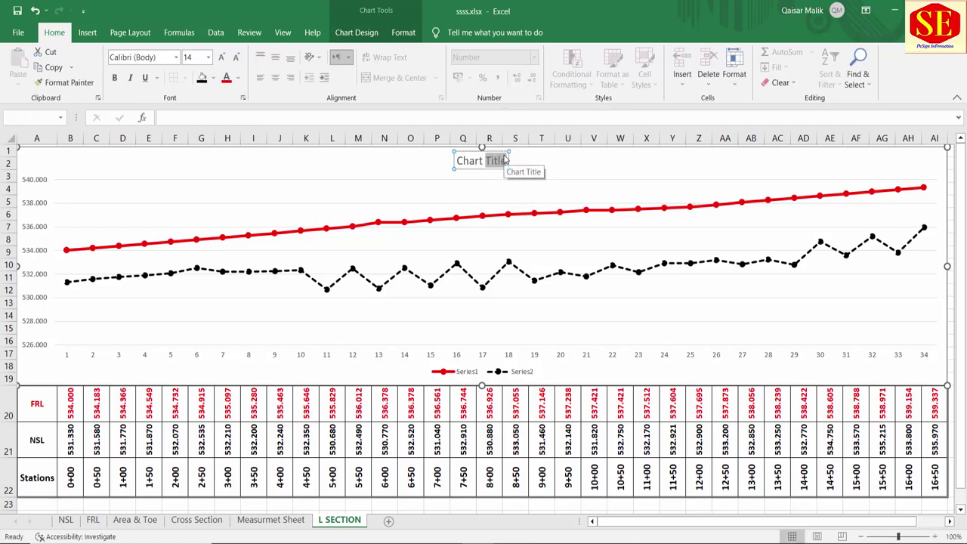
pyautogui.press('BackSpace')
pyautogui.press('BackSpace')
pyautogui.press('BackSpace')
pyautogui.press('BackSpace')
pyautogui.press('BackSpace')
pyautogui.press('BackSpace')
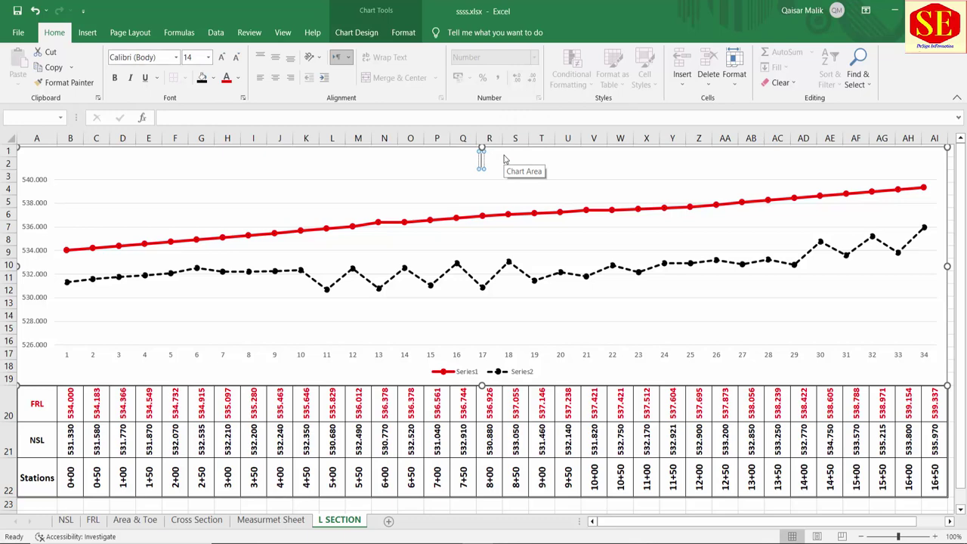
pyautogui.write('L')
pyautogui.write(' Sectio')
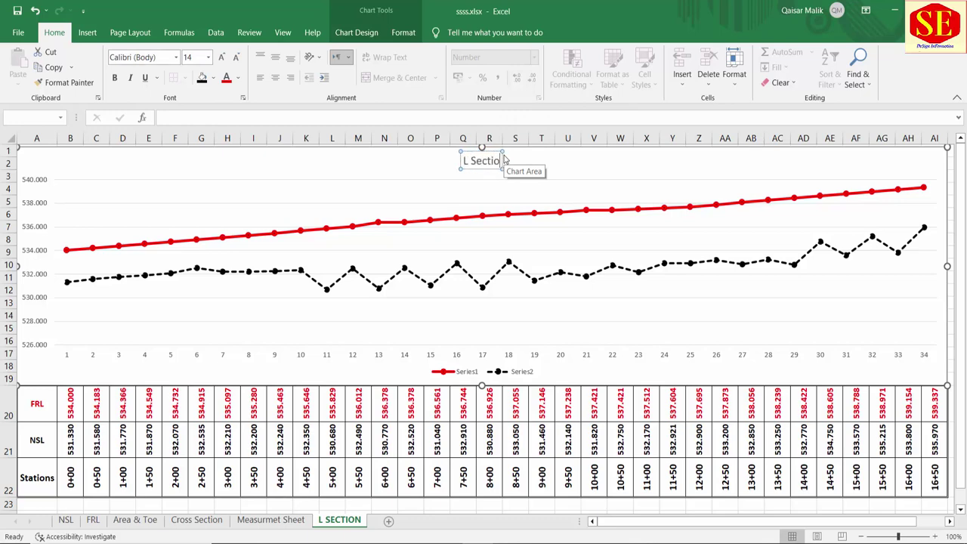
pyautogui.write('n')
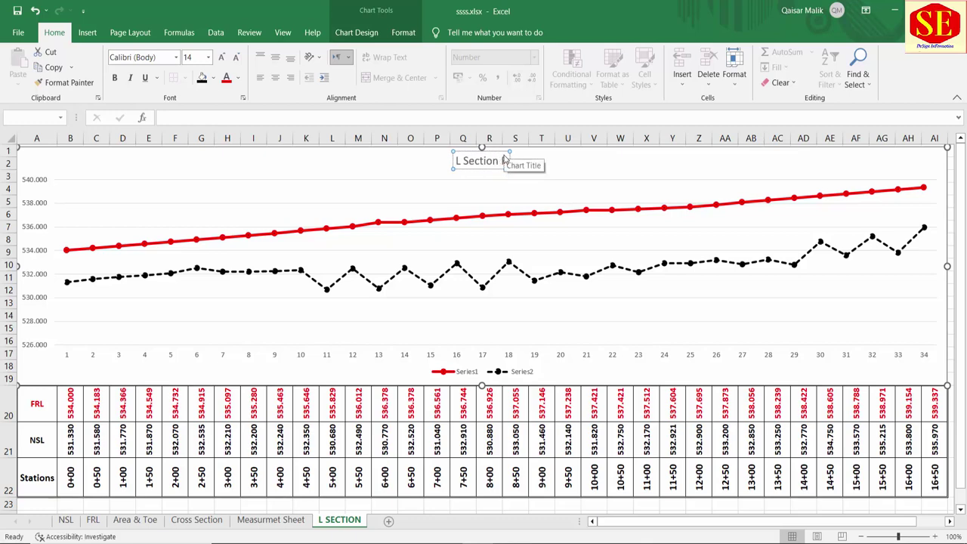
pyautogui.write(' P')
pyautogui.write('rofile')
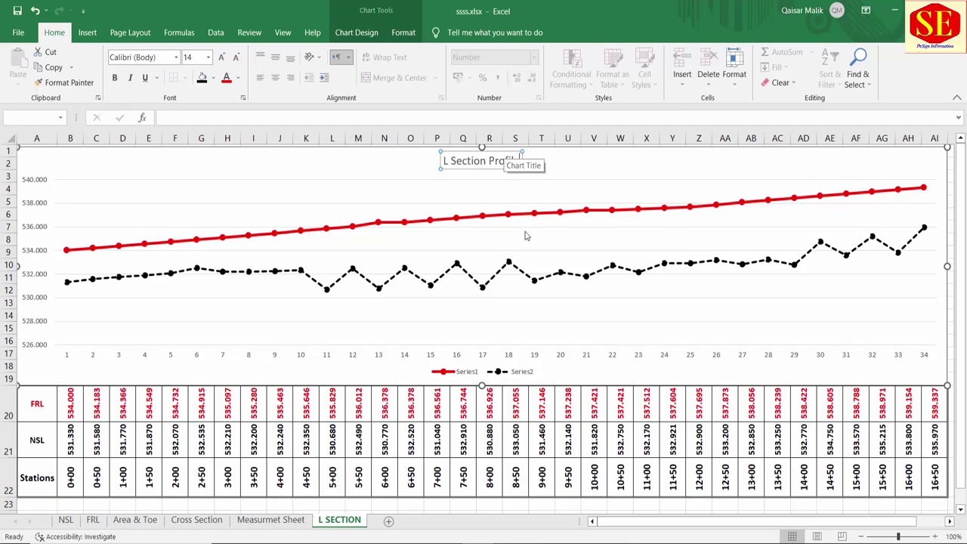
pyautogui.click(512, 156)
# Step: Format the 'L Section Profile' title as bold, dark red, 20 pt text
pyautogui.click(506, 161)
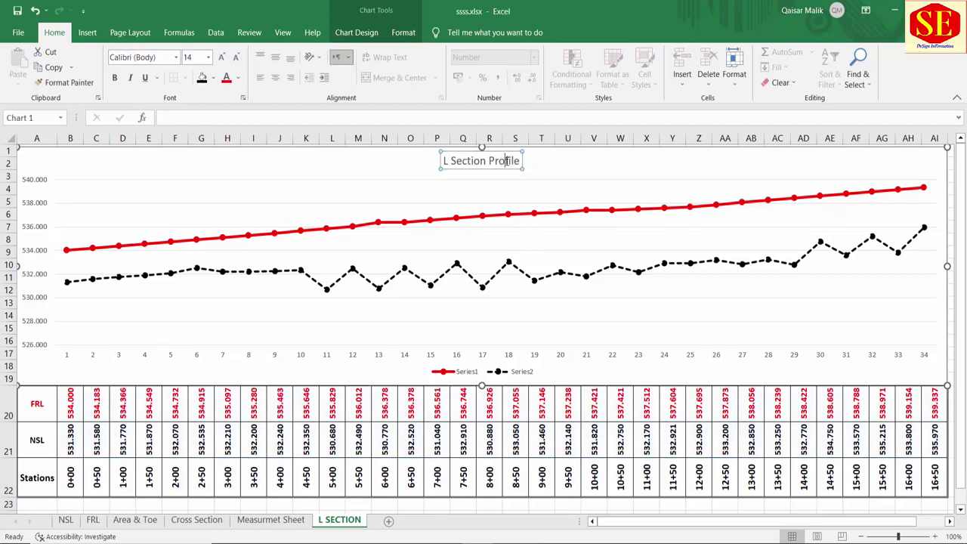
pyautogui.doubleClick(506, 161)
pyautogui.click(517, 160)
pyautogui.moveTo(519, 160); pyautogui.dragTo(424, 154)
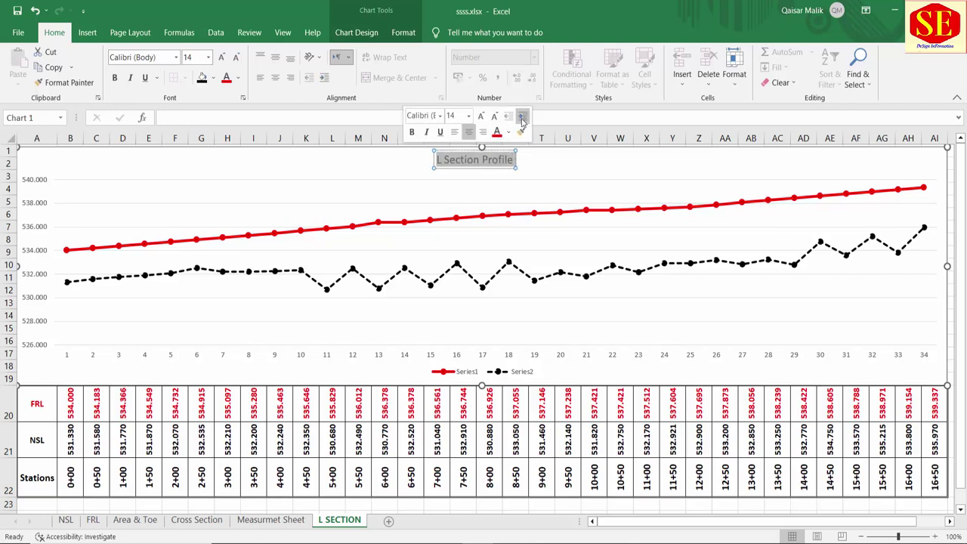
pyautogui.click(508, 132)
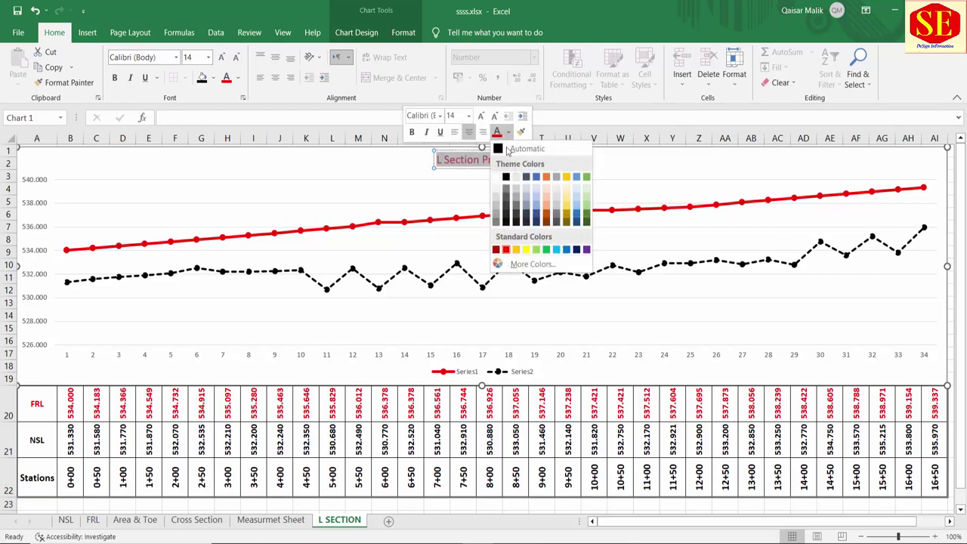
pyautogui.click(496, 250)
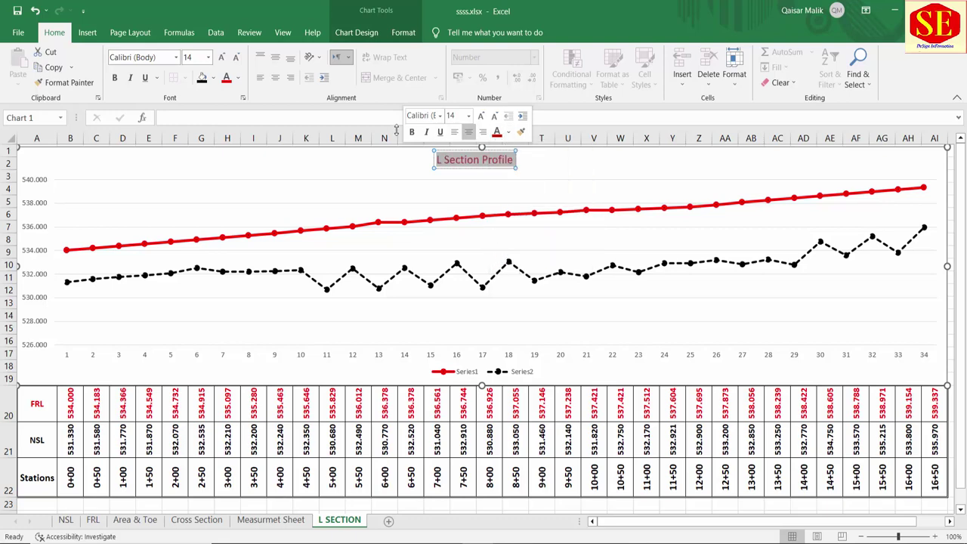
pyautogui.click(411, 132)
pyautogui.click(479, 117)
pyautogui.click(479, 116)
pyautogui.click(479, 116)
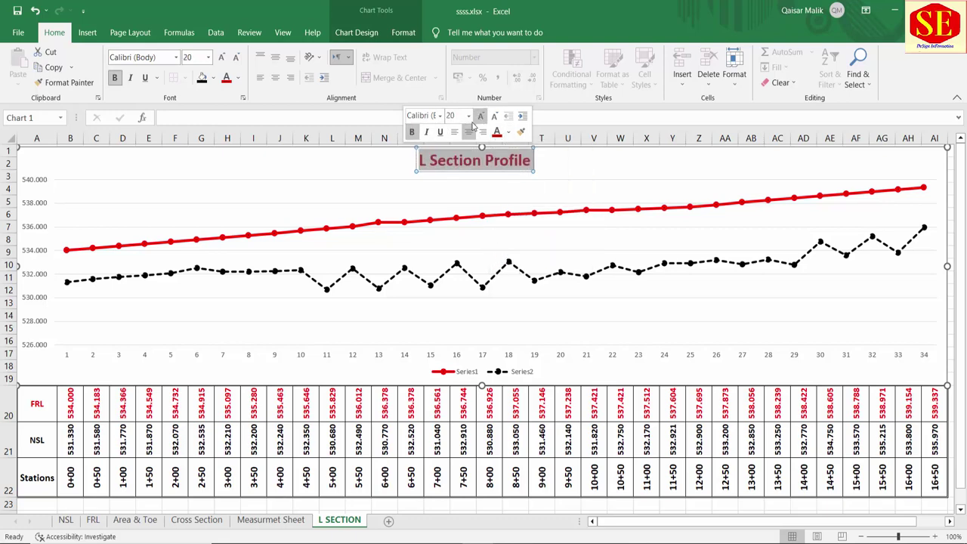
# Step: Delete the 1–34 horizontal axis labels from the chart
pyautogui.click(338, 175)
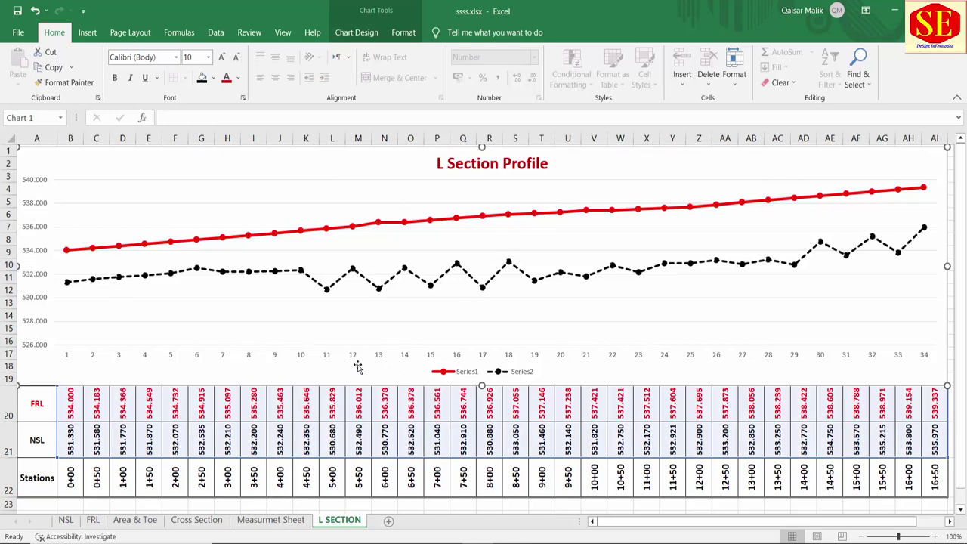
pyautogui.click(329, 356)
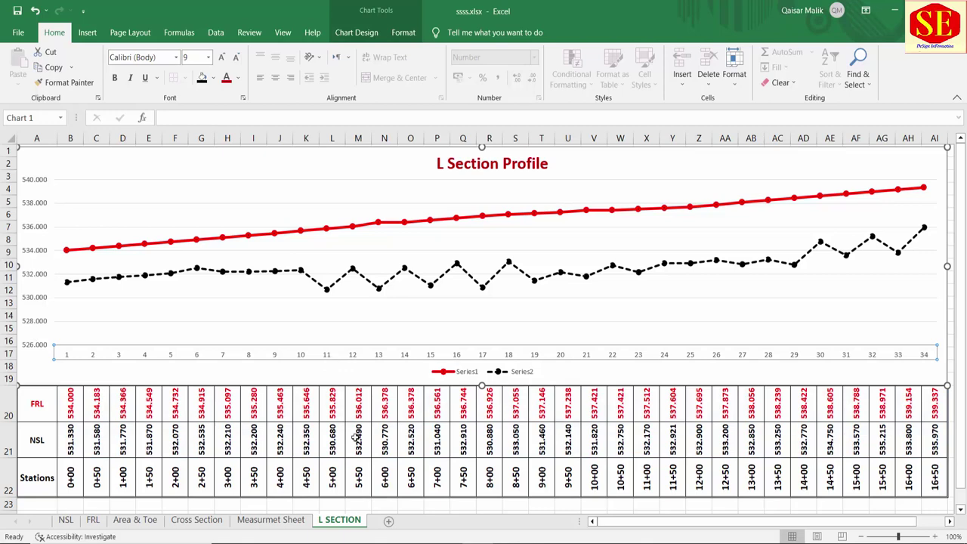
pyautogui.press('Delete')
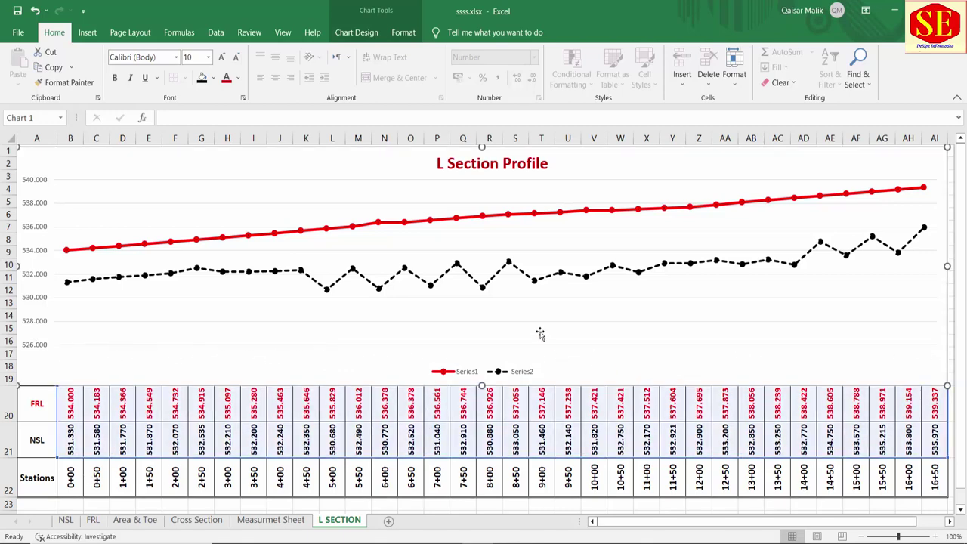
pyautogui.click(465, 374)
pyautogui.click(515, 374)
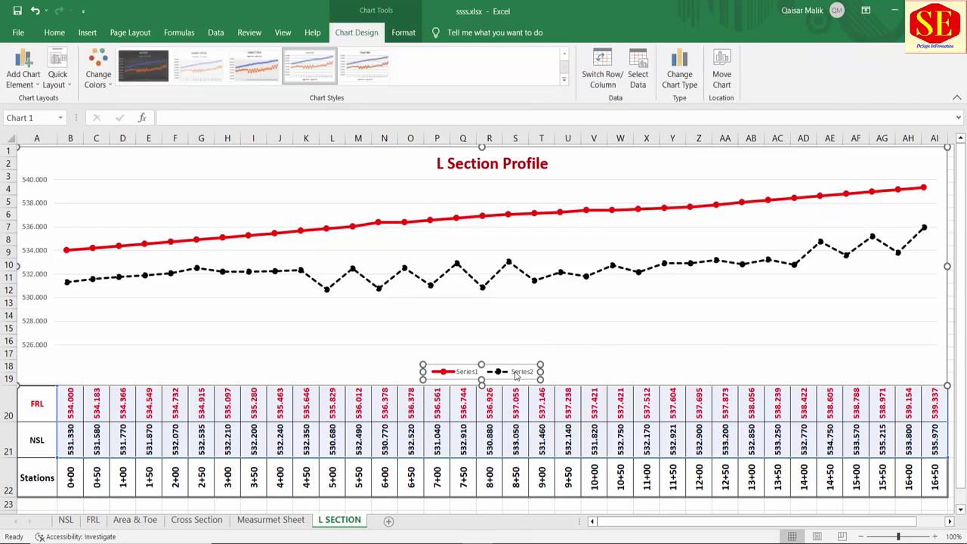
pyautogui.rightClick(515, 374)
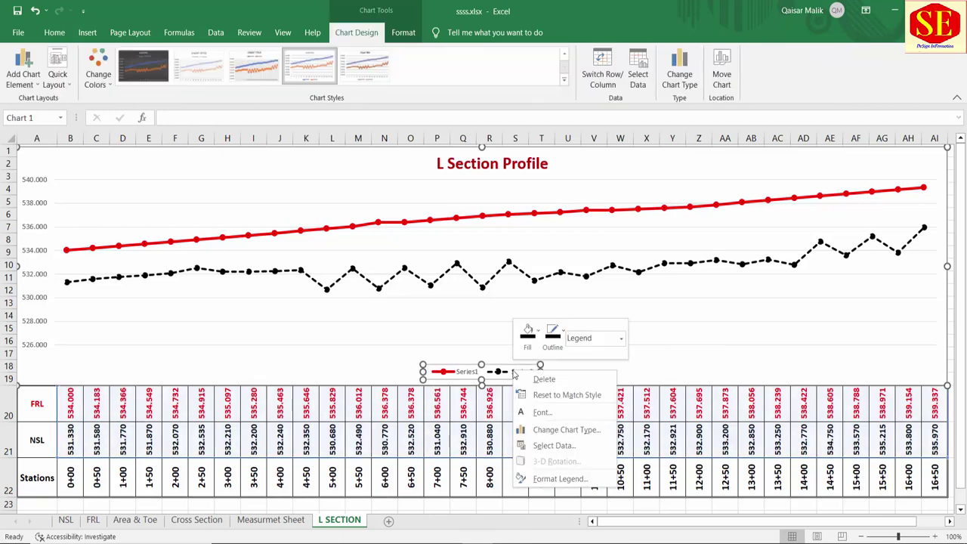
pyautogui.click(537, 447)
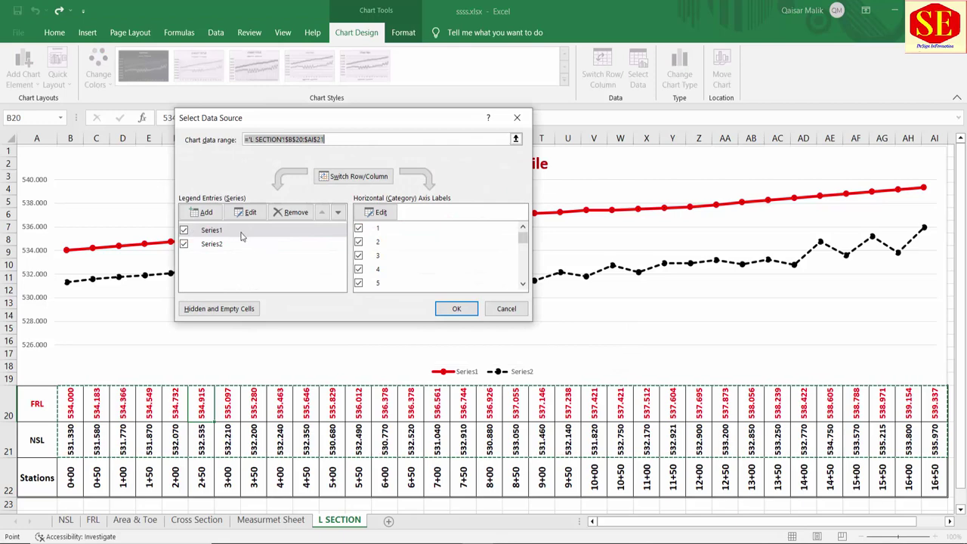
pyautogui.click(221, 245)
pyautogui.click(219, 231)
pyautogui.click(219, 245)
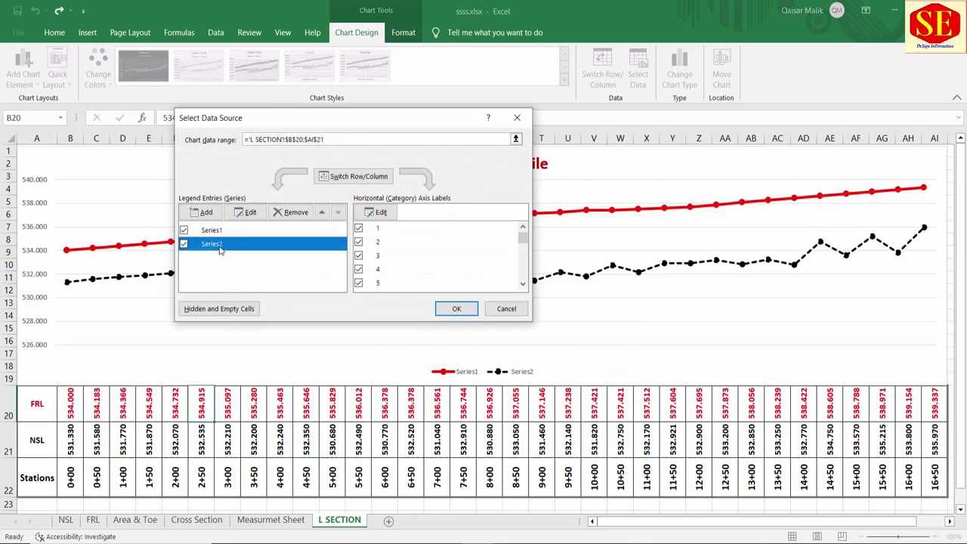
pyautogui.click(219, 237)
pyautogui.click(250, 212)
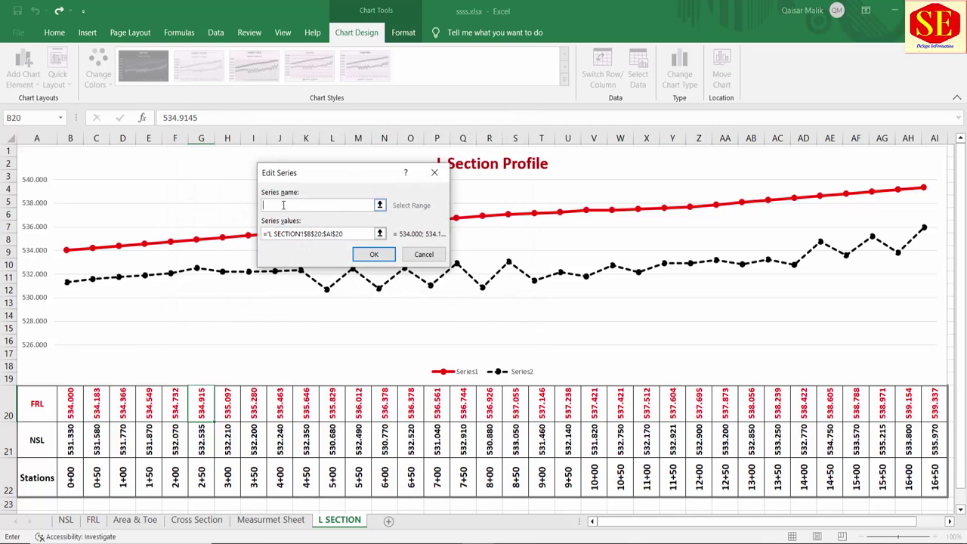
pyautogui.write('FRL')
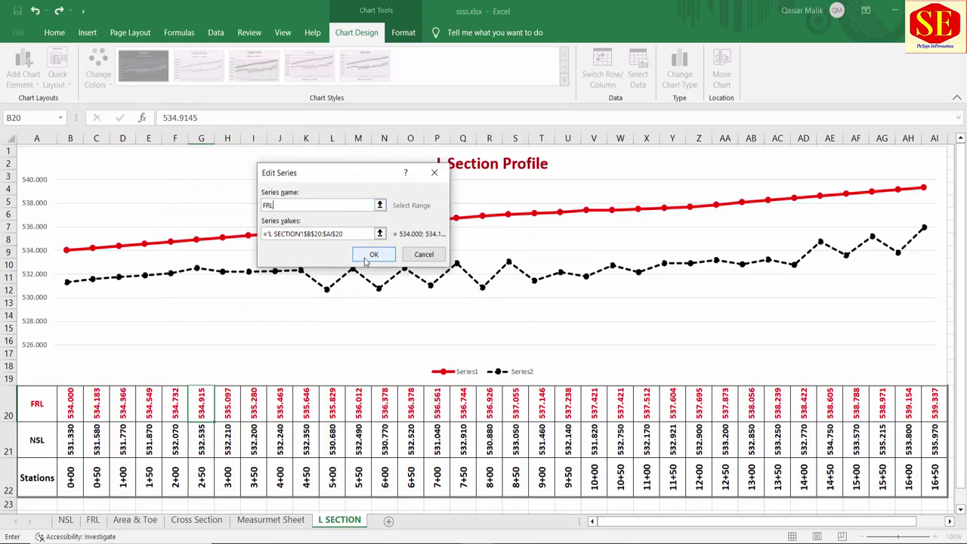
pyautogui.click(373, 254)
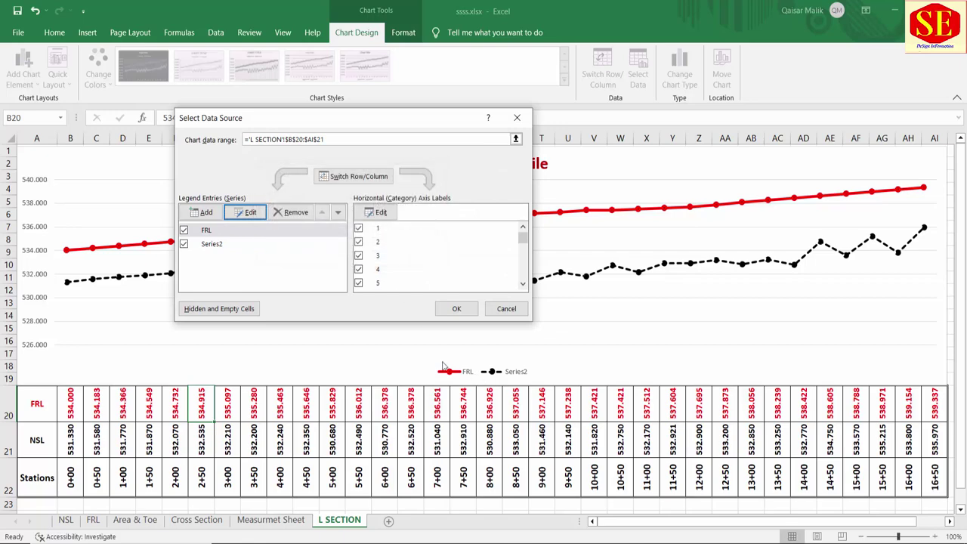
pyautogui.click(217, 244)
pyautogui.click(248, 212)
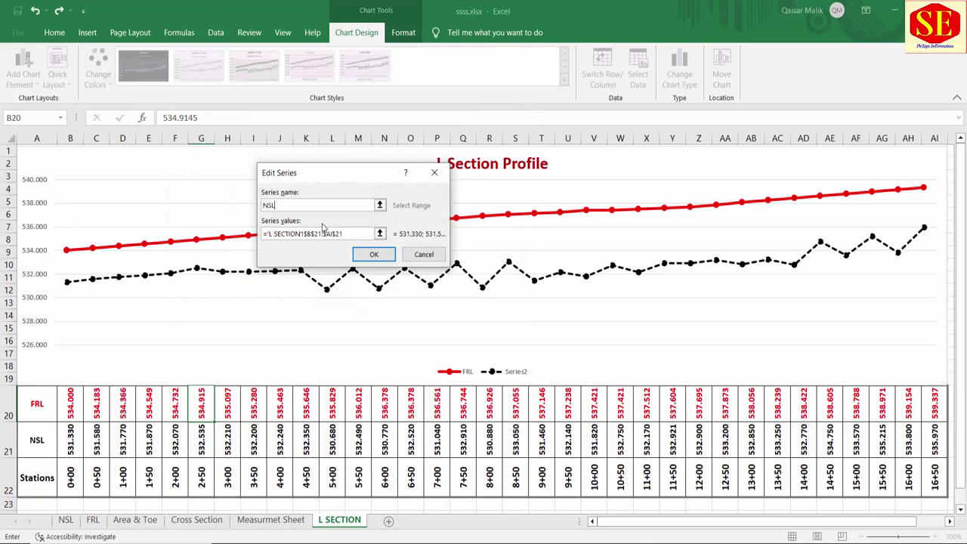
pyautogui.click(371, 256)
pyautogui.click(456, 308)
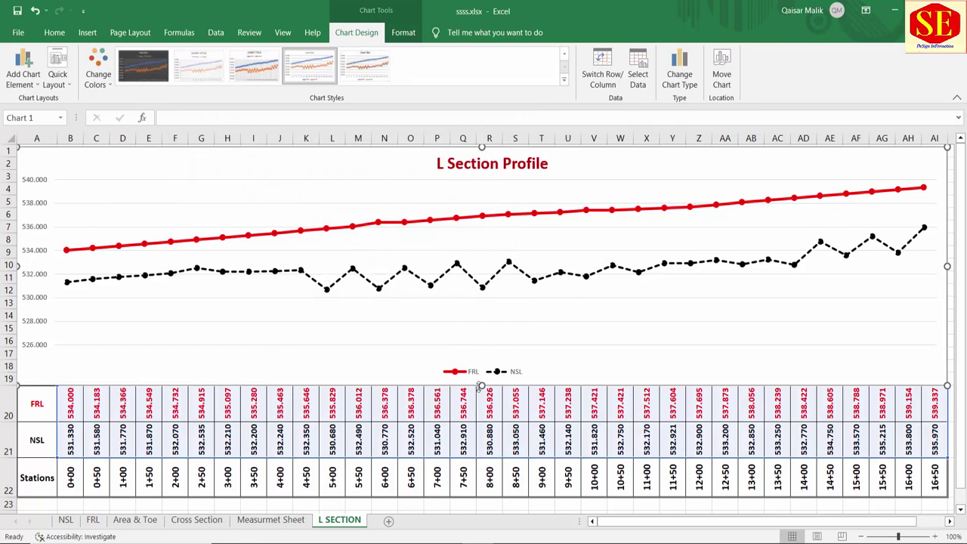
# Step: Make the profile chart slightly shorter by raising its bottom edge
pyautogui.click(180, 225)
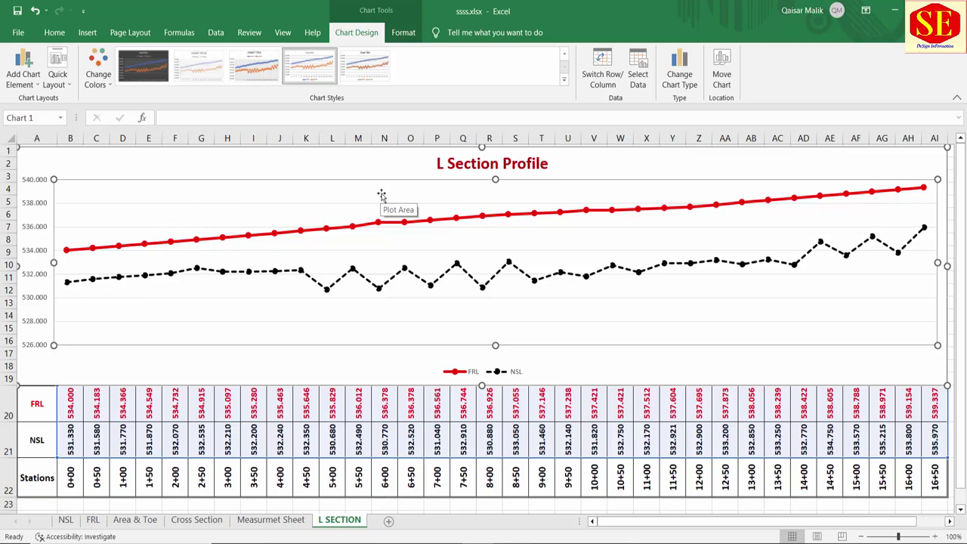
pyautogui.click(329, 174)
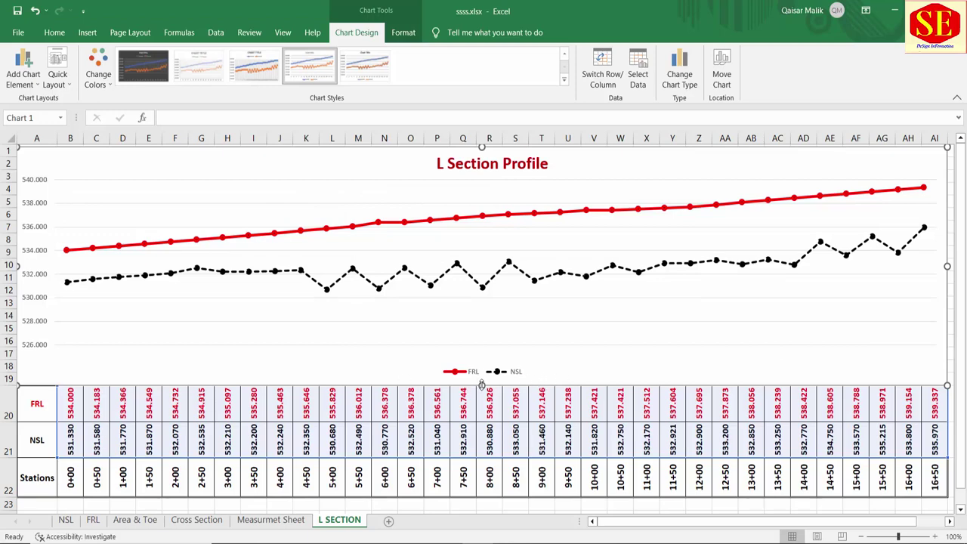
pyautogui.moveTo(481, 385); pyautogui.dragTo(482, 366)
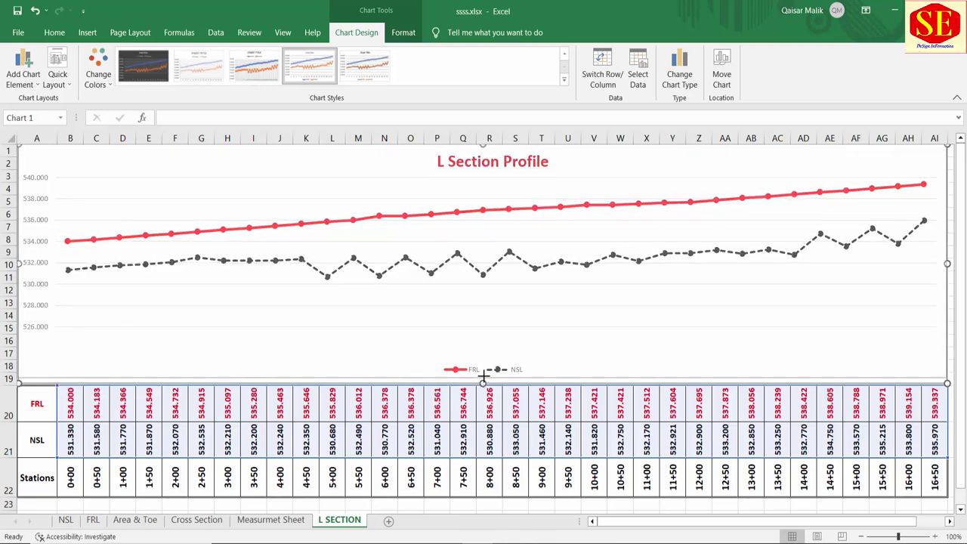
# Step: Label cell A19 as Grde%
pyautogui.click(42, 387)
pyautogui.click(41, 380)
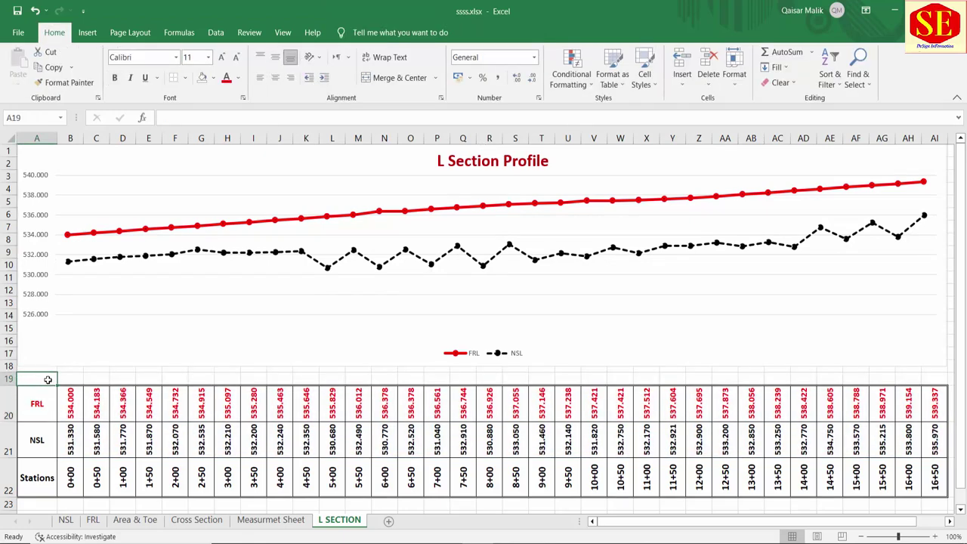
pyautogui.write('GR')
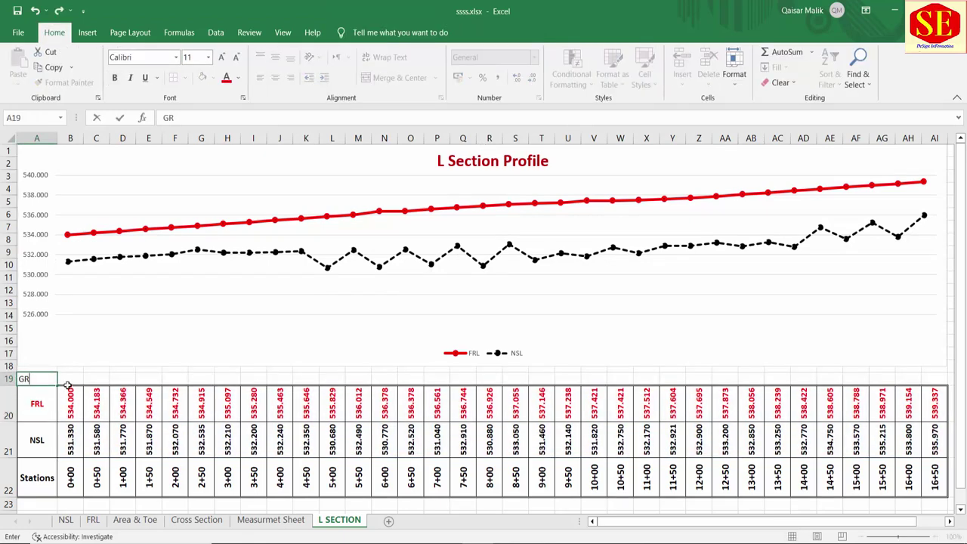
pyautogui.write('de')
pyautogui.write('%')
pyautogui.click(115, 390)
# Step: Merge B19:R19 into one cell for the first span's grade
pyautogui.moveTo(68, 380); pyautogui.dragTo(487, 376)
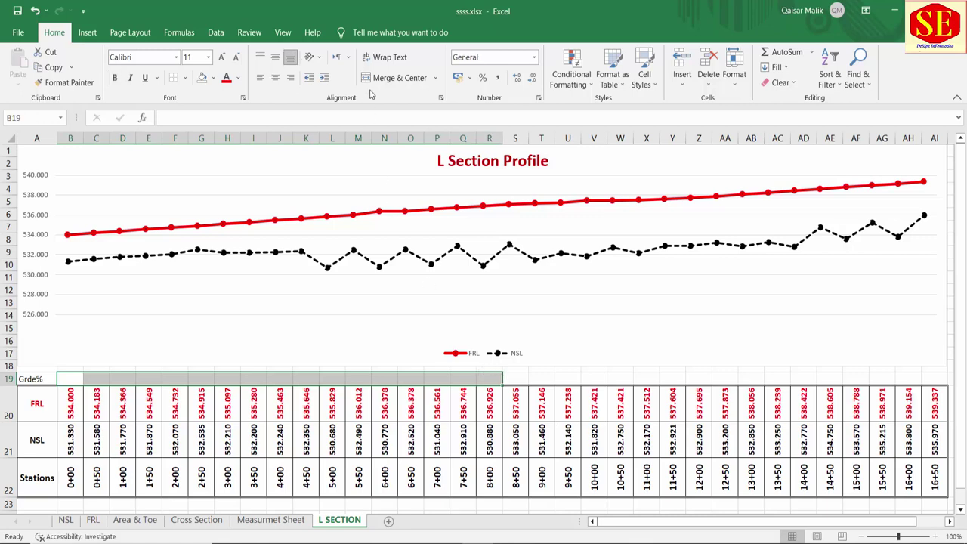
pyautogui.click(392, 78)
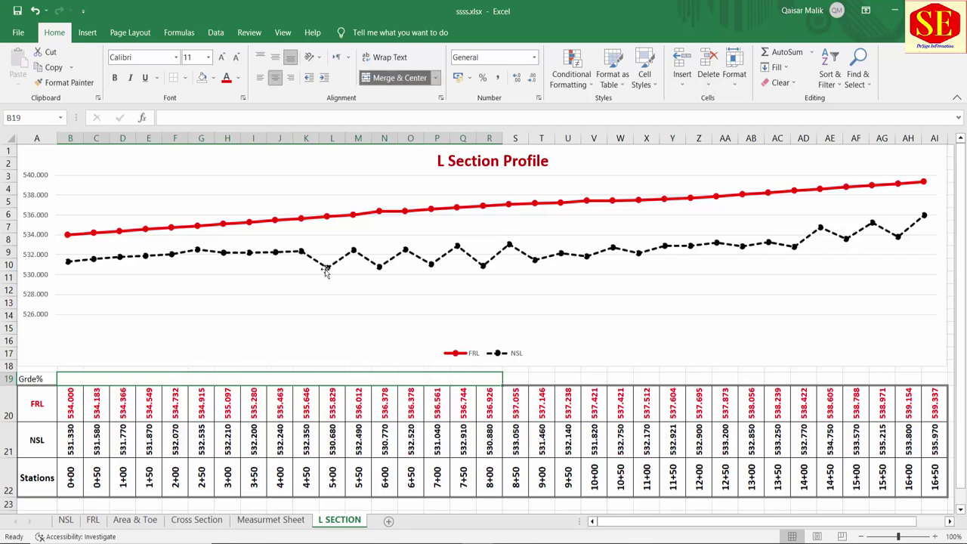
pyautogui.click(487, 402)
pyautogui.click(489, 480)
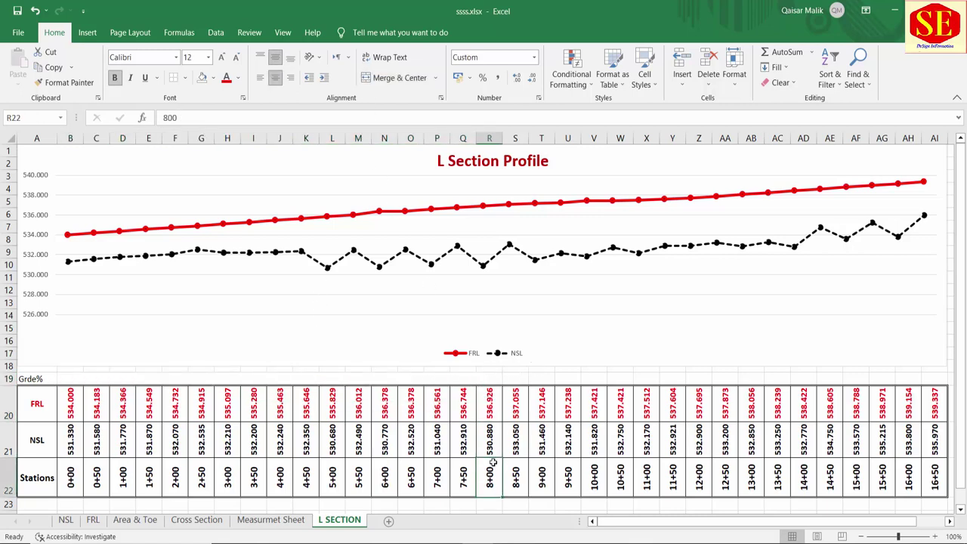
pyautogui.click(492, 408)
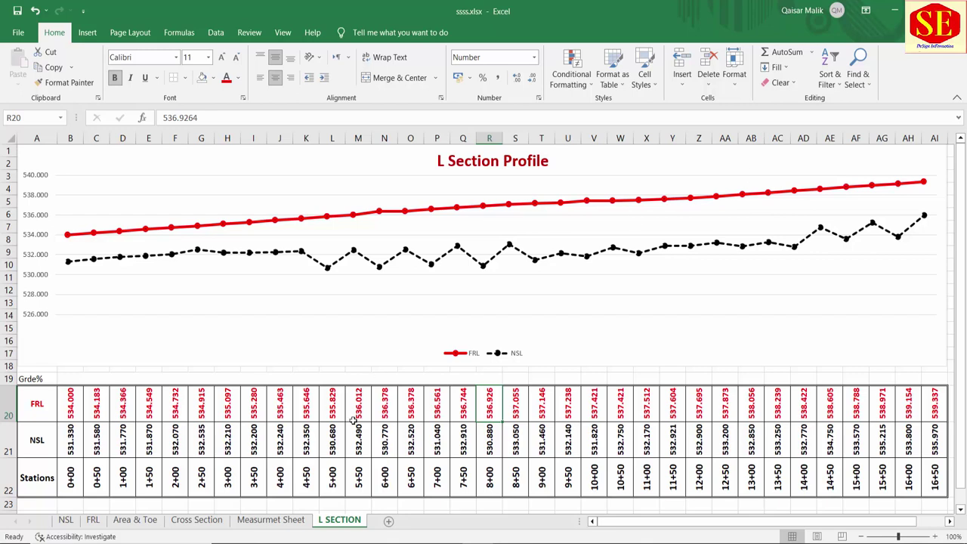
pyautogui.click(437, 377)
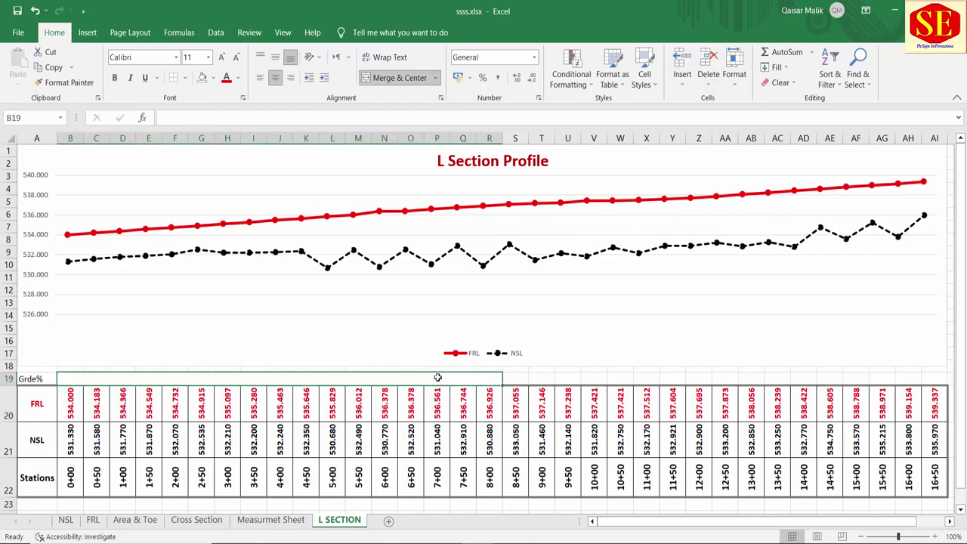
# Step: Enter =((R20-B20)/(R22-B22))*100 in merged B19 to compute the first grade
pyautogui.write('=')
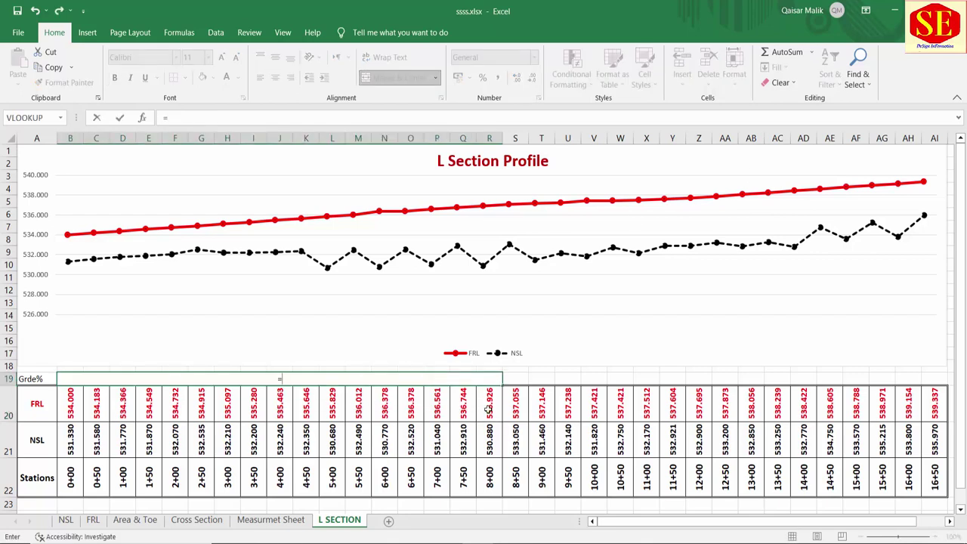
pyautogui.click(489, 405)
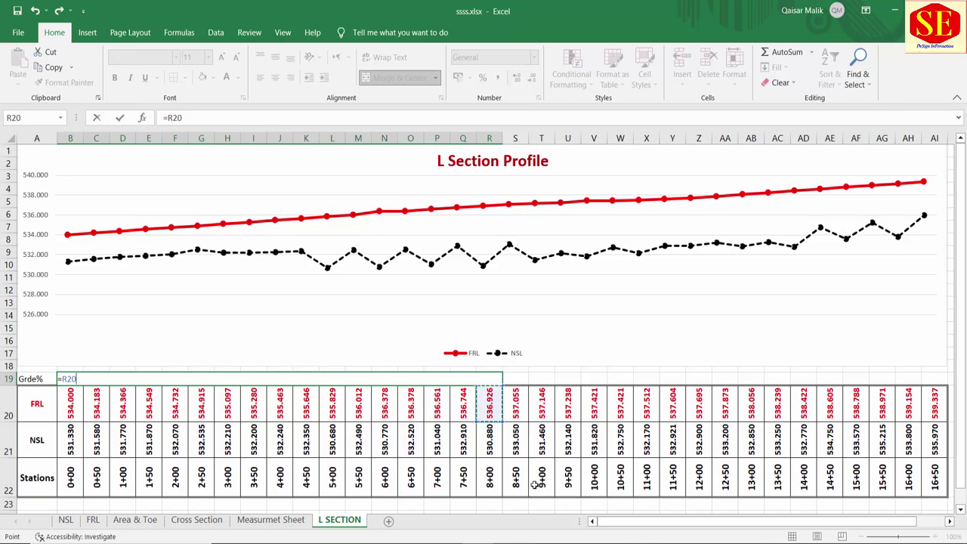
pyautogui.write('-')
pyautogui.click(70, 399)
pyautogui.write(')')
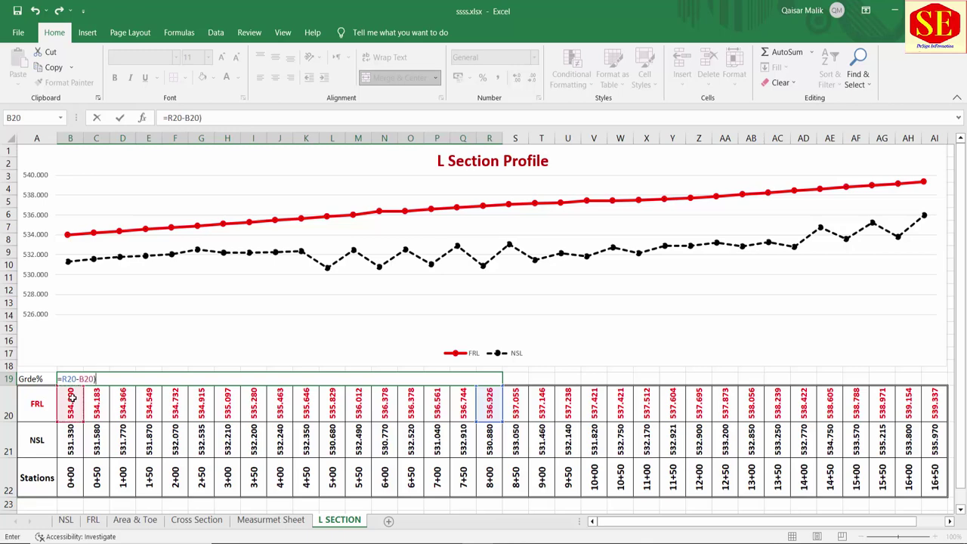
pyautogui.press('BackSpace')
pyautogui.press('BackSpace')
pyautogui.press('BackSpace')
pyautogui.press('BackSpace')
pyautogui.press('BackSpace')
pyautogui.press('BackSpace')
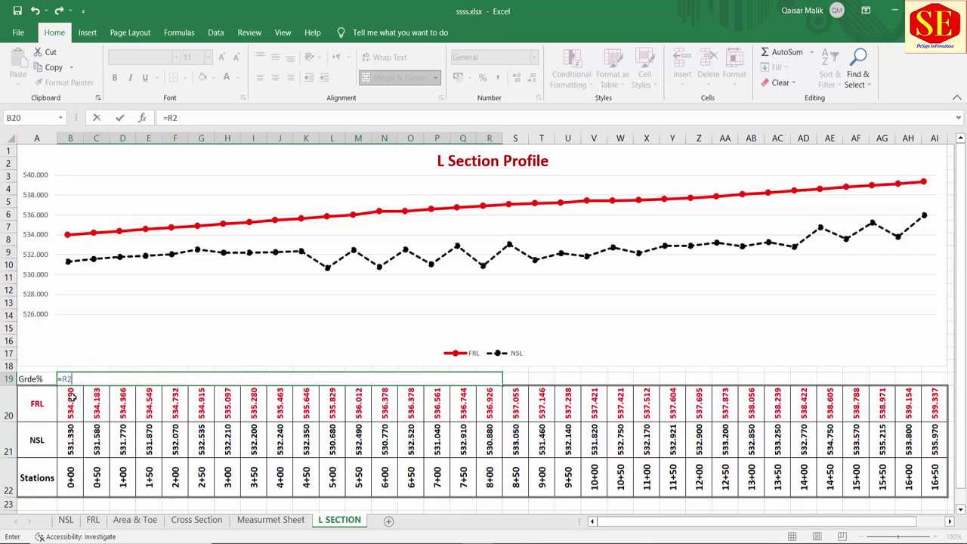
pyautogui.press('BackSpace')
pyautogui.press('BackSpace')
pyautogui.click(491, 402)
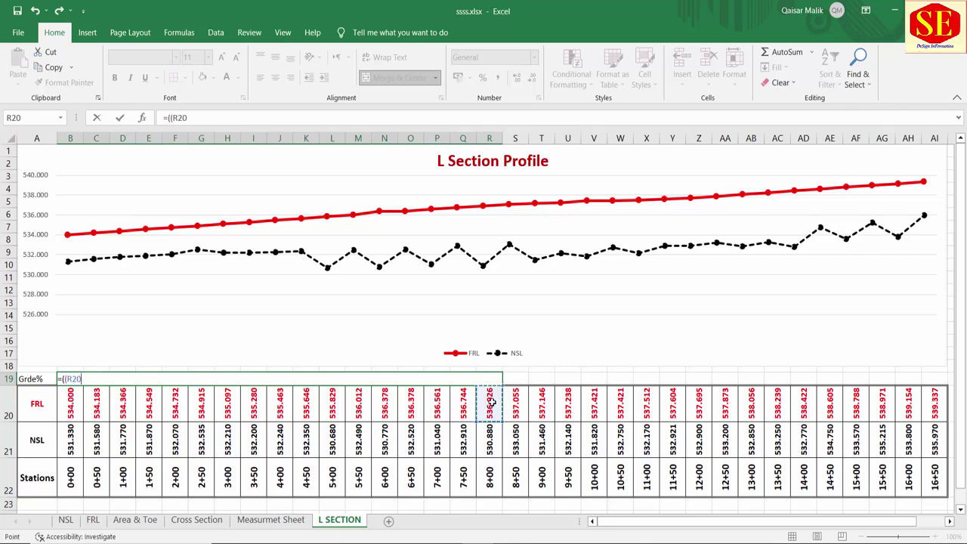
pyautogui.write('-')
pyautogui.click(70, 406)
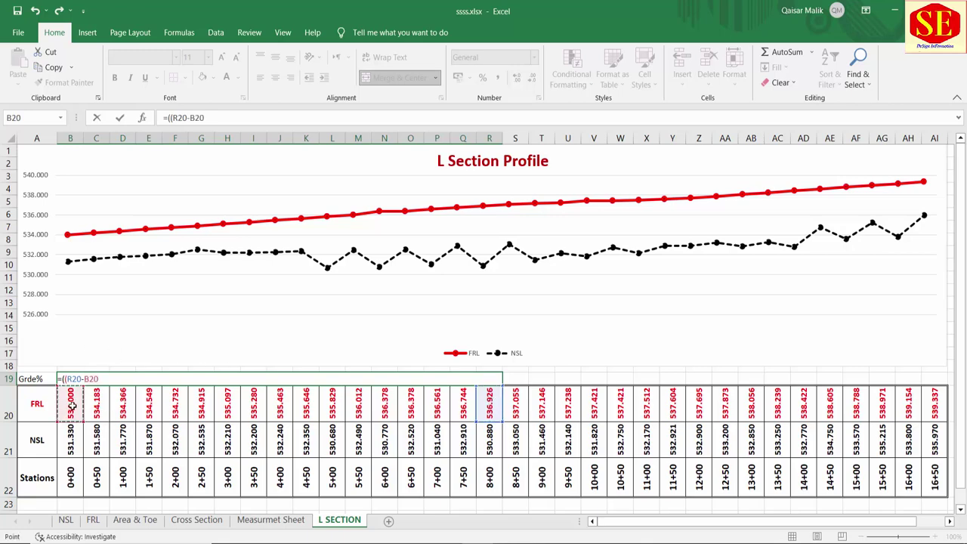
pyautogui.write(')')
pyautogui.write('/')
pyautogui.write('(')
pyautogui.click(491, 482)
pyautogui.write('-')
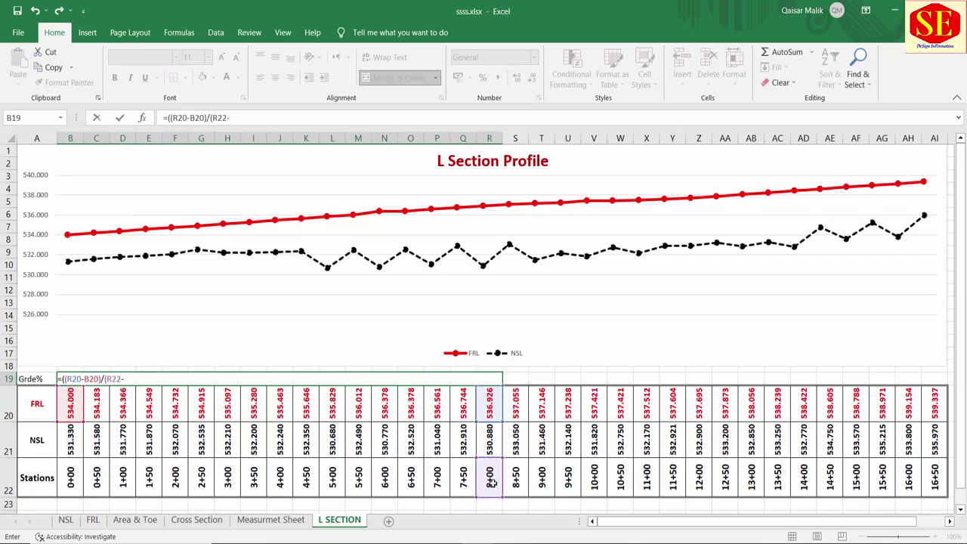
pyautogui.click(70, 483)
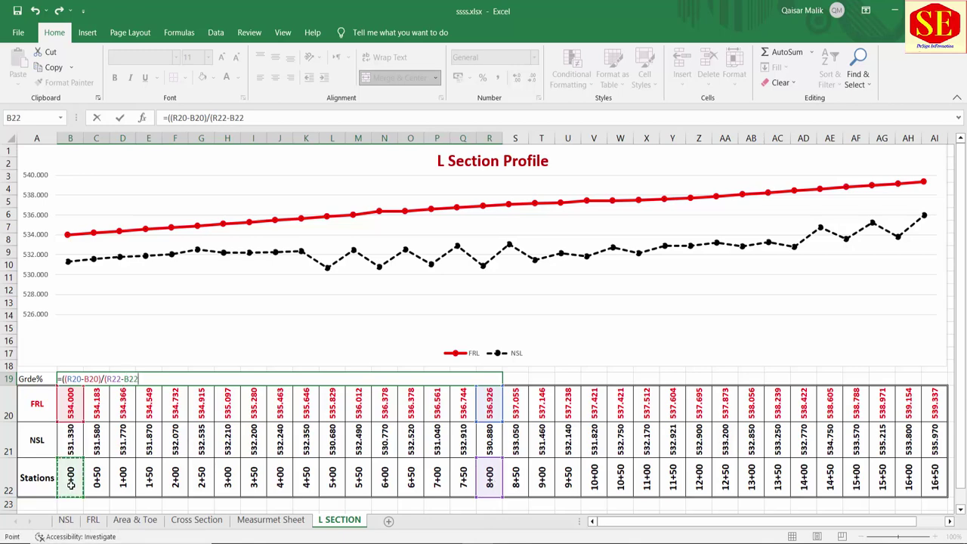
pyautogui.write('))')
pyautogui.write('*')
pyautogui.write('100')
pyautogui.press('Return')
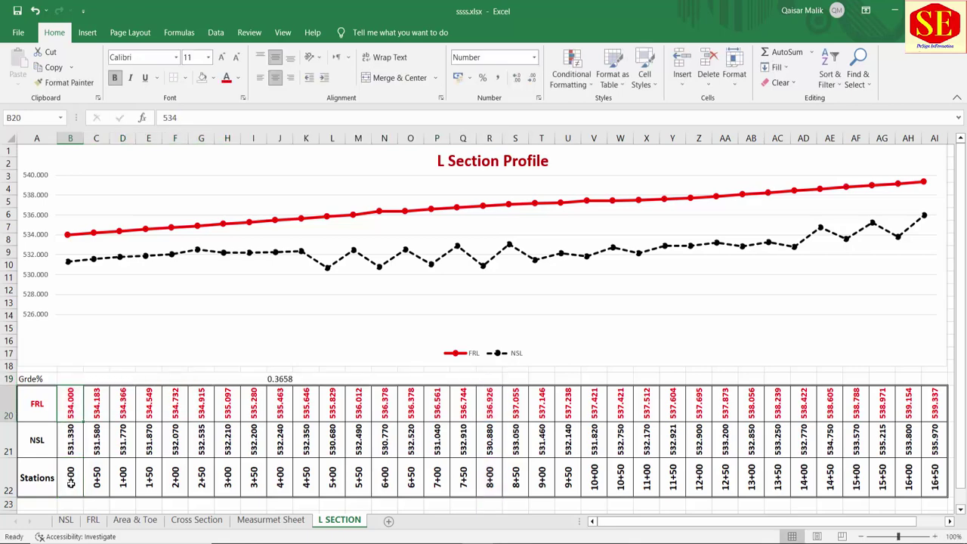
# Step: Test the formula with 255 in R20, then undo so R20 is 536.926 again
pyautogui.click(288, 379)
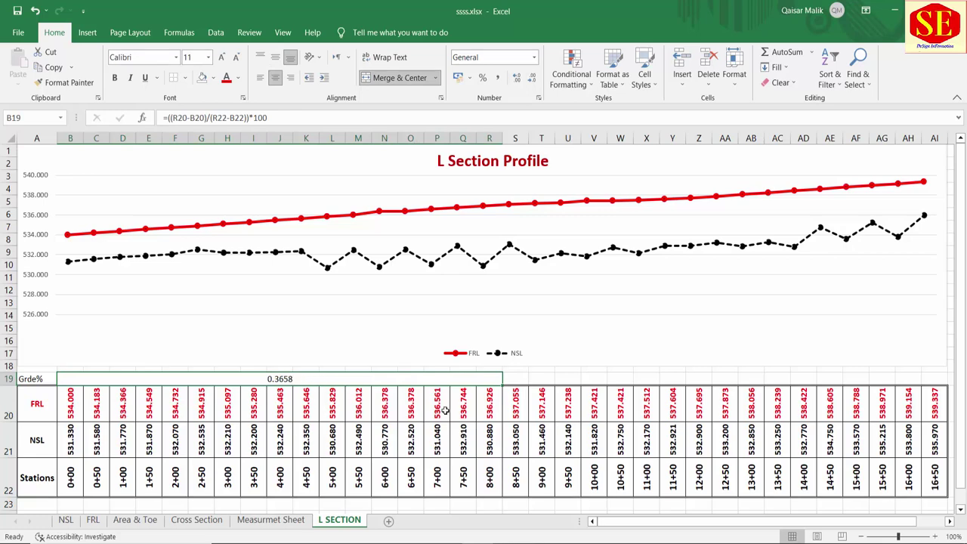
pyautogui.click(497, 393)
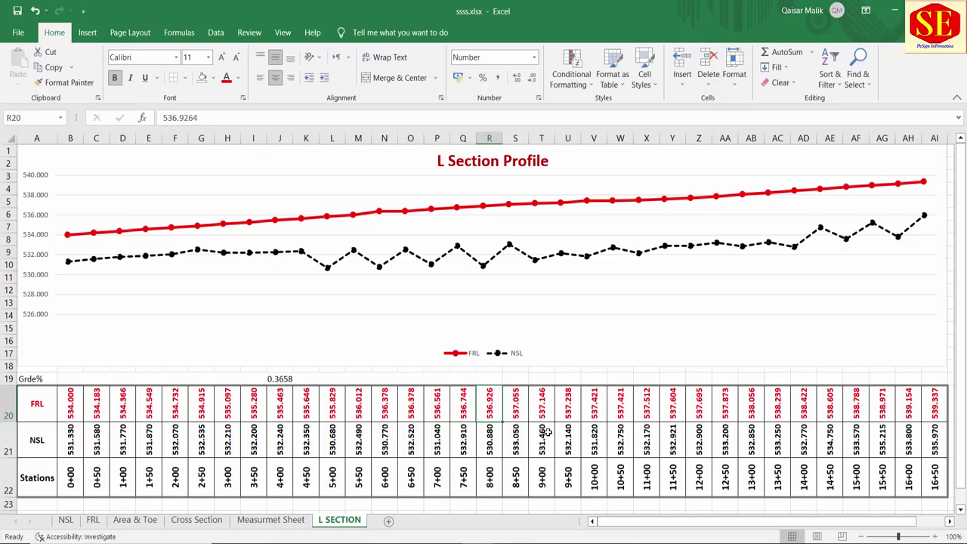
pyautogui.write('255')
pyautogui.press('Return')
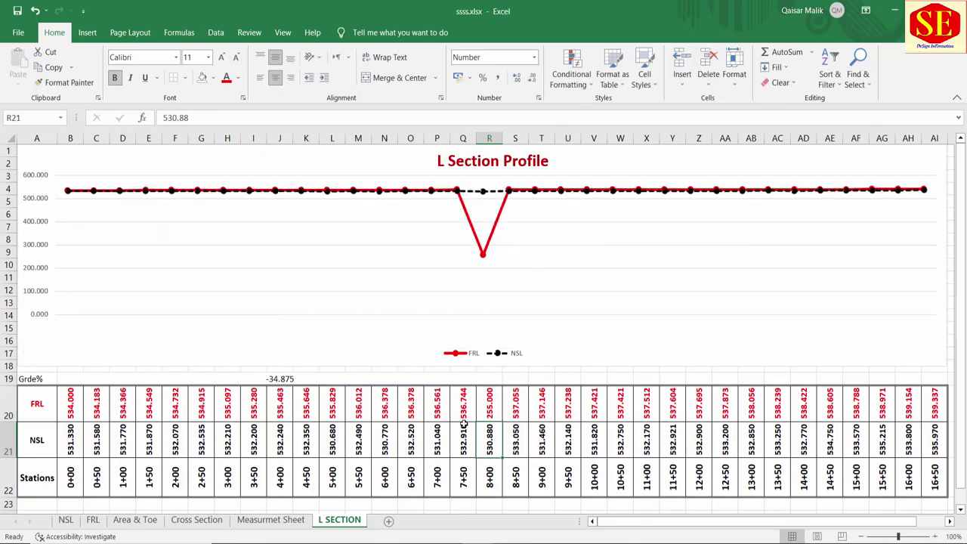
pyautogui.click(486, 413)
pyautogui.hotkey('ctrl', 'c')
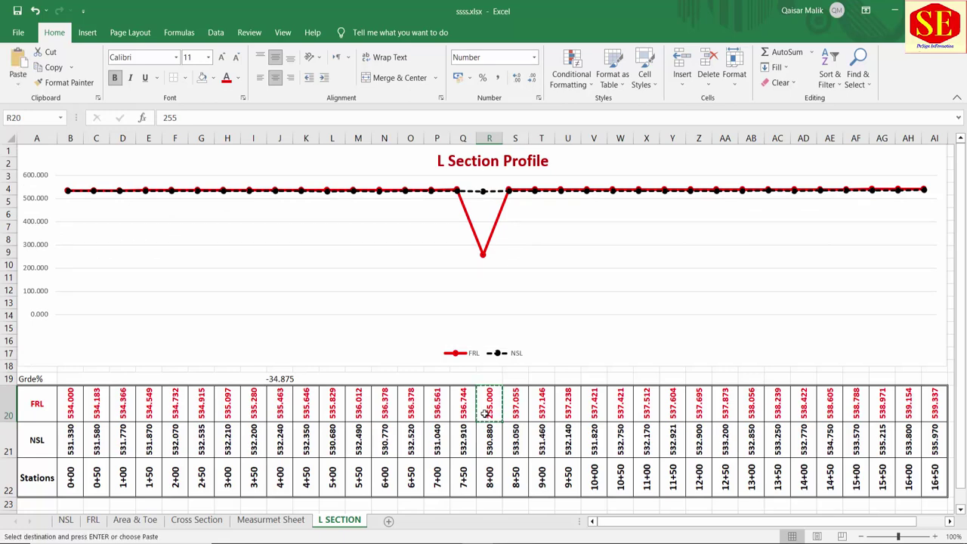
pyautogui.hotkey('ctrl', 'z')
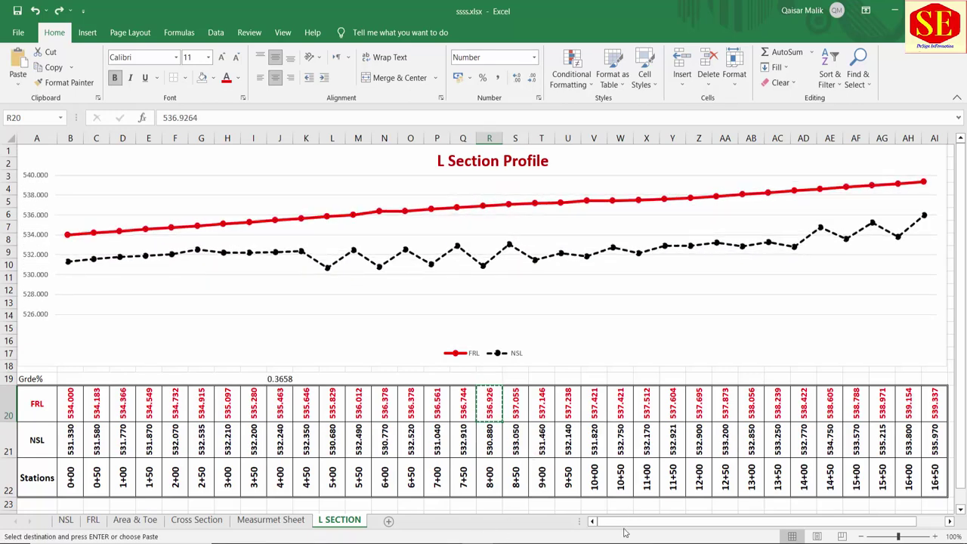
pyautogui.moveTo(668, 525); pyautogui.dragTo(698, 525)
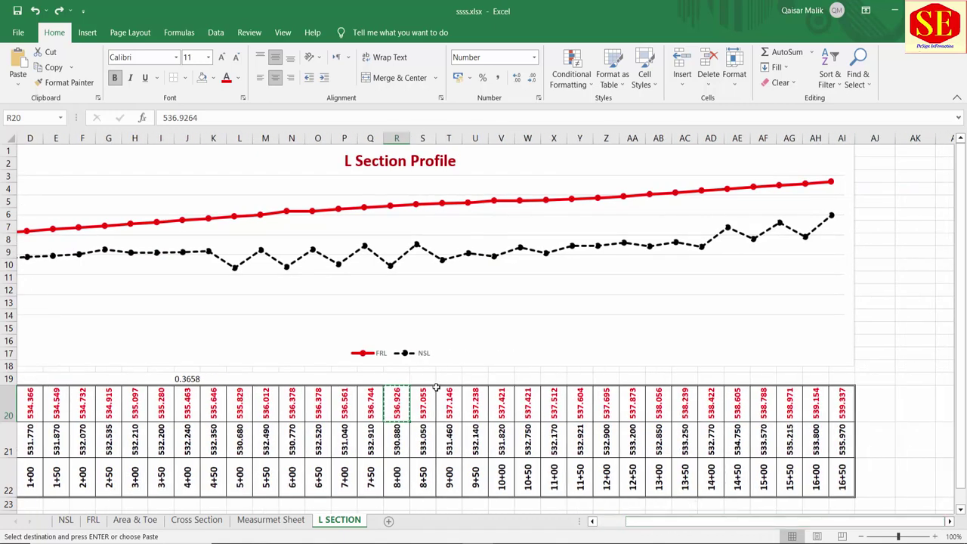
# Step: Merge S19:AI19 and enter =((AI20-S20)/(AI22-S22))*100 for the second span's grade
pyautogui.moveTo(423, 377)
pyautogui.mouseDown()
pyautogui.moveTo(594, 387)
pyautogui.moveTo(842, 380)
pyautogui.mouseUp()
pyautogui.click(366, 78)
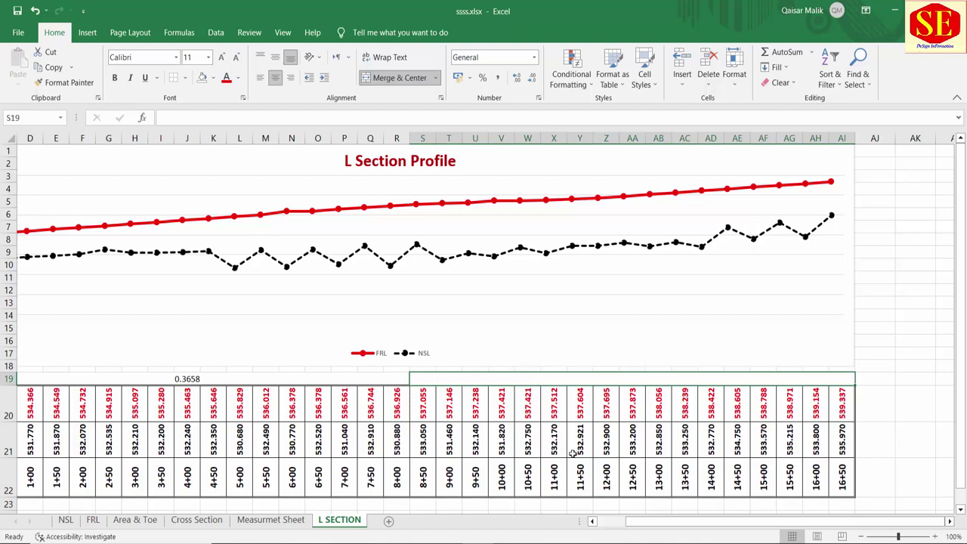
pyautogui.write('=')
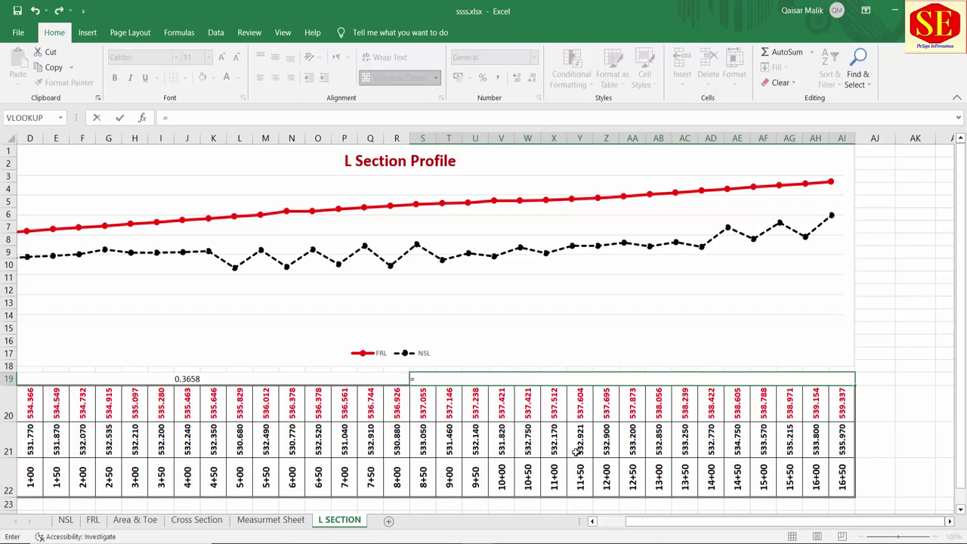
pyautogui.write('((')
pyautogui.click(836, 405)
pyautogui.write('-')
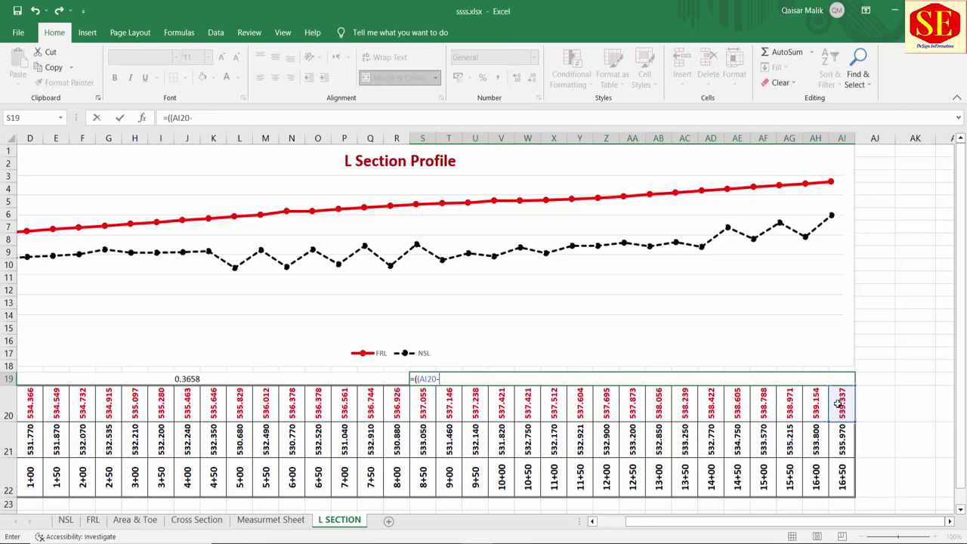
pyautogui.click(421, 405)
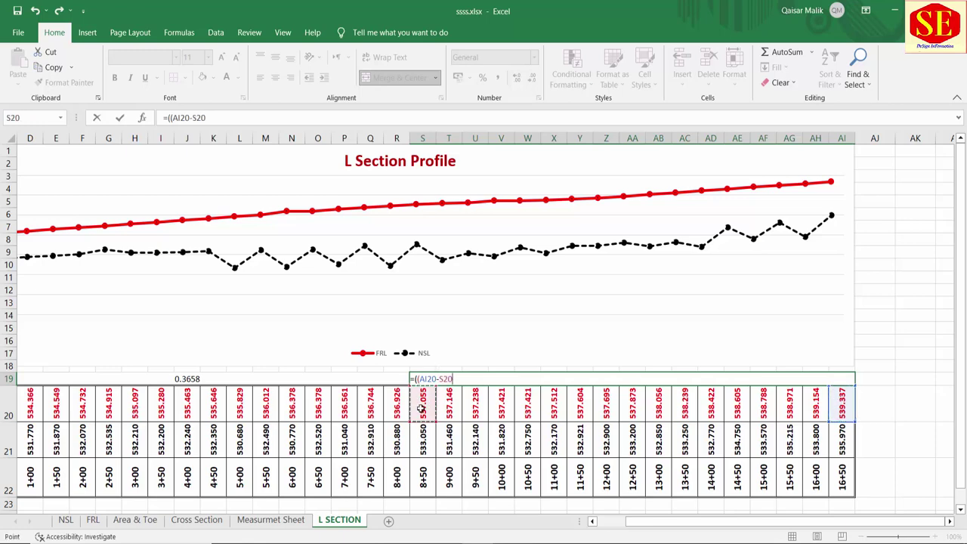
pyautogui.write(')/(')
pyautogui.click(838, 475)
pyautogui.write('-')
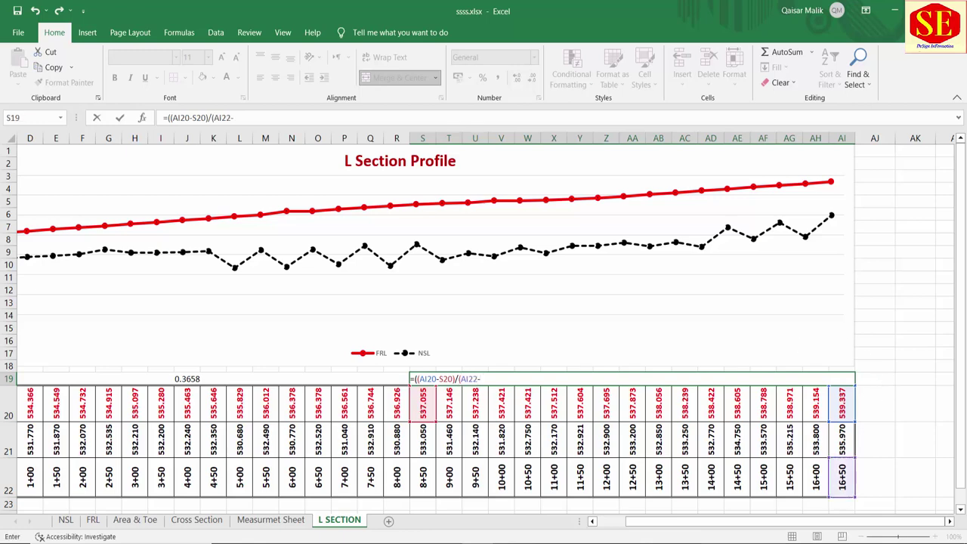
pyautogui.click(424, 473)
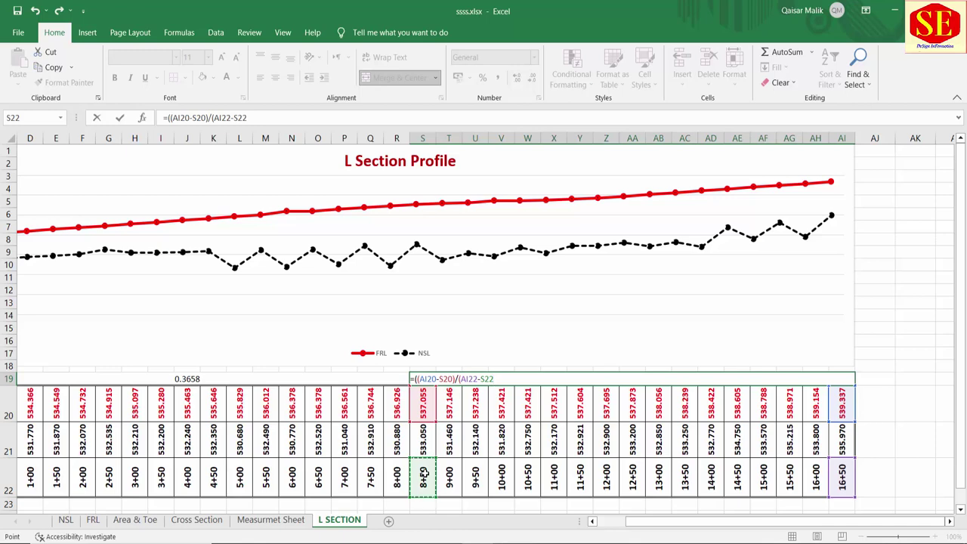
pyautogui.write('))*')
pyautogui.write('100')
pyautogui.press('Return')
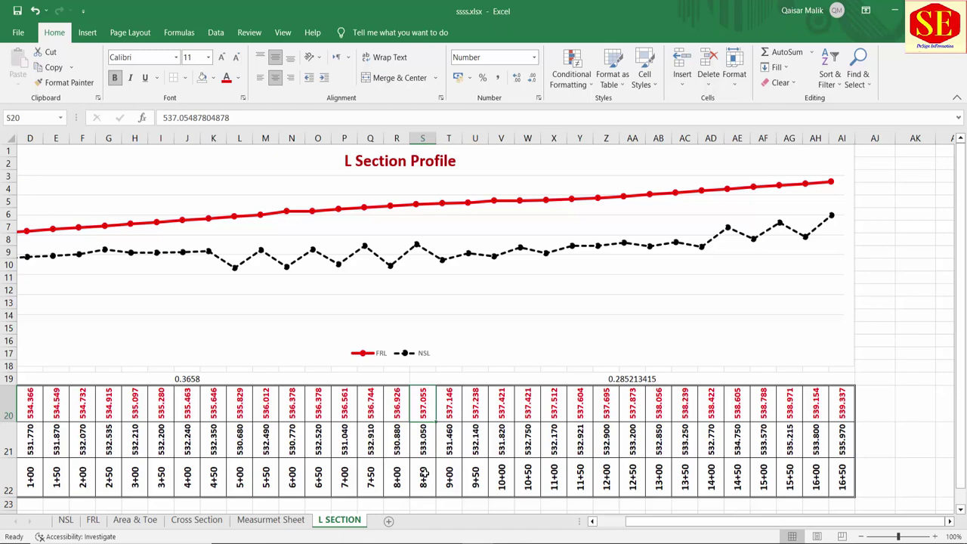
# Step: Apply Number format to S19 and reduce it to three decimals, showing 0.285
pyautogui.click(553, 378)
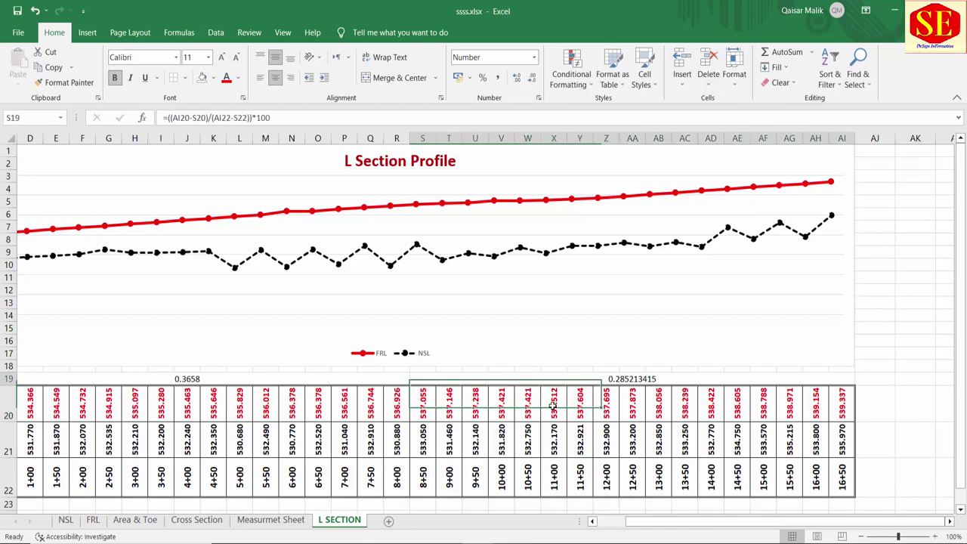
pyautogui.click(516, 77)
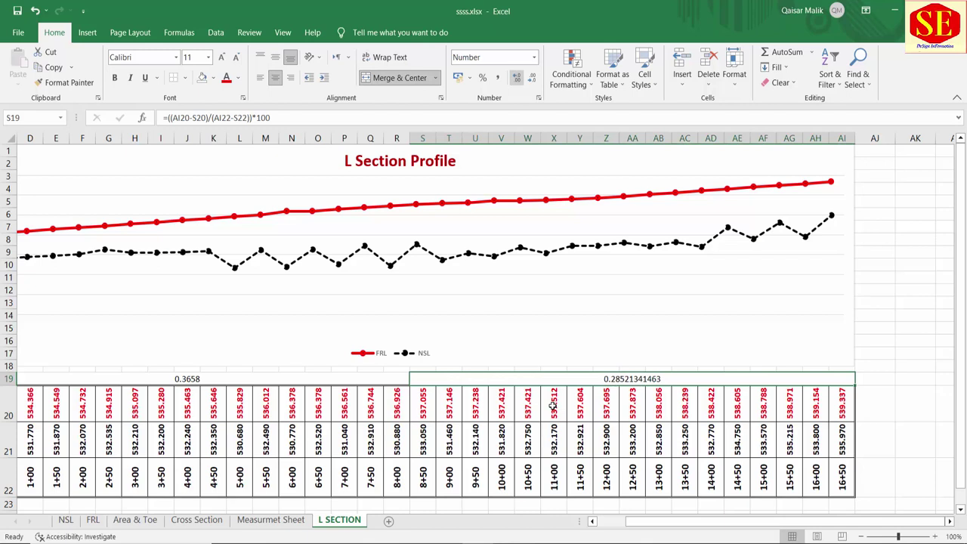
pyautogui.click(532, 77)
pyautogui.click(532, 77)
pyautogui.click(531, 77)
pyautogui.click(532, 77)
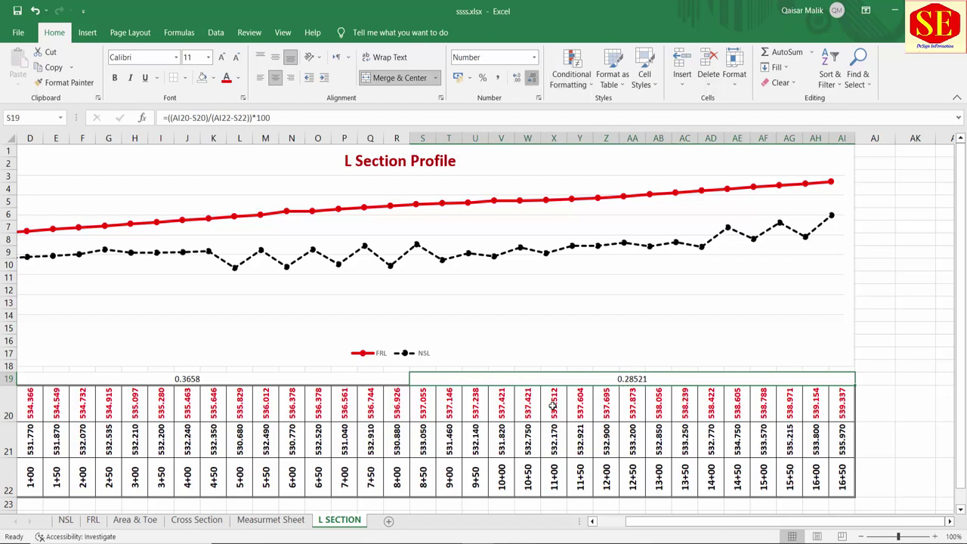
pyautogui.click(531, 77)
pyautogui.click(531, 77)
# Step: Show the first grade in B19 as 0.366 and check the Grde% label
pyautogui.press('Left')
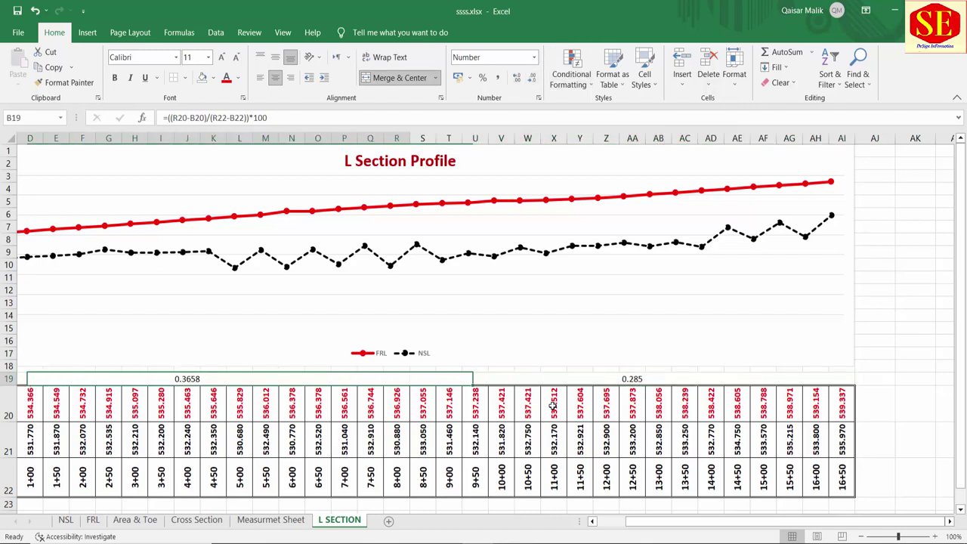
pyautogui.press('F4')
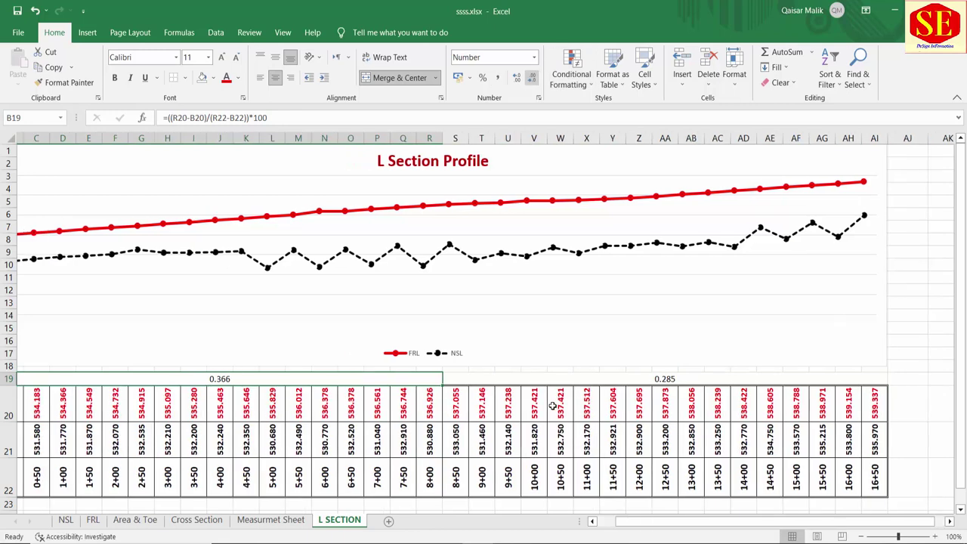
pyautogui.press('Left')
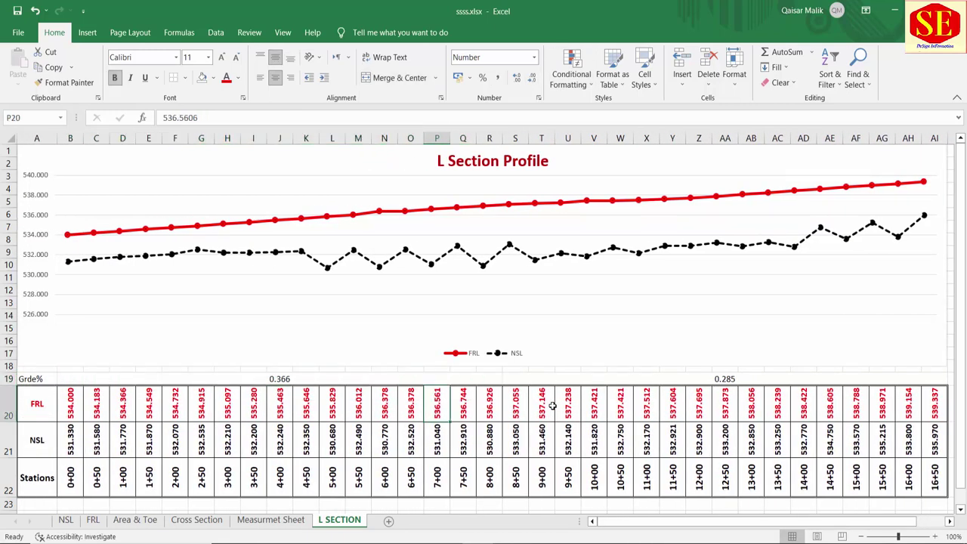
pyautogui.press('F2')
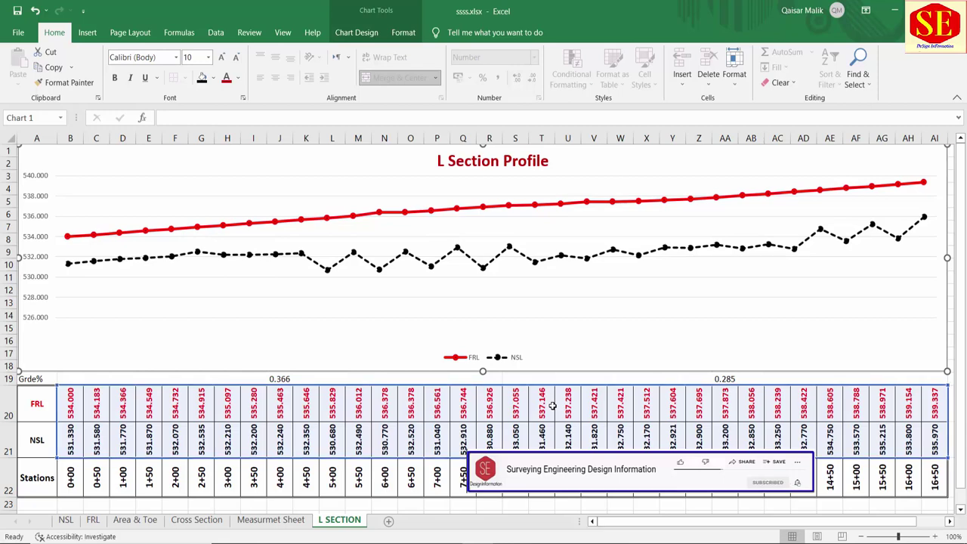
pyautogui.press('Escape')
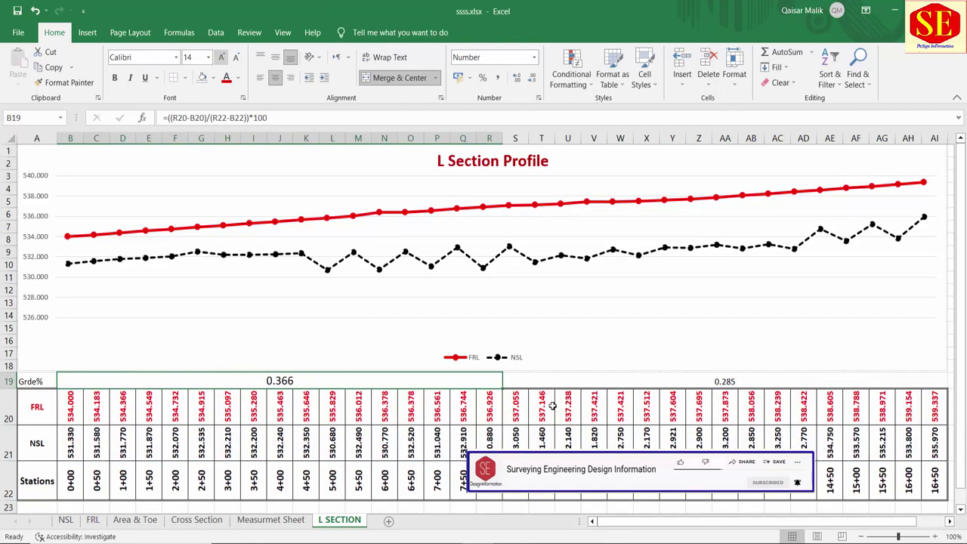
# Step: Bold both grade values, enlarging 0.285 and setting 0.366 to 12 pt
pyautogui.hotkey('ctrl', 'b')
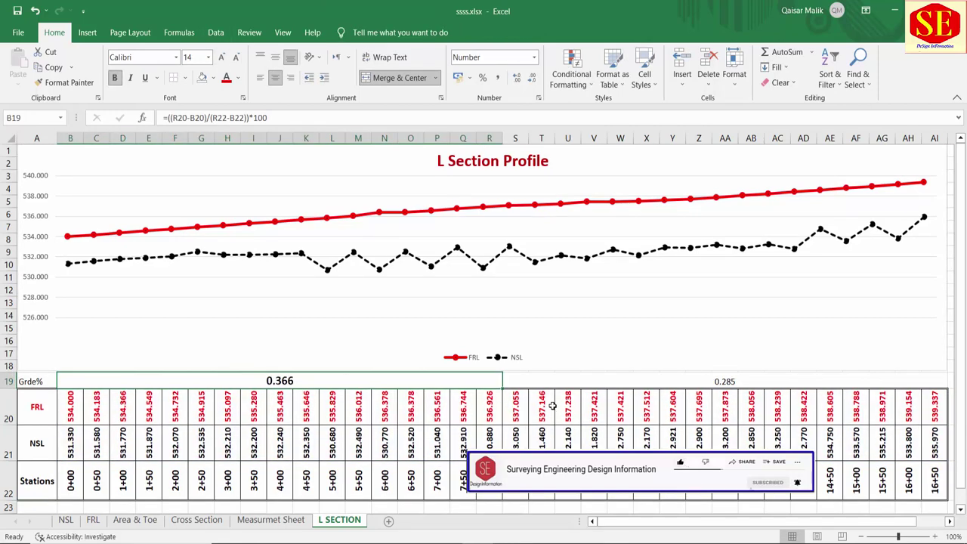
pyautogui.press('Right')
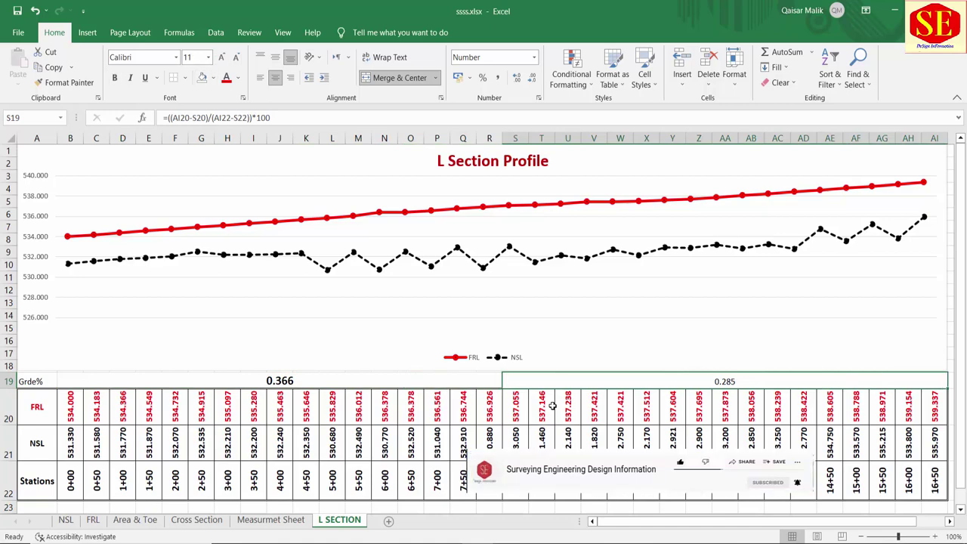
pyautogui.hotkey('ctrl', 'b')
pyautogui.hotkey('ctrl', 'shift', '.')
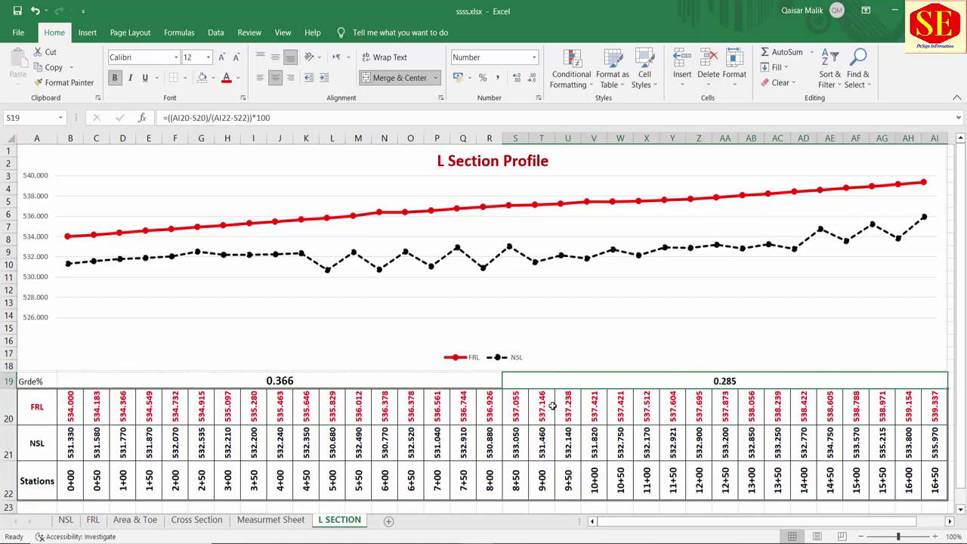
pyautogui.press('Left')
pyautogui.hotkey('ctrl', 'shift', ',')
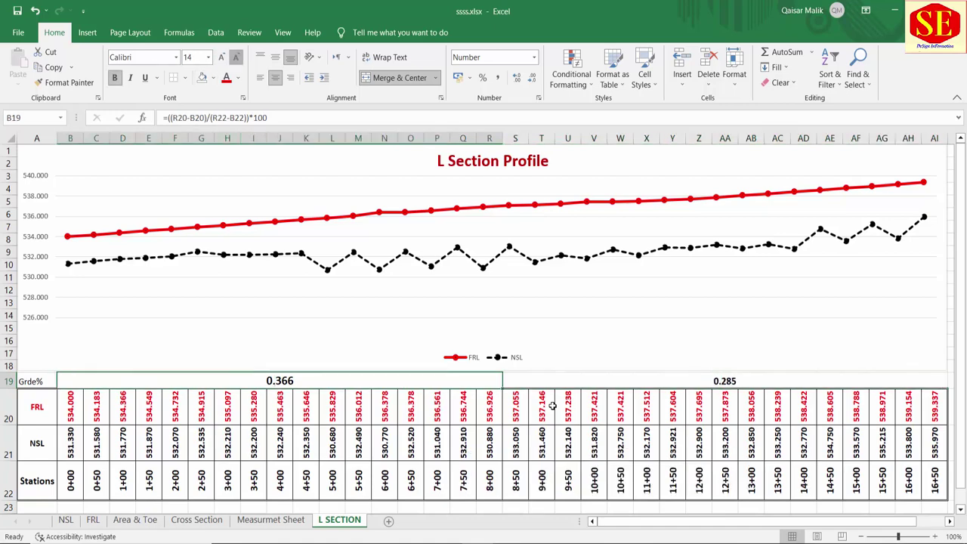
# Step: Copy the 0.366 grade value from B19
pyautogui.press('F2')
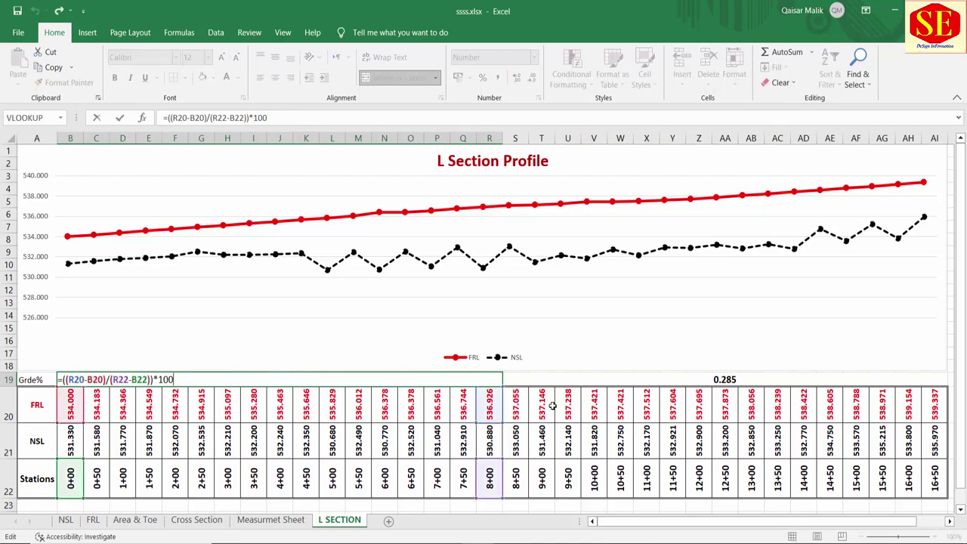
pyautogui.press('Escape')
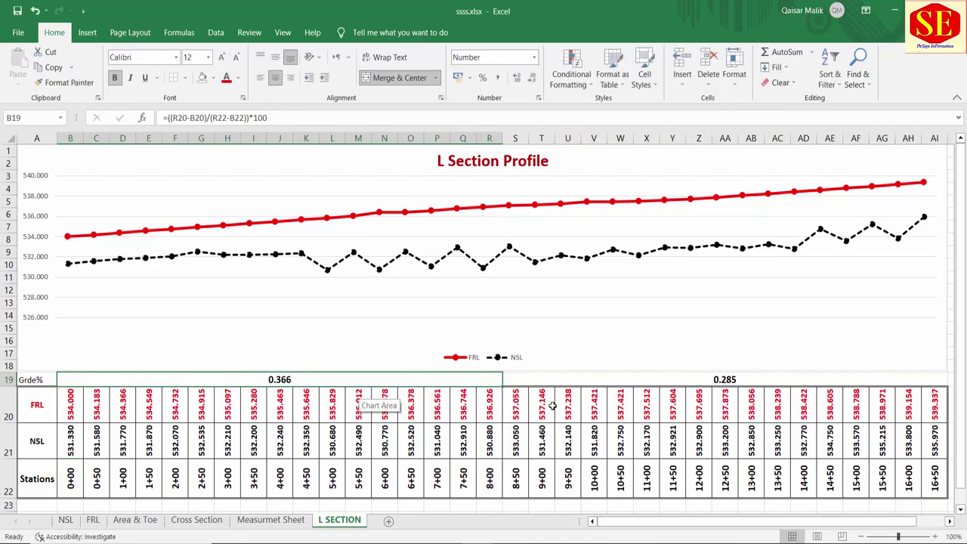
pyautogui.hotkey('shift', 'F10')
pyautogui.press('Down')
pyautogui.press('Down')
pyautogui.press('Return')
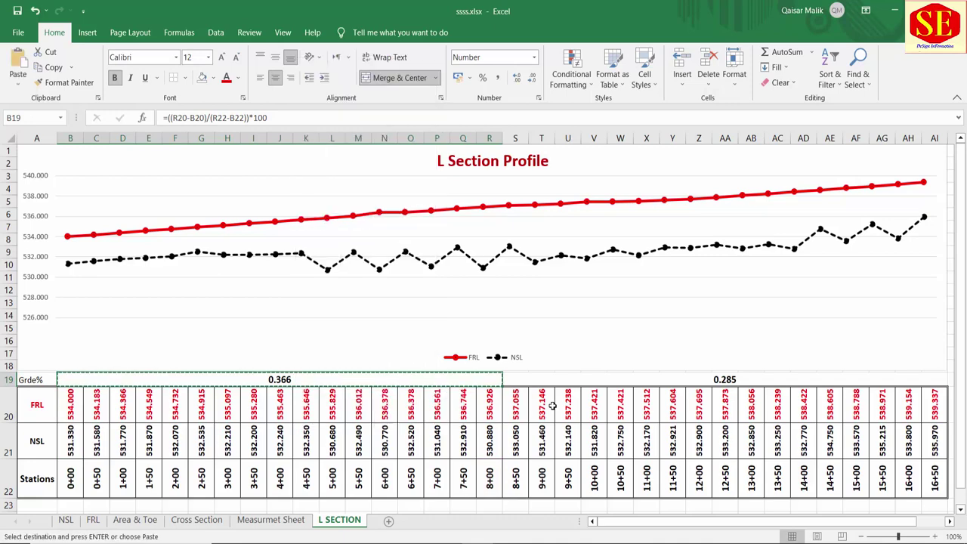
pyautogui.hotkey('ctrl', 'F6')
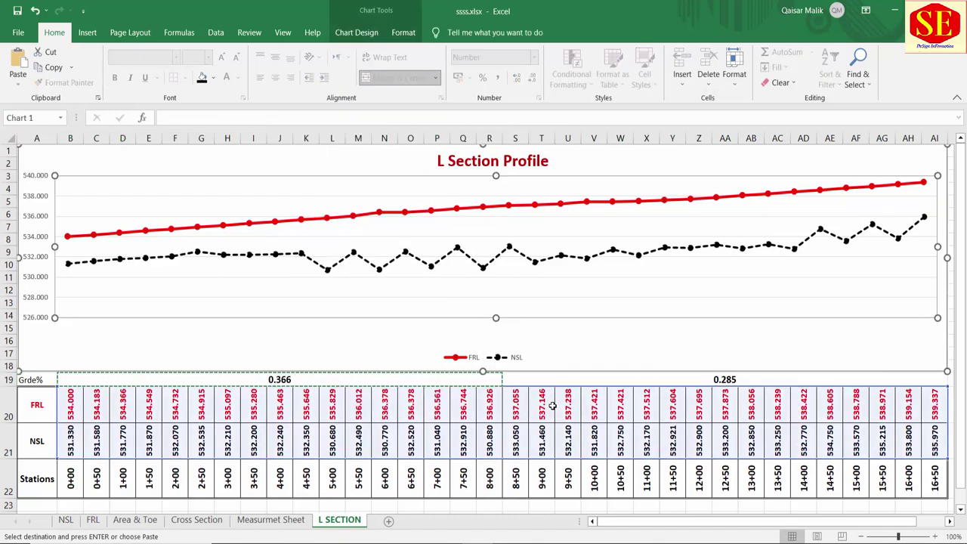
# Step: Draw a text box on the chart just above the left part of the FRL line
pyautogui.click(87, 32)
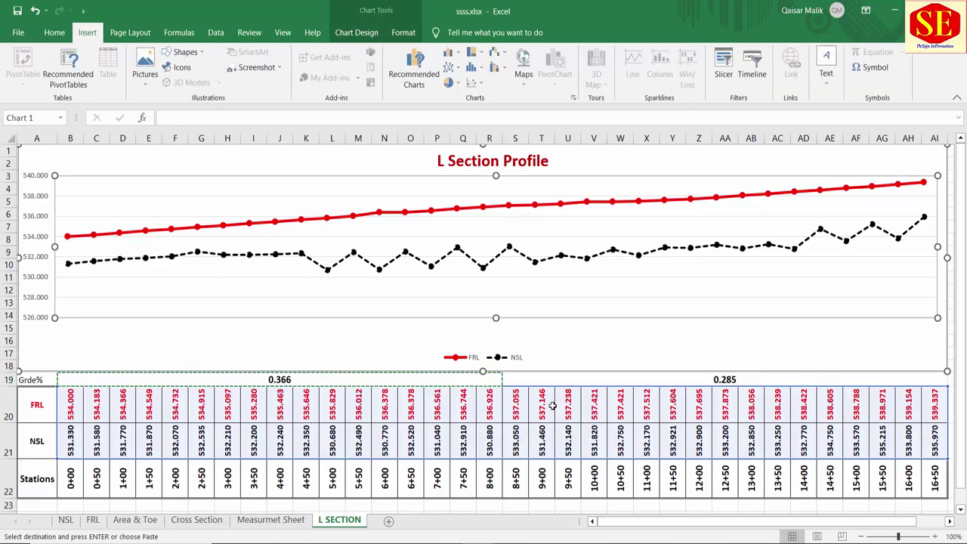
pyautogui.click(185, 52)
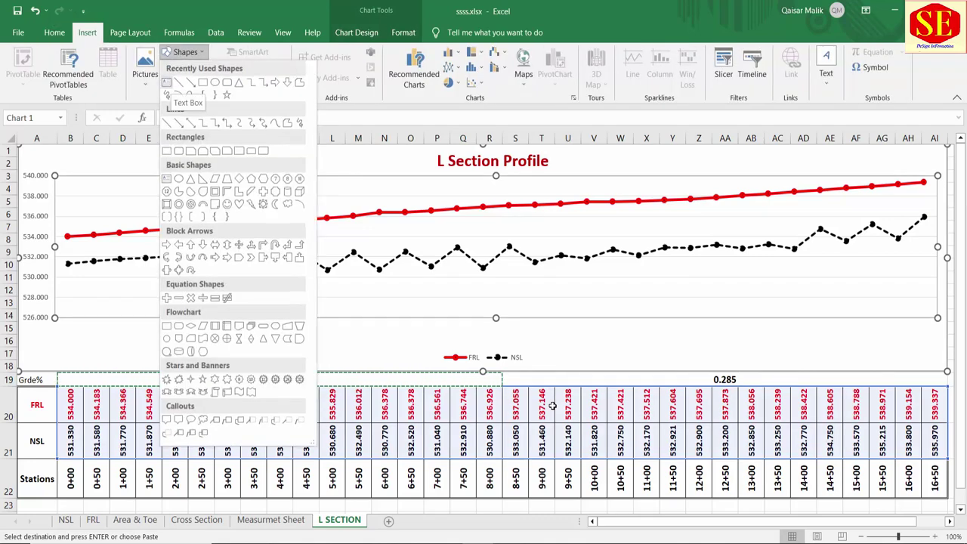
pyautogui.click(167, 82)
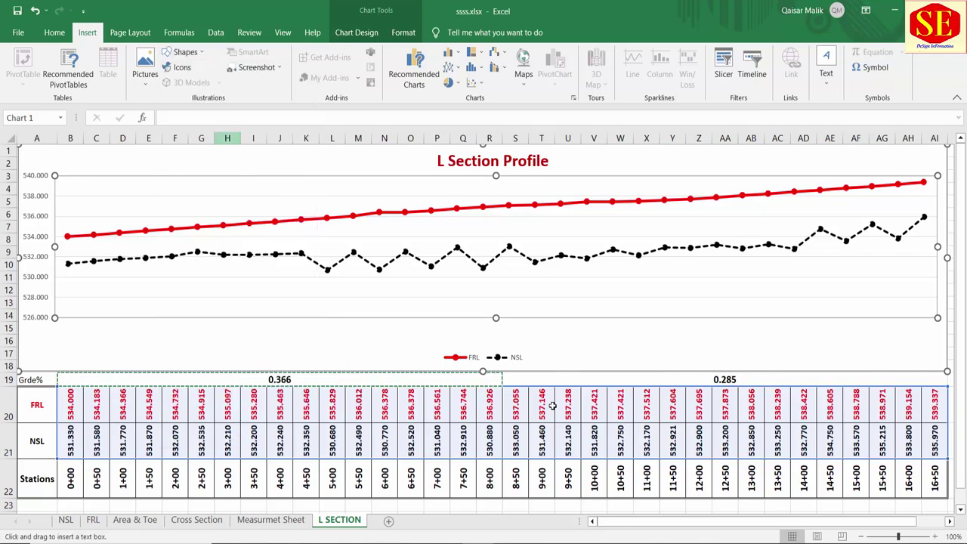
pyautogui.moveTo(175, 189); pyautogui.dragTo(279, 206)
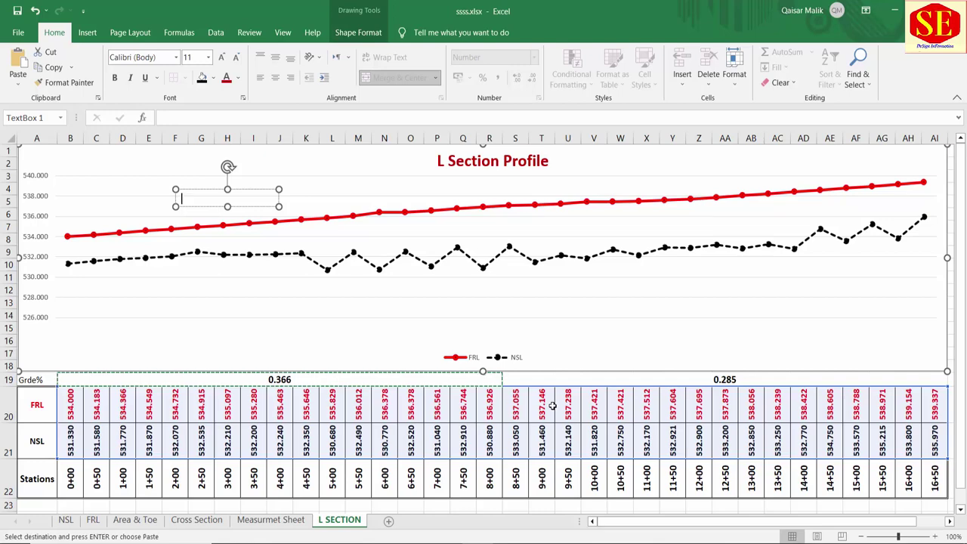
# Step: Enter 0.366% in the text box, undoing an accidental pasted Series3
pyautogui.hotkey('ctrl', 'v')
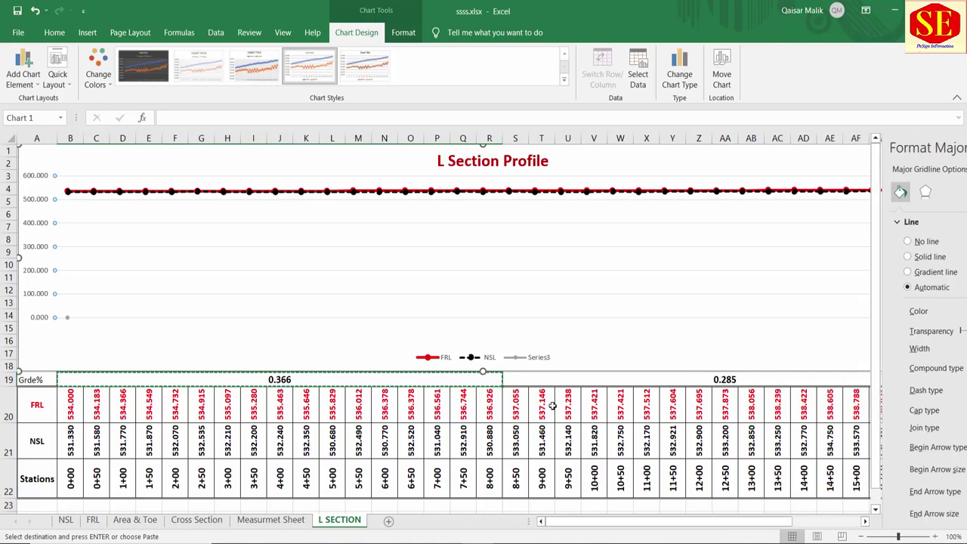
pyautogui.hotkey('ctrl', 'z')
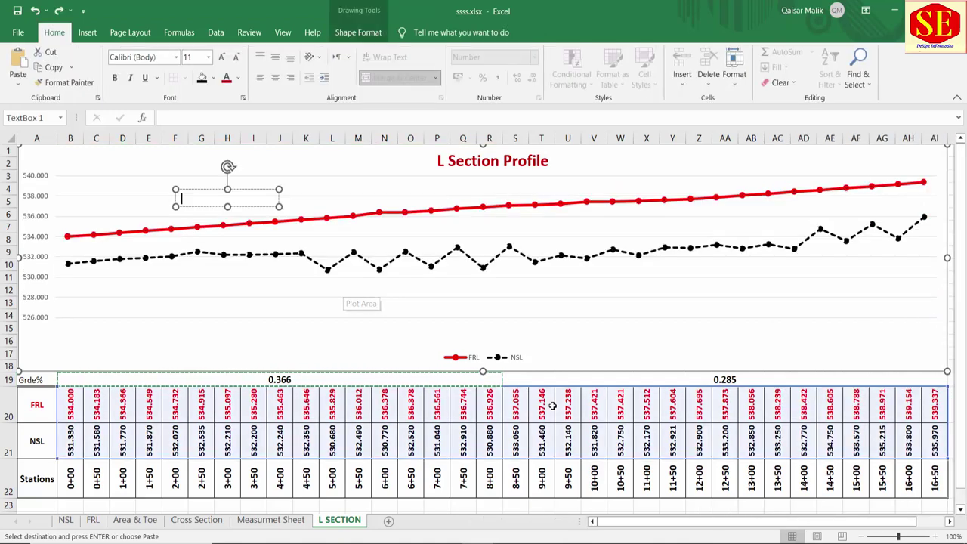
pyautogui.write('0.')
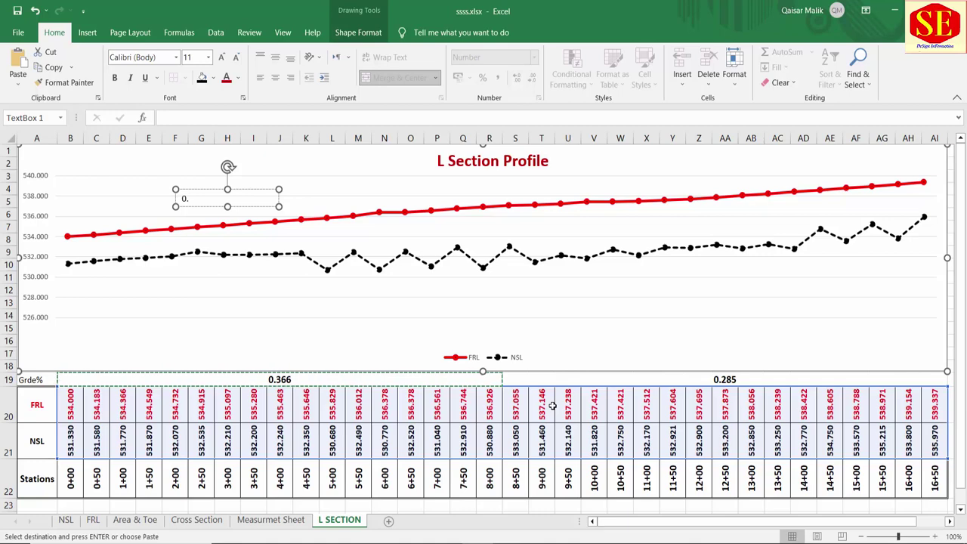
pyautogui.write('366')
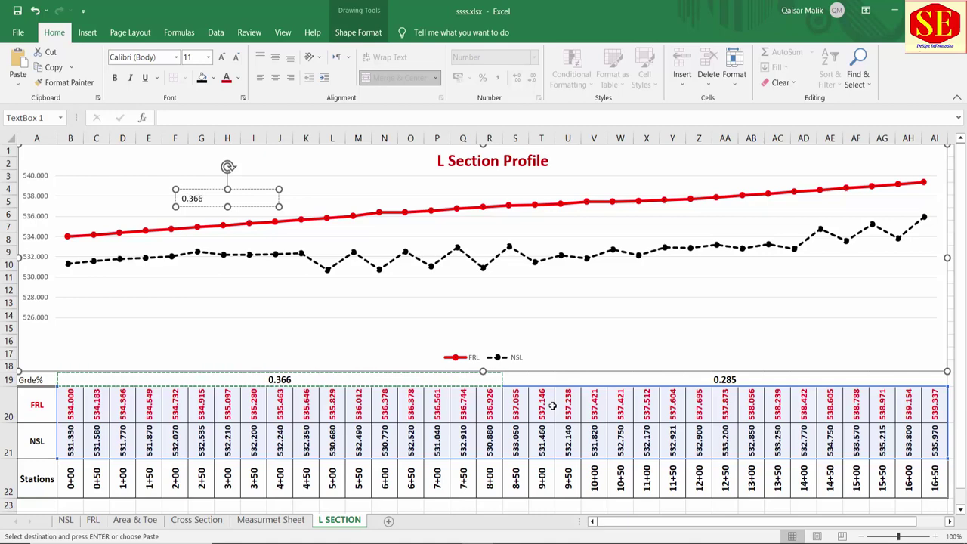
pyautogui.write('%')
pyautogui.press('Escape')
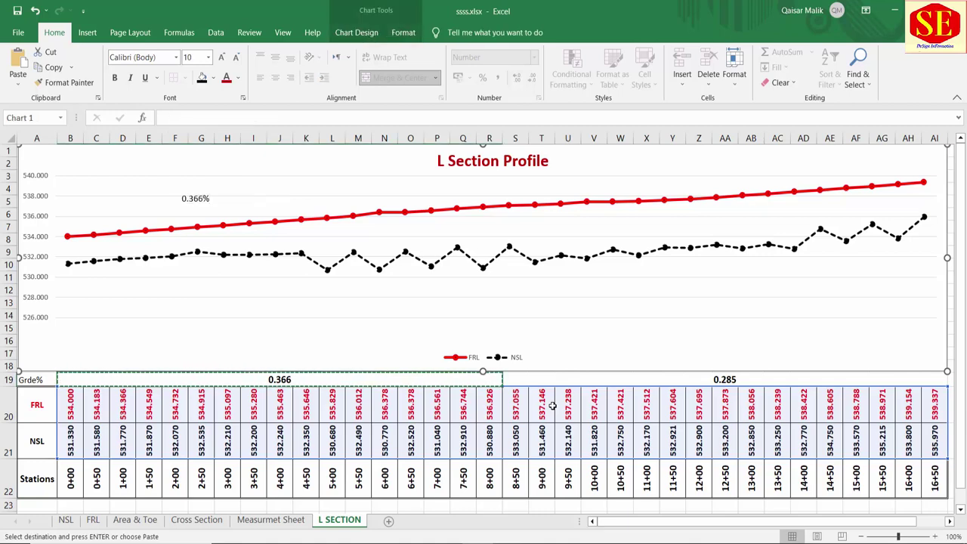
# Step: Tilt the 0.366% label to follow the FRL slope and make it bold and larger
pyautogui.click(190, 199)
pyautogui.moveTo(228, 167); pyautogui.dragTo(219, 169)
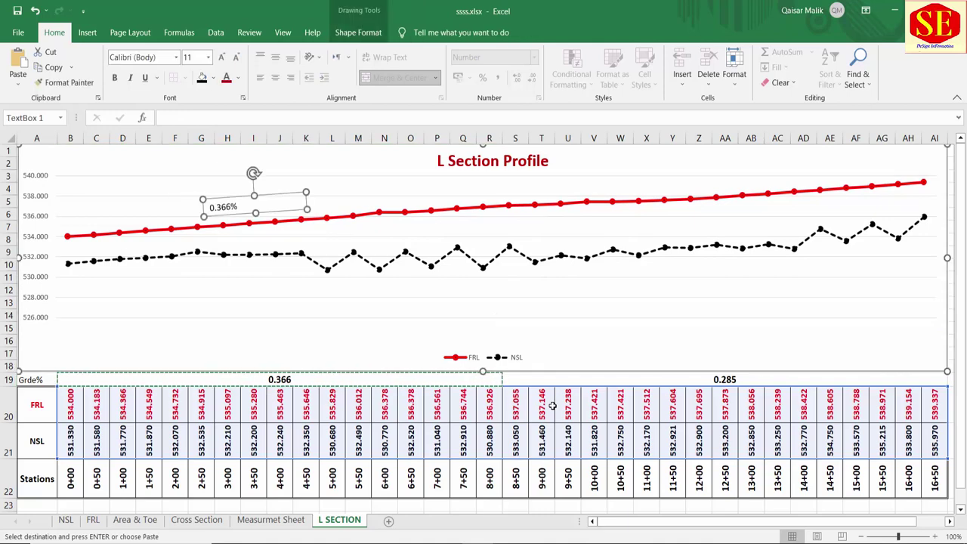
pyautogui.hotkey('ctrl', 'shift', '.')
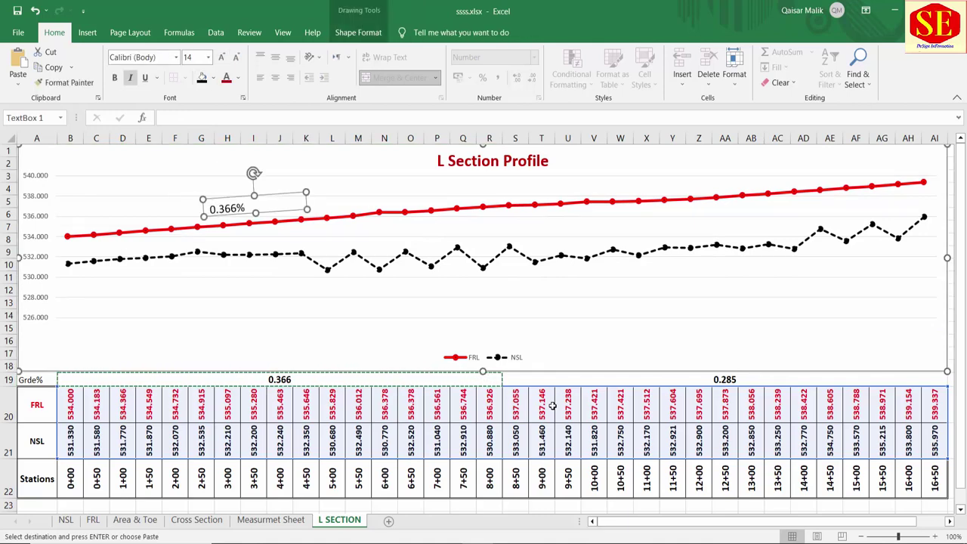
pyautogui.hotkey('ctrl', 'b')
pyautogui.press('Escape')
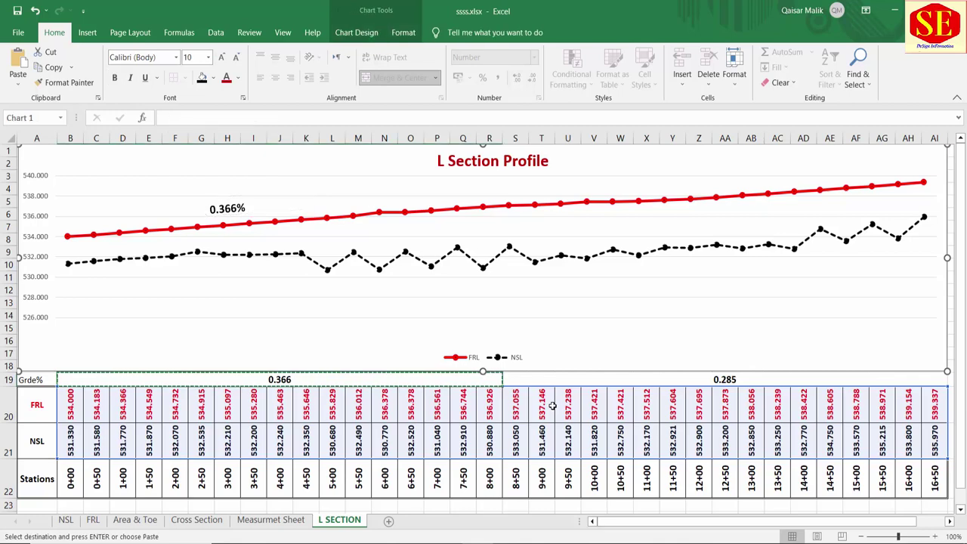
# Step: Copy the 0.366% grade label and paste a duplicate onto the chart
pyautogui.press('Tab')
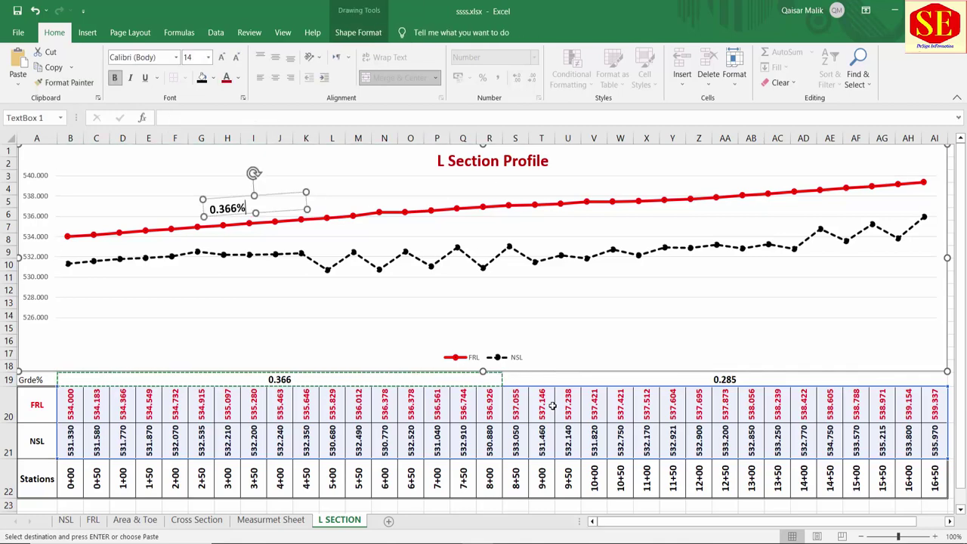
pyautogui.hotkey('shift', 'F10')
pyautogui.press('Up')
pyautogui.press('Return')
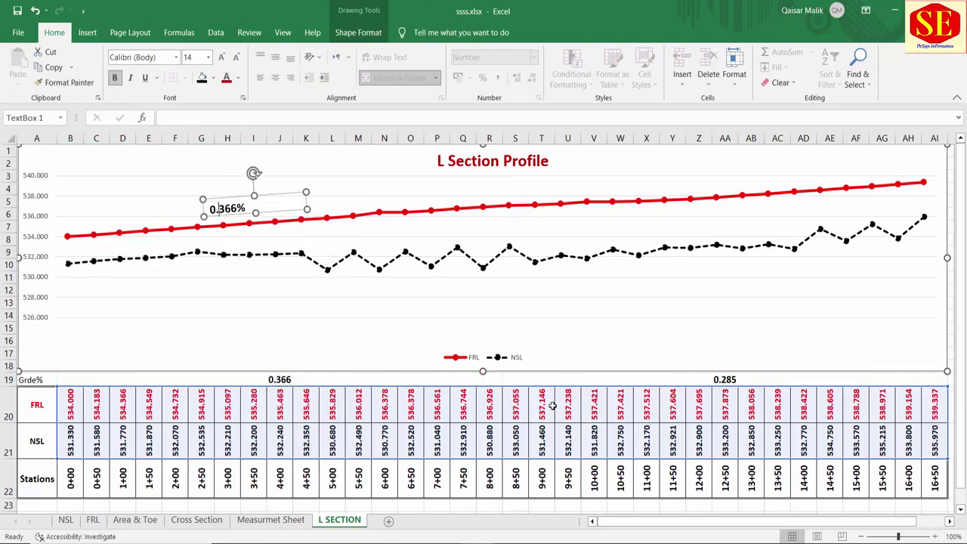
pyautogui.press('Escape')
pyautogui.hotkey('shift', 'F10')
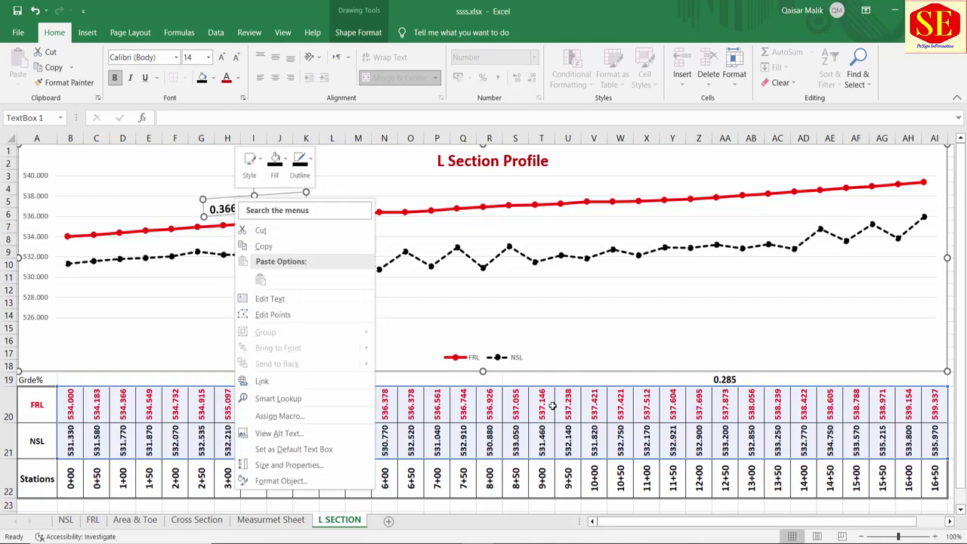
pyautogui.press('Down')
pyautogui.press('Down')
pyautogui.press('Return')
pyautogui.press('Escape')
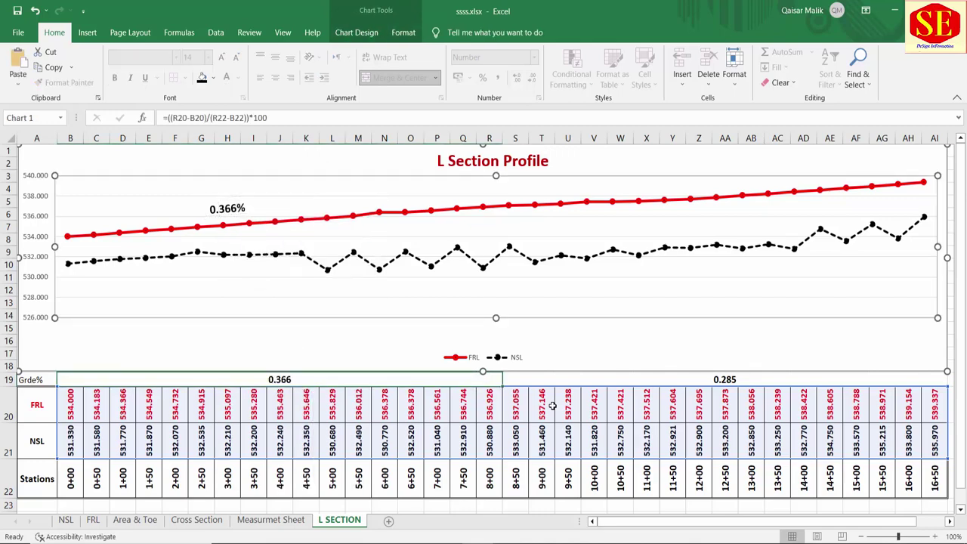
pyautogui.hotkey('ctrl', 'v')
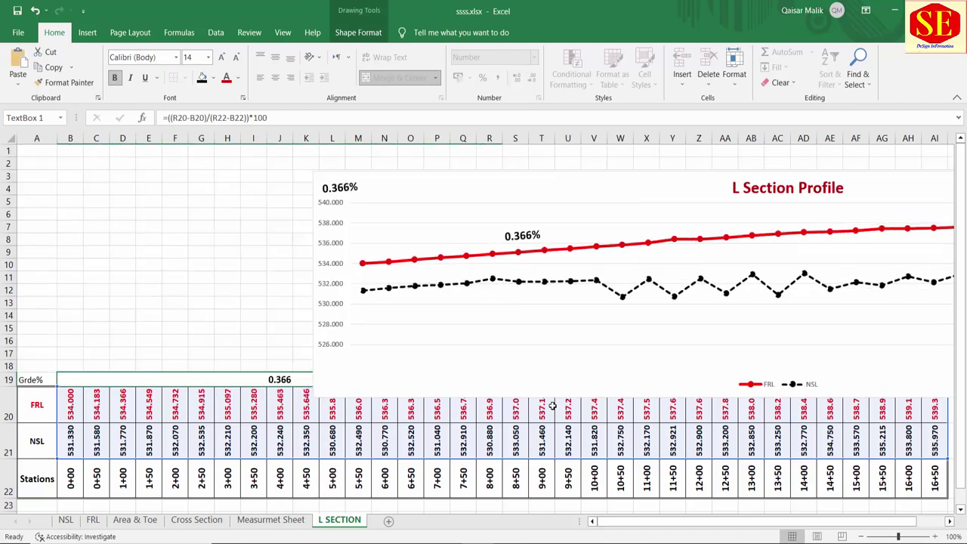
# Step: Move the pasted label above the red FRL line near column AC
pyautogui.press('Escape')
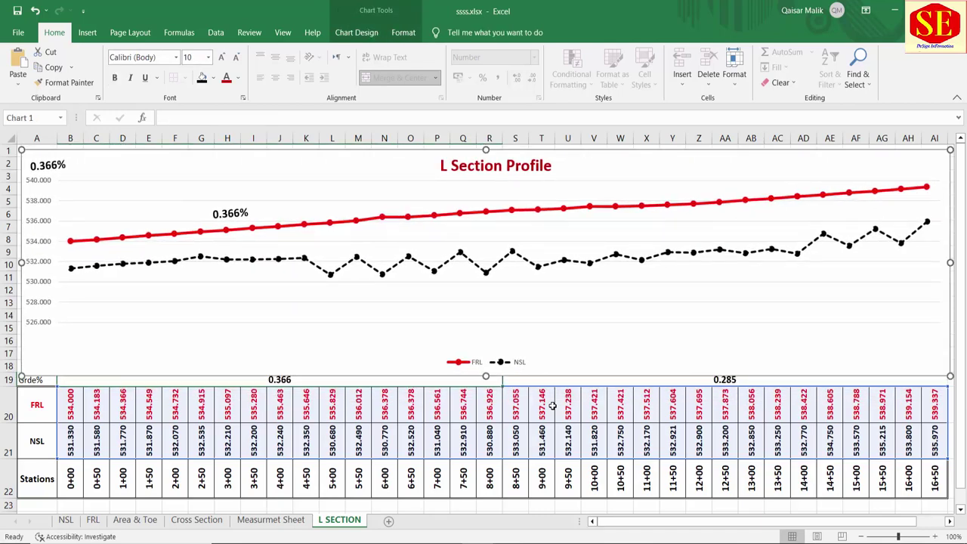
pyautogui.click(51, 164)
pyautogui.moveTo(51, 164)
pyautogui.mouseDown()
pyautogui.moveTo(521, 194)
pyautogui.moveTo(784, 183)
pyautogui.moveTo(774, 182)
pyautogui.mouseUp()
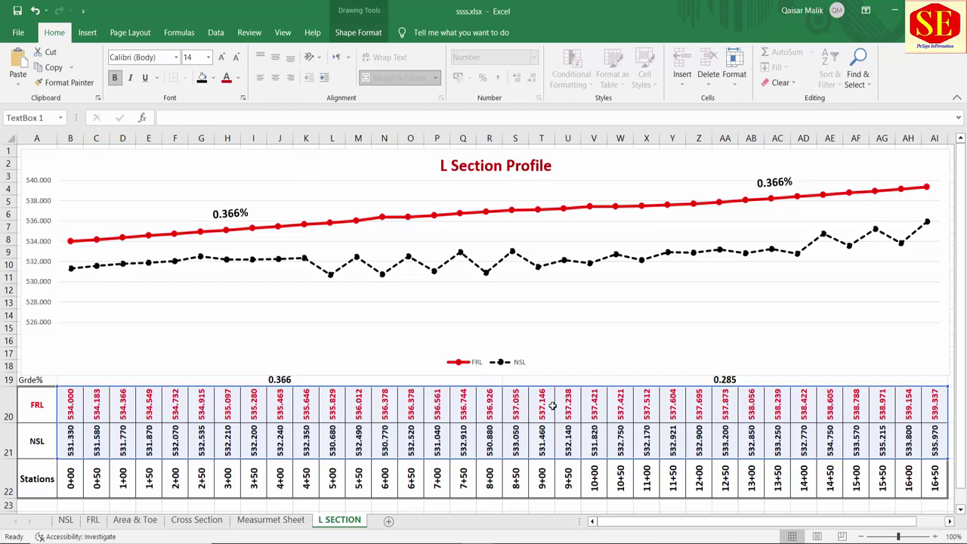
pyautogui.press('Escape')
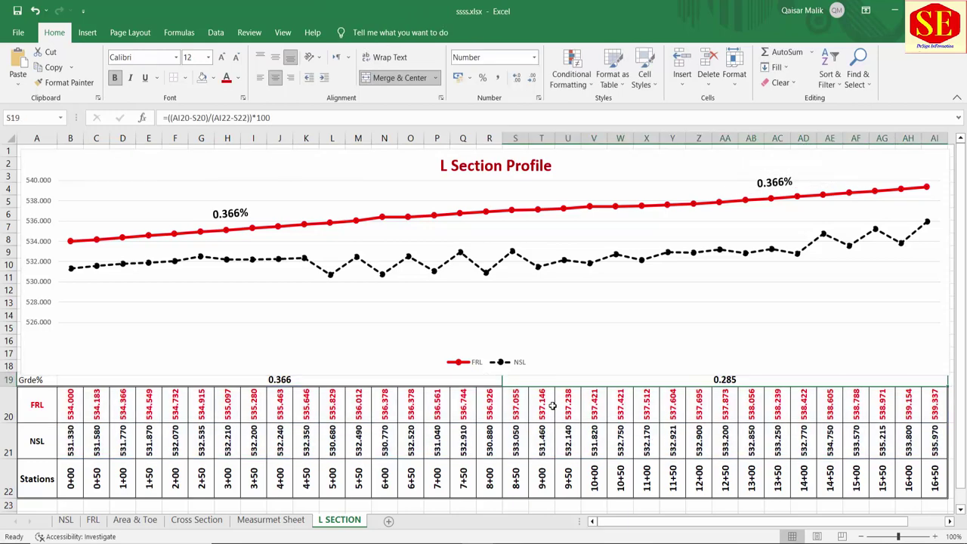
# Step: Change the copied label's value from 0.366% to 0.285%
pyautogui.click(783, 182)
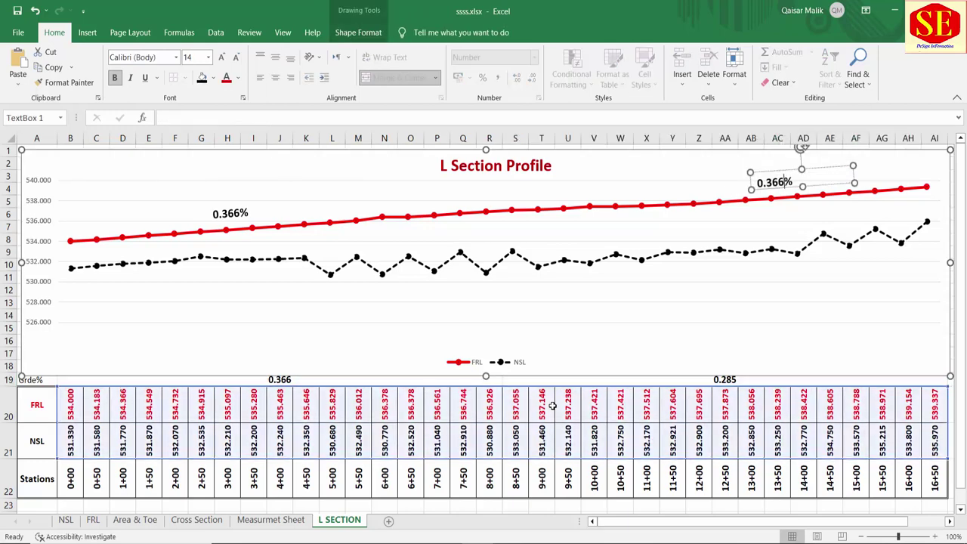
pyautogui.press('BackSpace')
pyautogui.press('BackSpace')
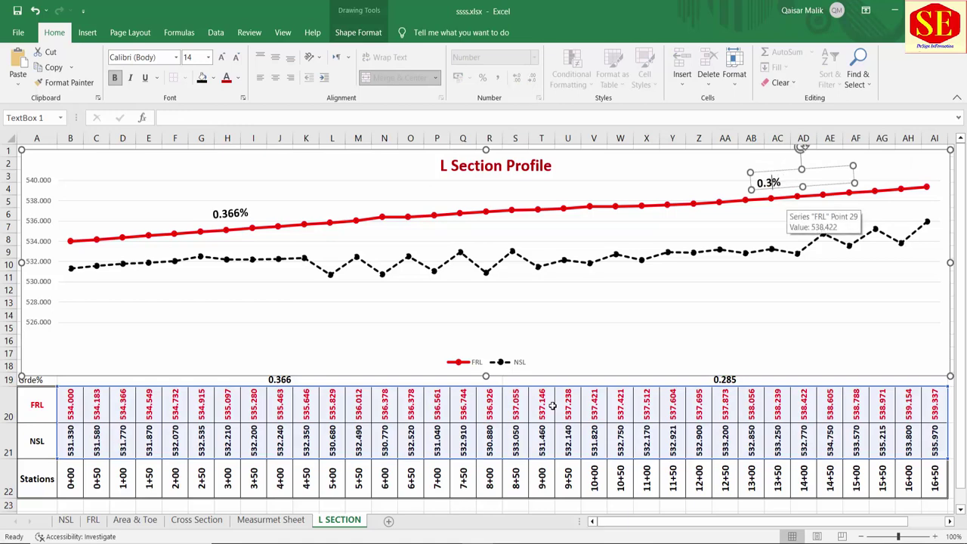
pyautogui.press('BackSpace')
pyautogui.write('285')
pyautogui.press('Escape')
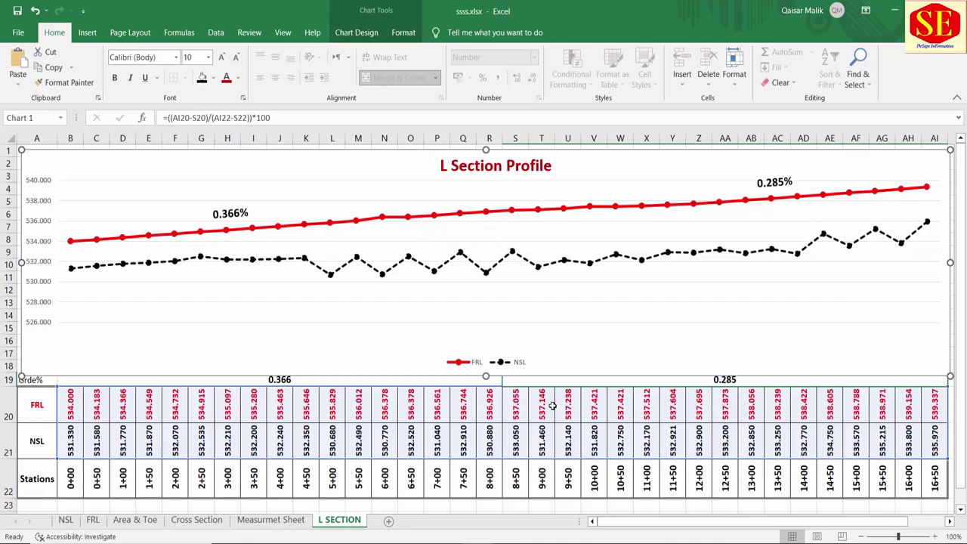
# Step: Paste a third 0.366% label and drag it into the lower middle, below the NSL line
pyautogui.click(238, 213)
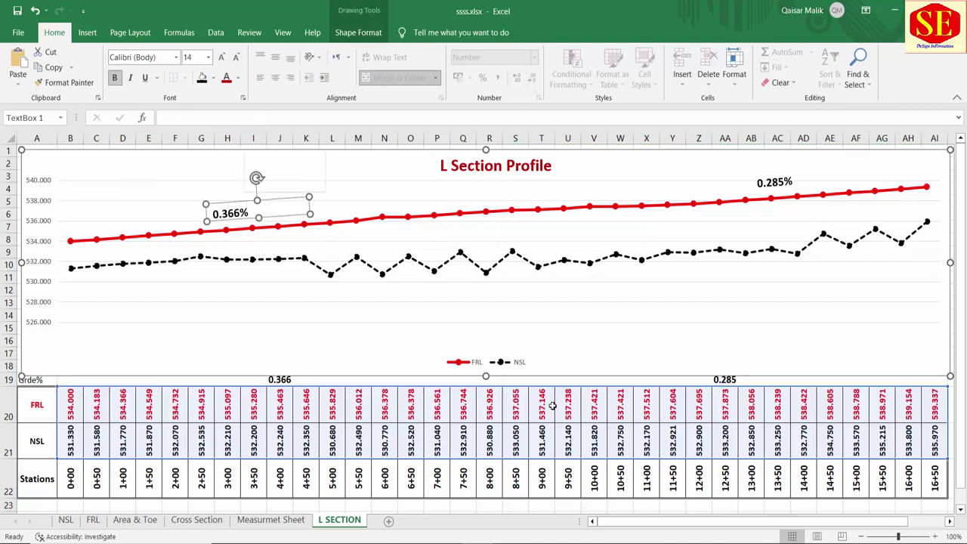
pyautogui.rightClick(247, 204)
pyautogui.press('Escape')
pyautogui.press('Escape')
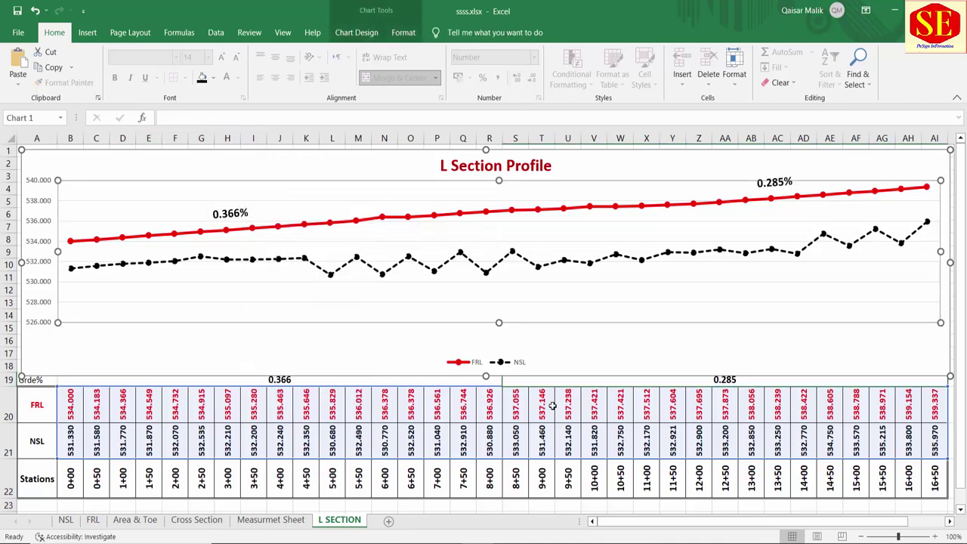
pyautogui.hotkey('ctrl', 'v')
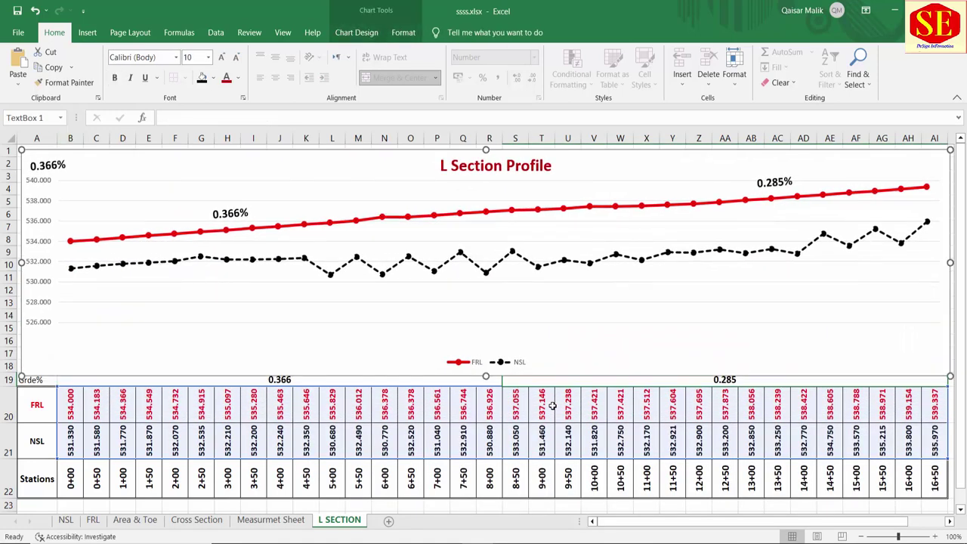
pyautogui.moveTo(180, 215); pyautogui.dragTo(312, 333)
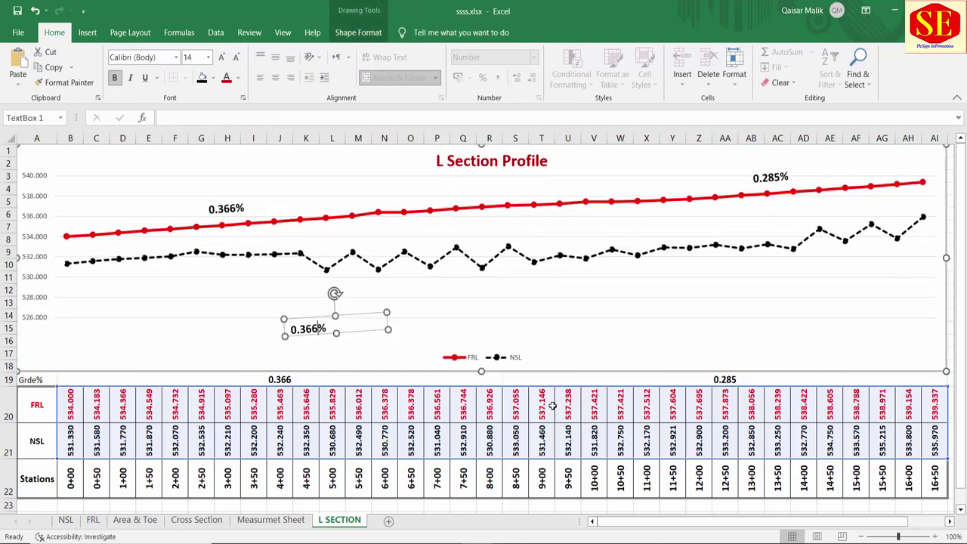
pyautogui.moveTo(335, 293); pyautogui.dragTo(342, 292)
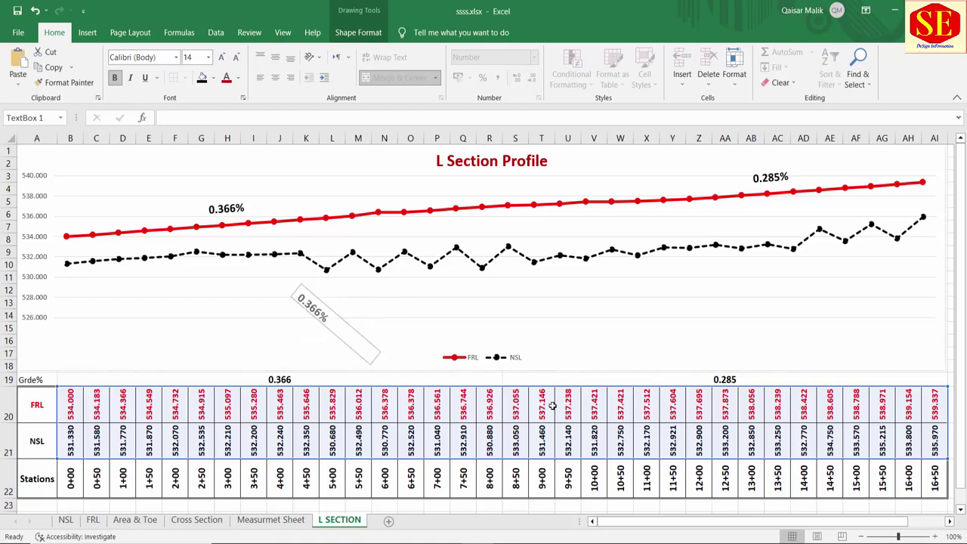
# Step: Level, heighten and place the new box just below the NSL line, erasing its 0.366% text
pyautogui.moveTo(341, 291); pyautogui.dragTo(337, 292)
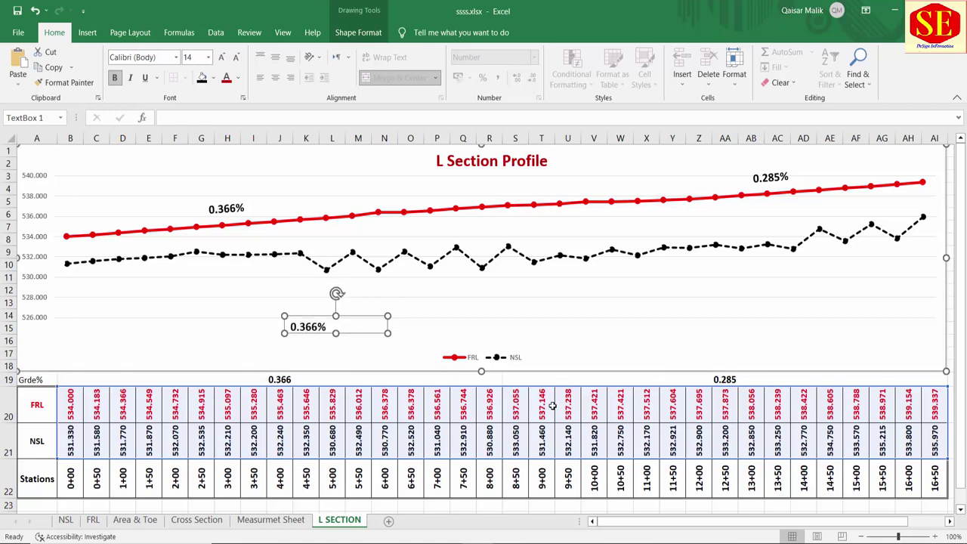
pyautogui.moveTo(335, 332); pyautogui.dragTo(336, 367)
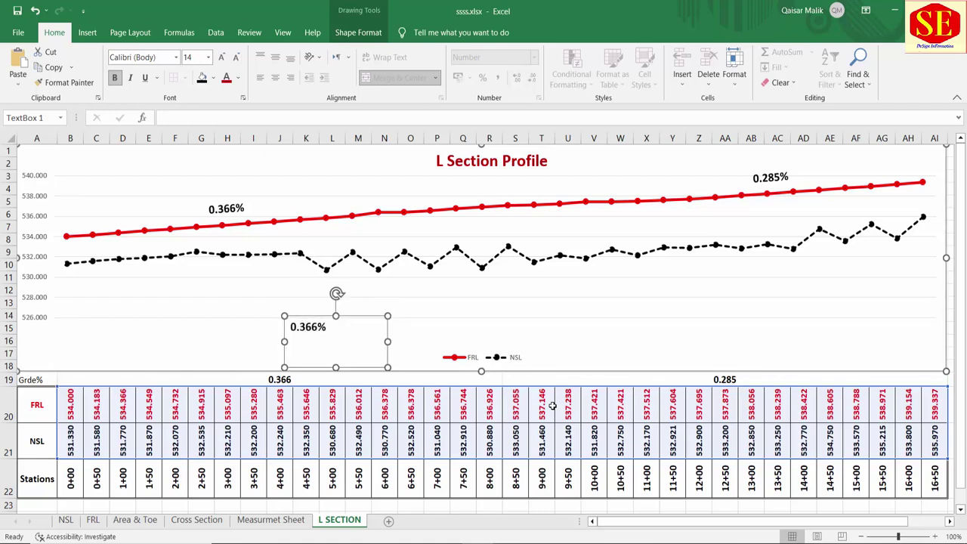
pyautogui.moveTo(284, 333); pyautogui.dragTo(327, 302)
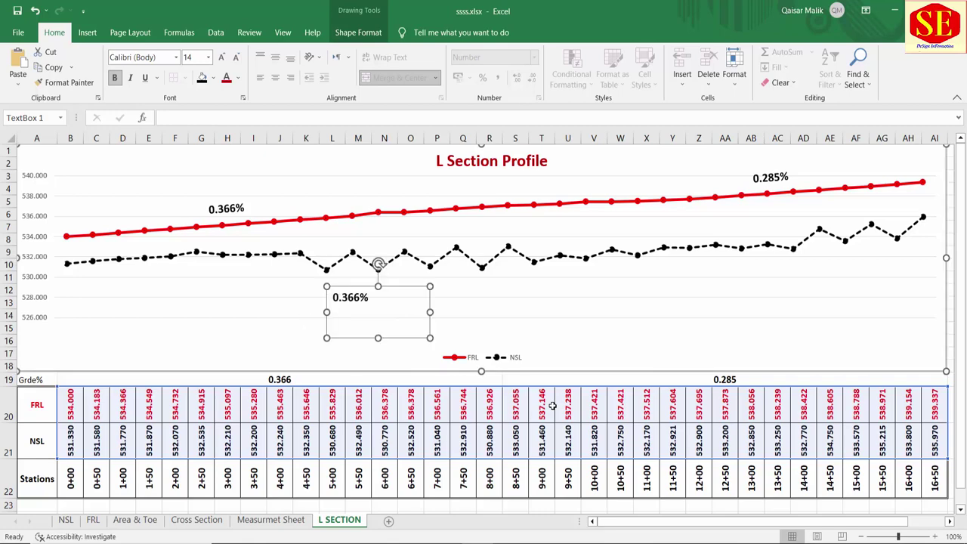
pyautogui.doubleClick(363, 297)
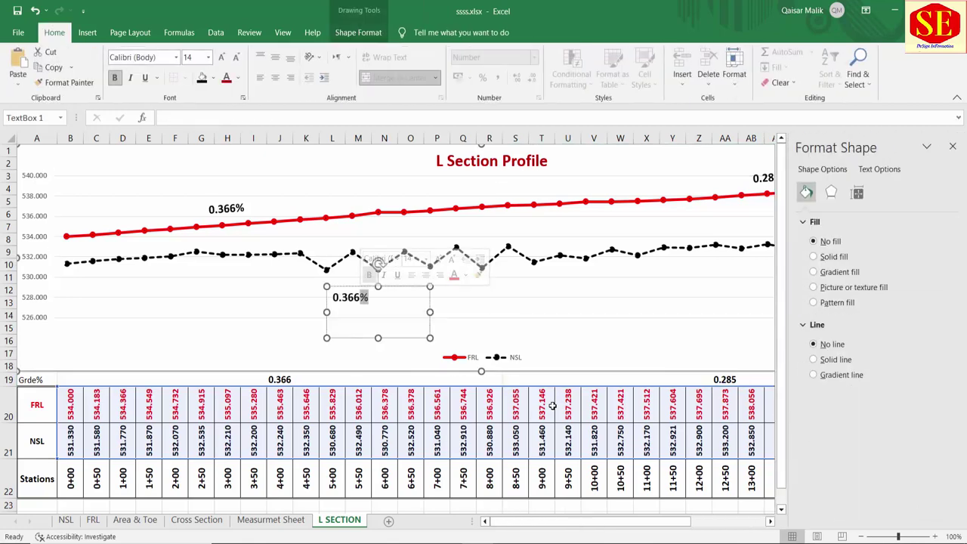
pyautogui.click(388, 325)
pyautogui.click(368, 297)
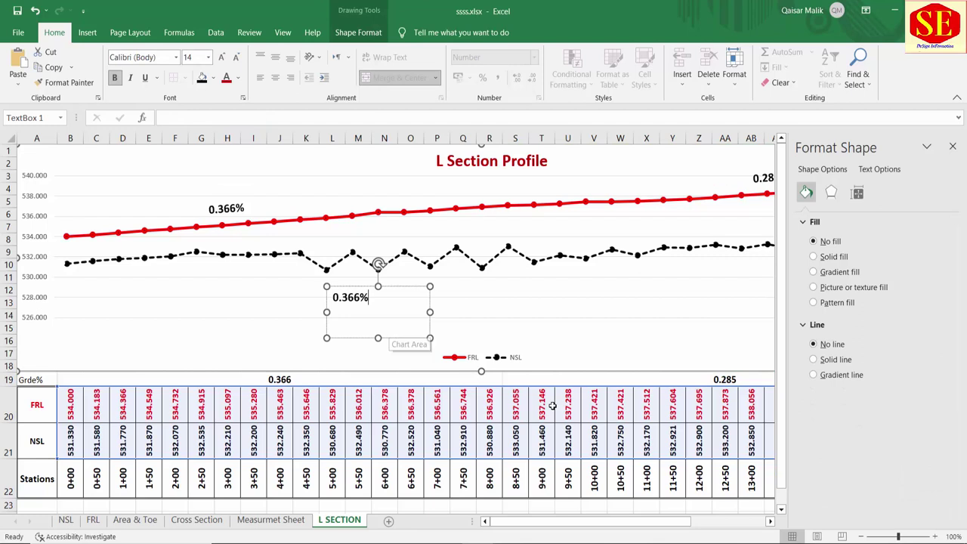
pyautogui.press('BackSpace')
pyautogui.press('BackSpace')
pyautogui.press('BackSpace')
pyautogui.press('BackSpace')
pyautogui.press('BackSpace')
pyautogui.press('BackSpace')
# Step: Type the note lines 'VPI Station =0+800' and 'VPI Elevation =536.926'
pyautogui.write('V')
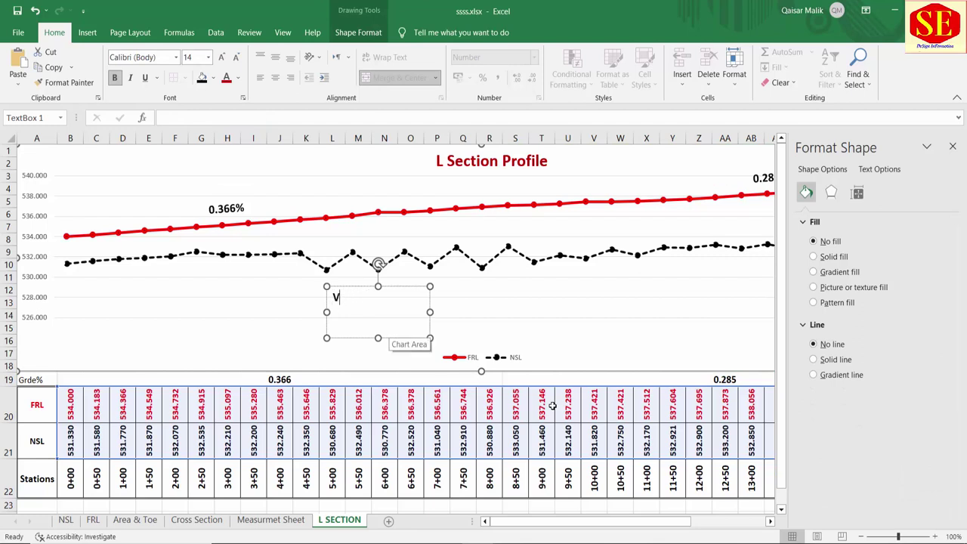
pyautogui.write('PI St')
pyautogui.write('ation ')
pyautogui.write('=')
pyautogui.write('0+800')
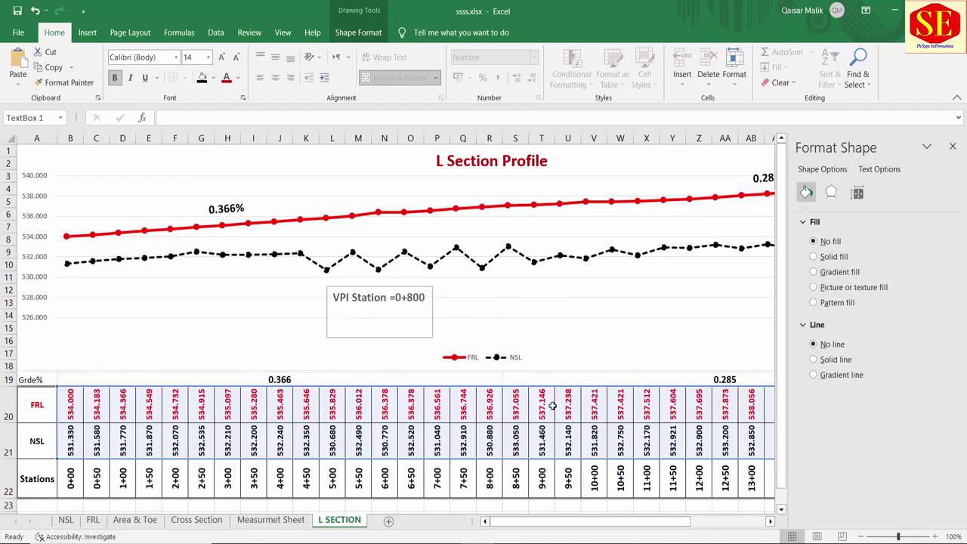
pyautogui.press('Return')
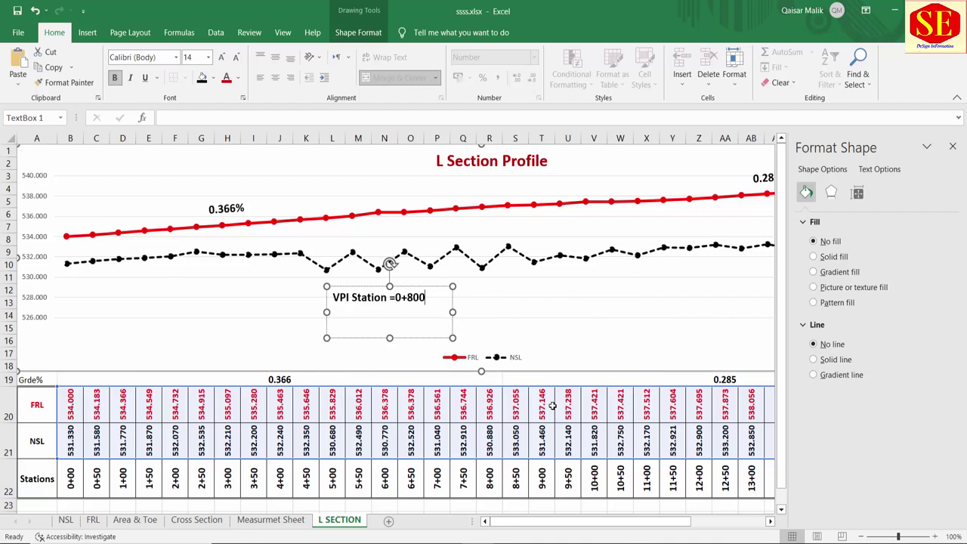
pyautogui.press('Return')
pyautogui.write('V')
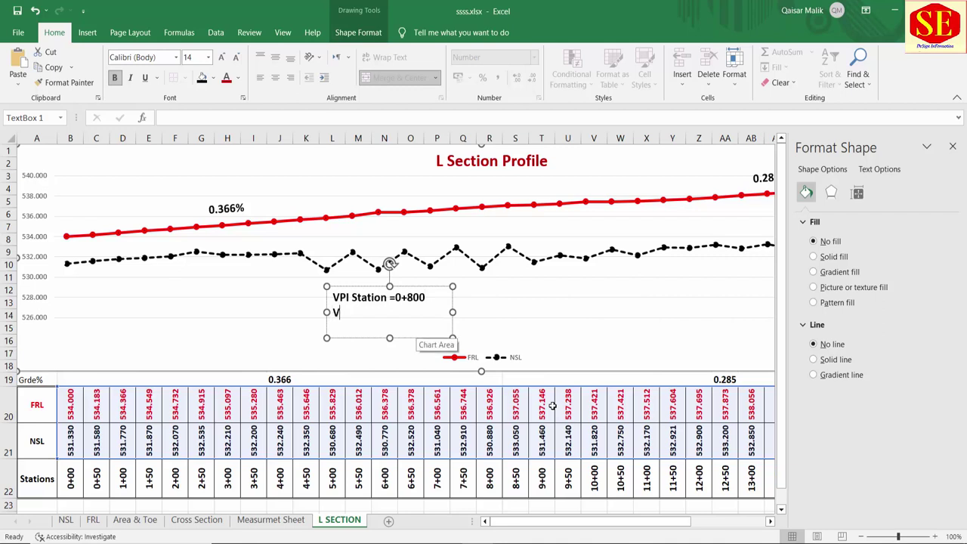
pyautogui.write('PI Ele')
pyautogui.write('vatio')
pyautogui.write('n =')
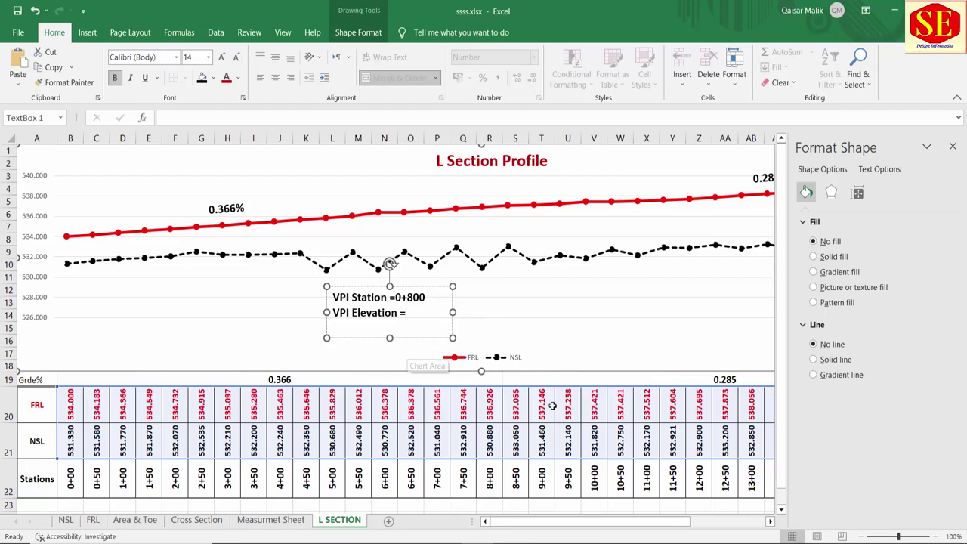
pyautogui.write('536.926')
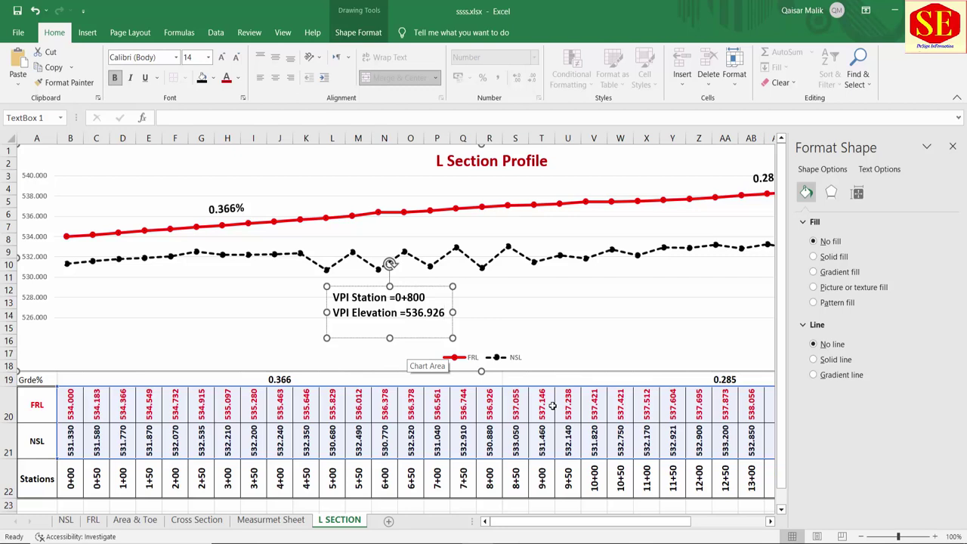
# Step: Add a third line reading 'VCL = 250.000' and finish editing the note
pyautogui.press('Return')
pyautogui.write('V')
pyautogui.write('cl')
pyautogui.press('BackSpace')
pyautogui.press('BackSpace')
pyautogui.write('c')
pyautogui.press('BackSpace')
pyautogui.write('CL ')
pyautogui.write('= ')
pyautogui.write('250')
pyautogui.write('.000')
pyautogui.press('Escape')
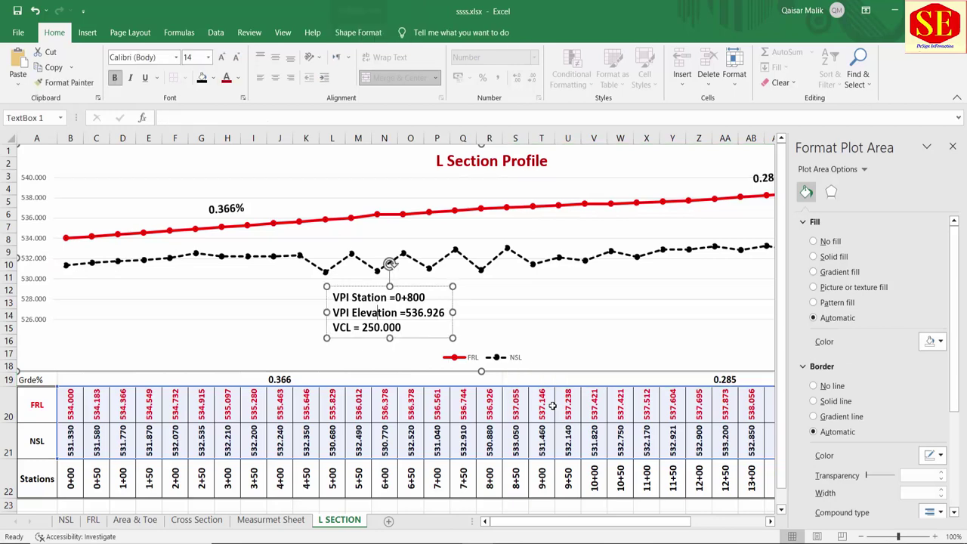
pyautogui.press('Escape')
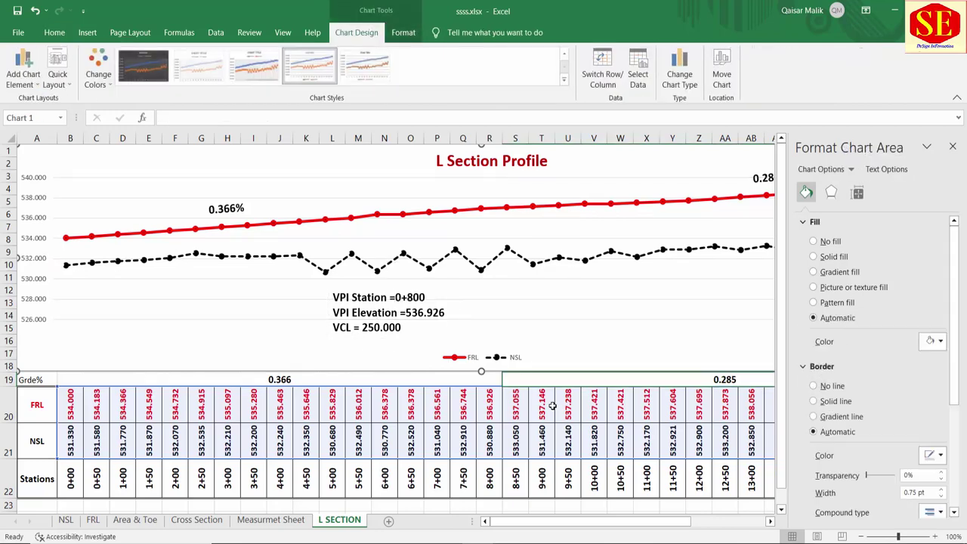
# Step: Reduce the VPI note's text size to 11 with the full chart in view
pyautogui.click(952, 146)
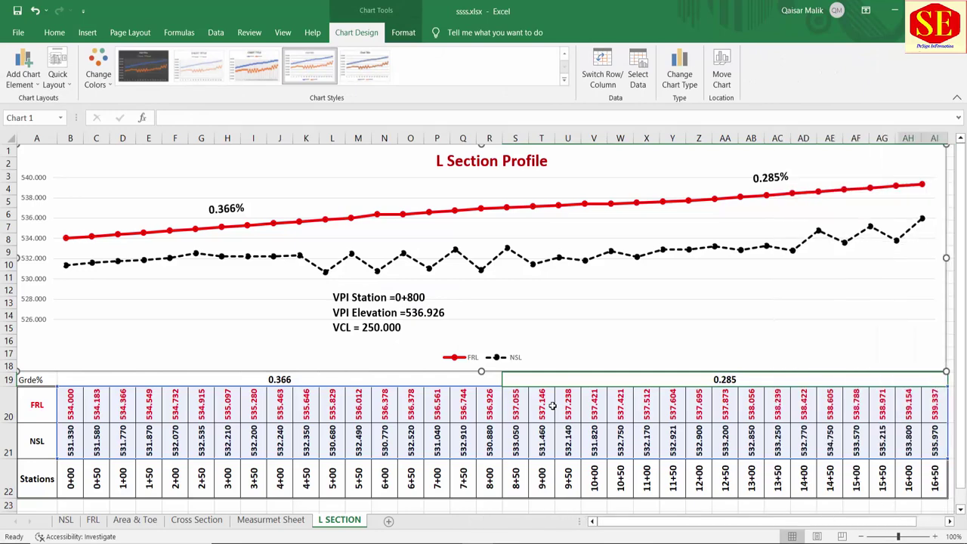
pyautogui.click(370, 296)
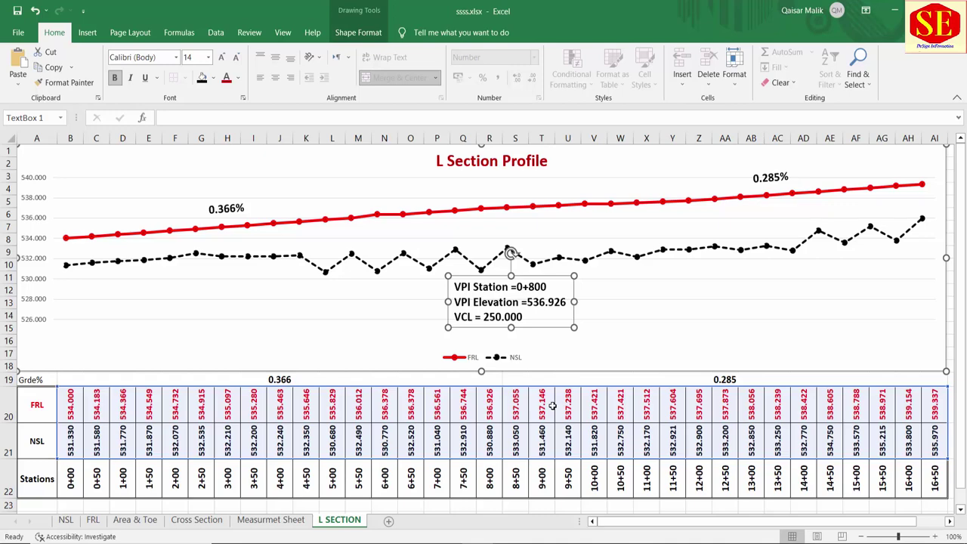
pyautogui.hotkey('ctrl', 'shift', ',')
pyautogui.hotkey('ctrl', 'shift', ',')
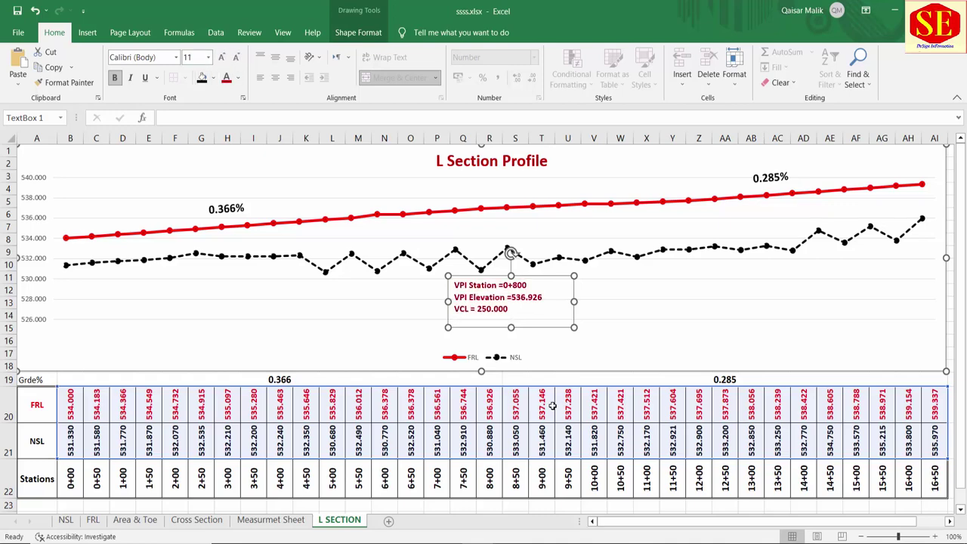
pyautogui.click(419, 278)
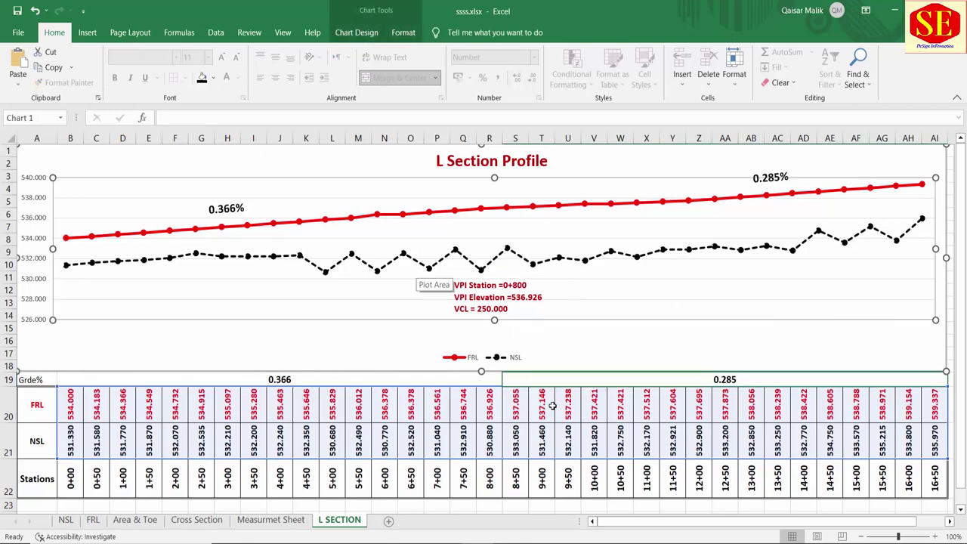
# Step: Leave the chart and select empty cell M23 below the data table
pyautogui.press('Escape')
pyautogui.press('Escape')
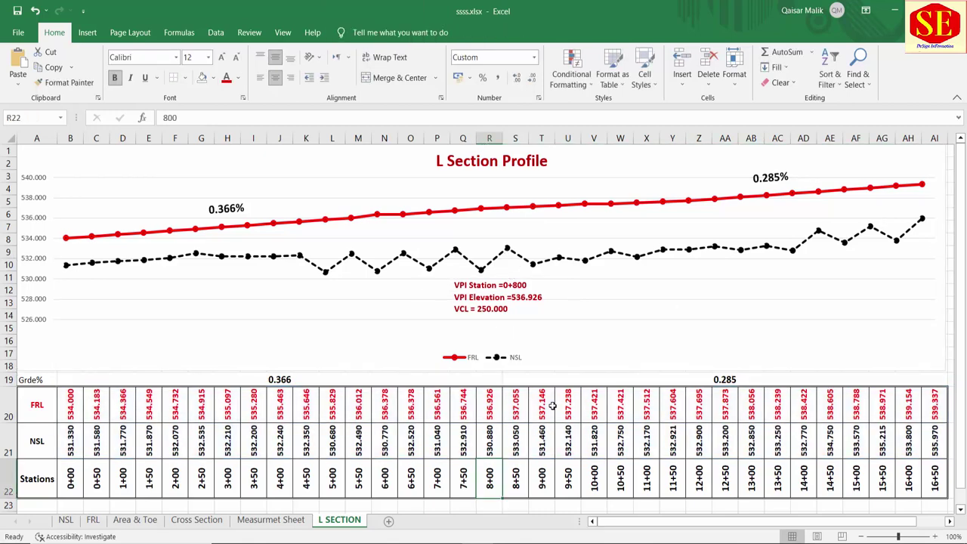
pyautogui.press('Down')
pyautogui.press('Left')
pyautogui.press('Left')
pyautogui.press('Left')
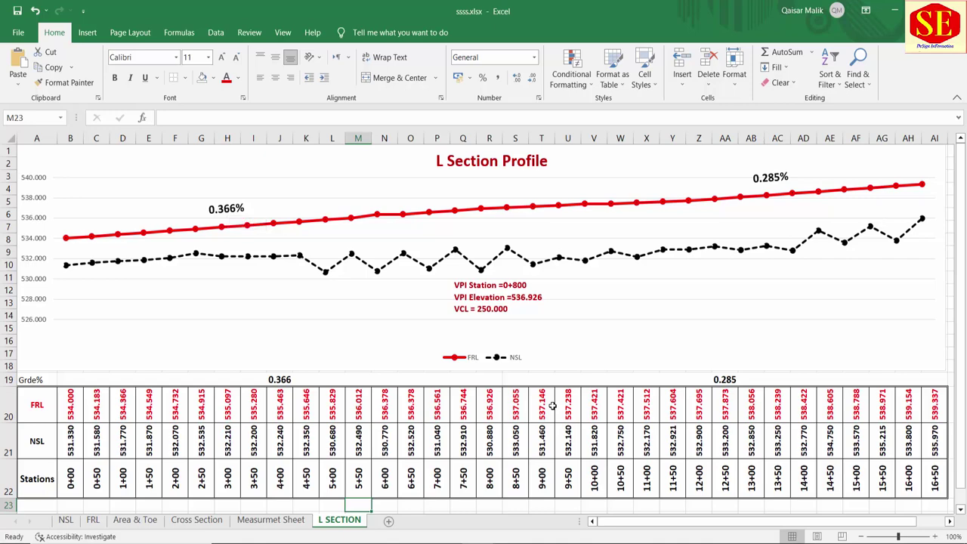
pyautogui.click(65, 519)
# Step: View the Cross Section sheet and scroll to its top
pyautogui.hotkey('ctrl', 'pageup')
pyautogui.hotkey('ctrl', 'pageup')
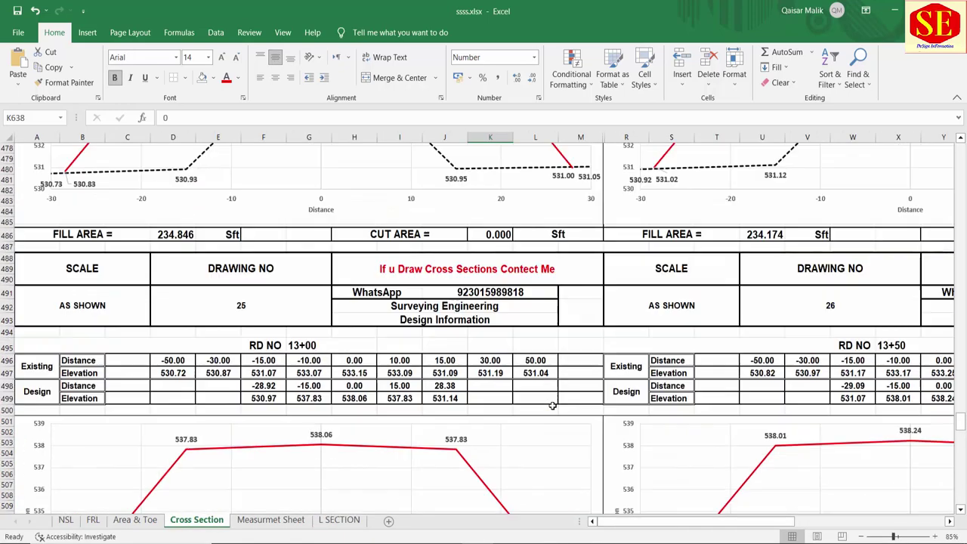
pyautogui.scroll(10, 552, 405)
pyautogui.scroll(8, 552, 405)
pyautogui.scroll(8, 552, 406)
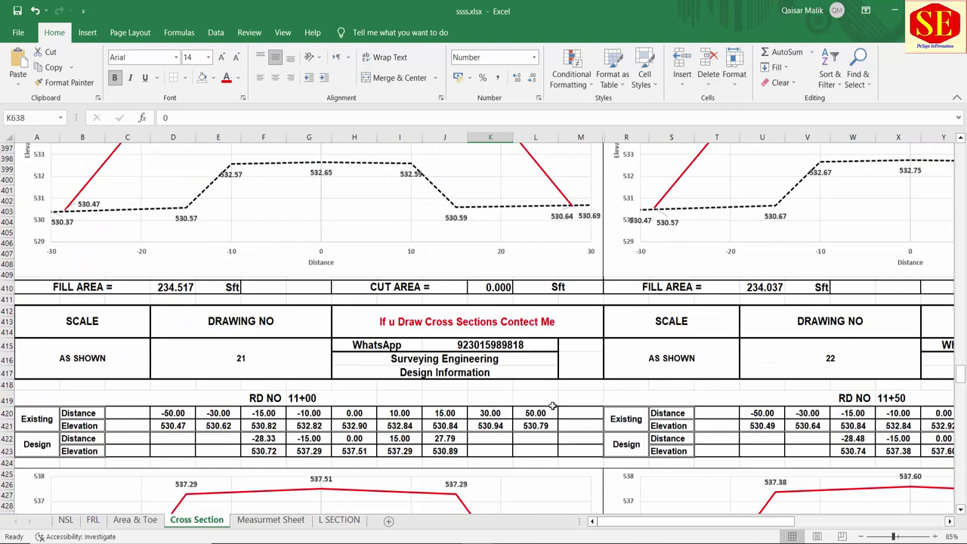
pyautogui.scroll(1, 552, 405)
pyautogui.scroll(7, 552, 406)
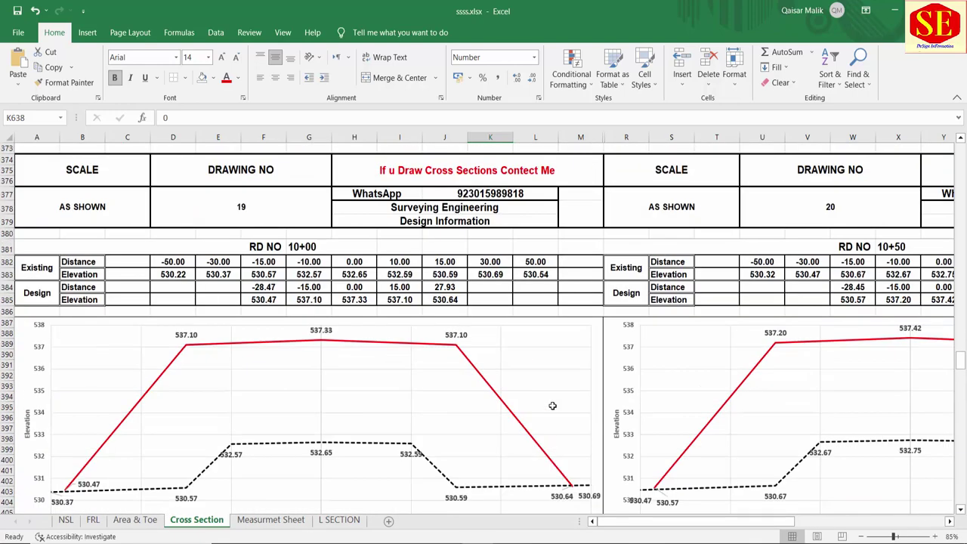
# Step: On the NSL sheet, select all values in column C's filter so every row shows
pyautogui.hotkey('ctrl', 'pageup')
pyautogui.hotkey('ctrl', 'pageup')
pyautogui.hotkey('ctrl', 'pageup')
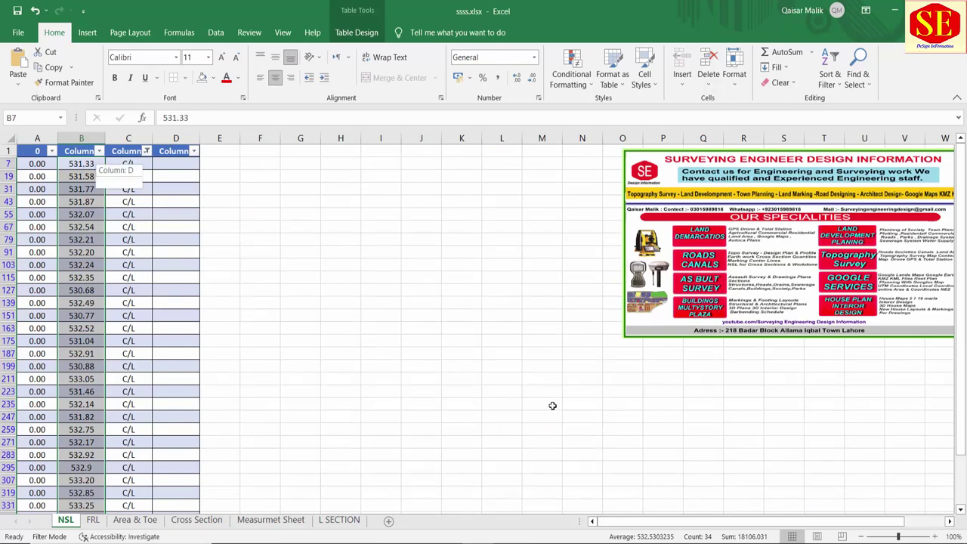
pyautogui.hotkey('alt', 'Down')
pyautogui.press('Escape')
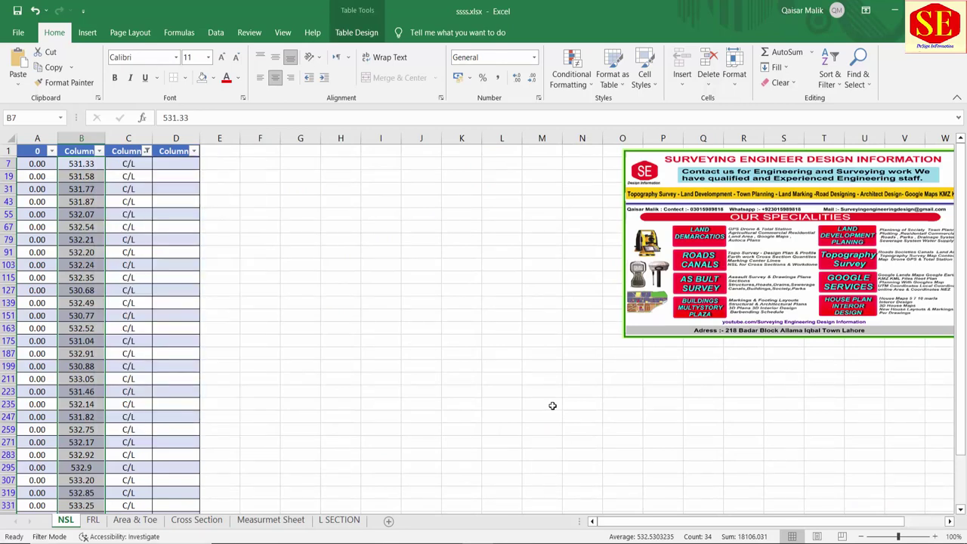
pyautogui.hotkey('alt', 'Down')
pyautogui.press('Tab')
pyautogui.press('space')
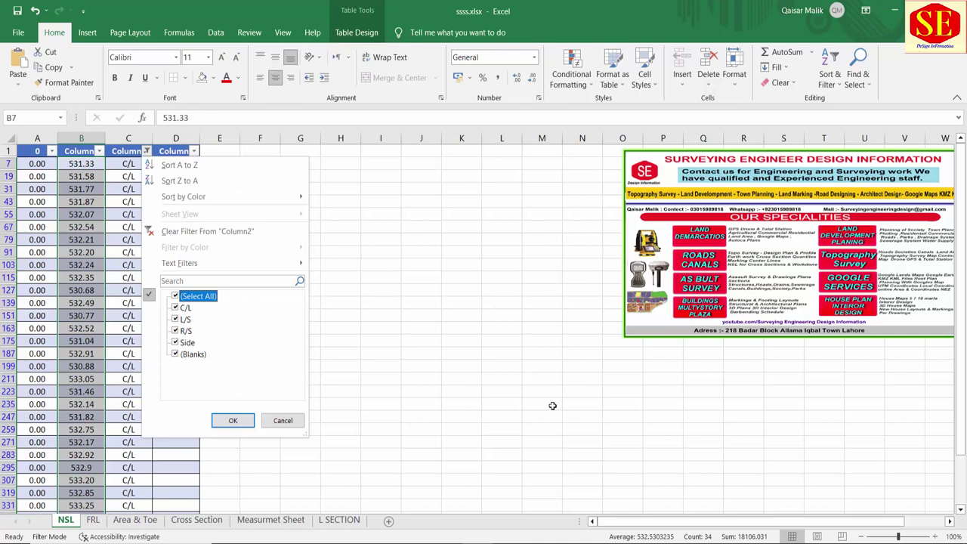
pyautogui.press('Return')
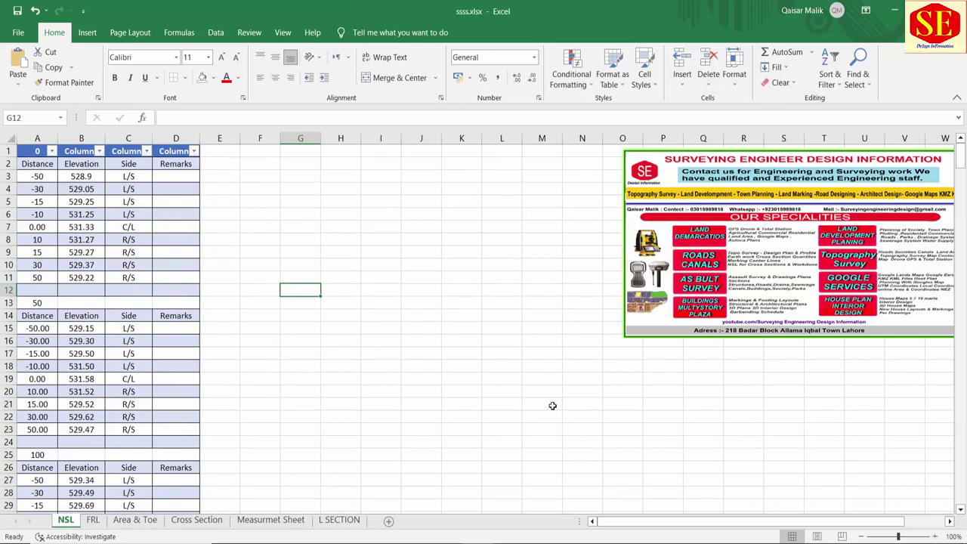
# Step: Review the FRL sheet's F13 value and H13 formula, ending on the Area & Toe sheet
pyautogui.hotkey('ctrl', 'pagedown')
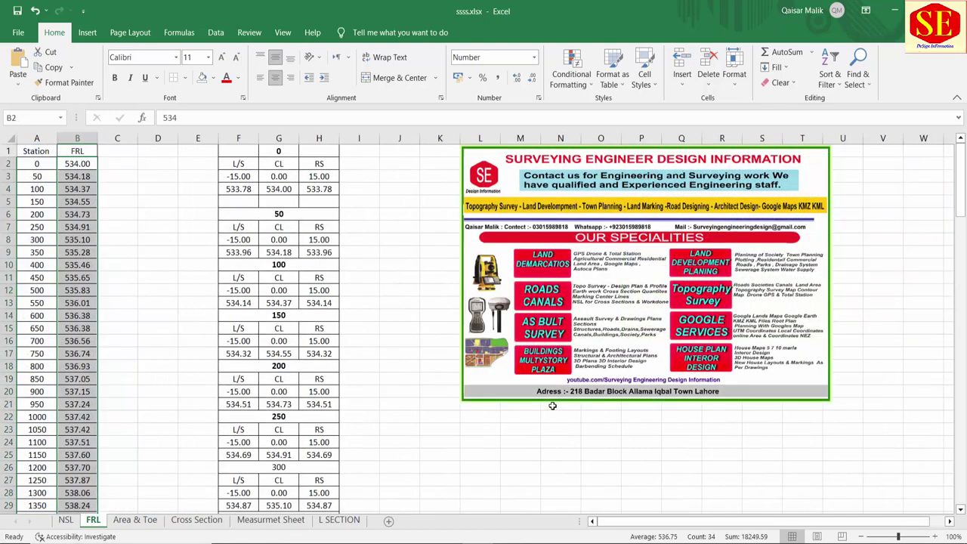
pyautogui.press('Right')
pyautogui.press('Right')
pyautogui.press('Right')
pyautogui.press('Down')
pyautogui.press('Down')
pyautogui.press('Down')
pyautogui.press('F2')
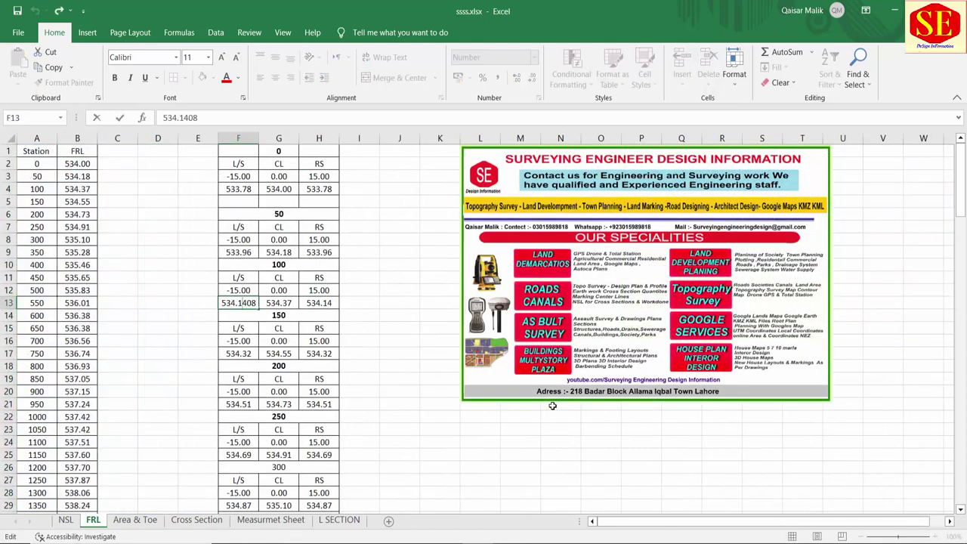
pyautogui.press('Tab')
pyautogui.press('Tab')
pyautogui.press('F2')
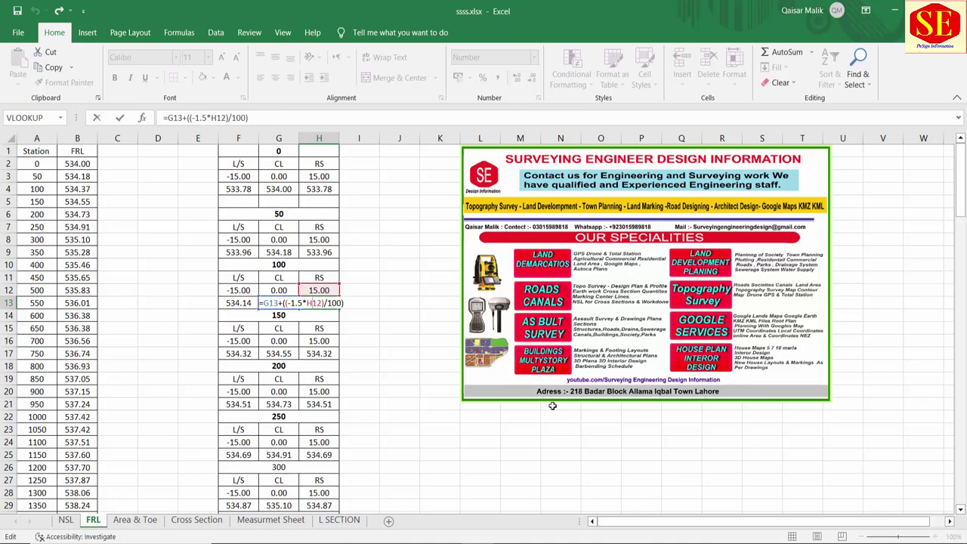
pyautogui.press('Escape')
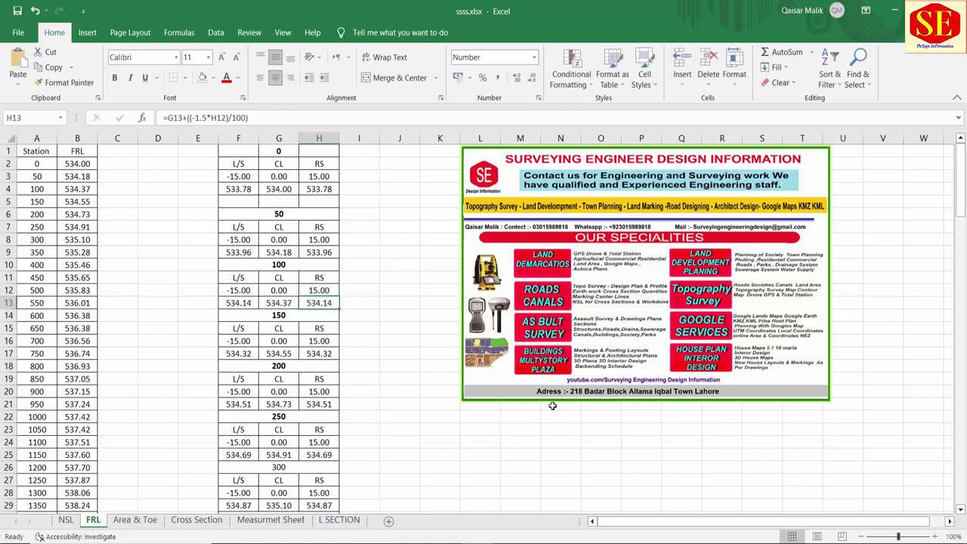
pyautogui.hotkey('ctrl', 'pagedown')
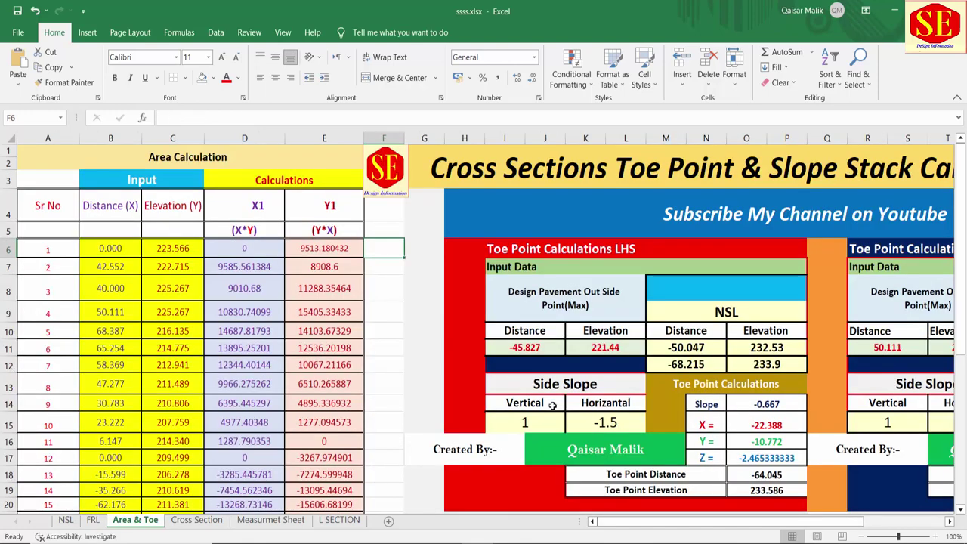
# Step: On the Cross Section sheet, unhide the hidden columns N to Q
pyautogui.scroll(-1, 552, 405)
pyautogui.scroll(-1, 552, 405)
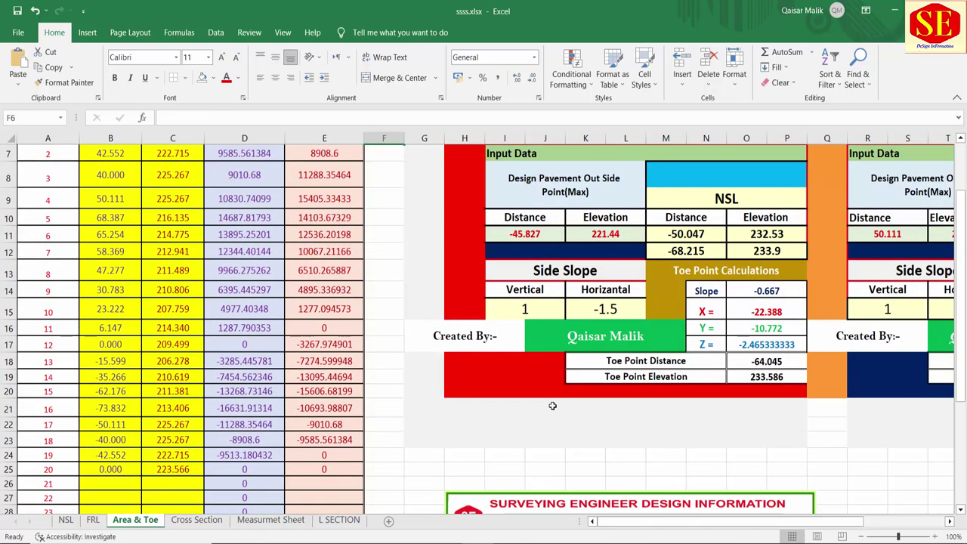
pyautogui.hotkey('ctrl', 'pagedown')
pyautogui.scroll(3, 552, 406)
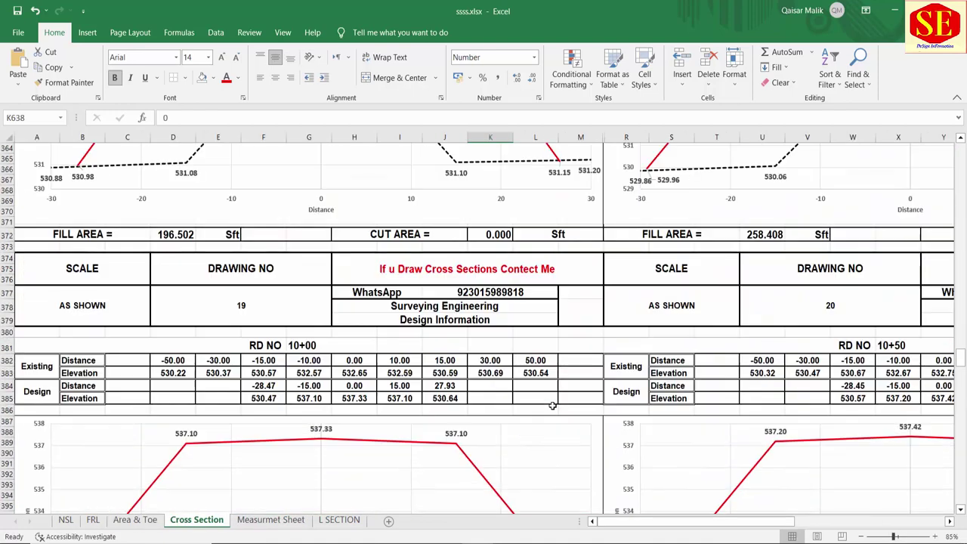
pyautogui.scroll(14, 552, 406)
pyautogui.moveTo(580, 136); pyautogui.dragTo(625, 137)
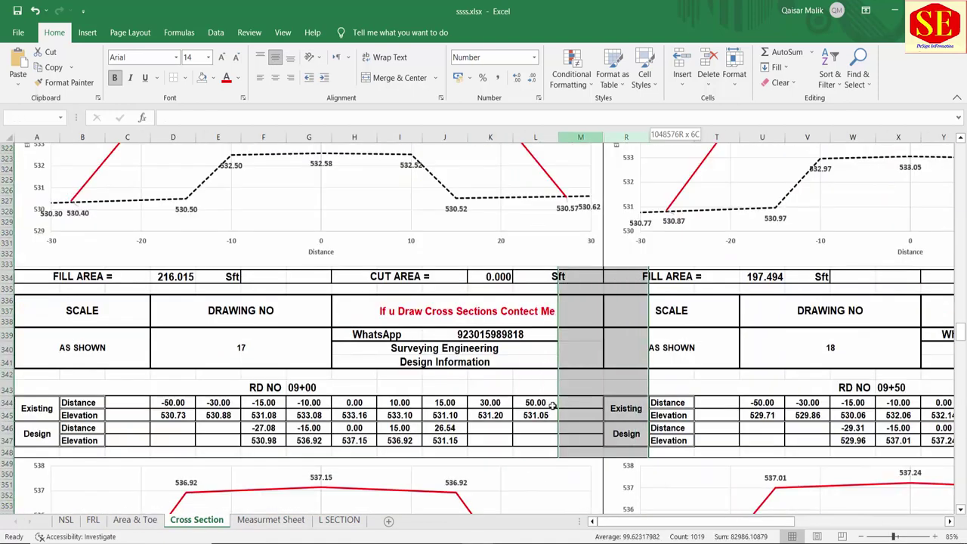
pyautogui.hotkey('shift', 'F10')
pyautogui.press('Down')
pyautogui.press('Down')
pyautogui.press('Down')
pyautogui.press('Down')
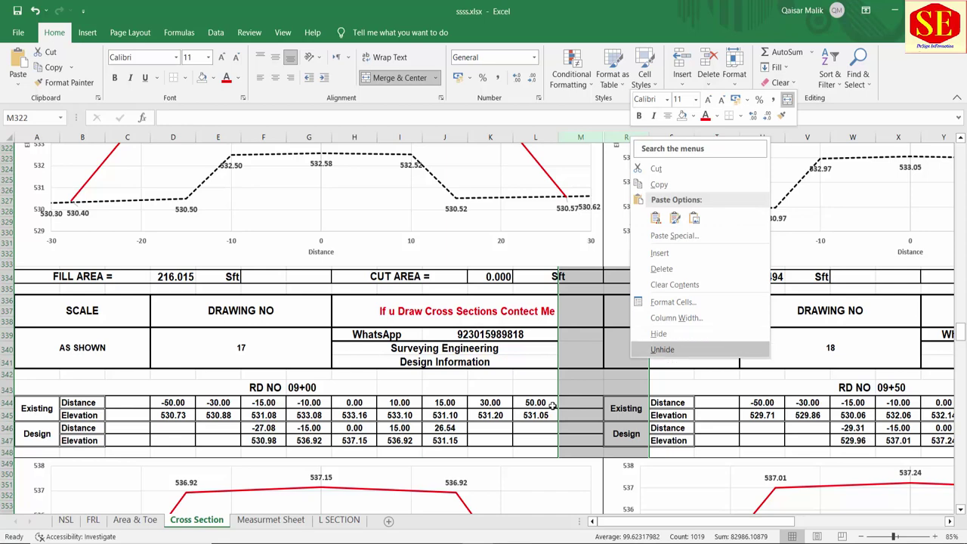
pyautogui.press('Return')
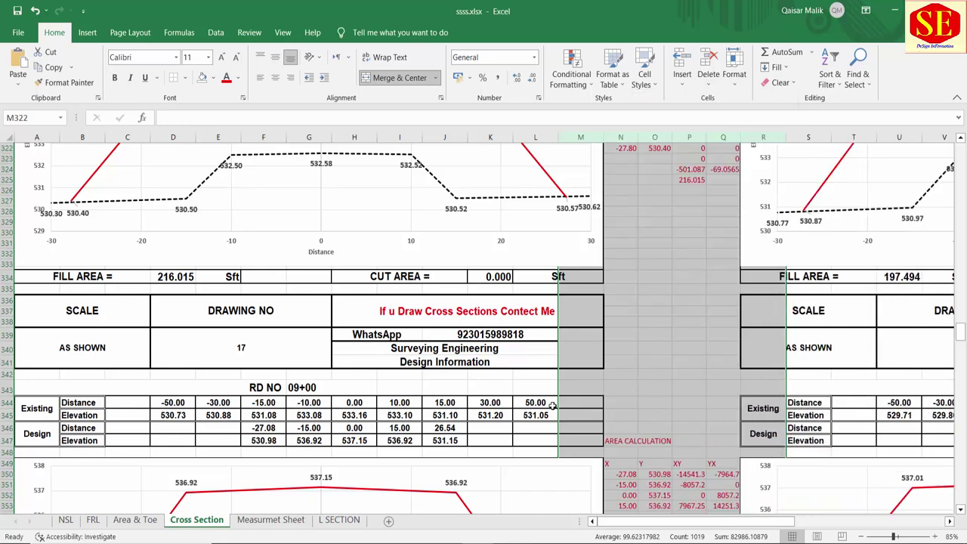
# Step: Hide columns M through R again
pyautogui.hotkey('shift', 'F10')
pyautogui.press('Down')
pyautogui.press('Down')
pyautogui.press('Down')
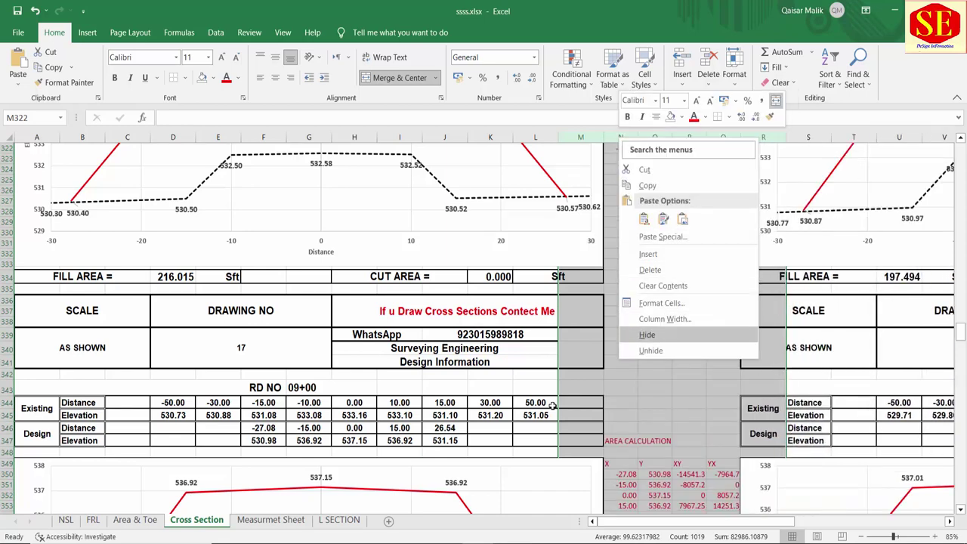
pyautogui.press('Return')
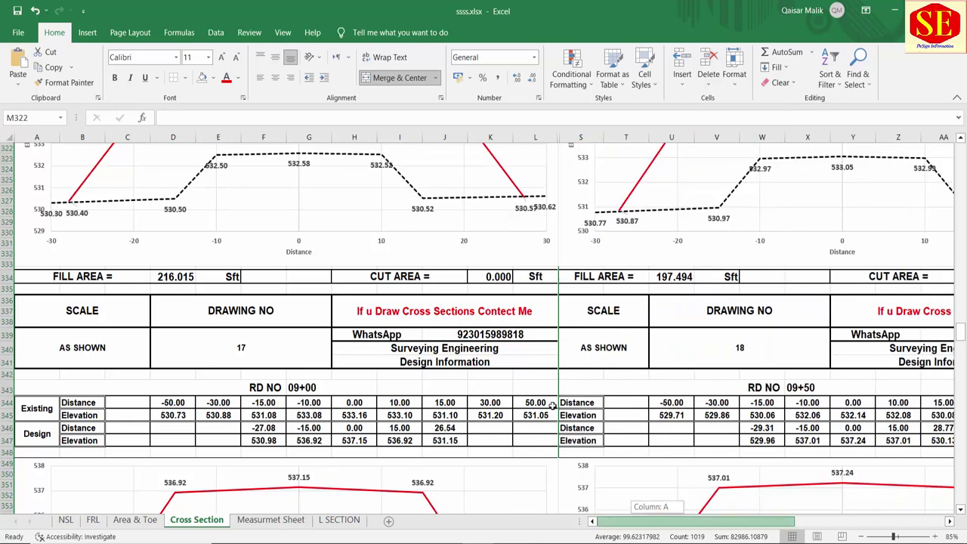
pyautogui.hscroll(5, 553, 406)
pyautogui.scroll(6, 553, 406)
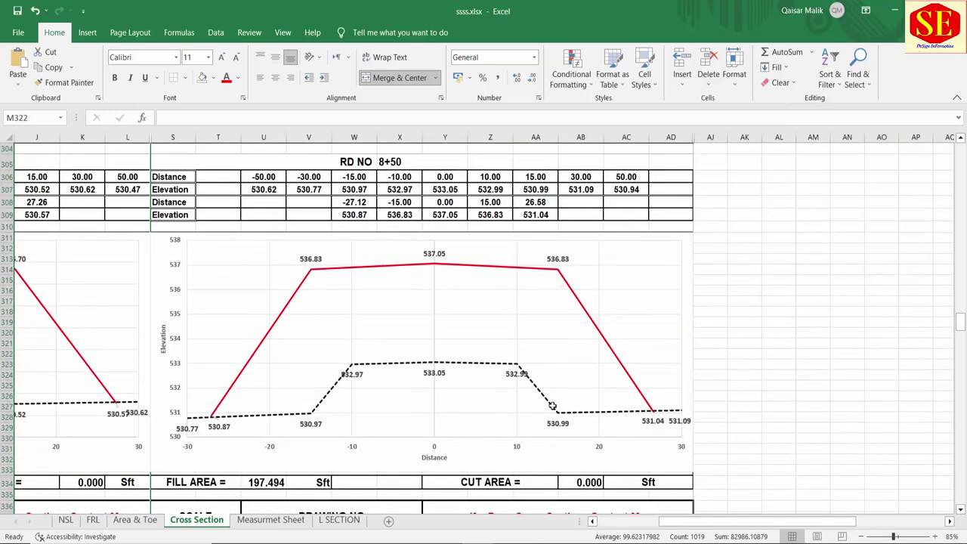
# Step: Look through the Cross Section sheet's print preview and return to the sheet
pyautogui.hotkey('ctrl', 'p')
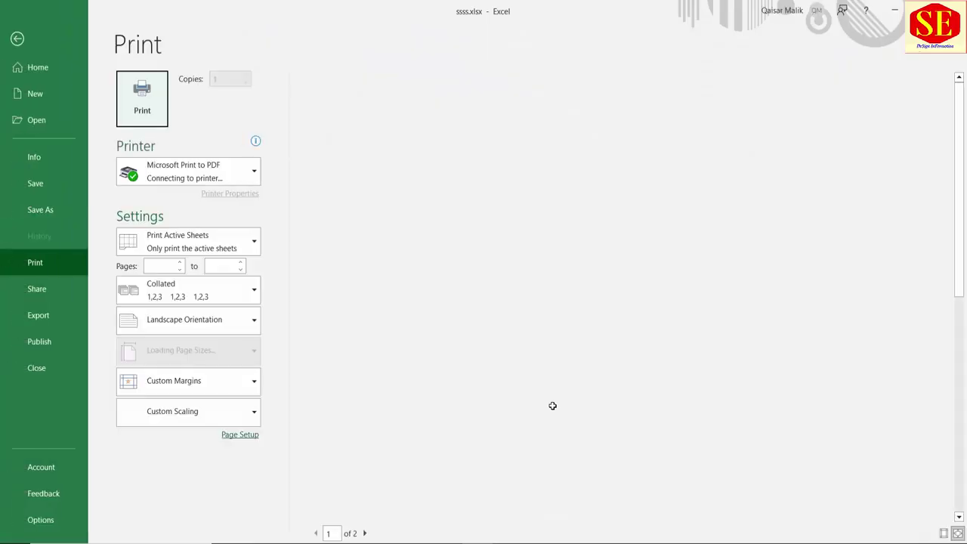
pyautogui.scroll(-1, 552, 406)
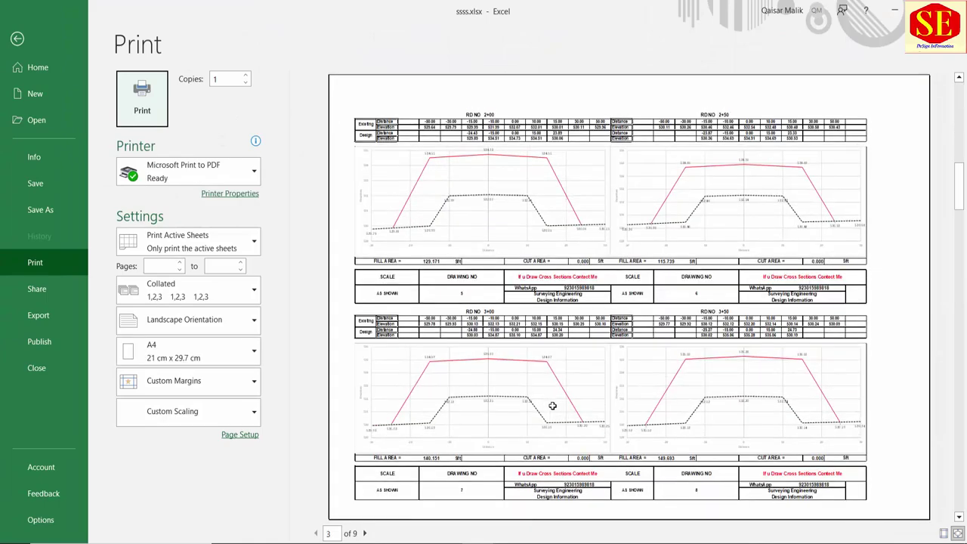
pyautogui.scroll(-1, 552, 406)
pyautogui.press('Escape')
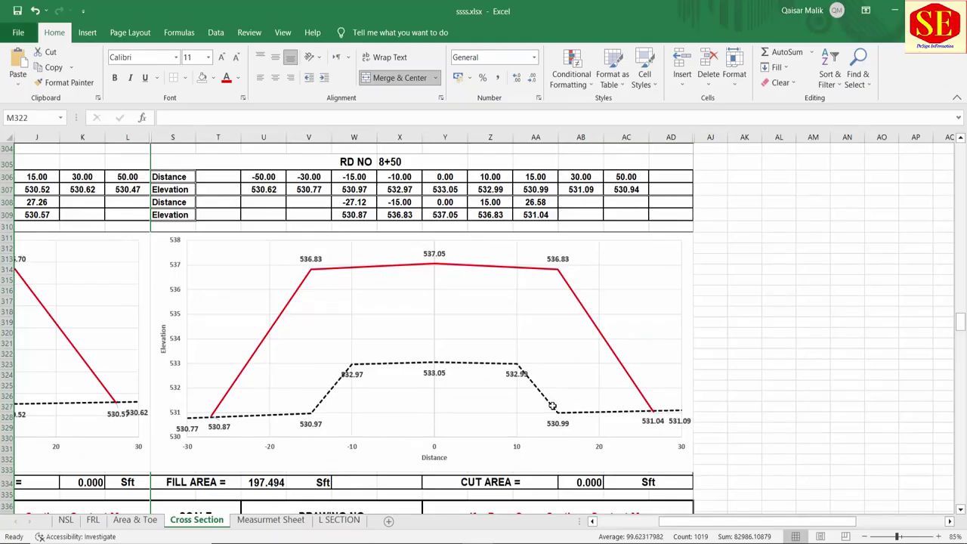
# Step: Glance at the Measurmet Sheet, then return to the L SECTION sheet
pyautogui.hotkey('ctrl', 'pagedown')
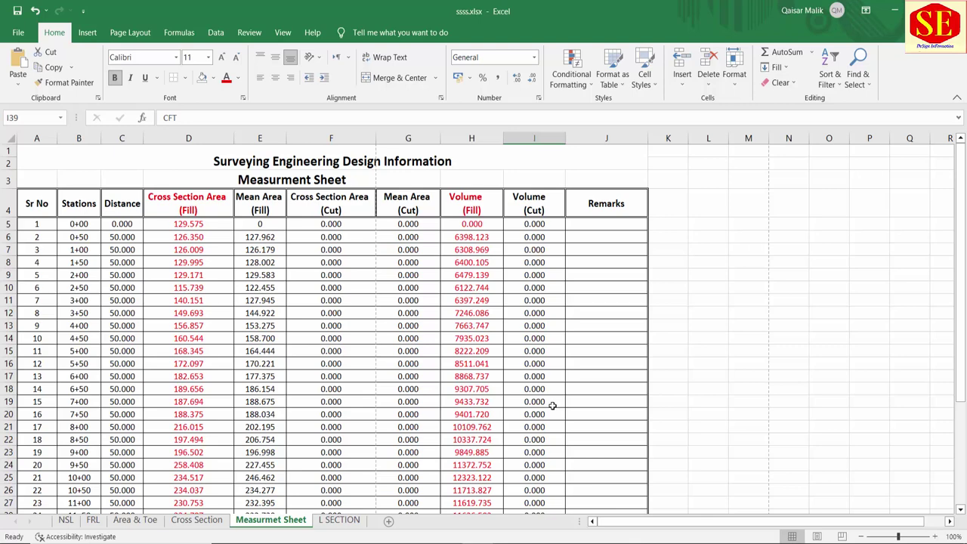
pyautogui.hotkey('ctrl', 'pagedown')
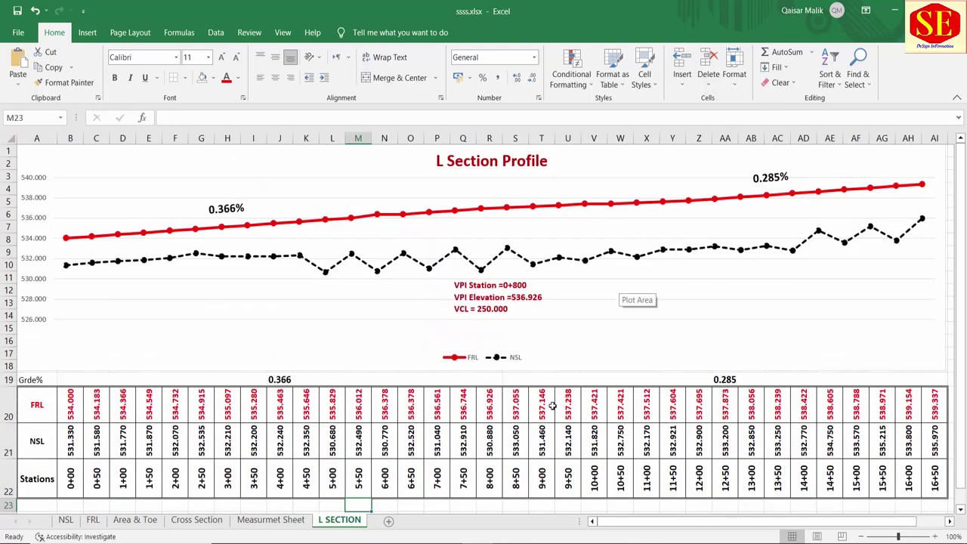